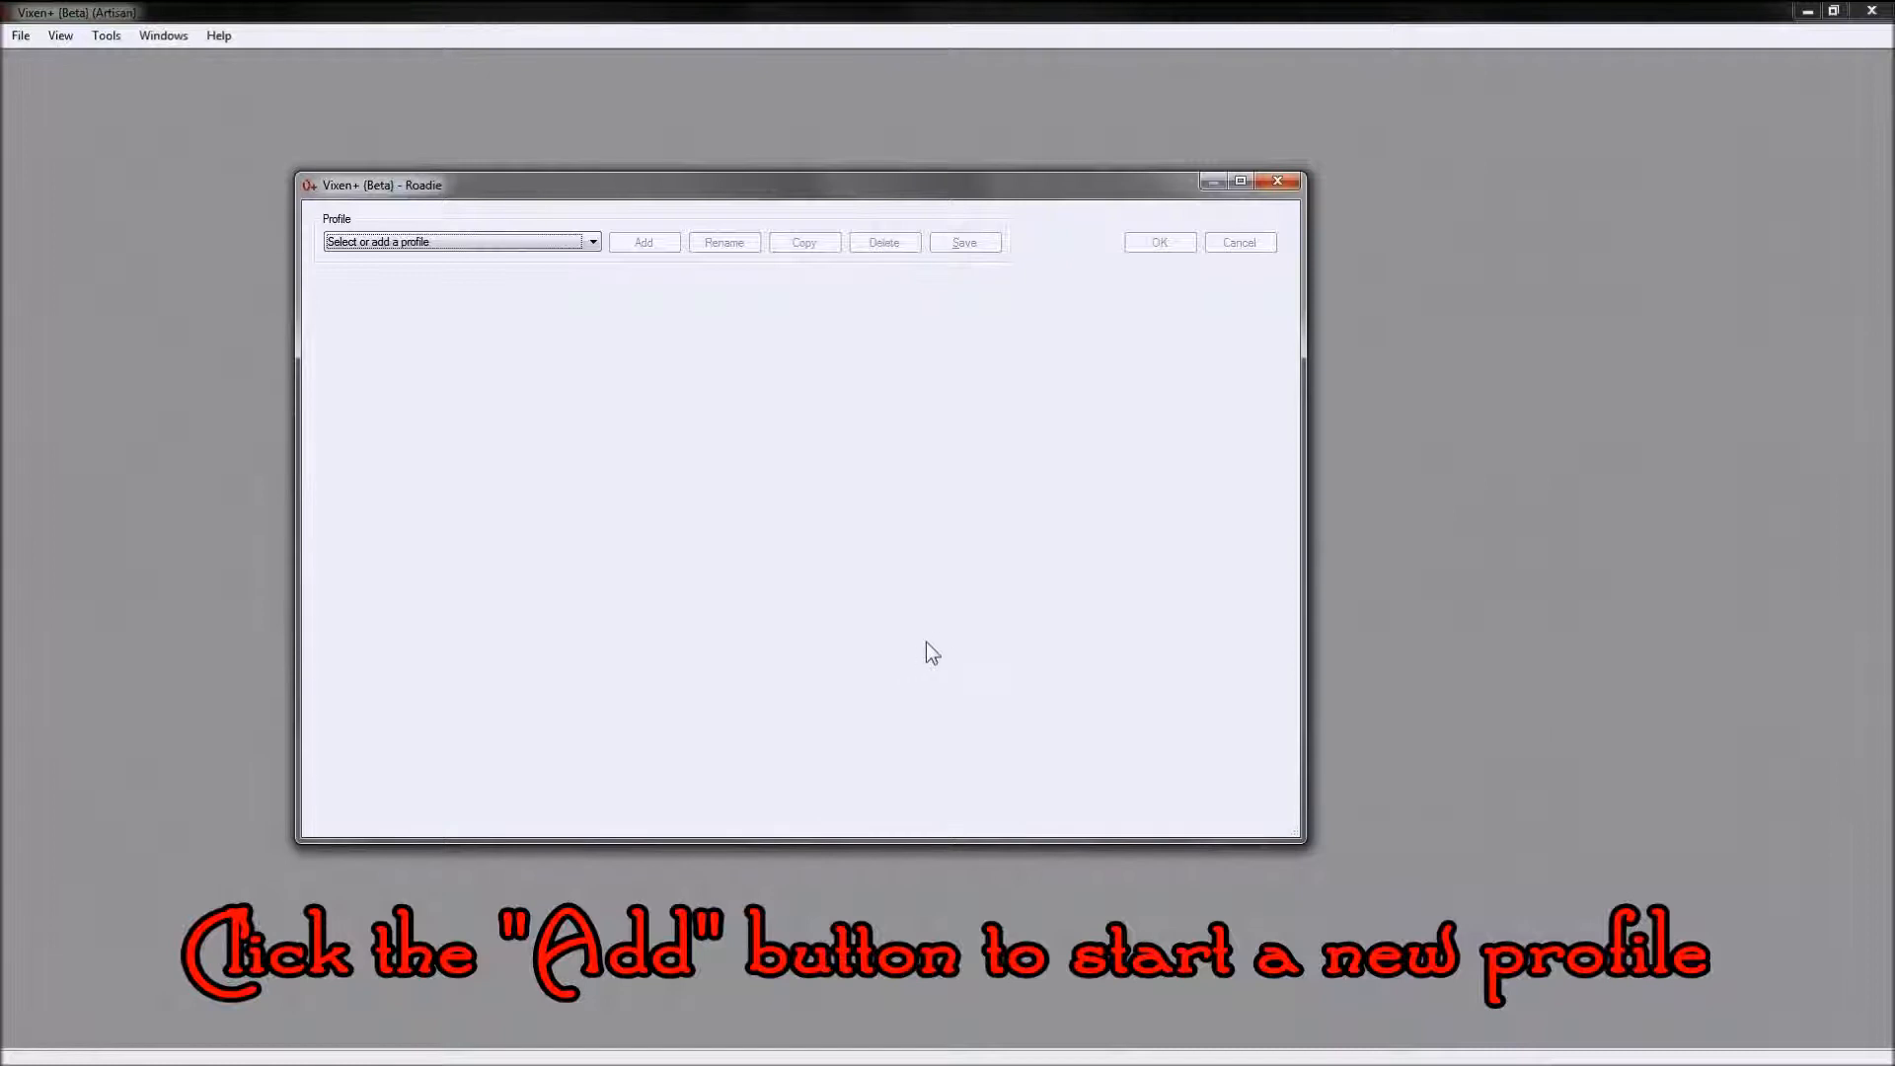
Step: Create a new profile named TutorialMarch
{"action": "left_click", "coordinate": [643, 242]}
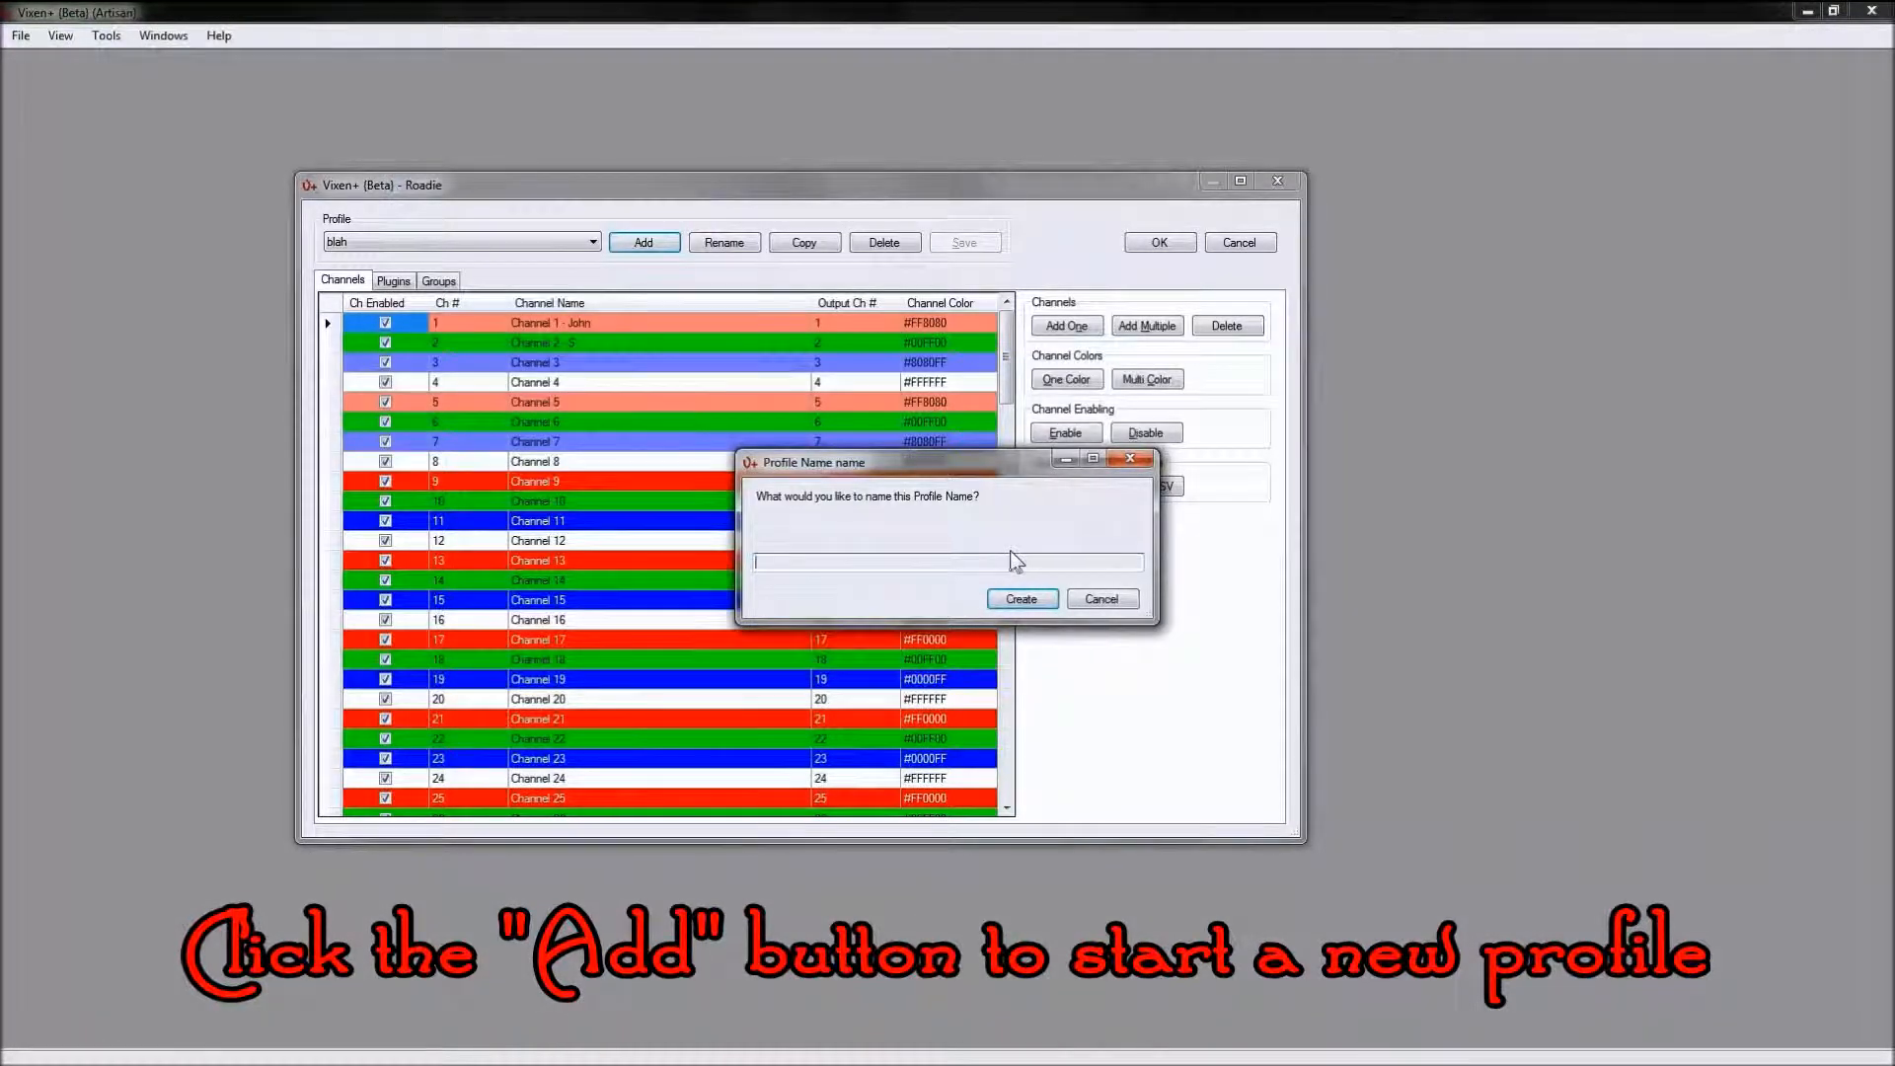
{"action": "type", "text": "Tutorial"}
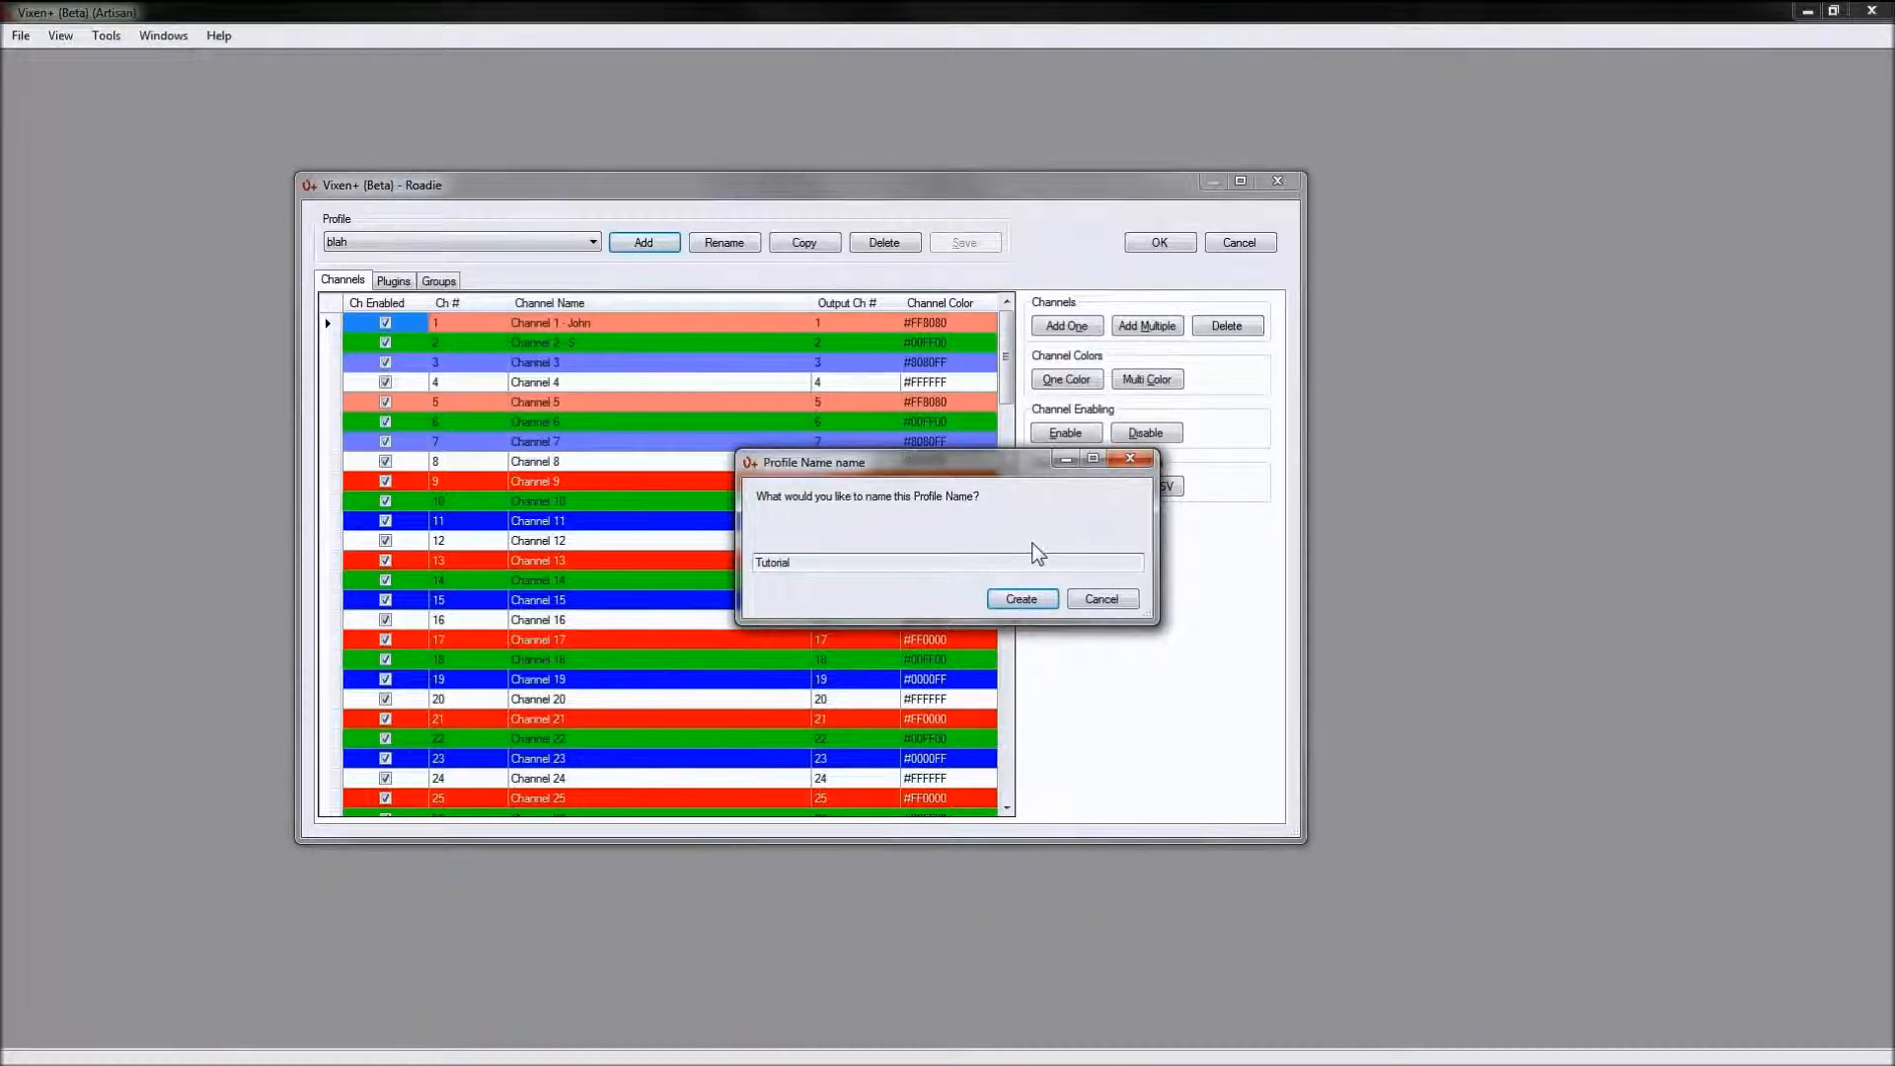
{"action": "type", "text": "March"}
{"action": "key", "text": "Return"}
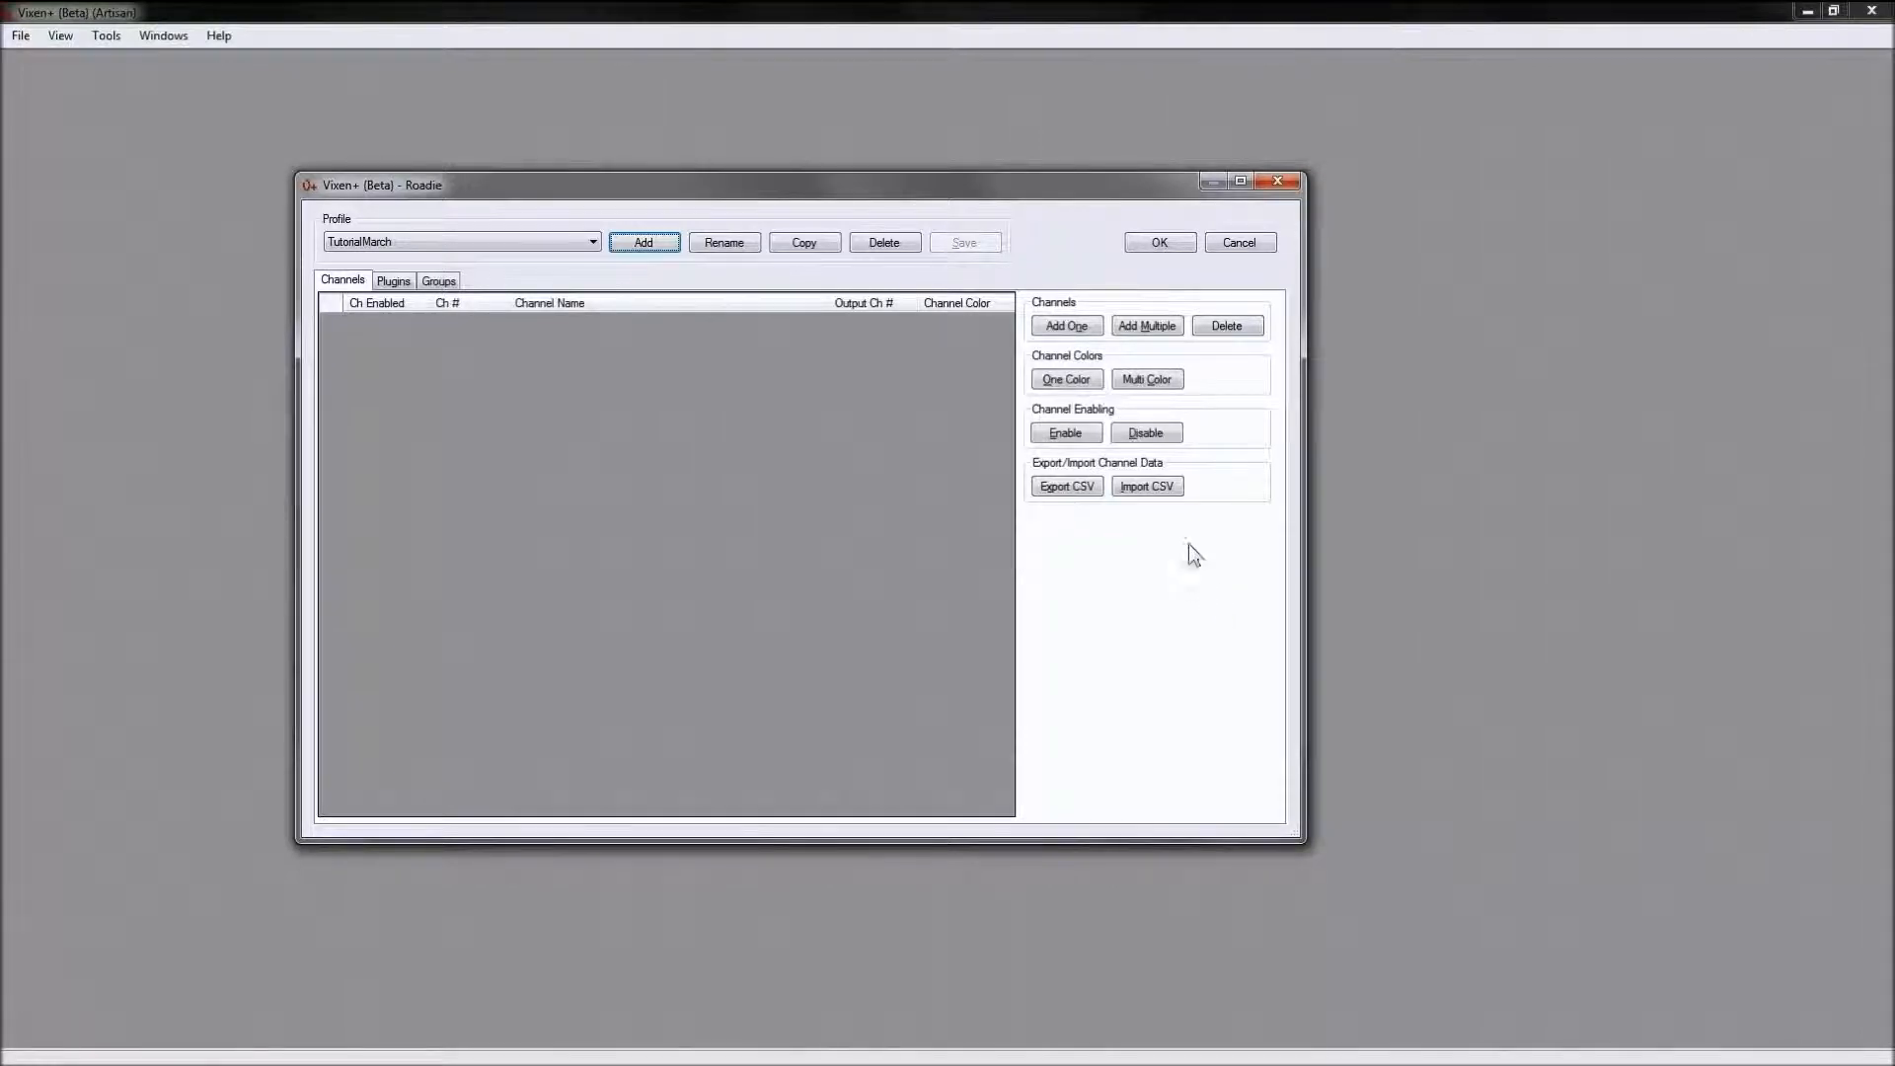
Step: Start adding multiple channels to the profile and set the channel name format to "MiniTree {0}{1}"
{"action": "left_click", "coordinate": [1149, 328]}
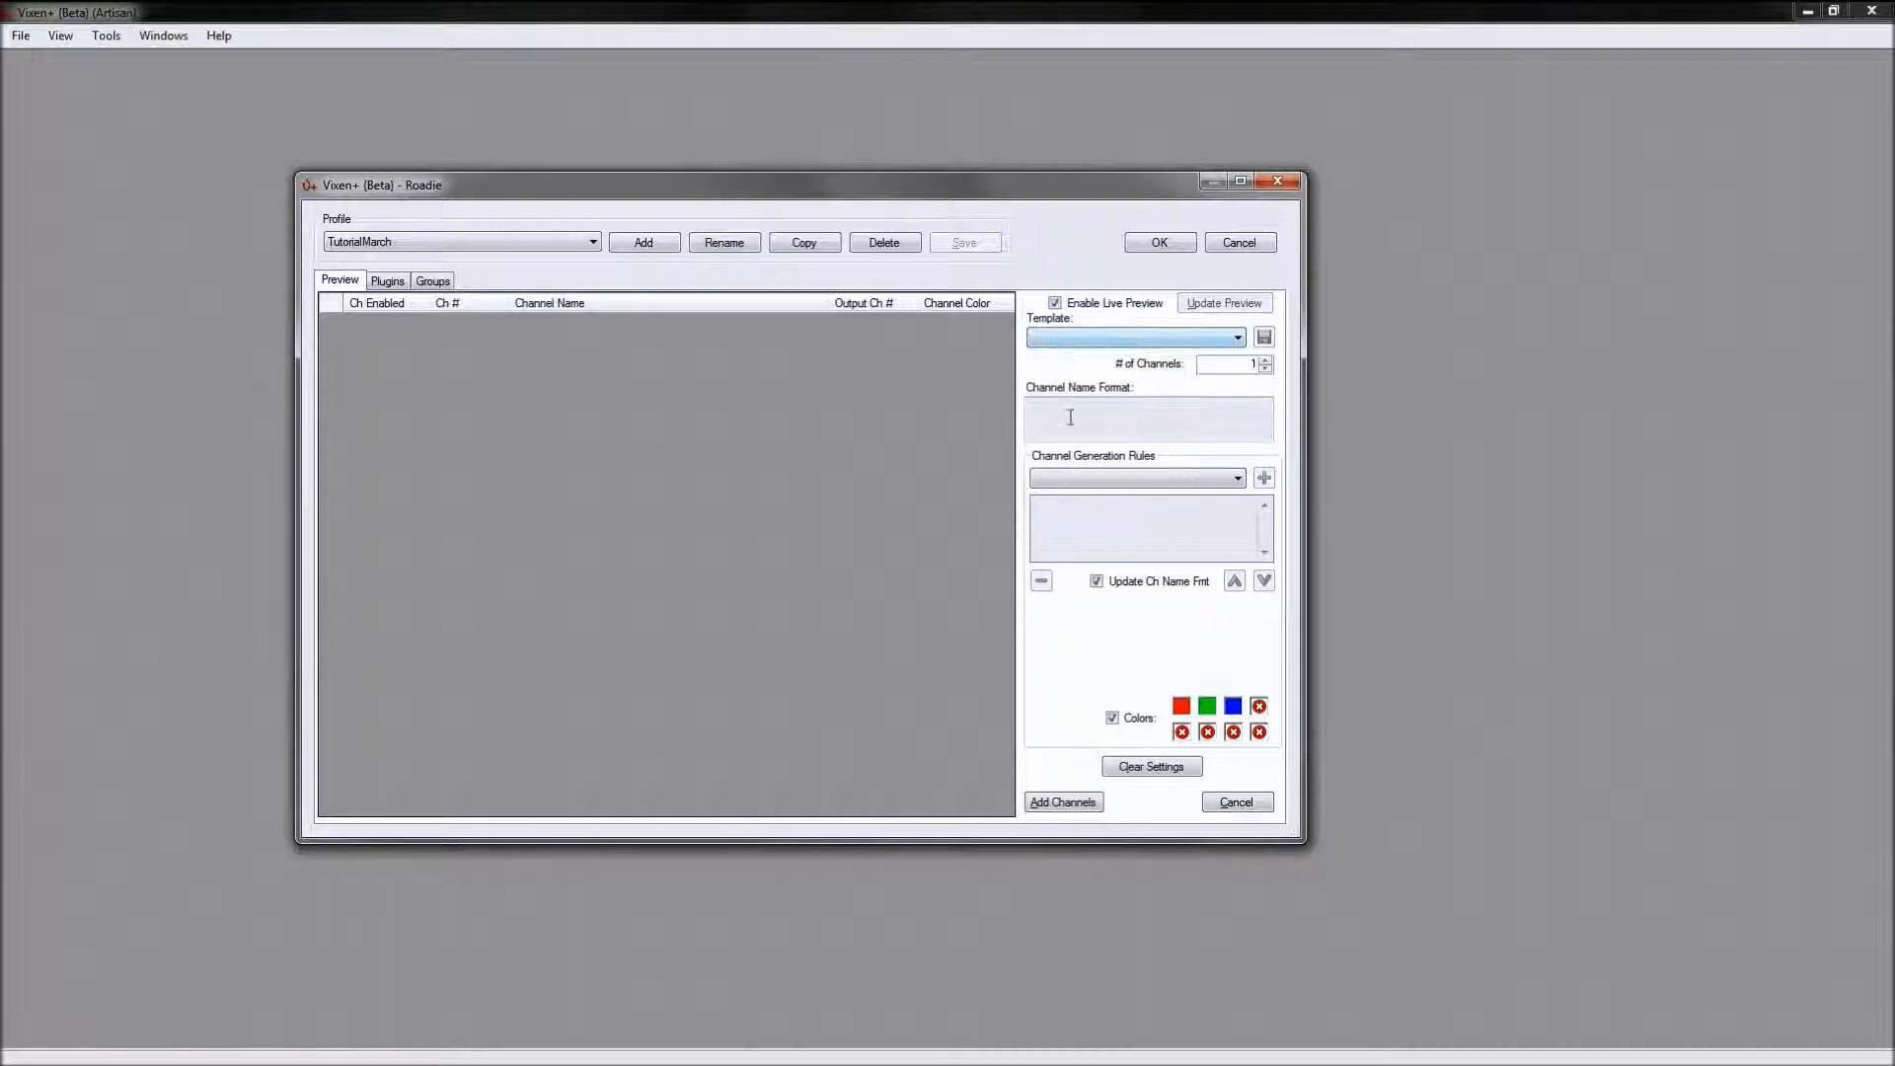
{"action": "left_click", "coordinate": [1062, 415]}
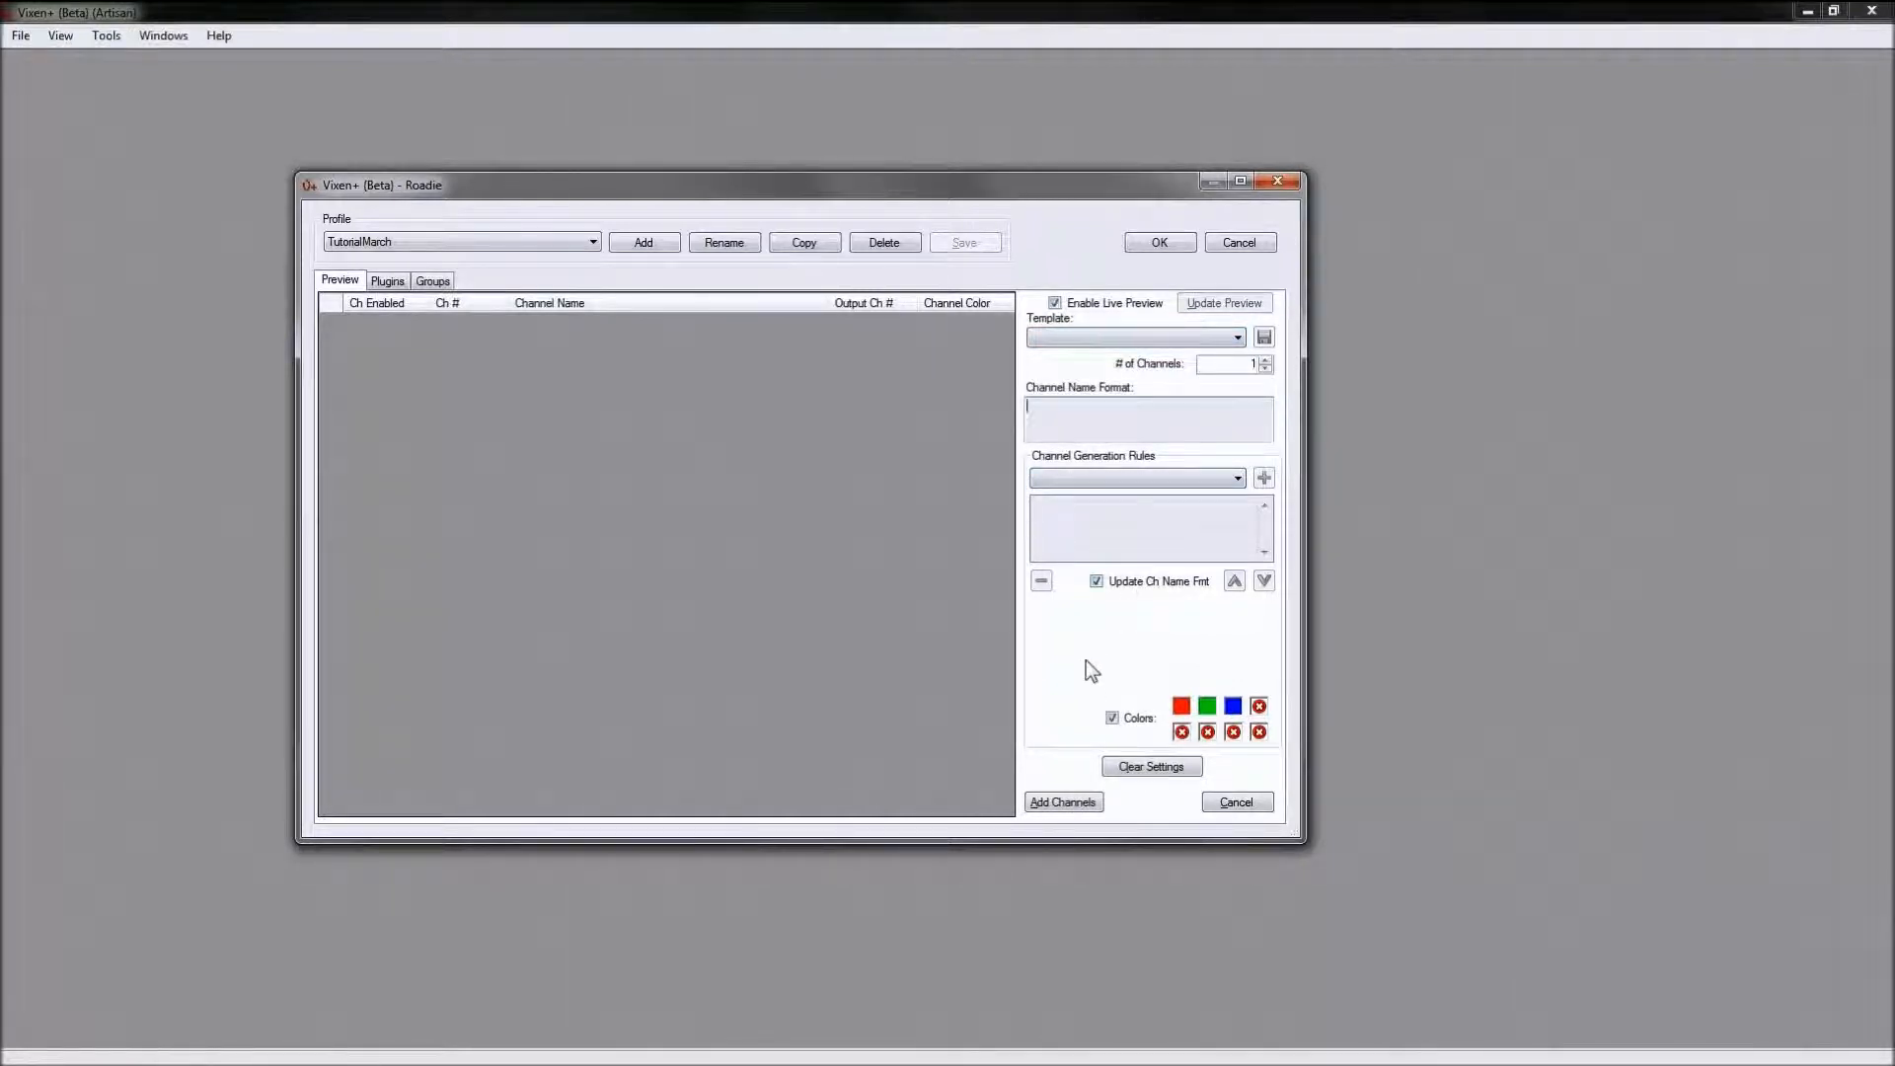
{"action": "type", "text": "MiniTree"}
{"action": "type", "text": "{0} "}
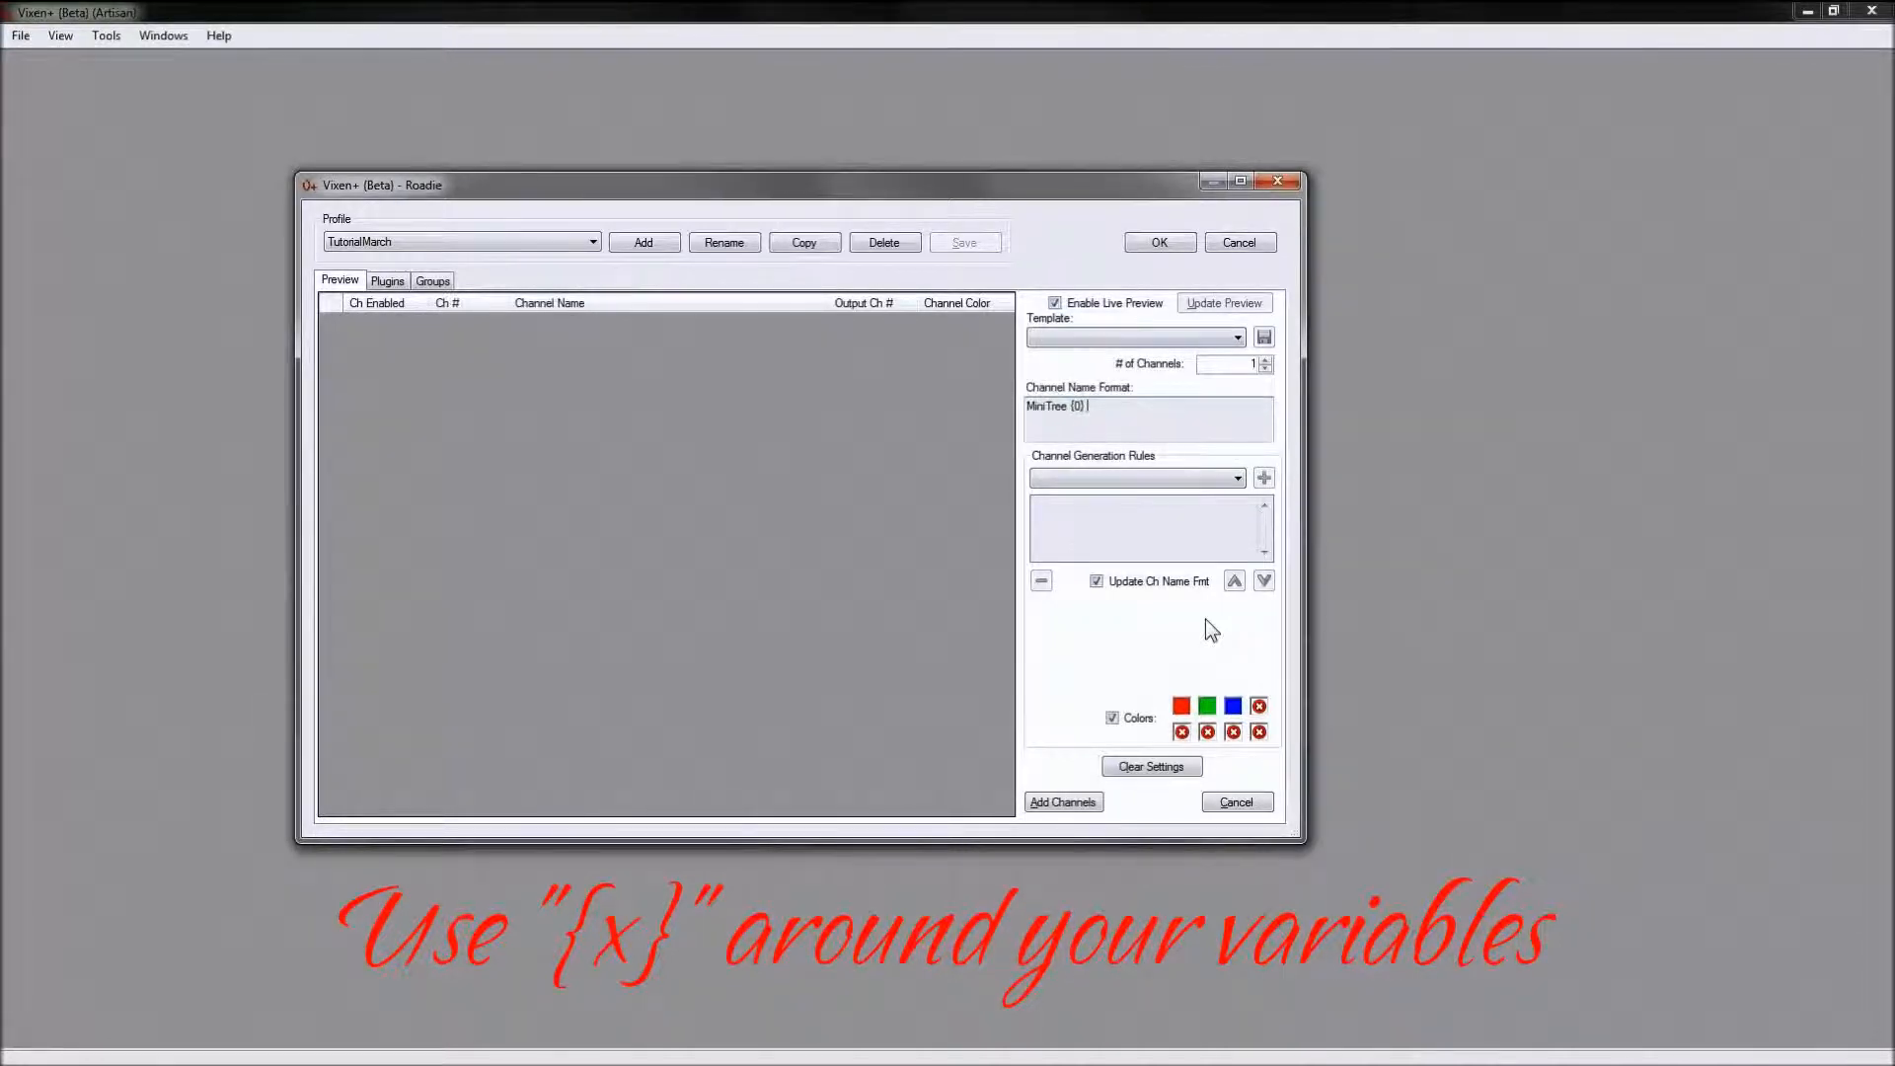
{"action": "type", "text": "{1}"}
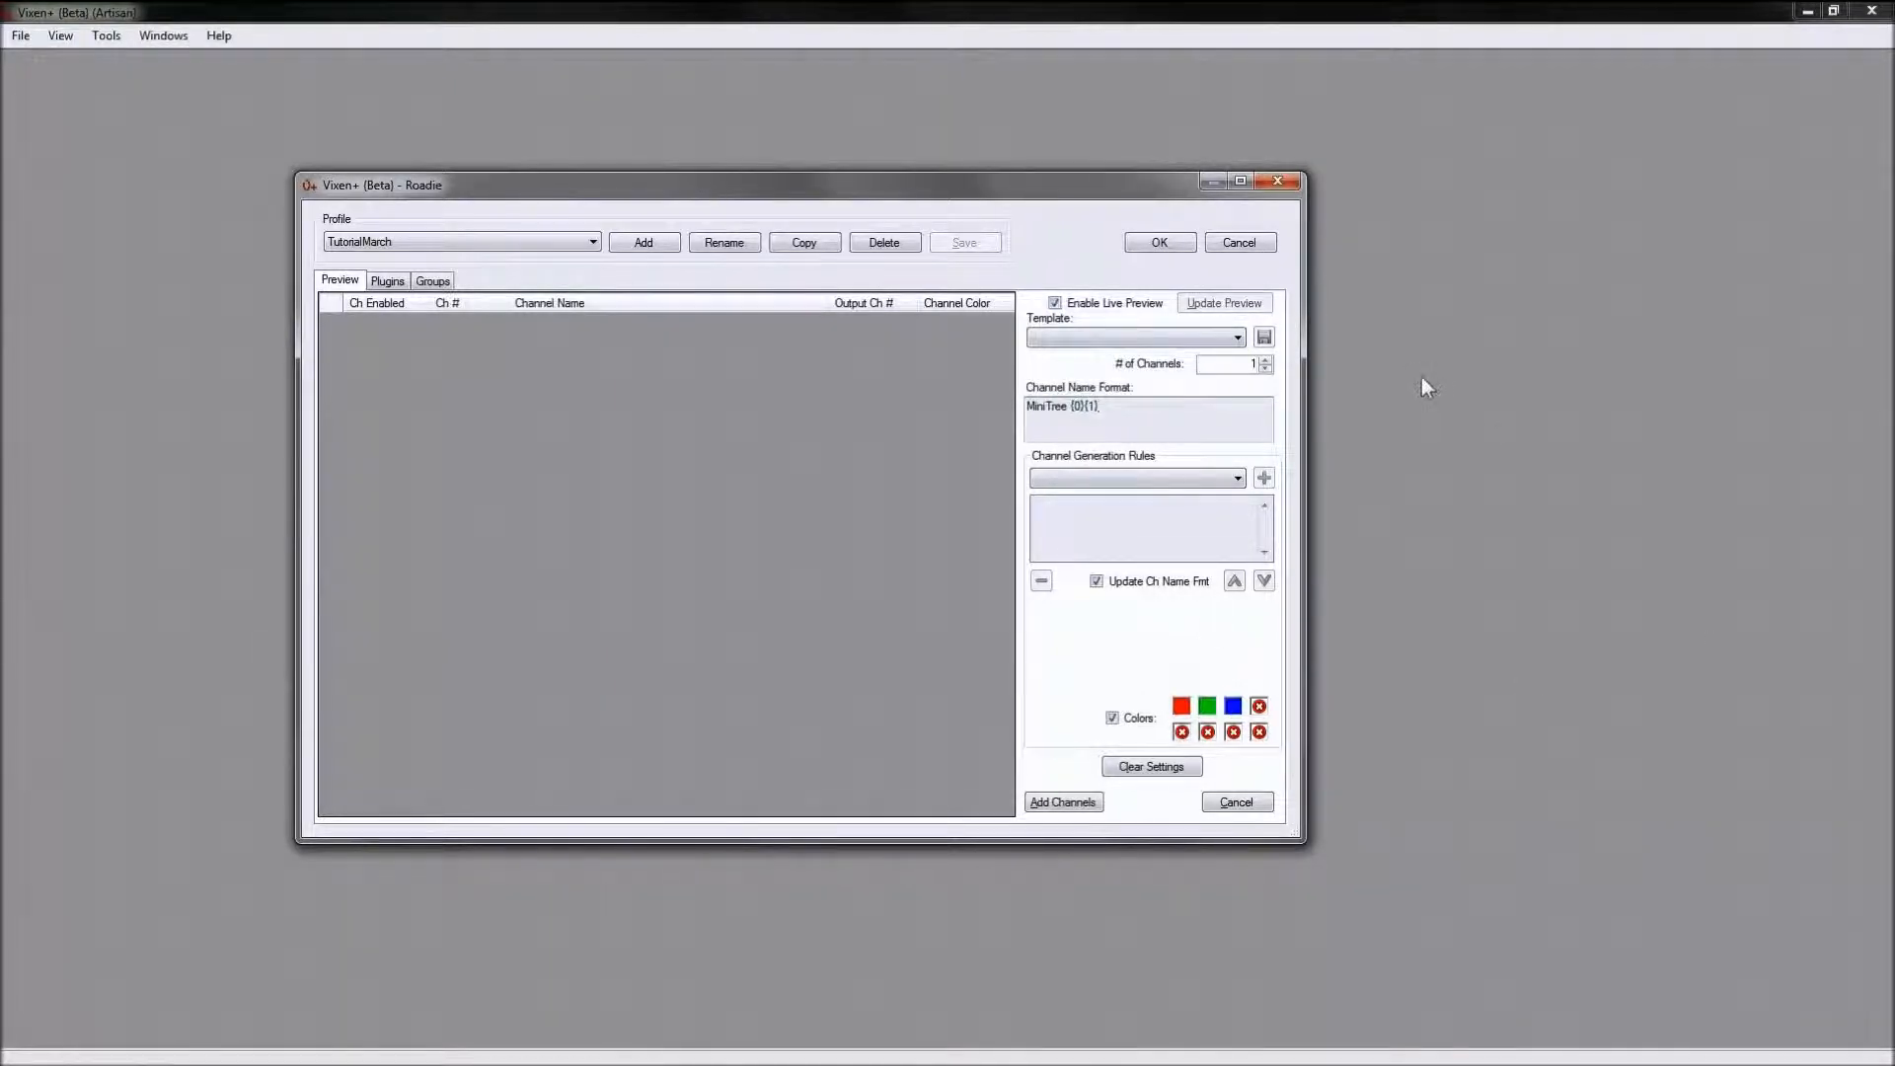
Step: Add a Numbers generation rule for variable {0} with an end number of 12
{"action": "left_click", "coordinate": [1236, 480]}
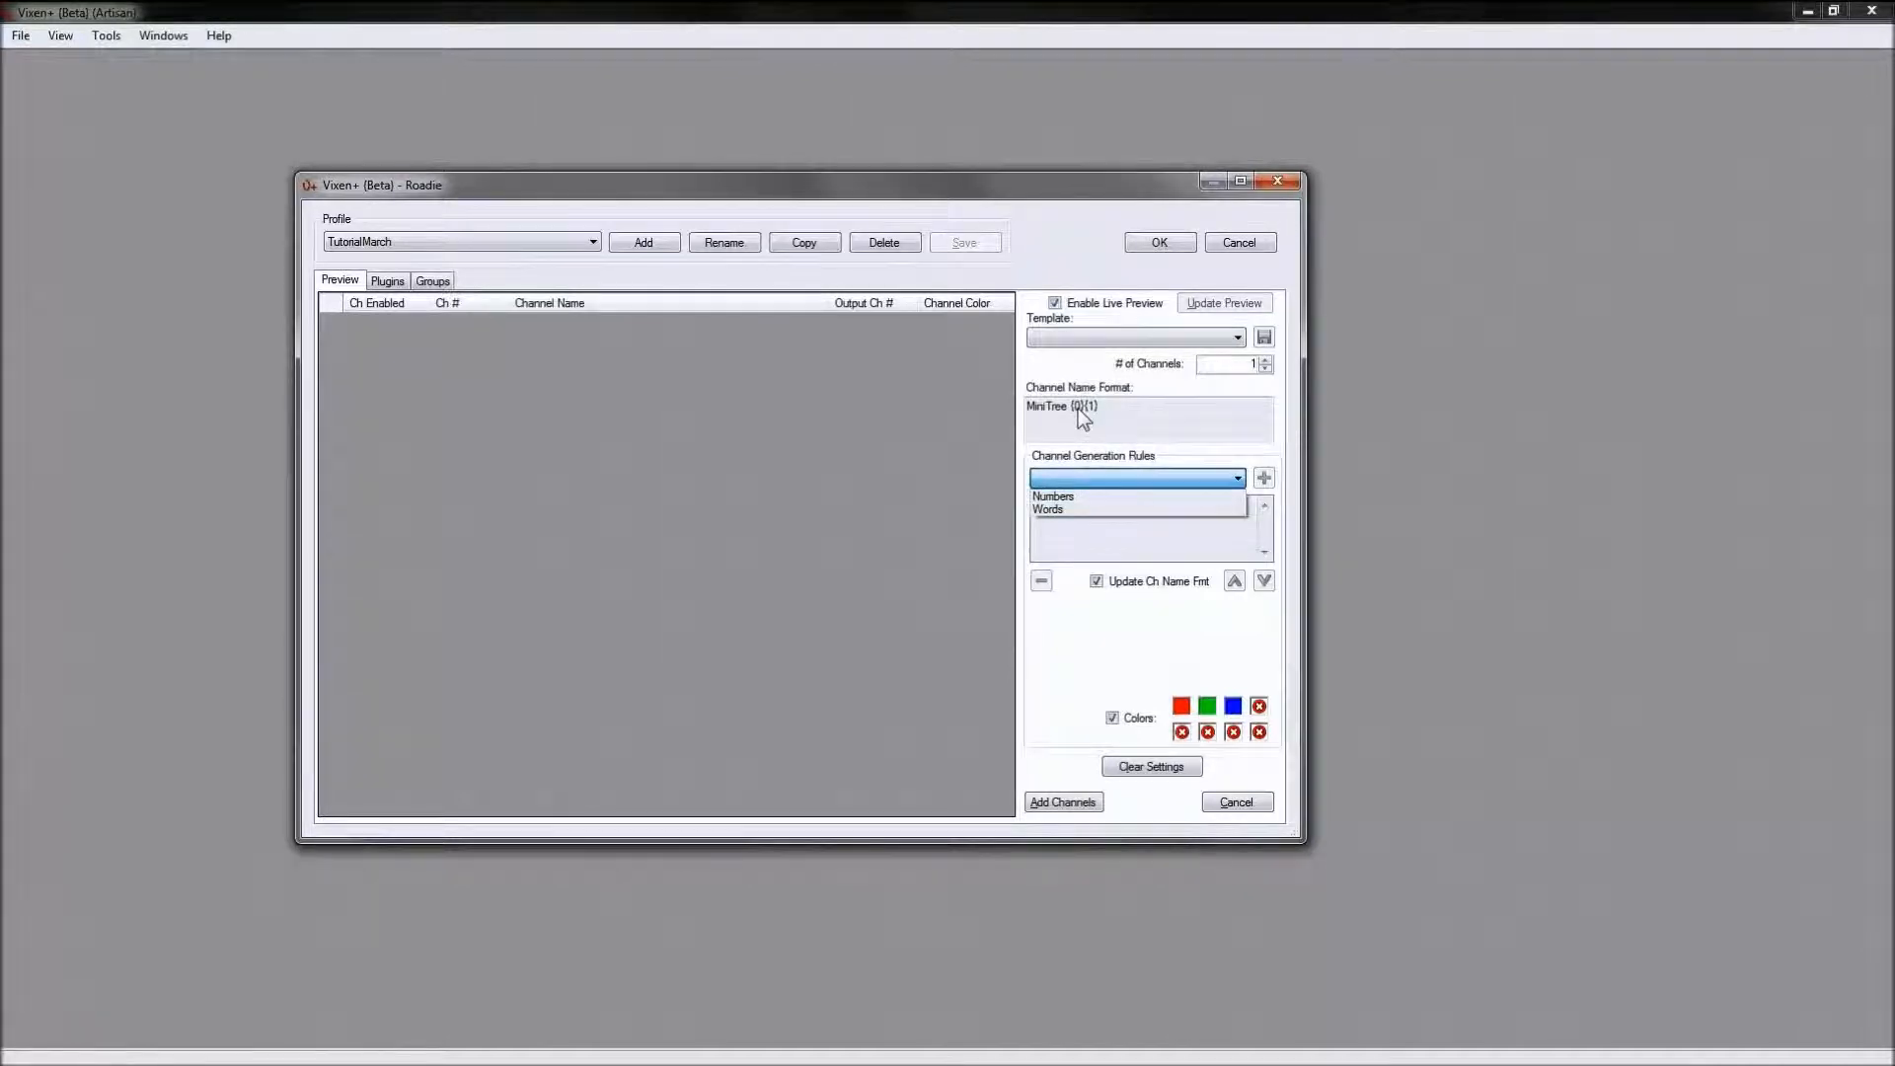
{"action": "left_click", "coordinate": [1080, 497]}
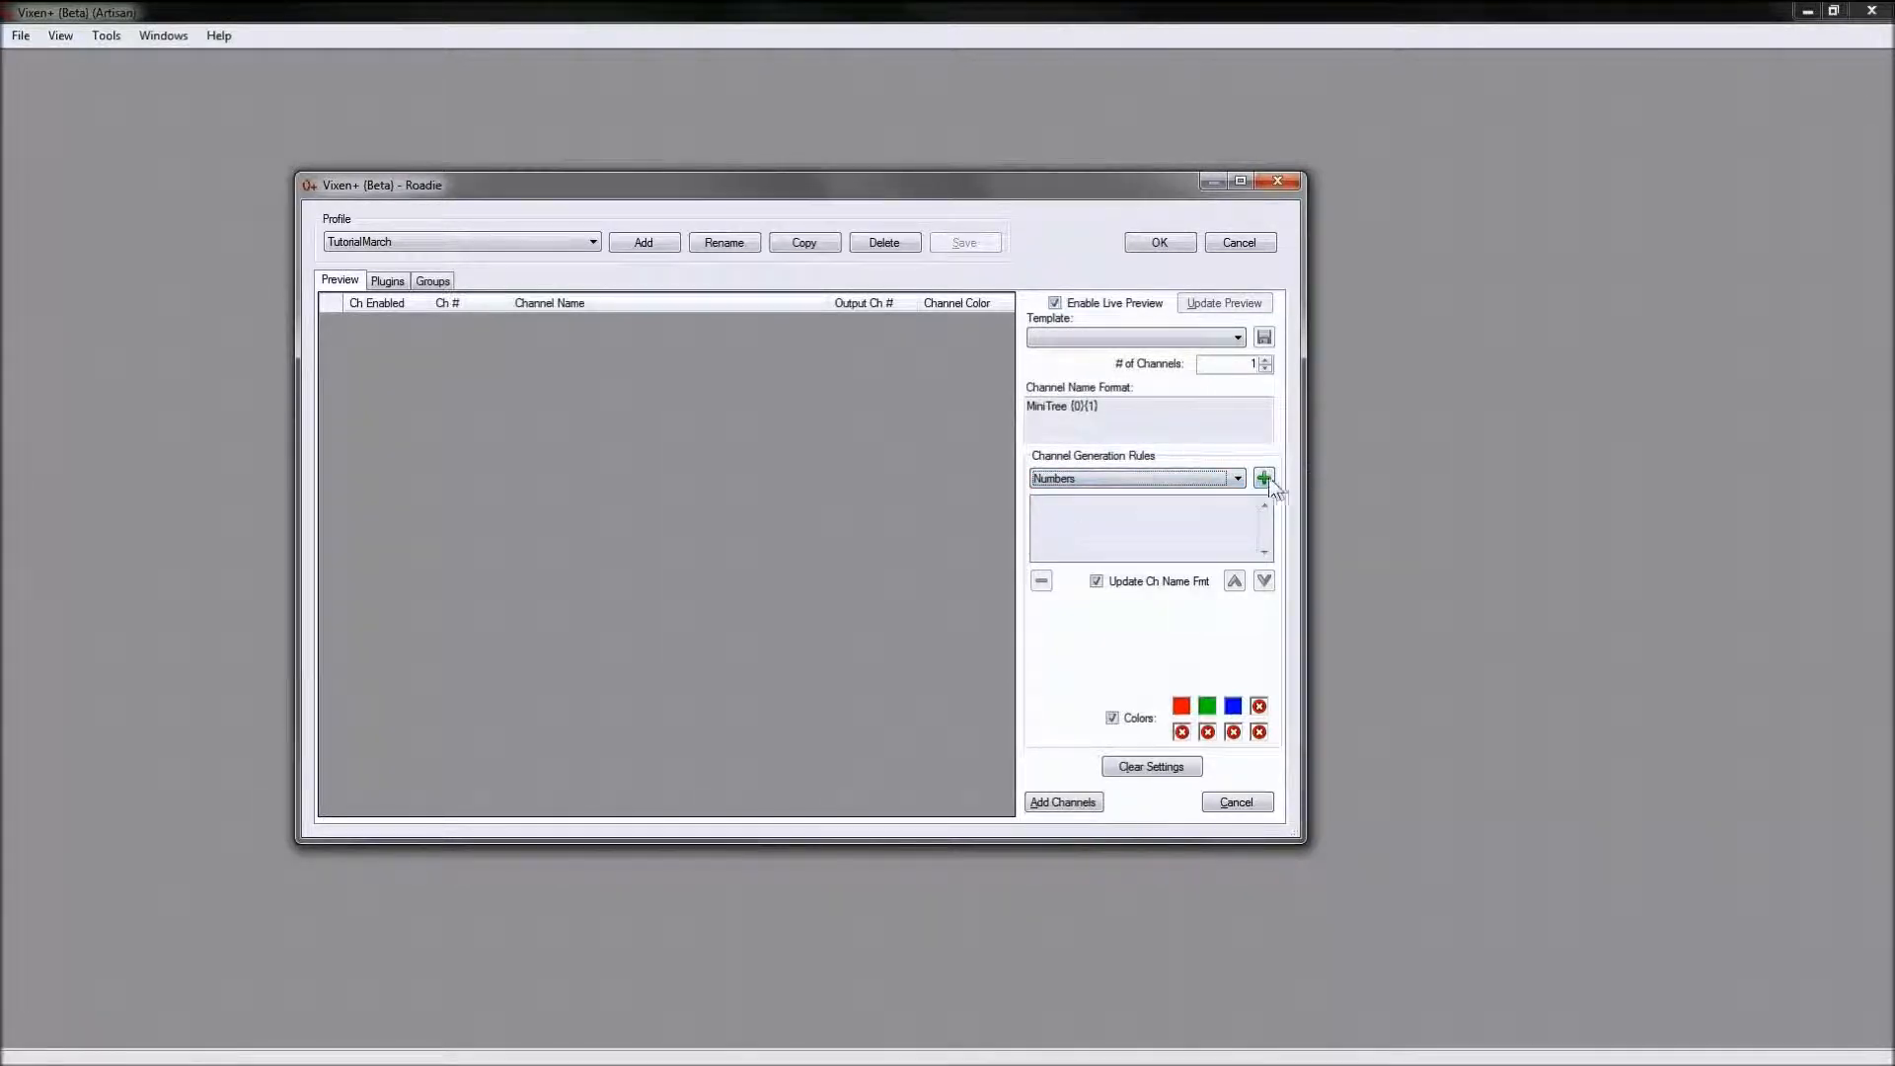
{"action": "left_click", "coordinate": [1264, 478]}
{"action": "left_click", "coordinate": [1076, 505]}
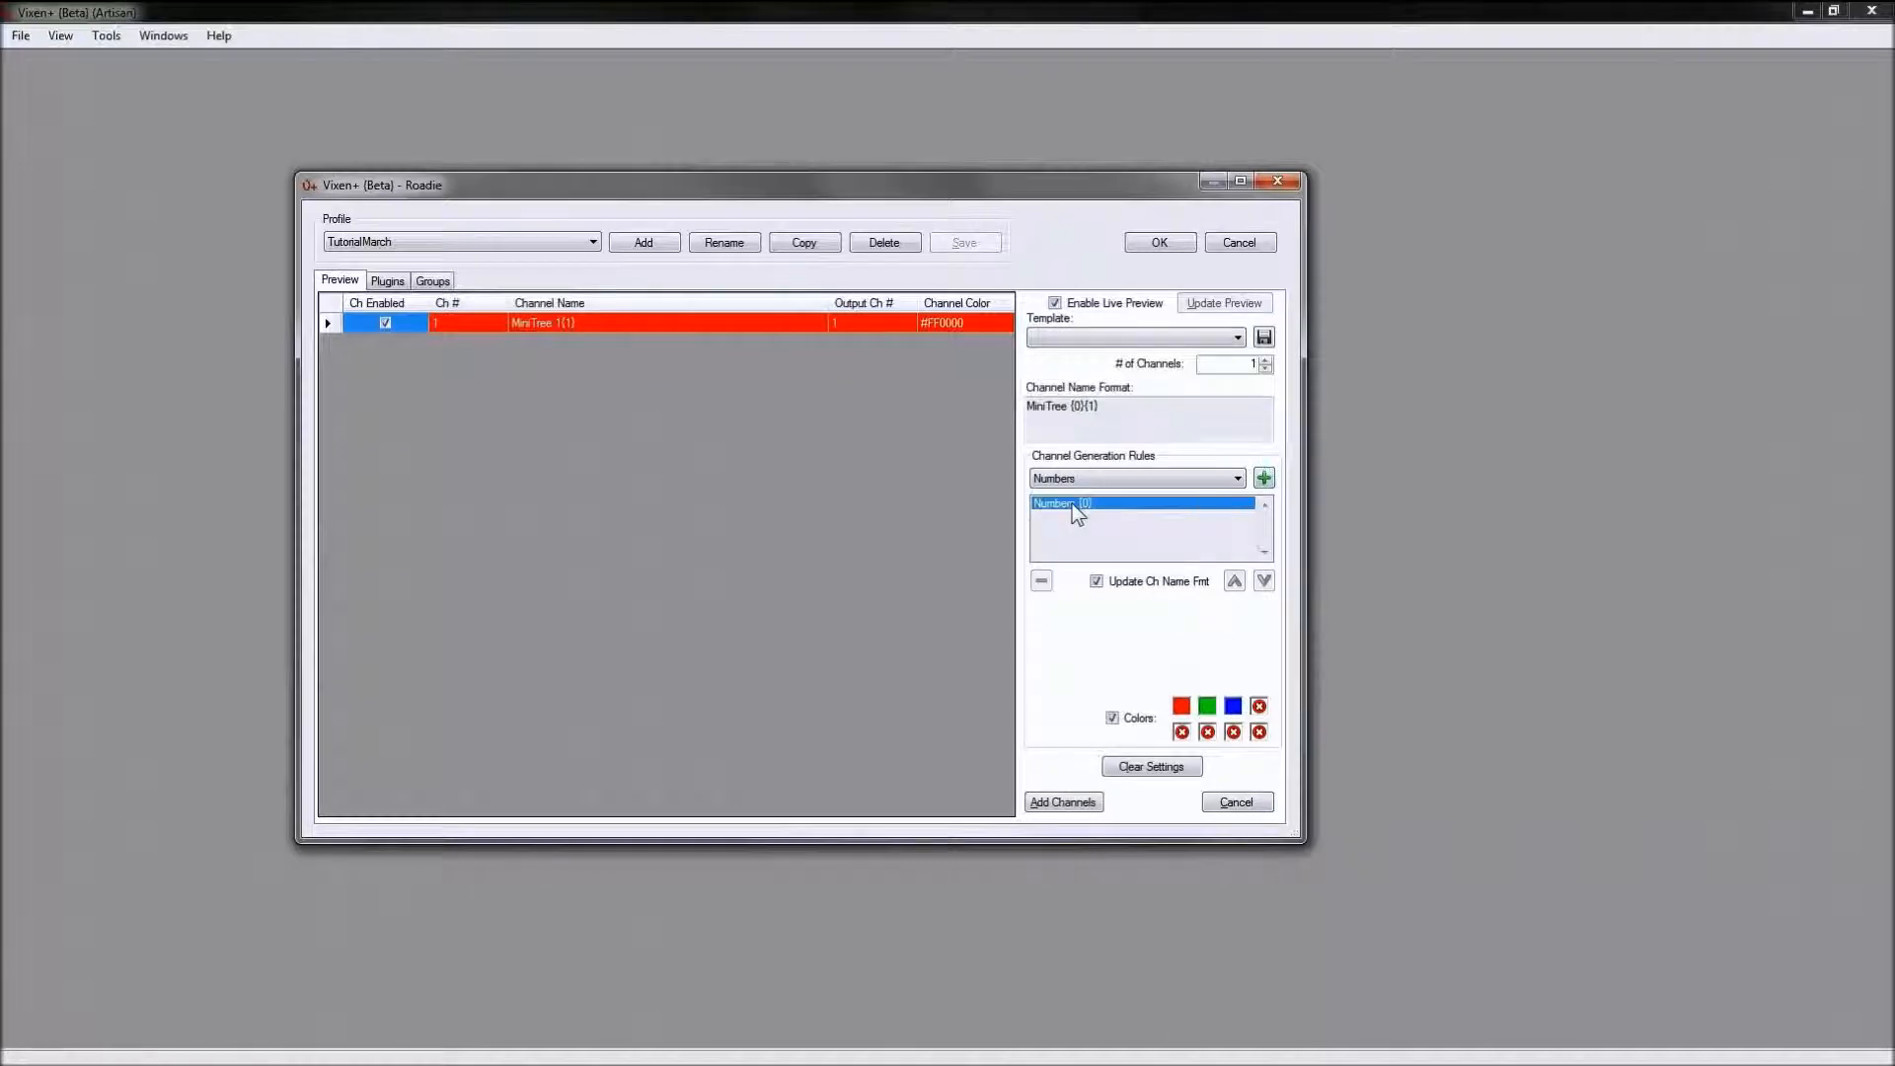
{"action": "left_click", "coordinate": [1264, 650]}
{"action": "left_click", "coordinate": [1263, 649]}
{"action": "left_click", "coordinate": [1263, 649]}
{"action": "left_click", "coordinate": [1263, 649]}
{"action": "left_click", "coordinate": [1263, 649]}
{"action": "left_click", "coordinate": [1263, 650]}
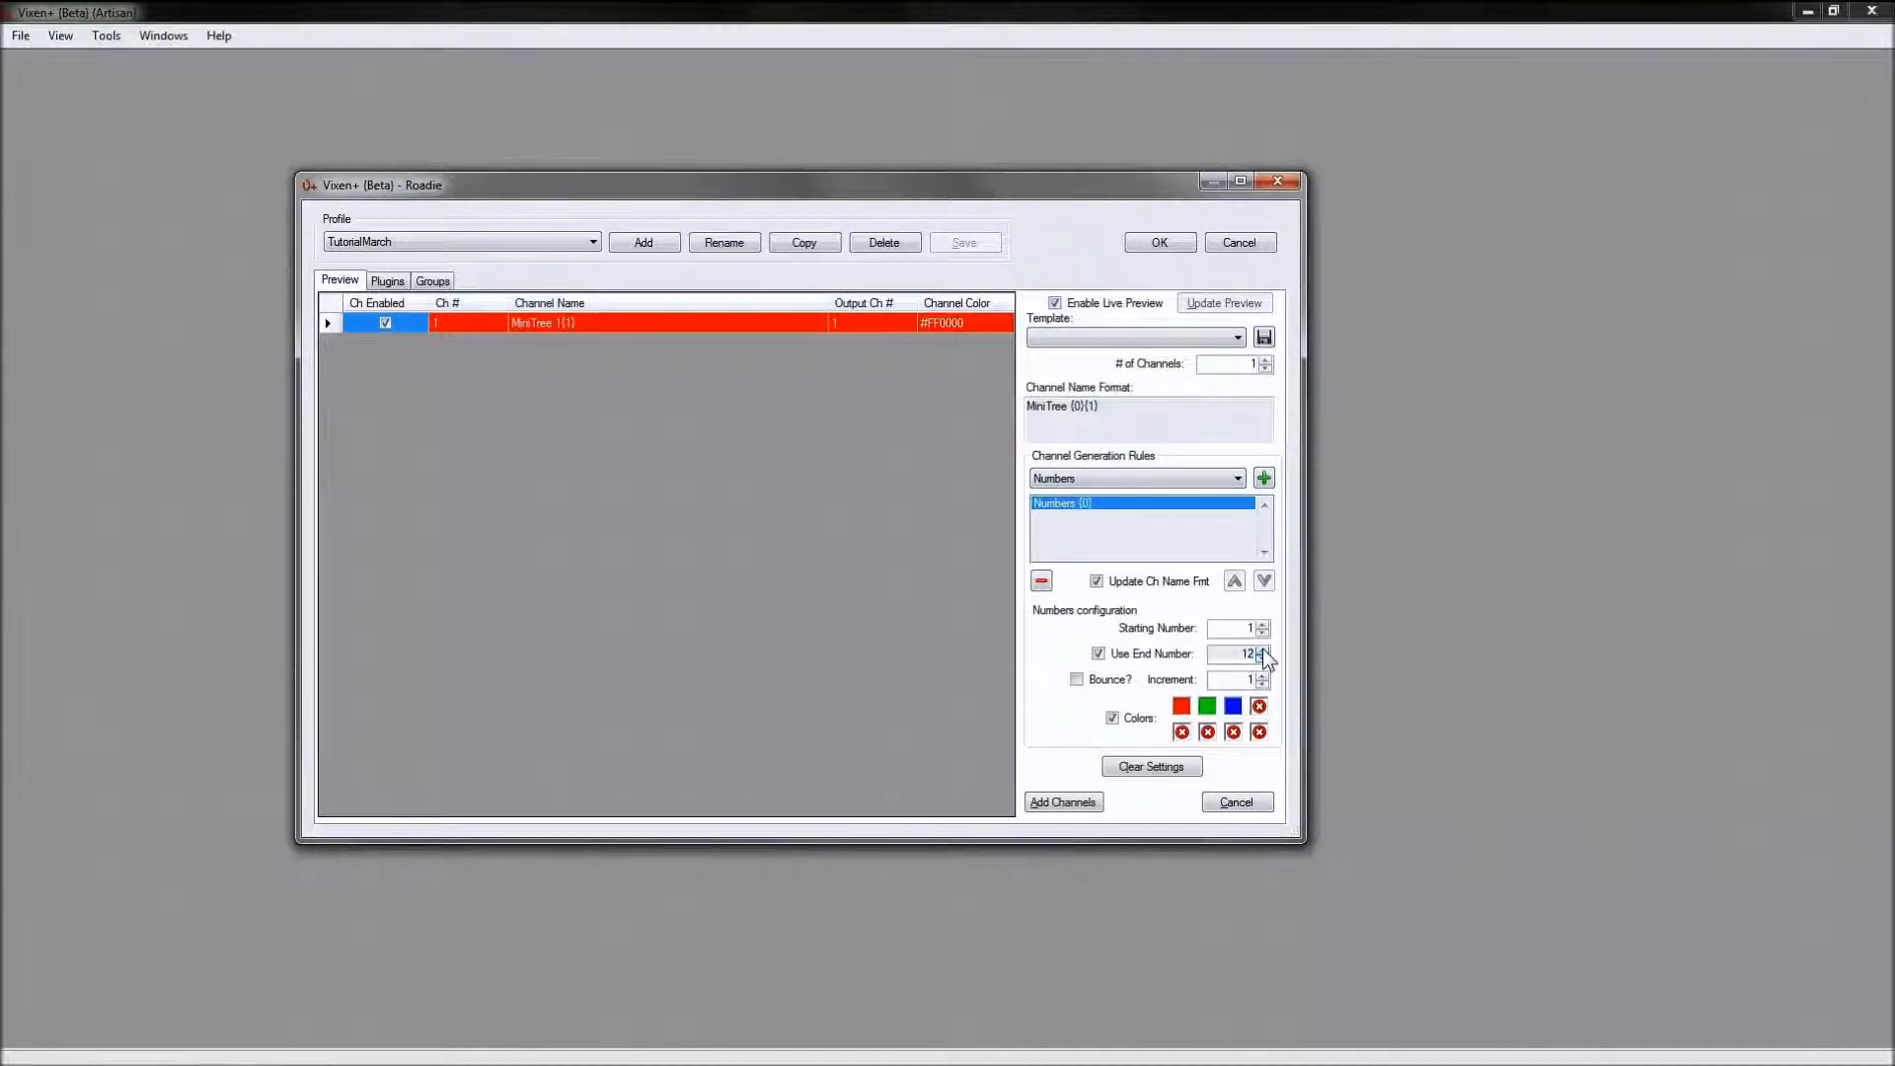
Step: Add a Words generation rule for variable {1} listing R, G, B and W on separate lines
{"action": "left_click", "coordinate": [1238, 478]}
{"action": "left_click", "coordinate": [1098, 513]}
{"action": "left_click", "coordinate": [1262, 479]}
{"action": "left_click", "coordinate": [1056, 515]}
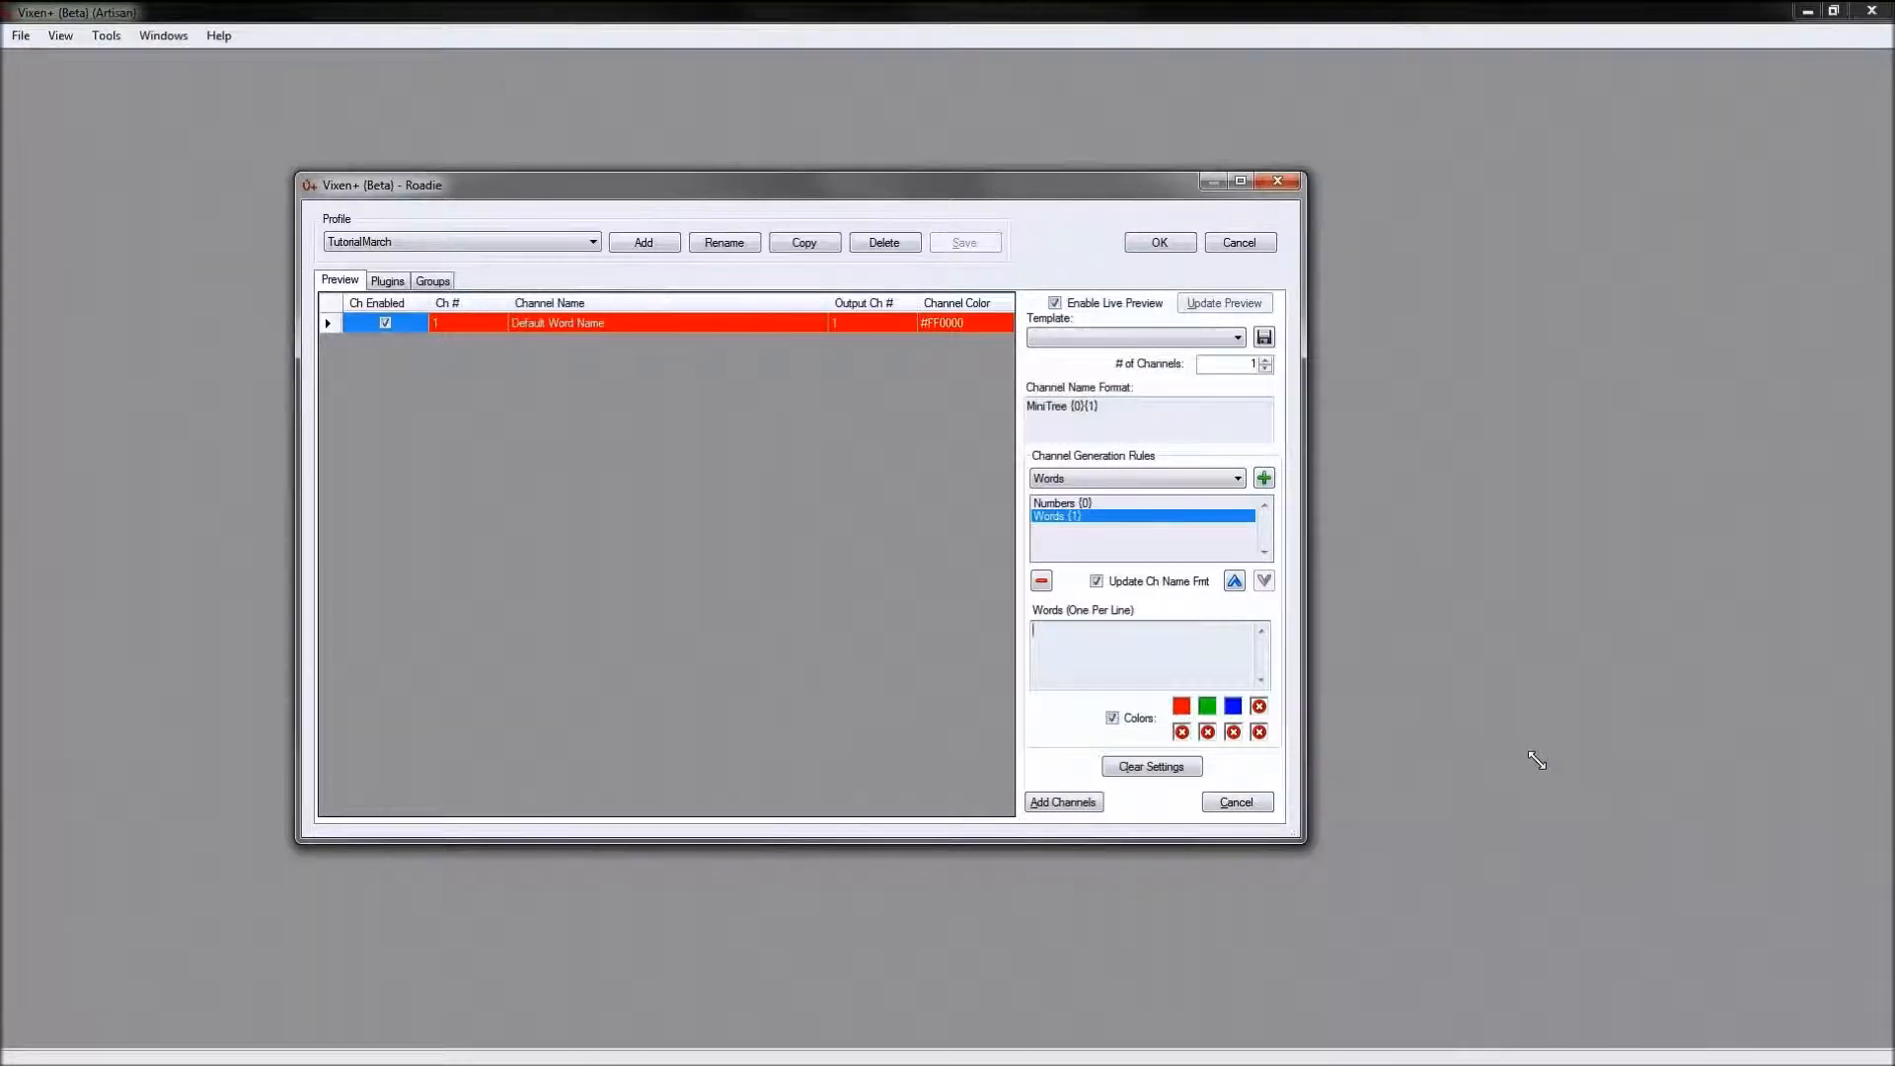
{"action": "type", "text": "R"}
{"action": "key", "text": "Return"}
{"action": "type", "text": "G"}
{"action": "key", "text": "Return"}
{"action": "type", "text": "B"}
{"action": "key", "text": "Return"}
{"action": "type", "text": "W"}
{"action": "key", "text": "Return"}
Step: Set the fourth channel colour to white and the number of channels to 48, and refresh the preview
{"action": "left_click", "coordinate": [1259, 706]}
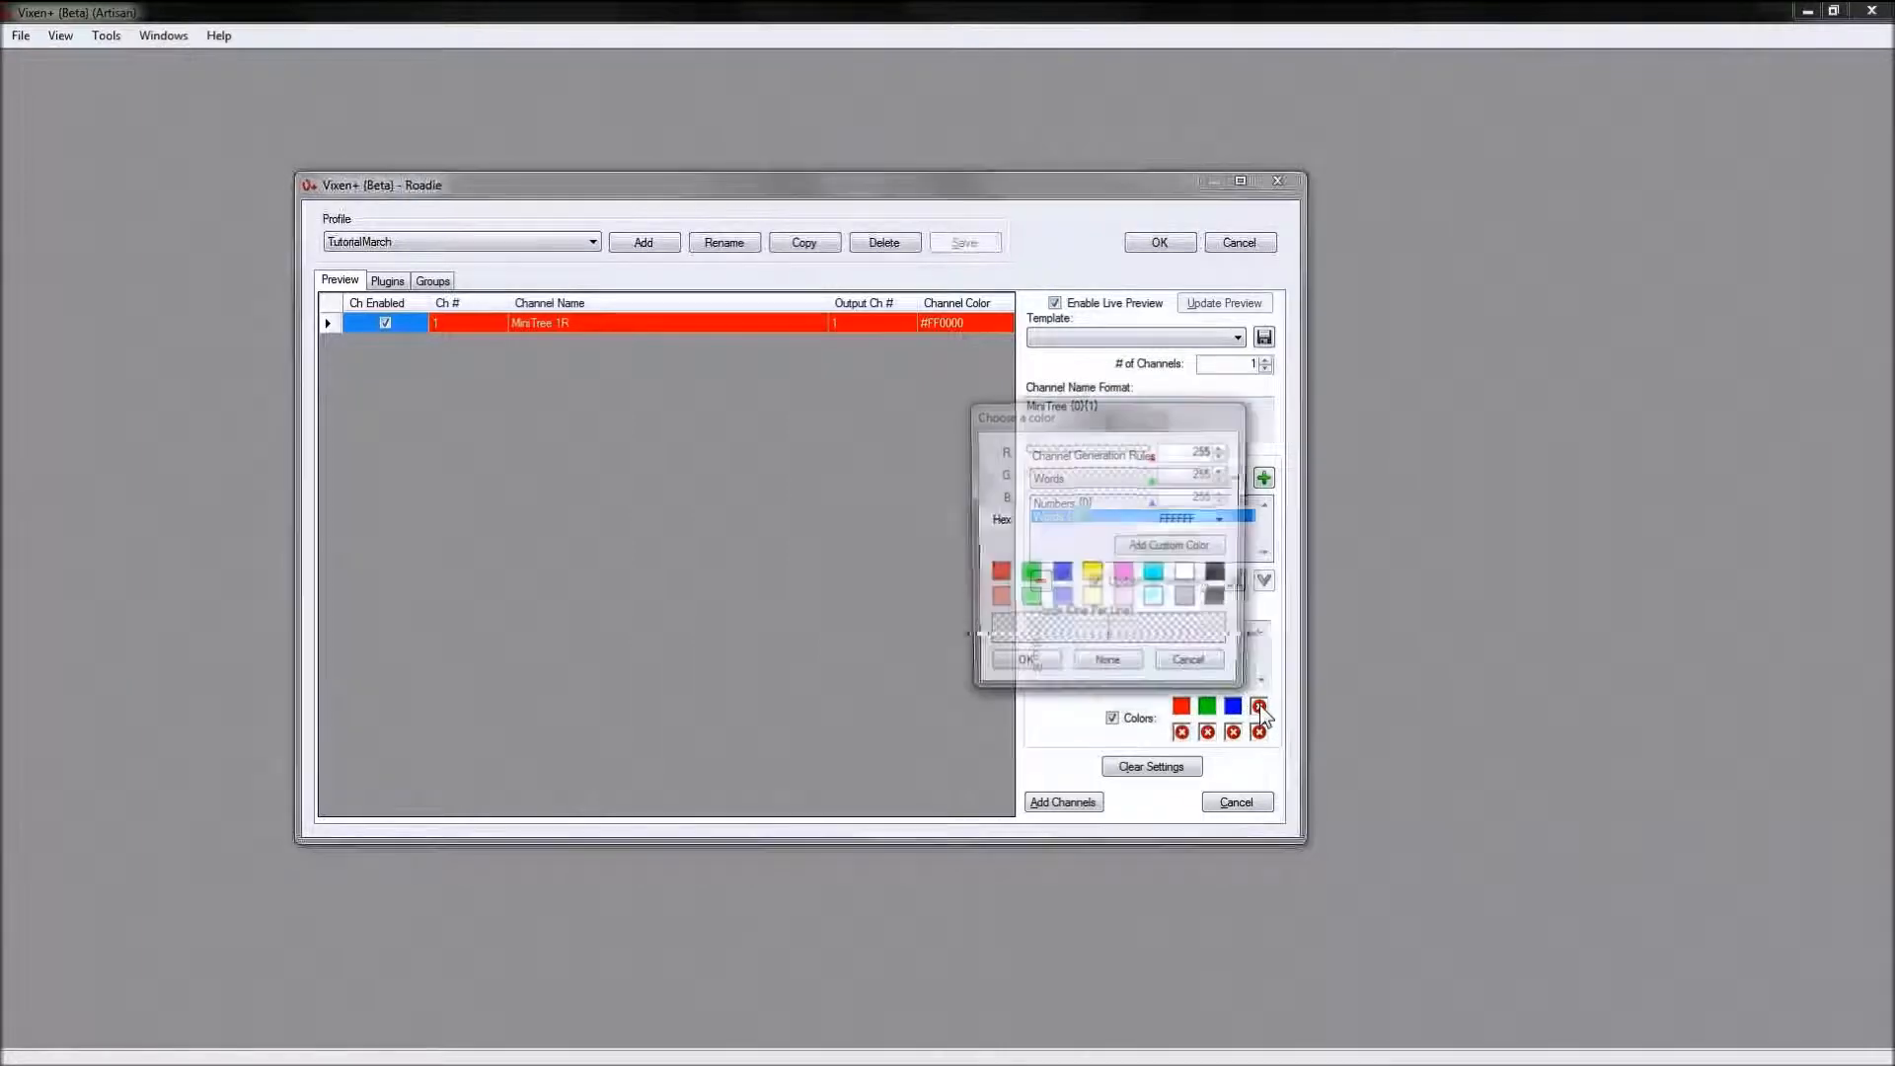
{"action": "left_click", "coordinate": [1190, 576]}
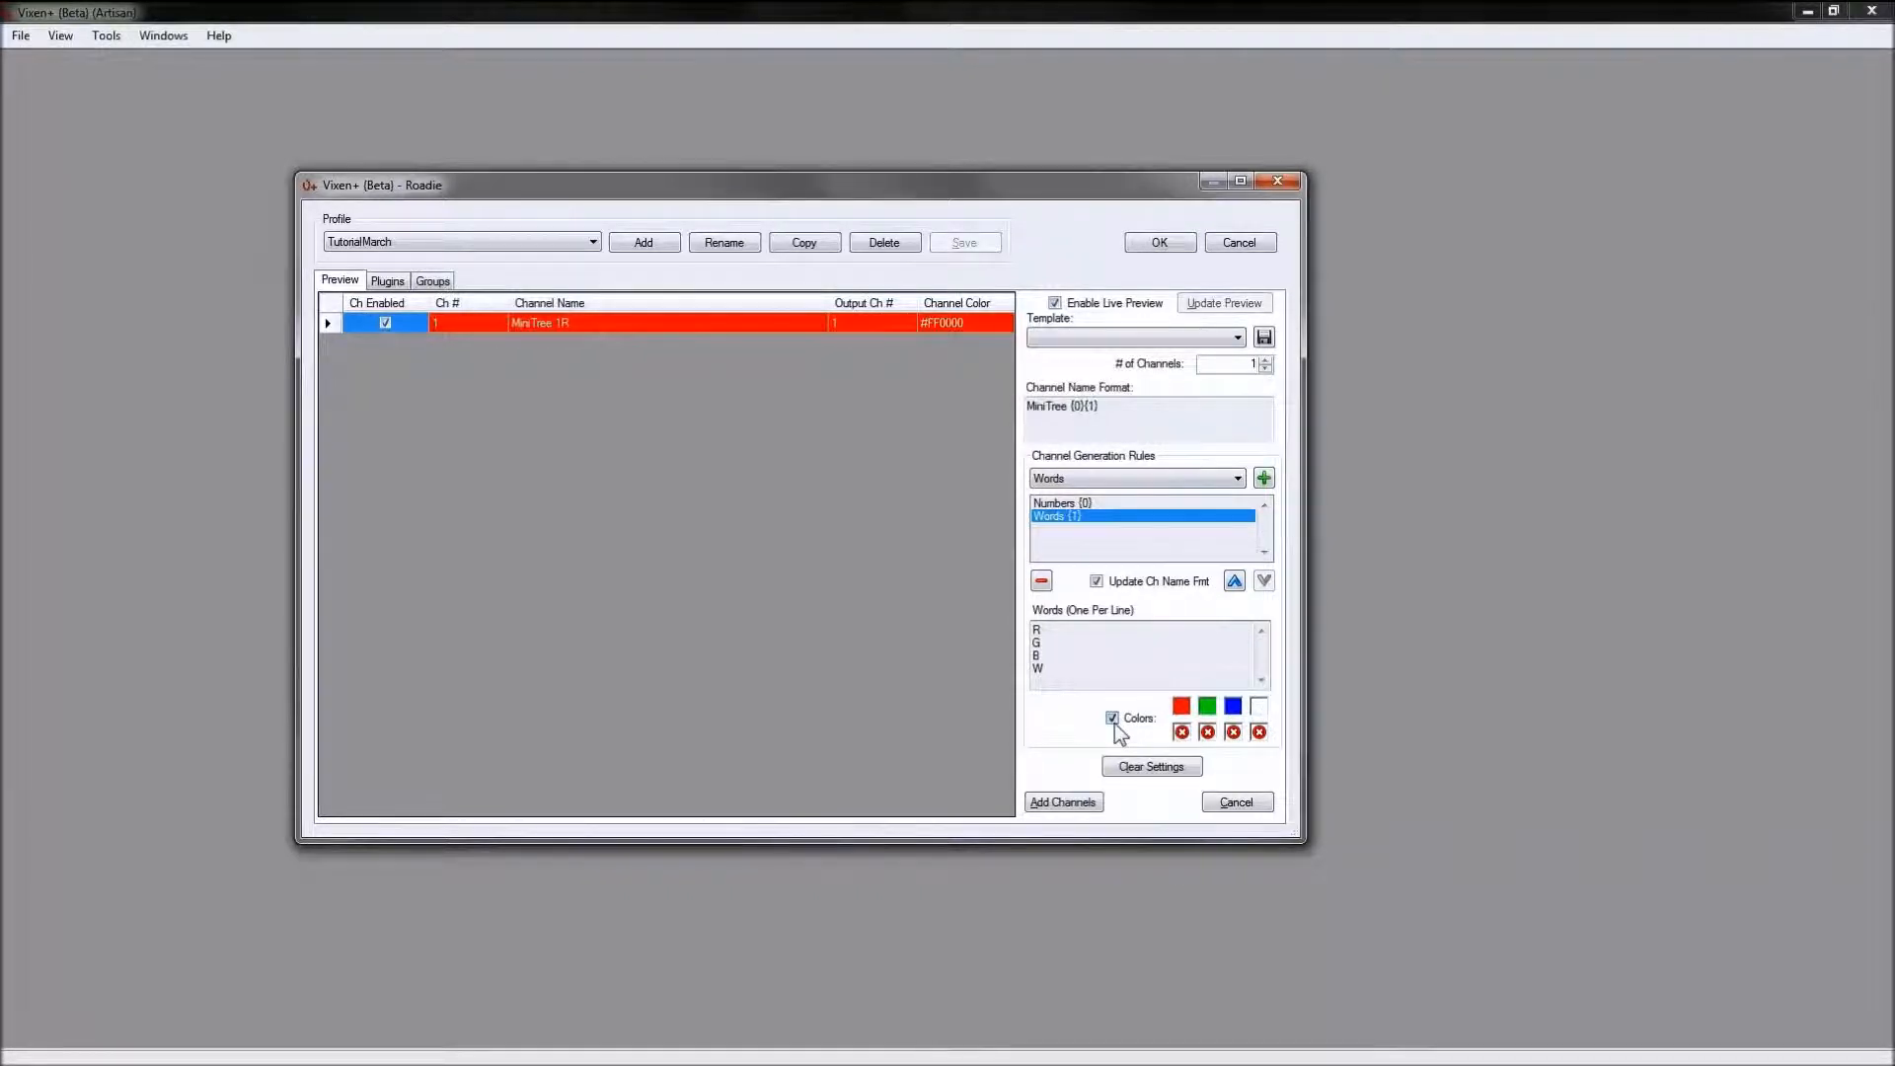
{"action": "double_click", "coordinate": [1253, 365]}
{"action": "type", "text": "48"}
{"action": "left_click", "coordinate": [1134, 420]}
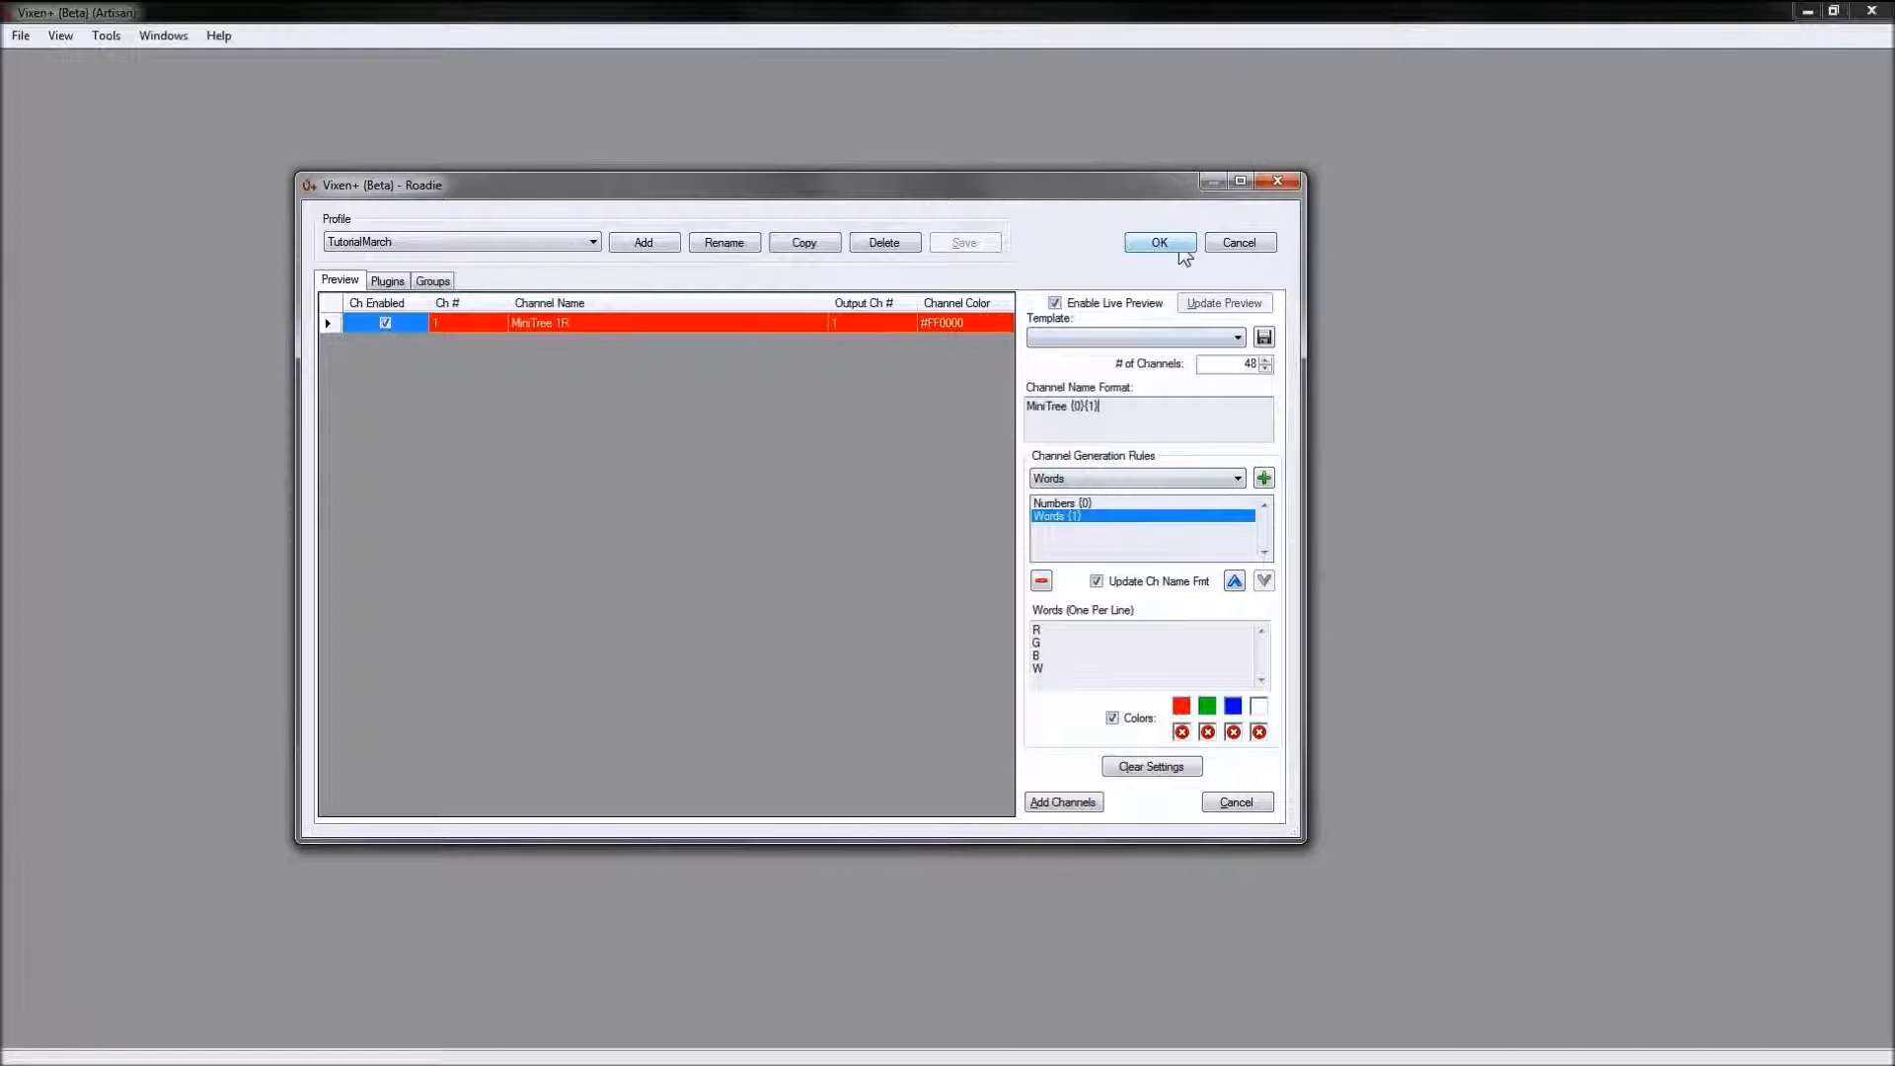
{"action": "left_click", "coordinate": [1086, 504]}
{"action": "left_click", "coordinate": [1084, 516]}
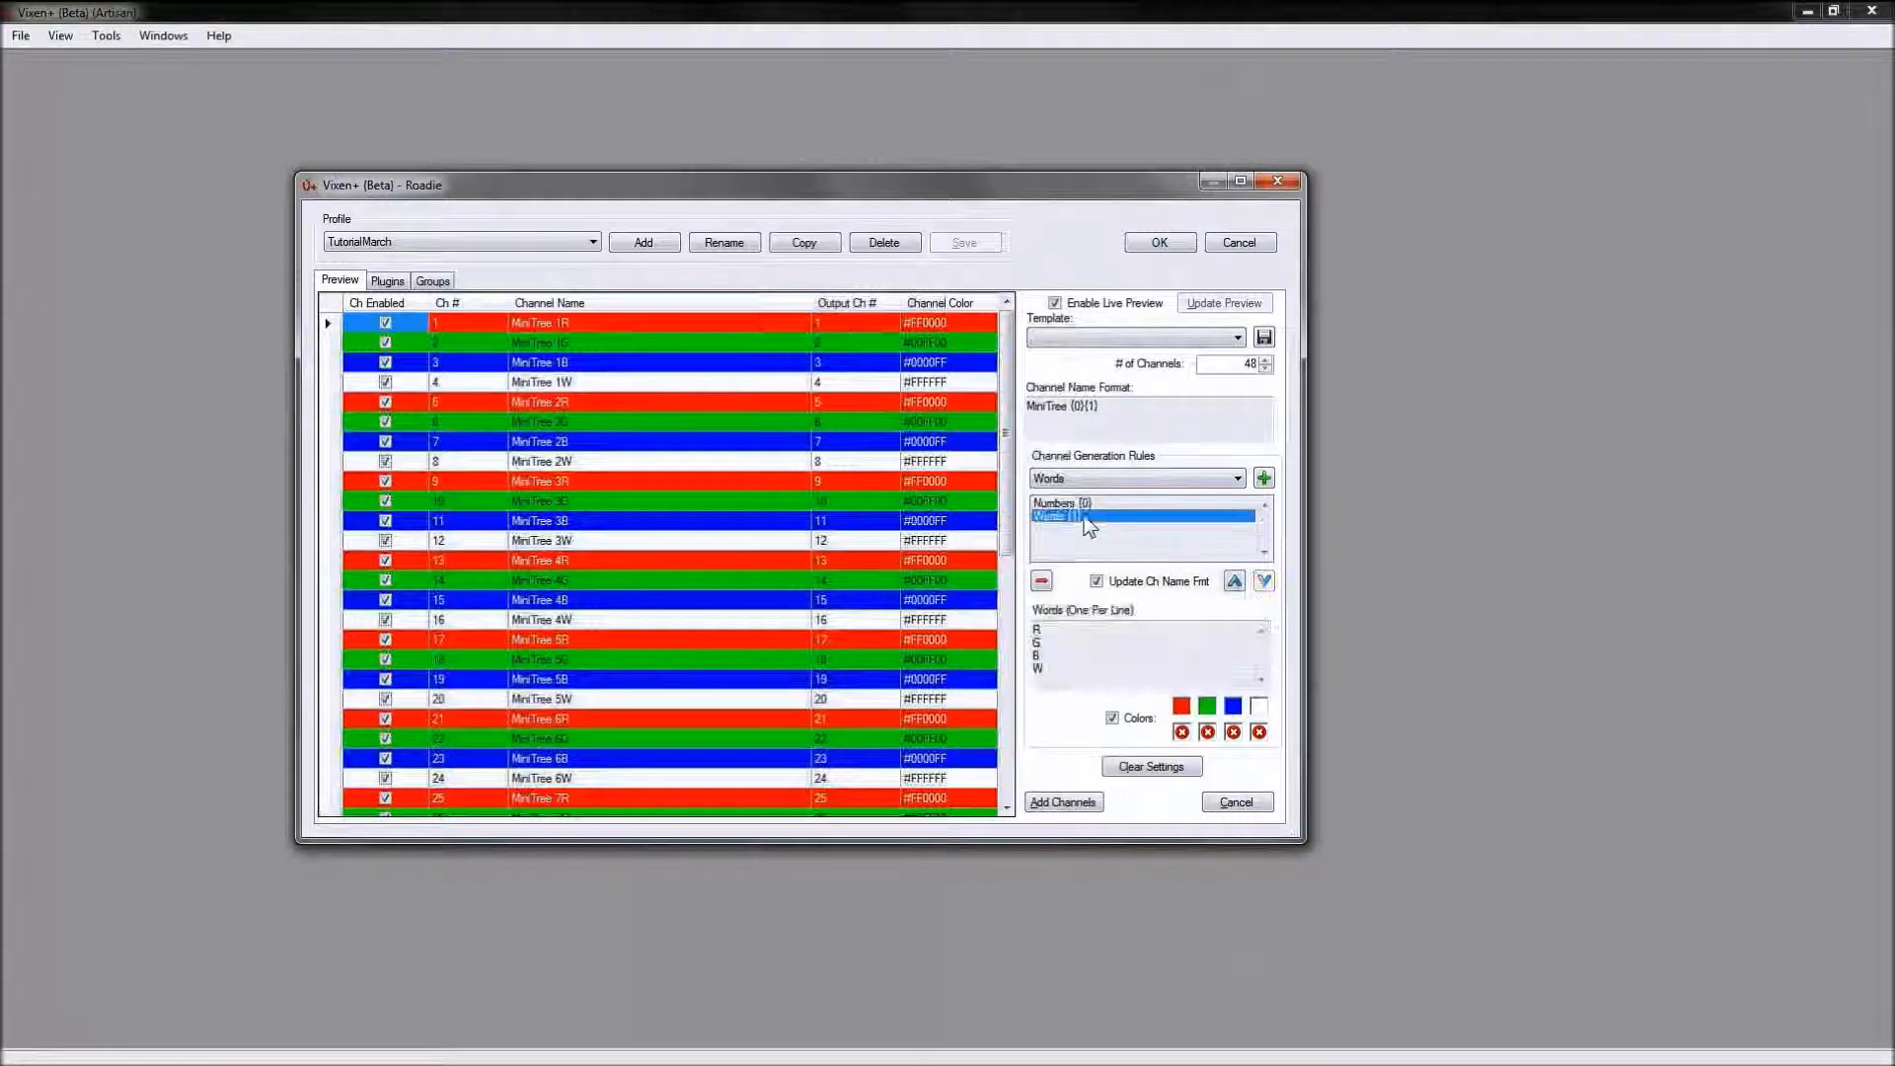
Step: Review the previewed MiniTree channels and add them to the profile
{"action": "left_click_drag", "start_coordinate": [1007, 442], "coordinate": [1006, 774]}
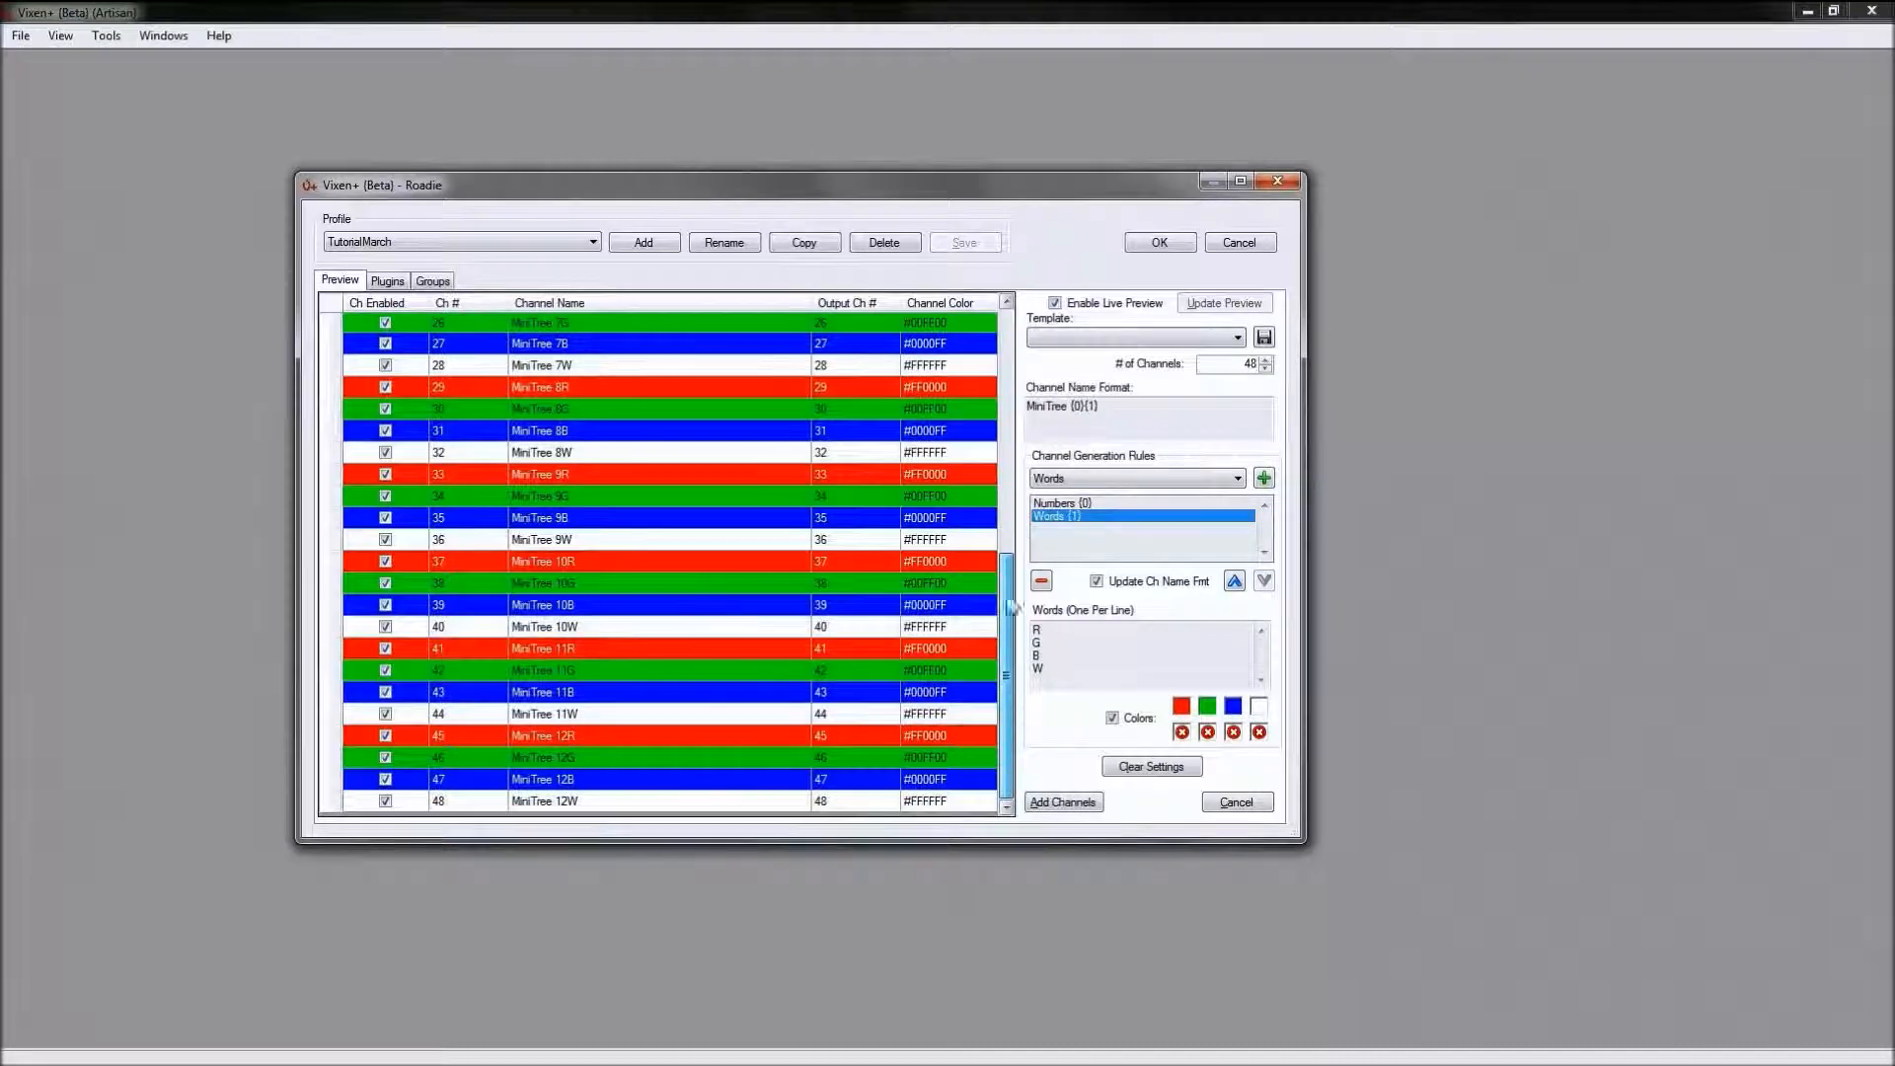
{"action": "left_click_drag", "start_coordinate": [1011, 631], "coordinate": [992, 317]}
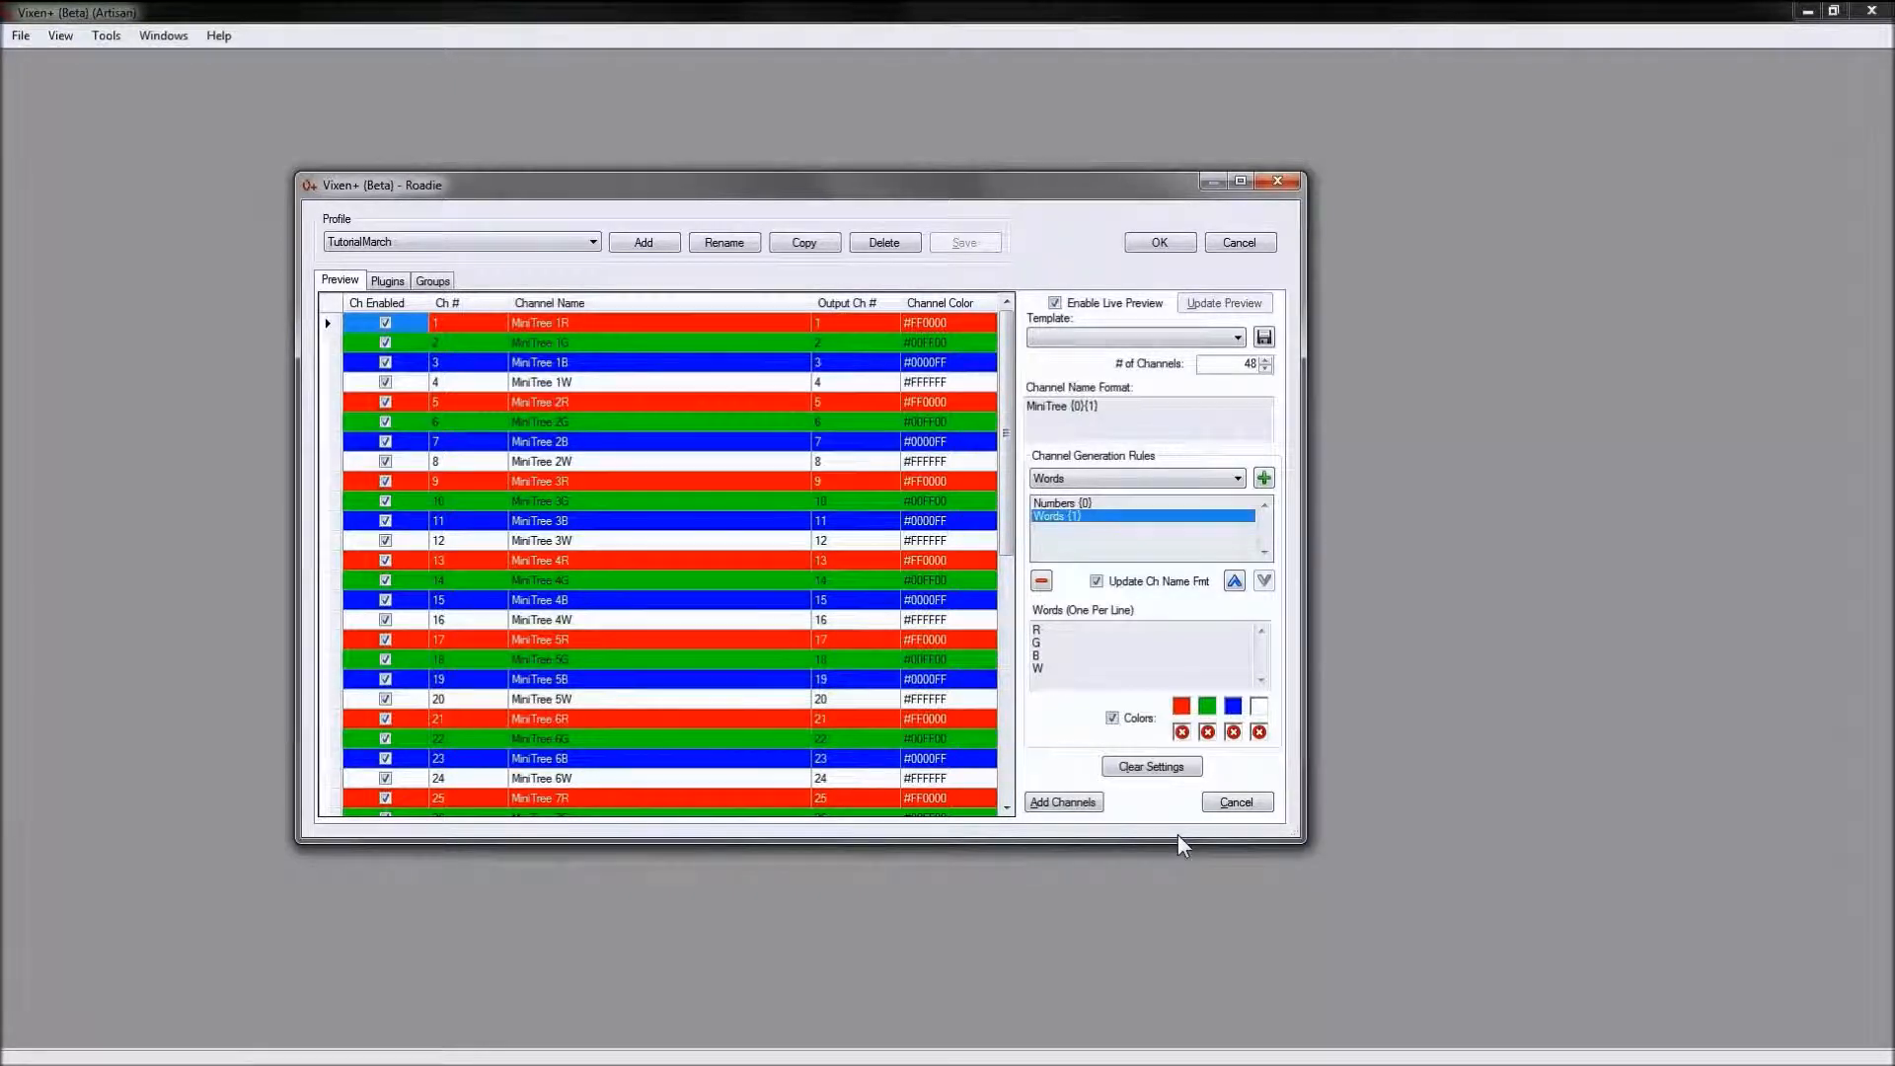
{"action": "left_click", "coordinate": [1064, 802]}
{"action": "left_click", "coordinate": [1069, 804]}
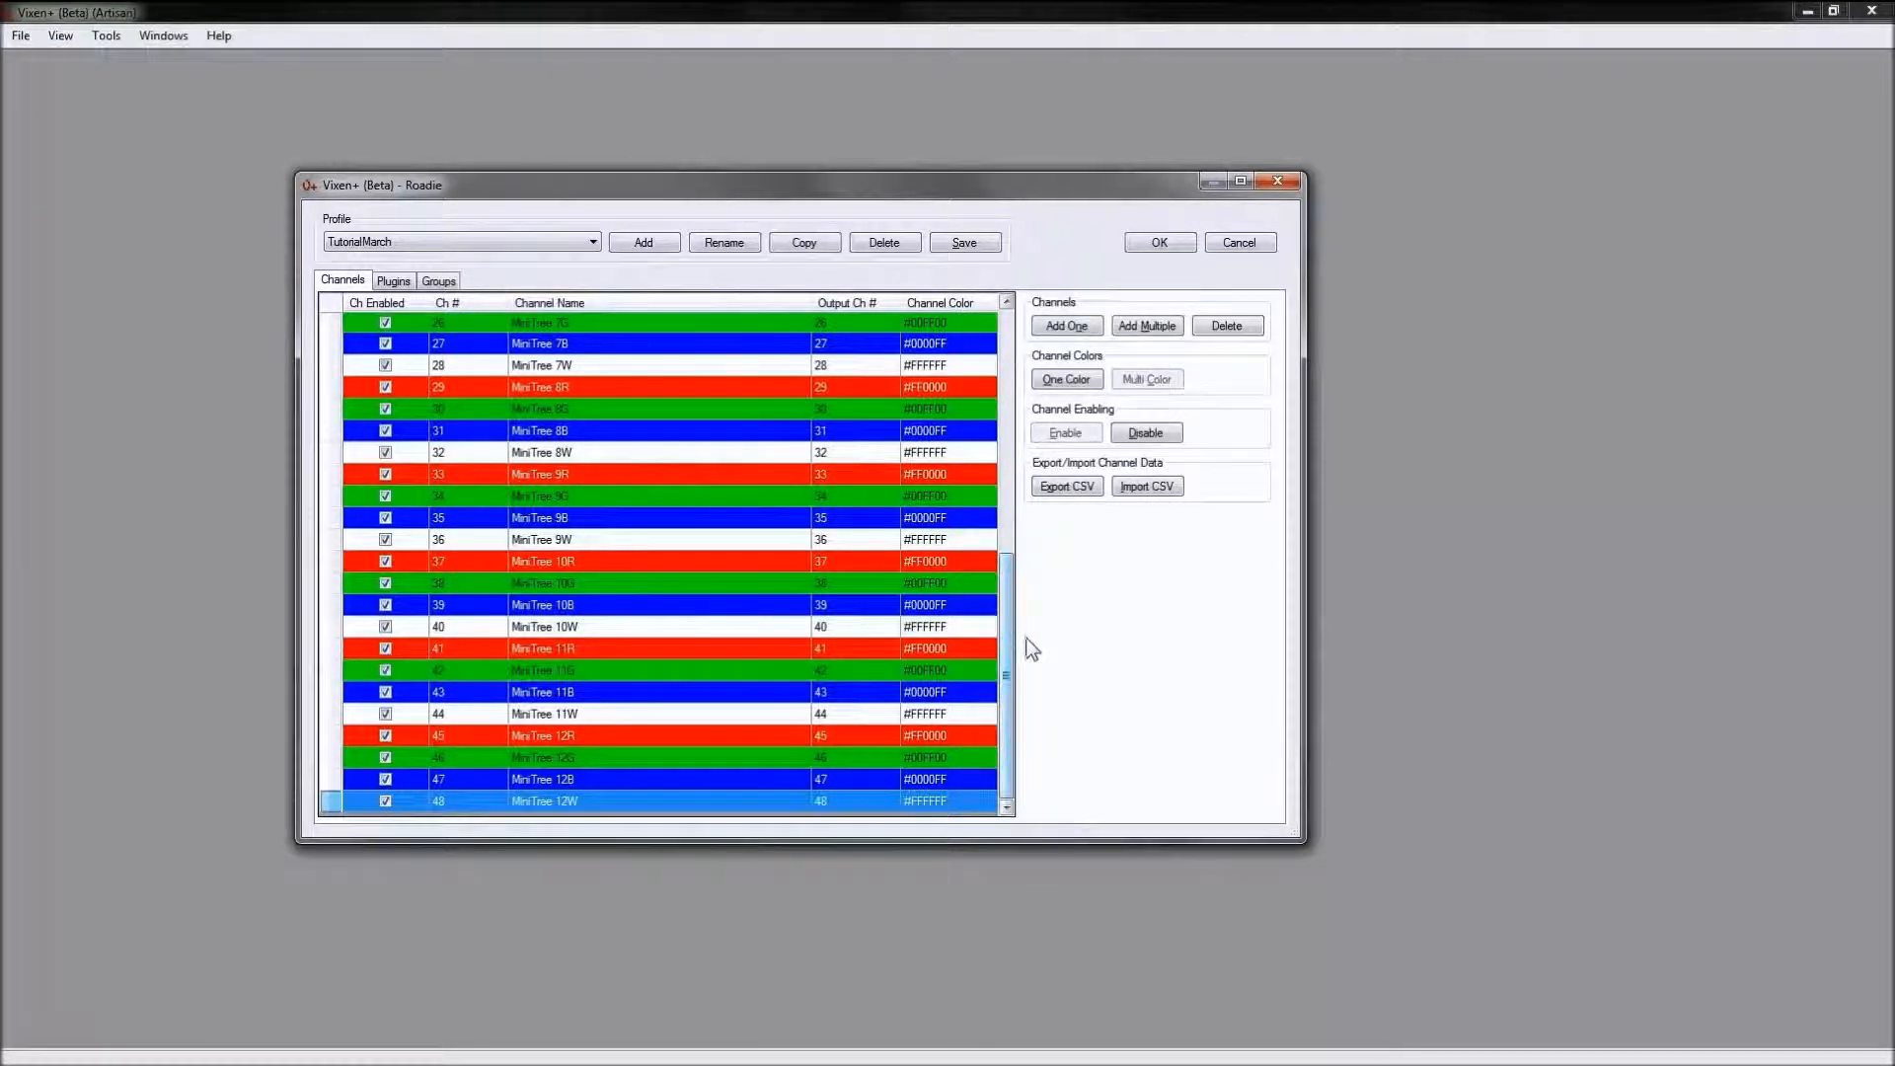
{"action": "left_click_drag", "start_coordinate": [1006, 656], "coordinate": [1011, 738]}
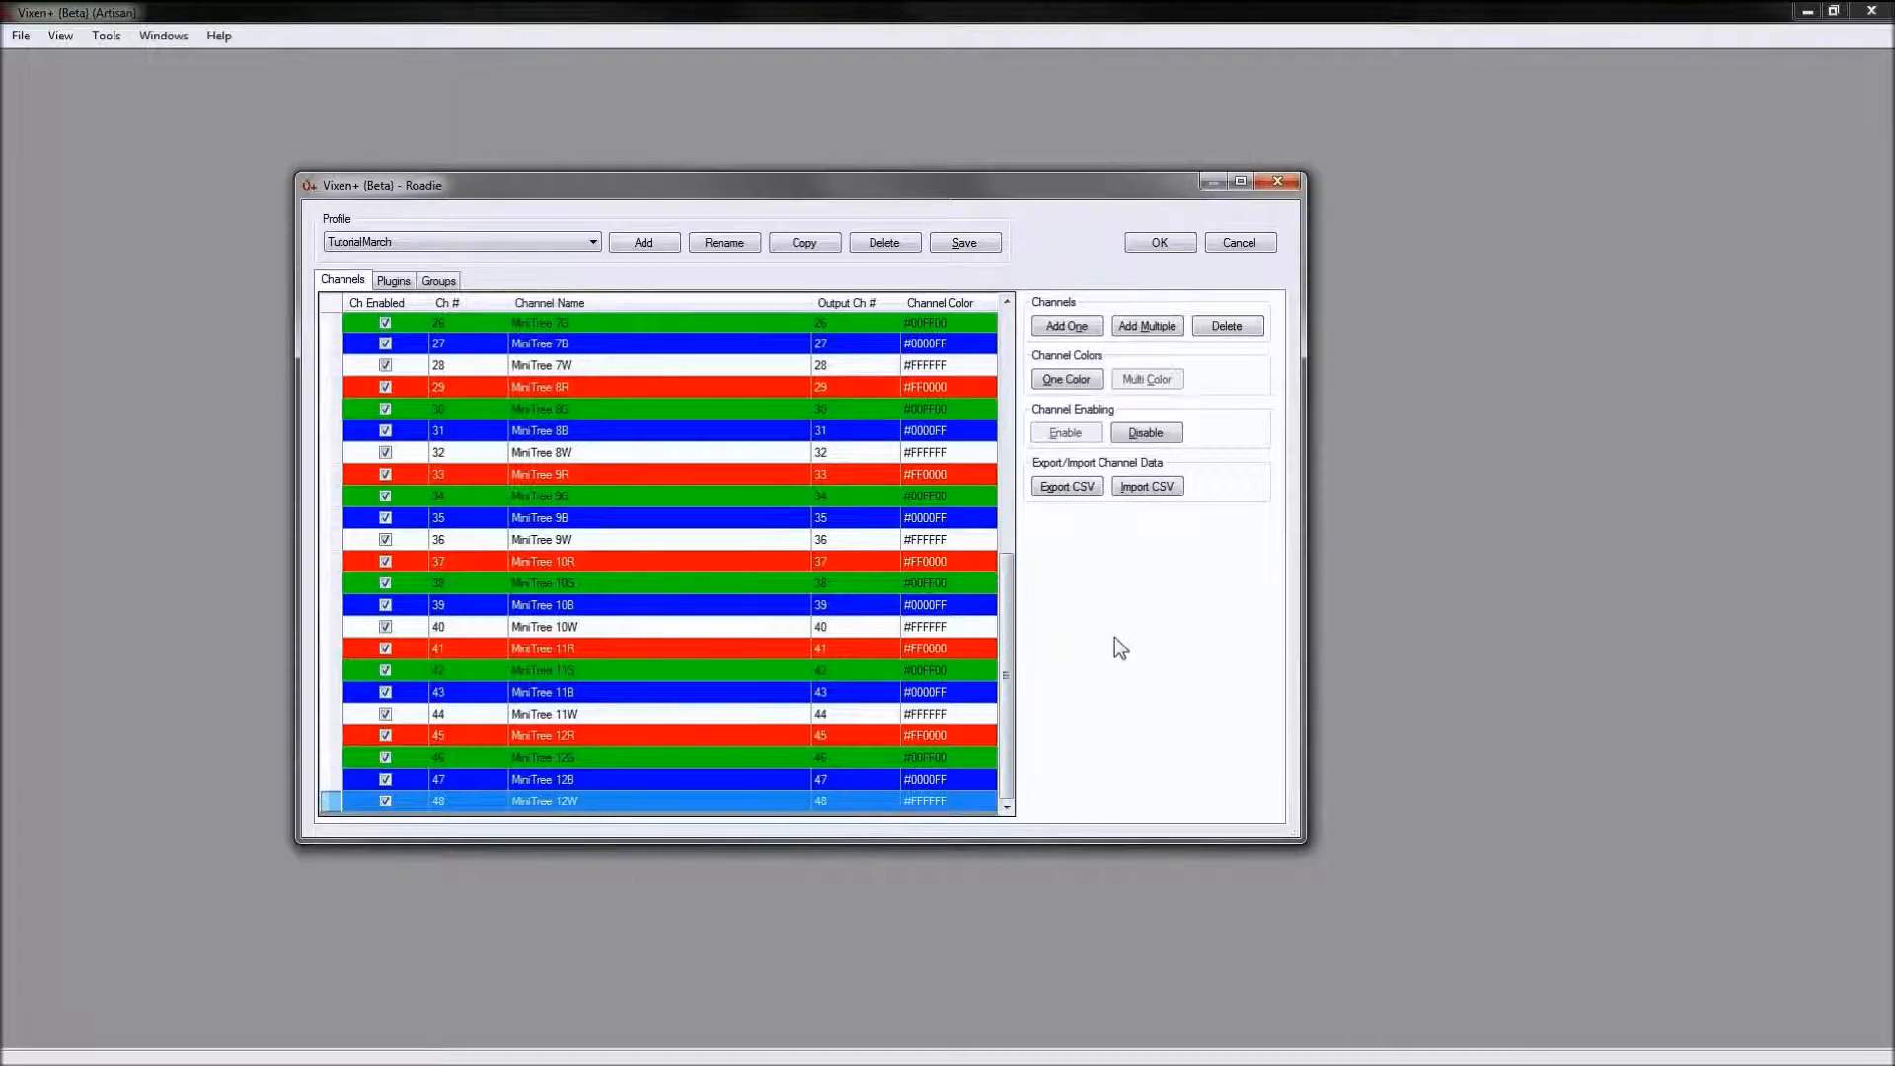
Step: Start another batch of multiple channels with cleared settings and the channel name format "Mega String{0} Node{1}:{2}"
{"action": "left_click", "coordinate": [1140, 326]}
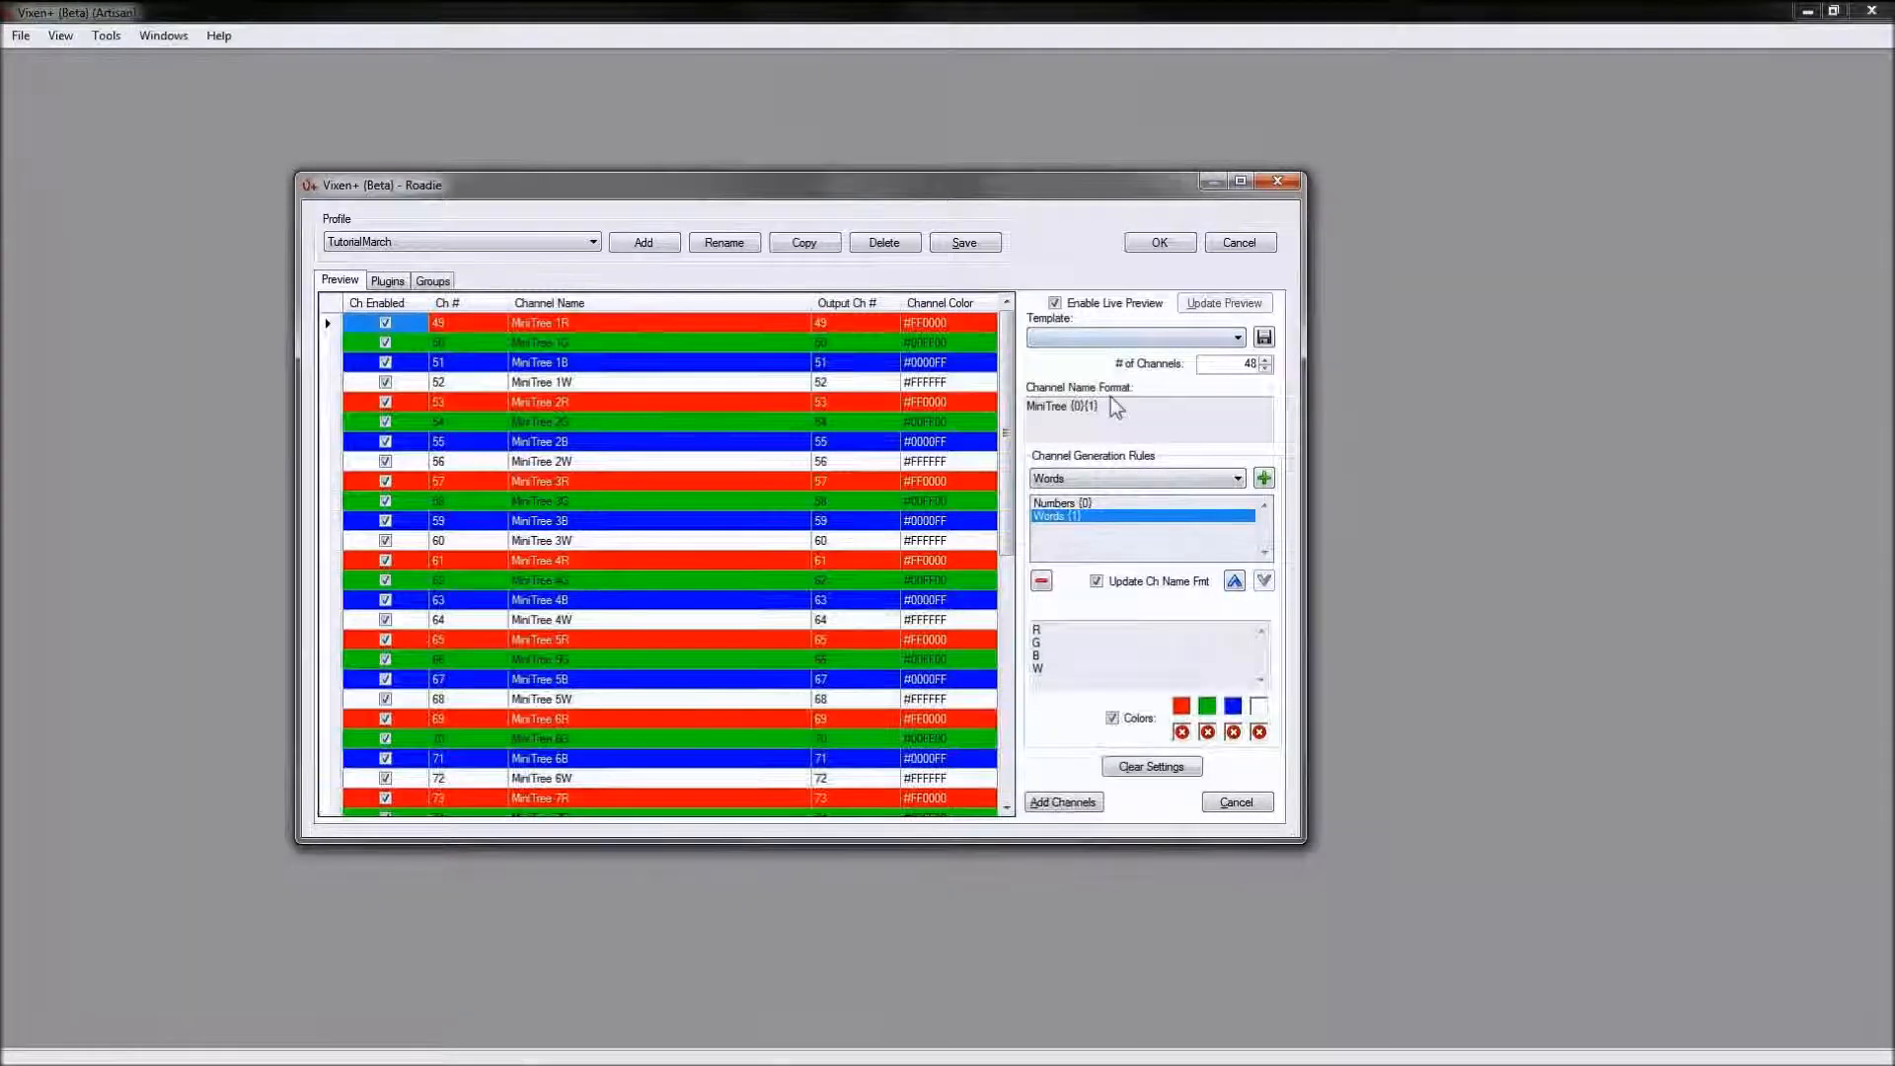
{"action": "left_click", "coordinate": [1154, 768]}
{"action": "left_click", "coordinate": [1176, 419]}
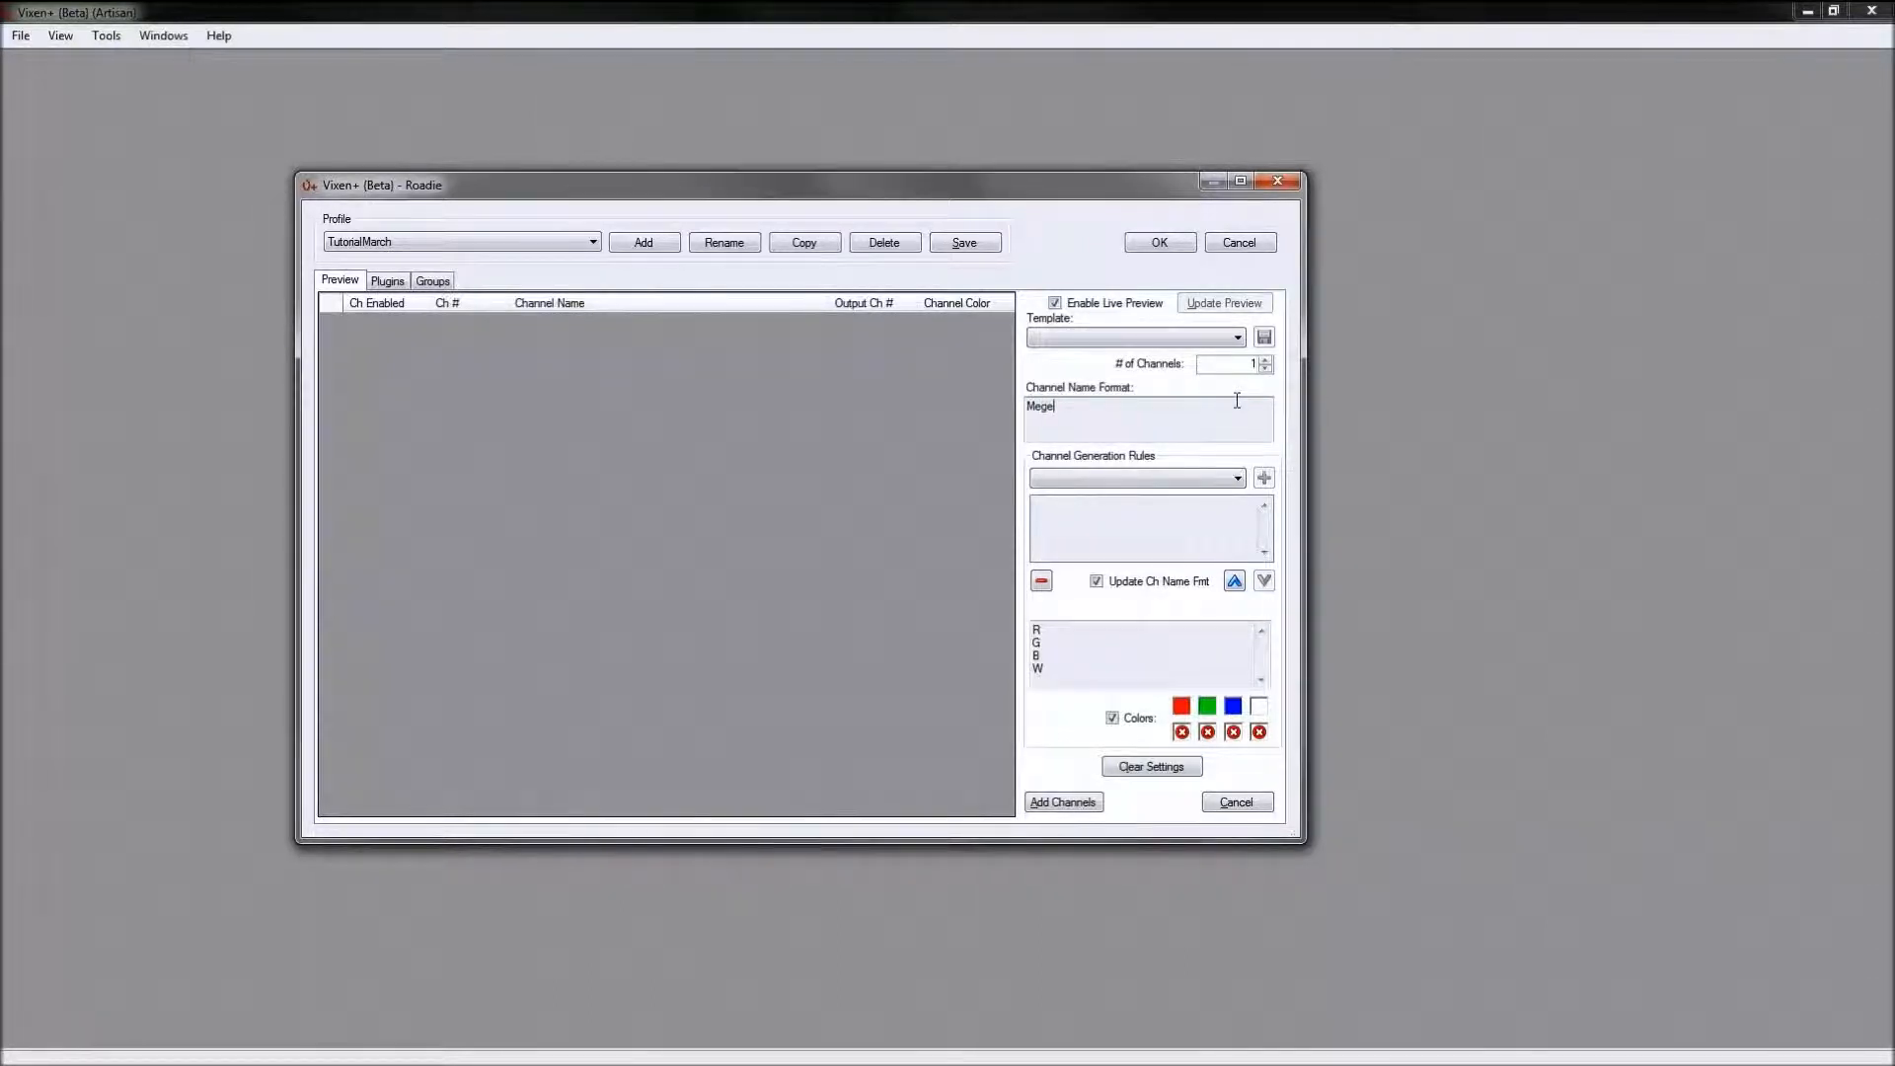
{"action": "type", "text": "Mega String"}
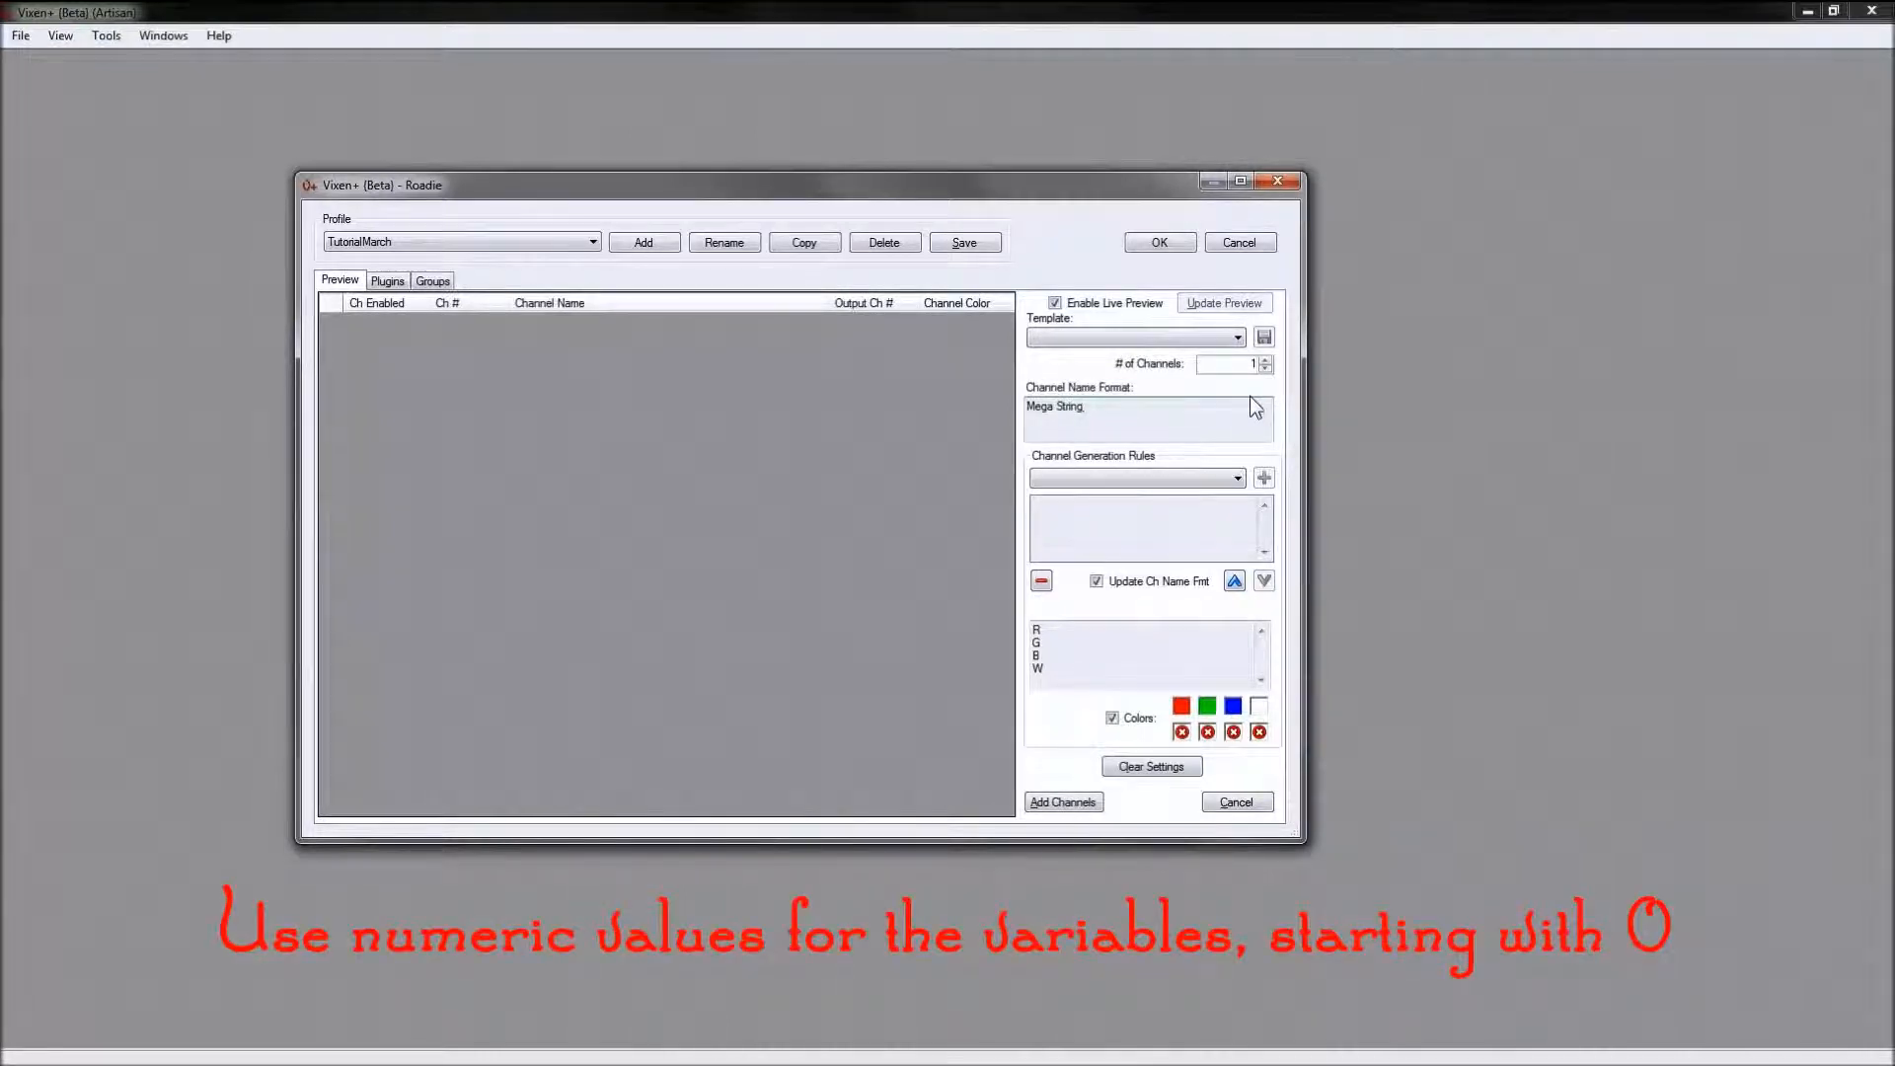
{"action": "type", "text": "{0} Node{"}
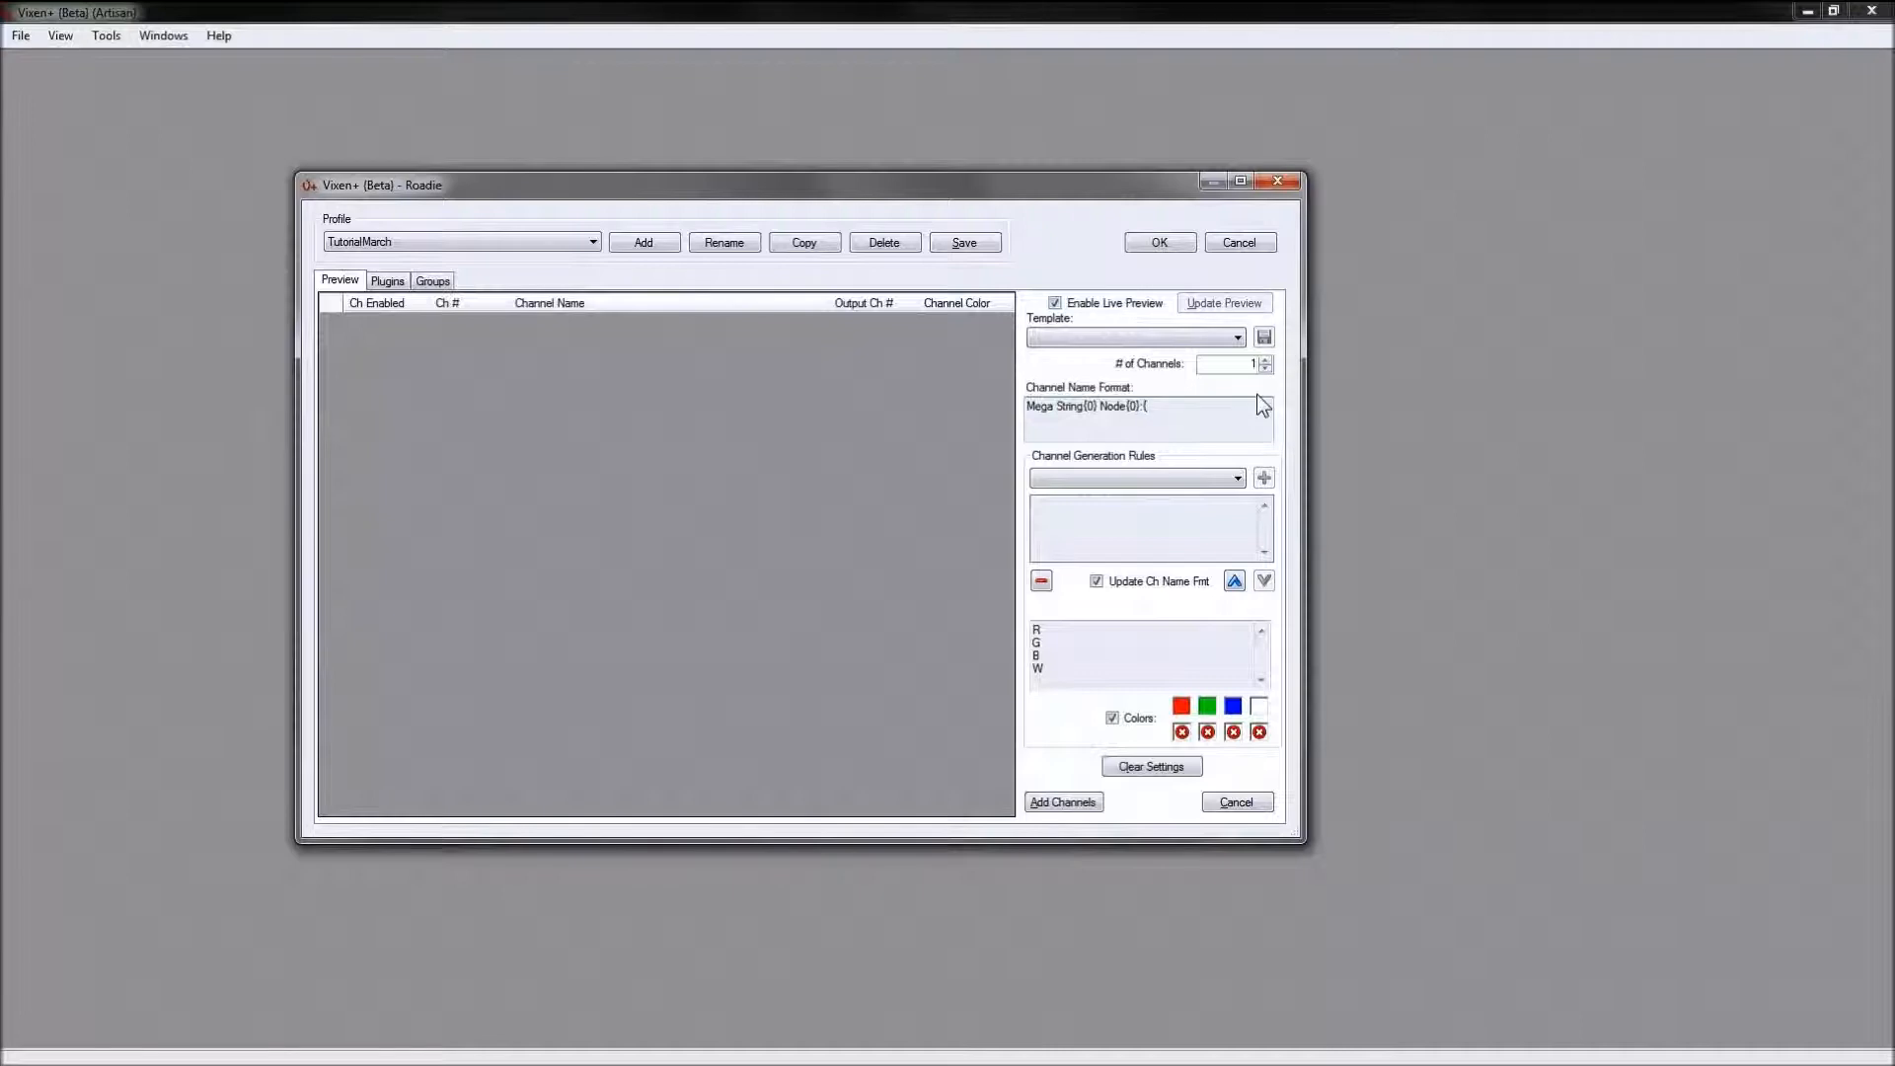
{"action": "type", "text": "0}:{2}"}
{"action": "key", "text": "Left"}
{"action": "key", "text": "Left"}
{"action": "key", "text": "Left"}
{"action": "key", "text": "Left"}
{"action": "key", "text": "Left"}
{"action": "key", "text": "BackSpace"}
{"action": "type", "text": "1"}
Step: Set the number of channels to 2400 and add a Numbers rule for variable {0} with an end number of 40
{"action": "left_click", "coordinate": [1238, 479]}
{"action": "left_click", "coordinate": [1106, 497]}
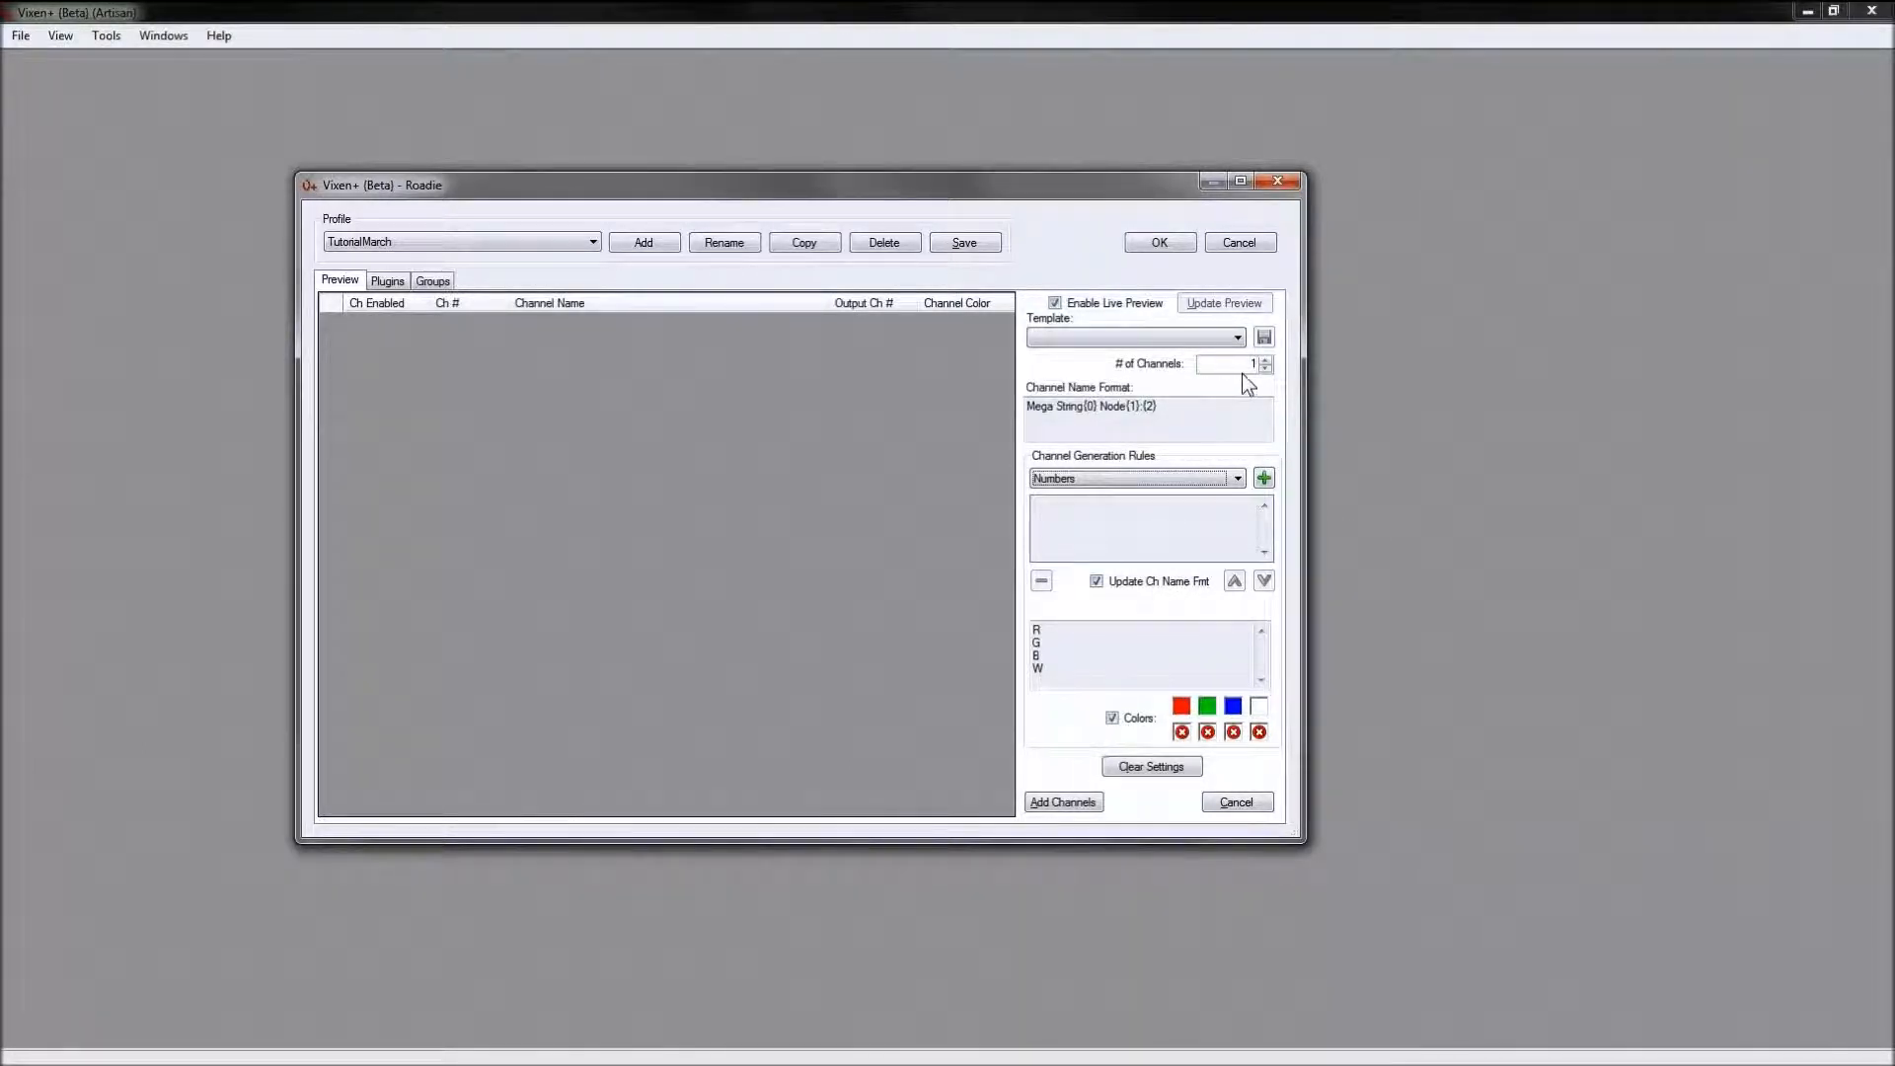
{"action": "left_click", "coordinate": [1265, 359]}
{"action": "type", "text": "400"}
{"action": "left_click", "coordinate": [1264, 478]}
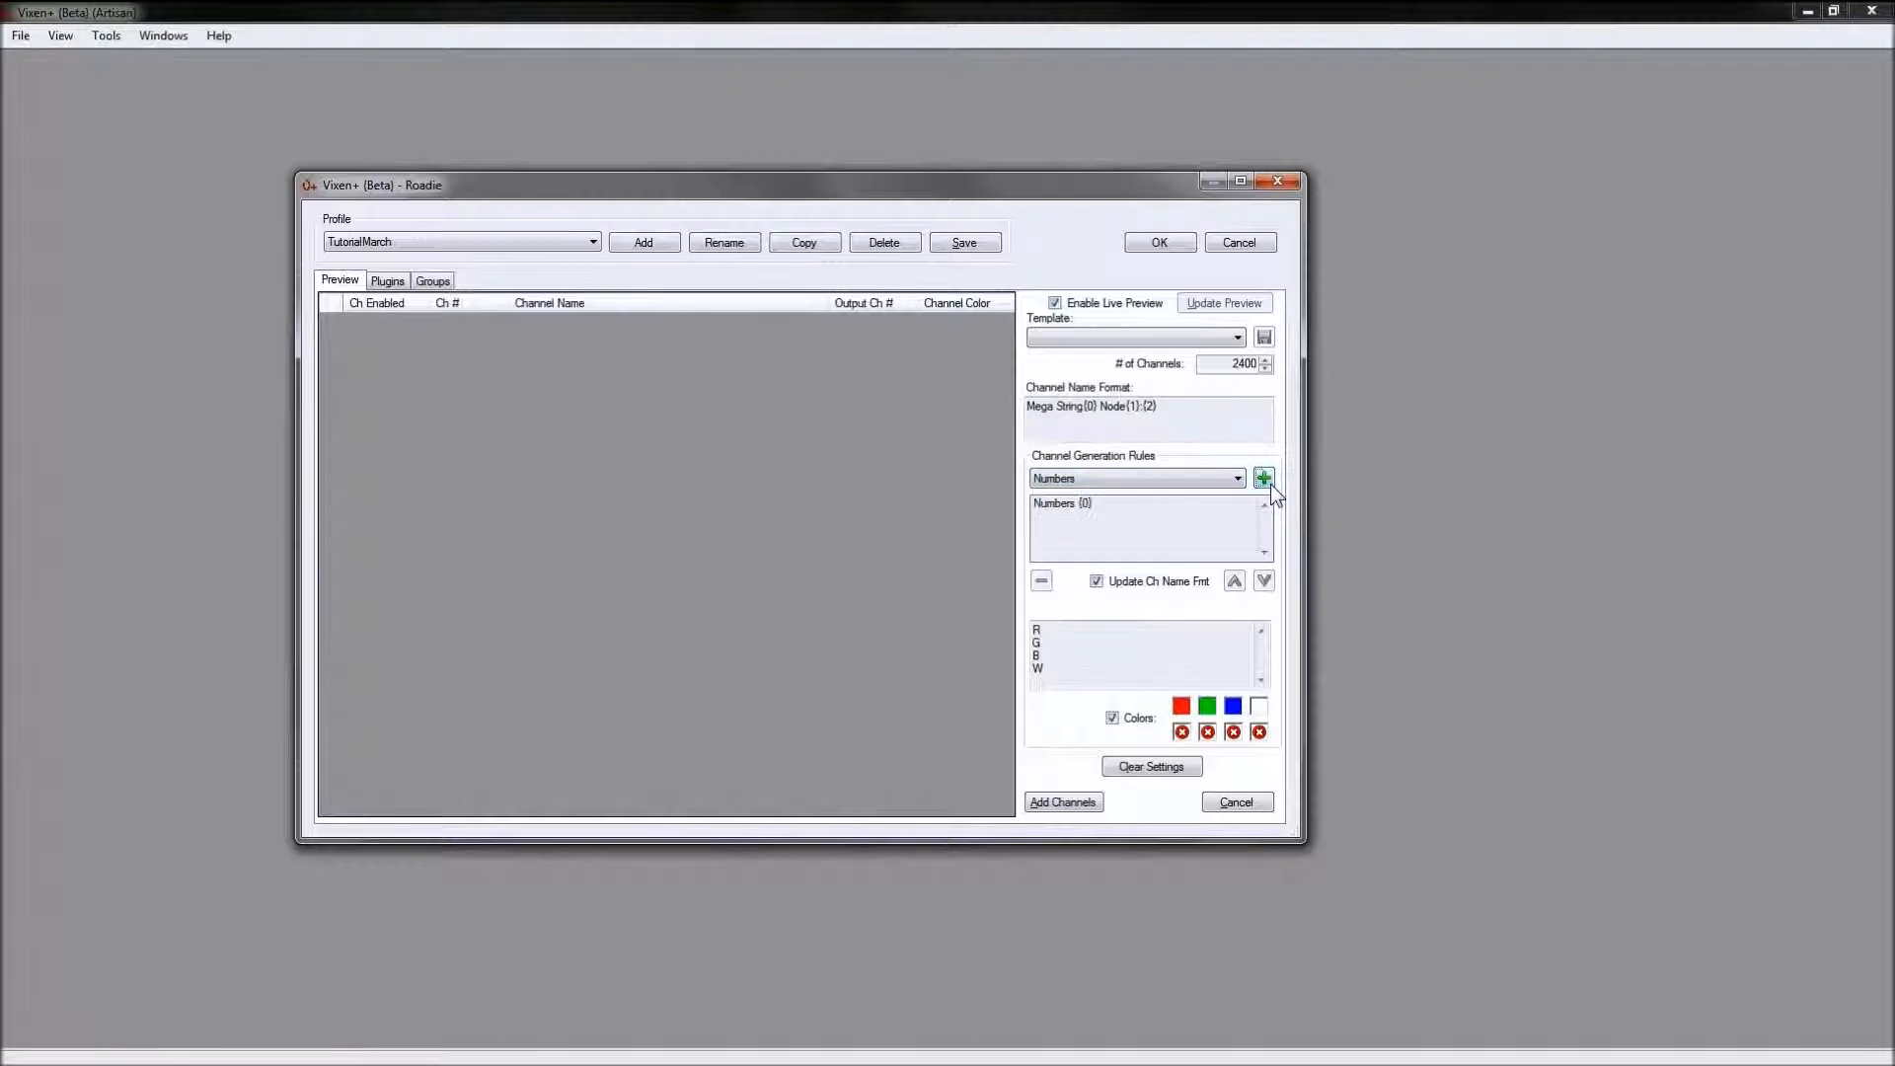
{"action": "left_click", "coordinate": [1066, 505]}
{"action": "left_click", "coordinate": [1243, 655]}
{"action": "type", "text": "40"}
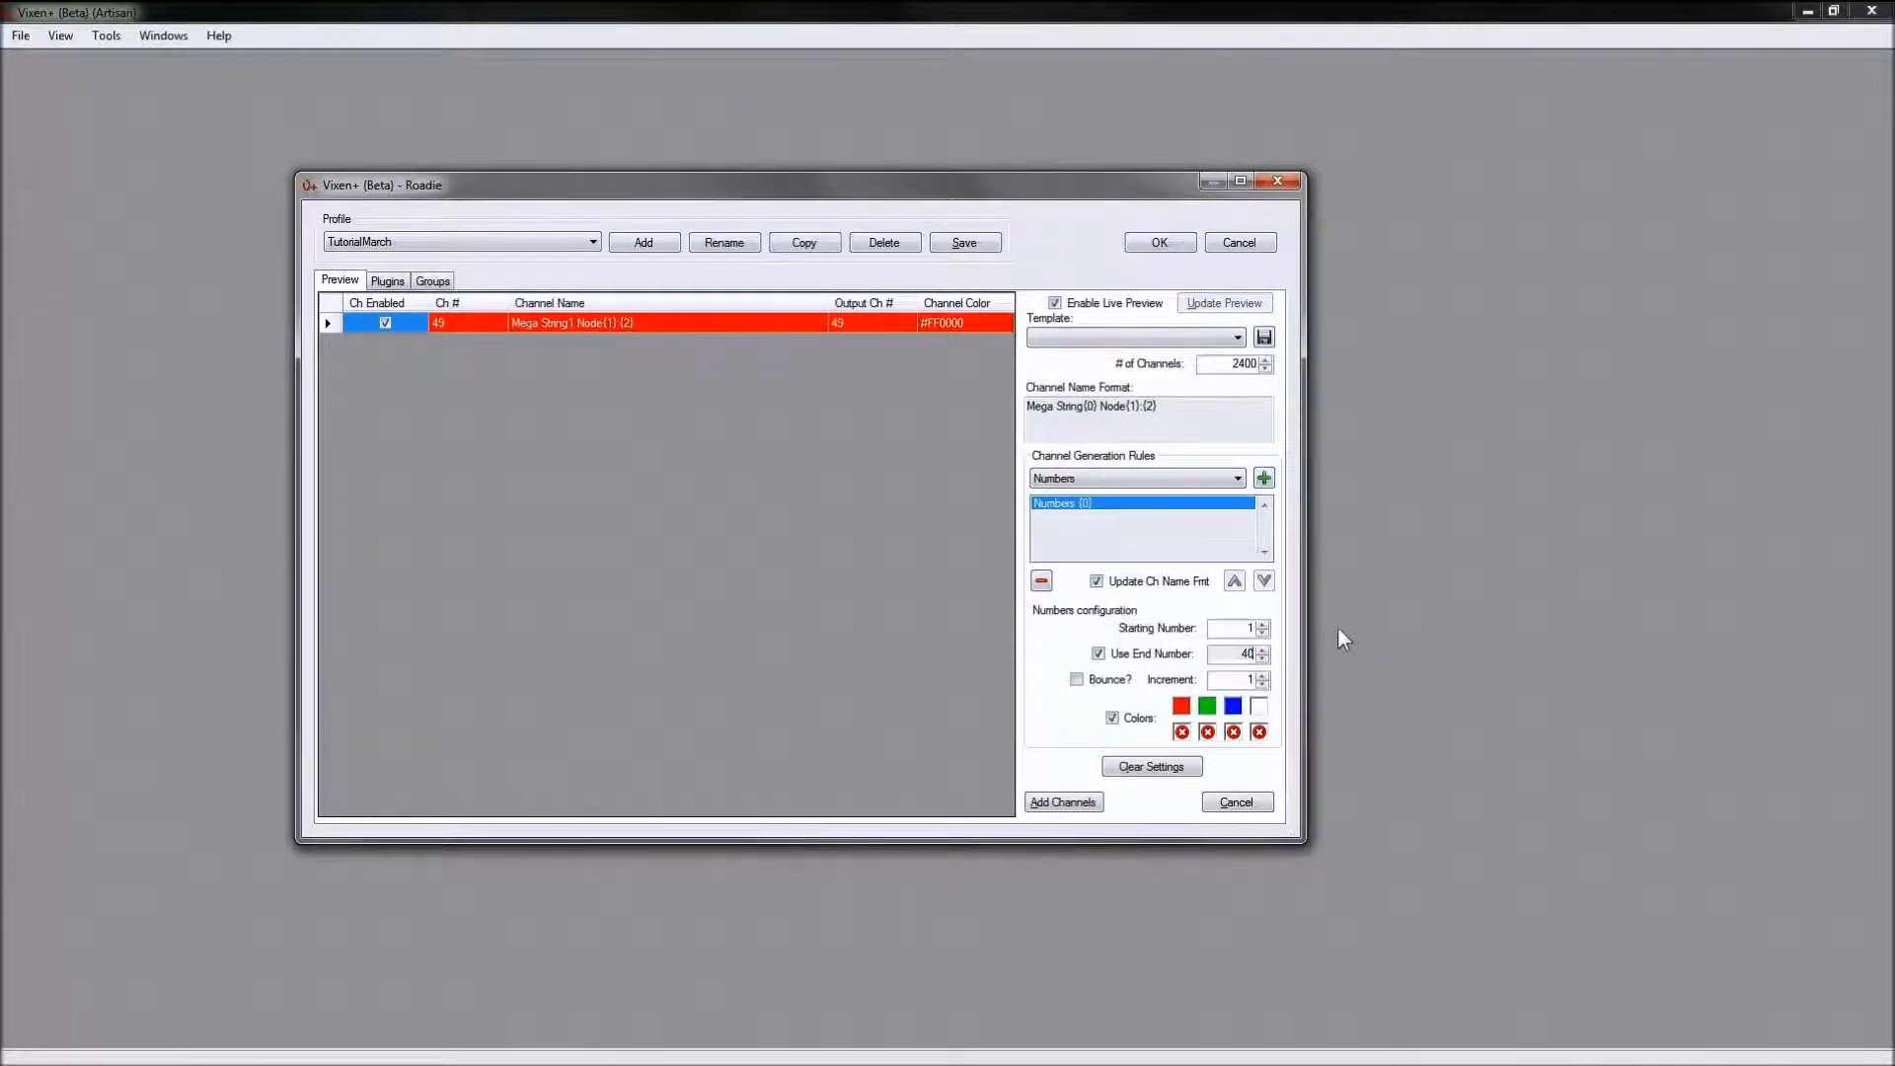
{"action": "left_click", "coordinate": [1246, 680]}
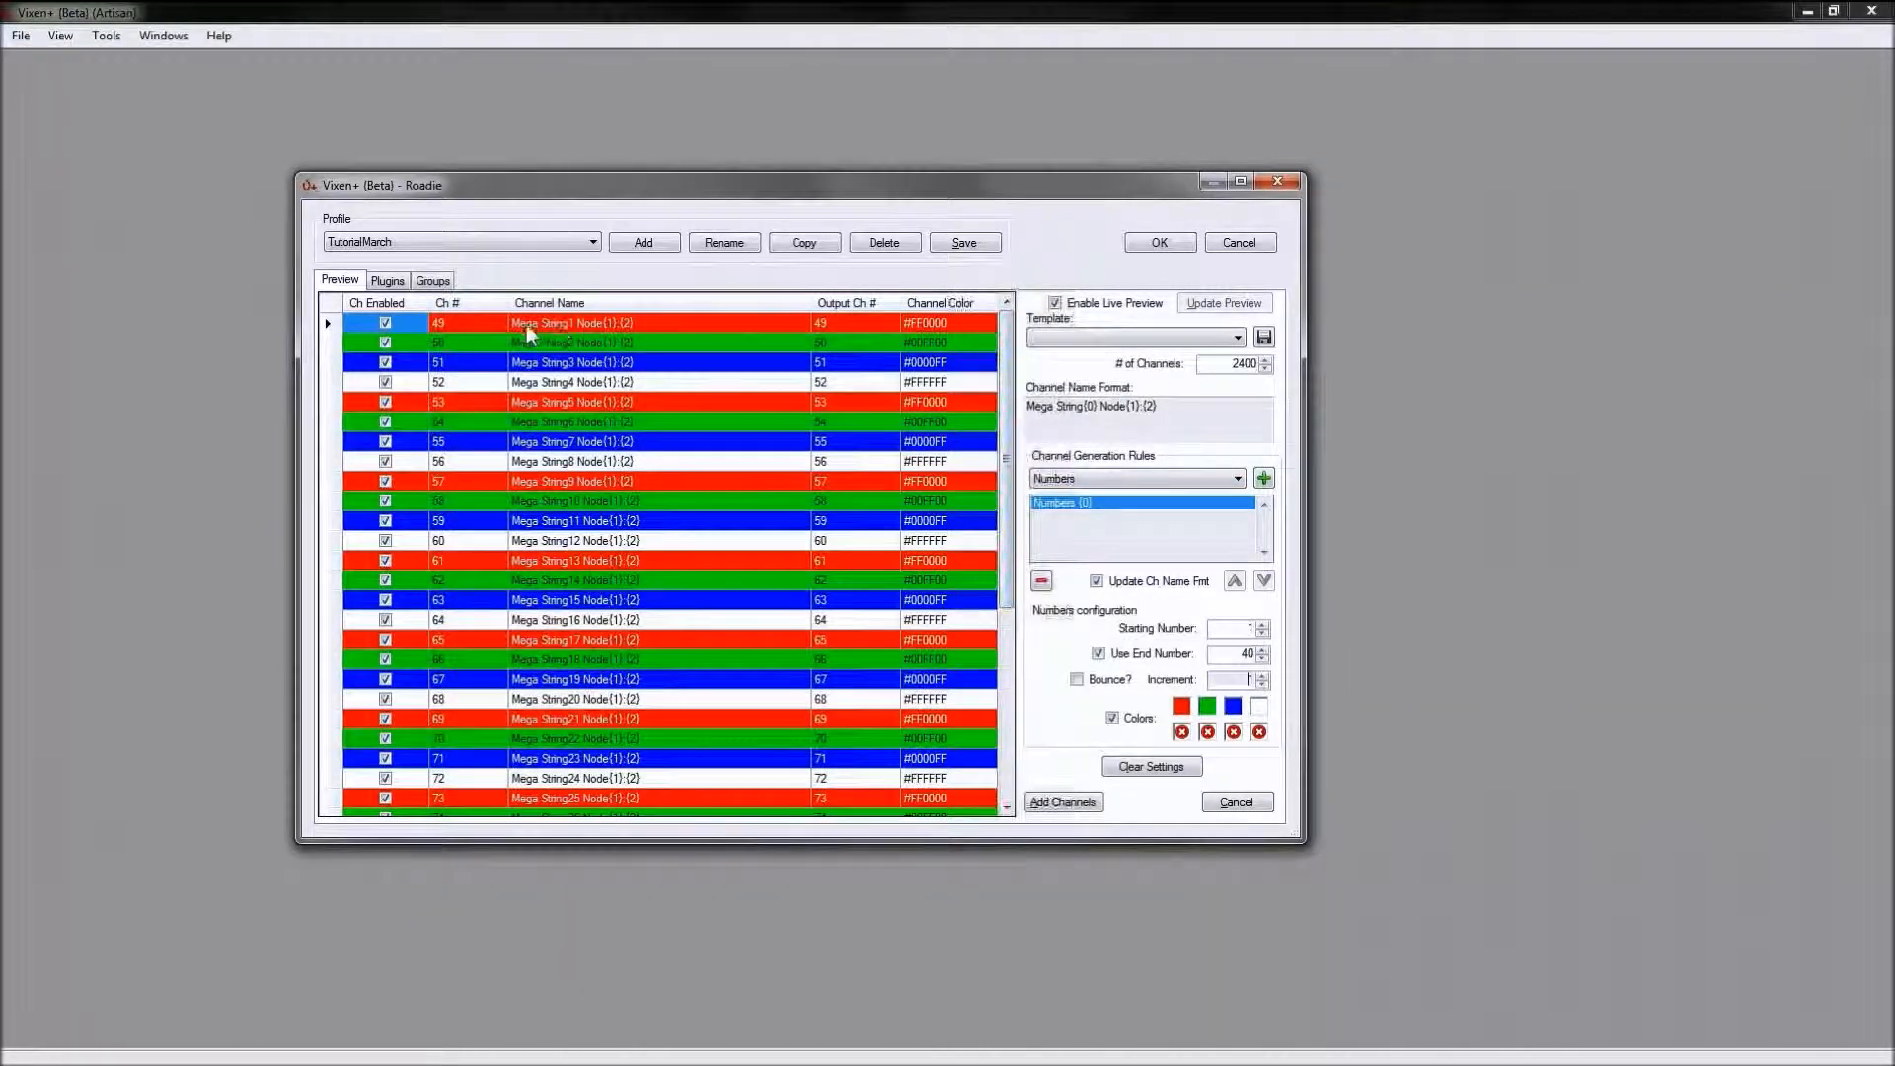
{"action": "left_click_drag", "start_coordinate": [1003, 425], "coordinate": [1026, 244]}
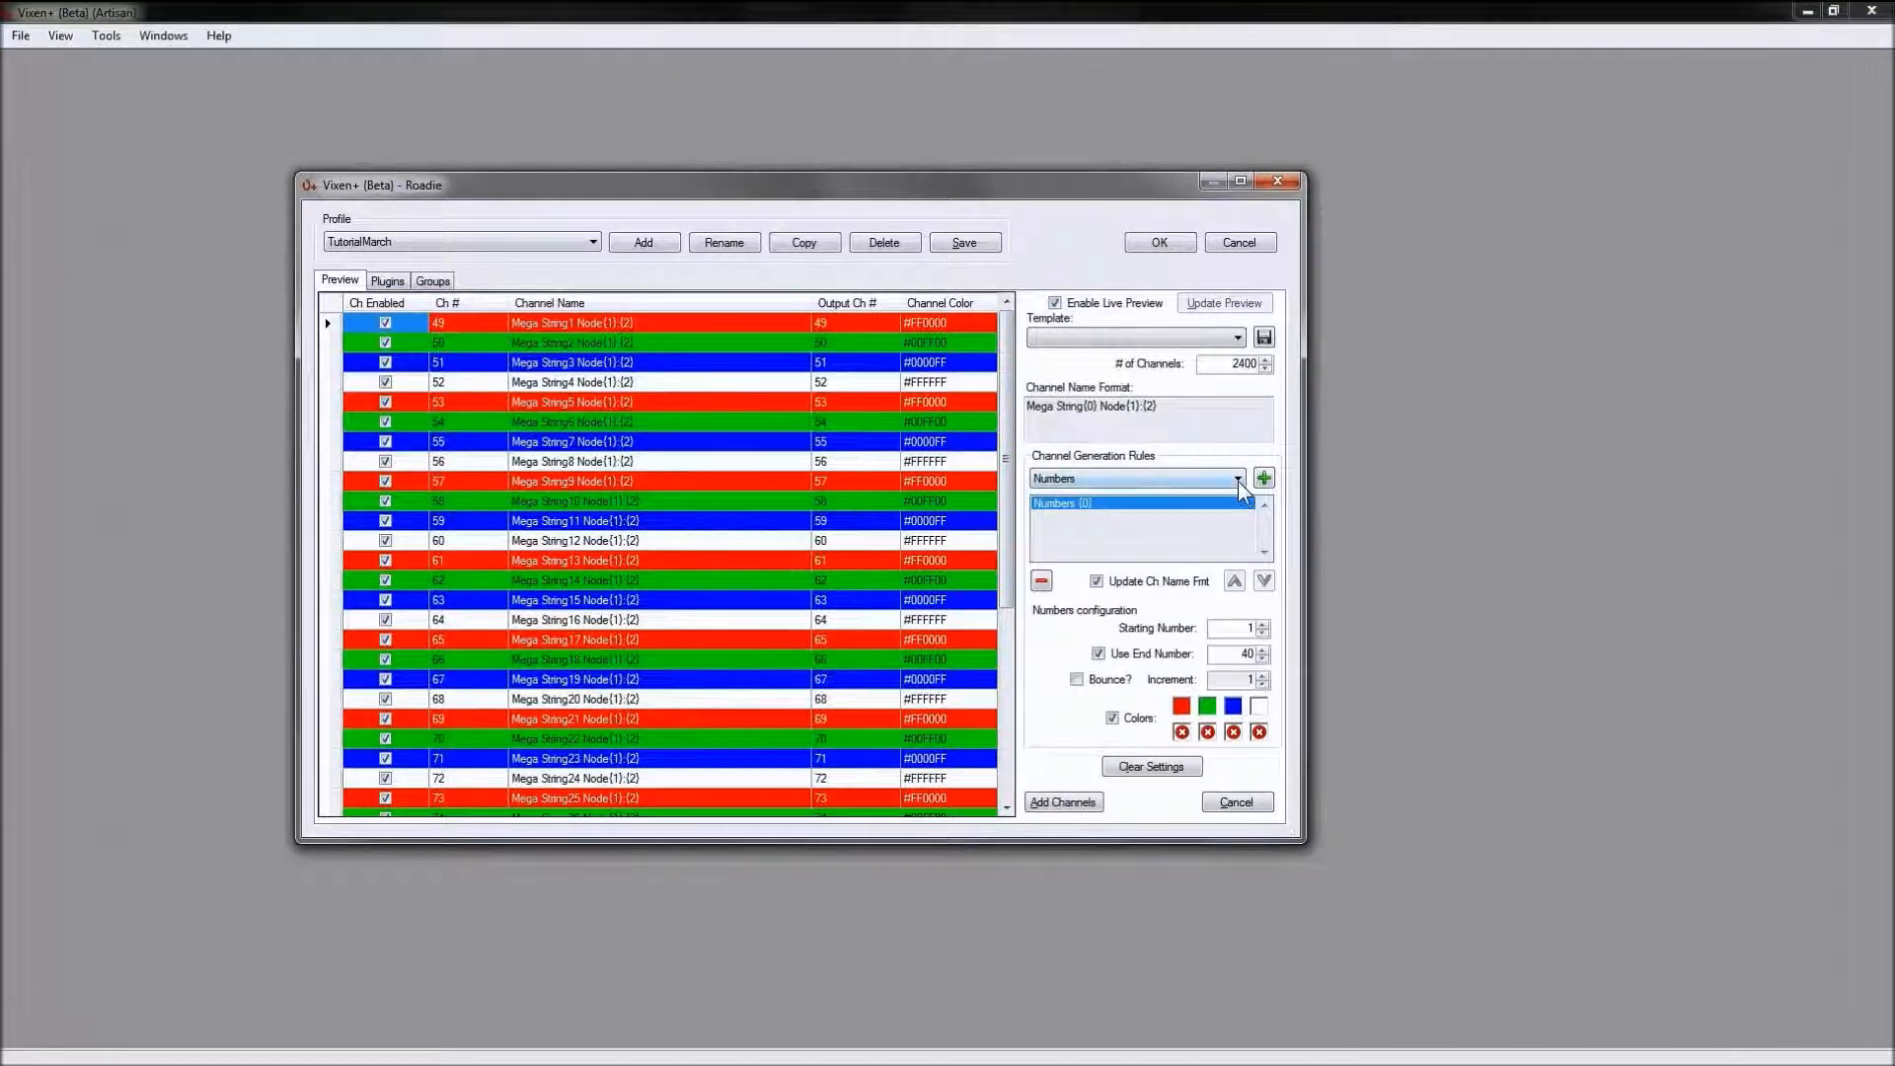
Step: Add a second Numbers rule for variable {1} with an end number of 20 and refresh the preview
{"action": "left_click", "coordinate": [1265, 478]}
{"action": "left_click", "coordinate": [1063, 517]}
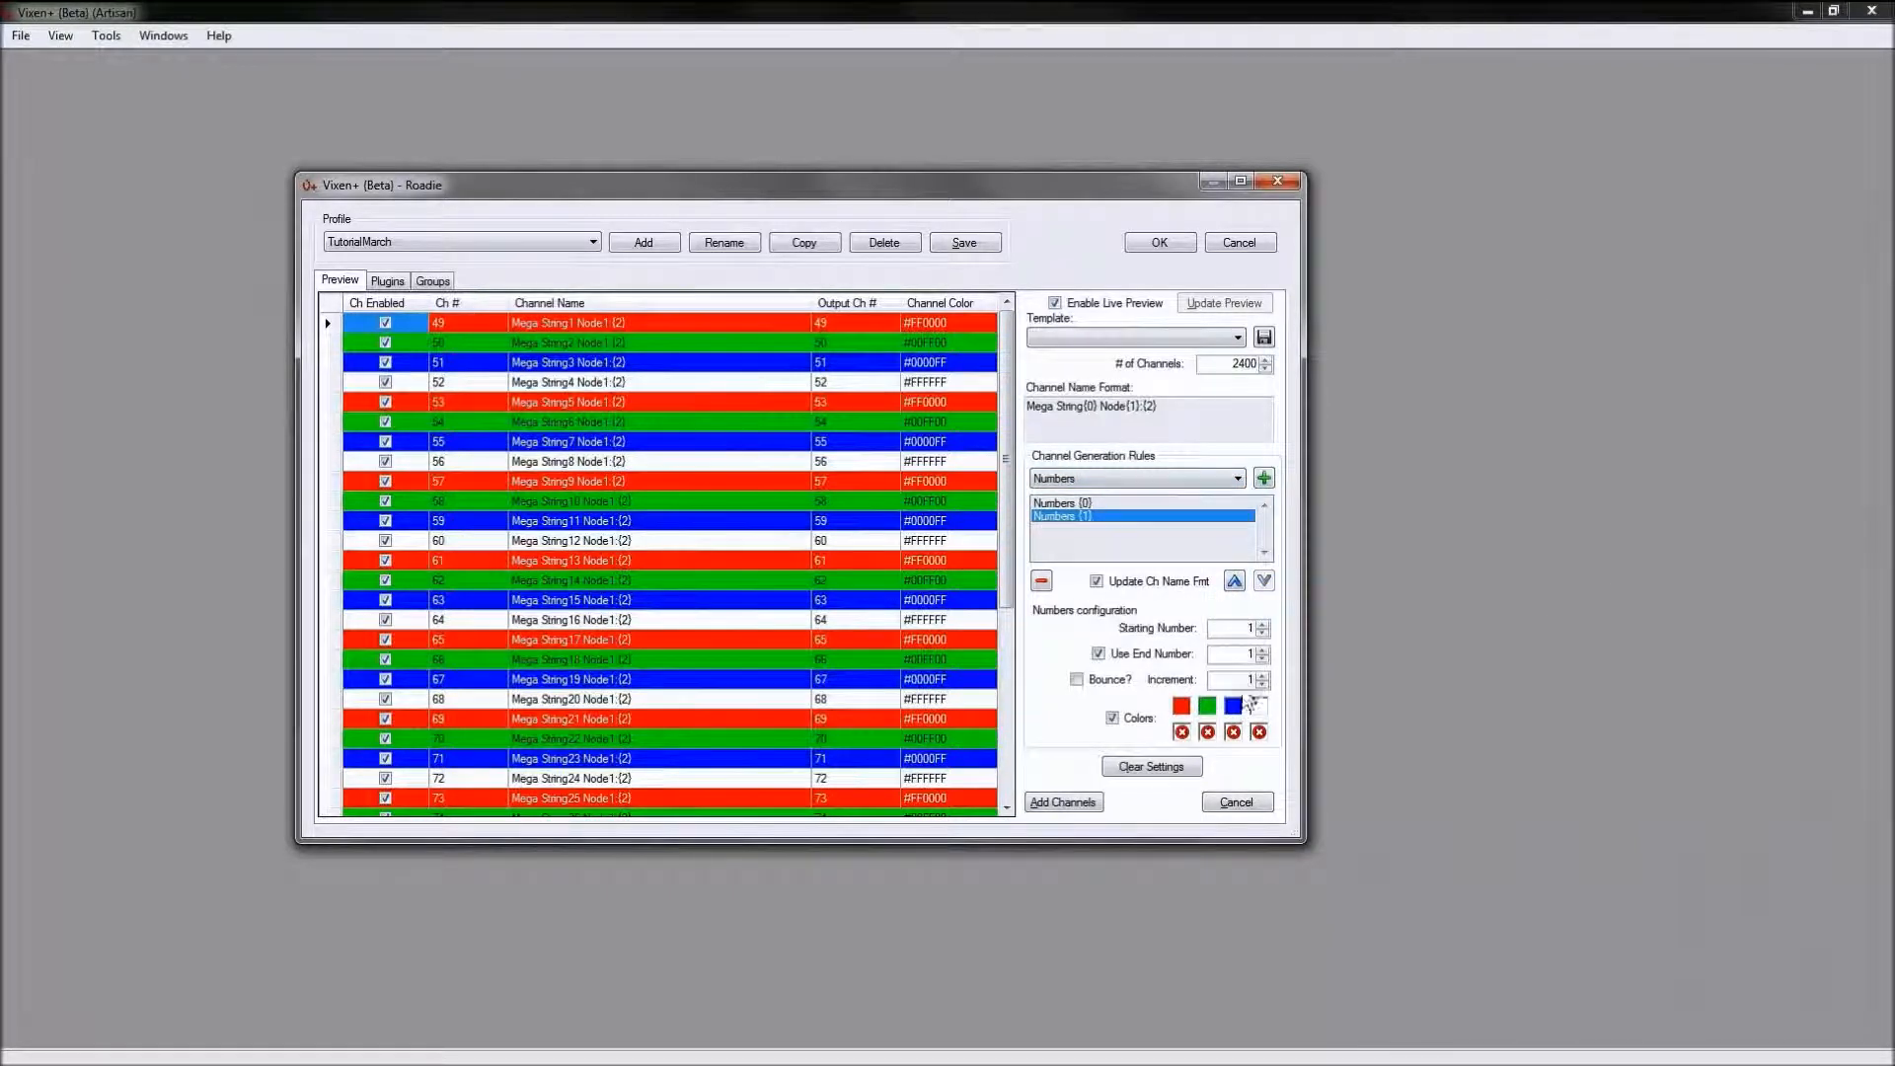
{"action": "double_click", "coordinate": [1243, 654]}
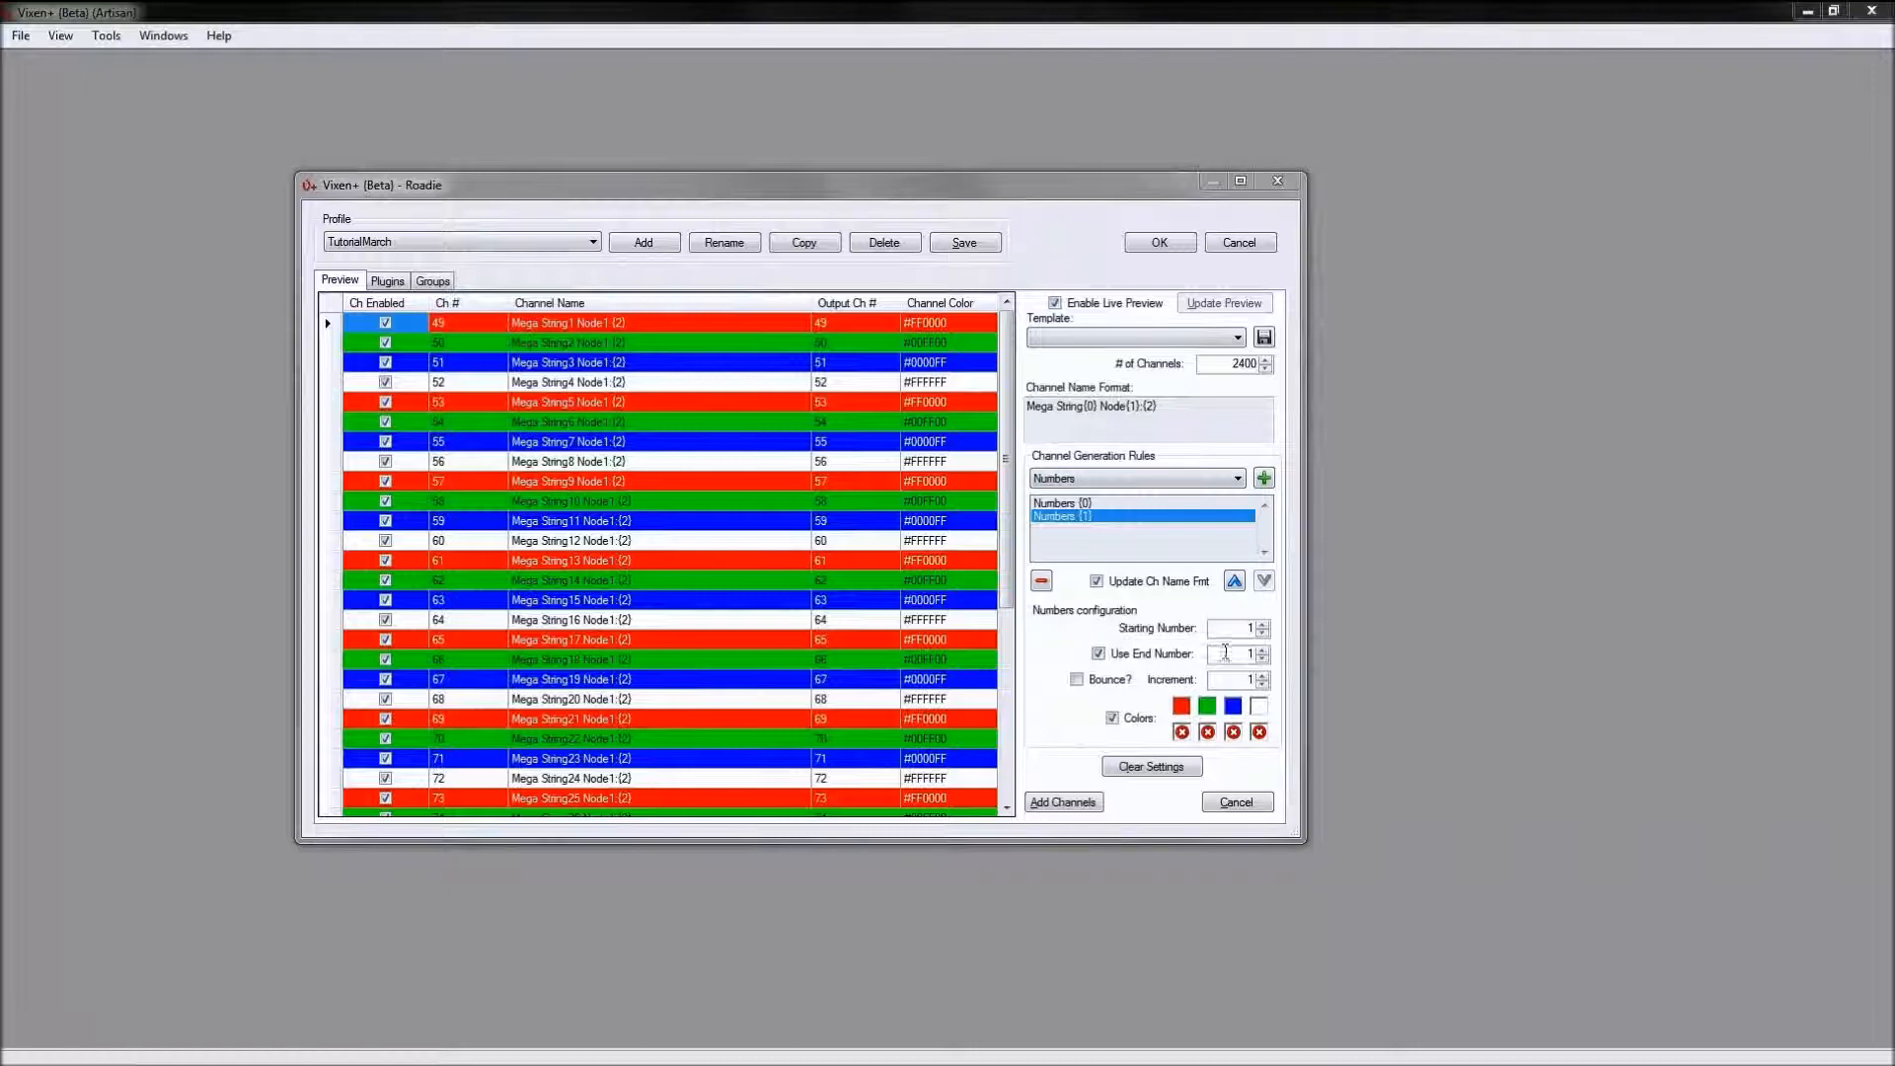
{"action": "double_click", "coordinate": [1228, 653]}
{"action": "type", "text": "20"}
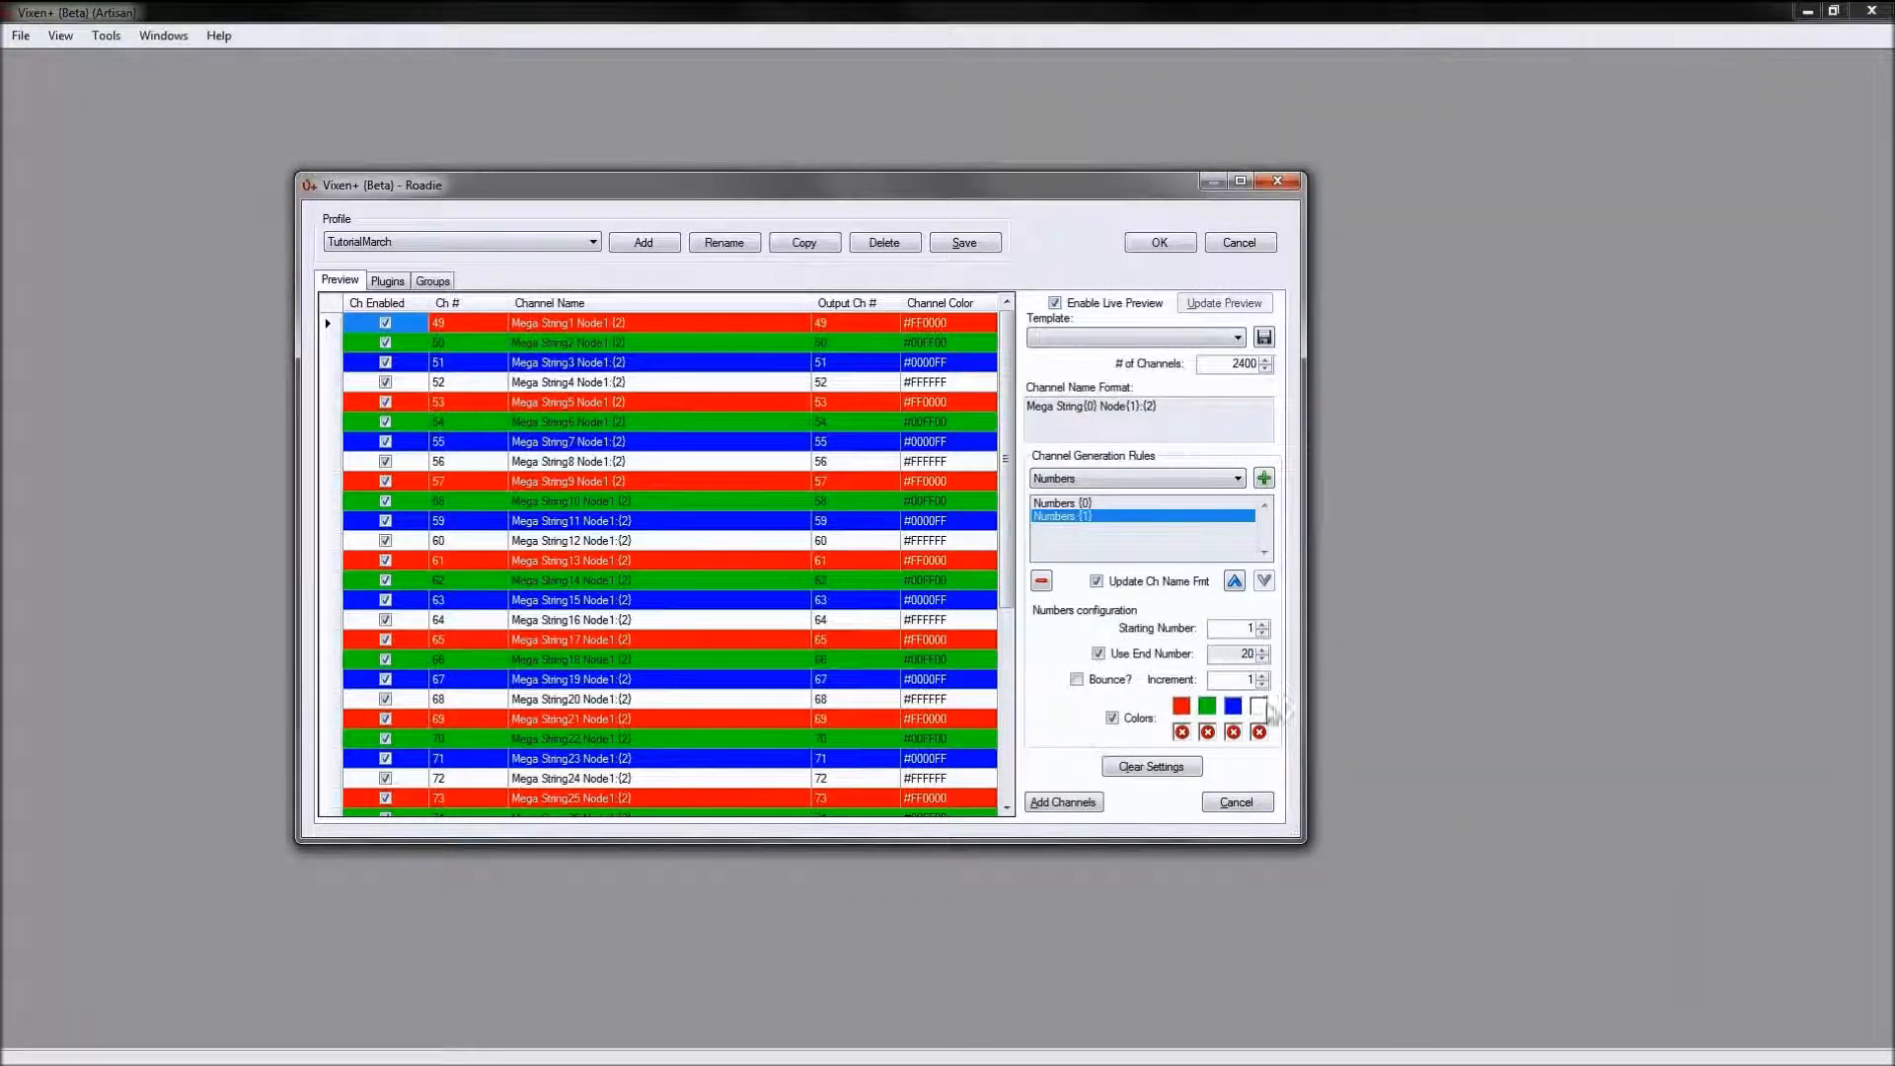
{"action": "left_click", "coordinate": [1142, 412]}
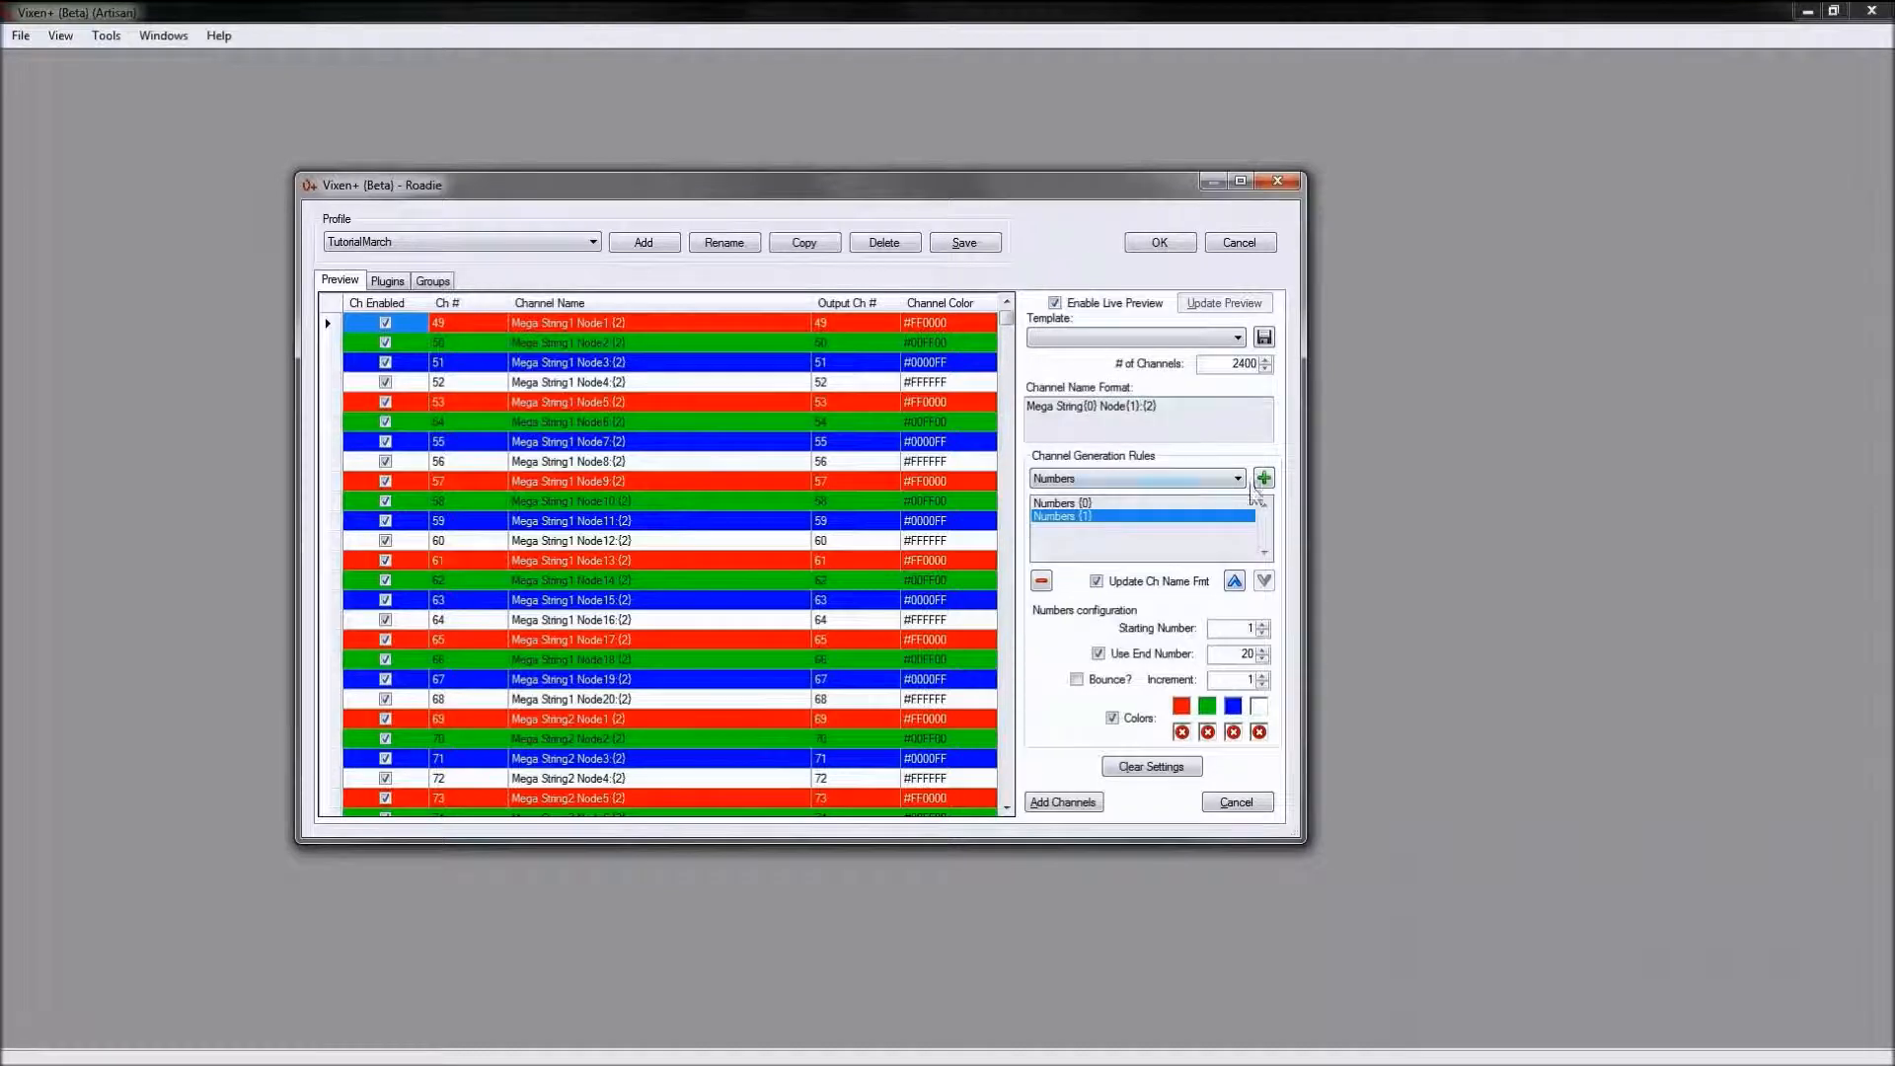
Step: Add a third Numbers rule for variable {2} and remove it again
{"action": "left_click", "coordinate": [1263, 478]}
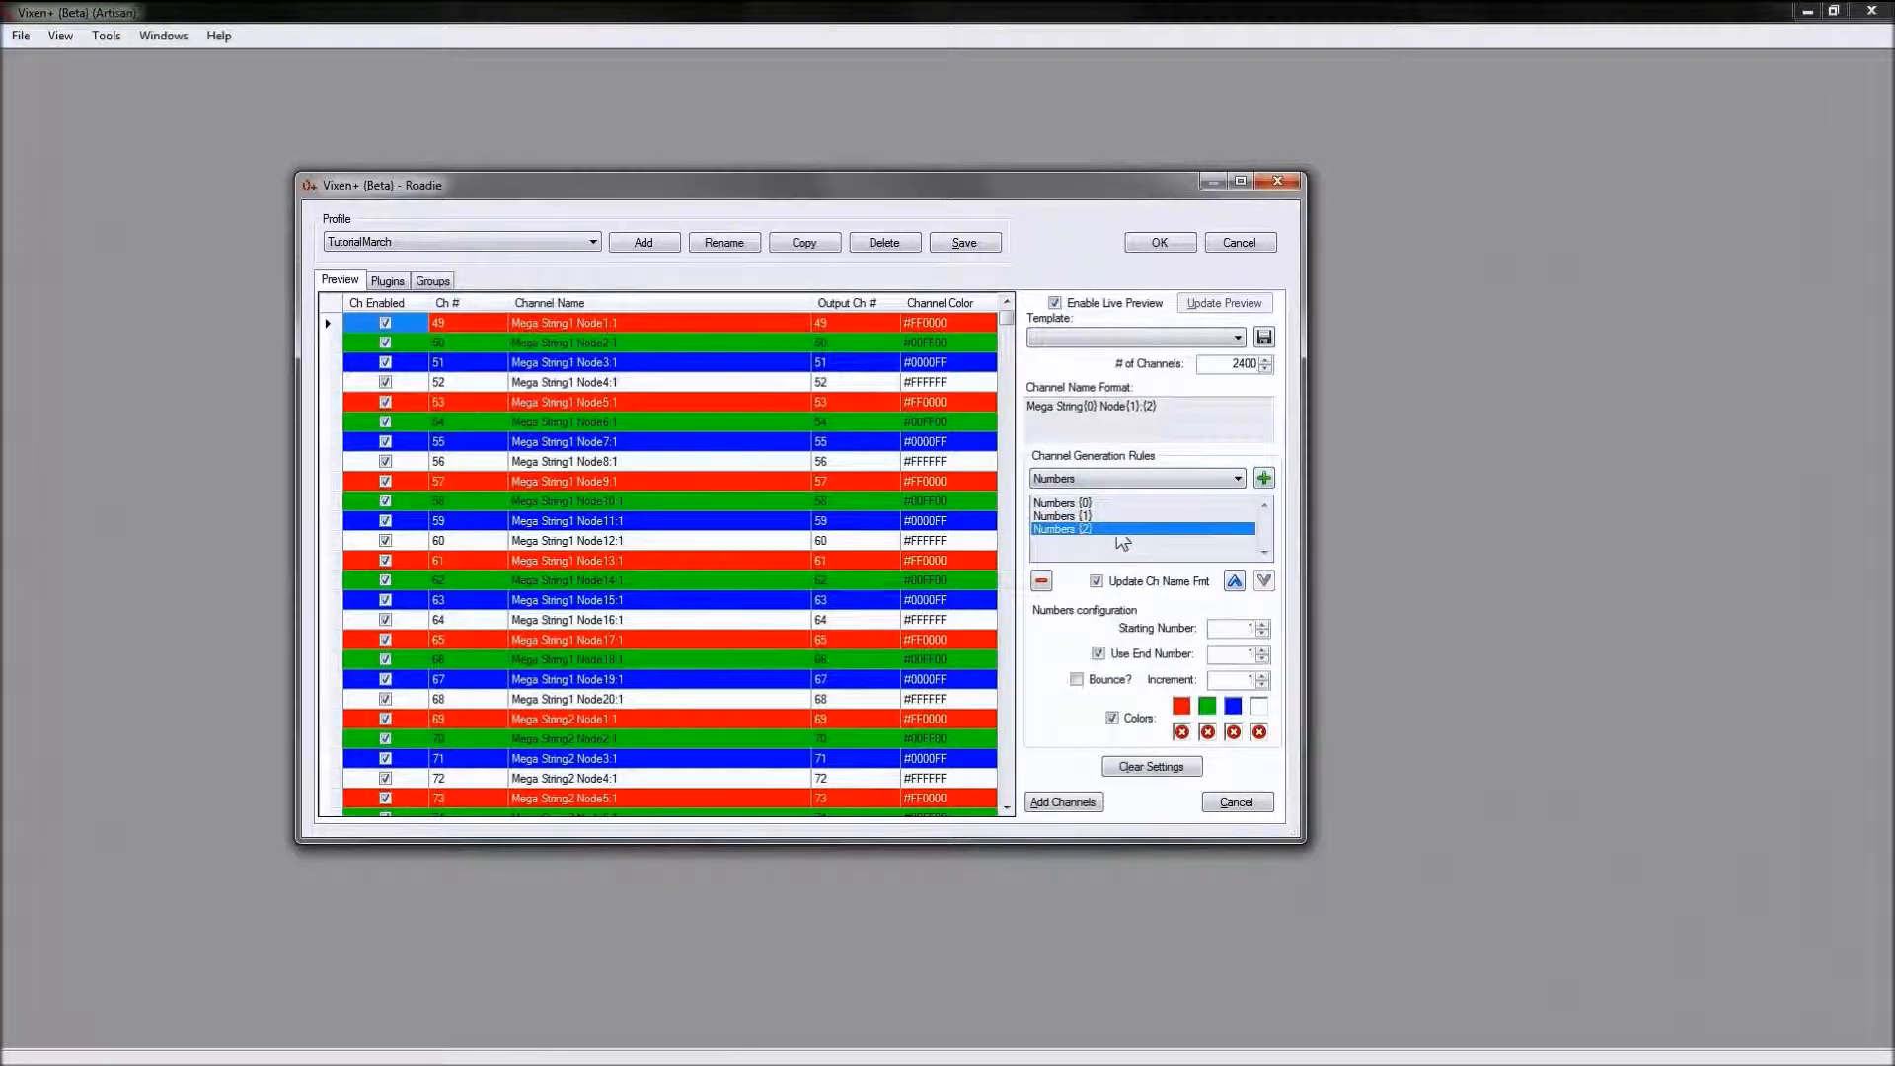
{"action": "left_click", "coordinate": [1044, 583]}
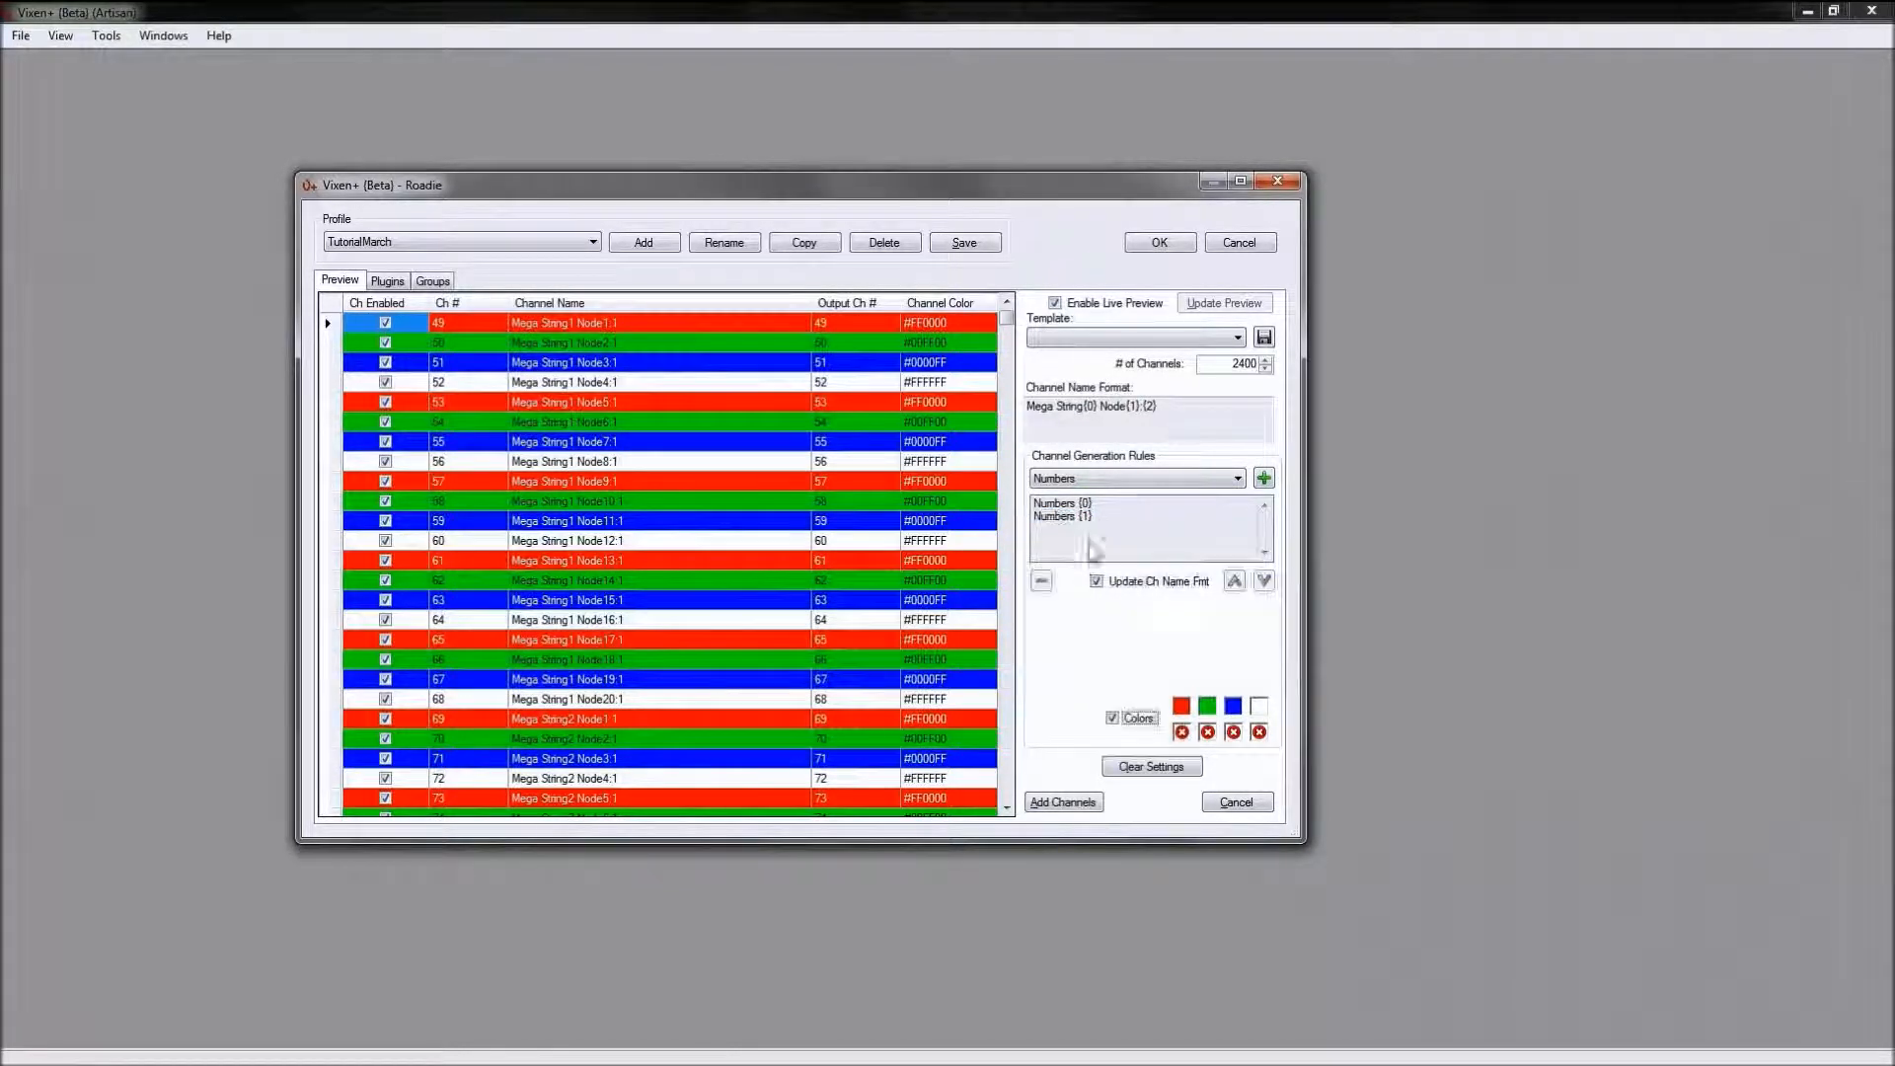
Step: Add a Words rule for variable {2} with the words R, G and B on separate lines and check the preview through its last rows
{"action": "left_click", "coordinate": [1238, 478]}
{"action": "left_click", "coordinate": [1081, 511]}
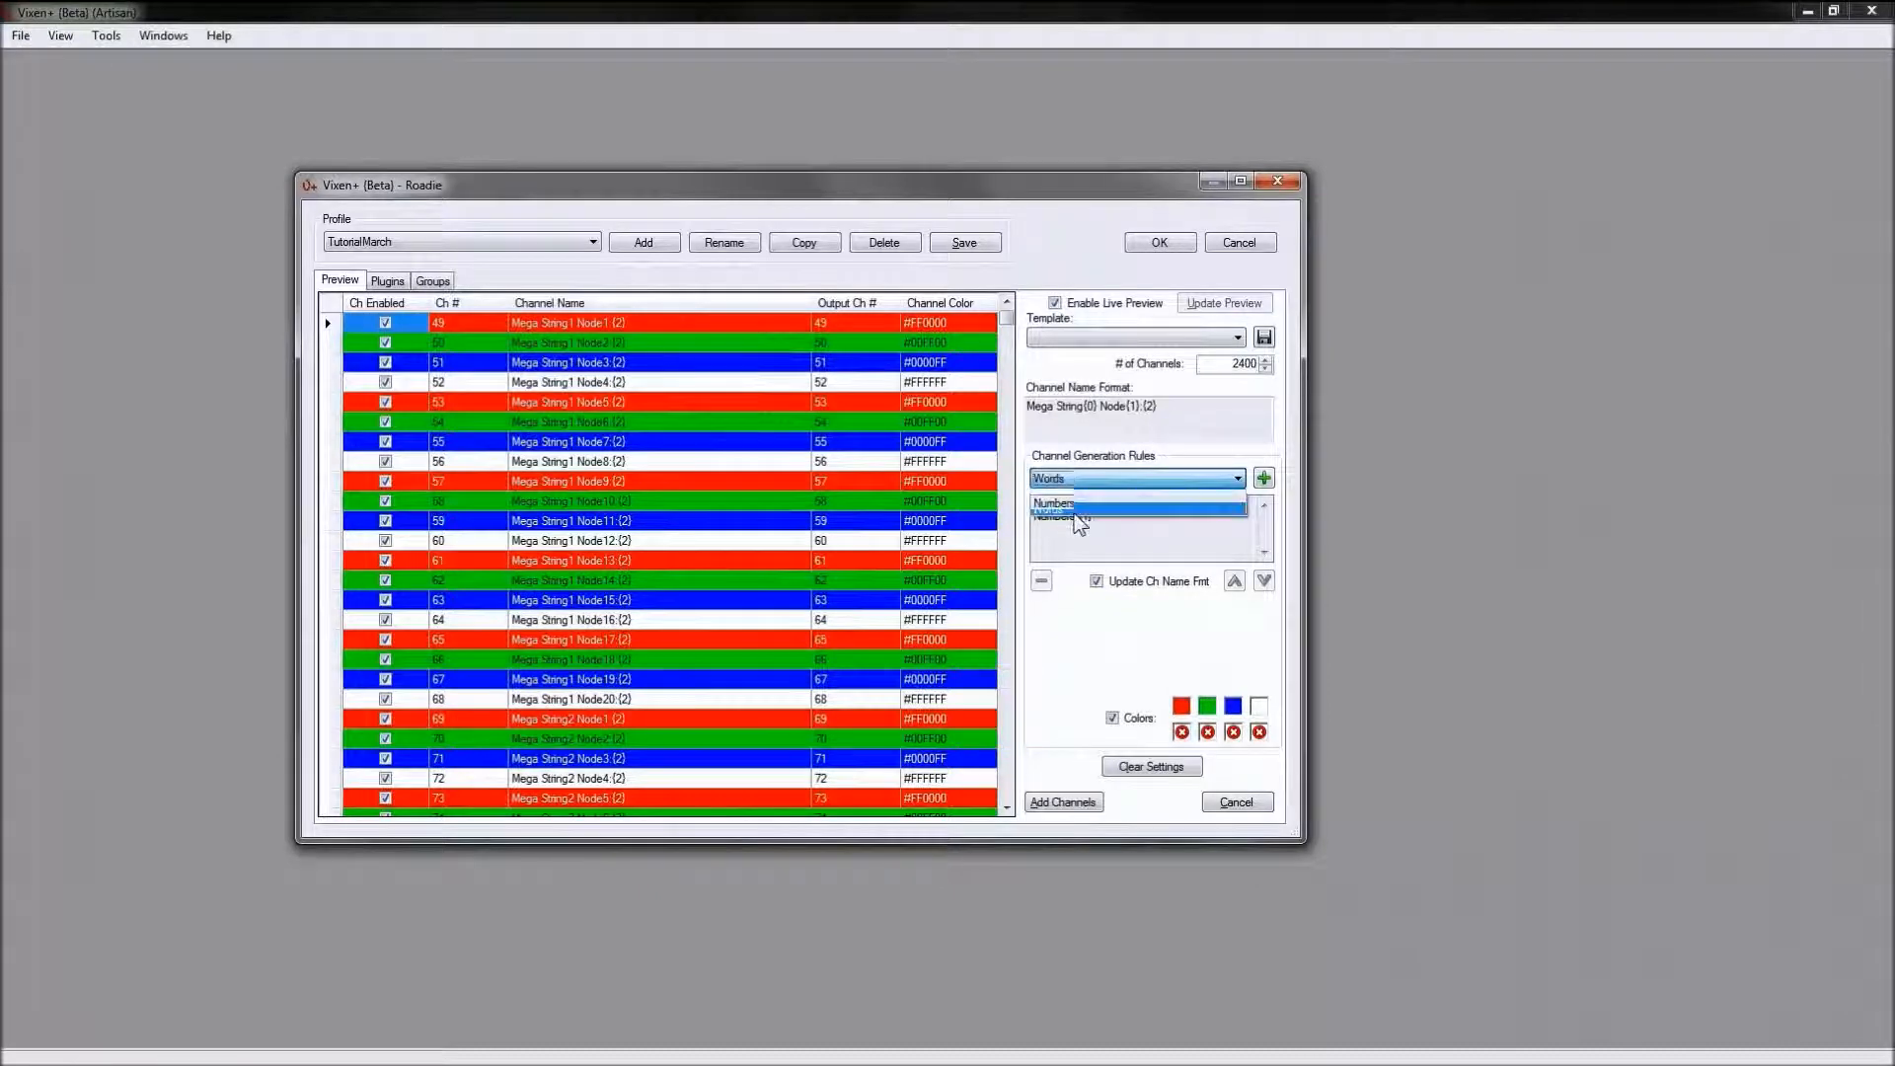
{"action": "left_click", "coordinate": [1263, 477]}
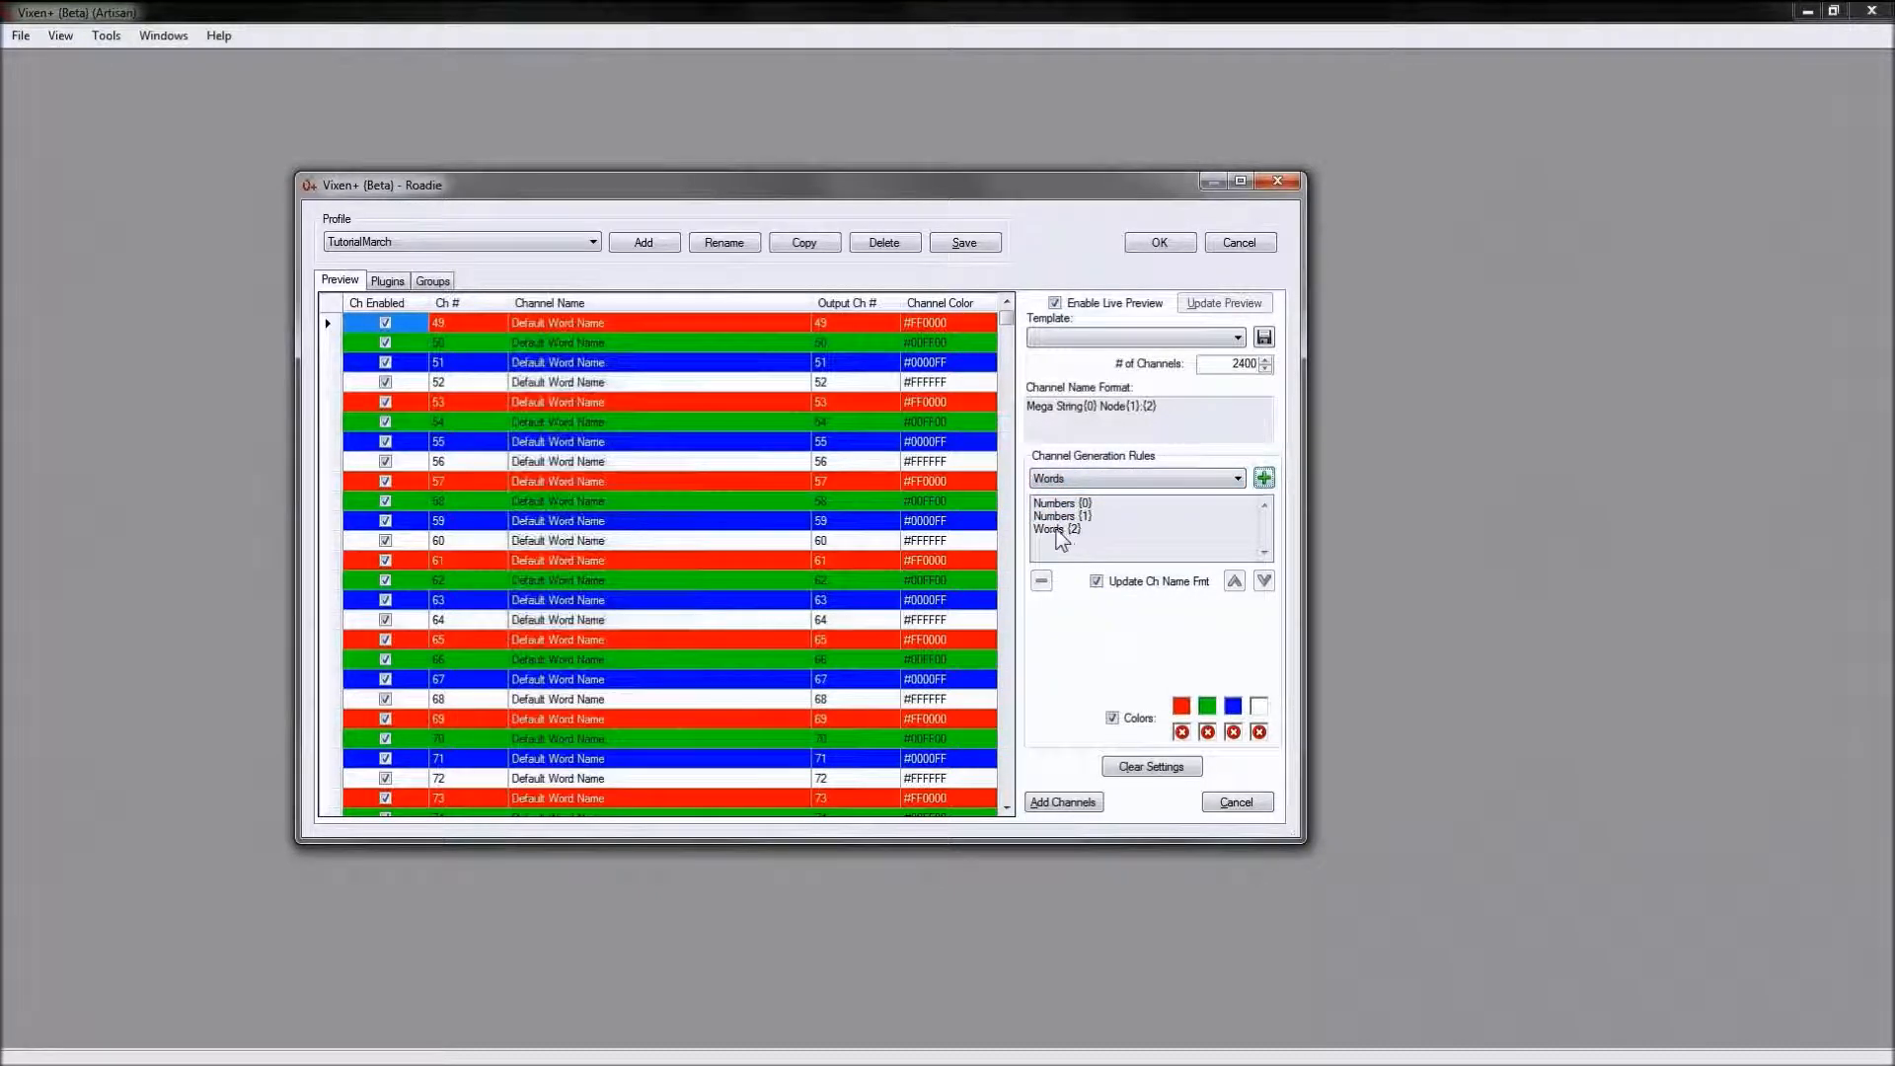
{"action": "left_click", "coordinate": [1079, 530]}
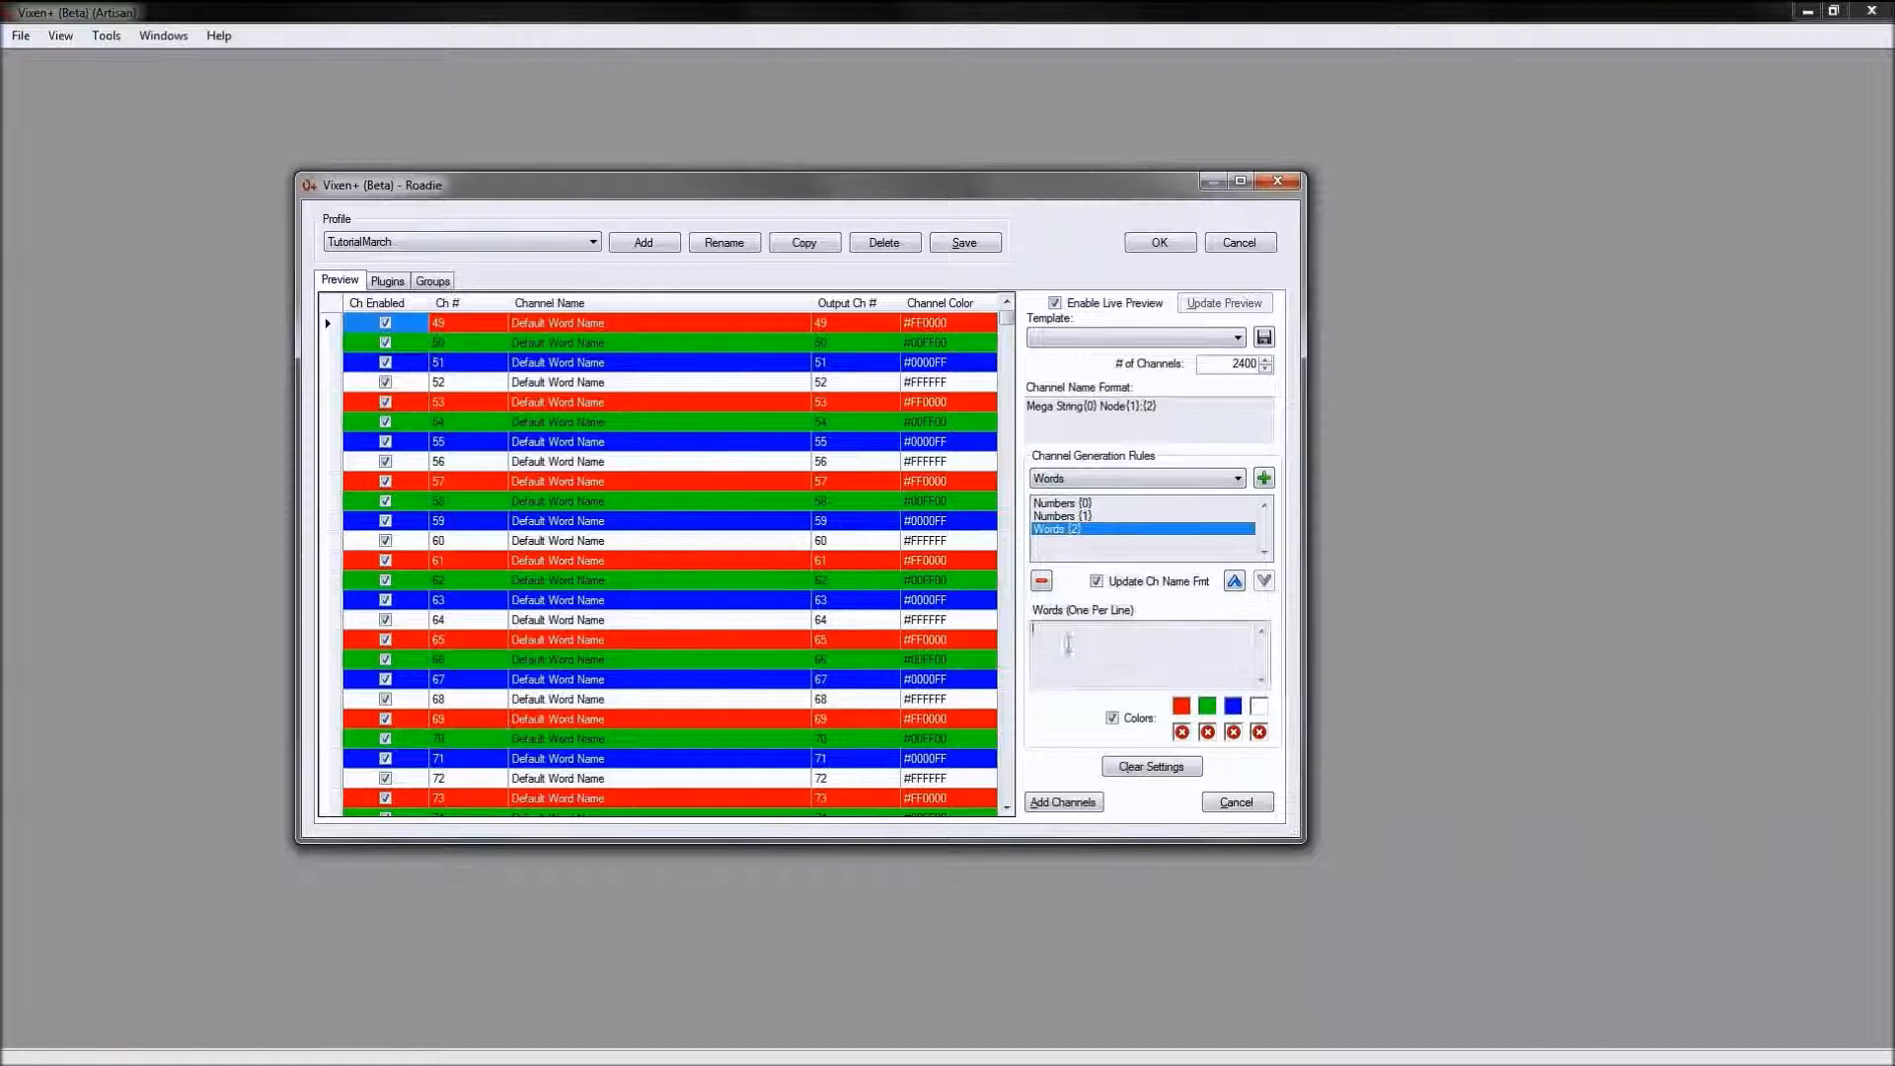
{"action": "left_click", "coordinate": [1153, 644]}
{"action": "type", "text": "R"}
{"action": "key", "text": "Return"}
{"action": "type", "text": "G"}
{"action": "key", "text": "Return"}
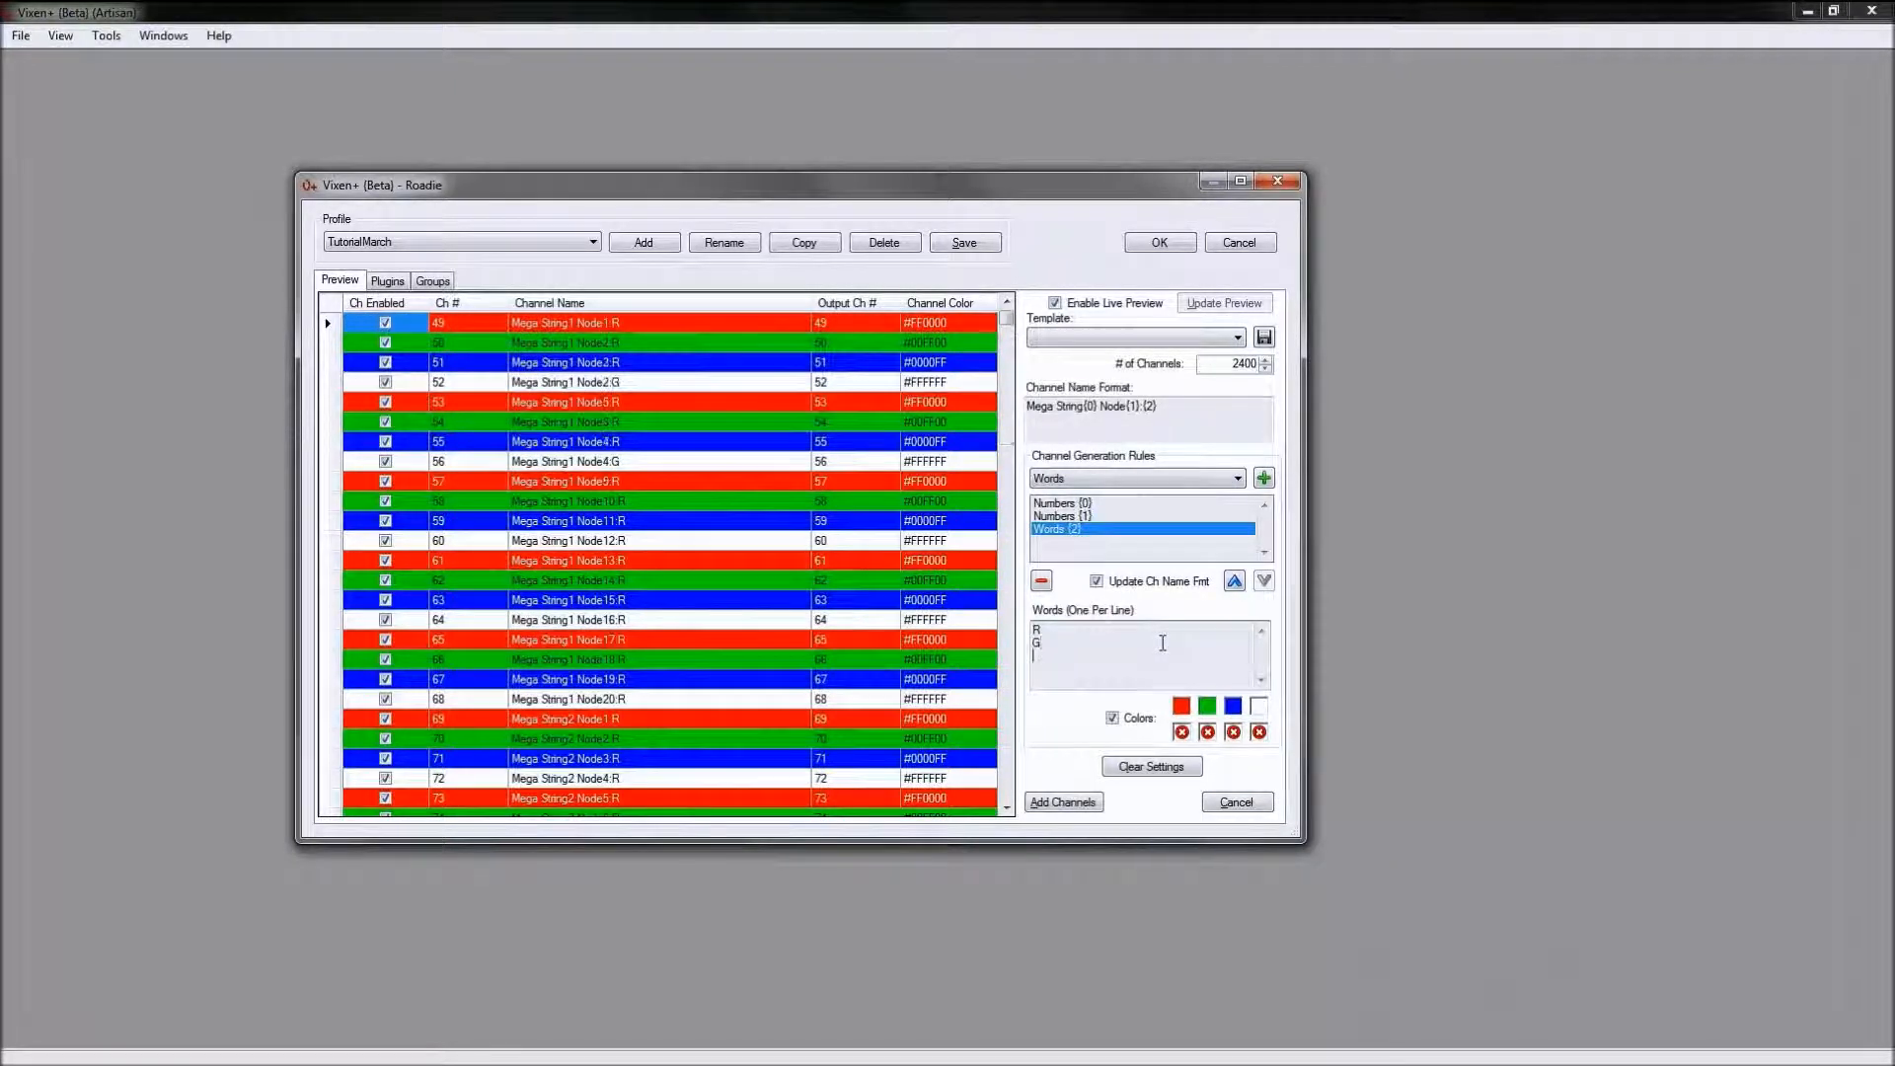
{"action": "type", "text": "B"}
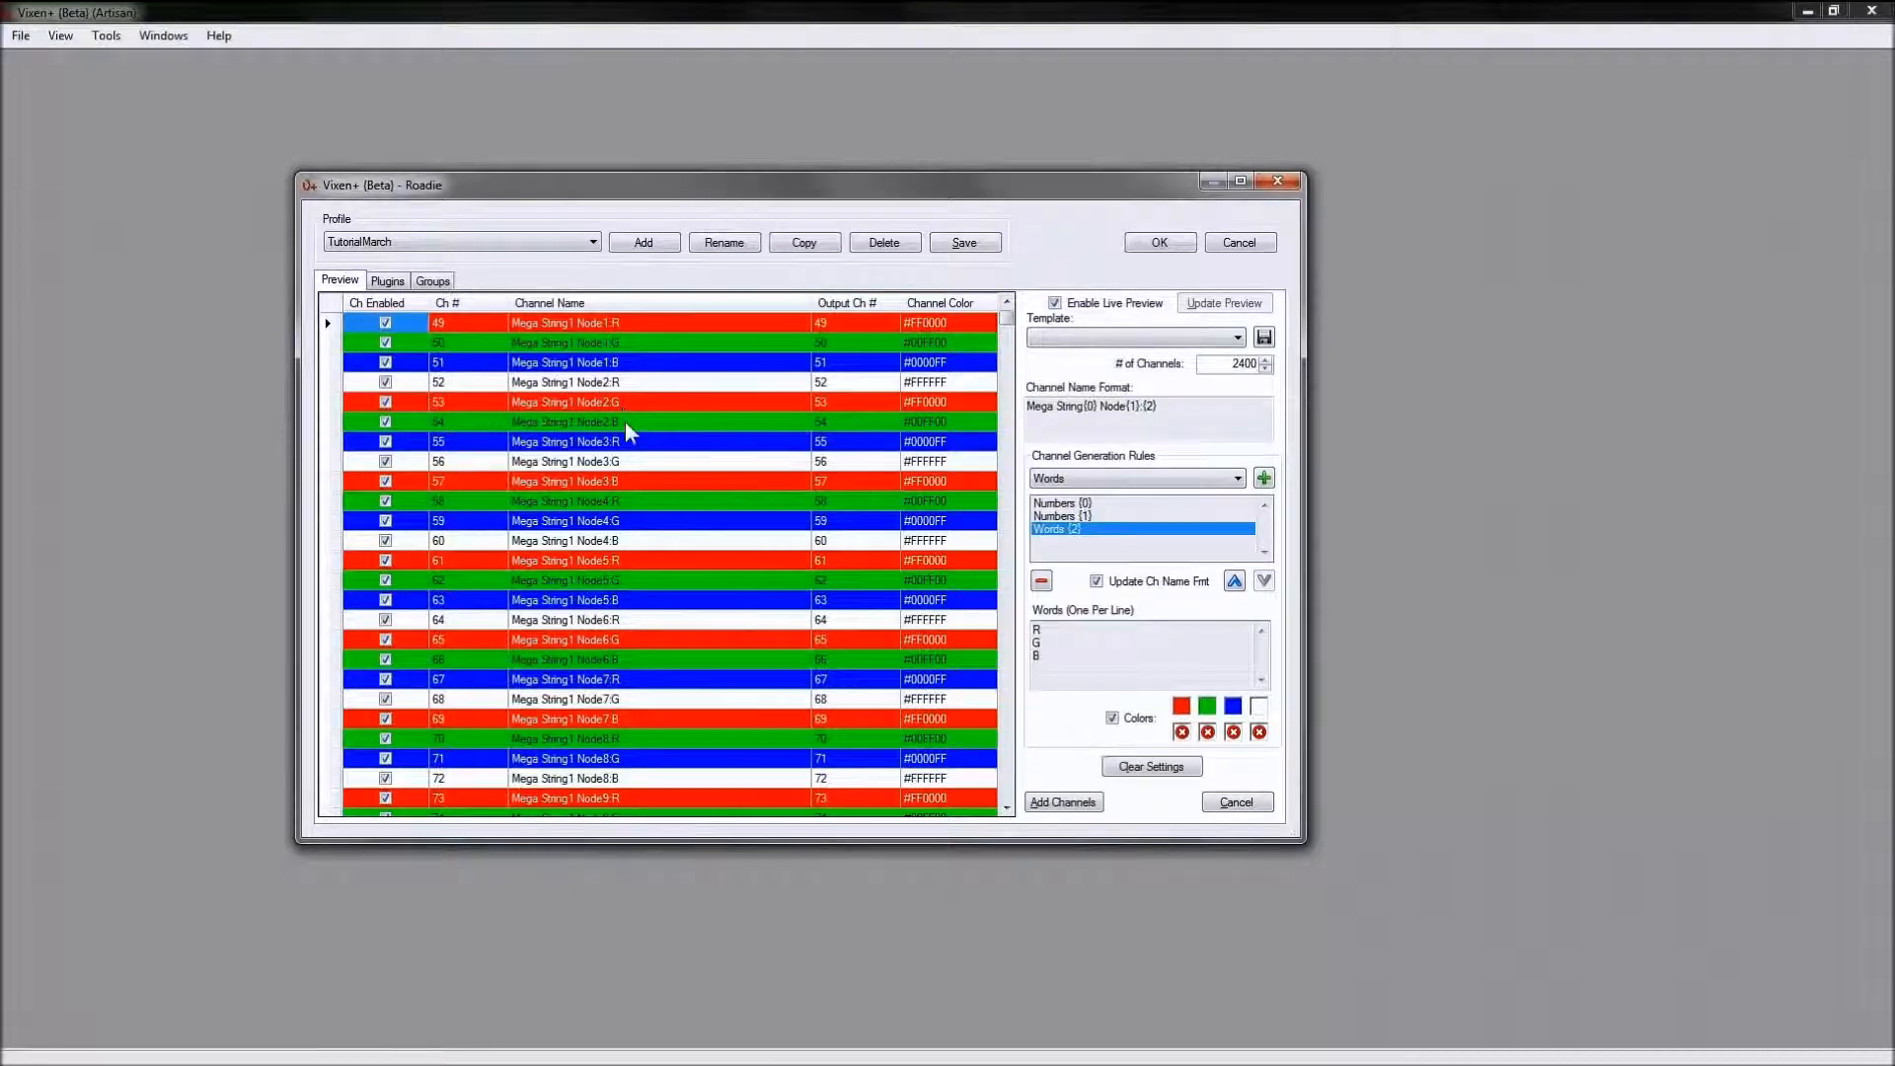
{"action": "left_click_drag", "start_coordinate": [1004, 321], "coordinate": [1022, 827]}
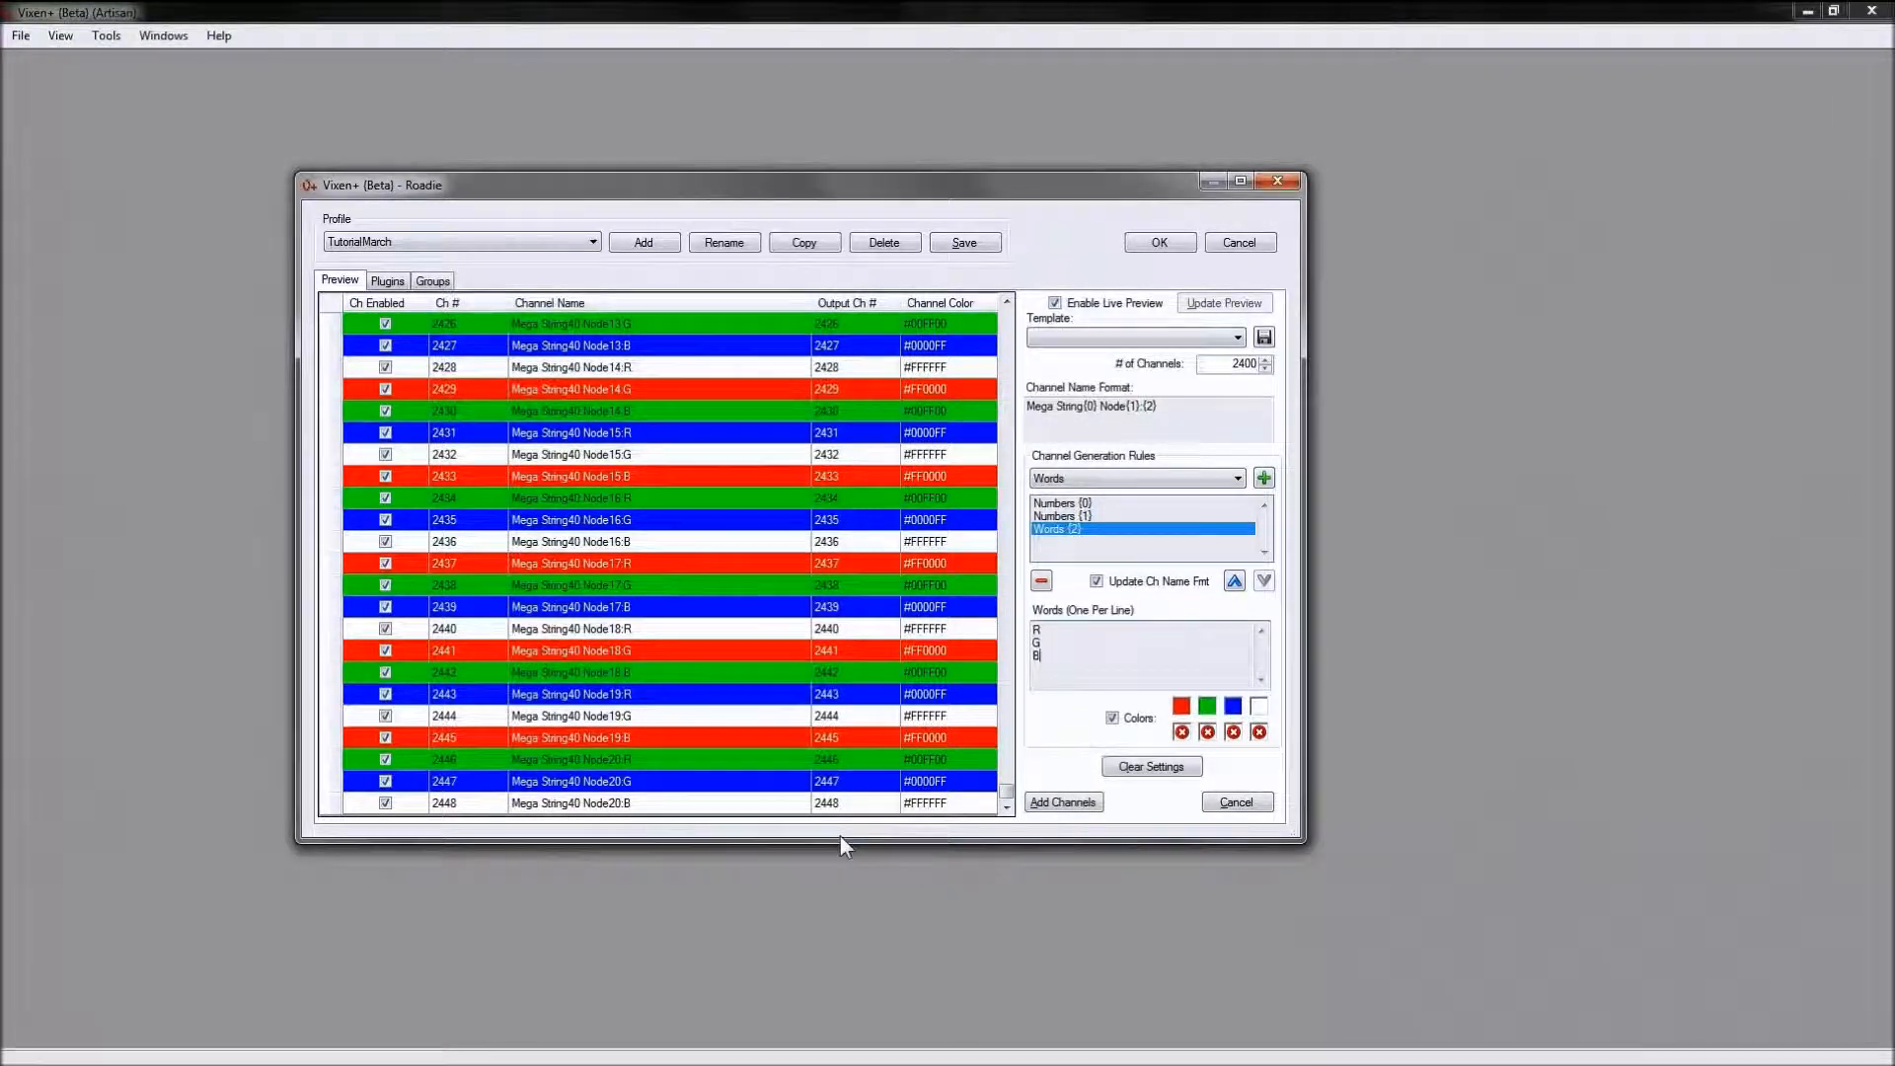
Step: Set the fourth channel color to none and add the 2400 Mega String channels to the profile
{"action": "left_click", "coordinate": [1259, 707]}
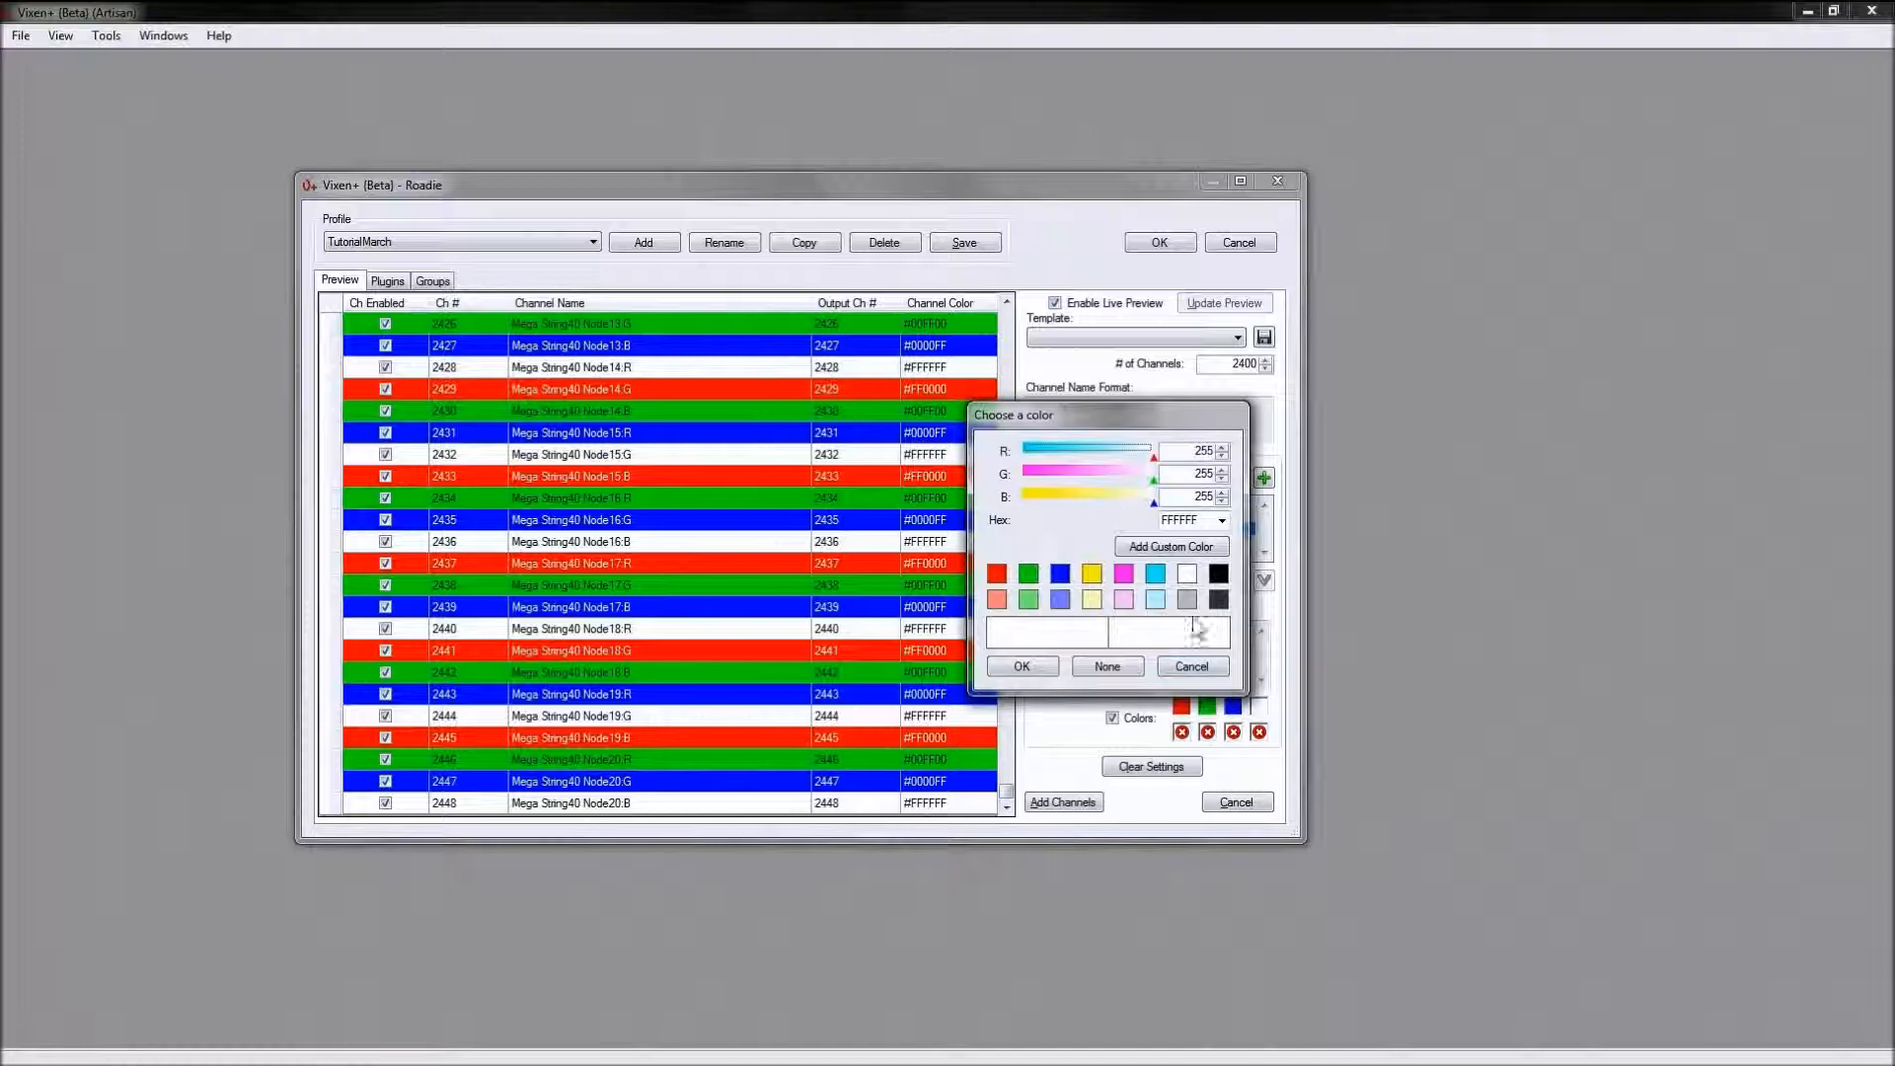
{"action": "left_click", "coordinate": [1222, 520]}
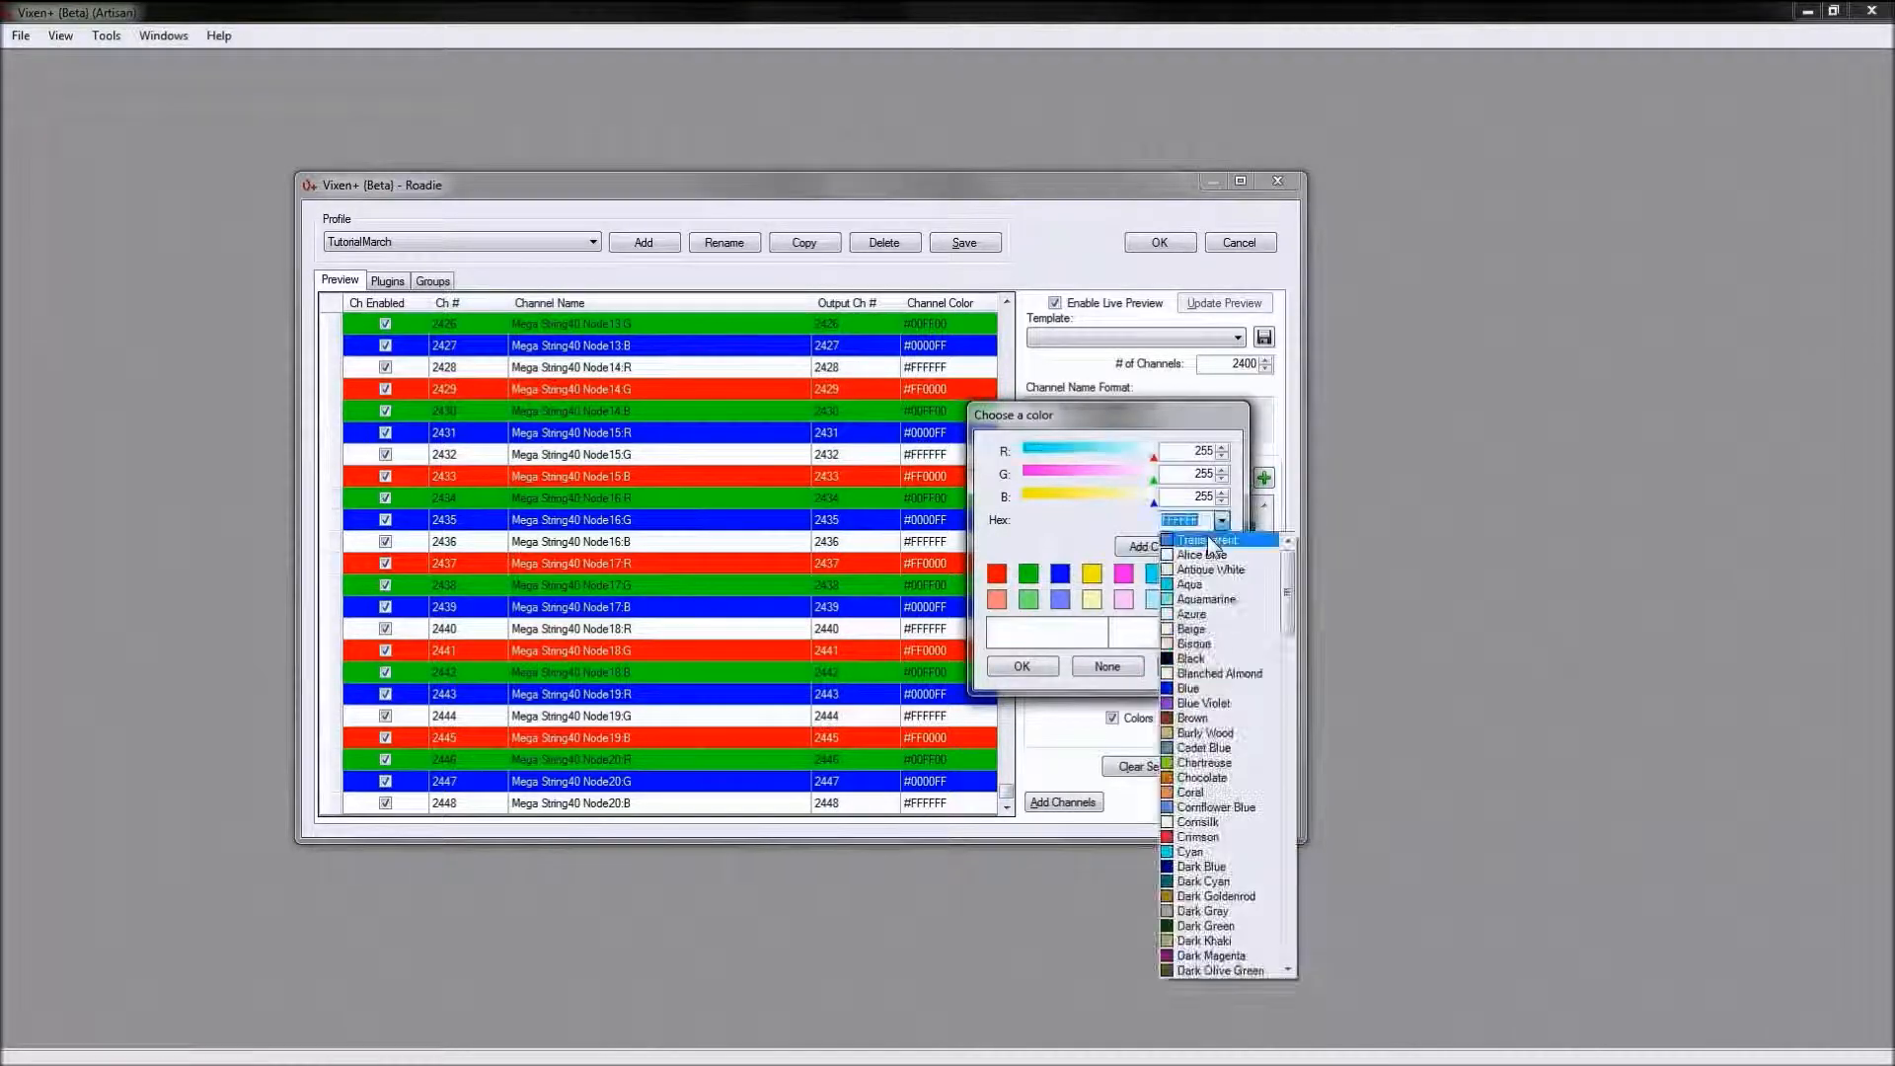
{"action": "left_click", "coordinate": [1210, 542]}
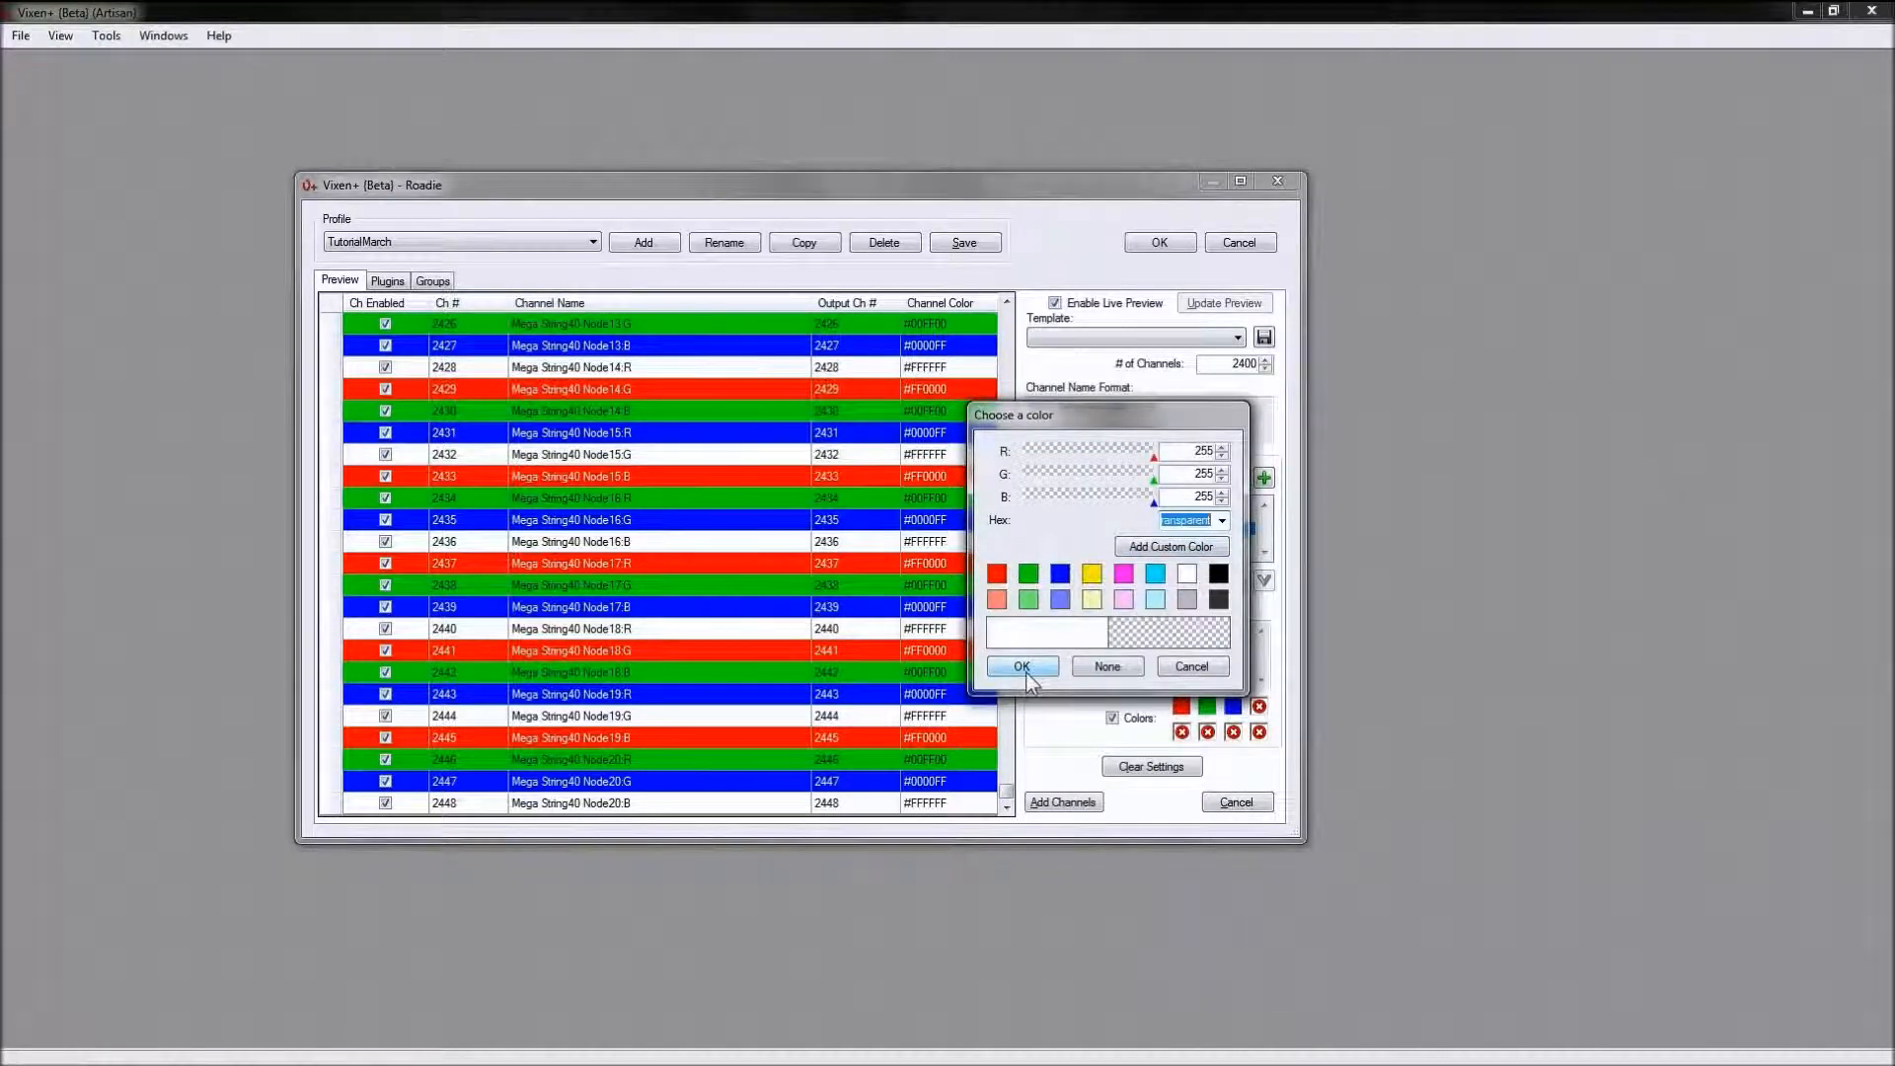
{"action": "left_click", "coordinate": [1105, 667]}
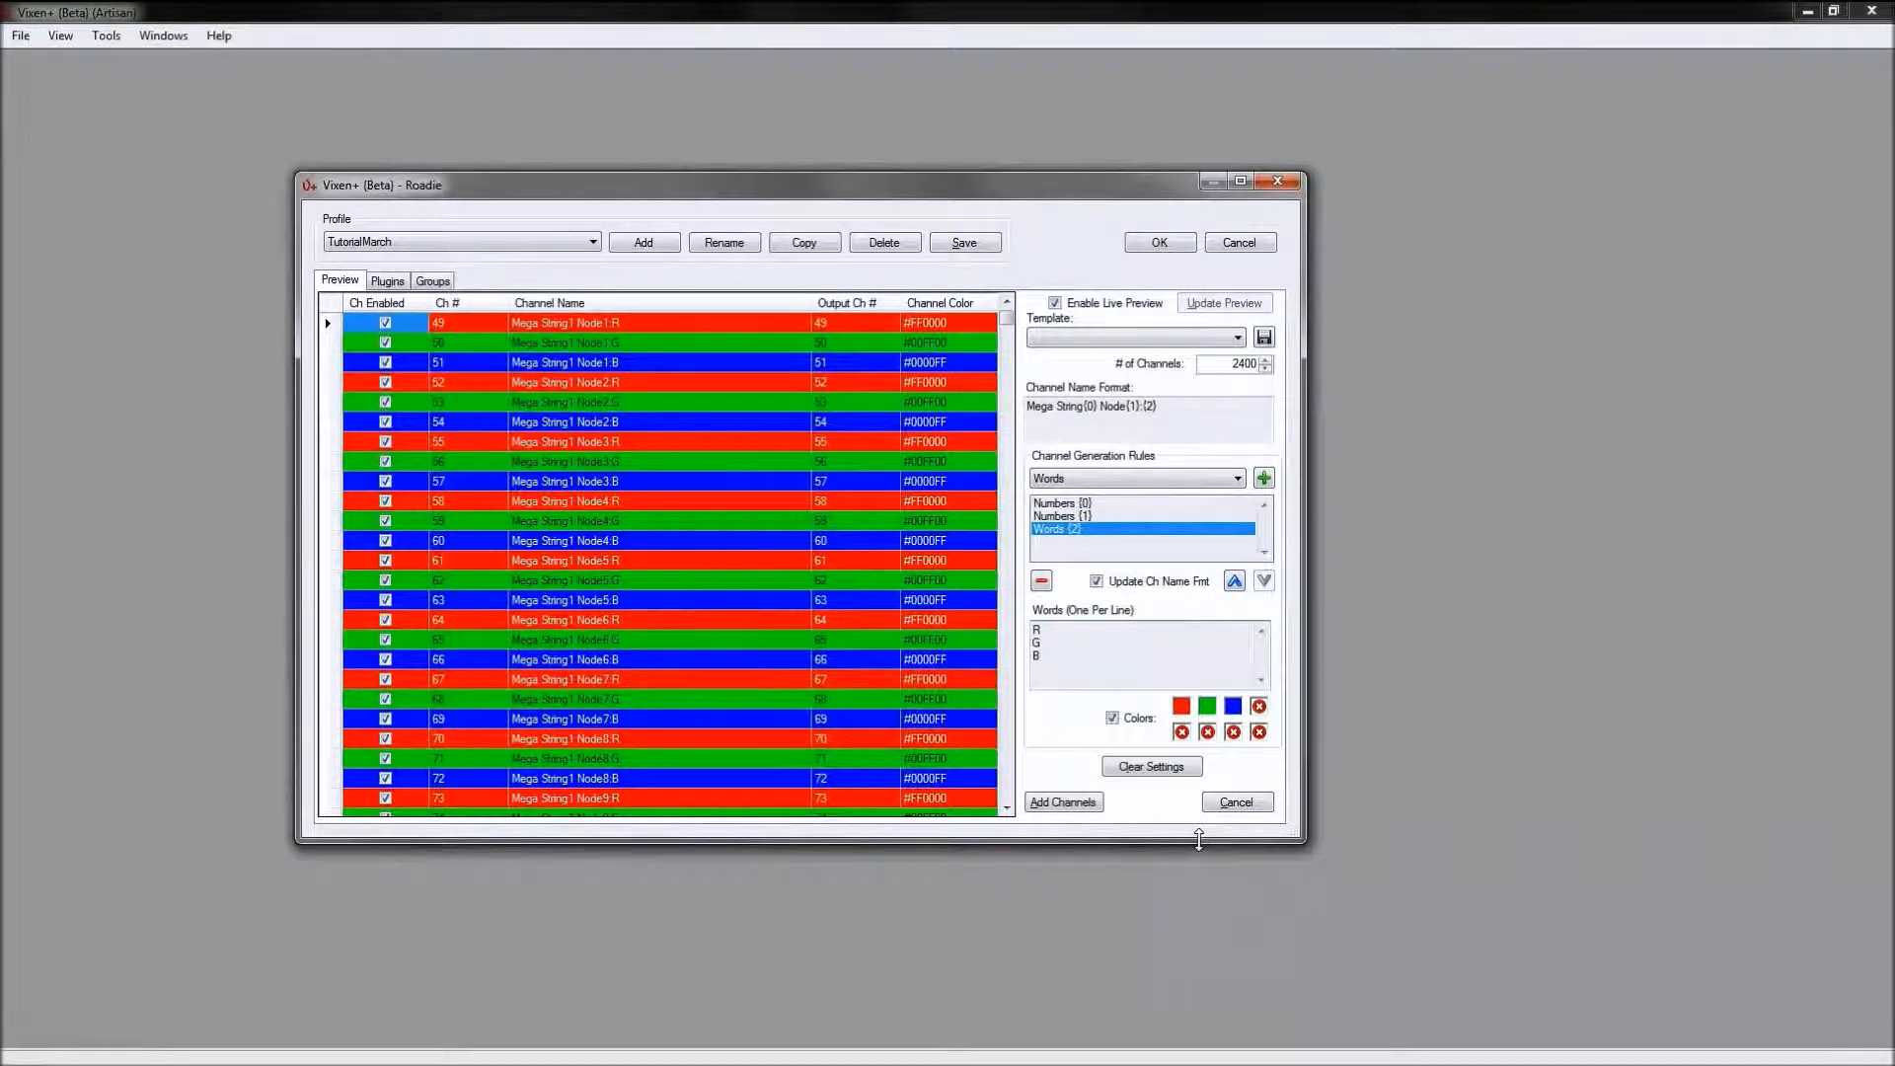
{"action": "scroll", "coordinate": [1012, 602], "scroll_direction": "down", "scroll_amount": 16}
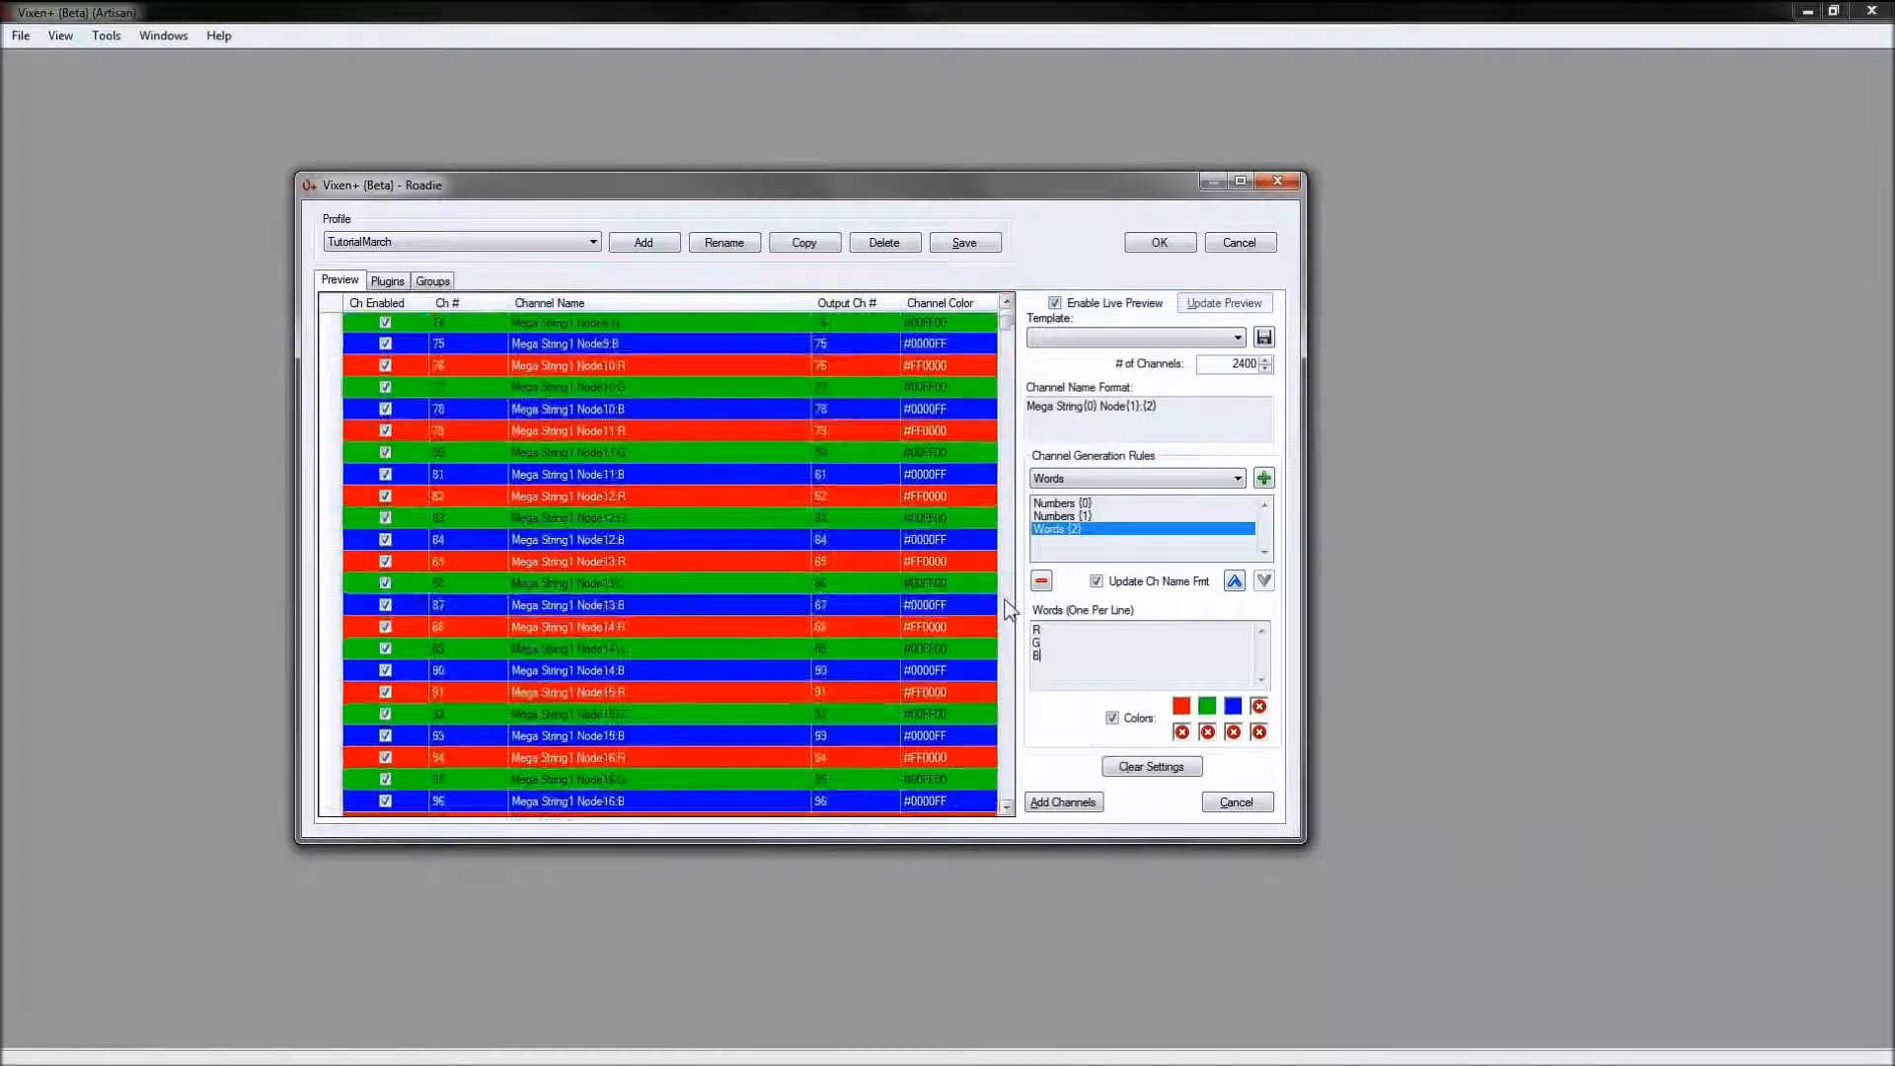
{"action": "left_click", "coordinate": [1062, 804]}
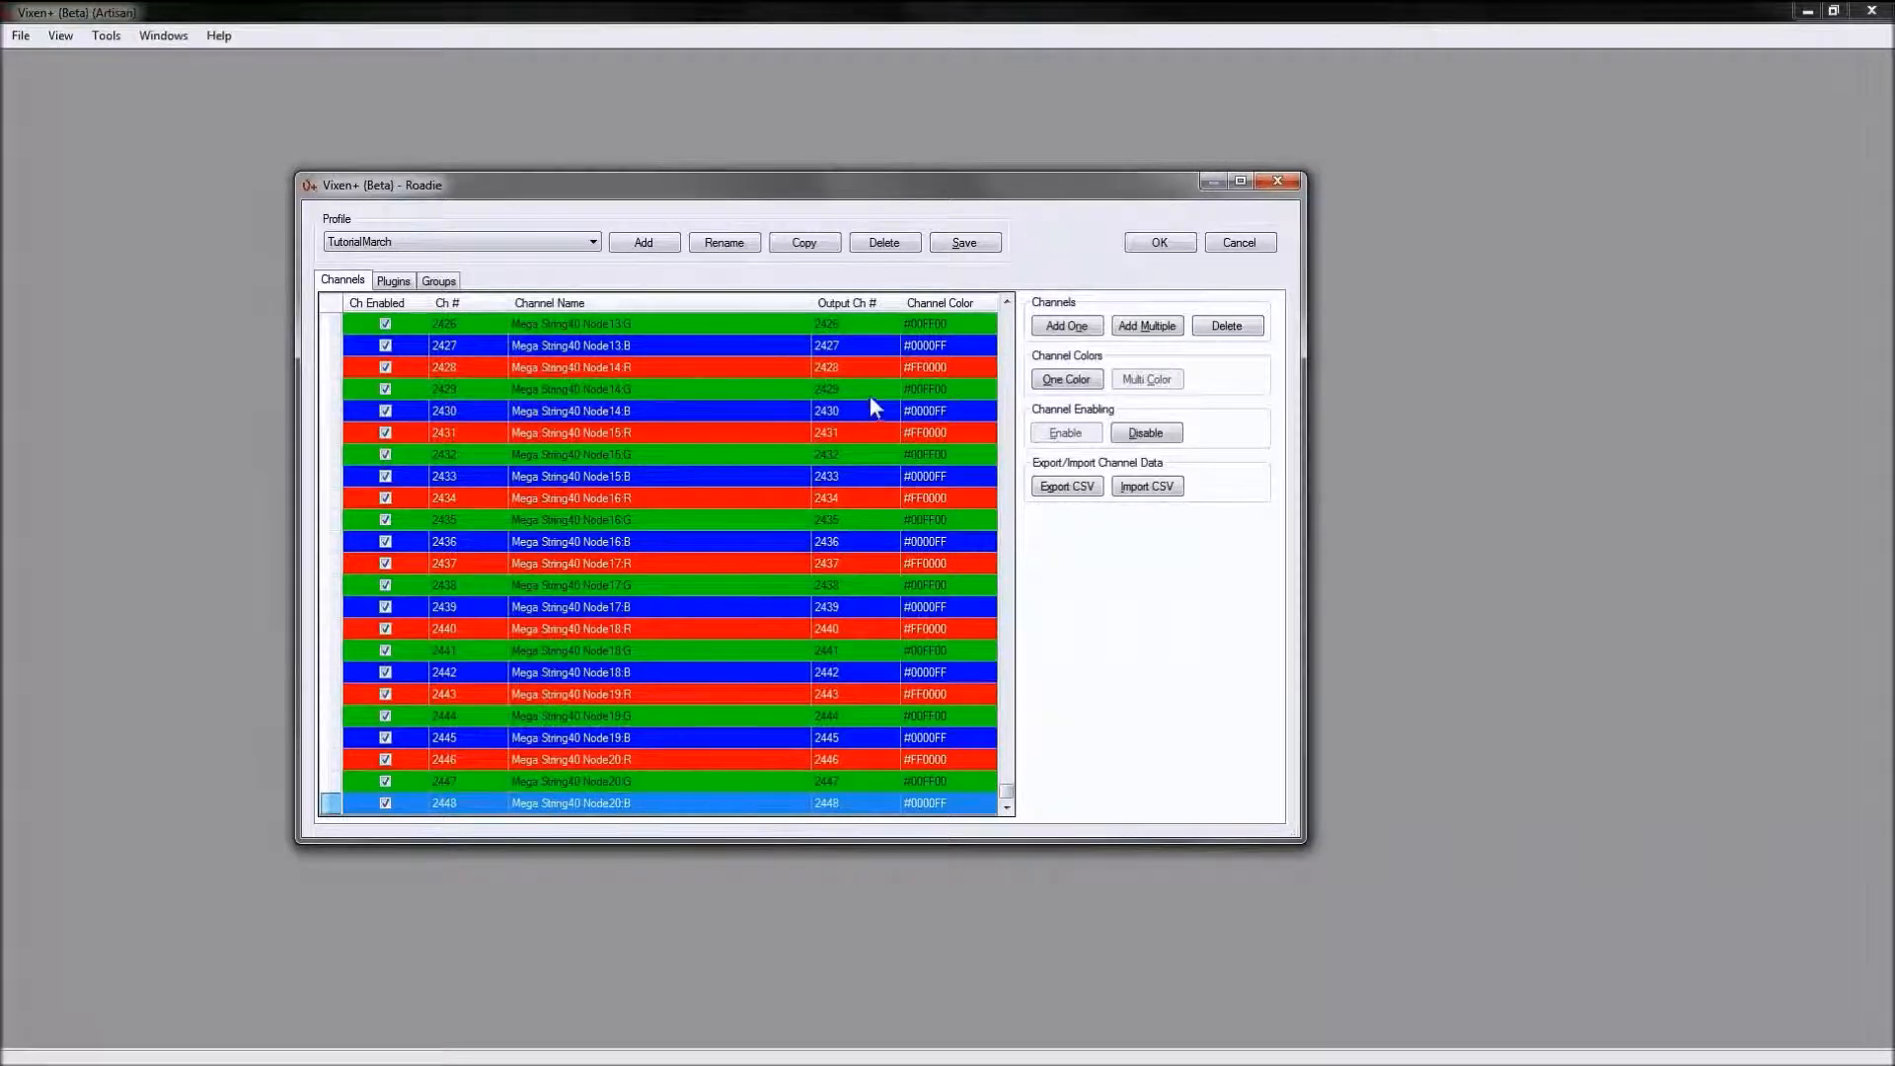
Step: Start another batch of multiple channels with cleared settings and the channel name format "Roofline Node{0}:{1}"
{"action": "left_click", "coordinate": [1148, 327]}
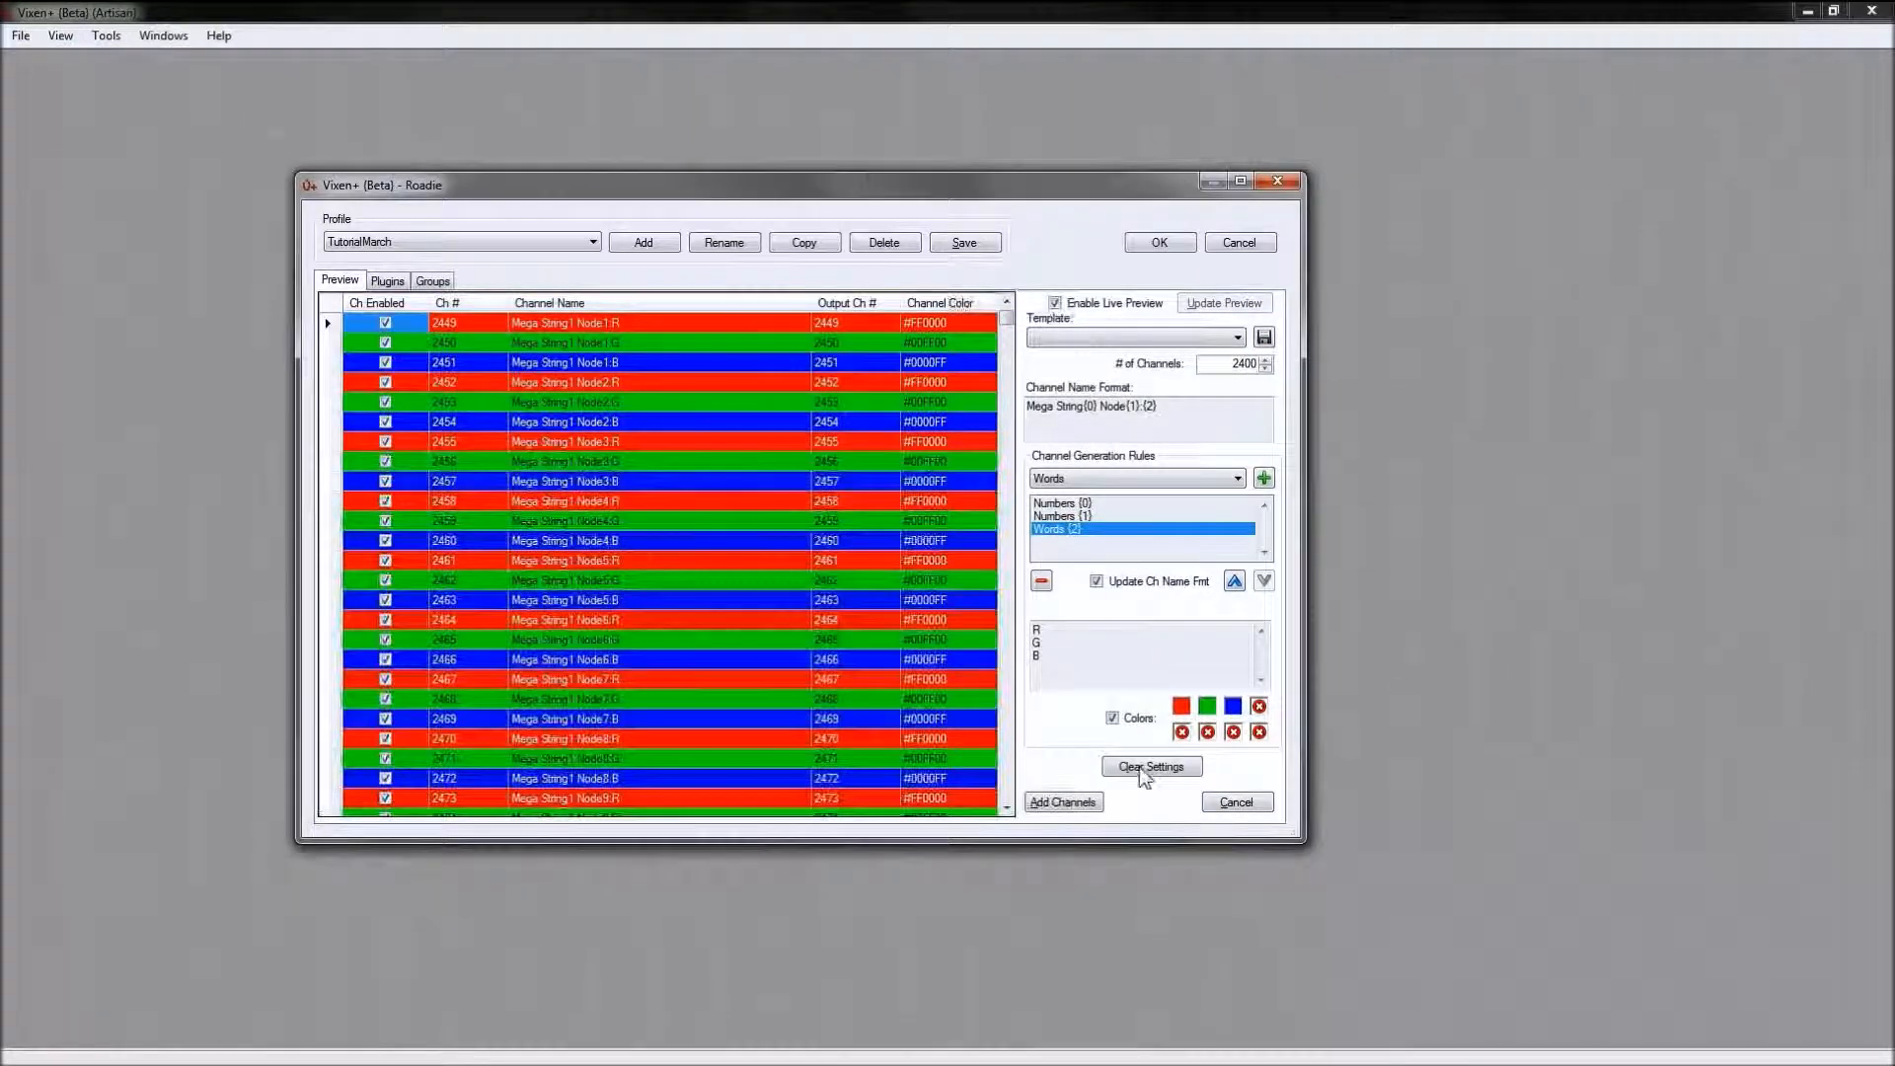
{"action": "left_click", "coordinate": [1145, 768]}
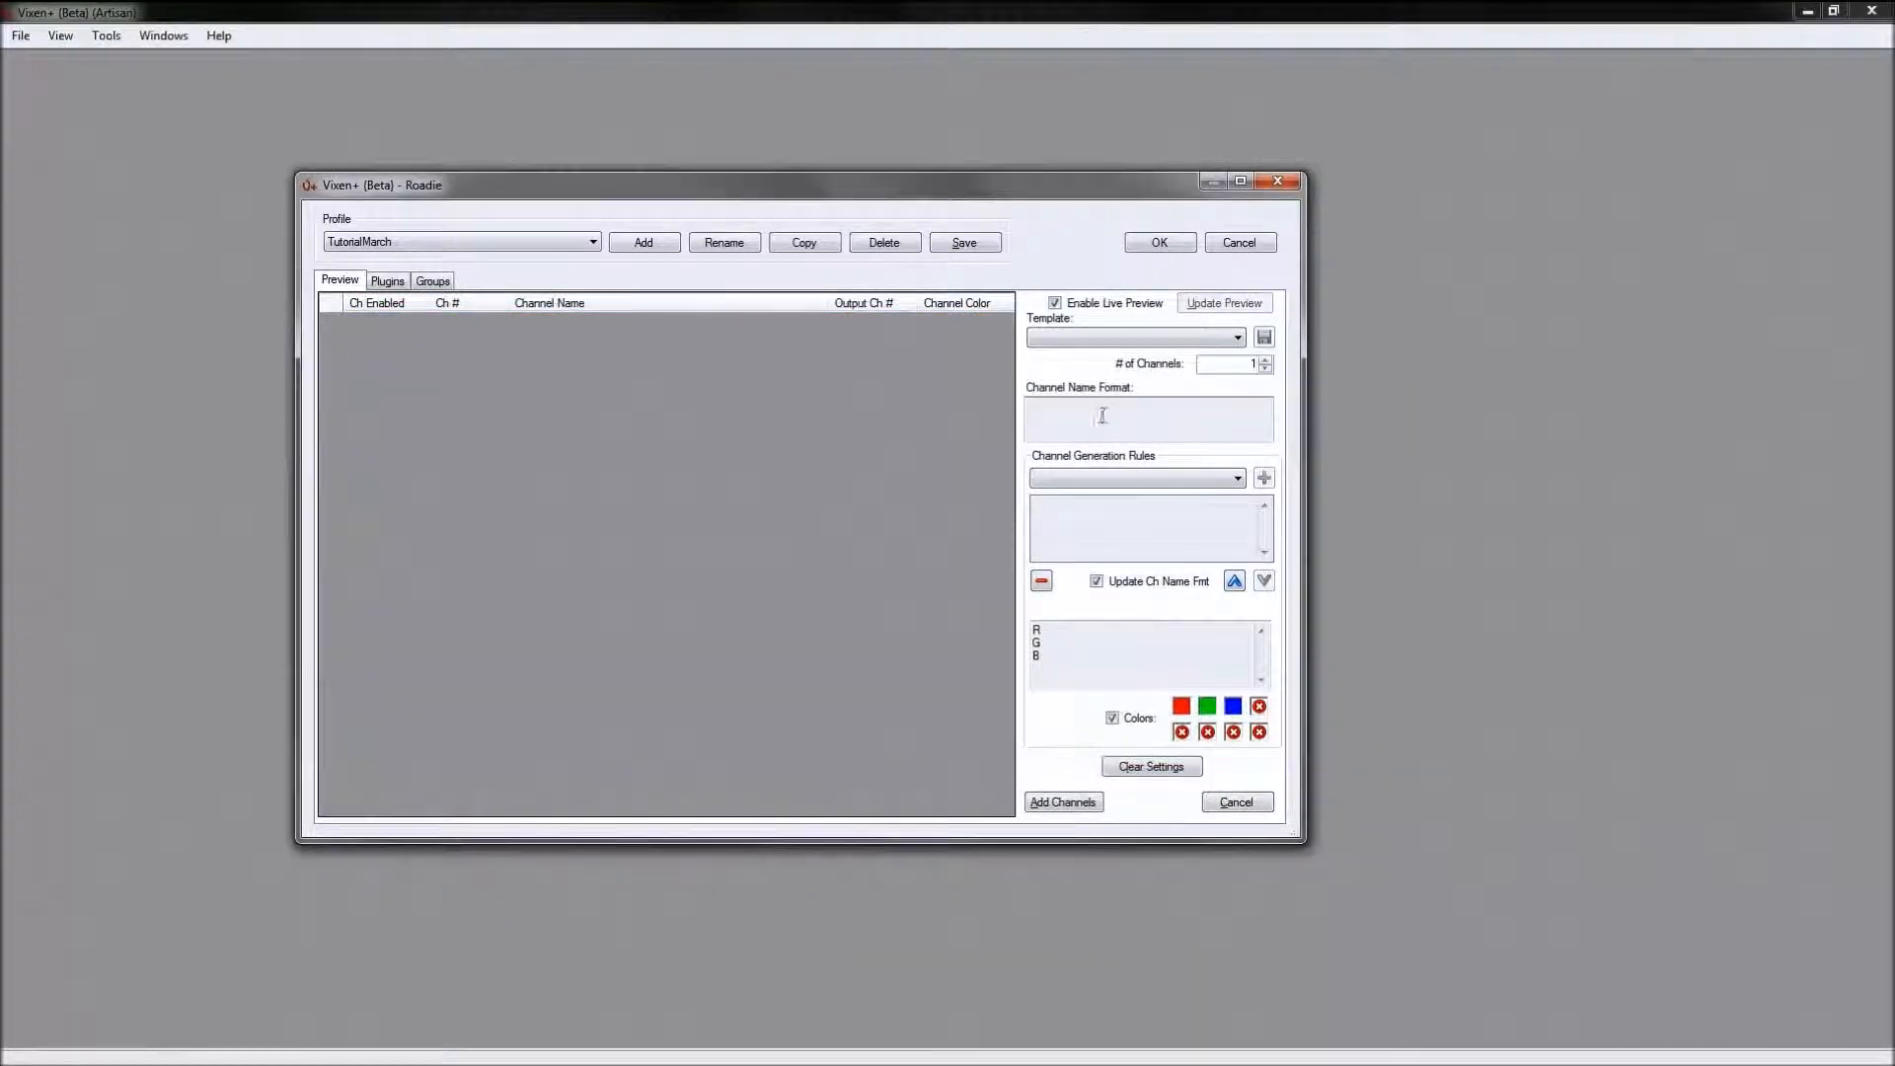
{"action": "type", "text": "Roofline Node{0}:{1"}
{"action": "type", "text": "}:{1}"}
Step: Add a Numbers rule for variable {0} with an end number of 400
{"action": "left_click", "coordinate": [1235, 479]}
{"action": "left_click", "coordinate": [1238, 478]}
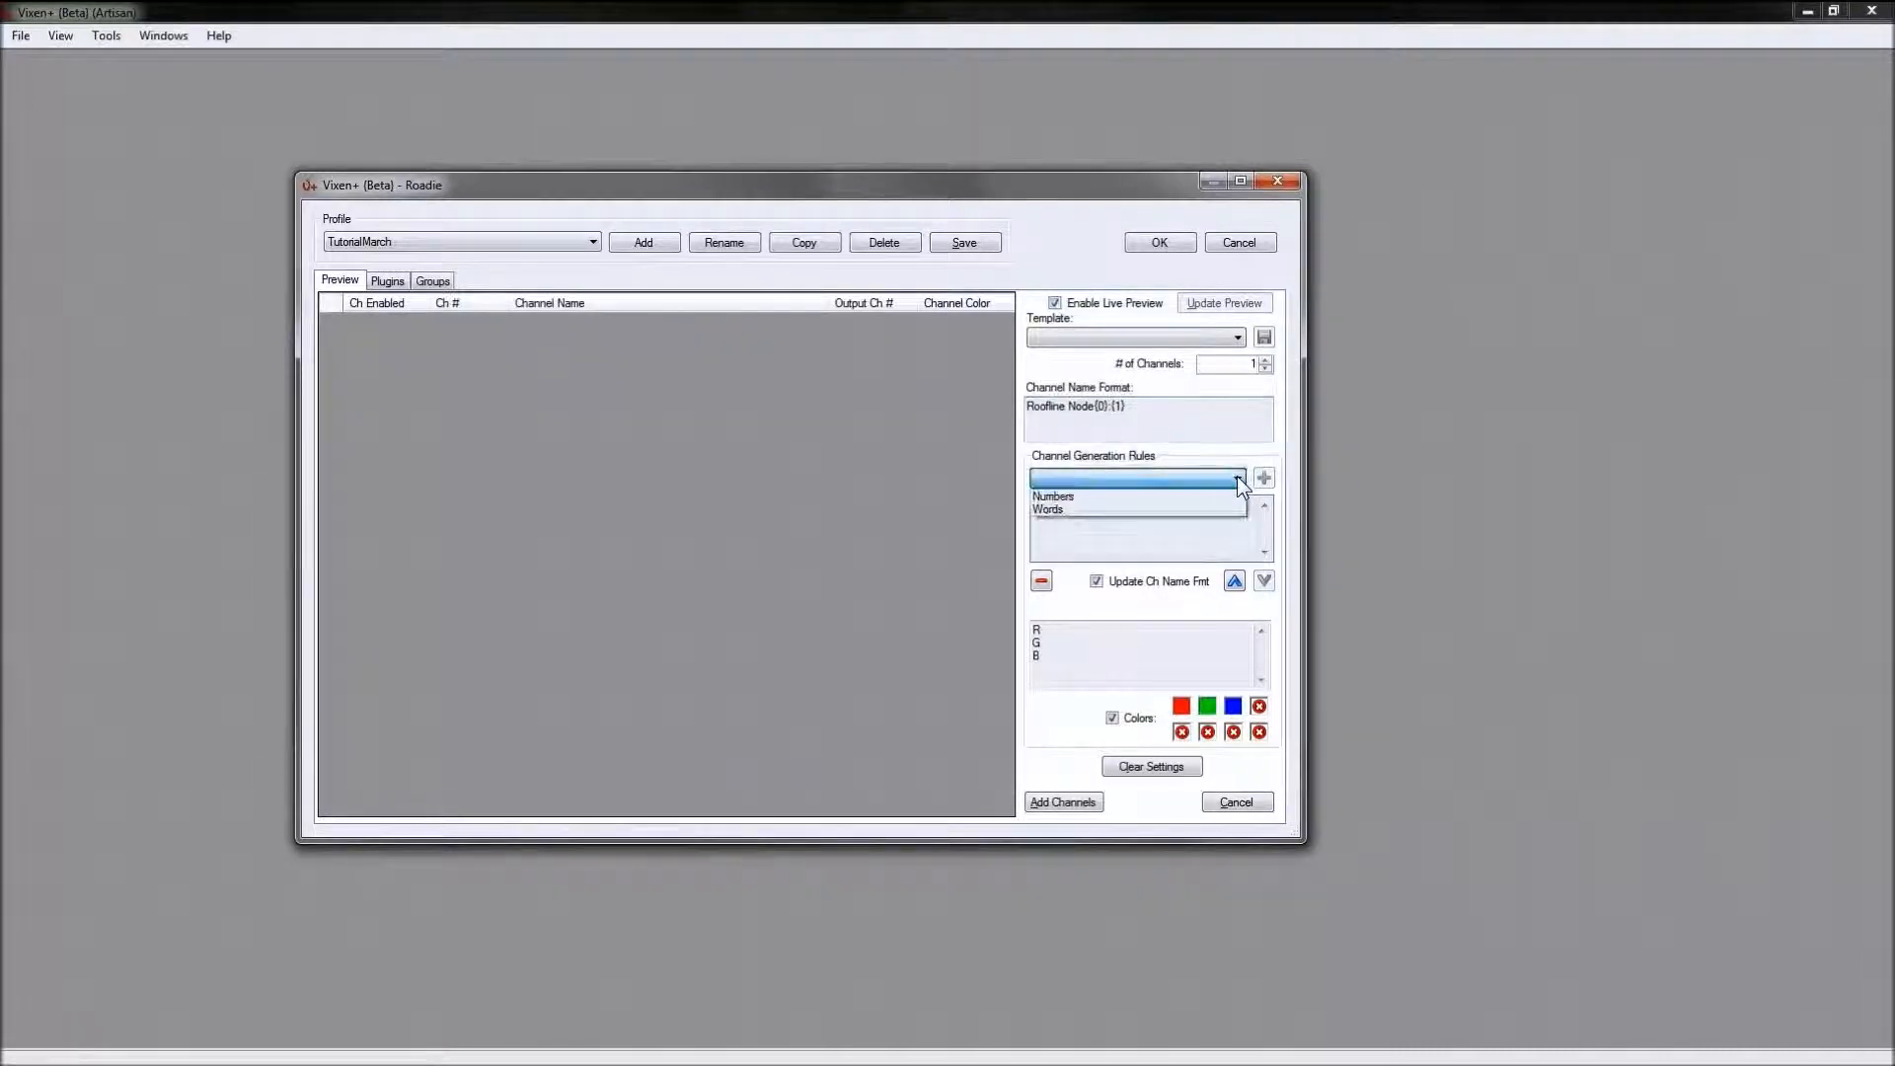
{"action": "left_click", "coordinate": [1085, 496]}
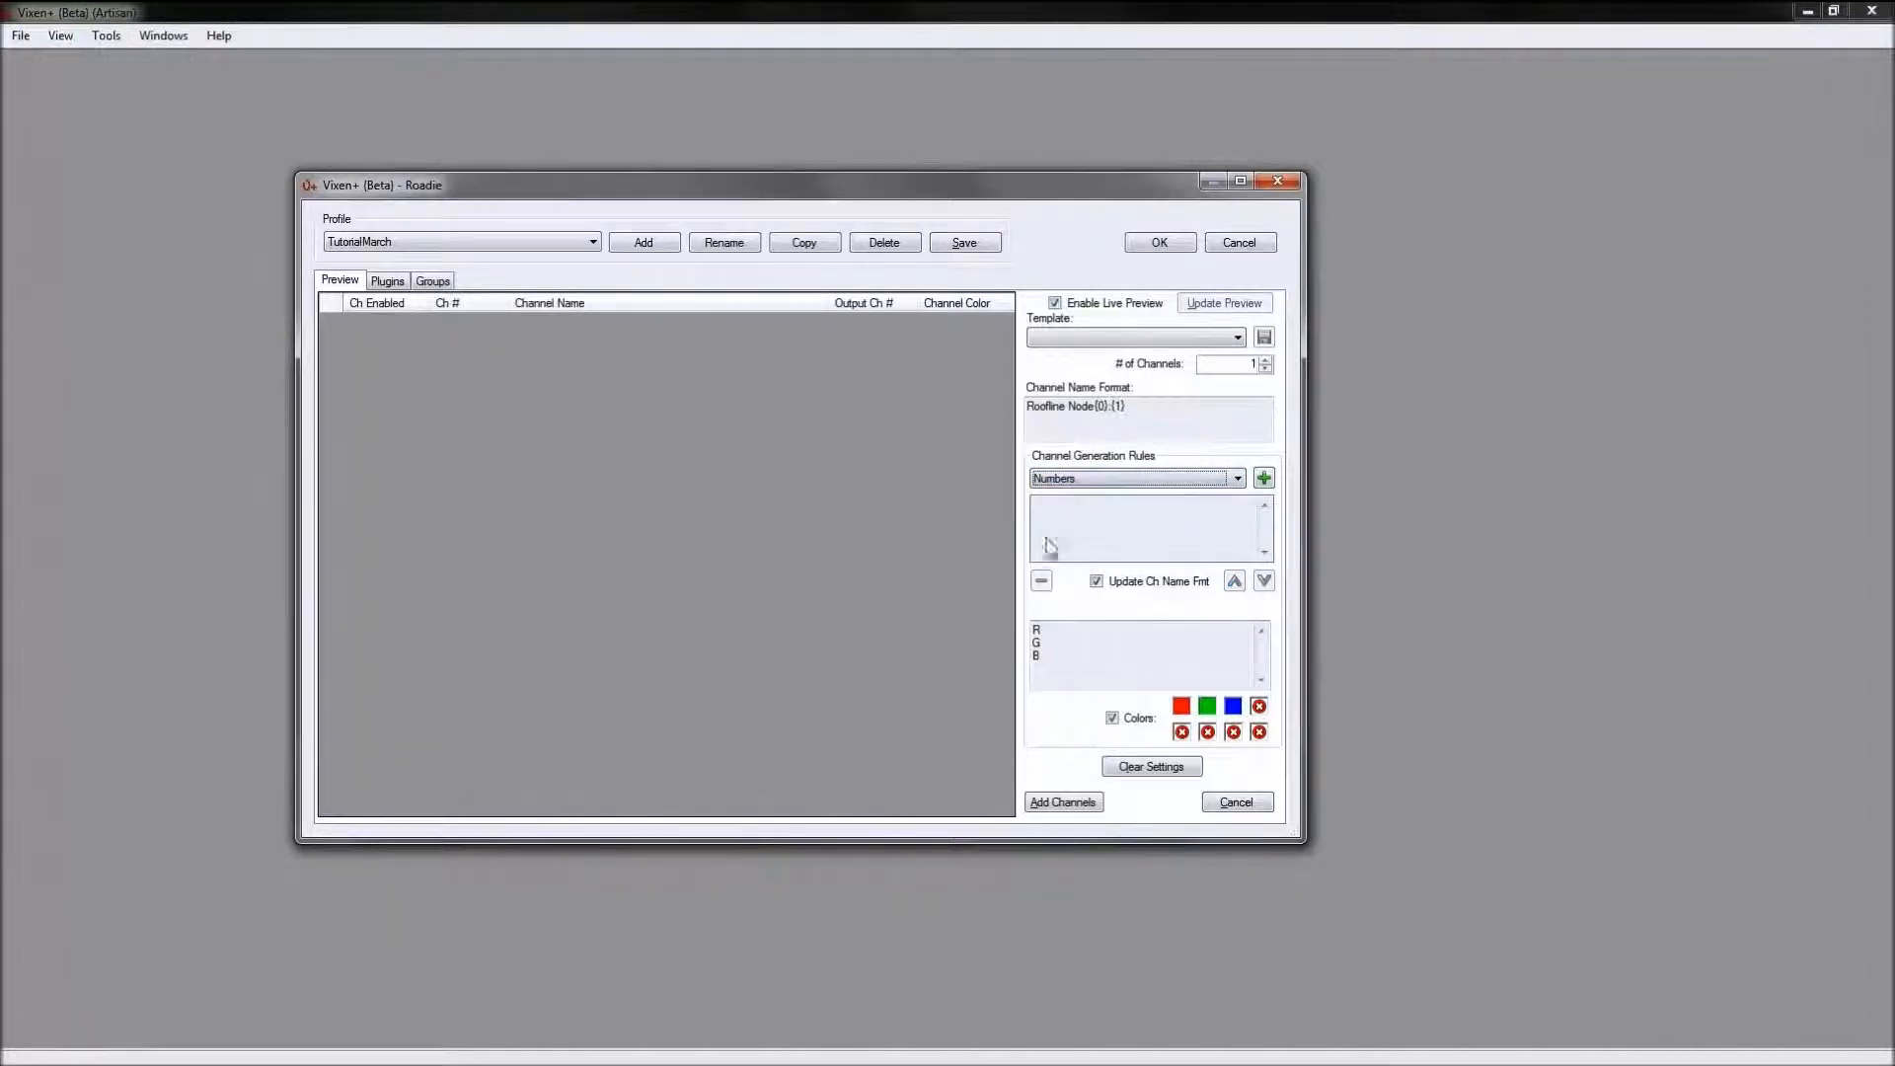
{"action": "left_click", "coordinate": [1262, 479]}
{"action": "left_click", "coordinate": [1052, 505]}
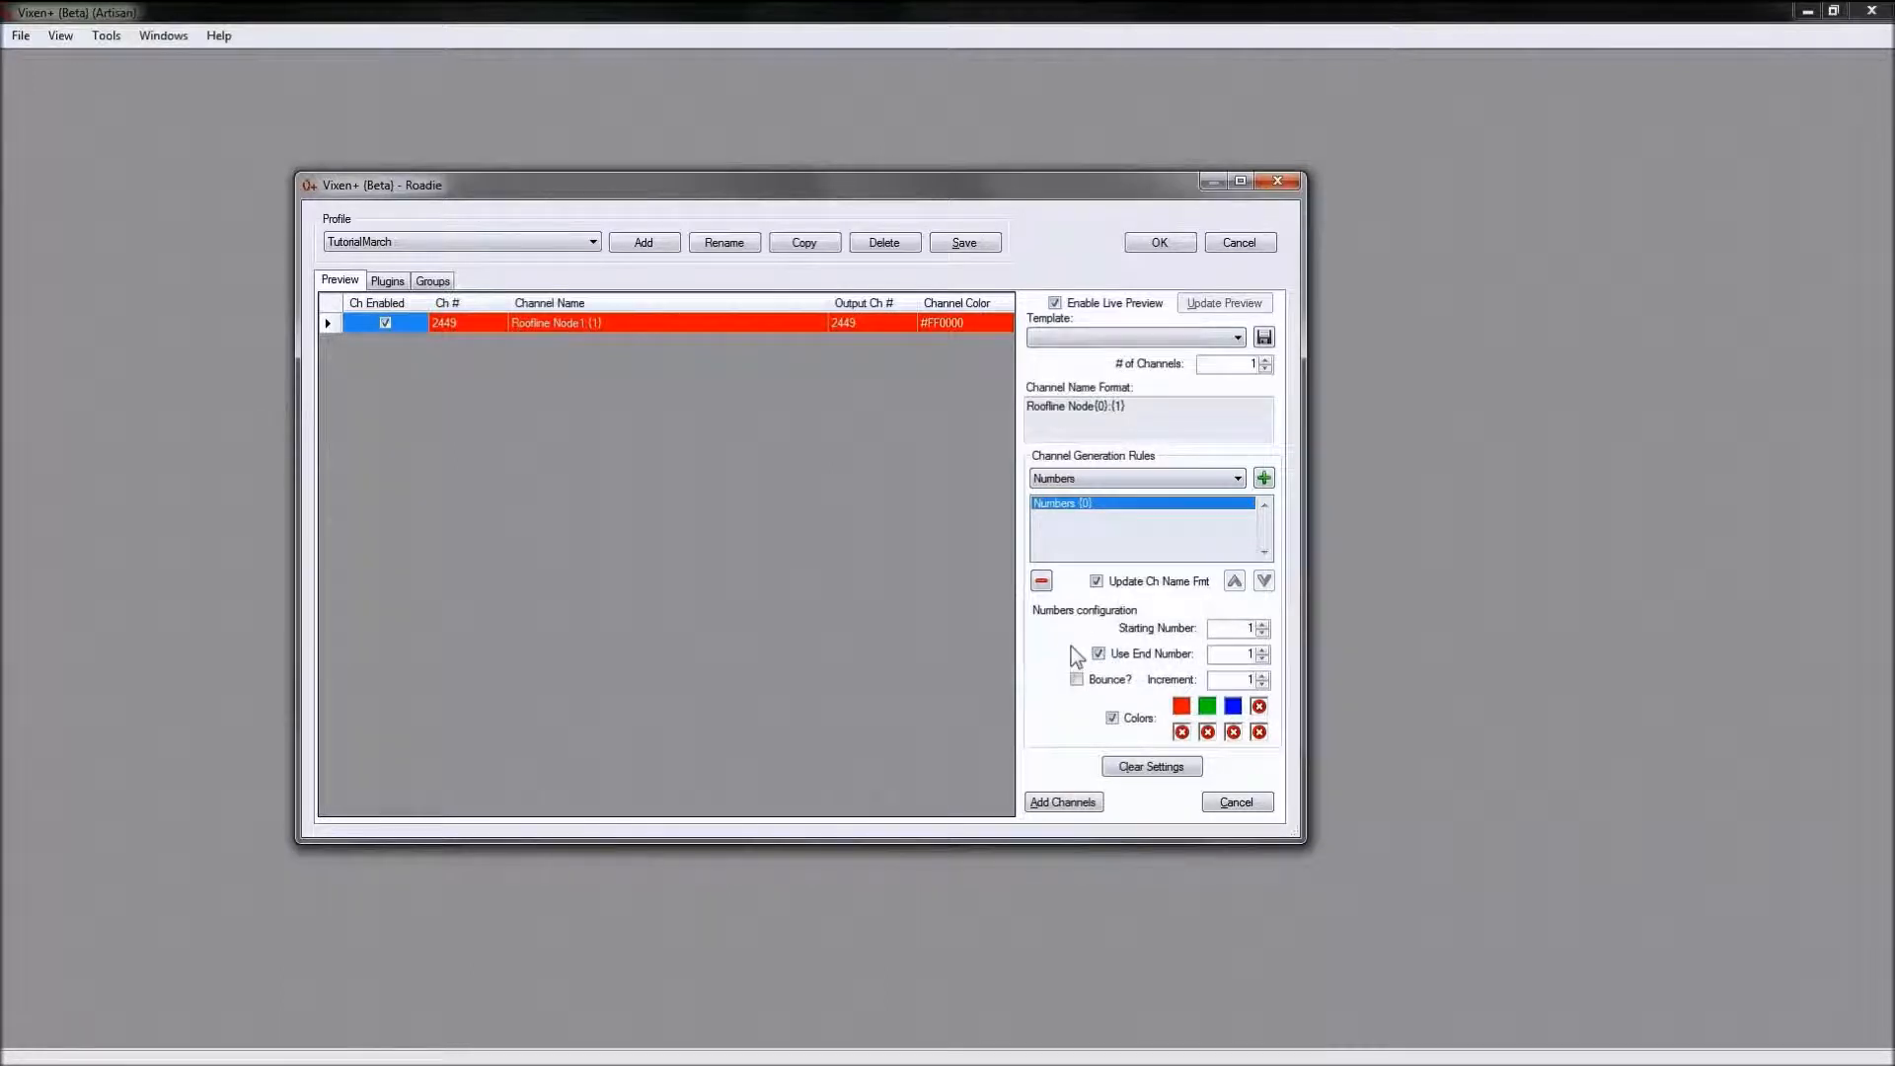
{"action": "double_click", "coordinate": [1246, 654]}
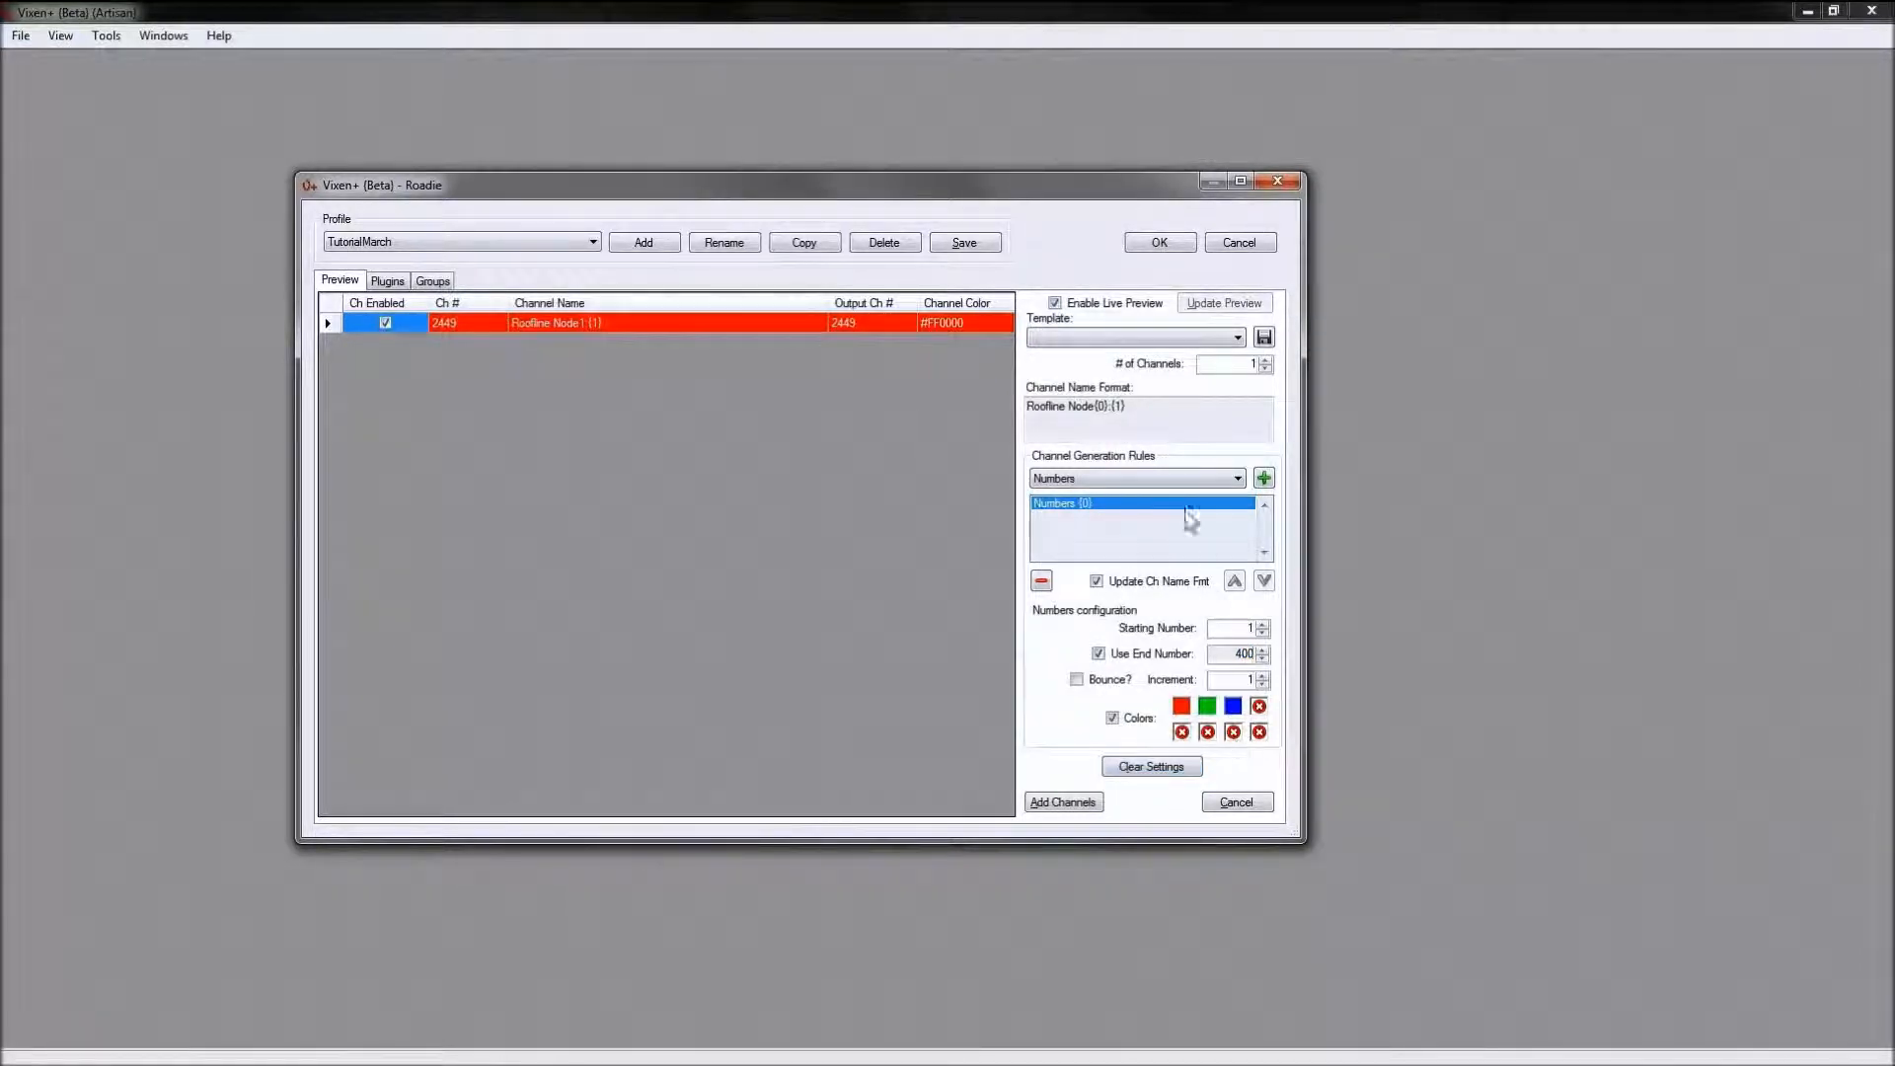
Step: Add a Words rule for variable {1} with the words R, G and B on separate lines
{"action": "left_click", "coordinate": [1237, 479]}
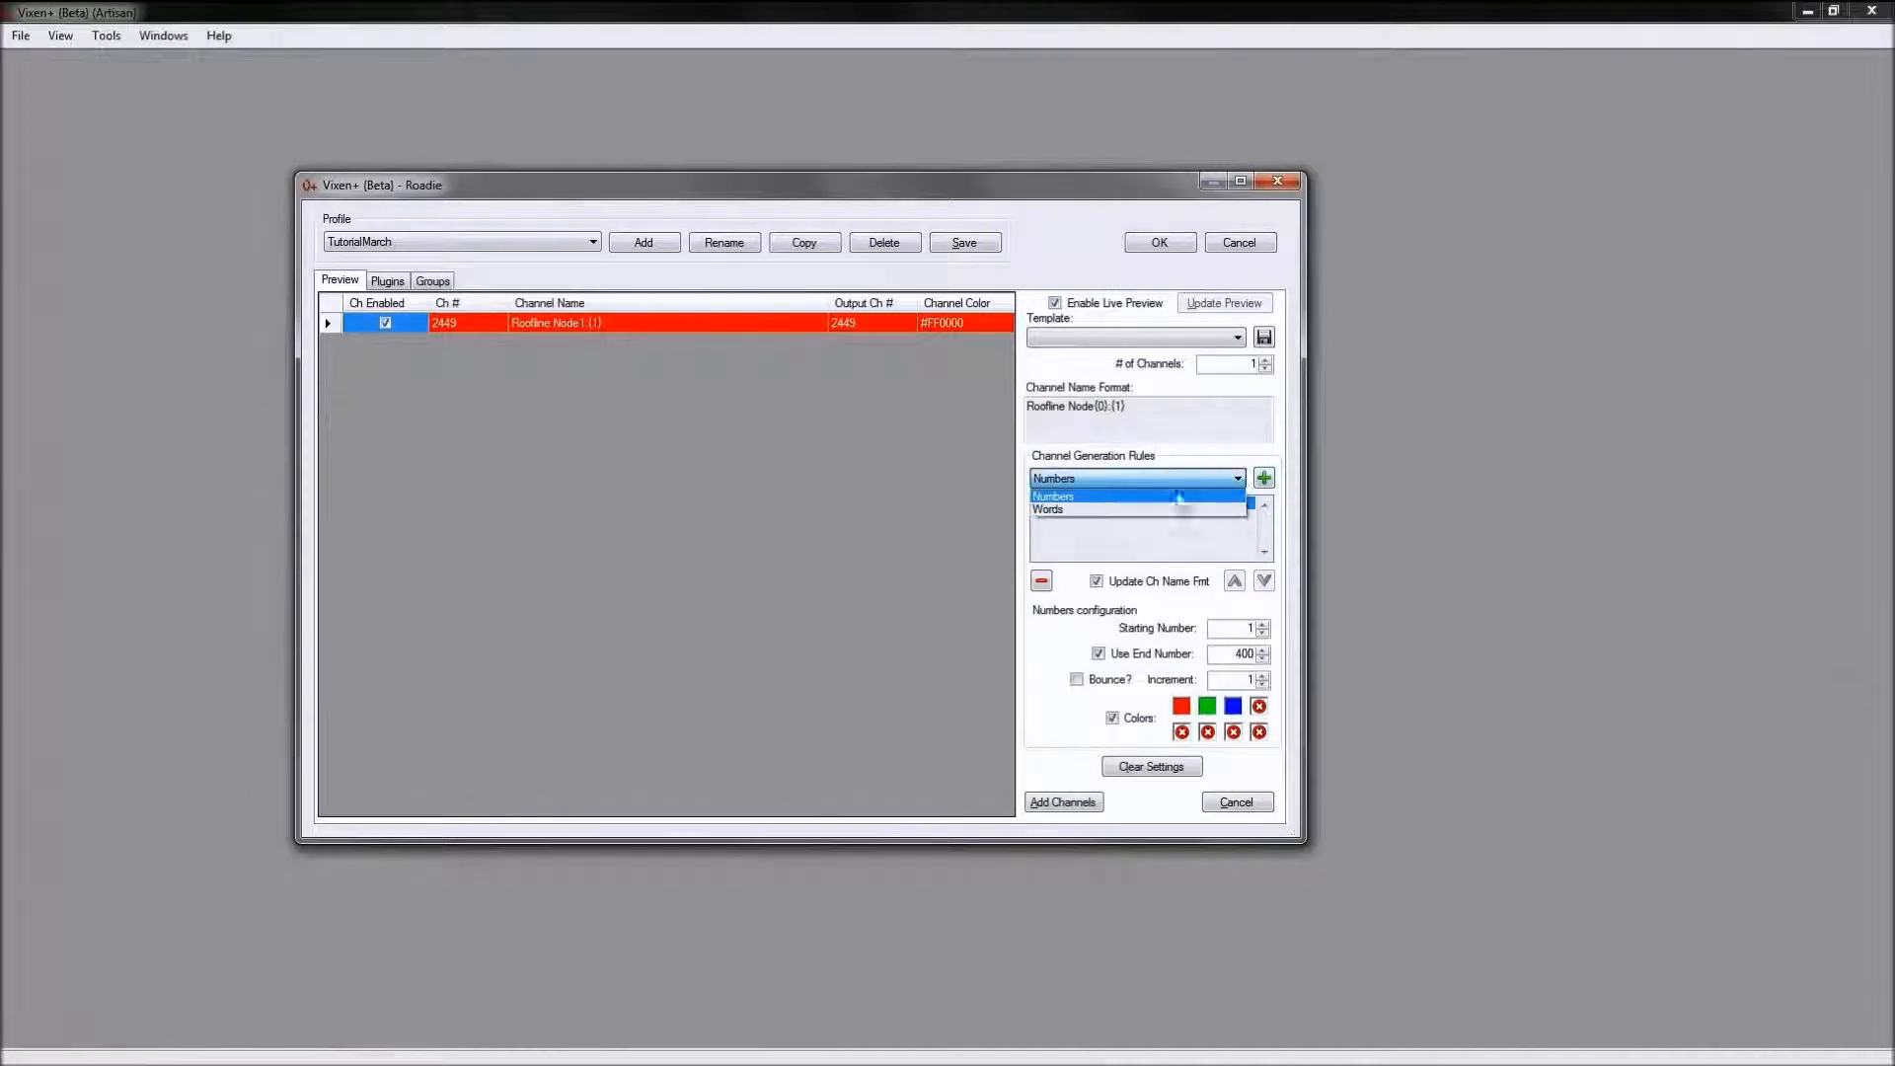
{"action": "left_click", "coordinate": [1113, 509]}
{"action": "left_click", "coordinate": [1264, 479]}
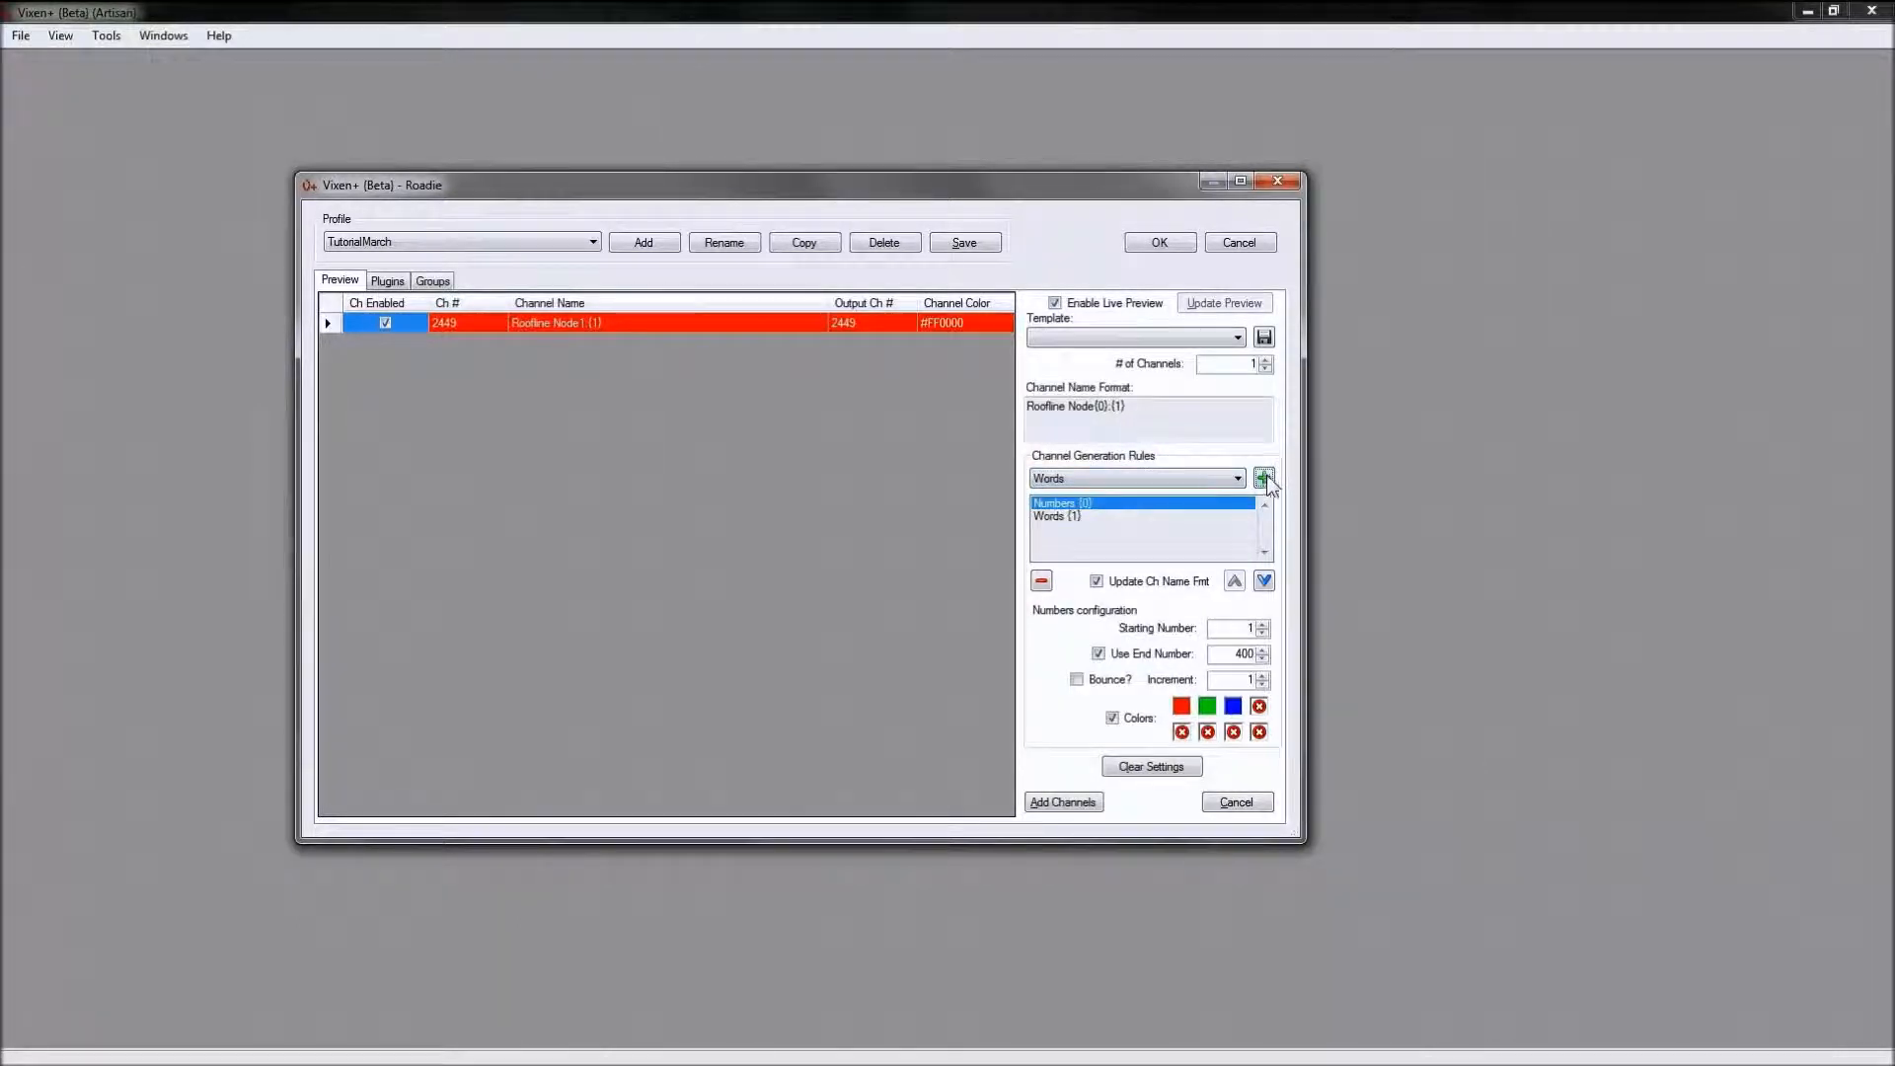
{"action": "left_click", "coordinate": [1063, 539]}
{"action": "left_click", "coordinate": [1079, 659]}
{"action": "type", "text": "R"}
{"action": "key", "text": "Return"}
{"action": "type", "text": "G"}
{"action": "key", "text": "Return"}
{"action": "type", "text": "B"}
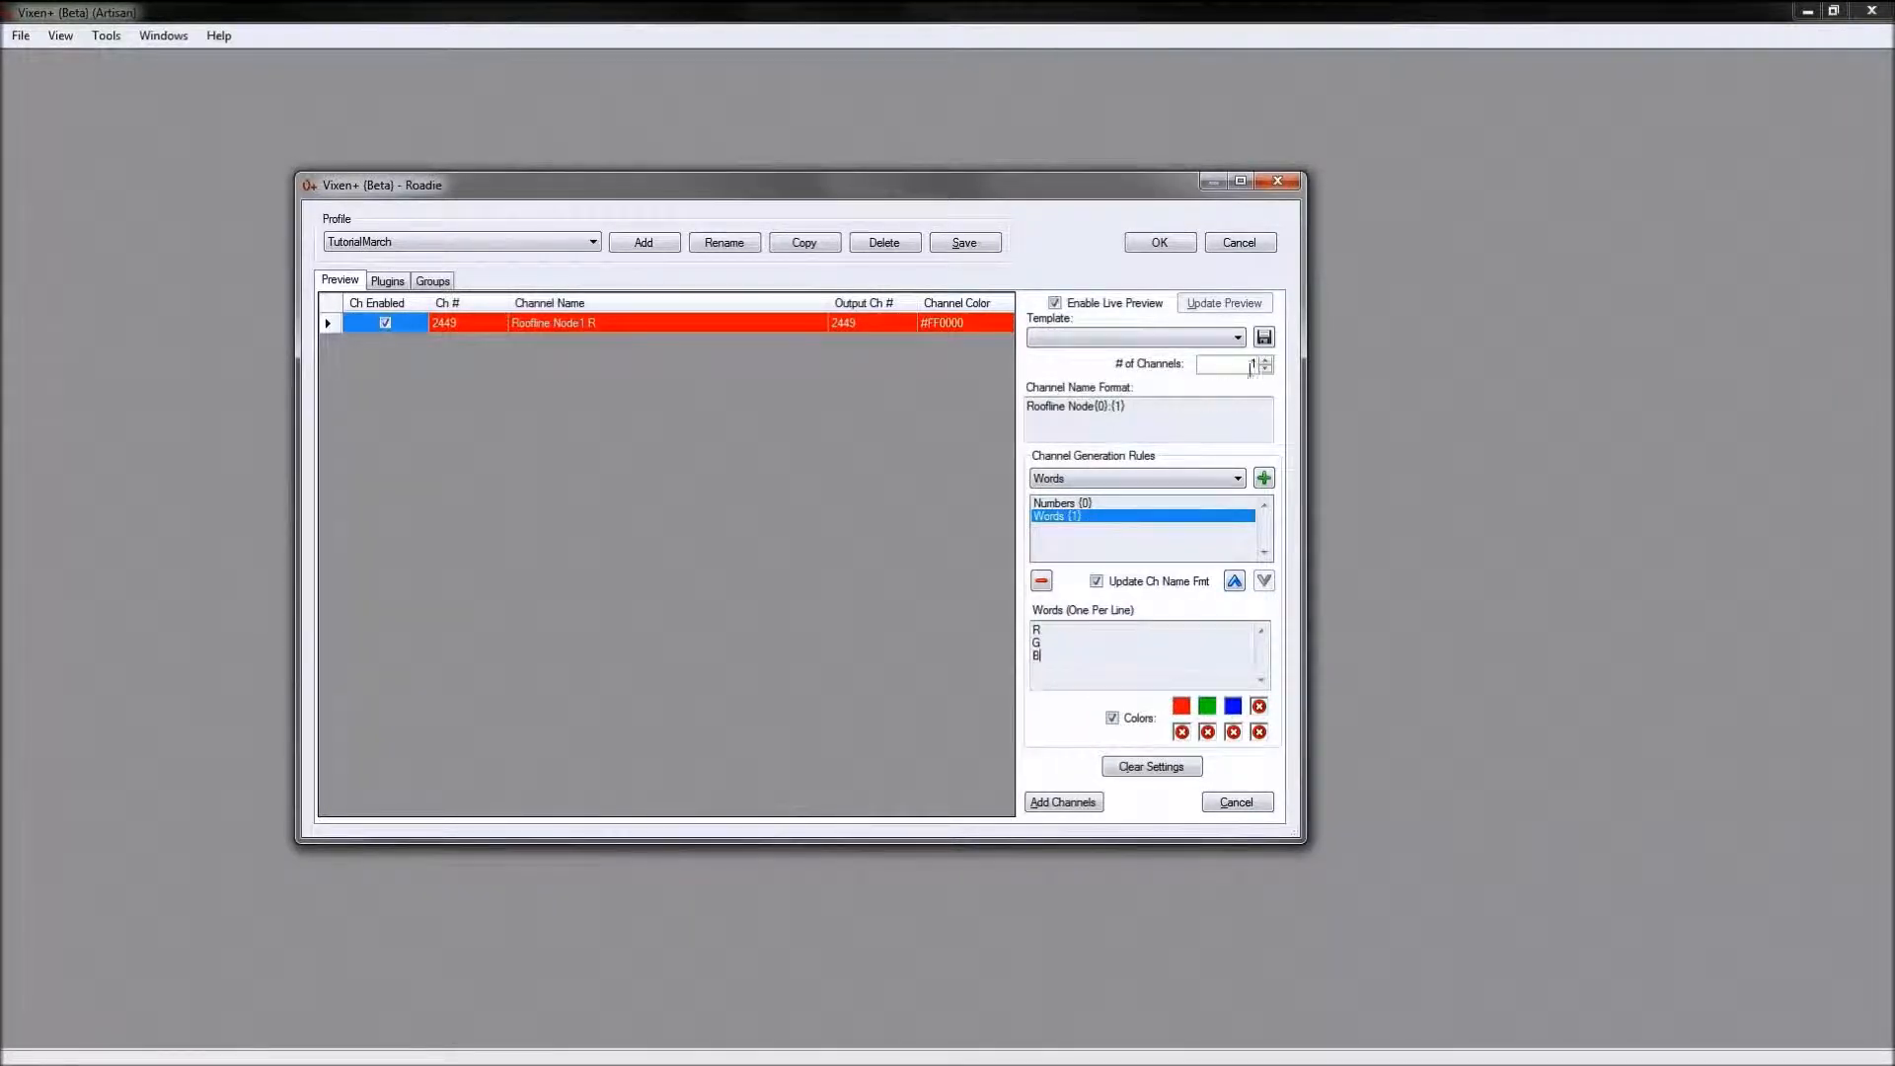
Step: Set the number of channels to 1200 and check the roofline preview through its last rows
{"action": "left_click", "coordinate": [1266, 367]}
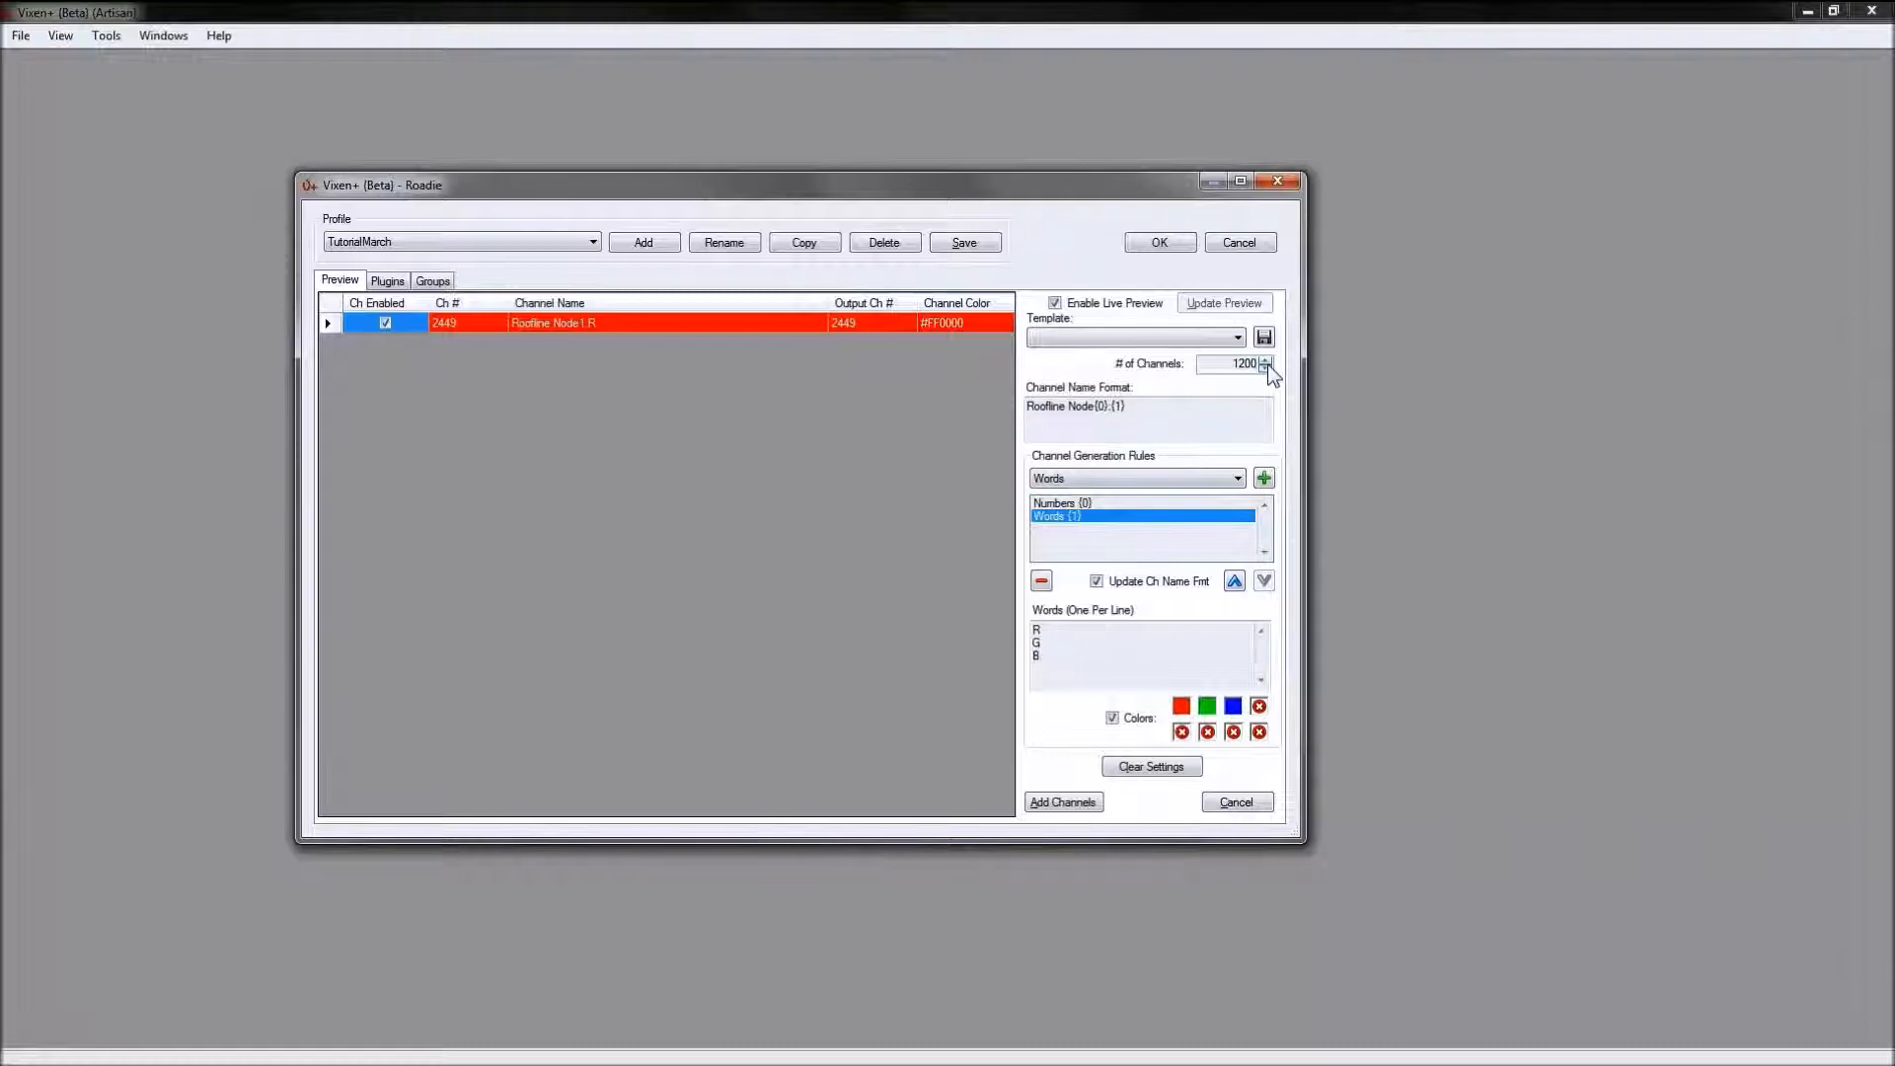
{"action": "left_click", "coordinate": [1123, 555]}
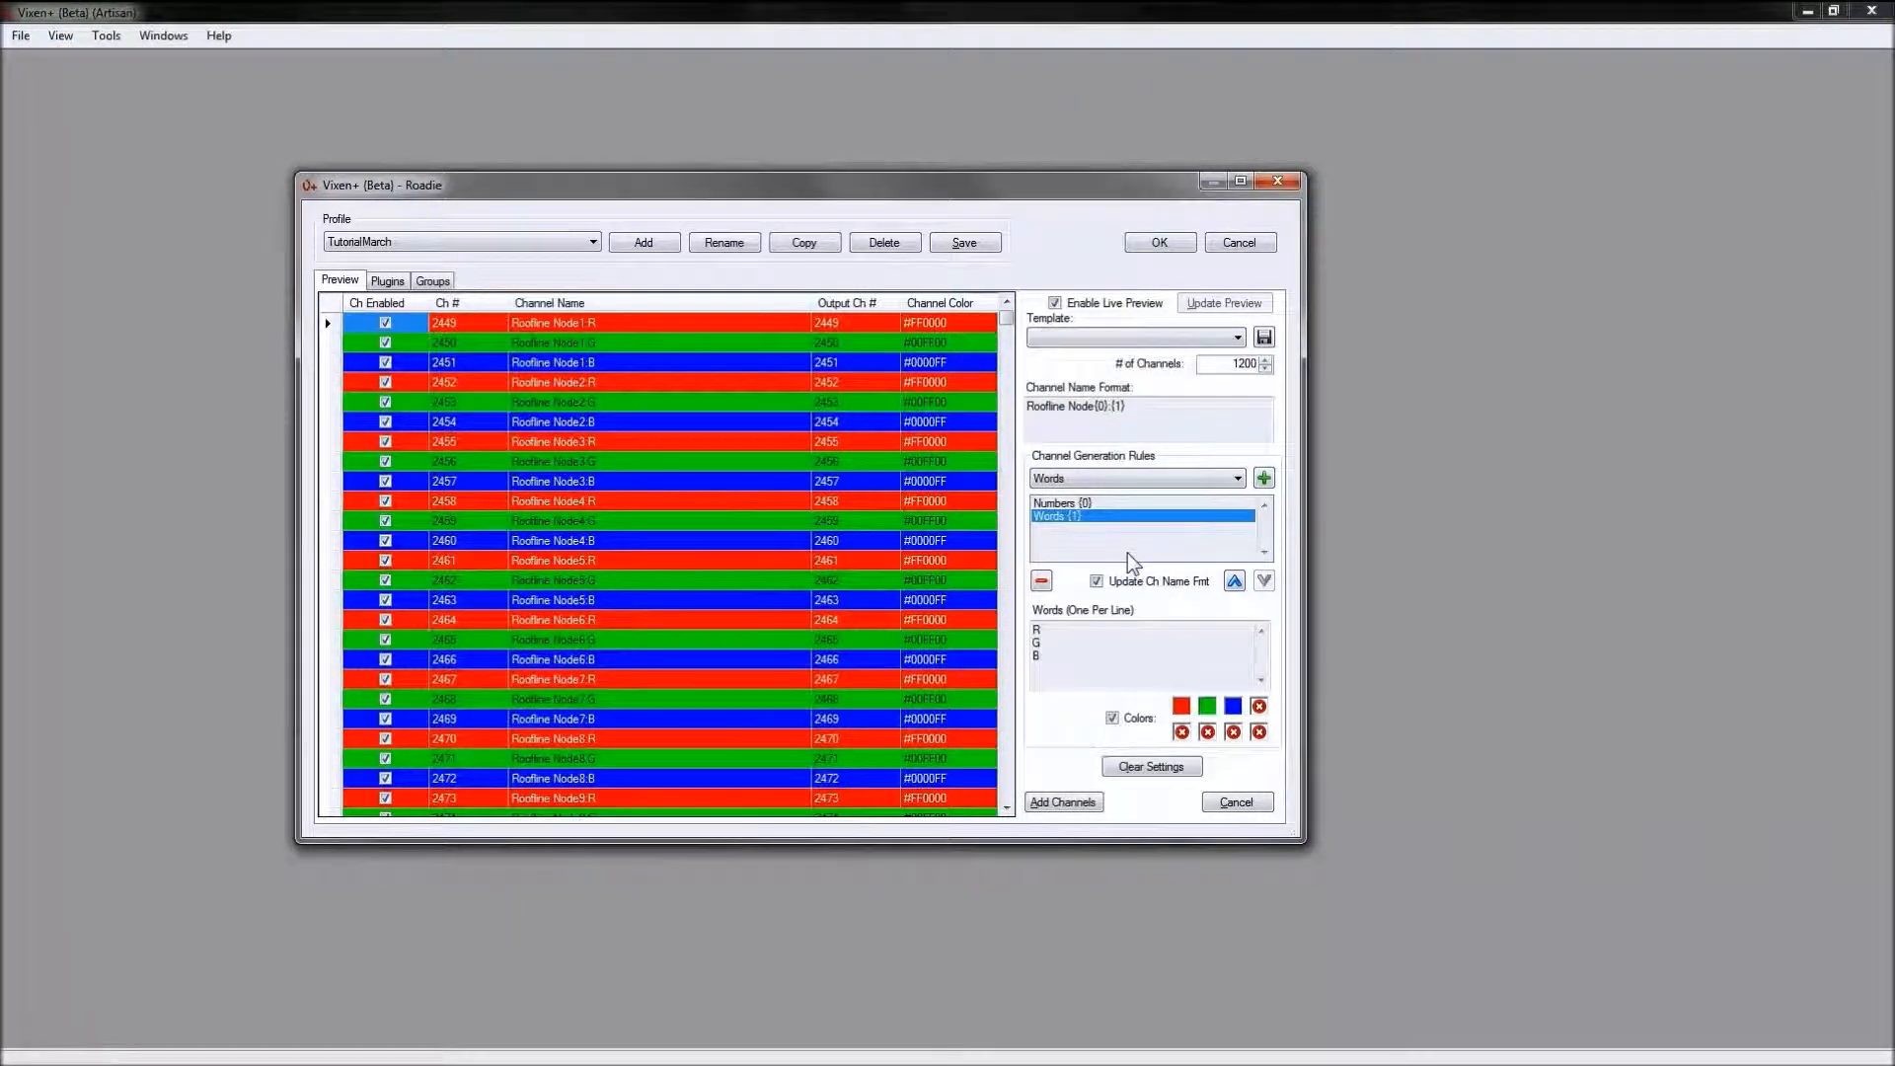
{"action": "left_click_drag", "start_coordinate": [1006, 318], "coordinate": [1006, 582]}
{"action": "left_click_drag", "start_coordinate": [1020, 660], "coordinate": [1009, 794]}
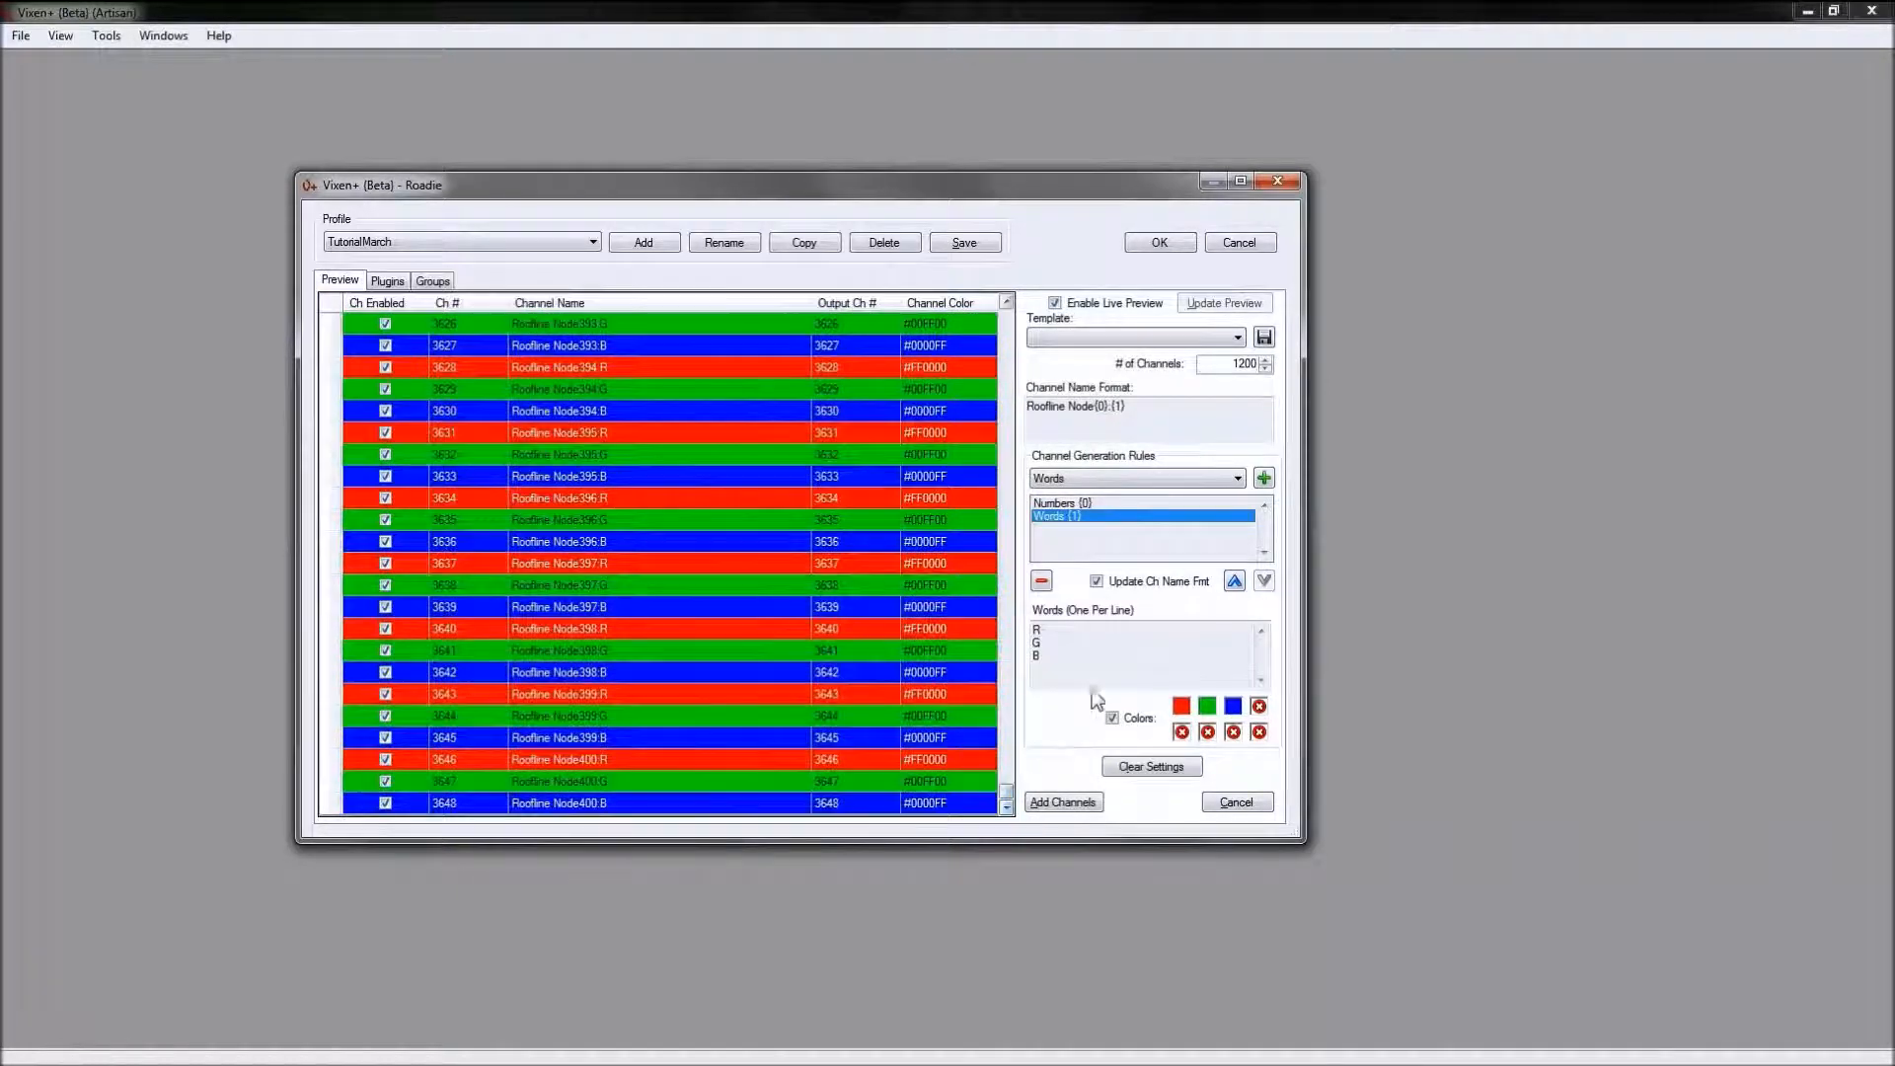
Step: Turn off the end number for the Numbers {0} rule and check the last rows of the preview
{"action": "left_click", "coordinate": [1078, 505]}
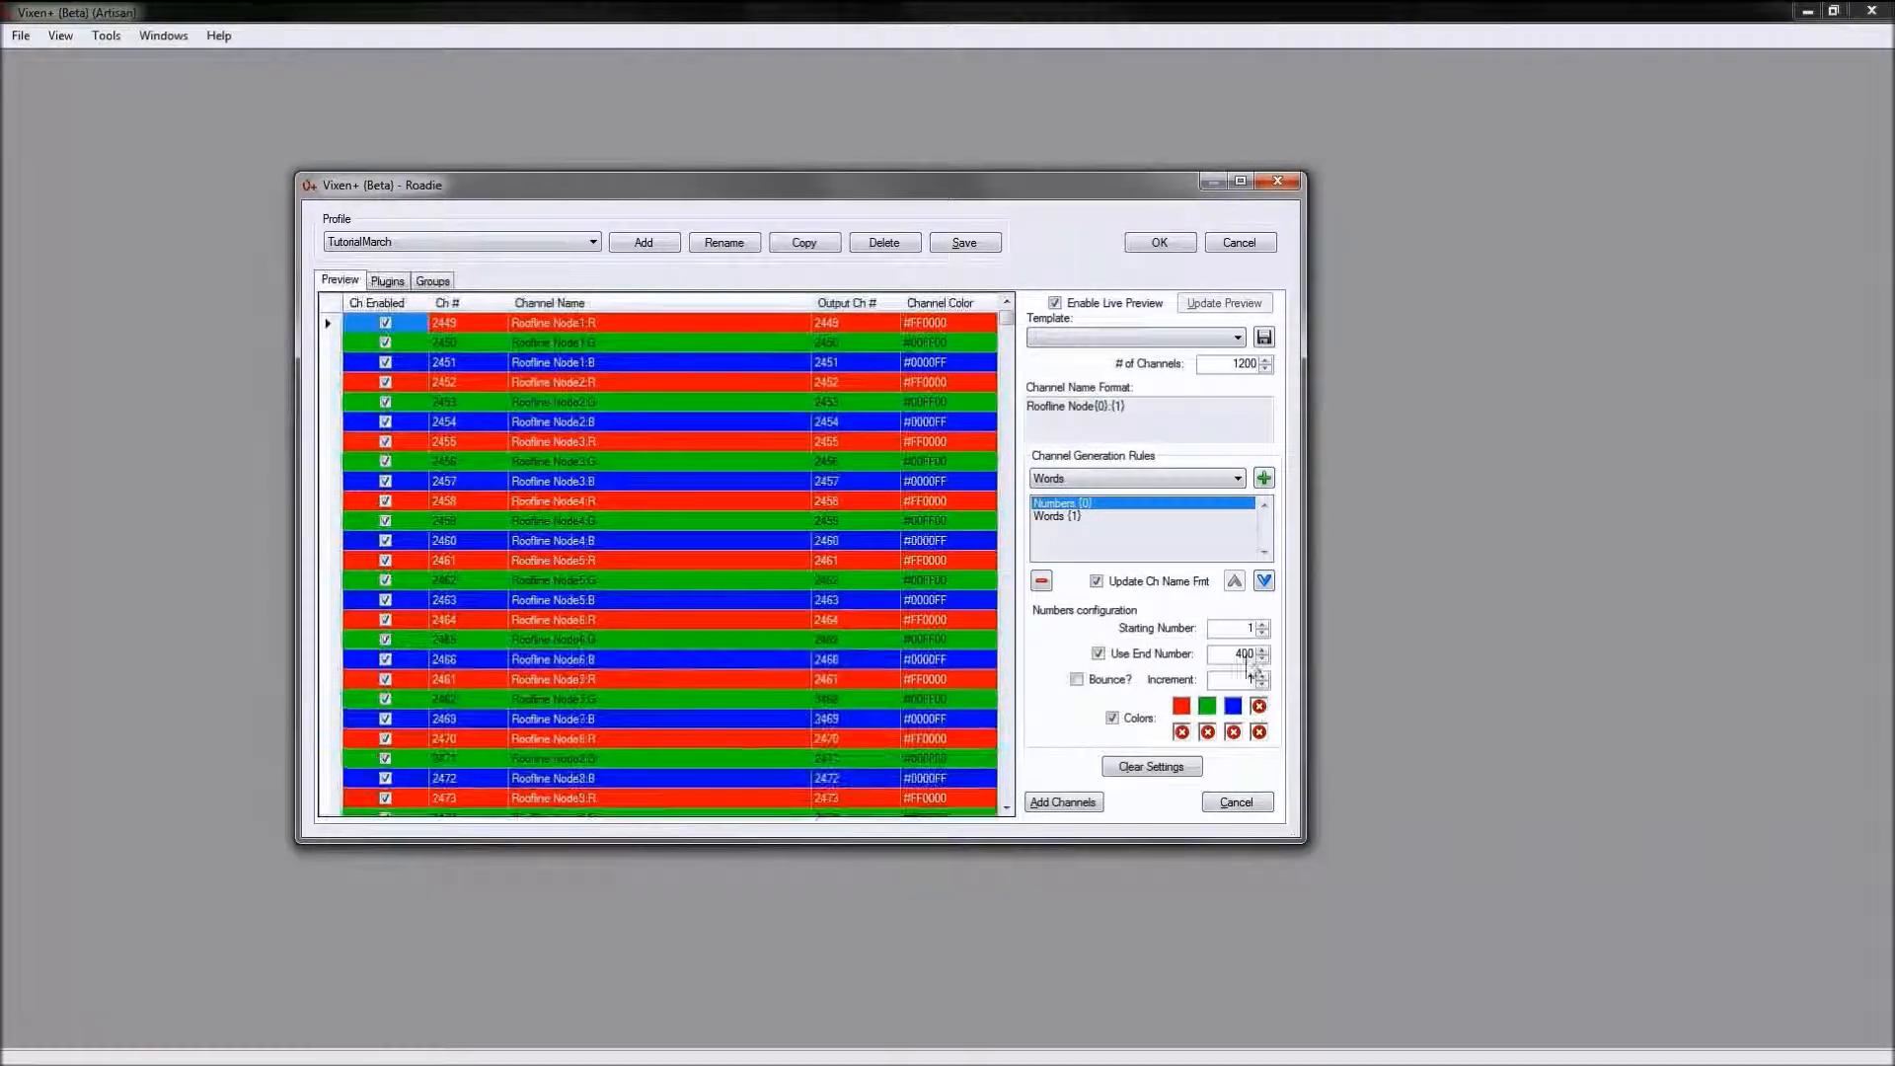
{"action": "left_click", "coordinate": [1099, 654]}
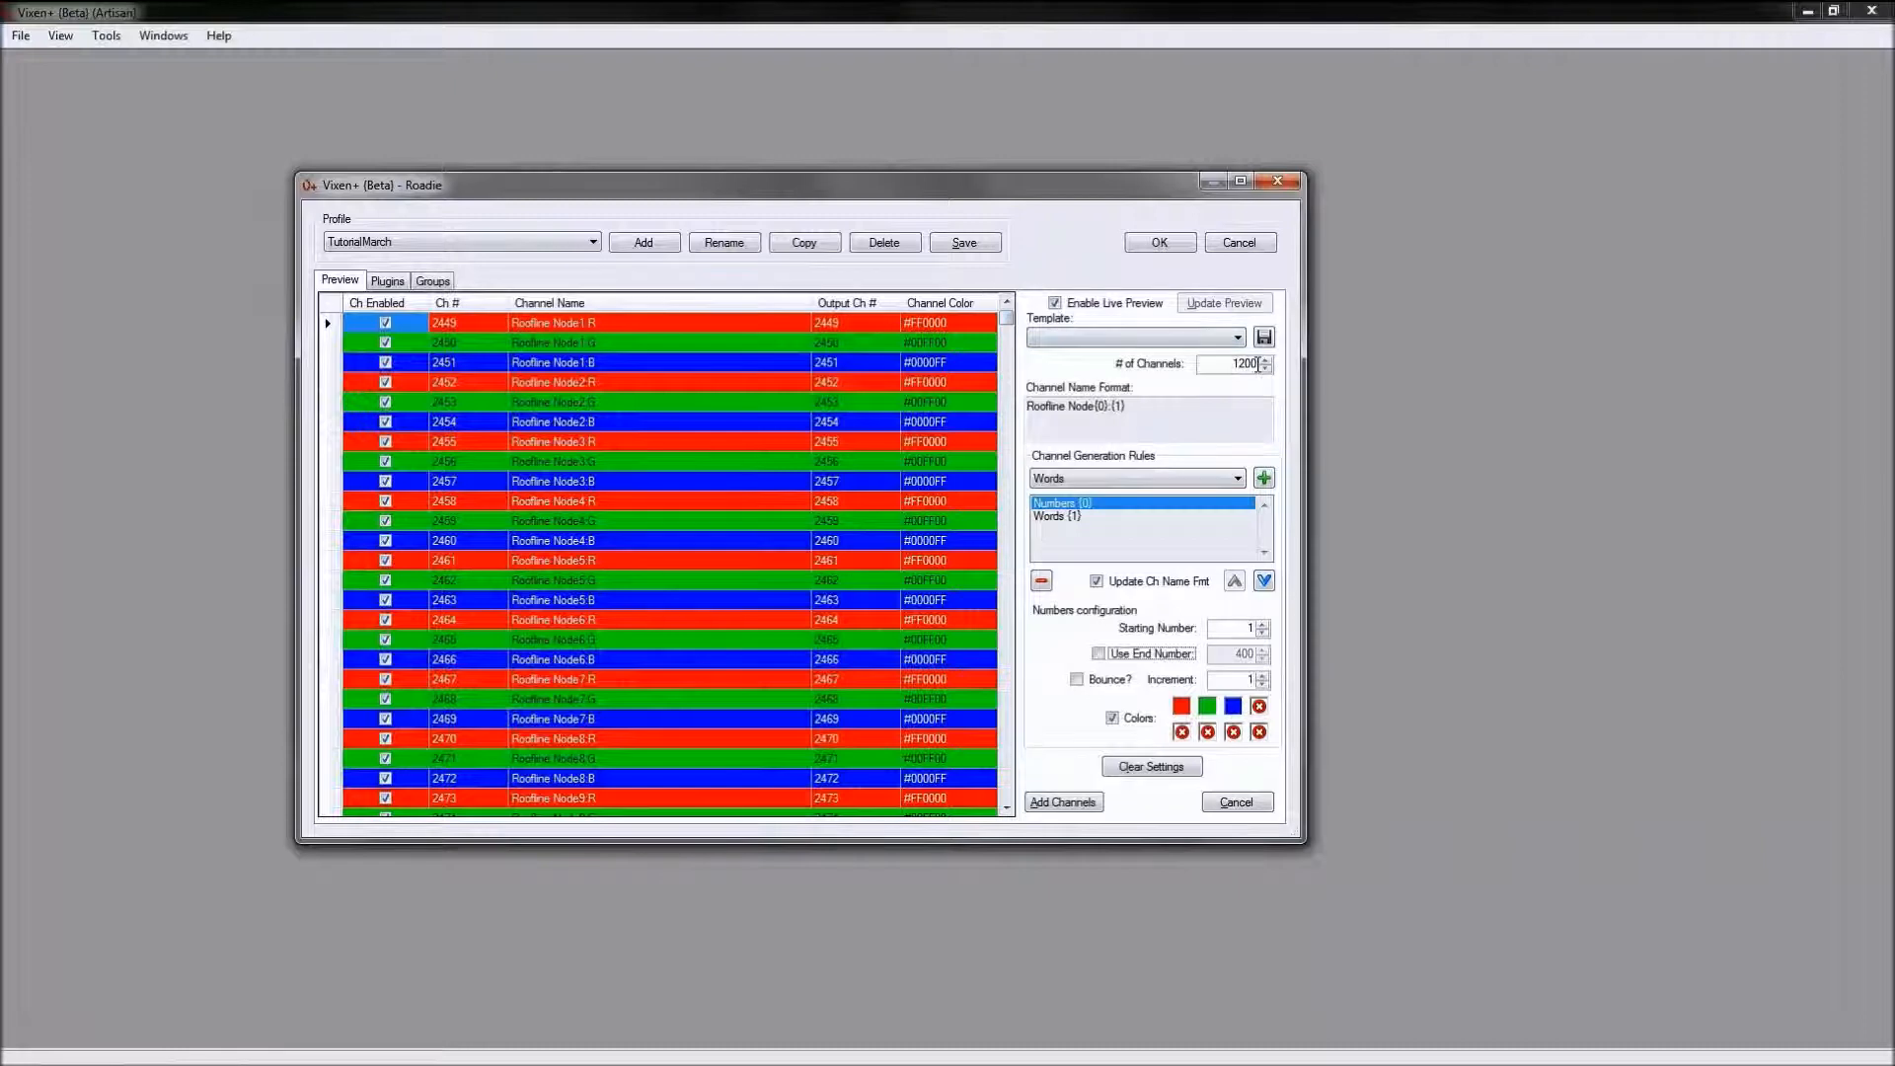
{"action": "left_click", "coordinate": [1056, 516]}
{"action": "left_click_drag", "start_coordinate": [1007, 328], "coordinate": [1011, 825]}
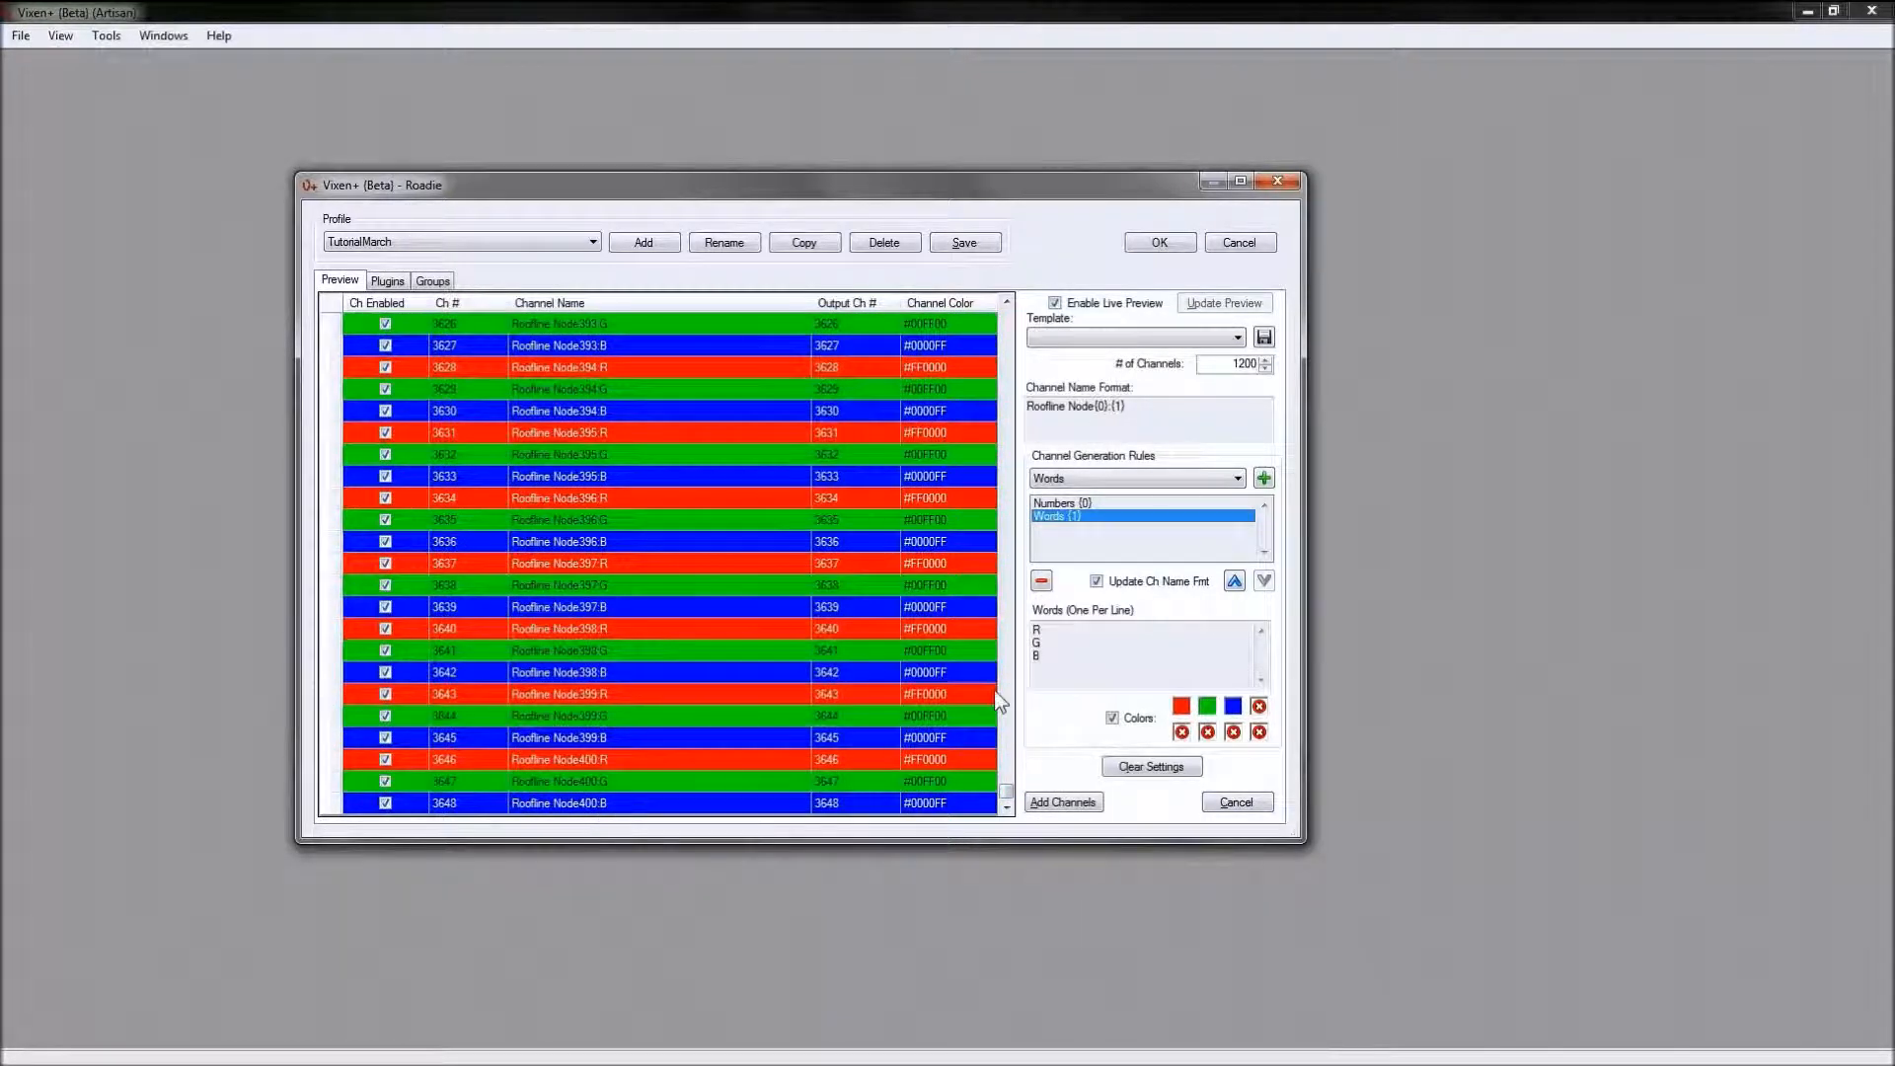
Step: Toggle the end number of the Numbers {0} rule on and off again, and add the 1200 roofline channels to the profile
{"action": "left_click", "coordinate": [1061, 504]}
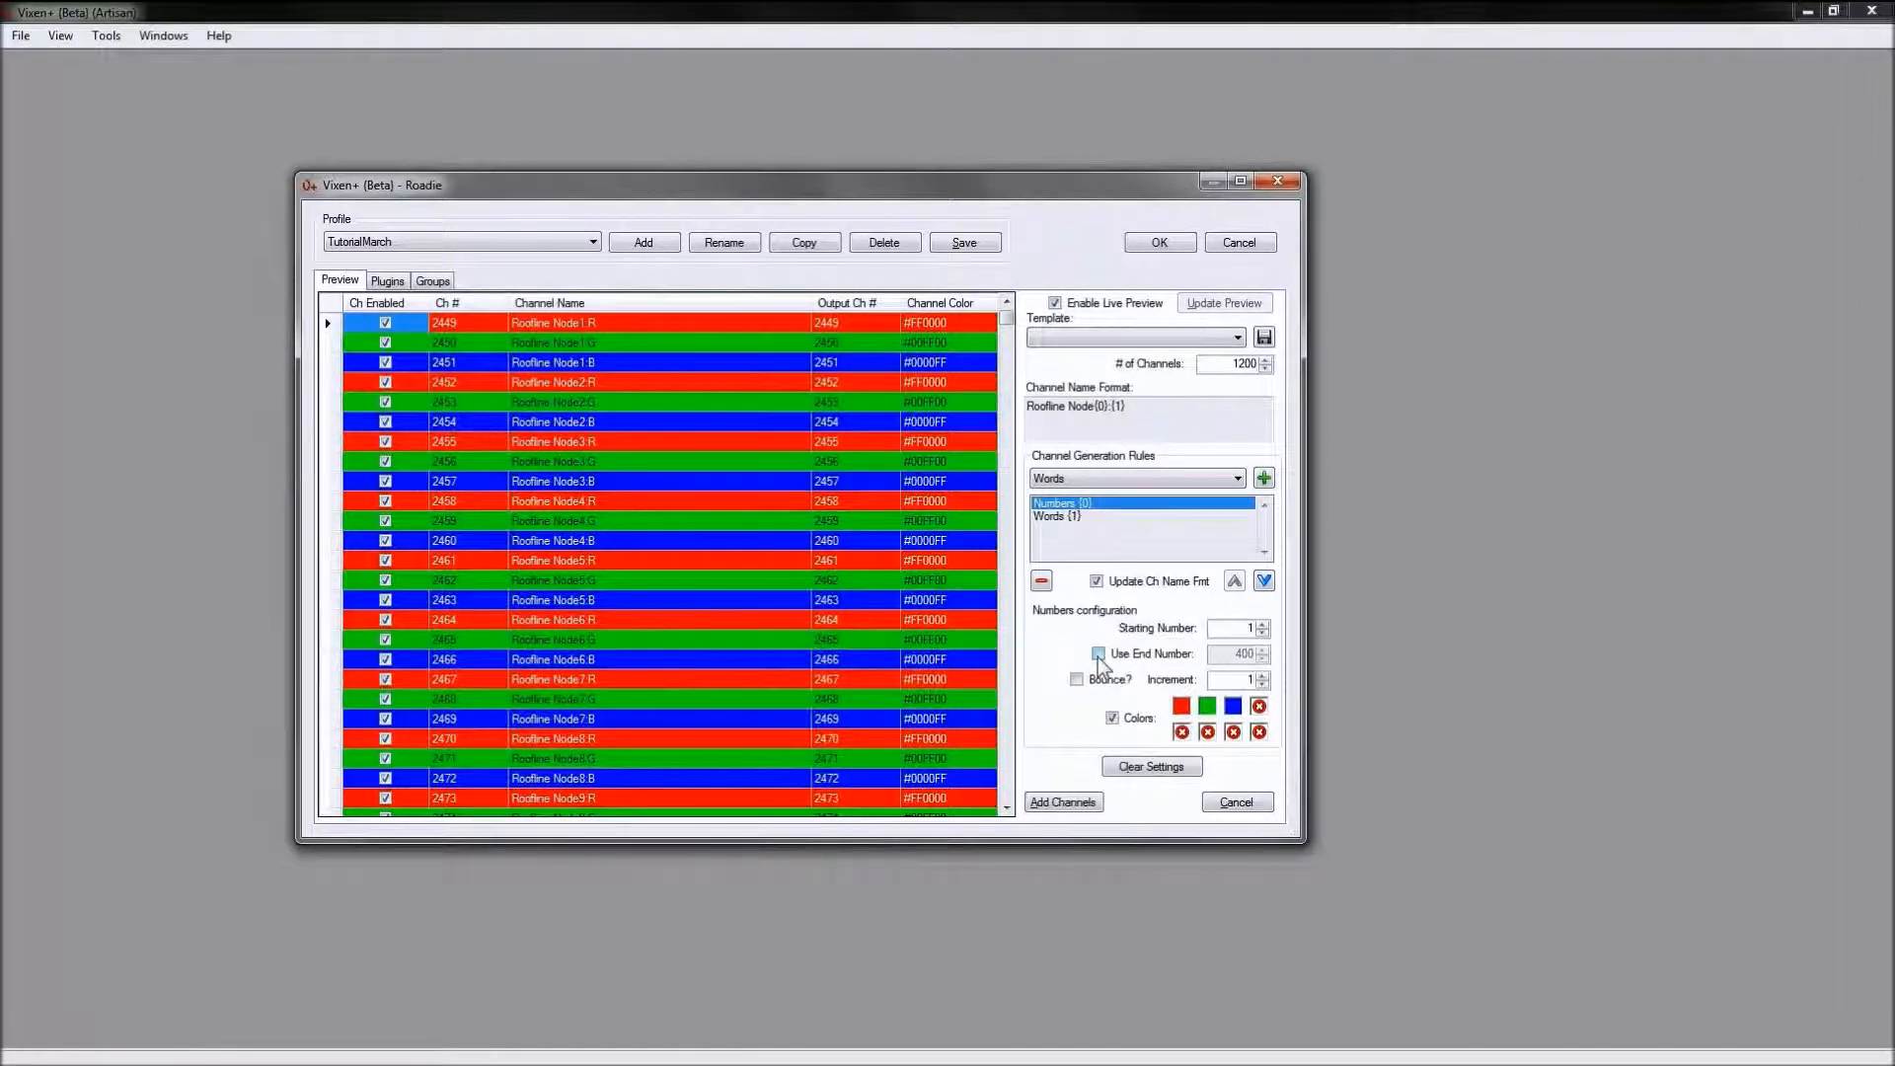
{"action": "left_click", "coordinate": [1098, 655]}
{"action": "left_click", "coordinate": [1098, 654]}
{"action": "left_click", "coordinate": [1064, 802]}
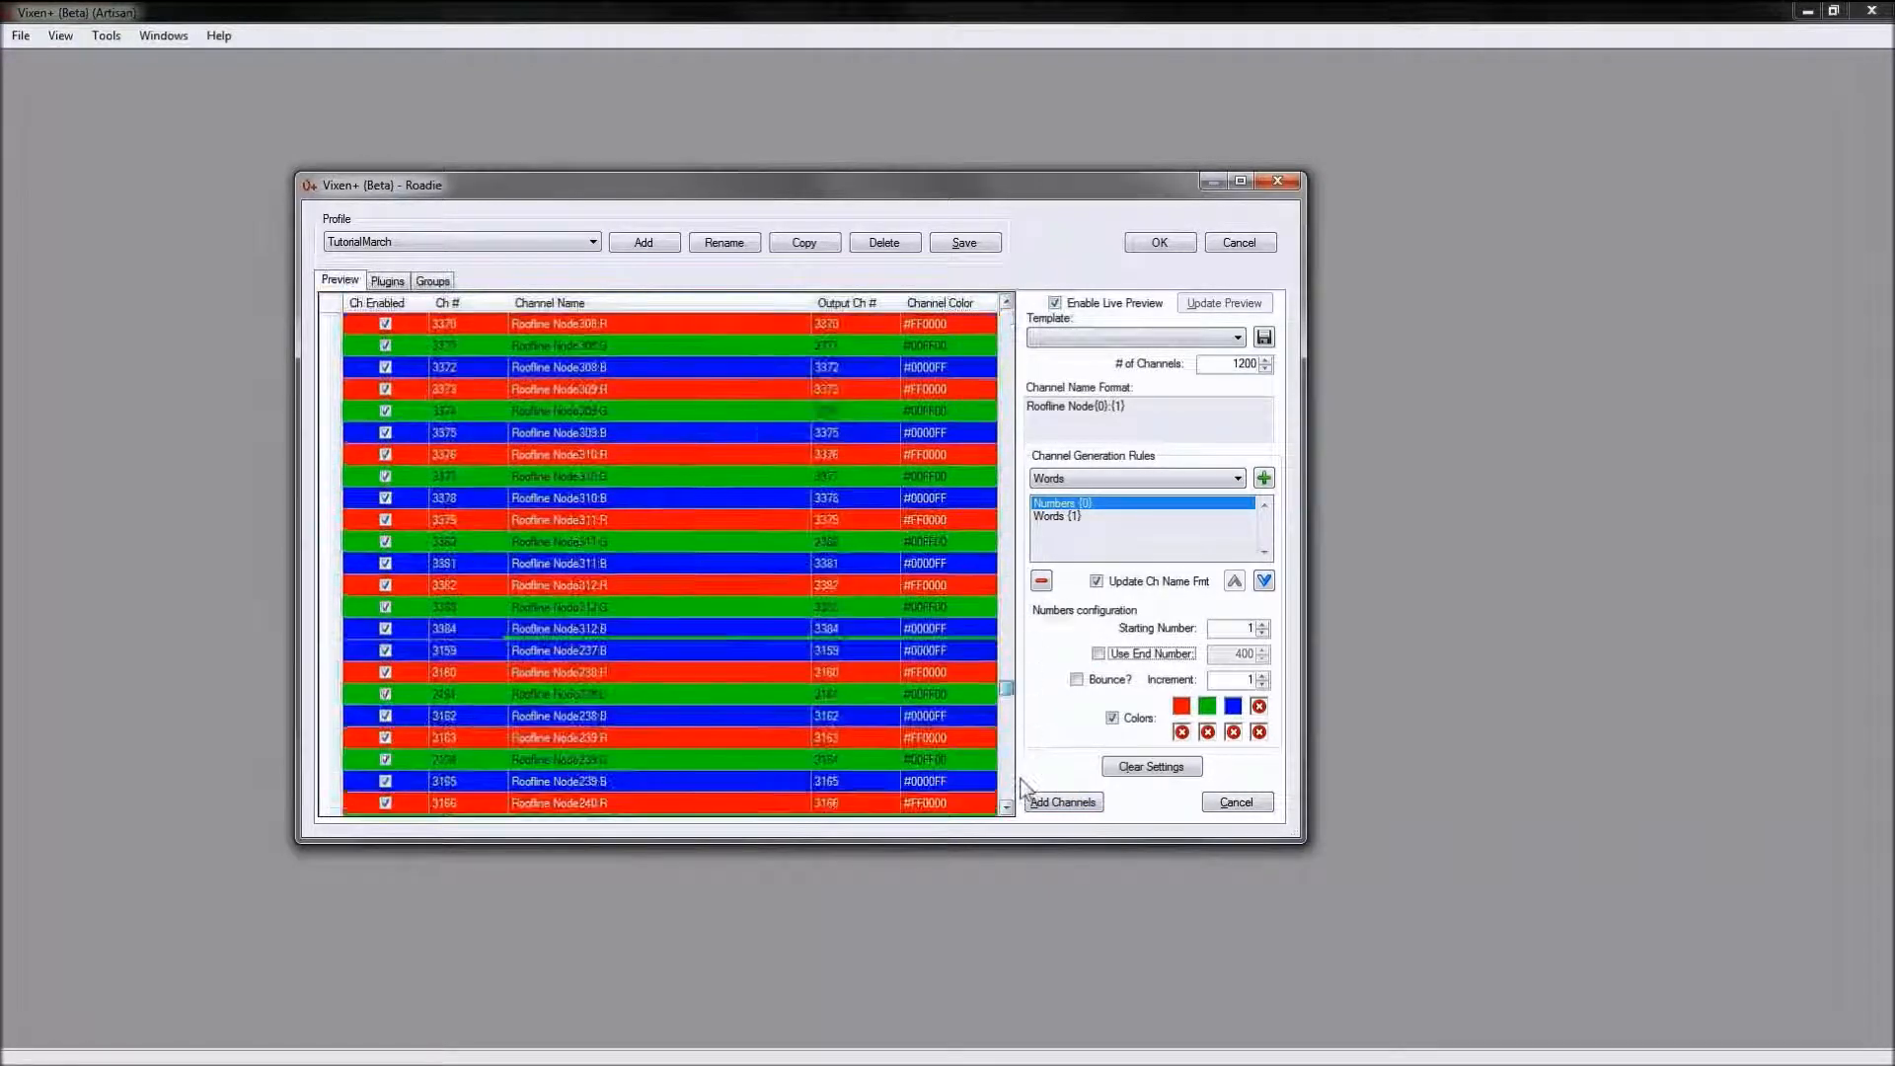
{"action": "left_click", "coordinate": [1059, 803]}
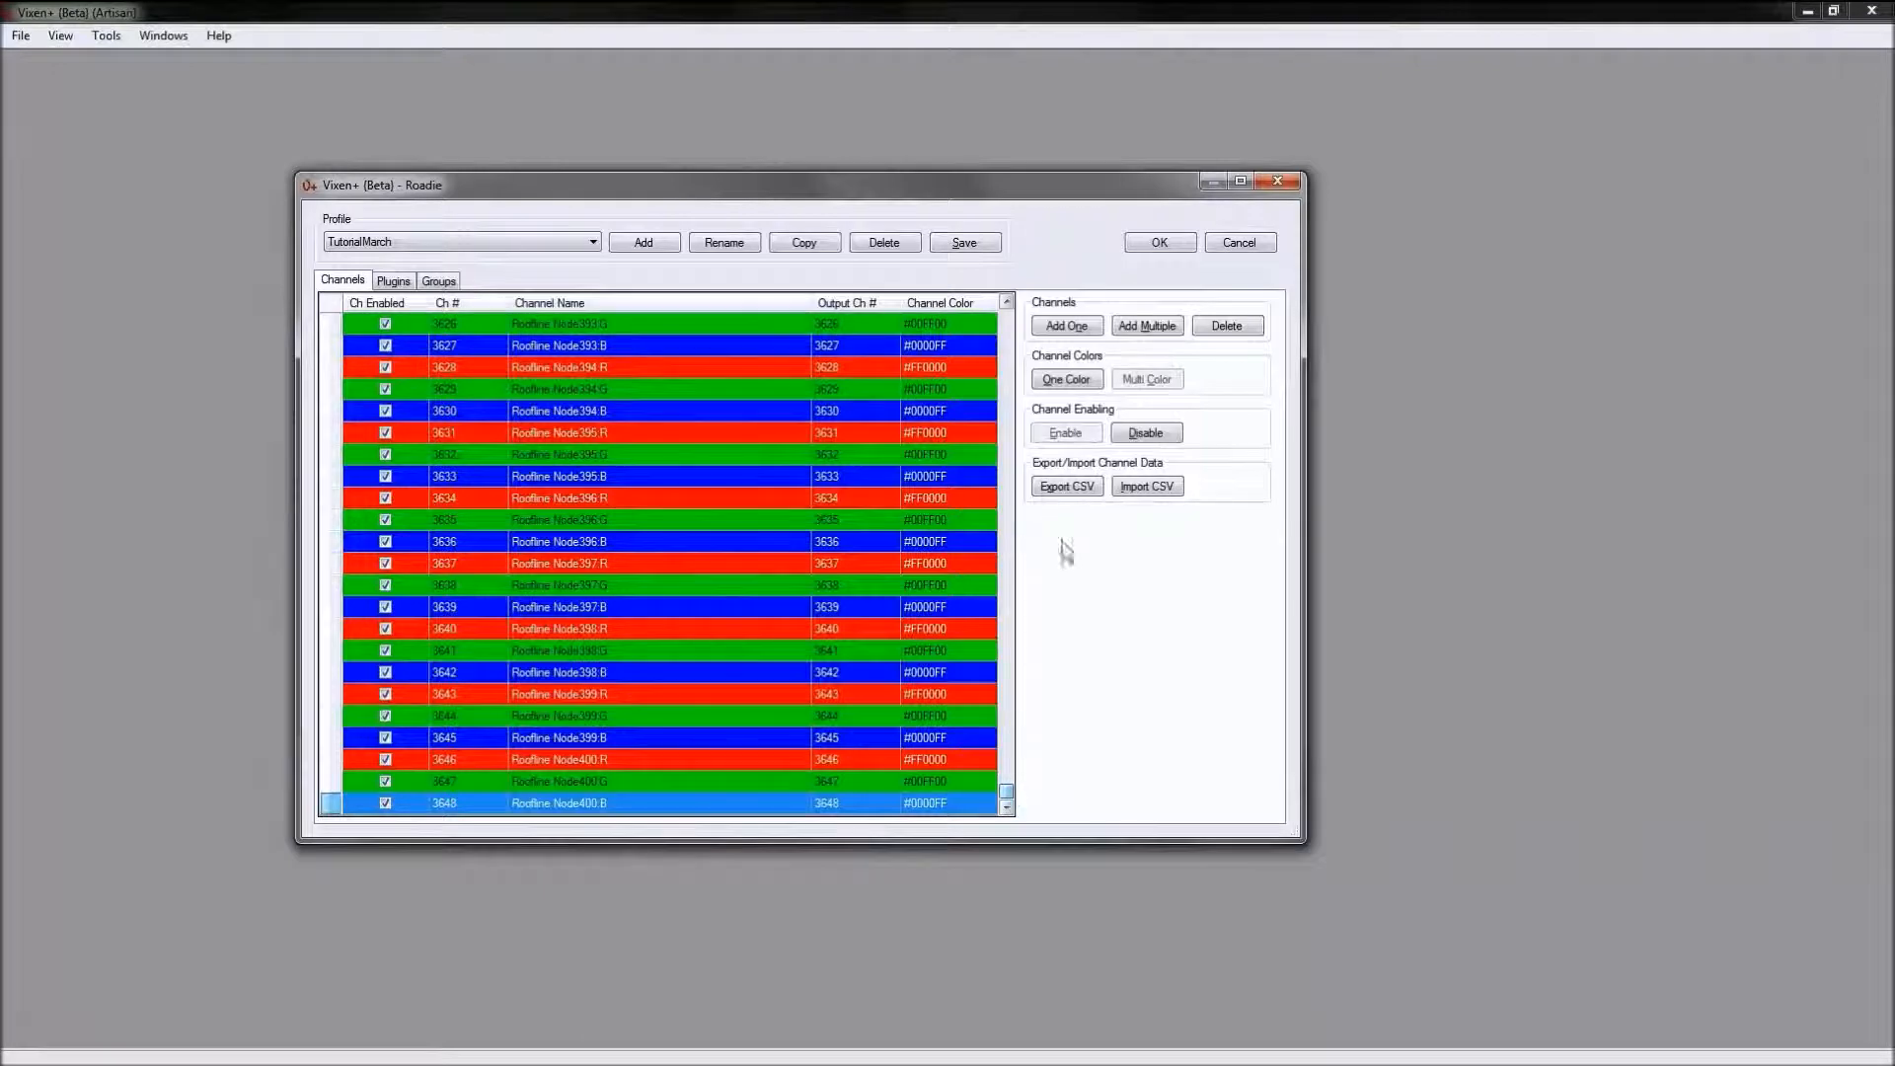
Step: Start another batch of multiple channels with cleared settings
{"action": "left_click", "coordinate": [1150, 327]}
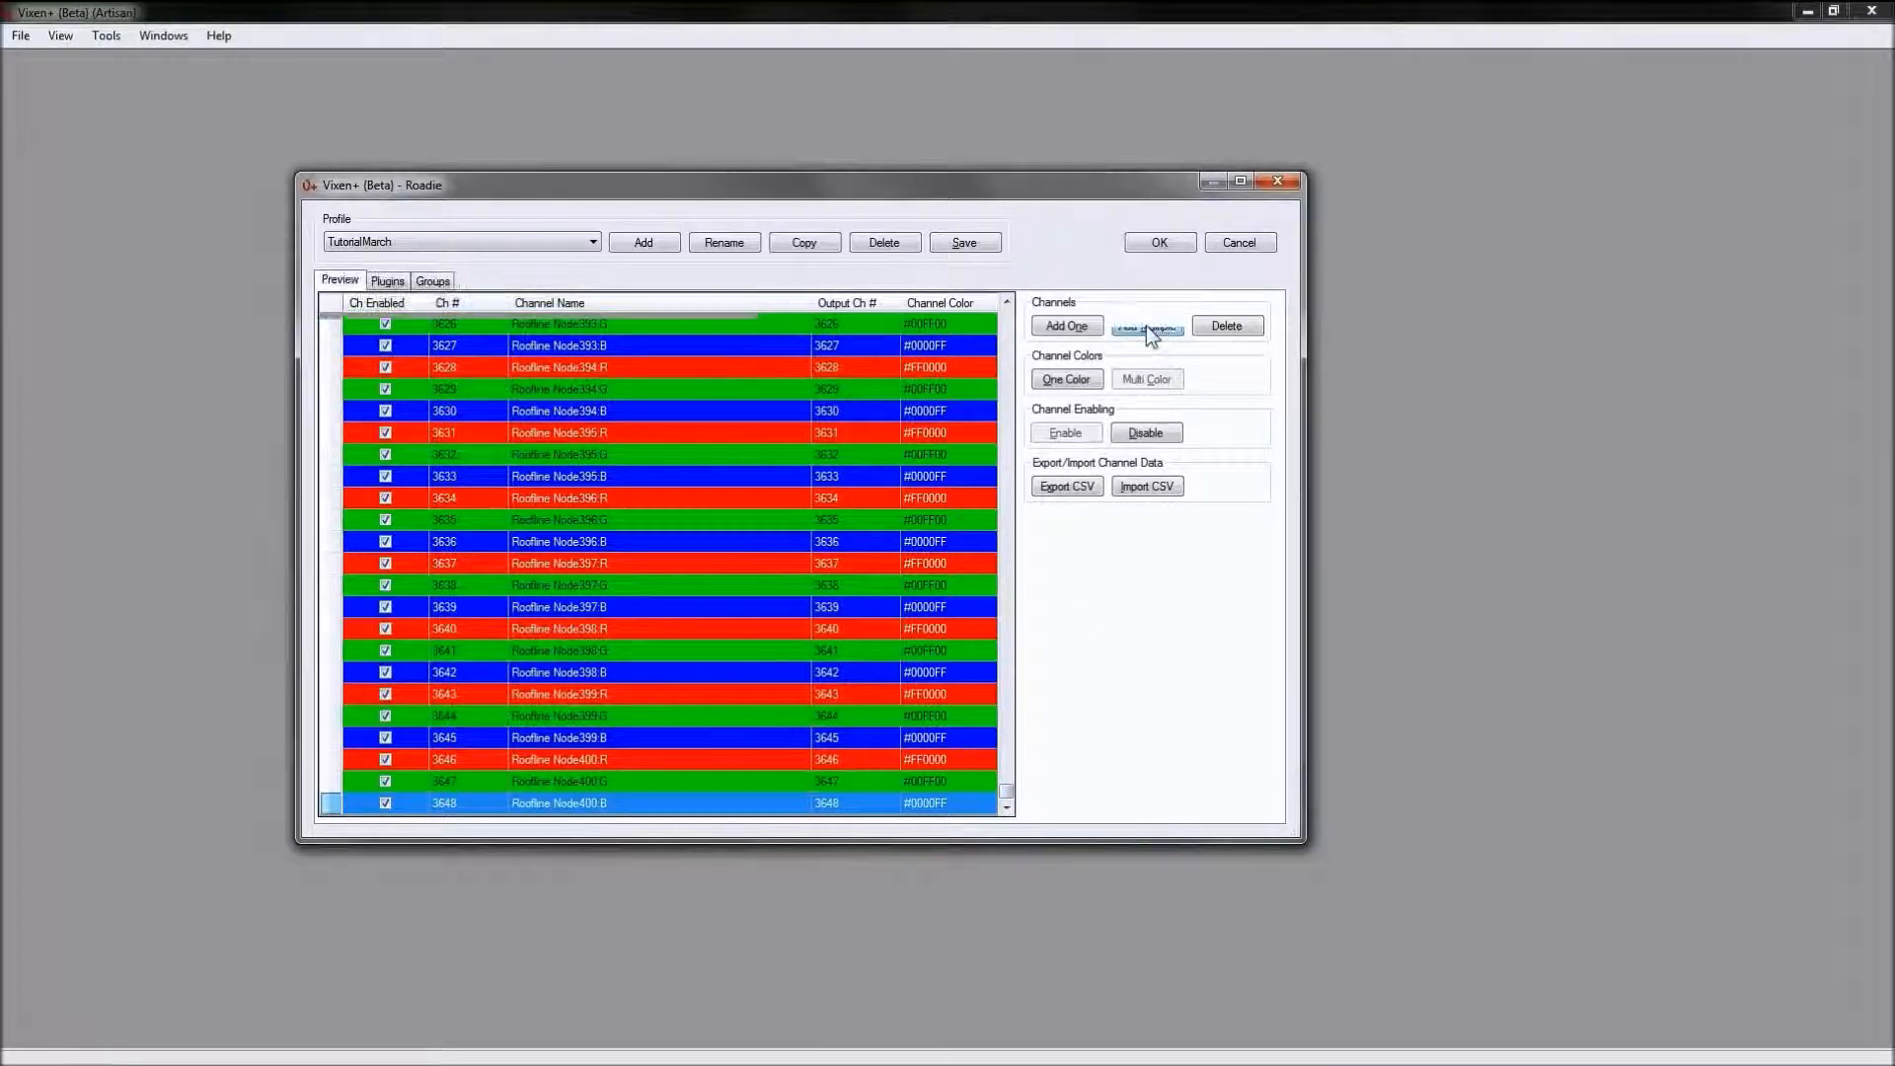
{"action": "left_click", "coordinate": [1150, 766]}
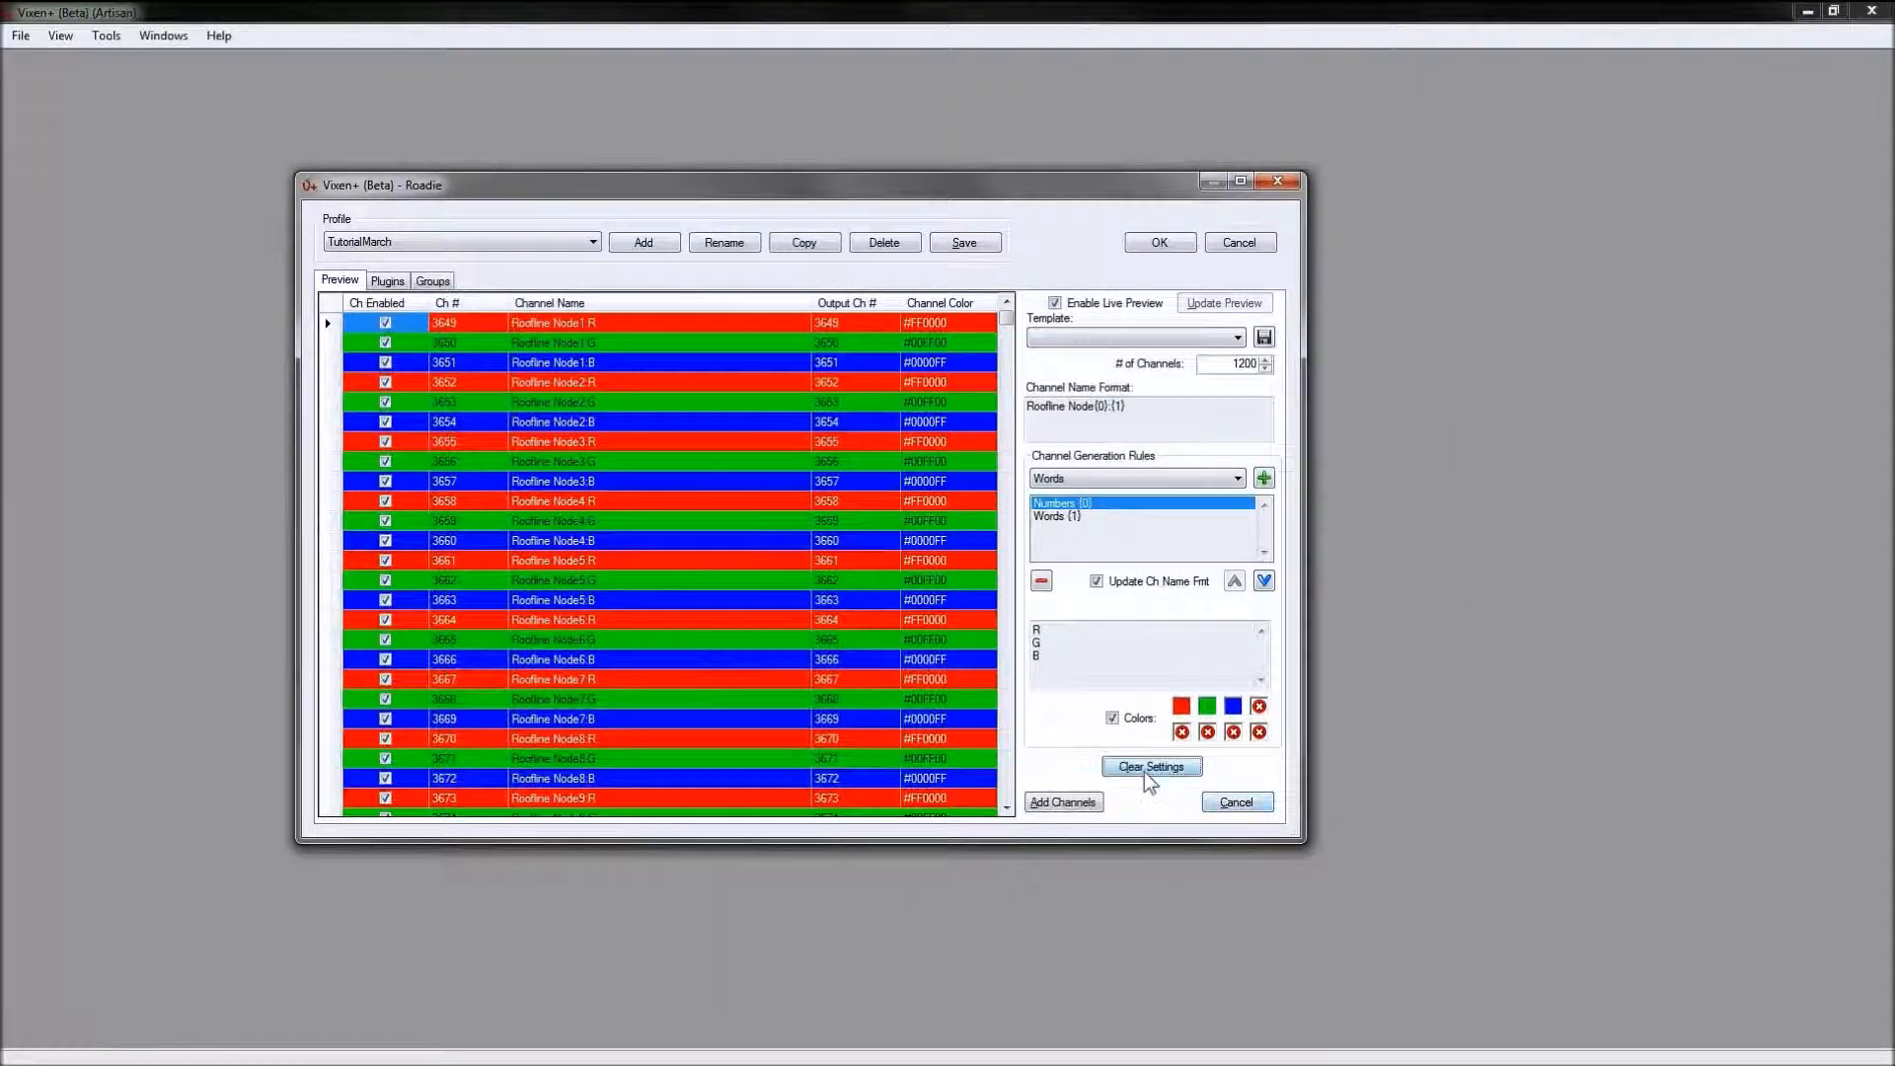
Step: Add a Numbers rule for variable {0} to the empty batch and show its configuration
{"action": "left_click", "coordinate": [1239, 478]}
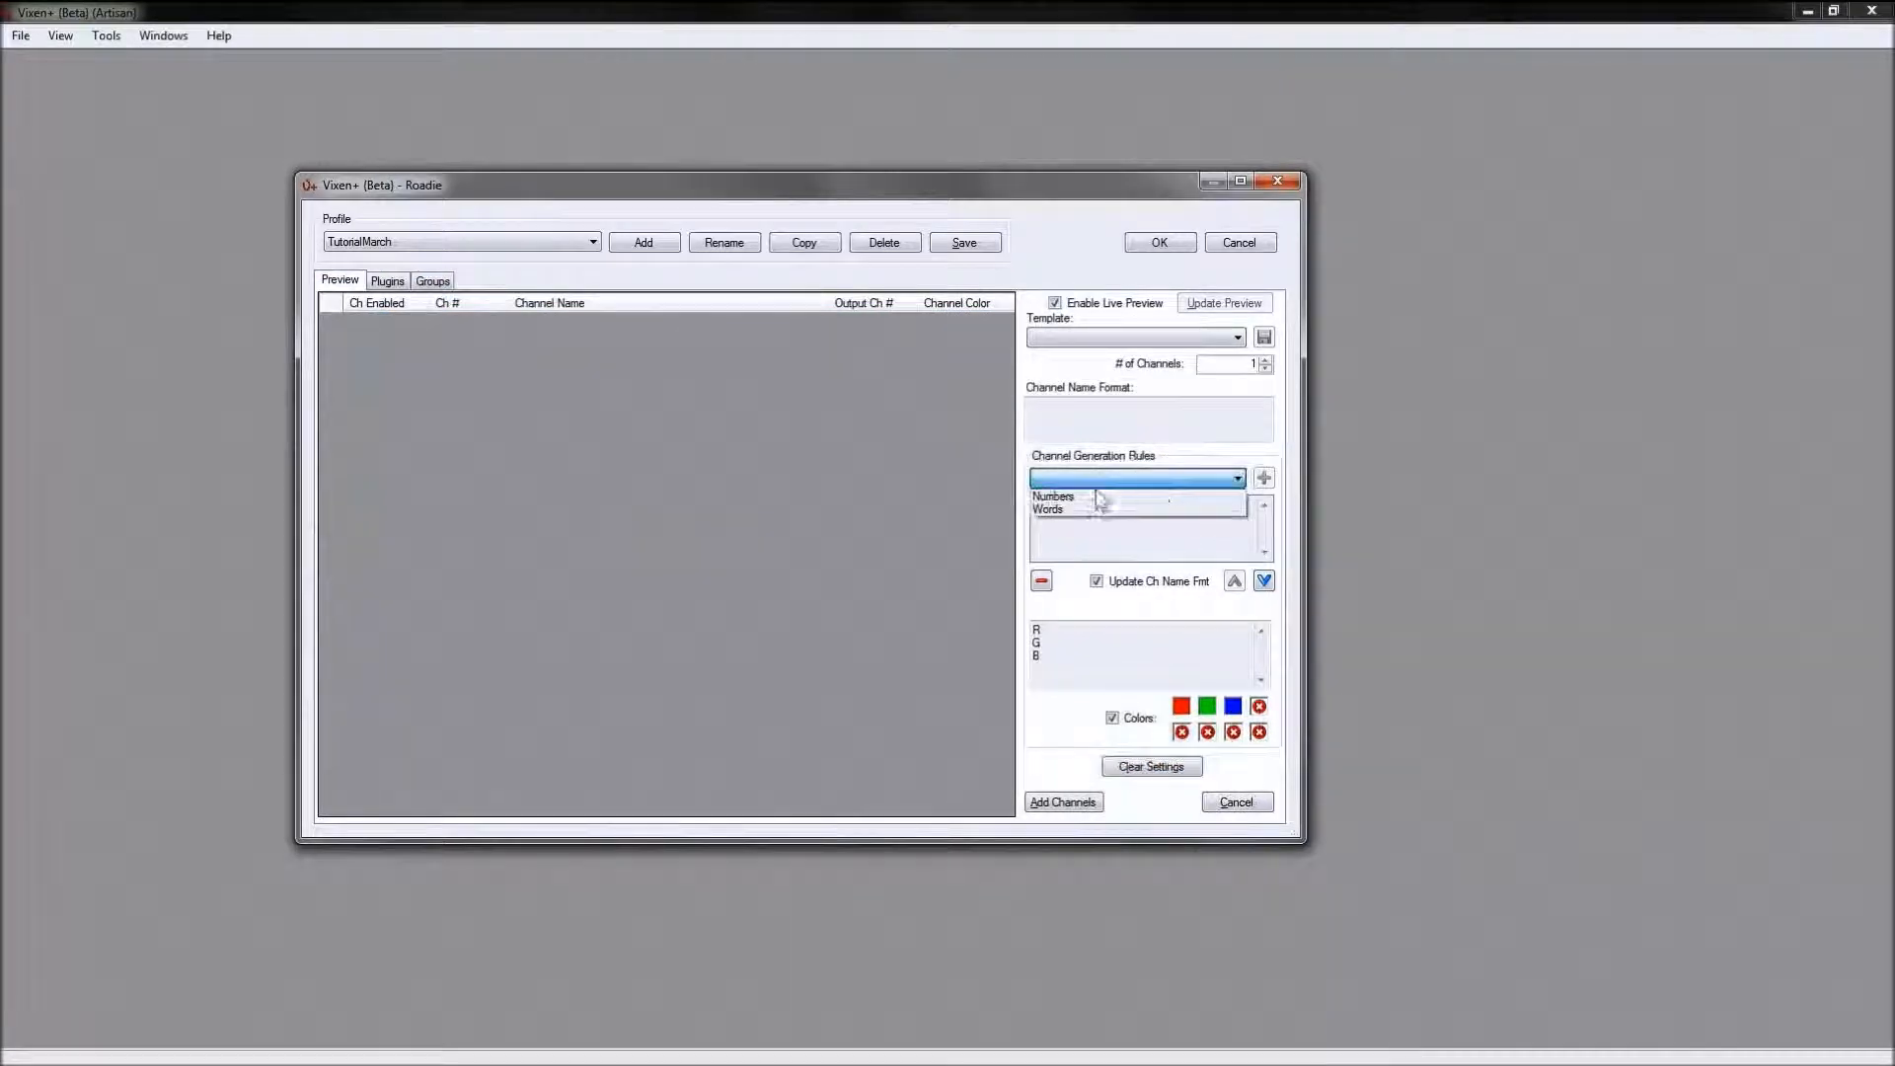
{"action": "left_click", "coordinate": [1086, 506]}
{"action": "left_click", "coordinate": [1264, 477]}
{"action": "left_click", "coordinate": [1057, 505]}
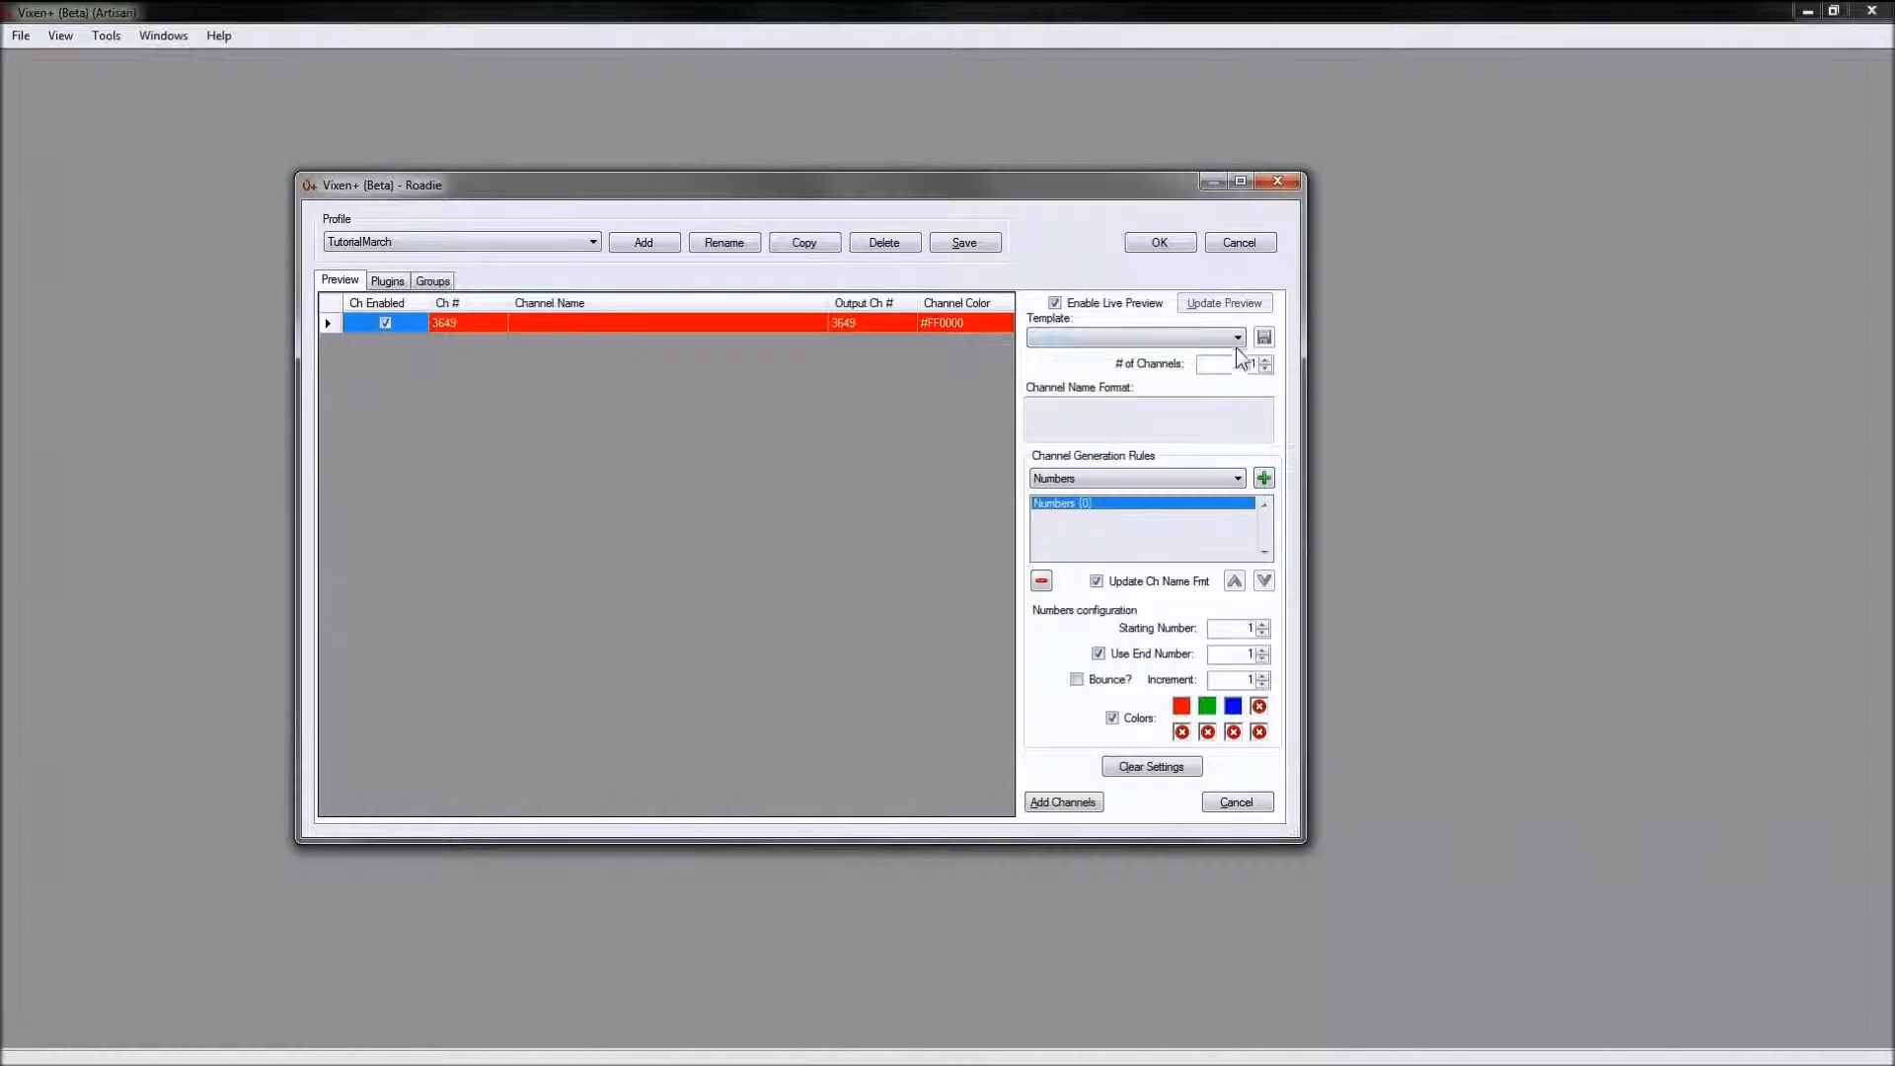
Step: Load the Arches template for the new batch of channels
{"action": "left_click", "coordinate": [1237, 338]}
{"action": "left_click", "coordinate": [1089, 377]}
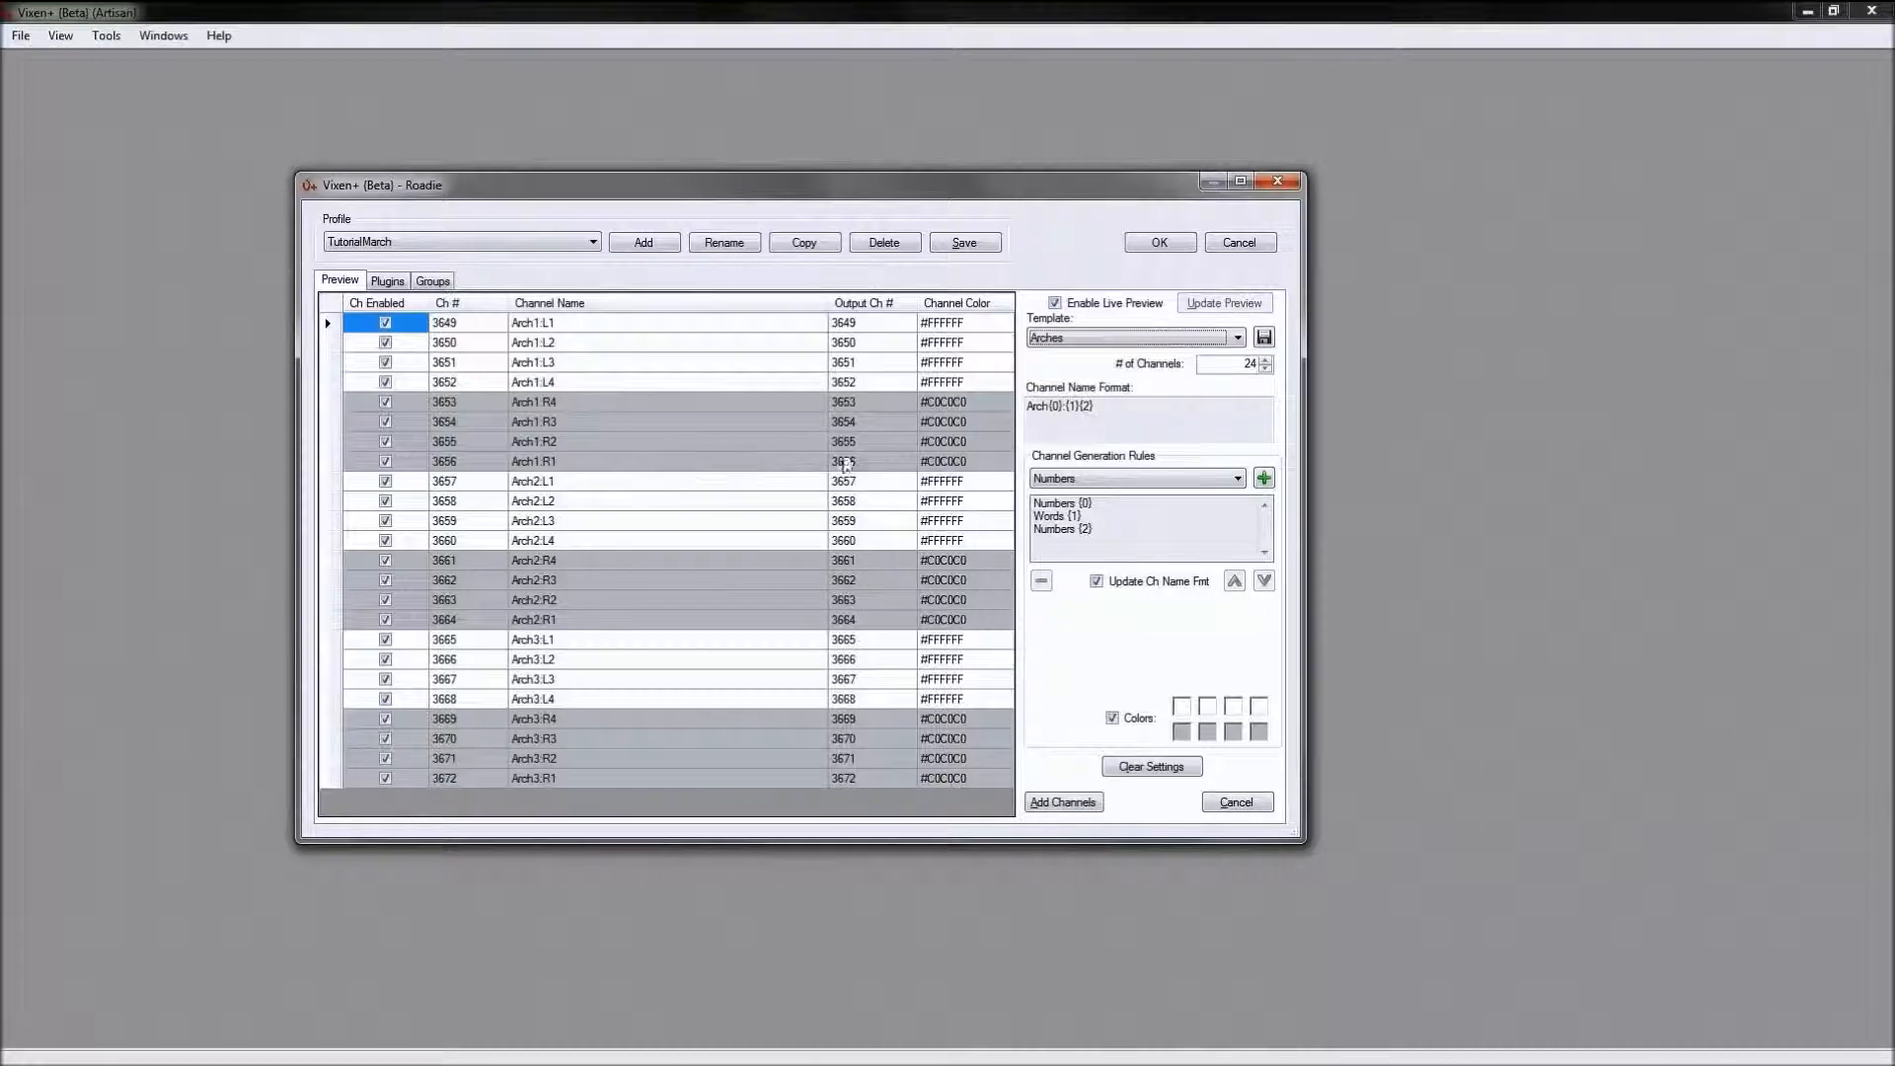
Step: Toggle the bounce option of the Numbers {2} rule off and on again, and add the 24 arch channels to the profile
{"action": "left_click", "coordinate": [1074, 533]}
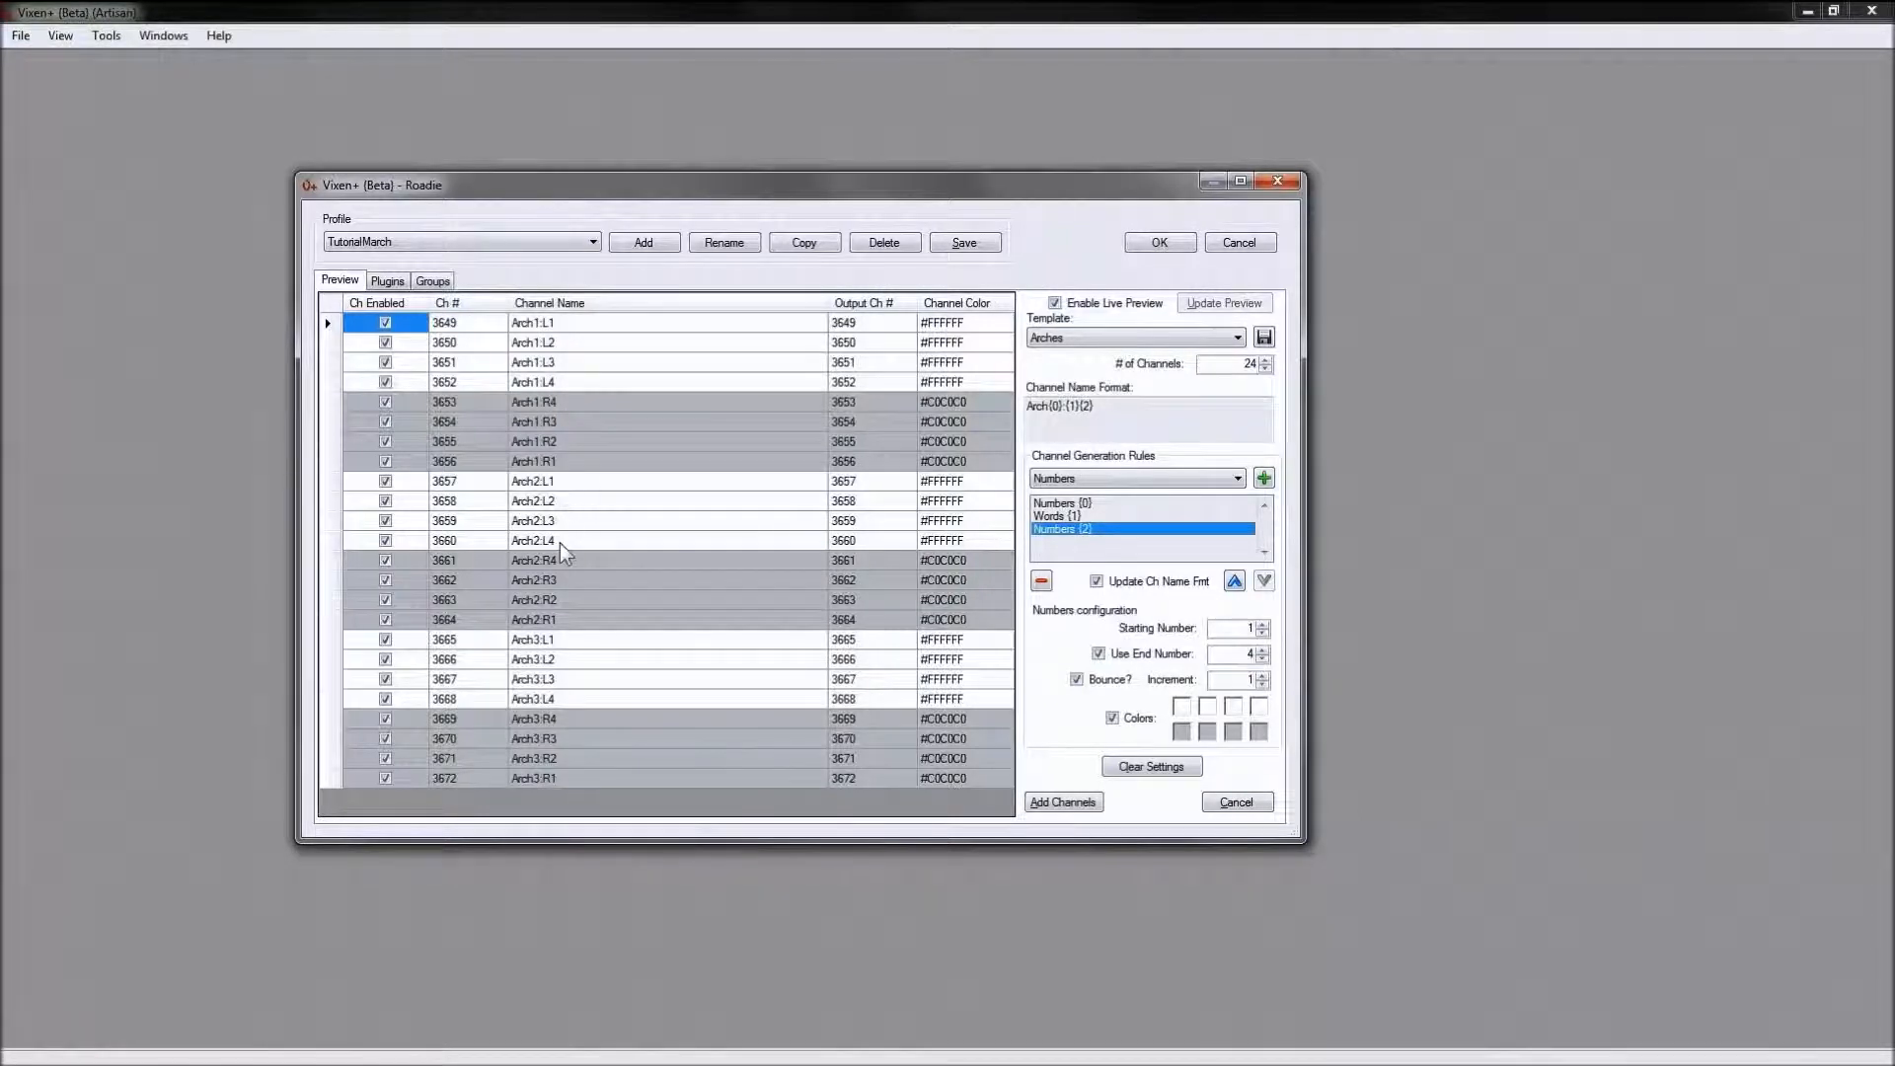
{"action": "left_click", "coordinate": [1080, 681]}
{"action": "left_click", "coordinate": [1077, 679]}
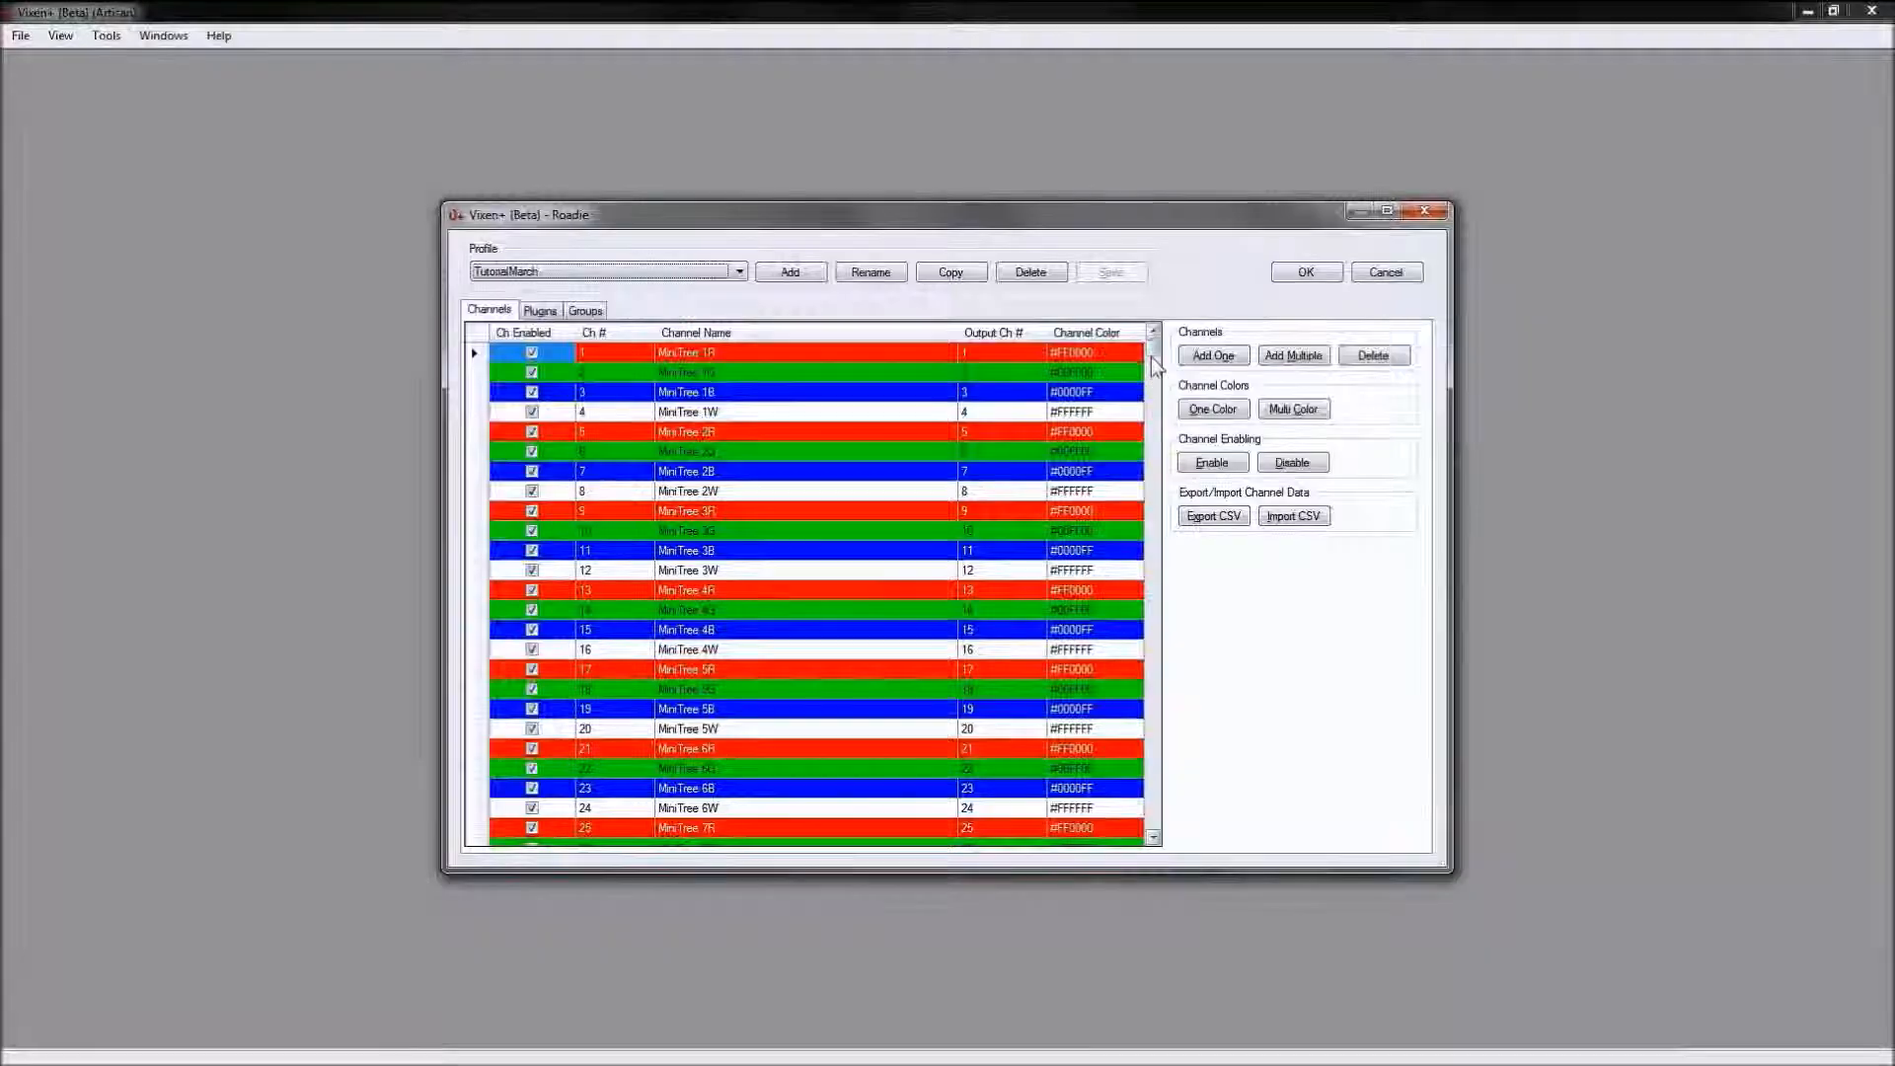
Step: Look through the profile's channel list down to the last arch channels, and locate where the mini tree channels end and the mega tree begins
{"action": "left_click_drag", "start_coordinate": [1153, 351], "coordinate": [1155, 857]}
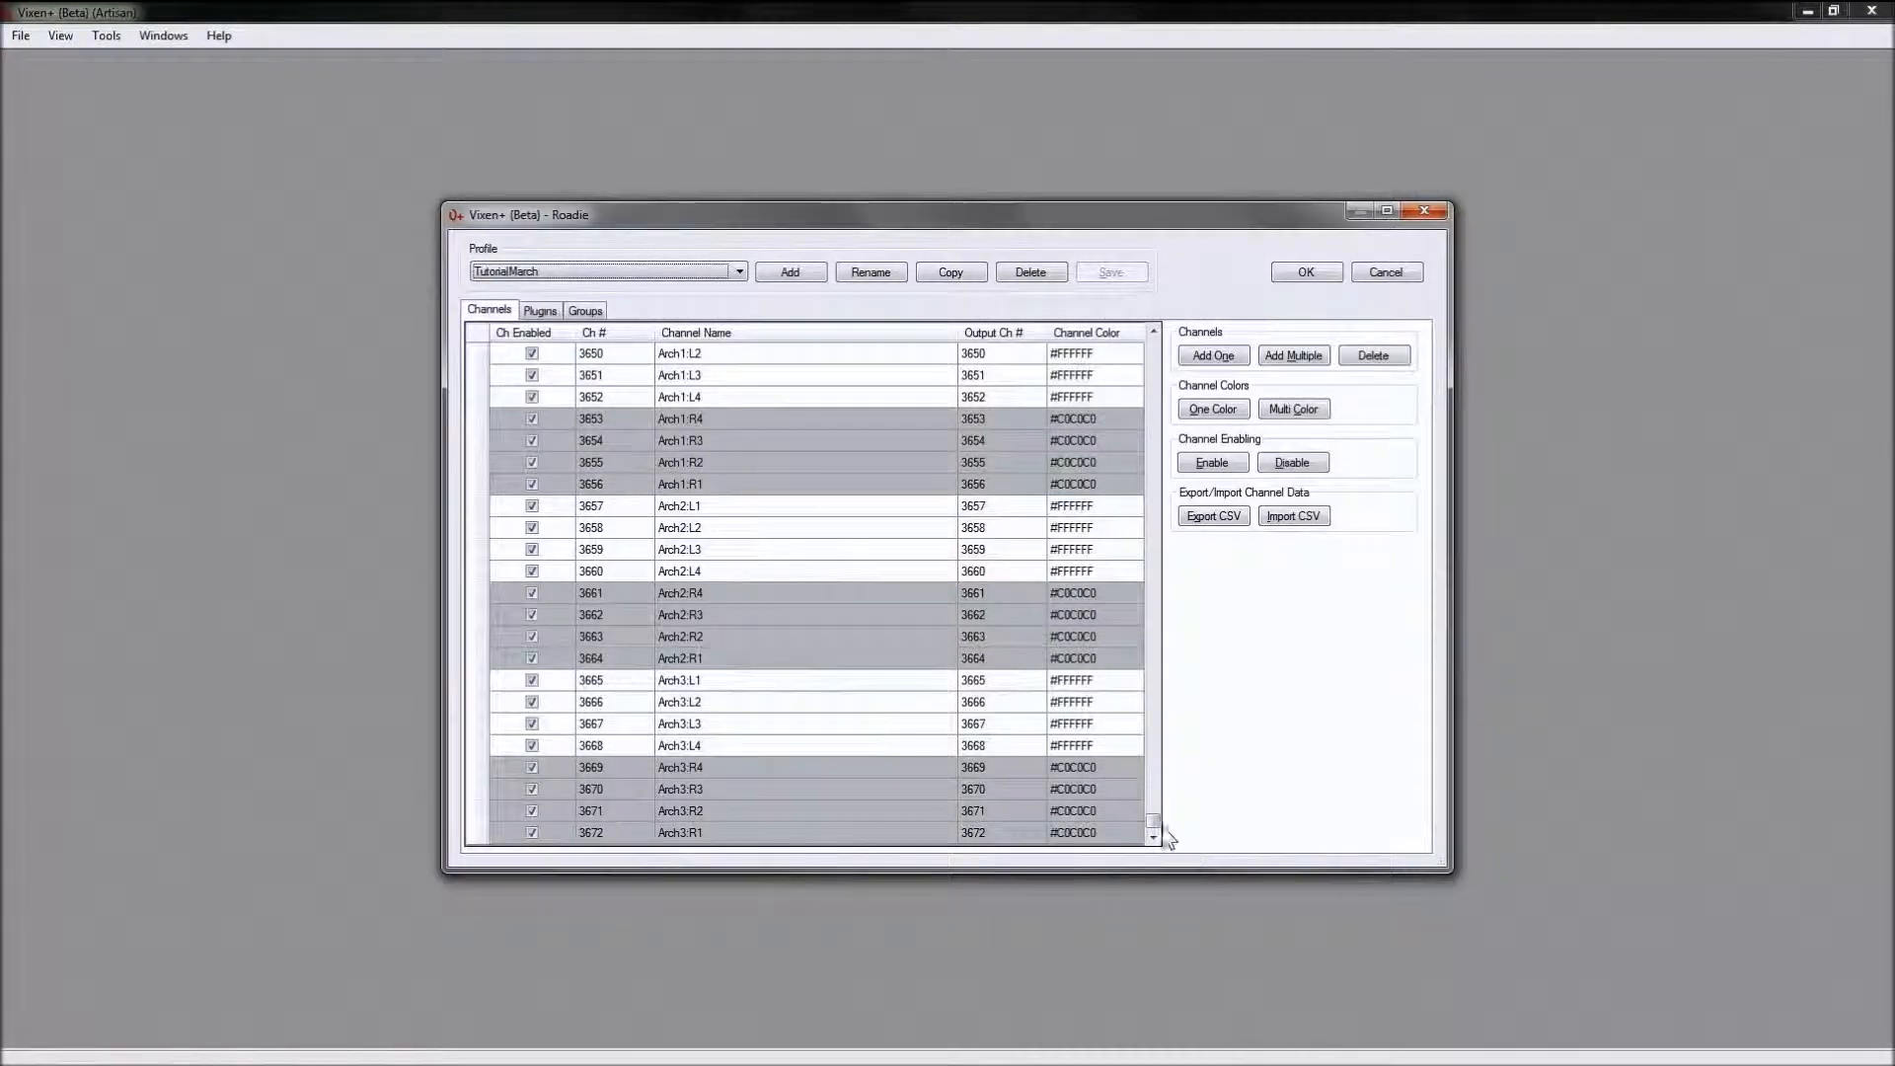
{"action": "left_click_drag", "start_coordinate": [1155, 823], "coordinate": [1182, 323]}
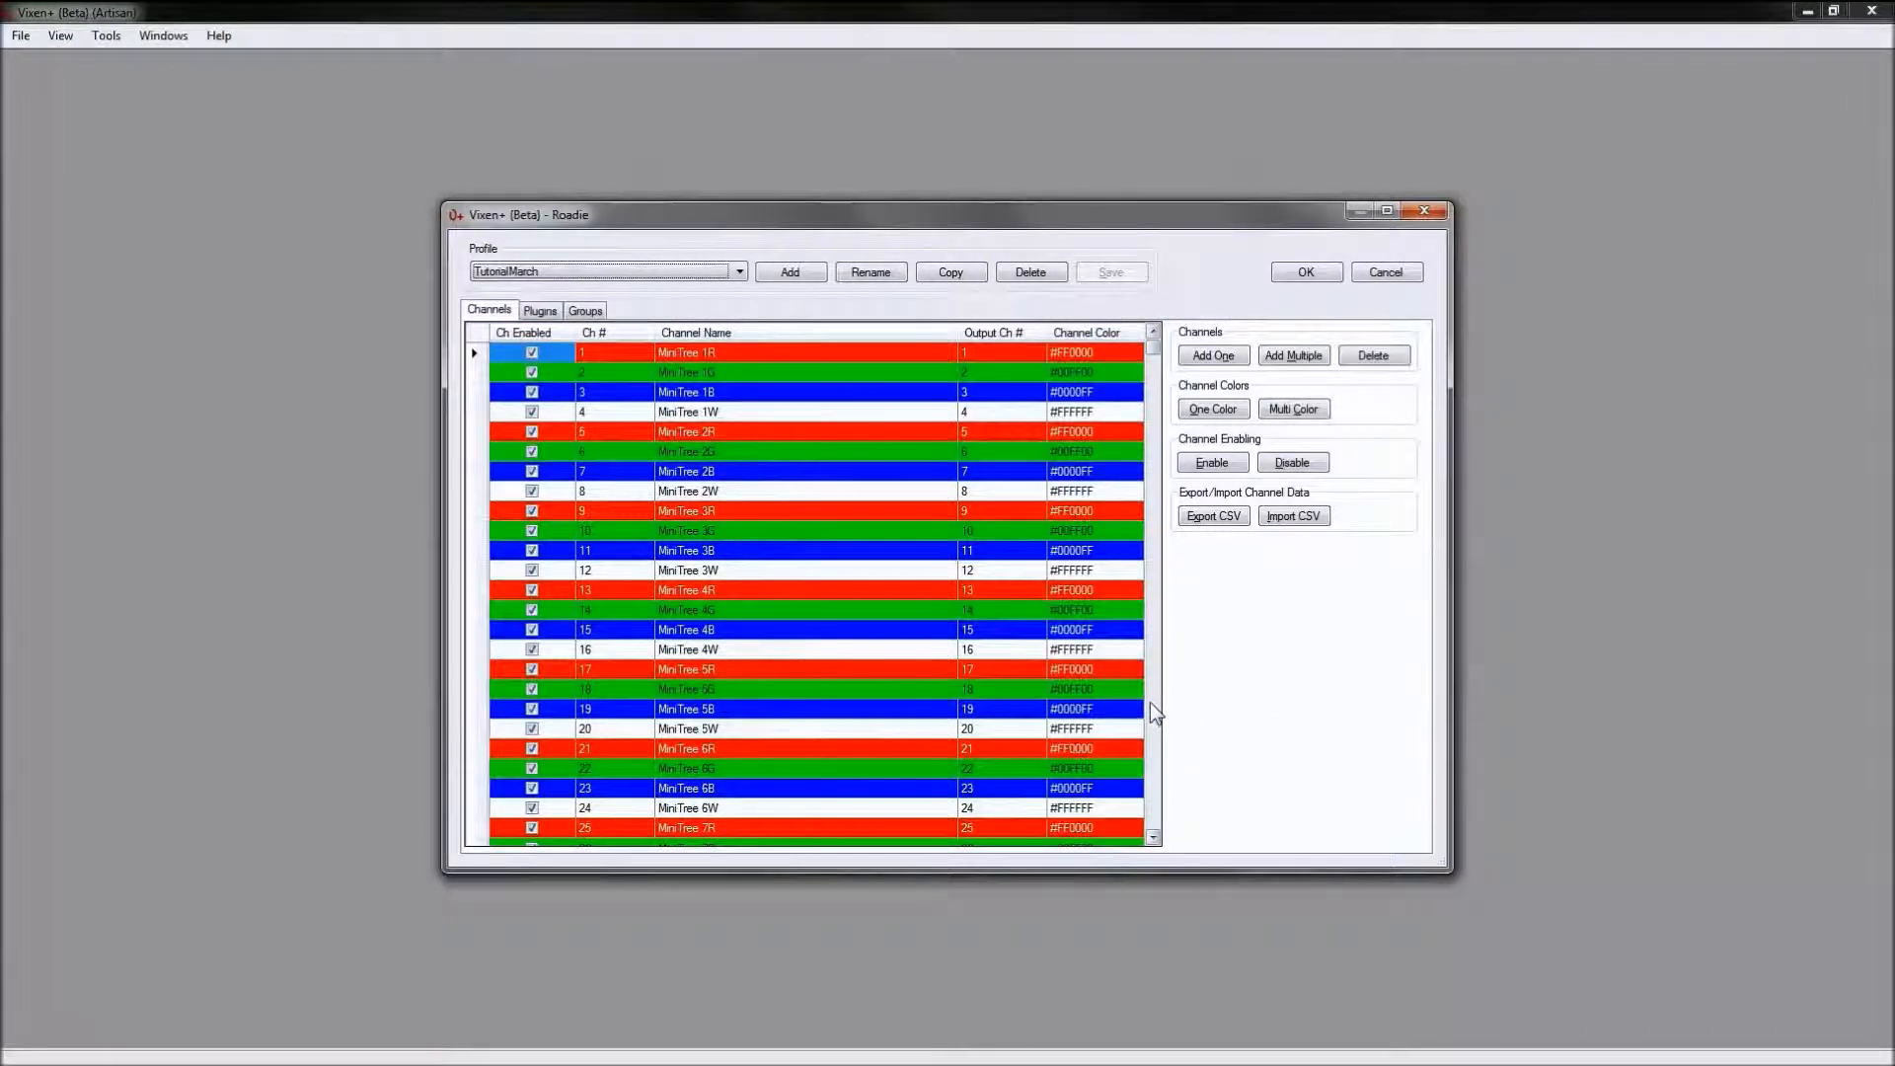
{"action": "left_click", "coordinate": [1153, 825]}
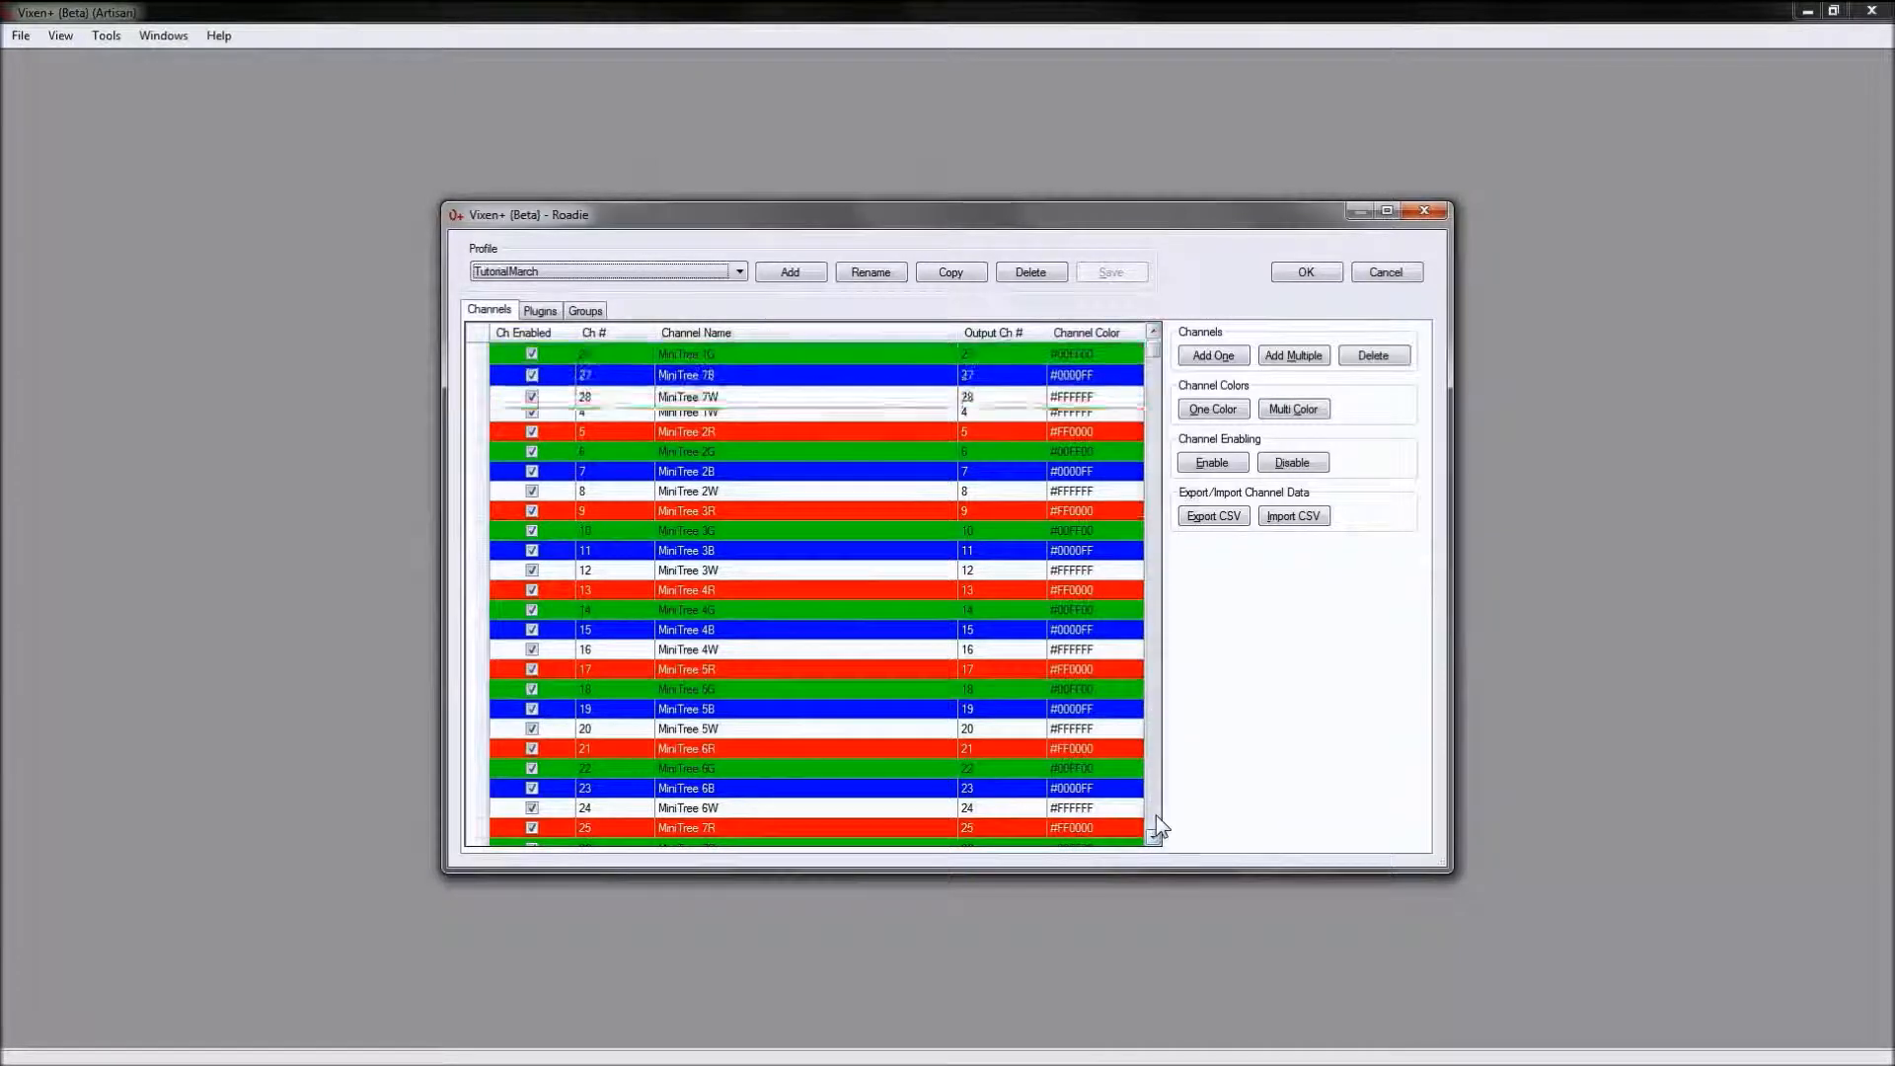
{"action": "left_click", "coordinate": [1155, 819]}
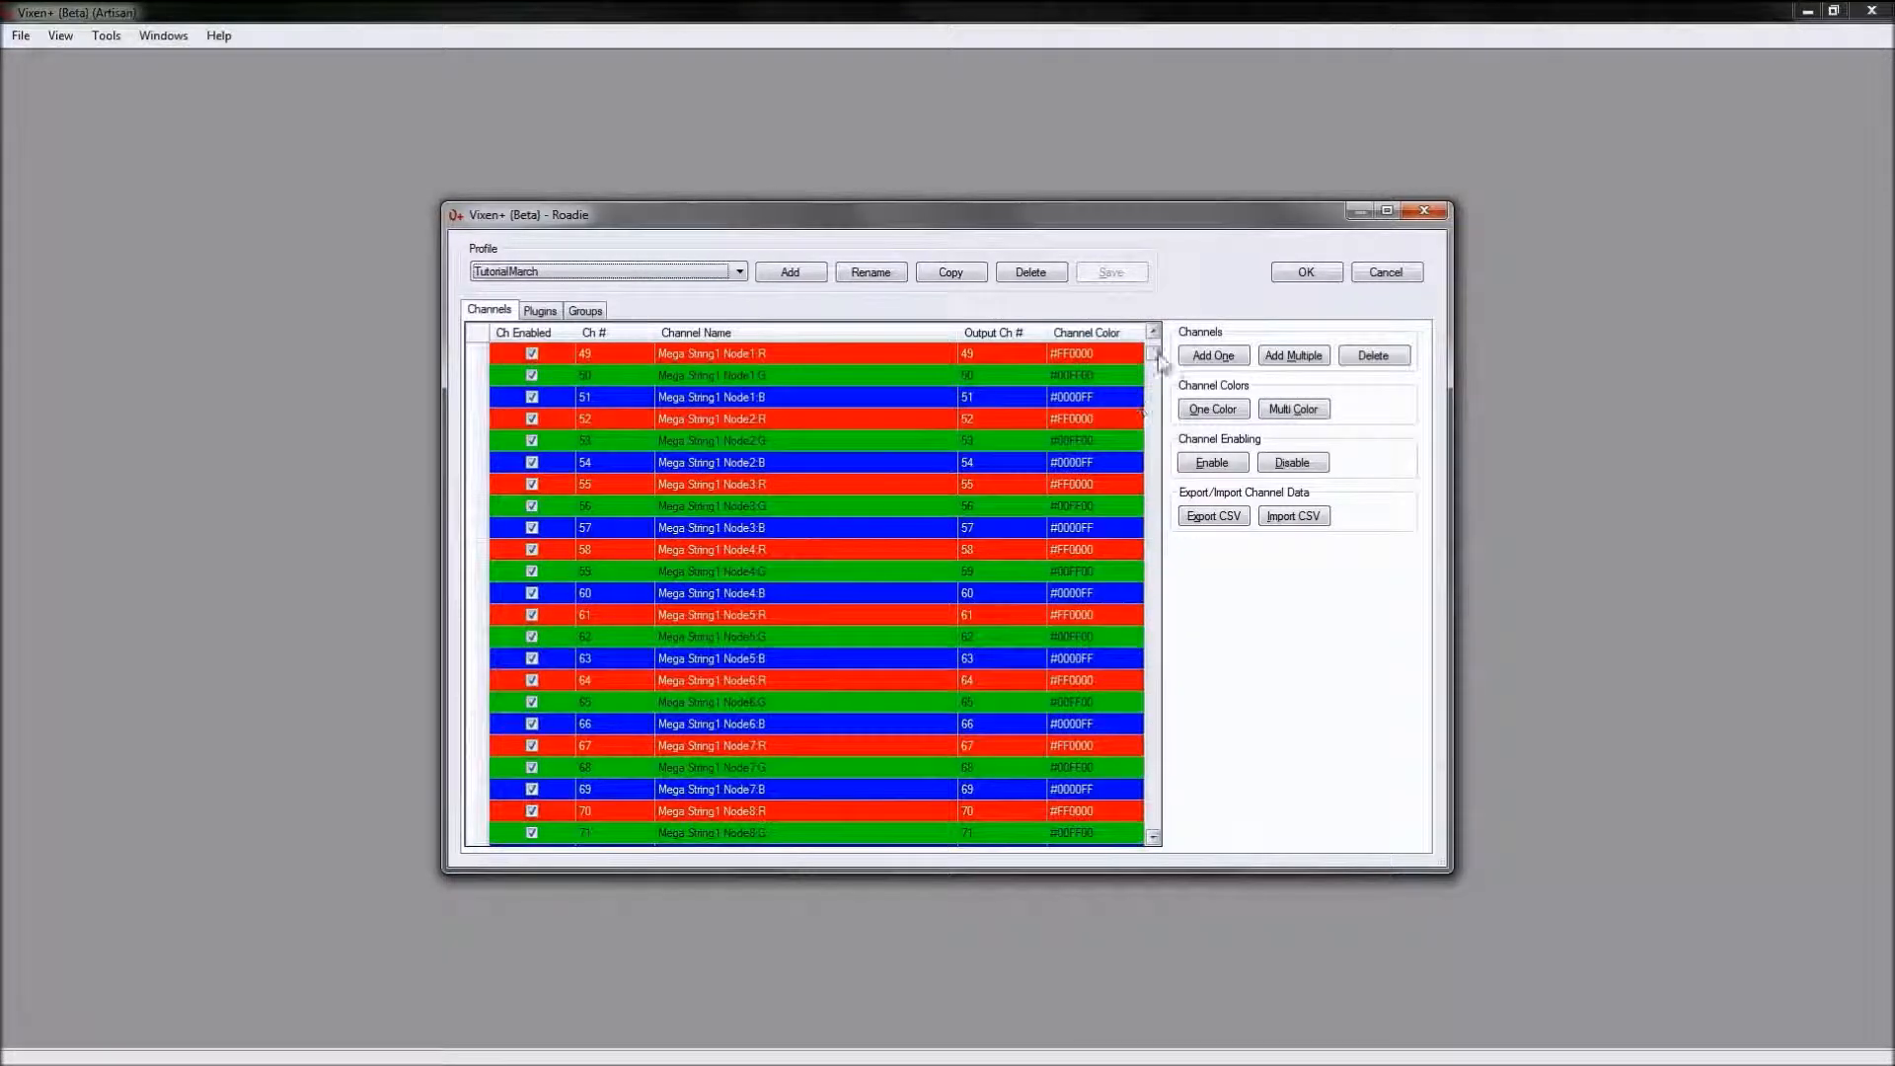
{"action": "left_click", "coordinate": [1154, 333]}
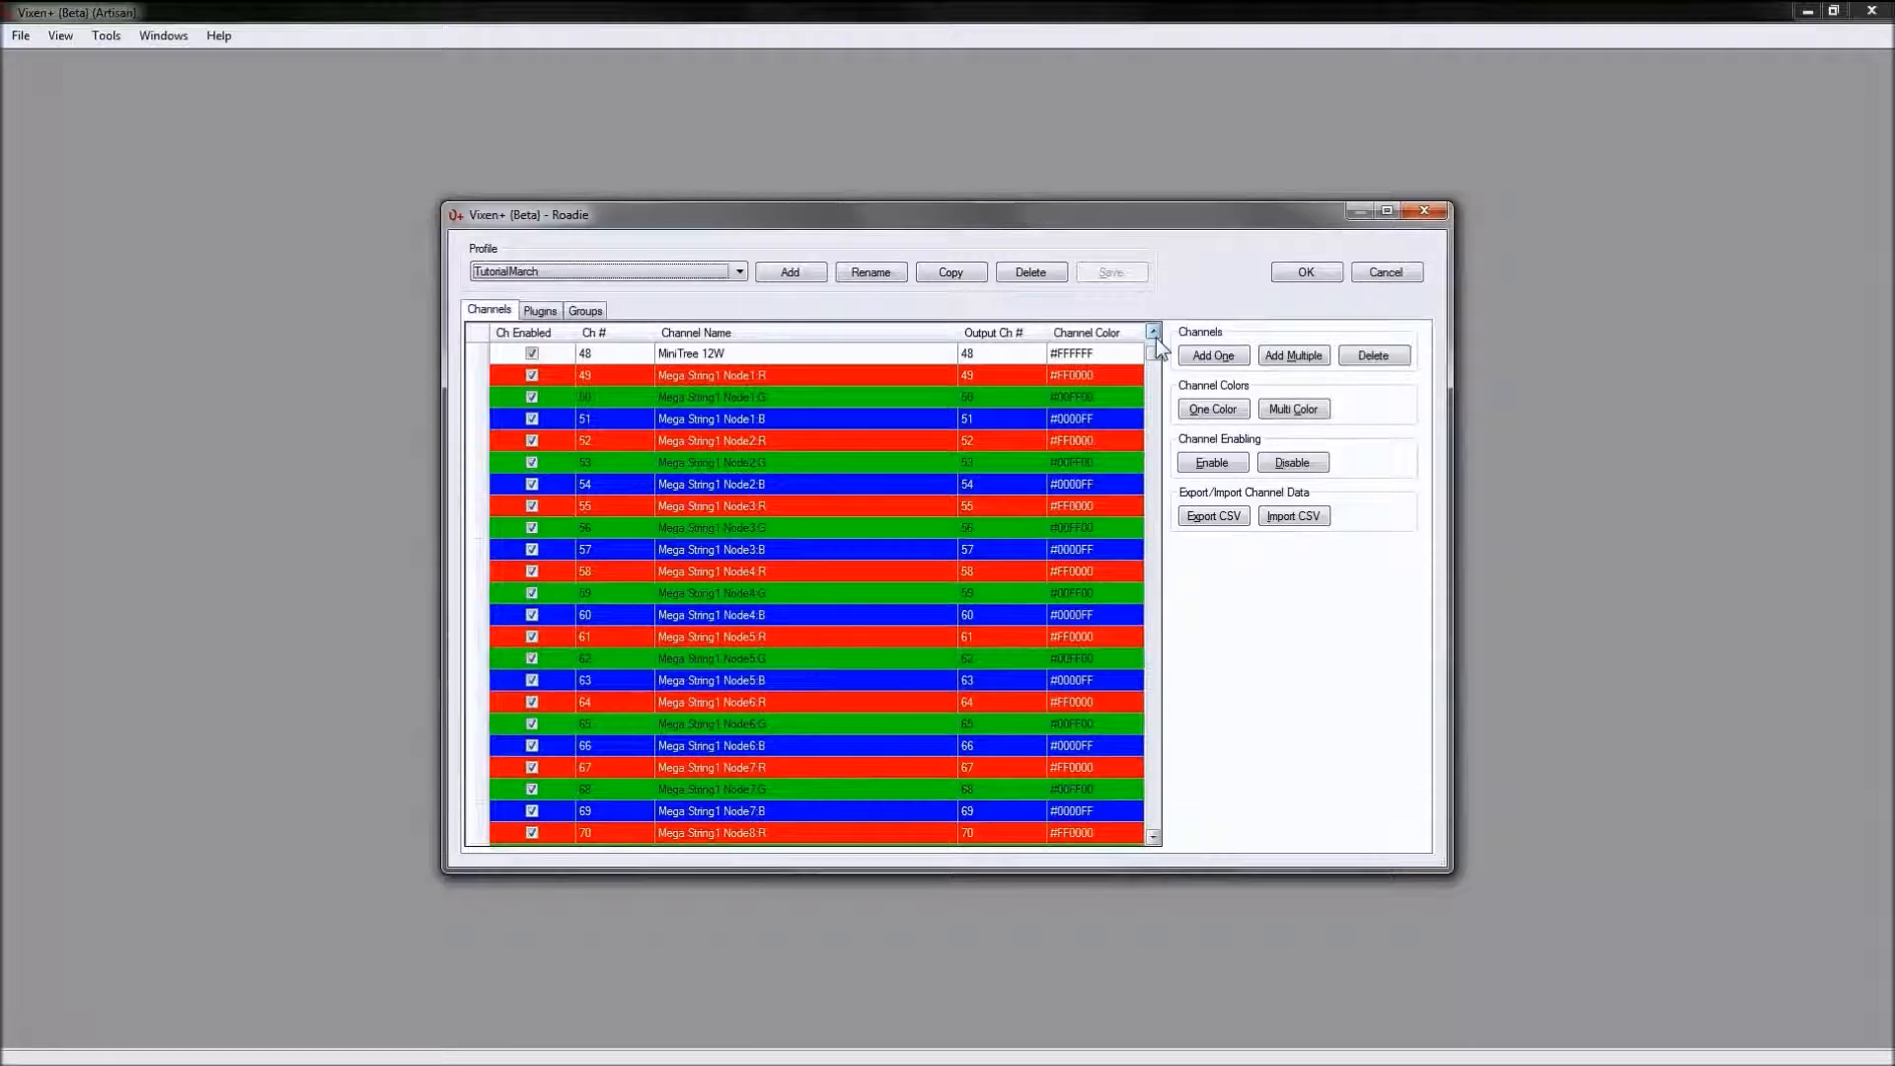
Step: Move all arch channels, Arch1:L1 through Arch3:R1, up the channel list to directly after MiniTree 12W
{"action": "left_click_drag", "start_coordinate": [1153, 351], "coordinate": [1188, 847]}
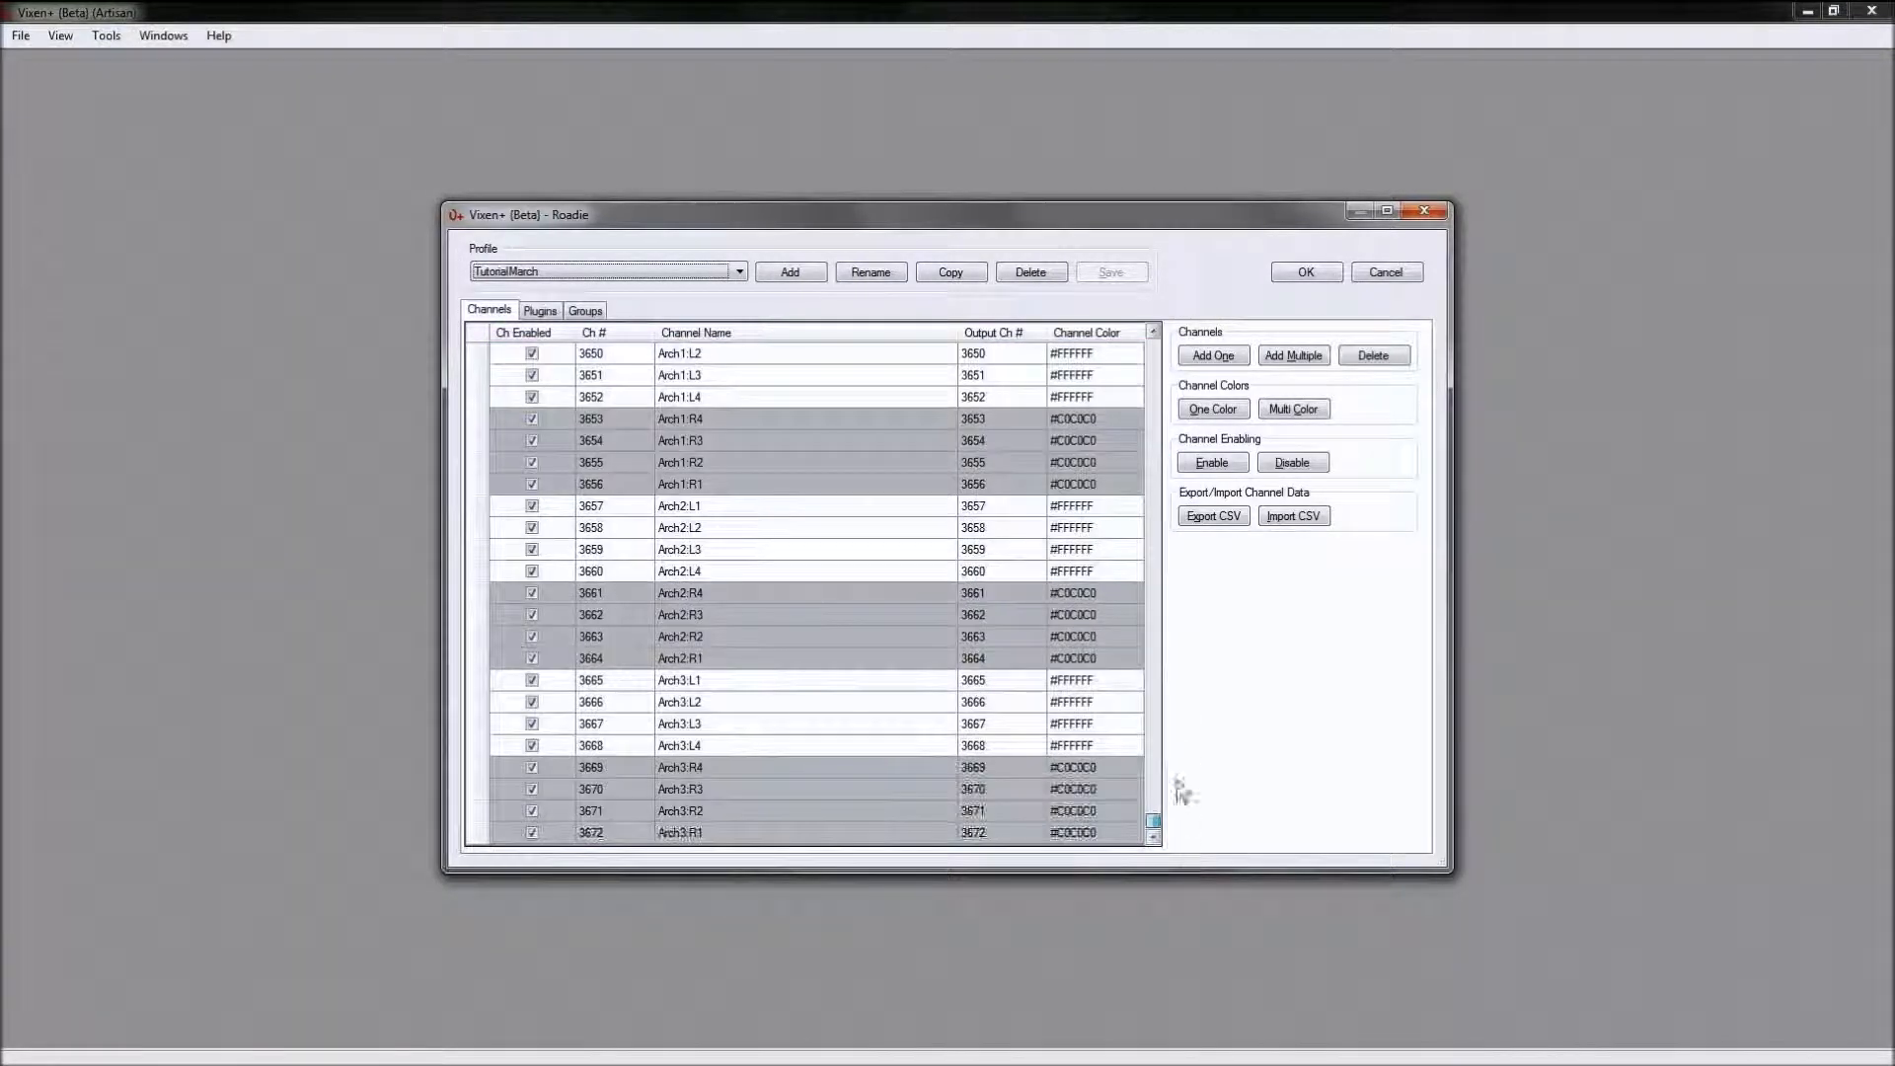
{"action": "scroll", "coordinate": [986, 384], "scroll_direction": "up", "scroll_amount": 1}
{"action": "left_click", "coordinate": [839, 398]}
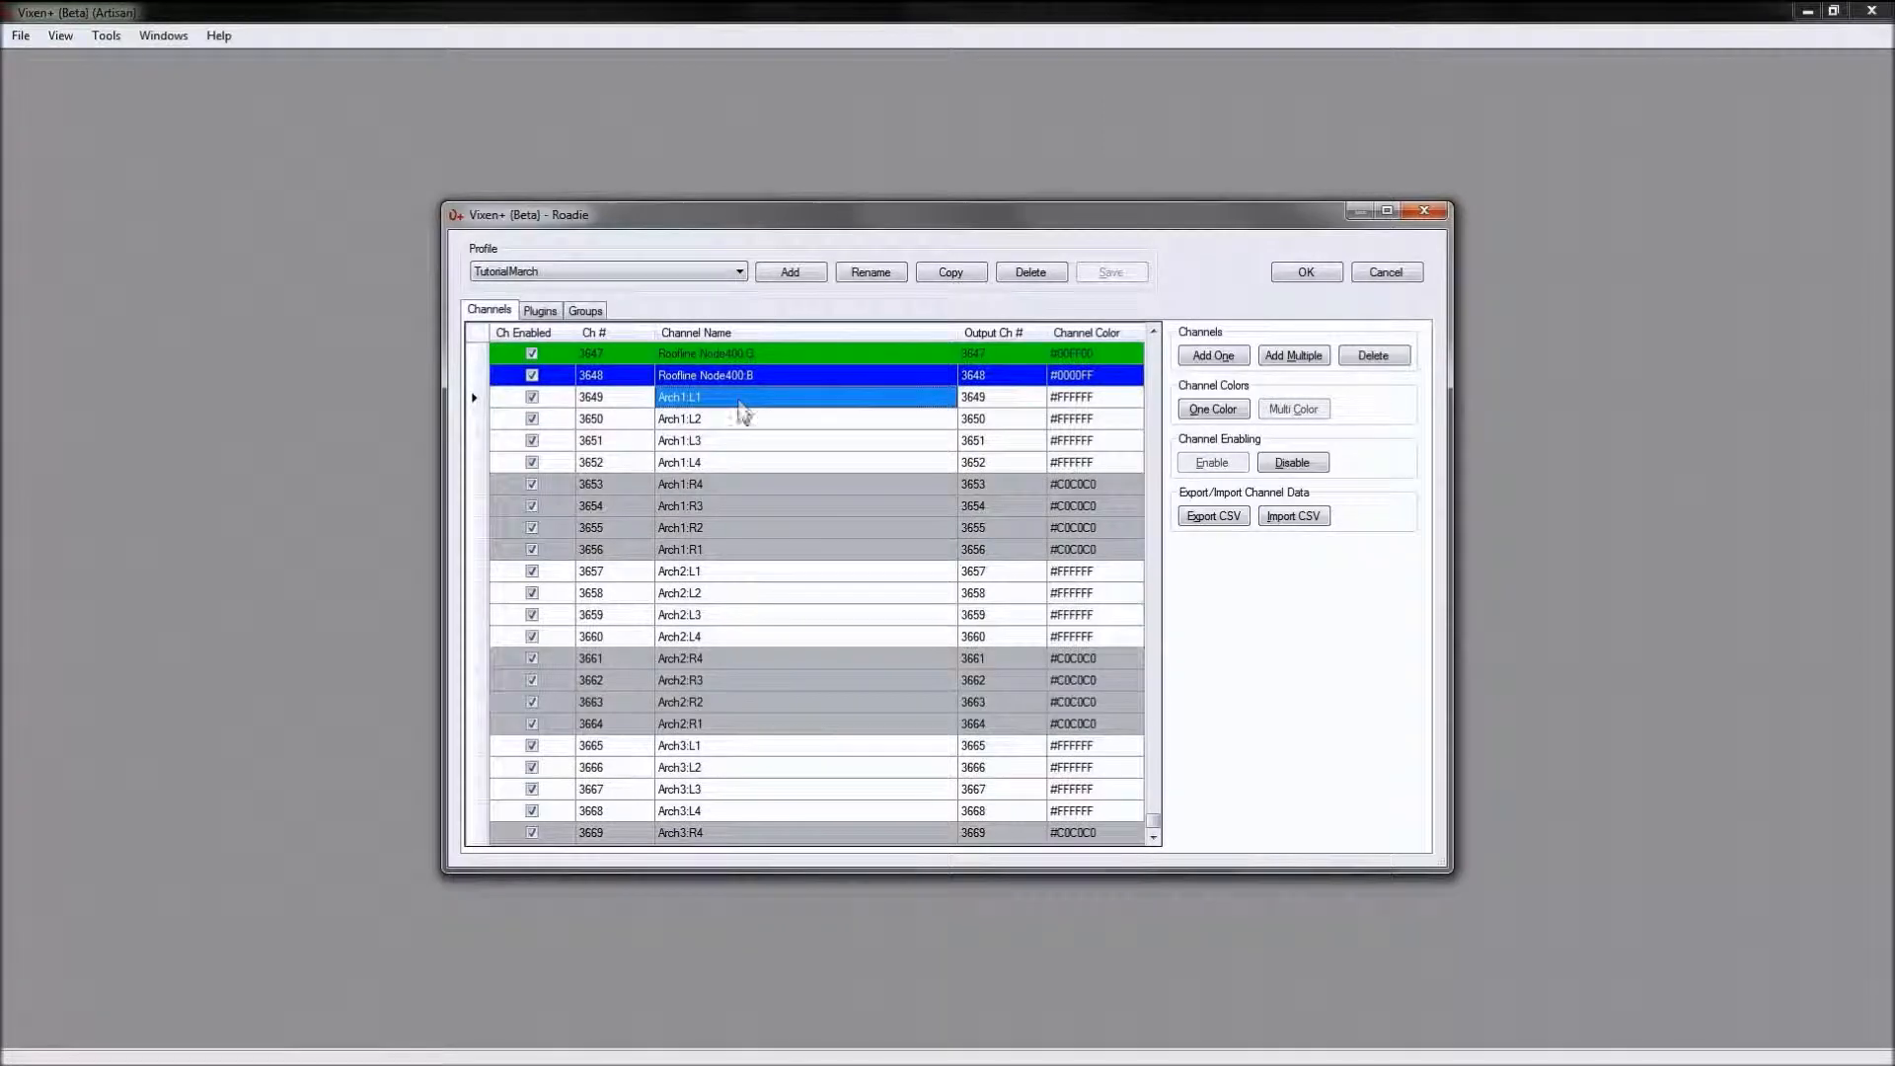
{"action": "scroll", "coordinate": [787, 577], "scroll_direction": "down", "scroll_amount": 1}
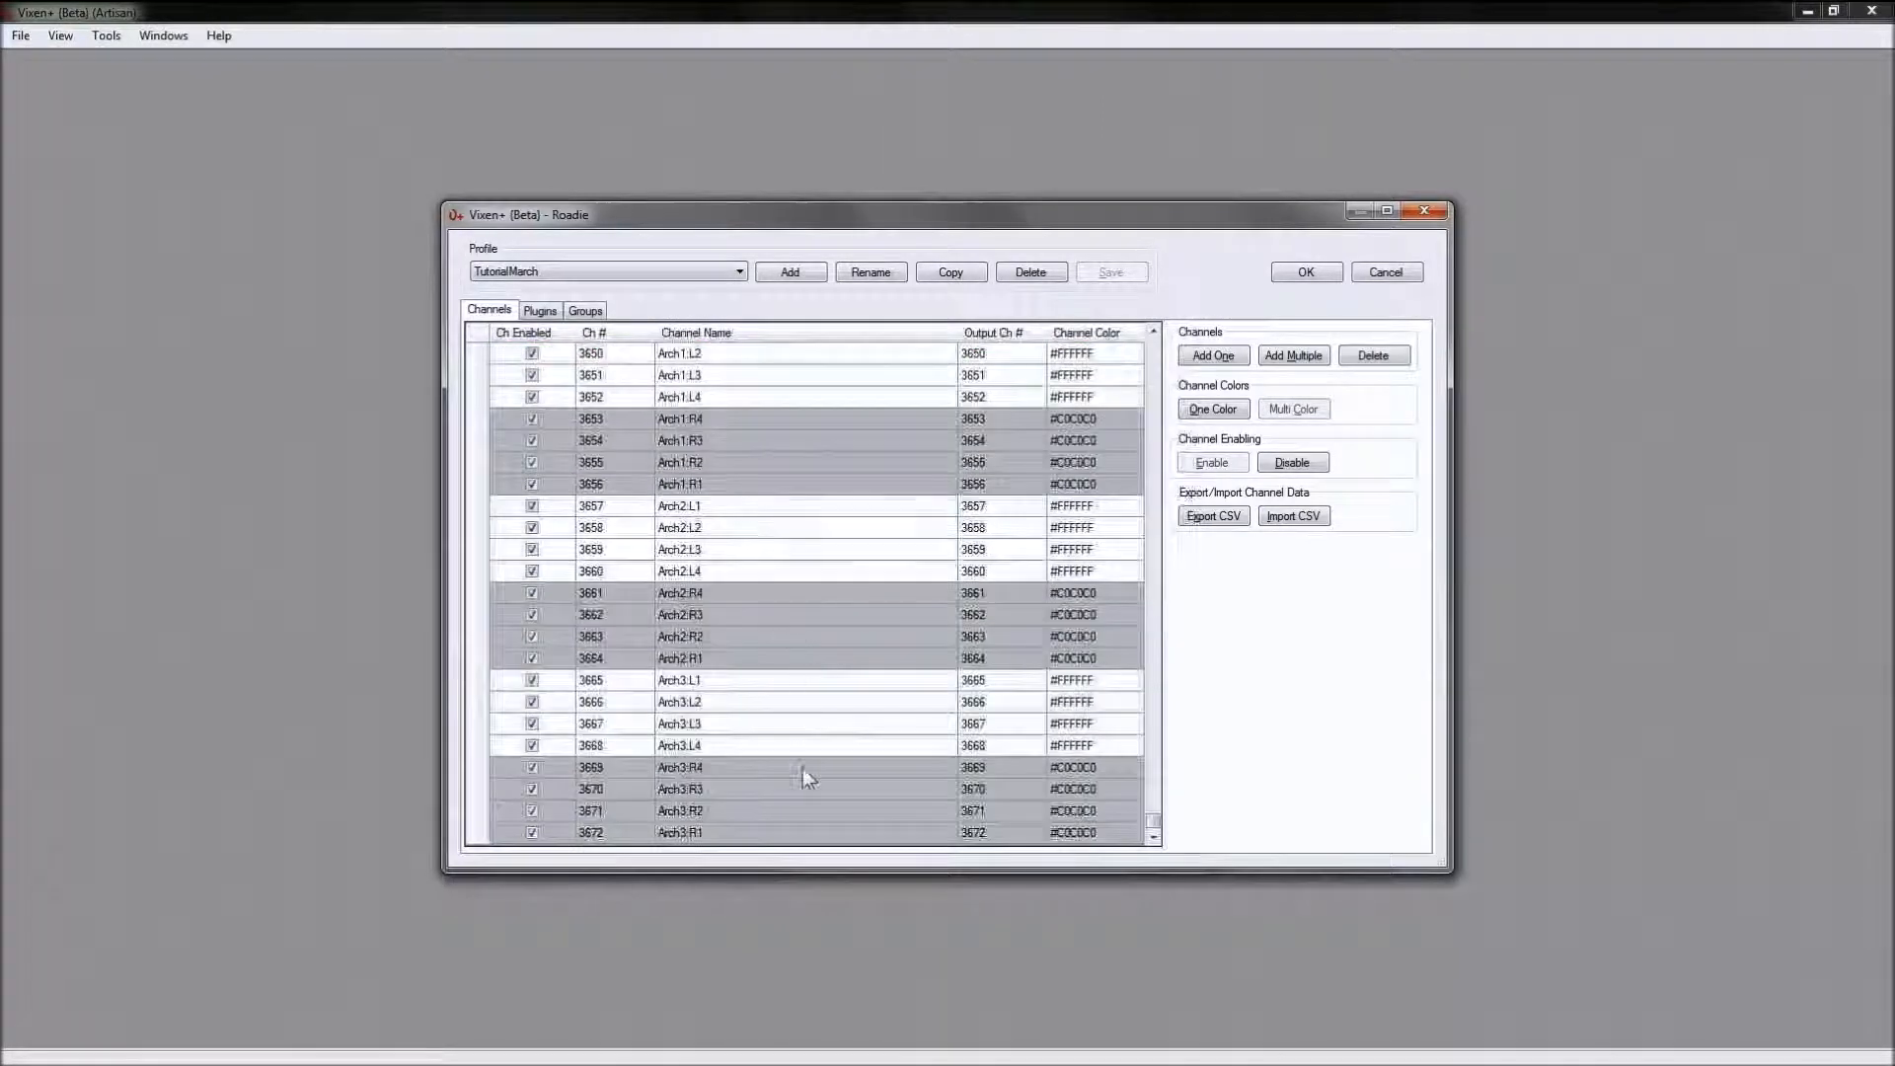
{"action": "left_click", "coordinate": [795, 833], "text": "shift"}
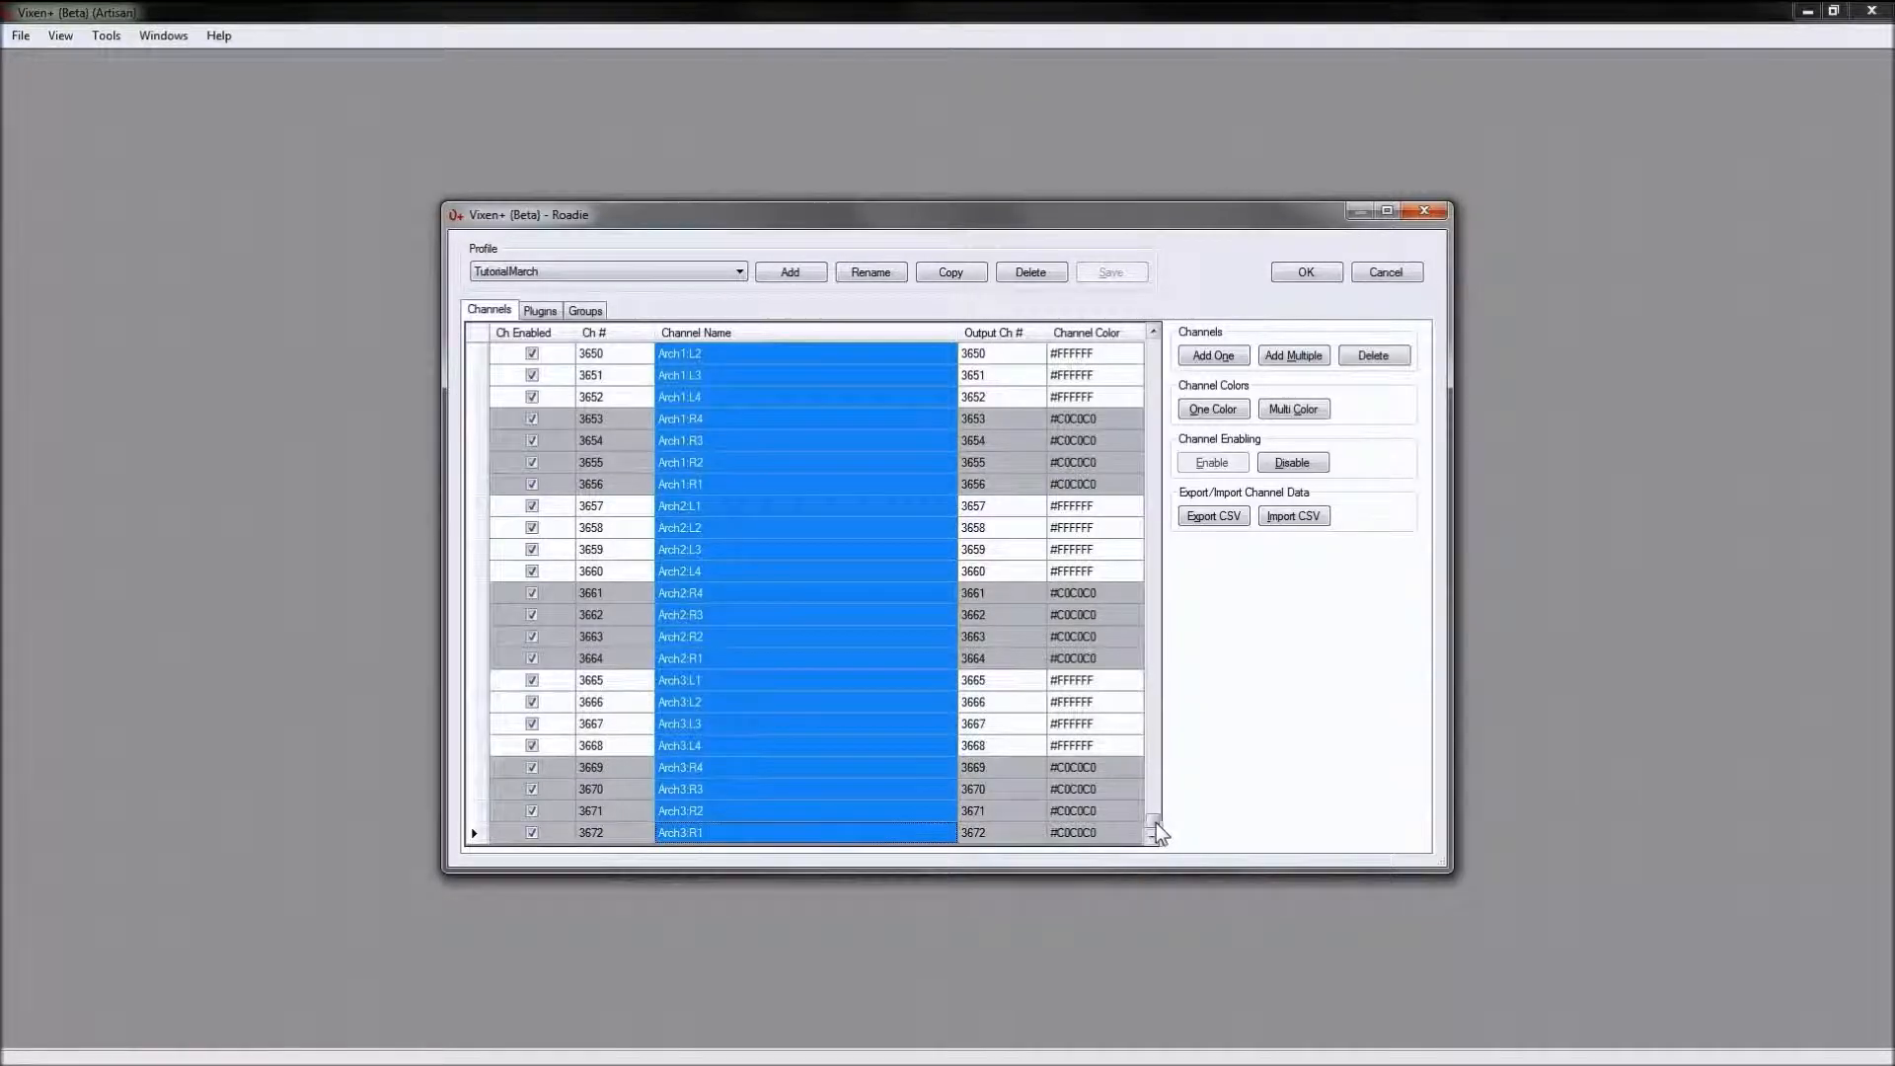
{"action": "left_click_drag", "start_coordinate": [1153, 821], "coordinate": [1152, 823]}
{"action": "left_click", "coordinate": [1153, 330]}
{"action": "left_click", "coordinate": [1152, 331]}
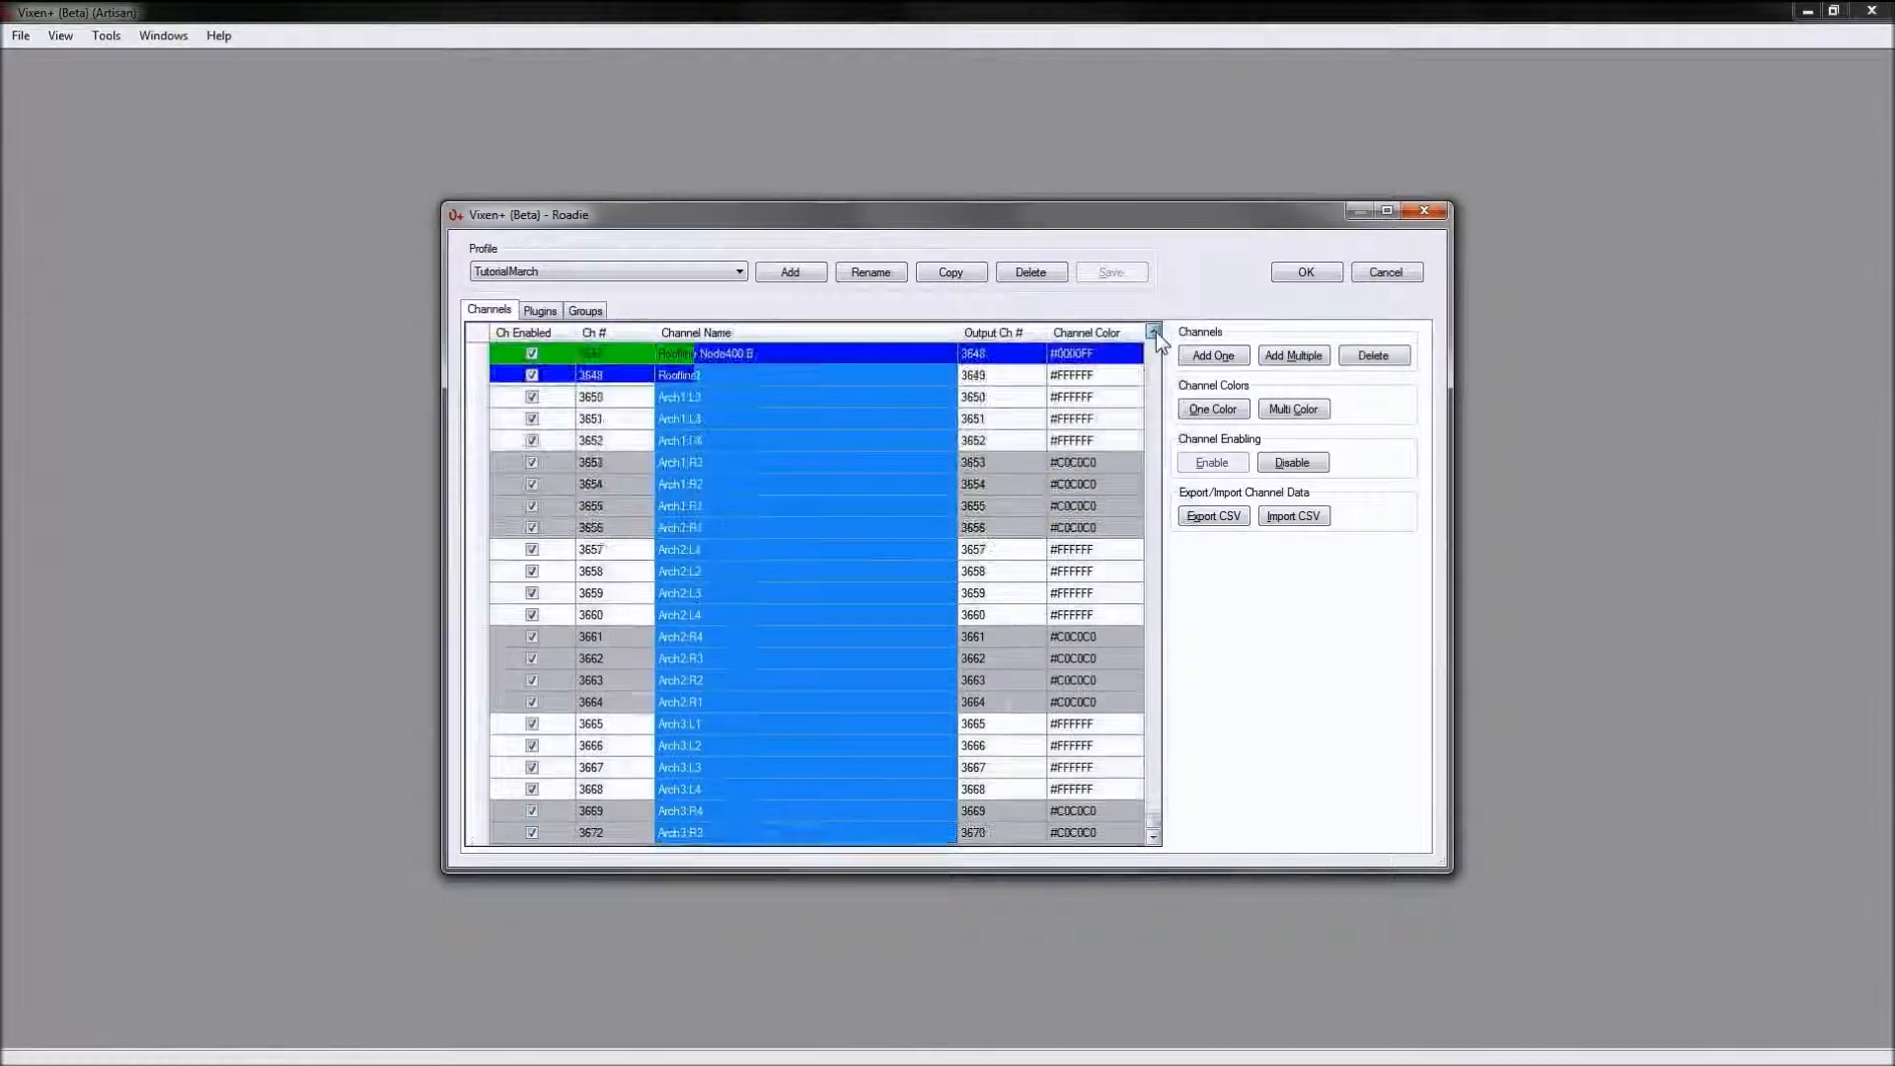
{"action": "left_click", "coordinate": [1152, 331]}
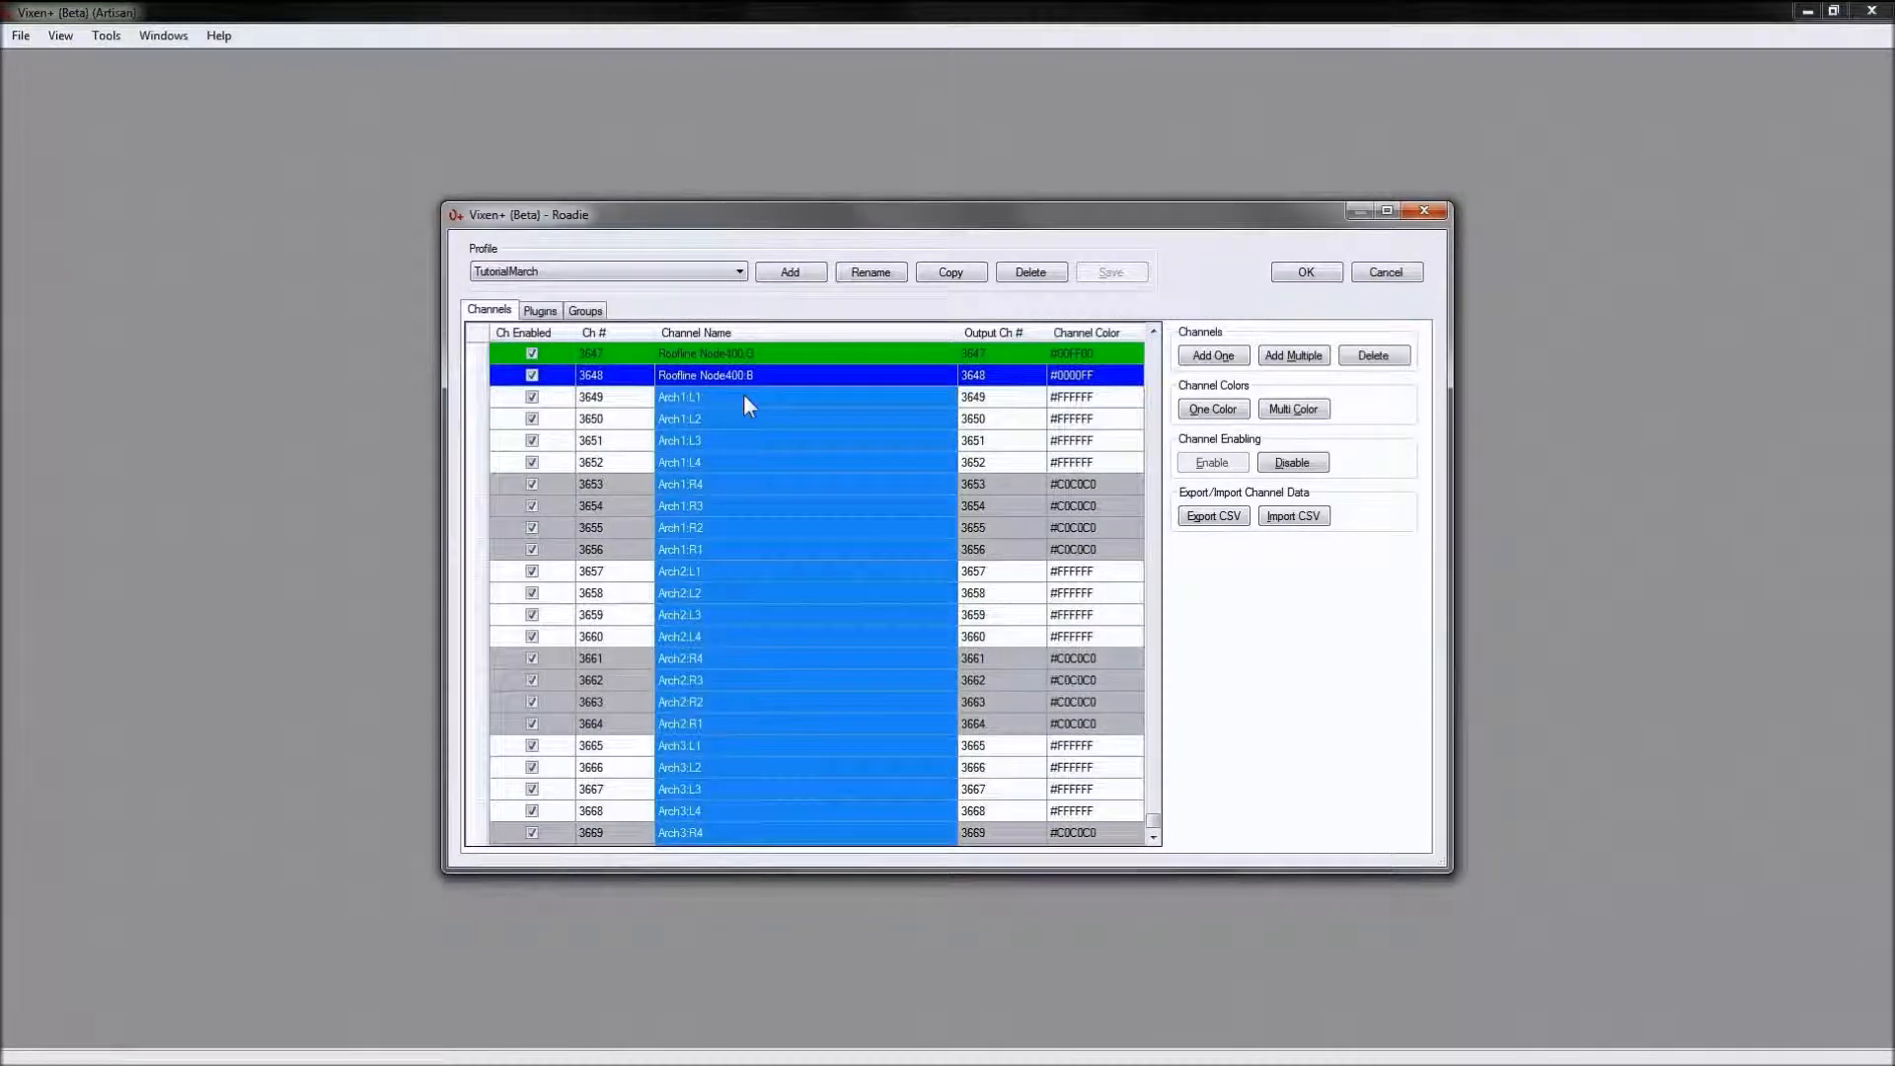
{"action": "scroll", "coordinate": [757, 336], "scroll_direction": "up", "scroll_amount": 4}
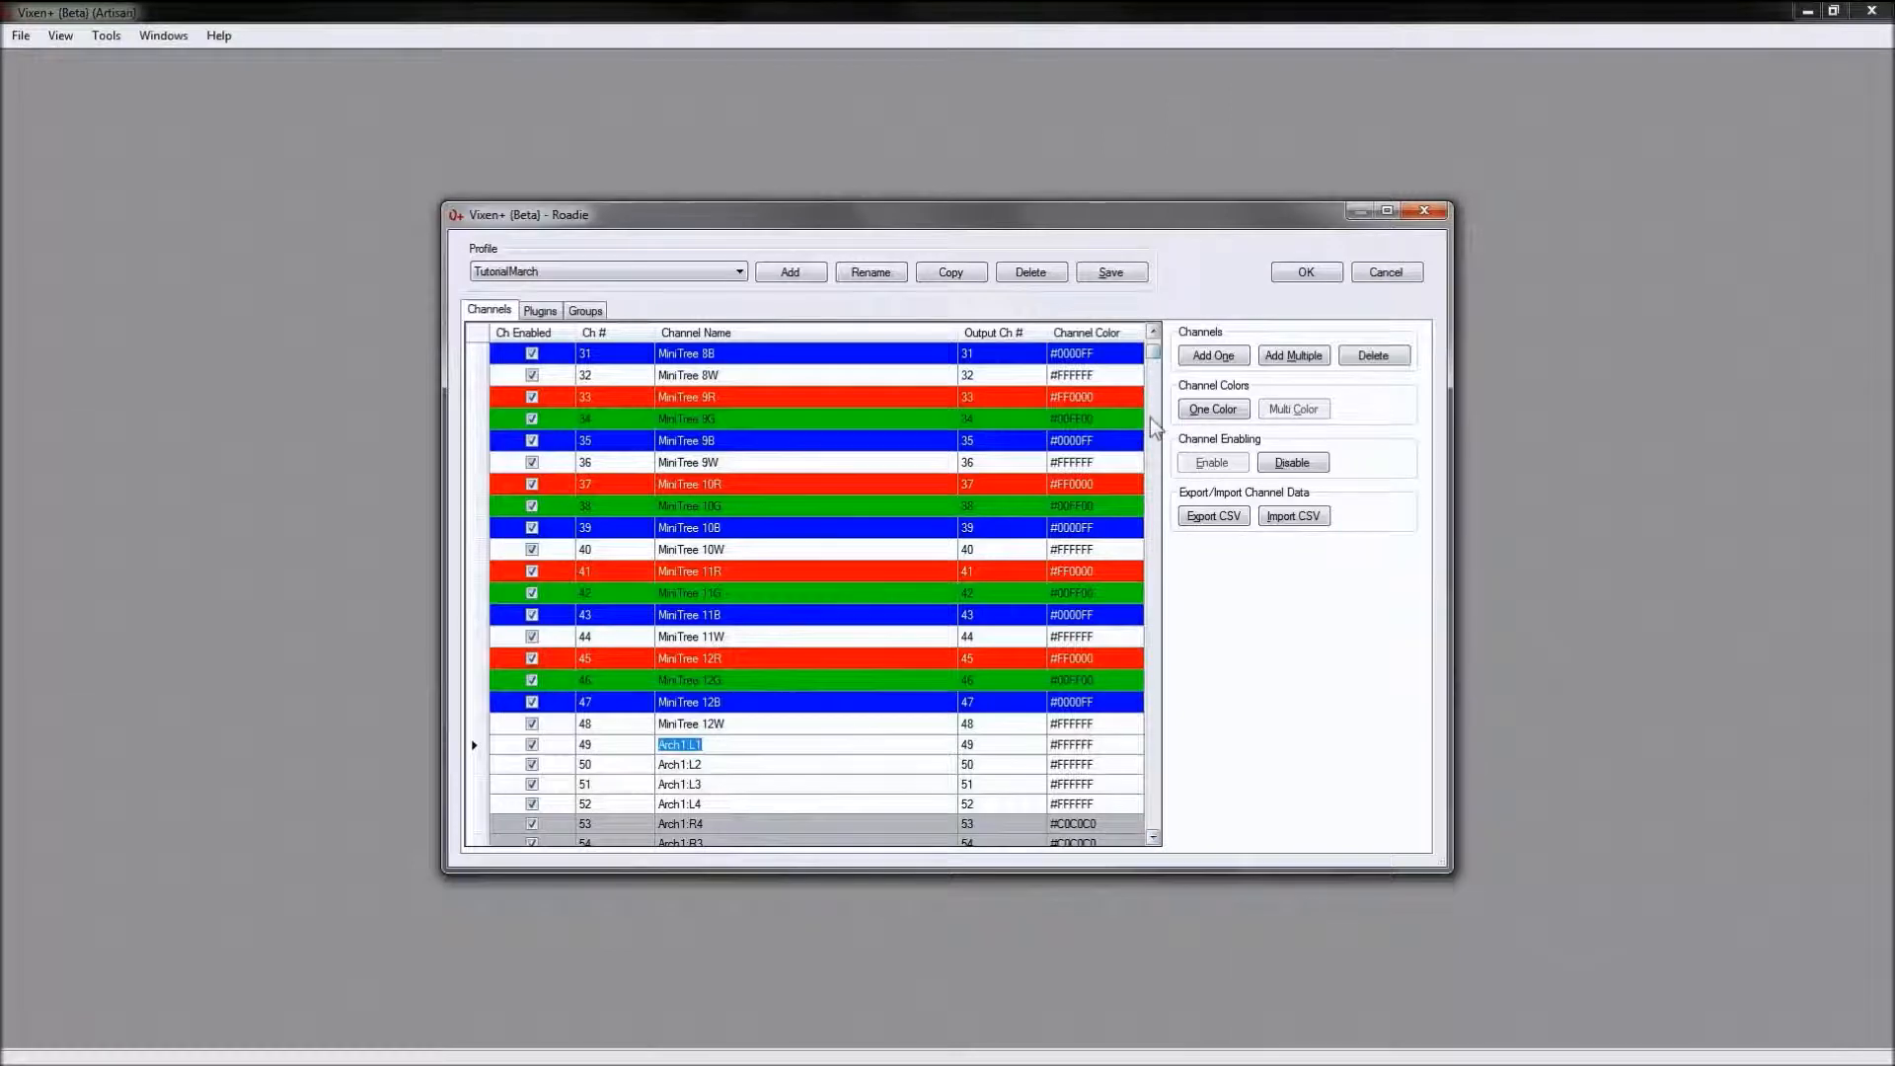
Step: Examine the channel and output numbering around the last mini tree channels and the relocated arch channels
{"action": "left_click", "coordinate": [1153, 332]}
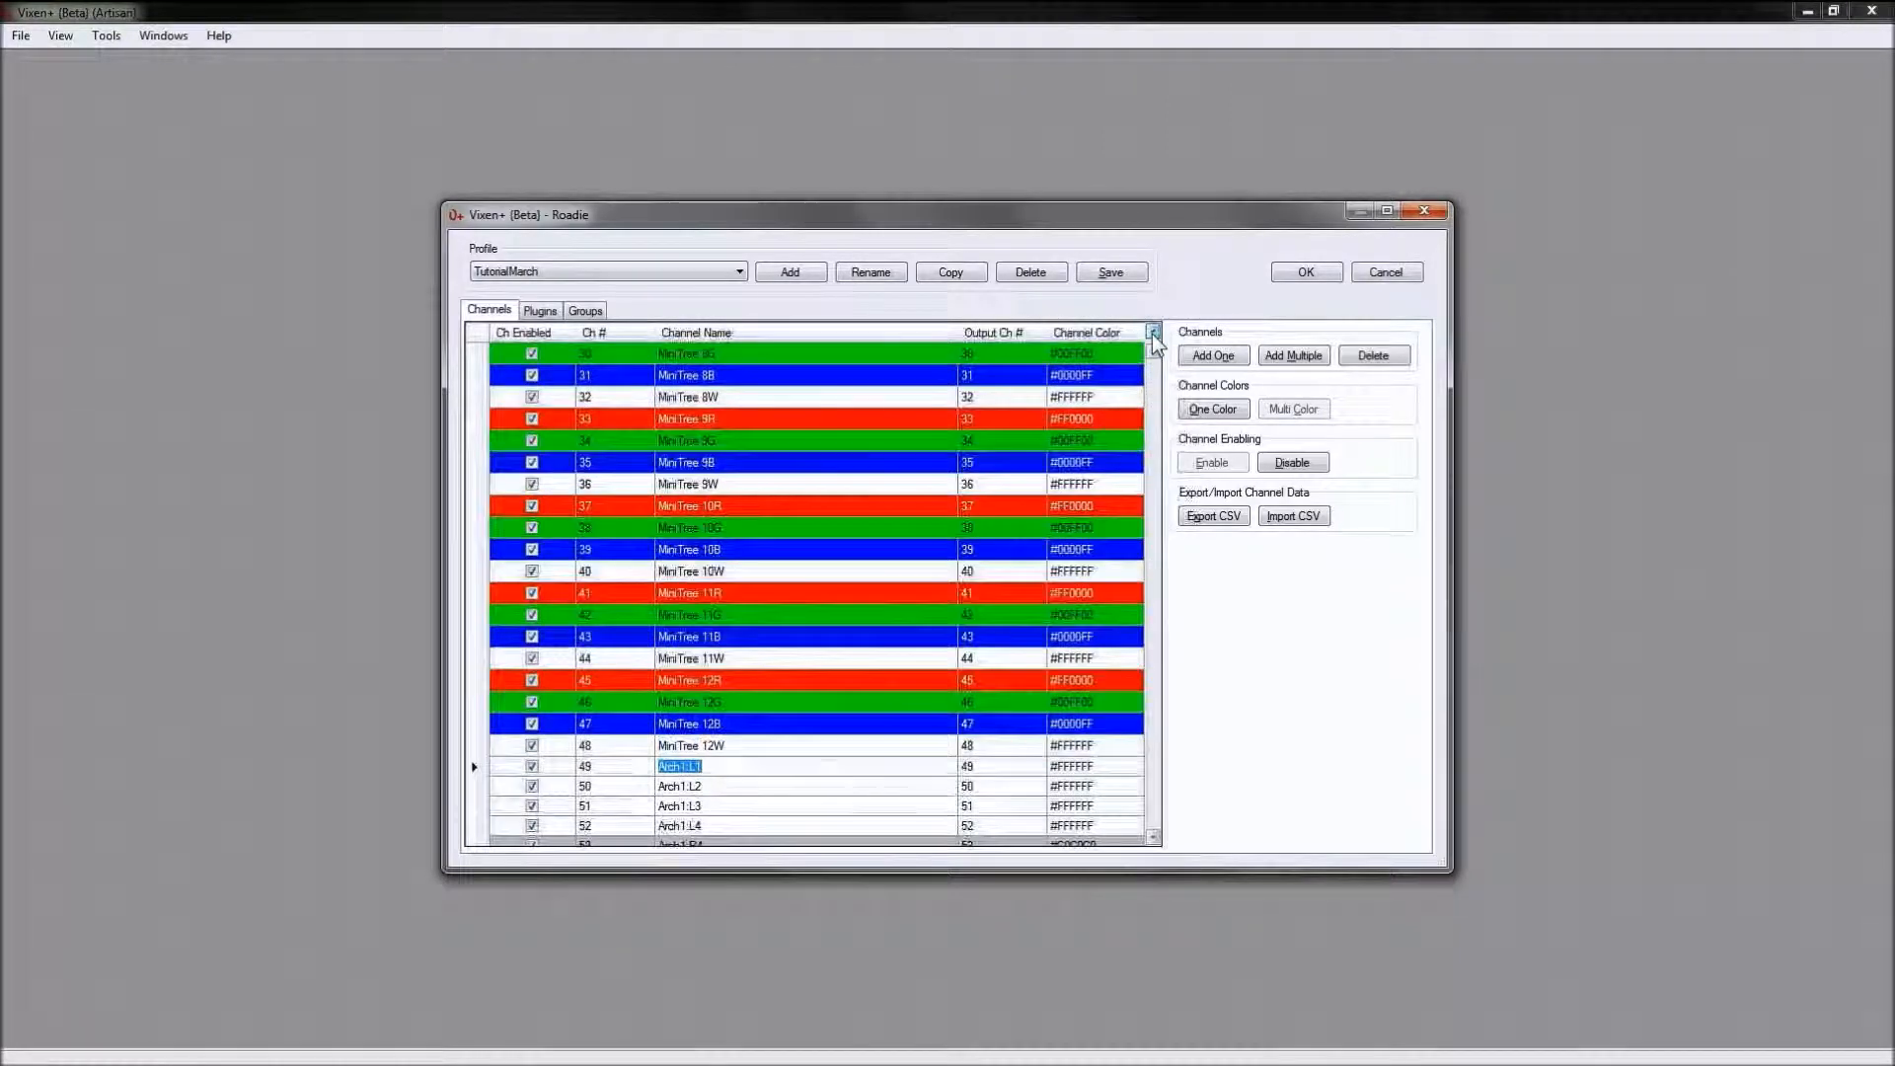
{"action": "left_click", "coordinate": [1152, 837]}
{"action": "left_click", "coordinate": [1153, 837]}
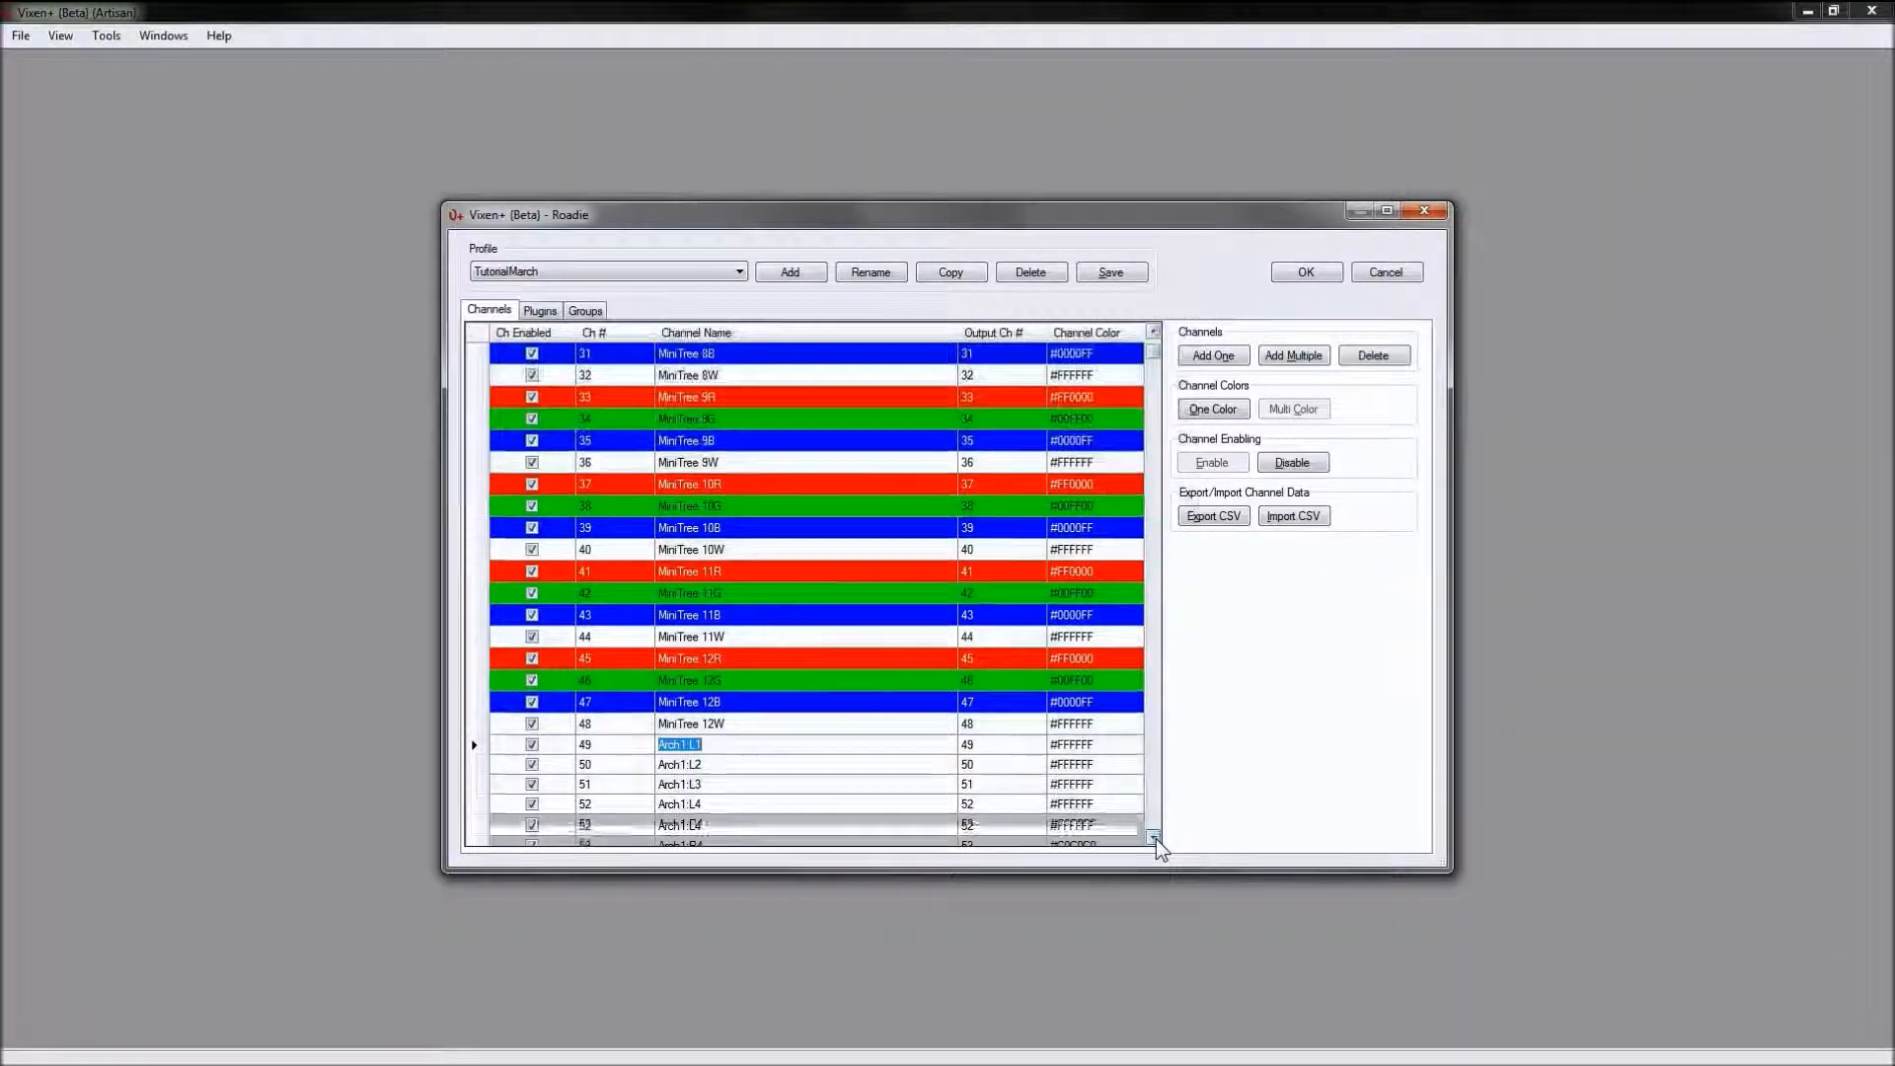
{"action": "left_click", "coordinate": [1152, 836]}
{"action": "left_click", "coordinate": [1153, 837]}
{"action": "left_click", "coordinate": [1153, 837]}
{"action": "left_click", "coordinate": [1153, 837]}
{"action": "left_click", "coordinate": [1153, 837]}
{"action": "left_click", "coordinate": [1153, 837]}
{"action": "left_click", "coordinate": [1153, 836]}
{"action": "left_click", "coordinate": [1153, 837]}
{"action": "left_click", "coordinate": [1153, 837]}
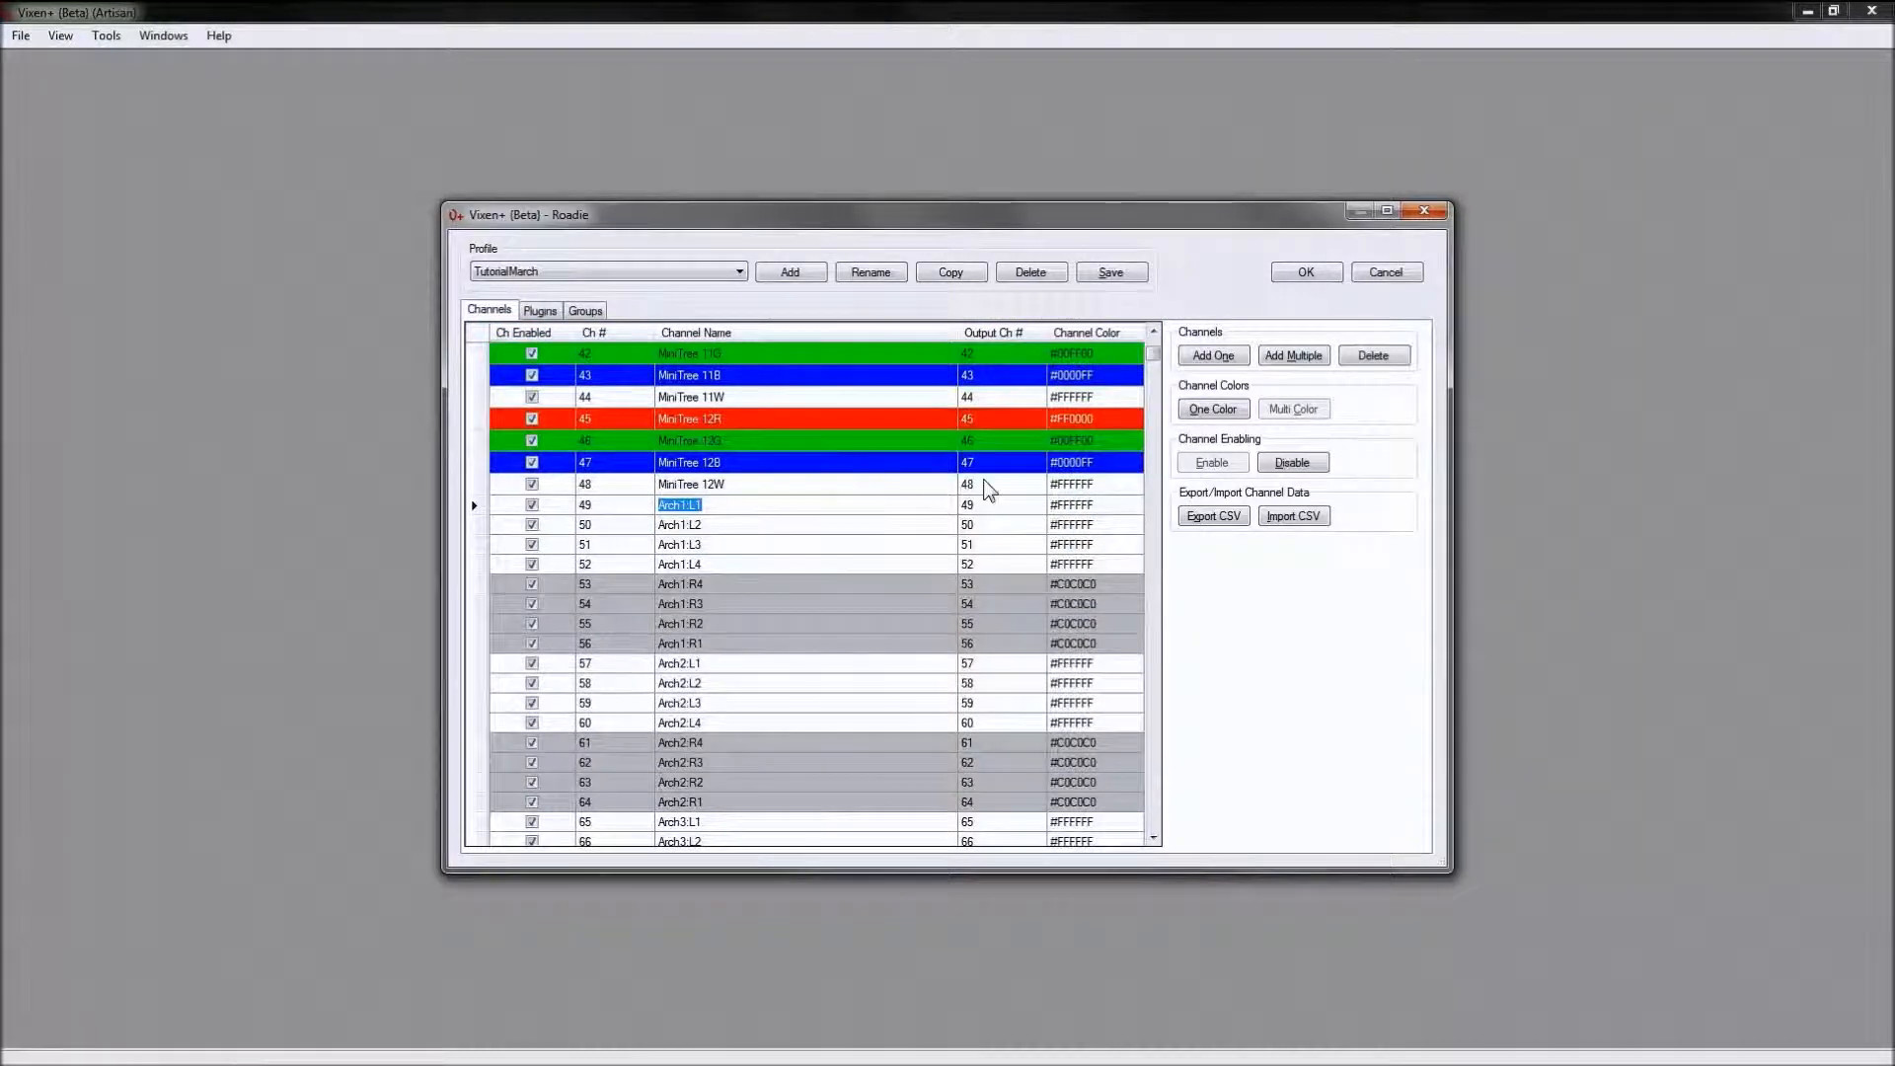
{"action": "mouse_move", "coordinate": [1154, 355]}
{"action": "left_mouse_down"}
{"action": "mouse_move", "coordinate": [1156, 390]}
{"action": "mouse_move", "coordinate": [1154, 344]}
{"action": "left_mouse_up"}
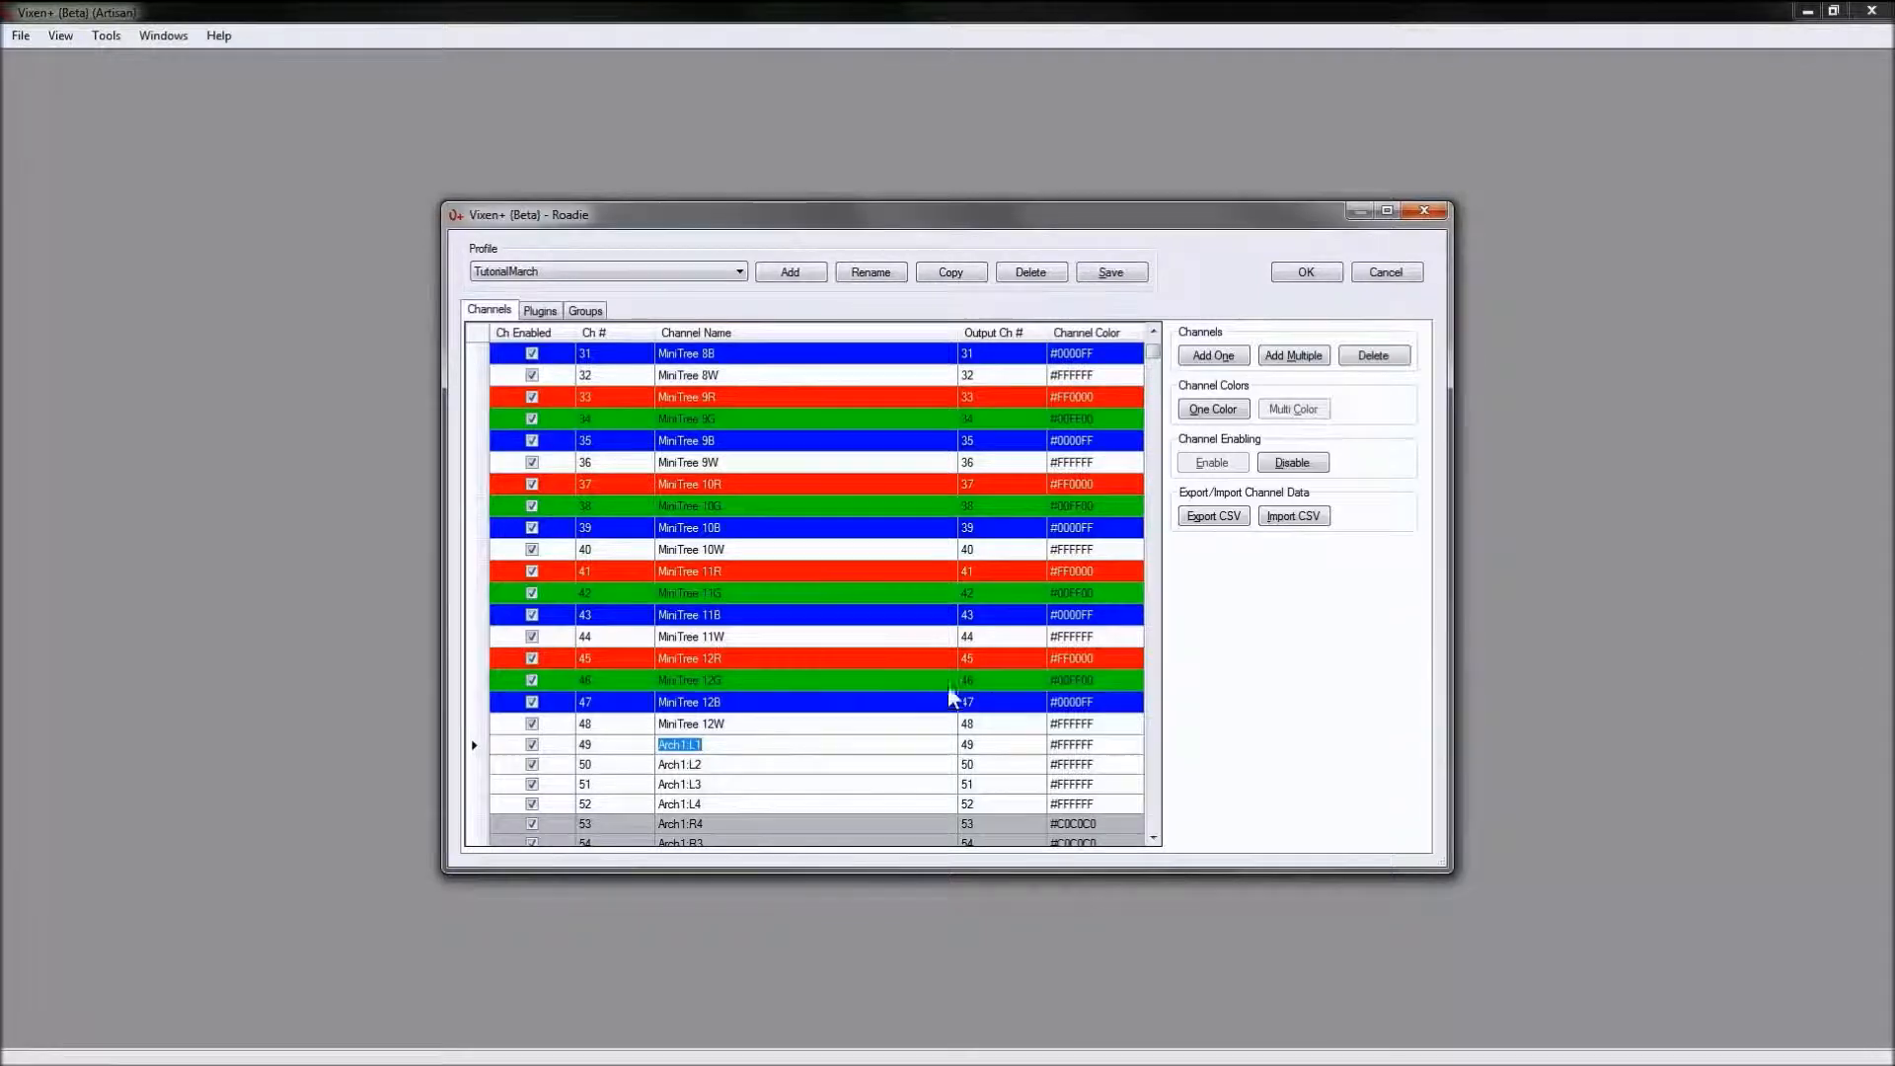
Step: Accept the TutorialMarch profile changes and reopen the profile manager
{"action": "left_click", "coordinate": [1304, 272]}
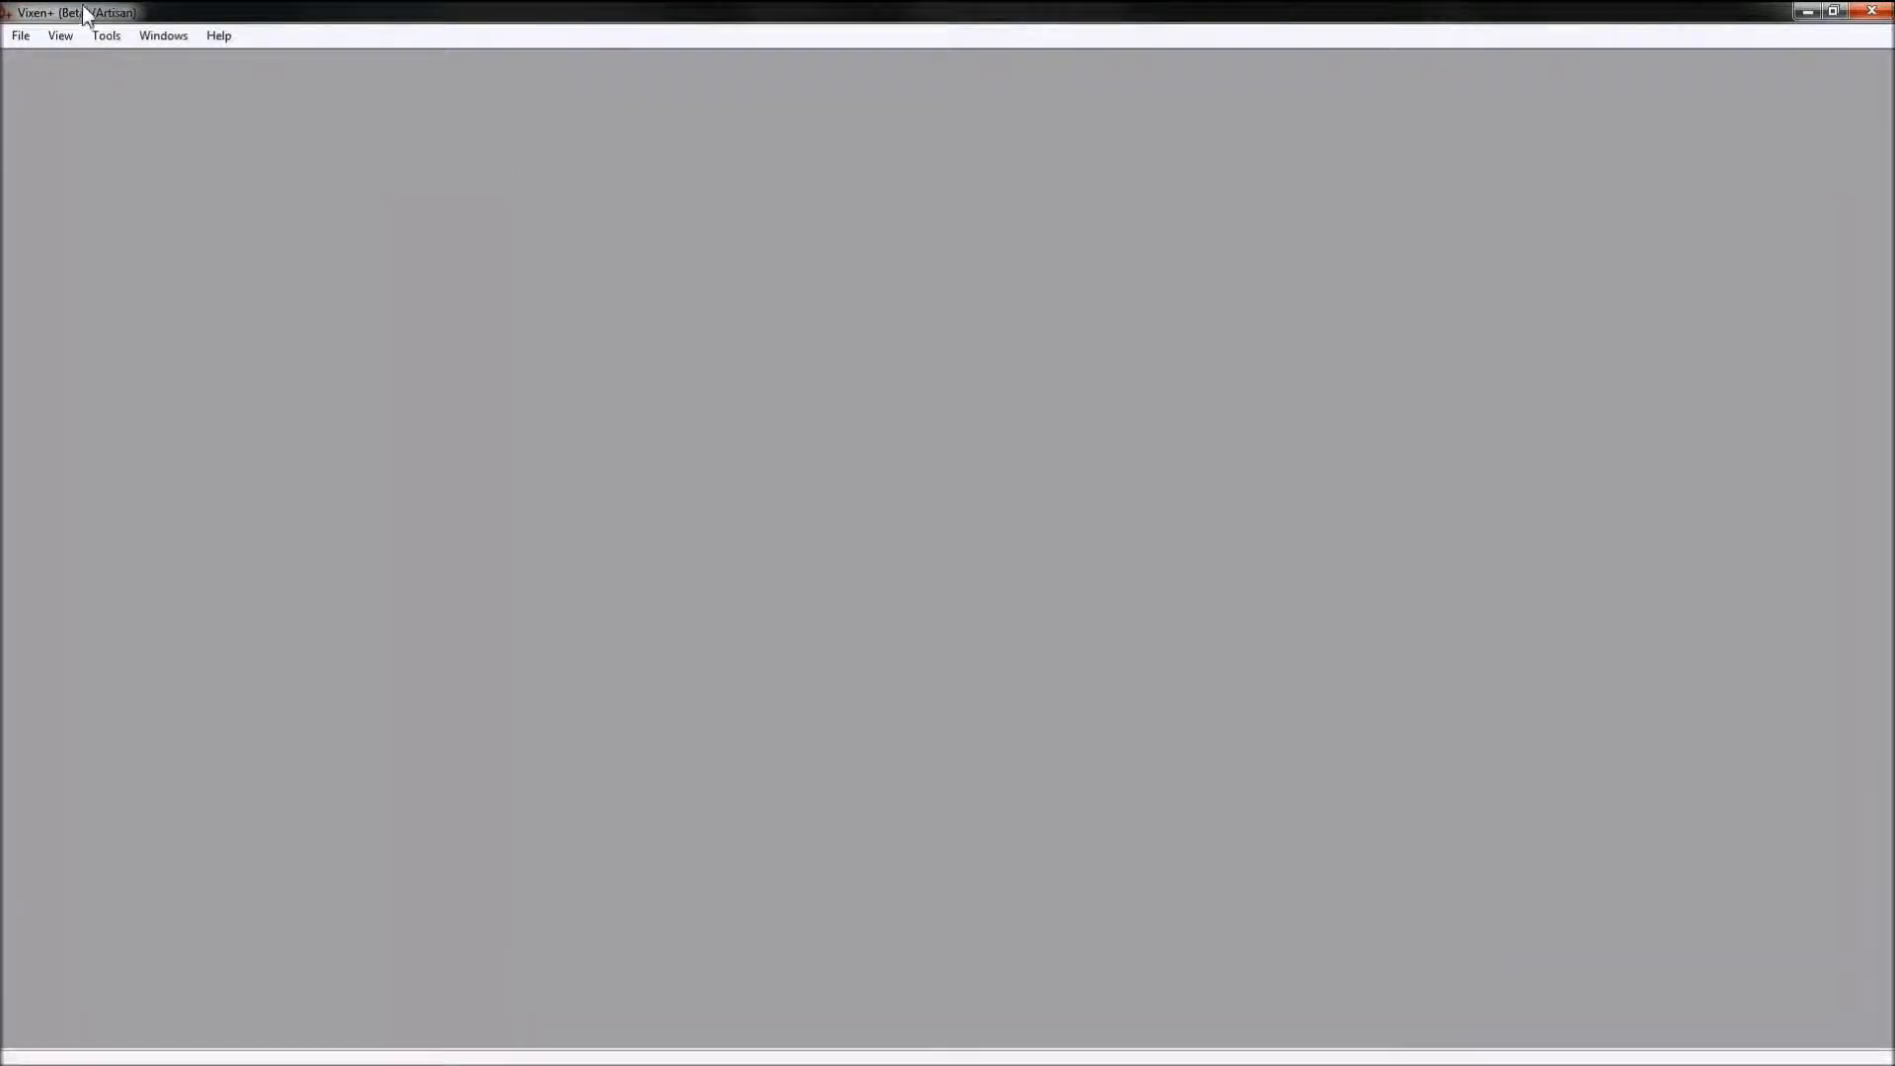
{"action": "left_click", "coordinate": [60, 35]}
{"action": "mouse_move", "coordinate": [79, 54]}
{"action": "left_click", "coordinate": [207, 56]}
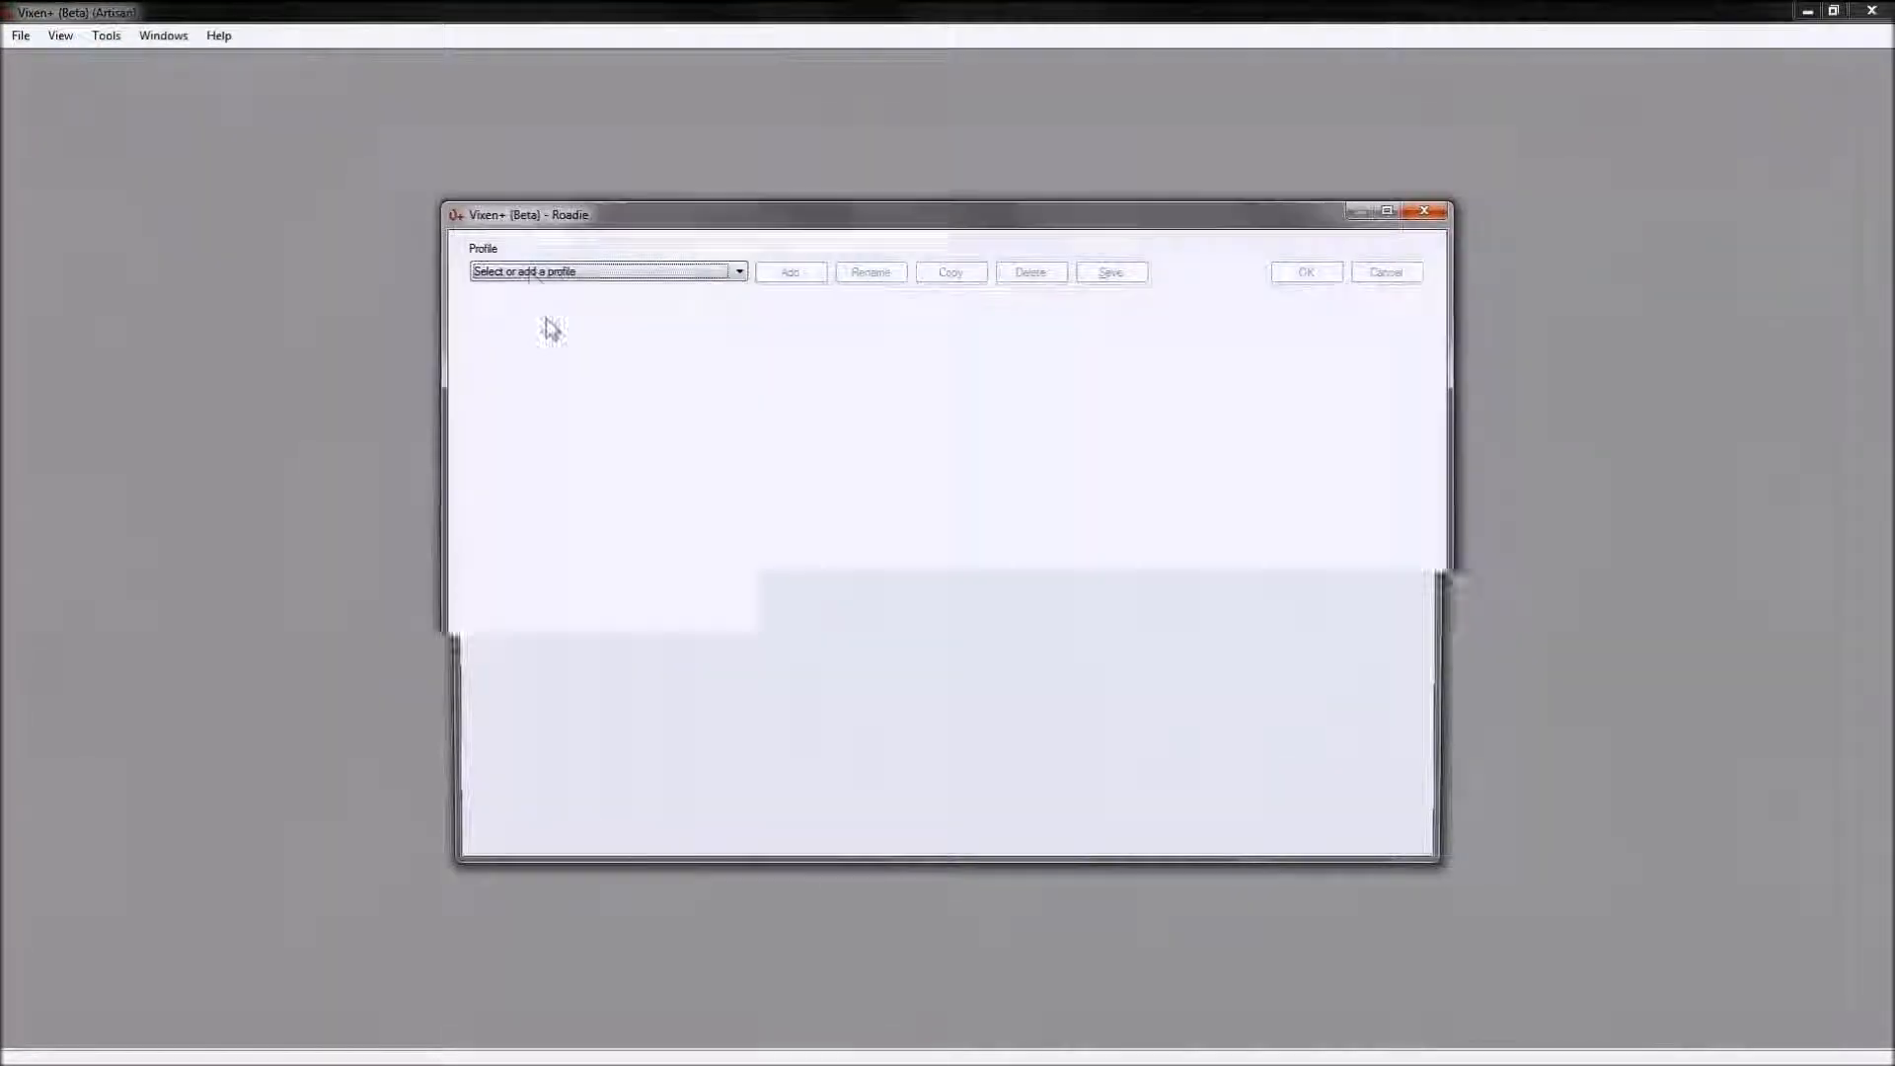
Step: Load an existing profile, and create a new profile named newt
{"action": "left_click", "coordinate": [538, 271]}
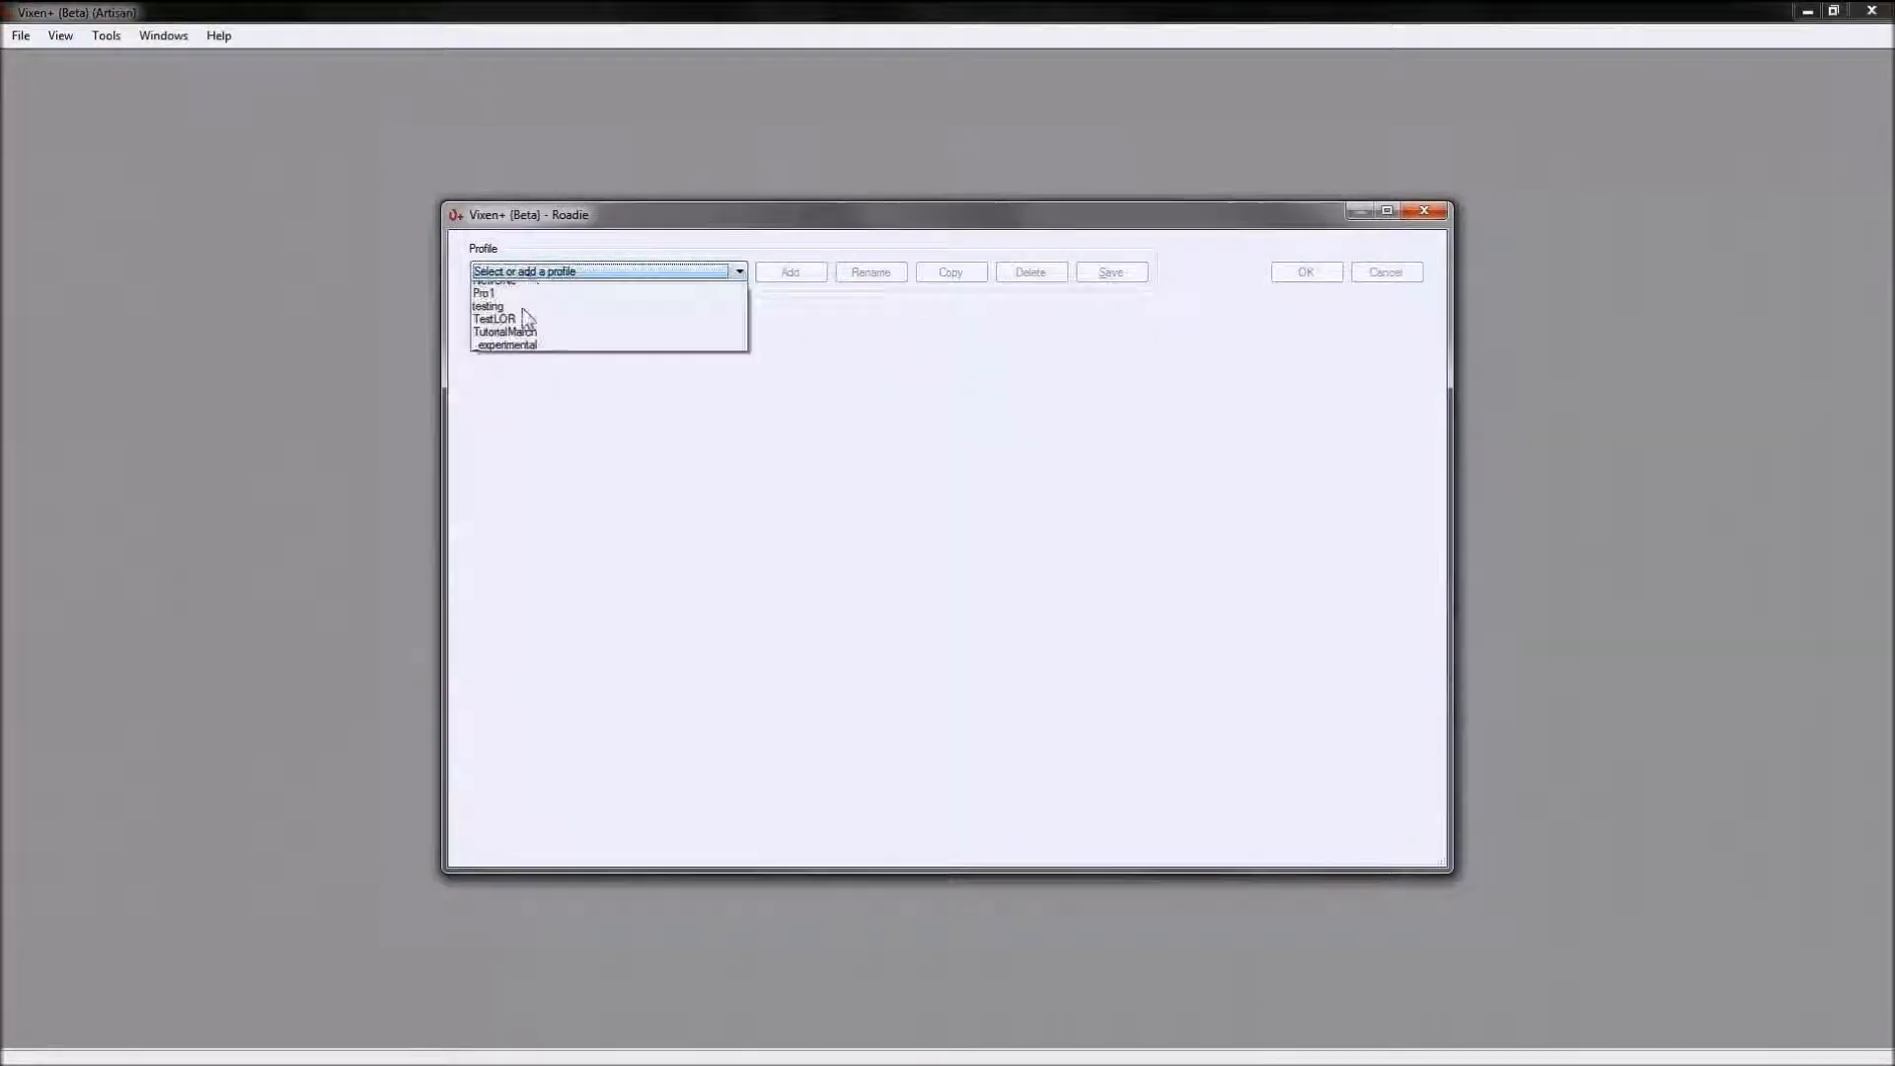
{"action": "left_click", "coordinate": [509, 331]}
{"action": "left_click", "coordinate": [790, 272]}
{"action": "type", "text": "newt"}
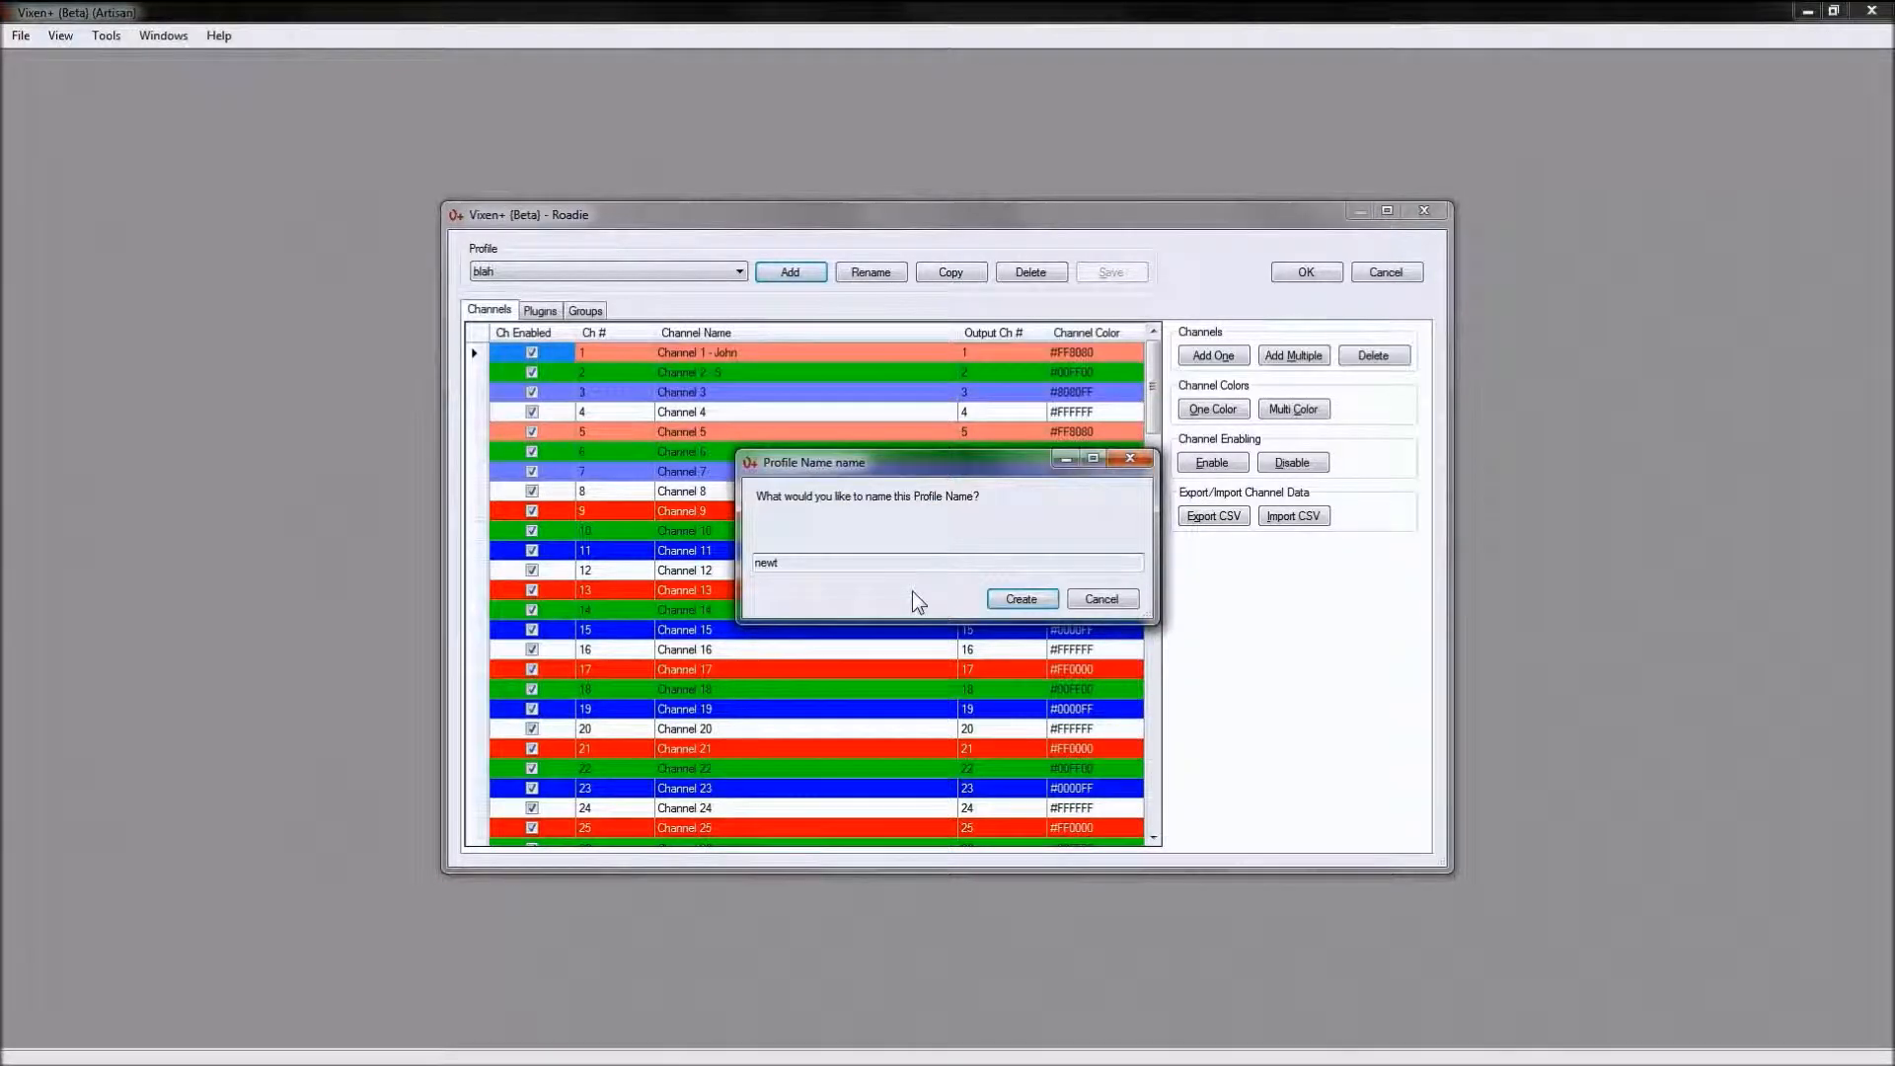
{"action": "key", "text": "Return"}
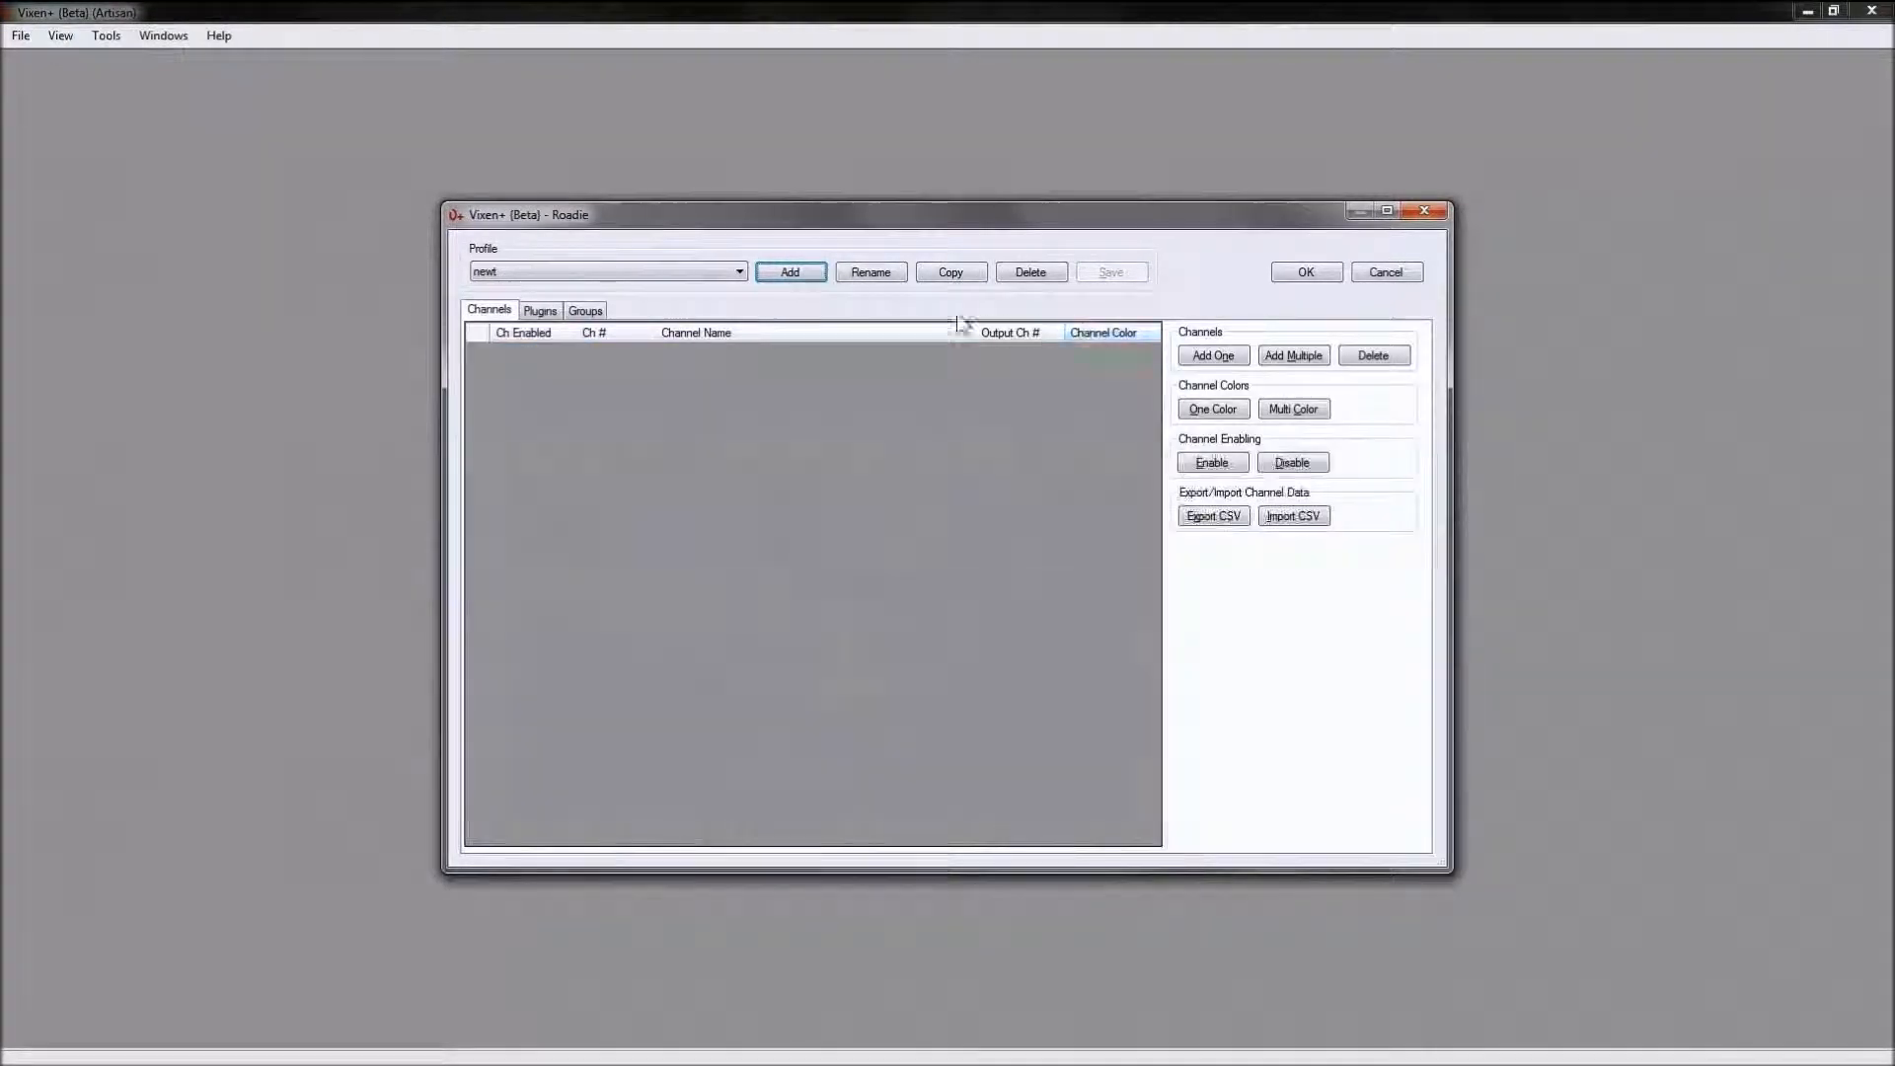
Step: Dismiss the multiple-channel setup and add 20 channels one at a time to the newt profile
{"action": "left_click", "coordinate": [1296, 357]}
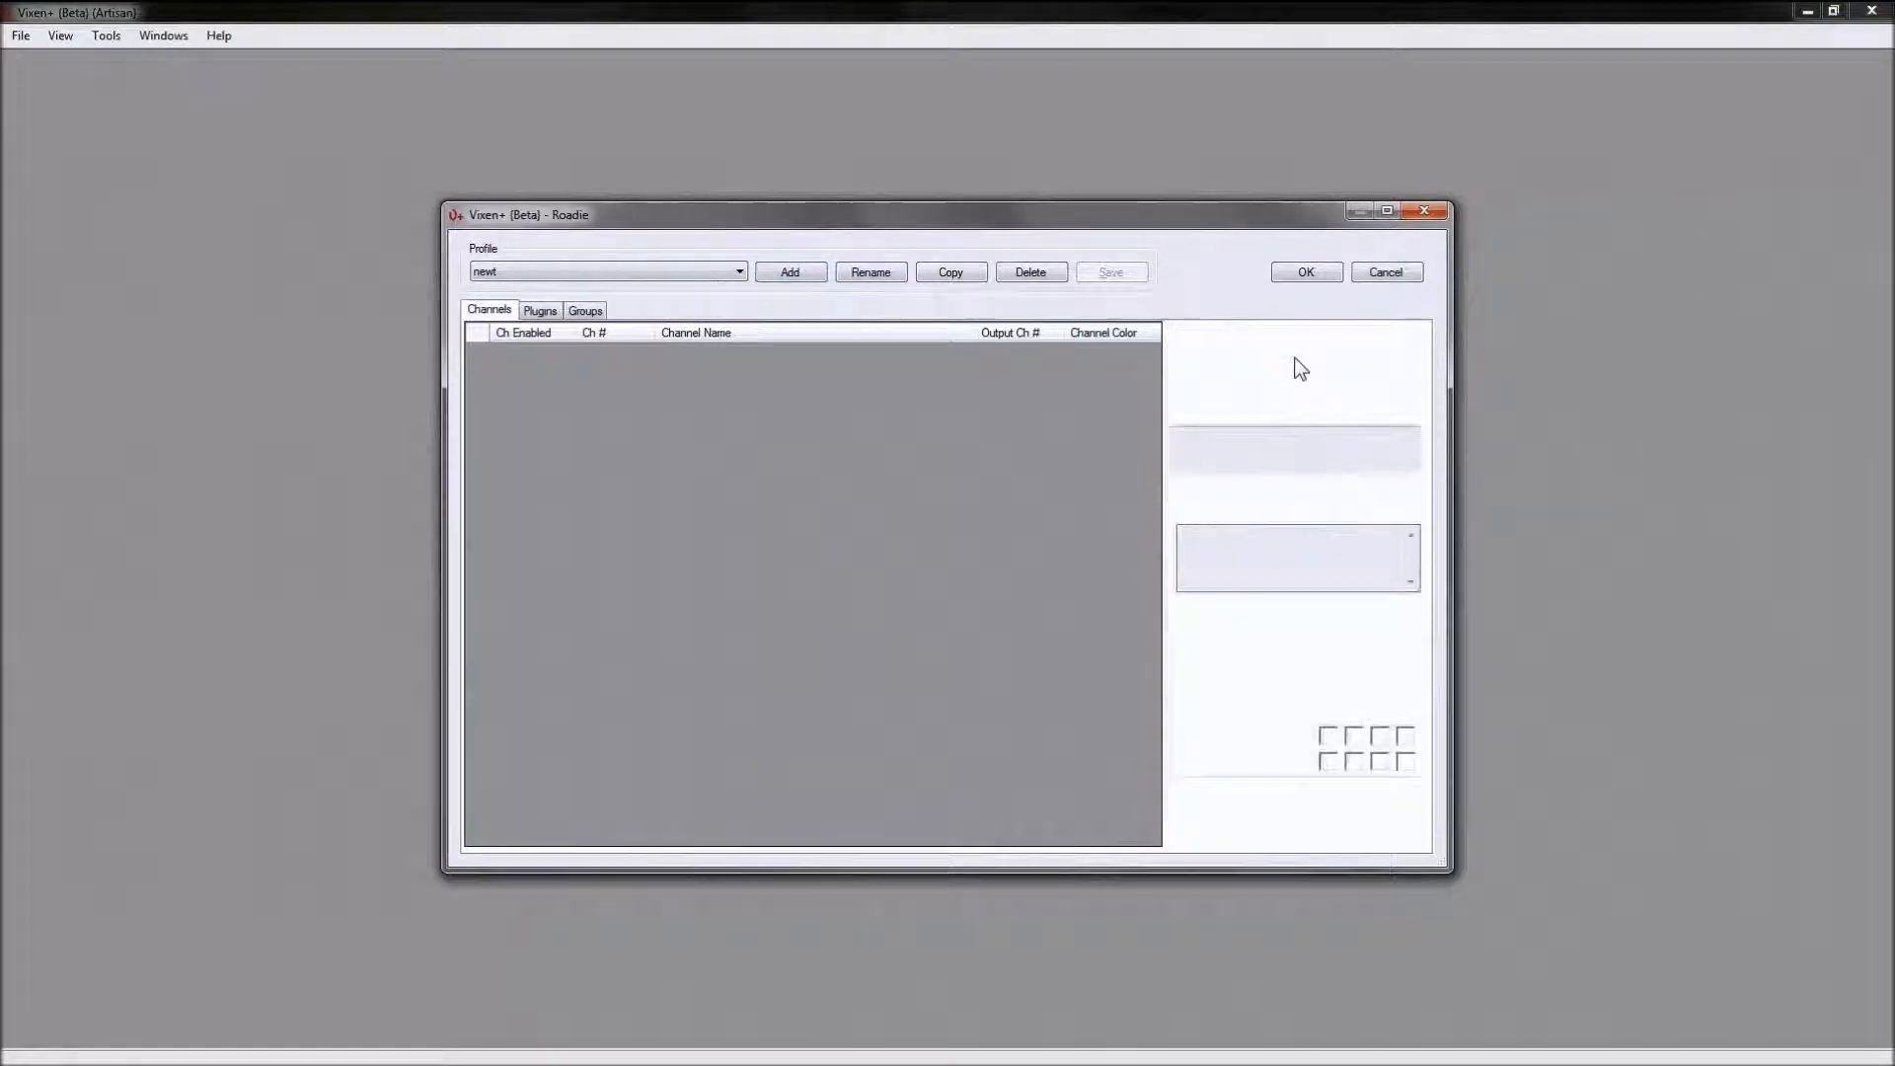
{"action": "left_click", "coordinate": [1383, 831]}
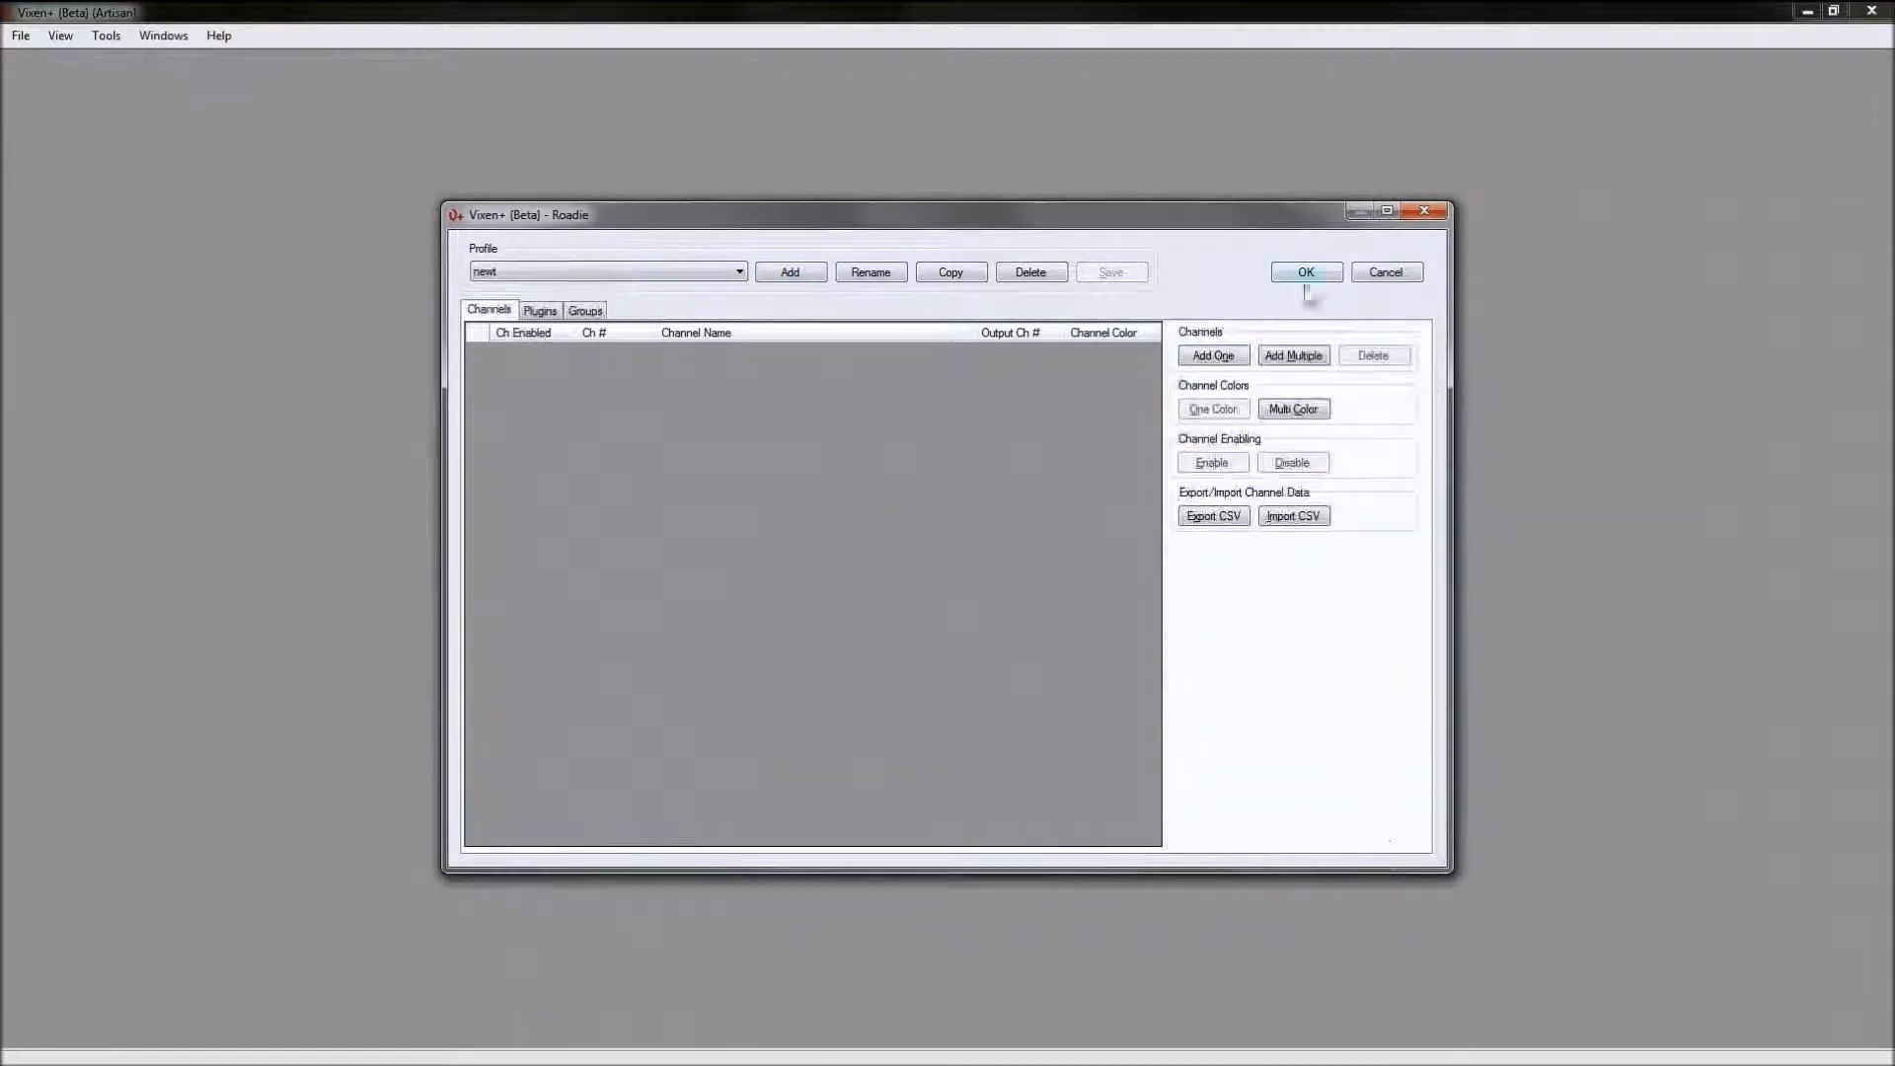
{"action": "left_click", "coordinate": [1205, 361]}
{"action": "left_click", "coordinate": [1205, 361]}
{"action": "left_click", "coordinate": [1205, 361]}
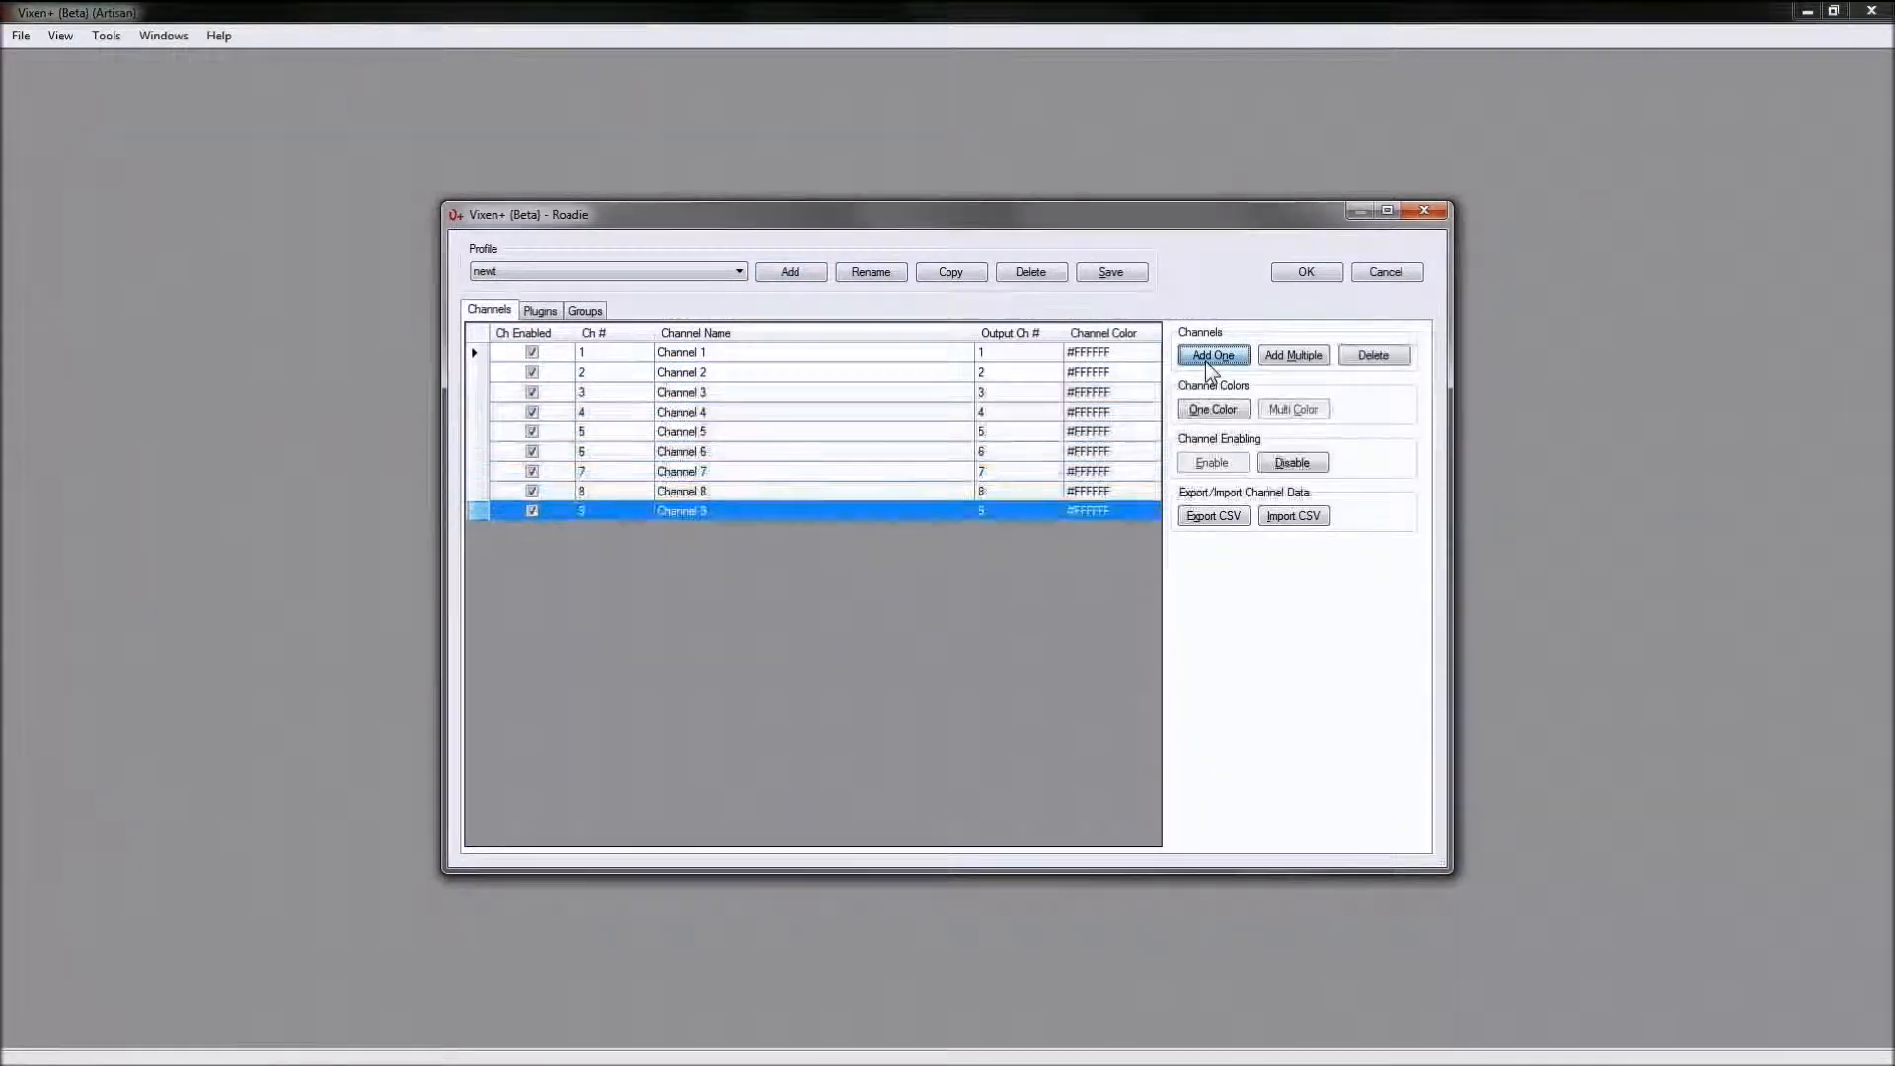
{"action": "left_click", "coordinate": [1205, 361]}
{"action": "left_click", "coordinate": [1205, 359]}
{"action": "left_click", "coordinate": [1205, 359]}
{"action": "left_click", "coordinate": [1205, 359]}
{"action": "left_click", "coordinate": [1206, 357]}
{"action": "left_click", "coordinate": [1206, 357]}
{"action": "left_click", "coordinate": [1206, 358]}
{"action": "left_click", "coordinate": [1206, 358]}
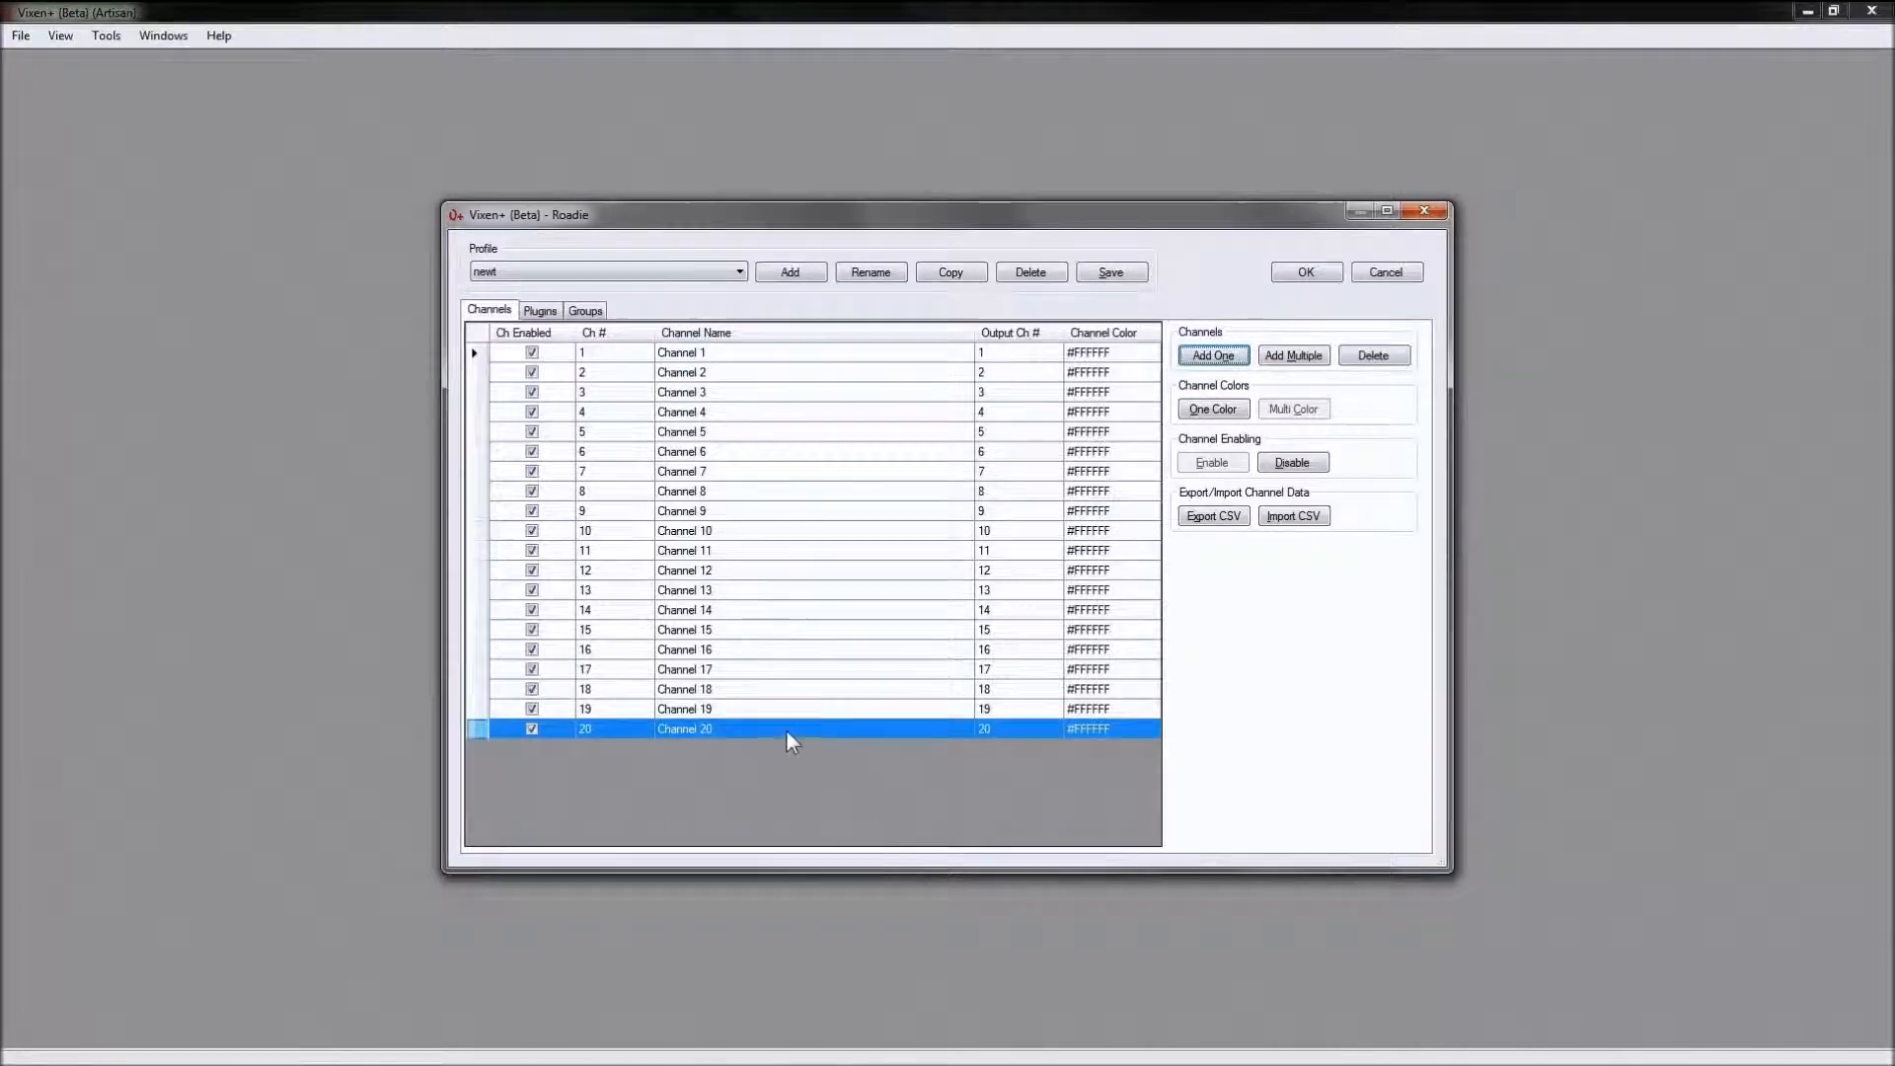
Step: Move Channel 10 through Channel 13 to the start of the channel list, and move them back down to just before Channel 14
{"action": "left_click", "coordinate": [768, 530]}
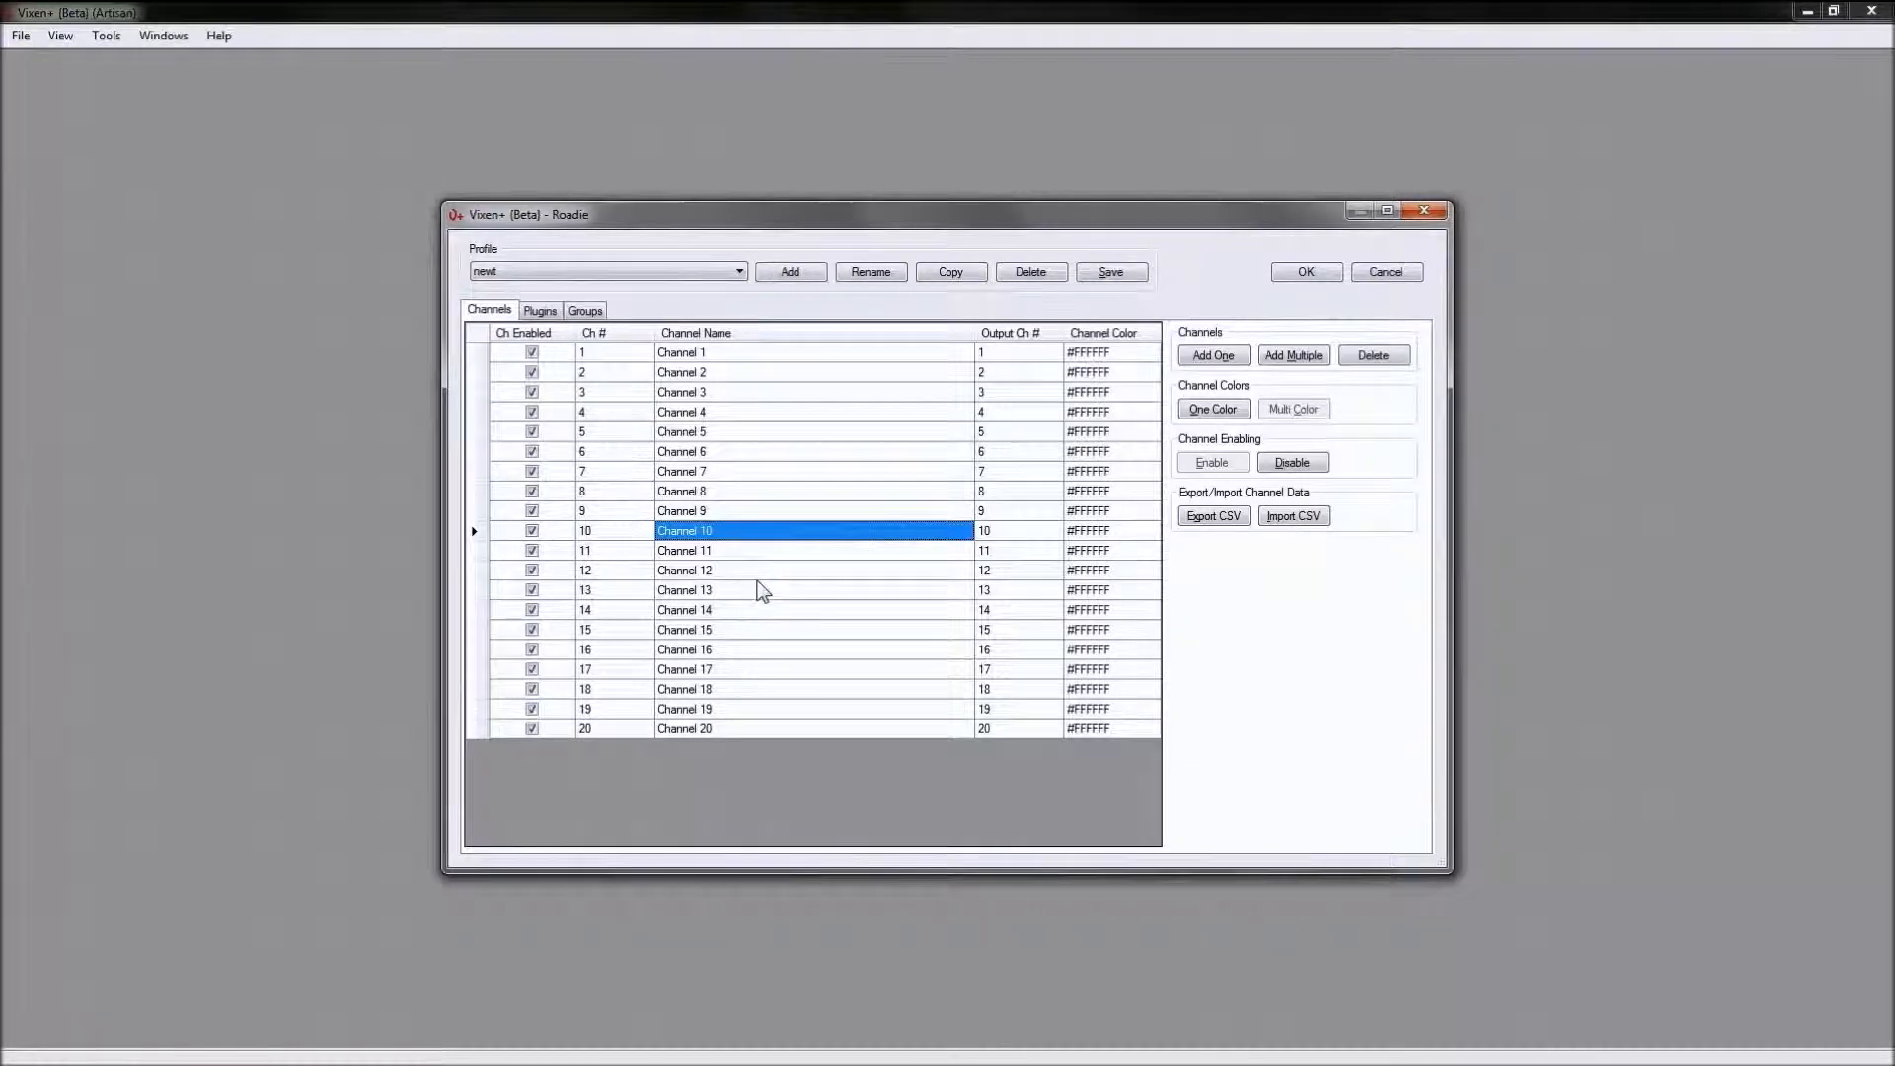
{"action": "left_click", "coordinate": [761, 589], "text": "shift"}
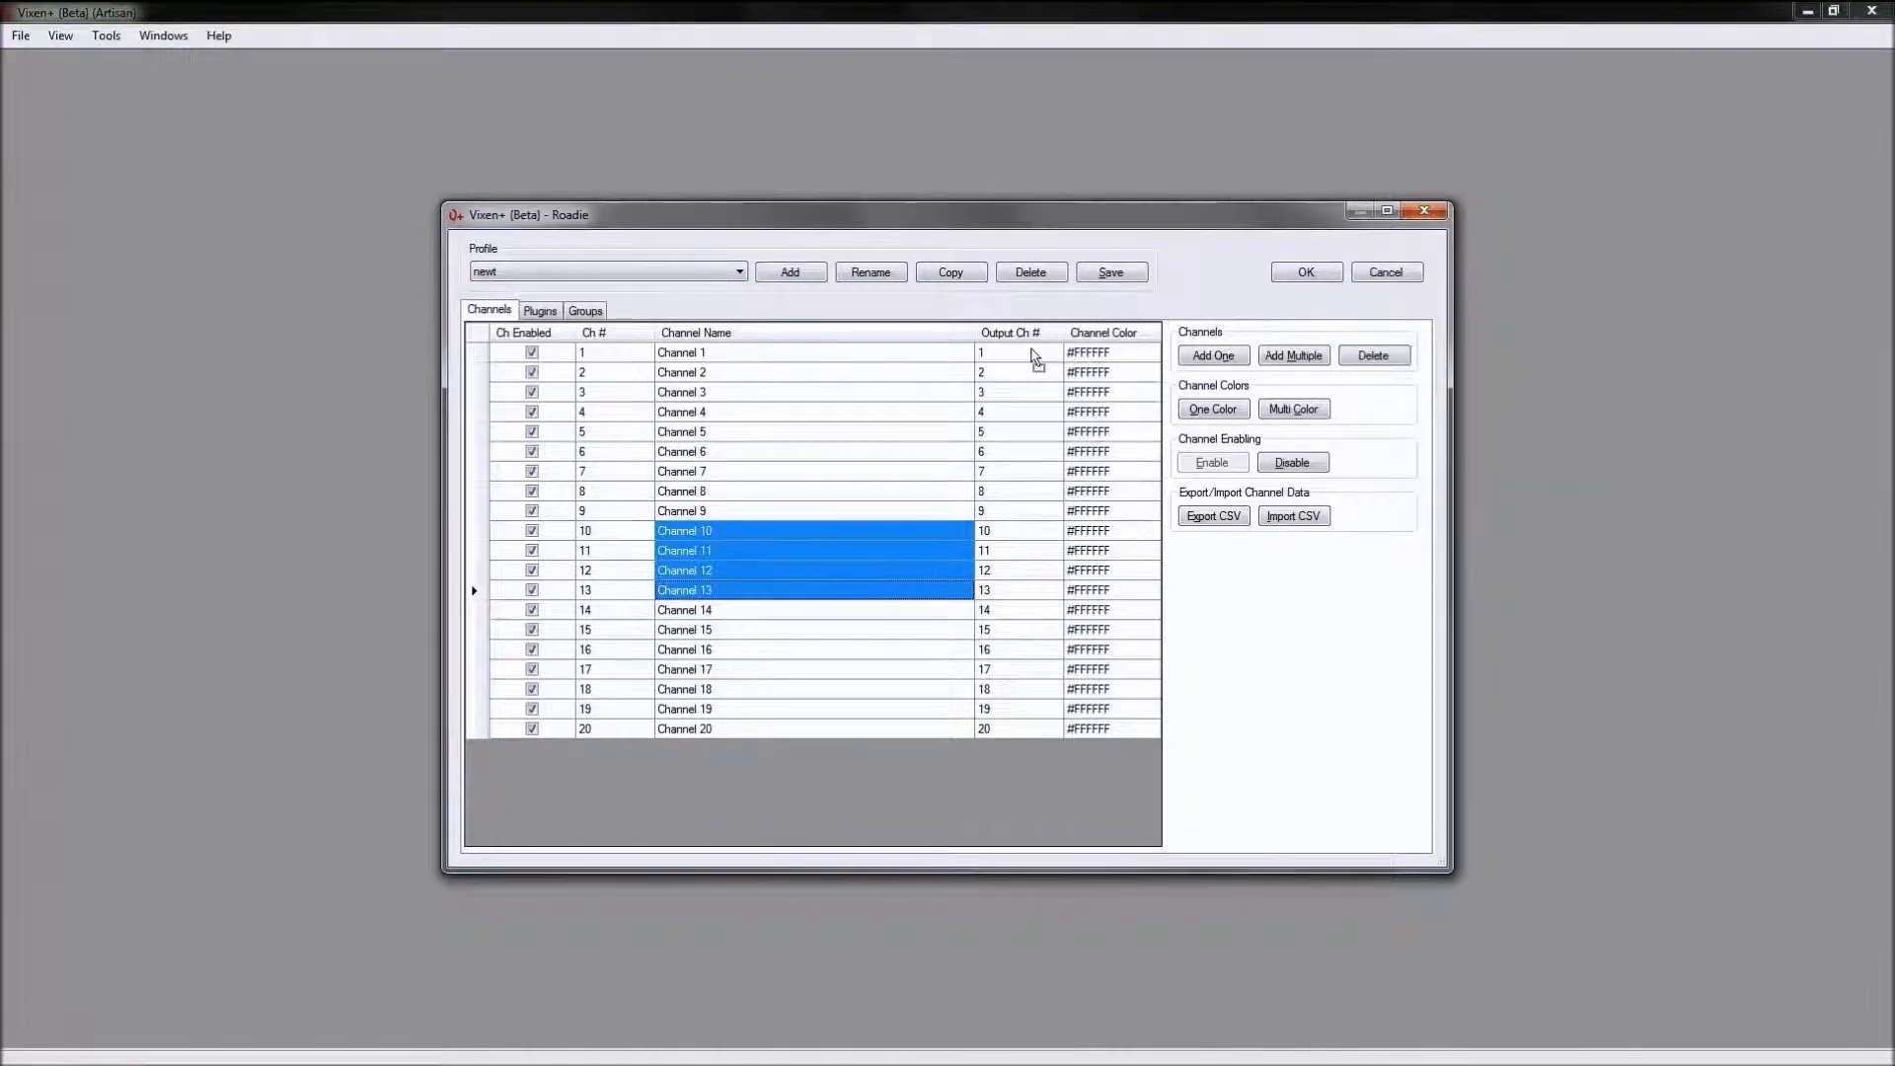
{"action": "left_click_drag", "start_coordinate": [1031, 350], "coordinate": [1032, 349]}
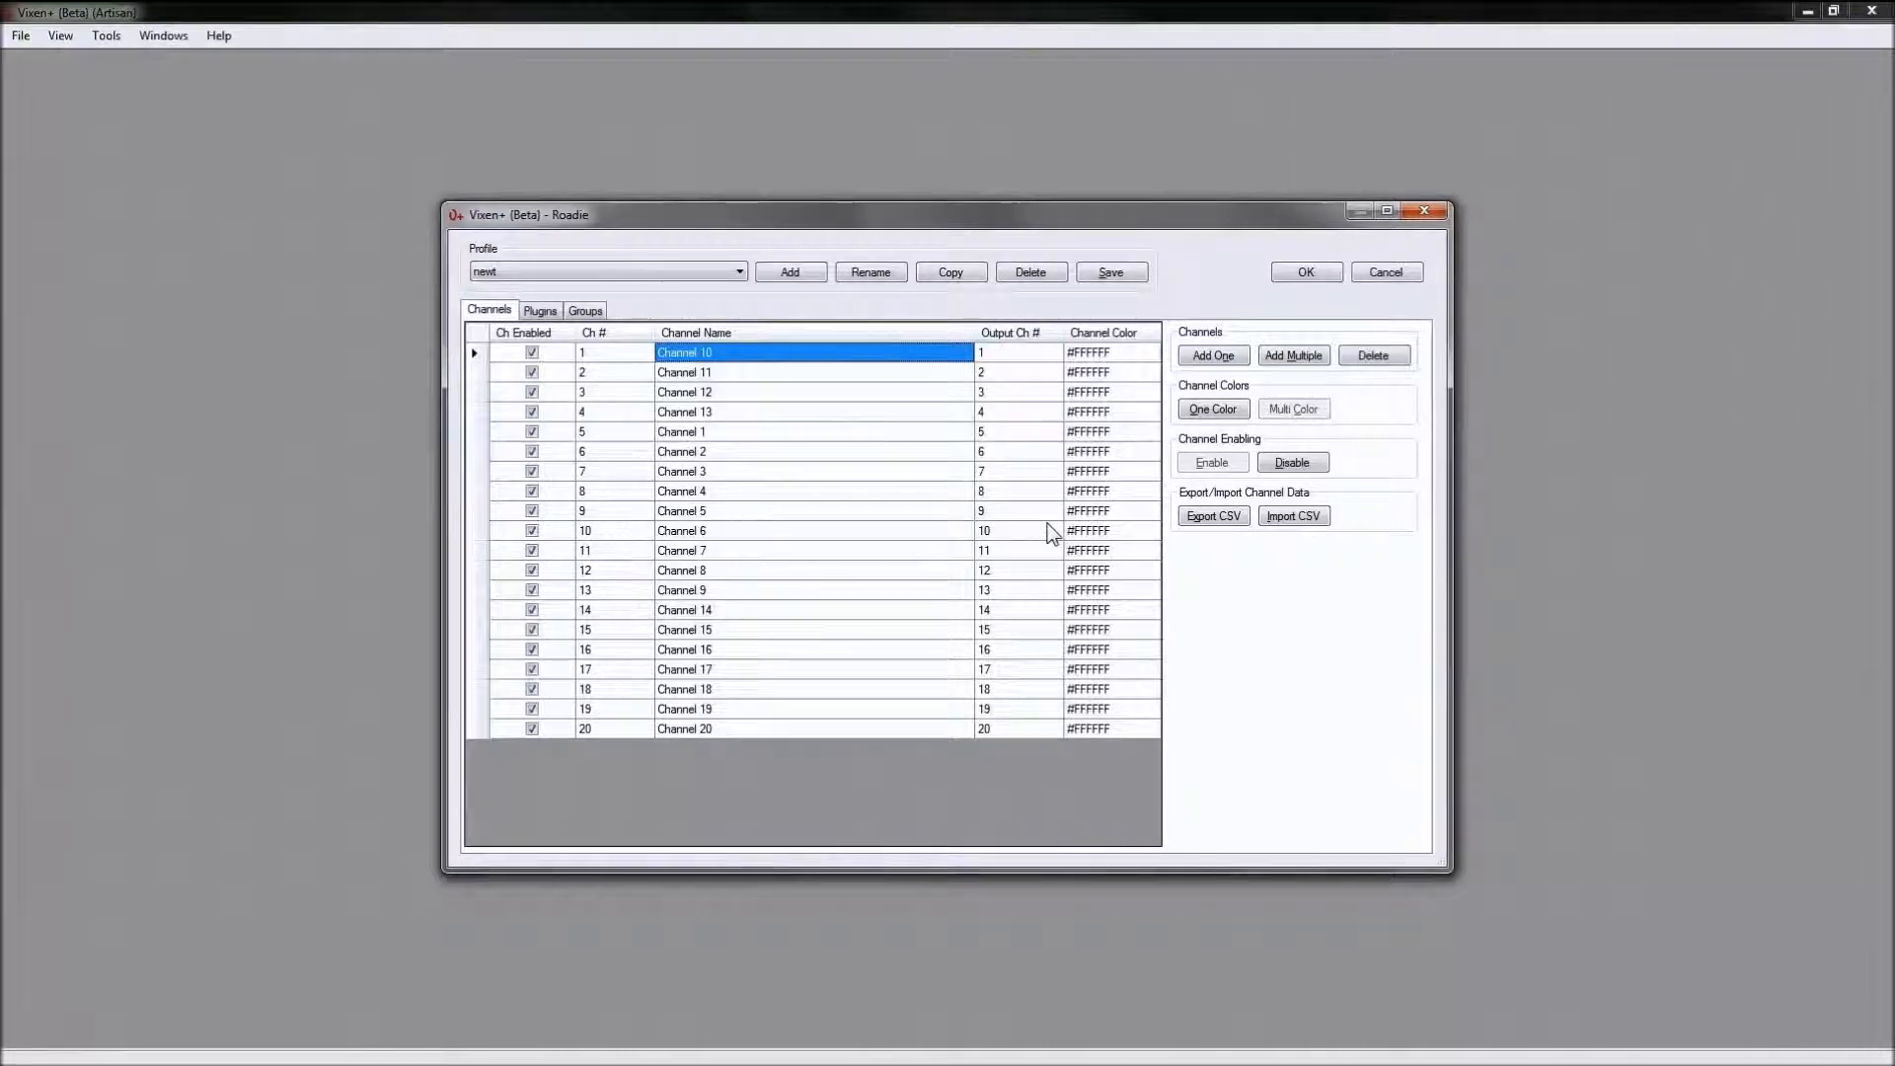
{"action": "left_click", "coordinate": [743, 414], "text": "shift"}
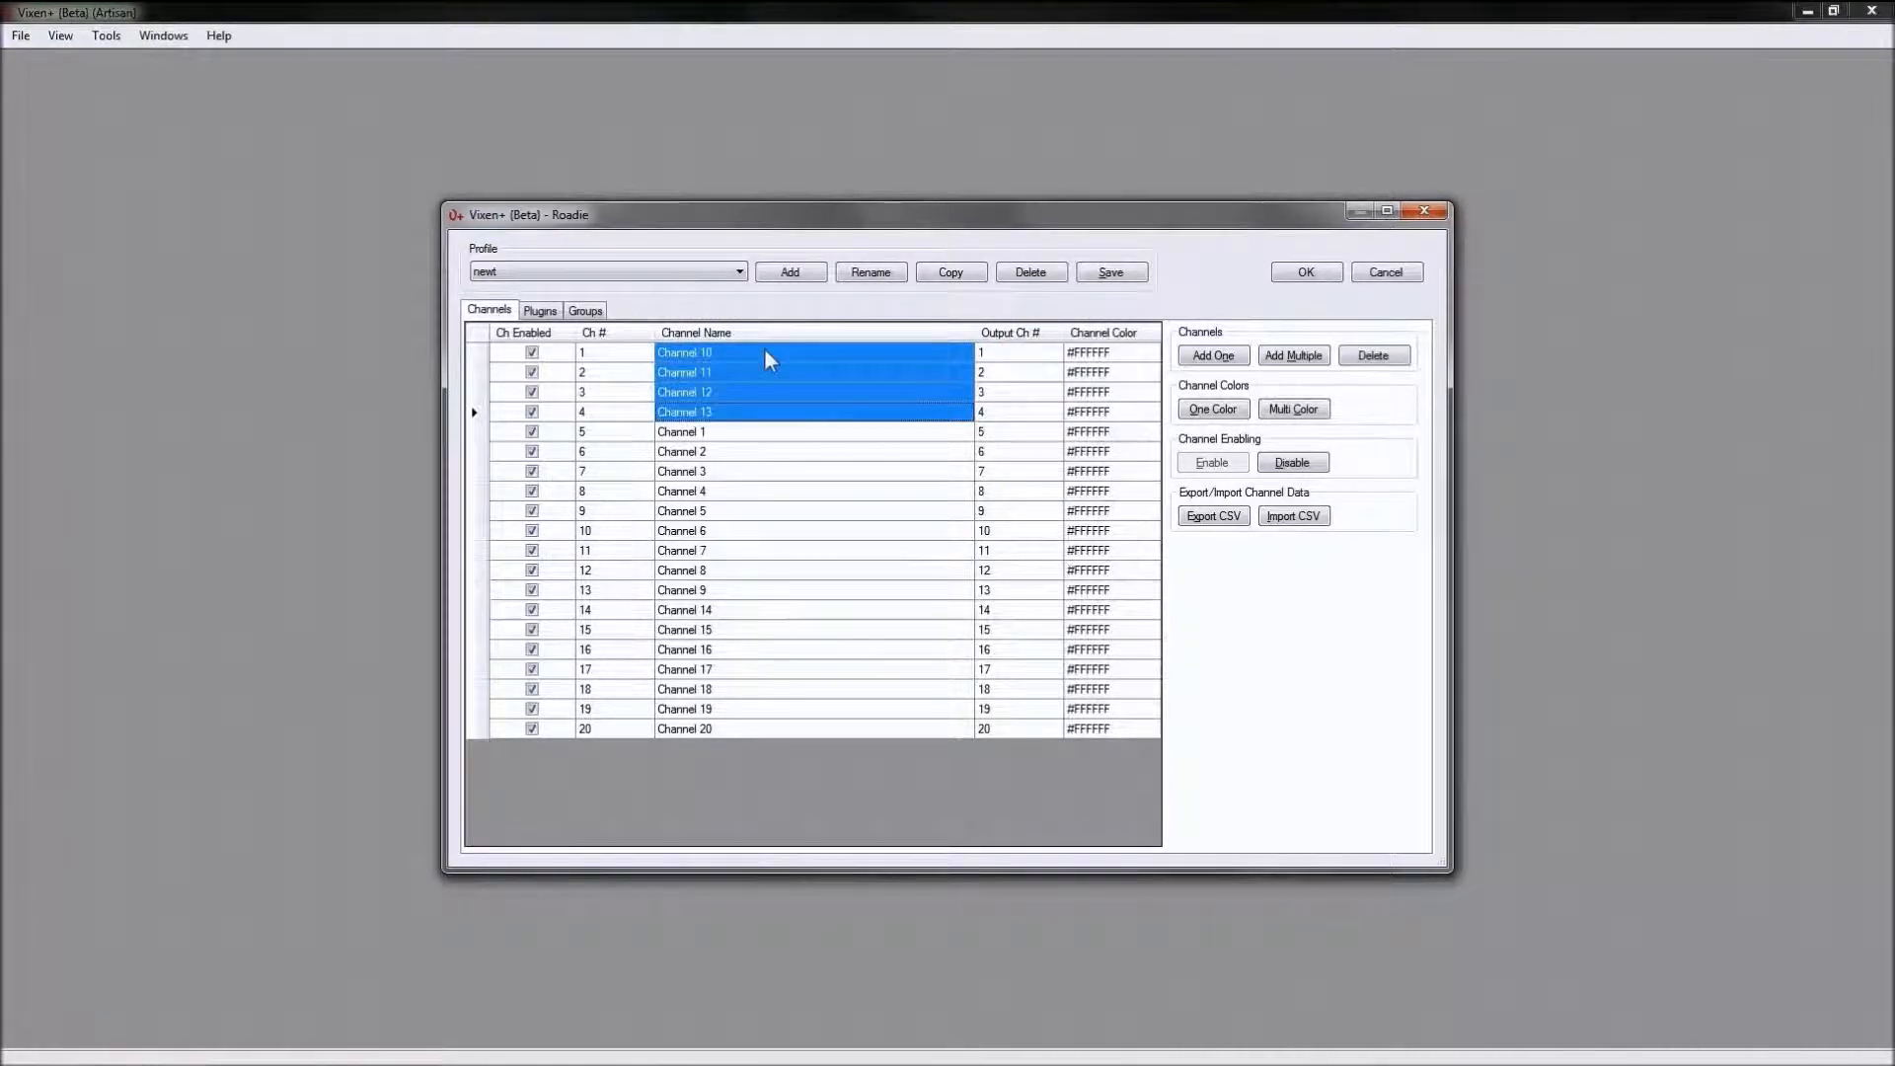
{"action": "left_click_drag", "start_coordinate": [765, 352], "coordinate": [745, 620]}
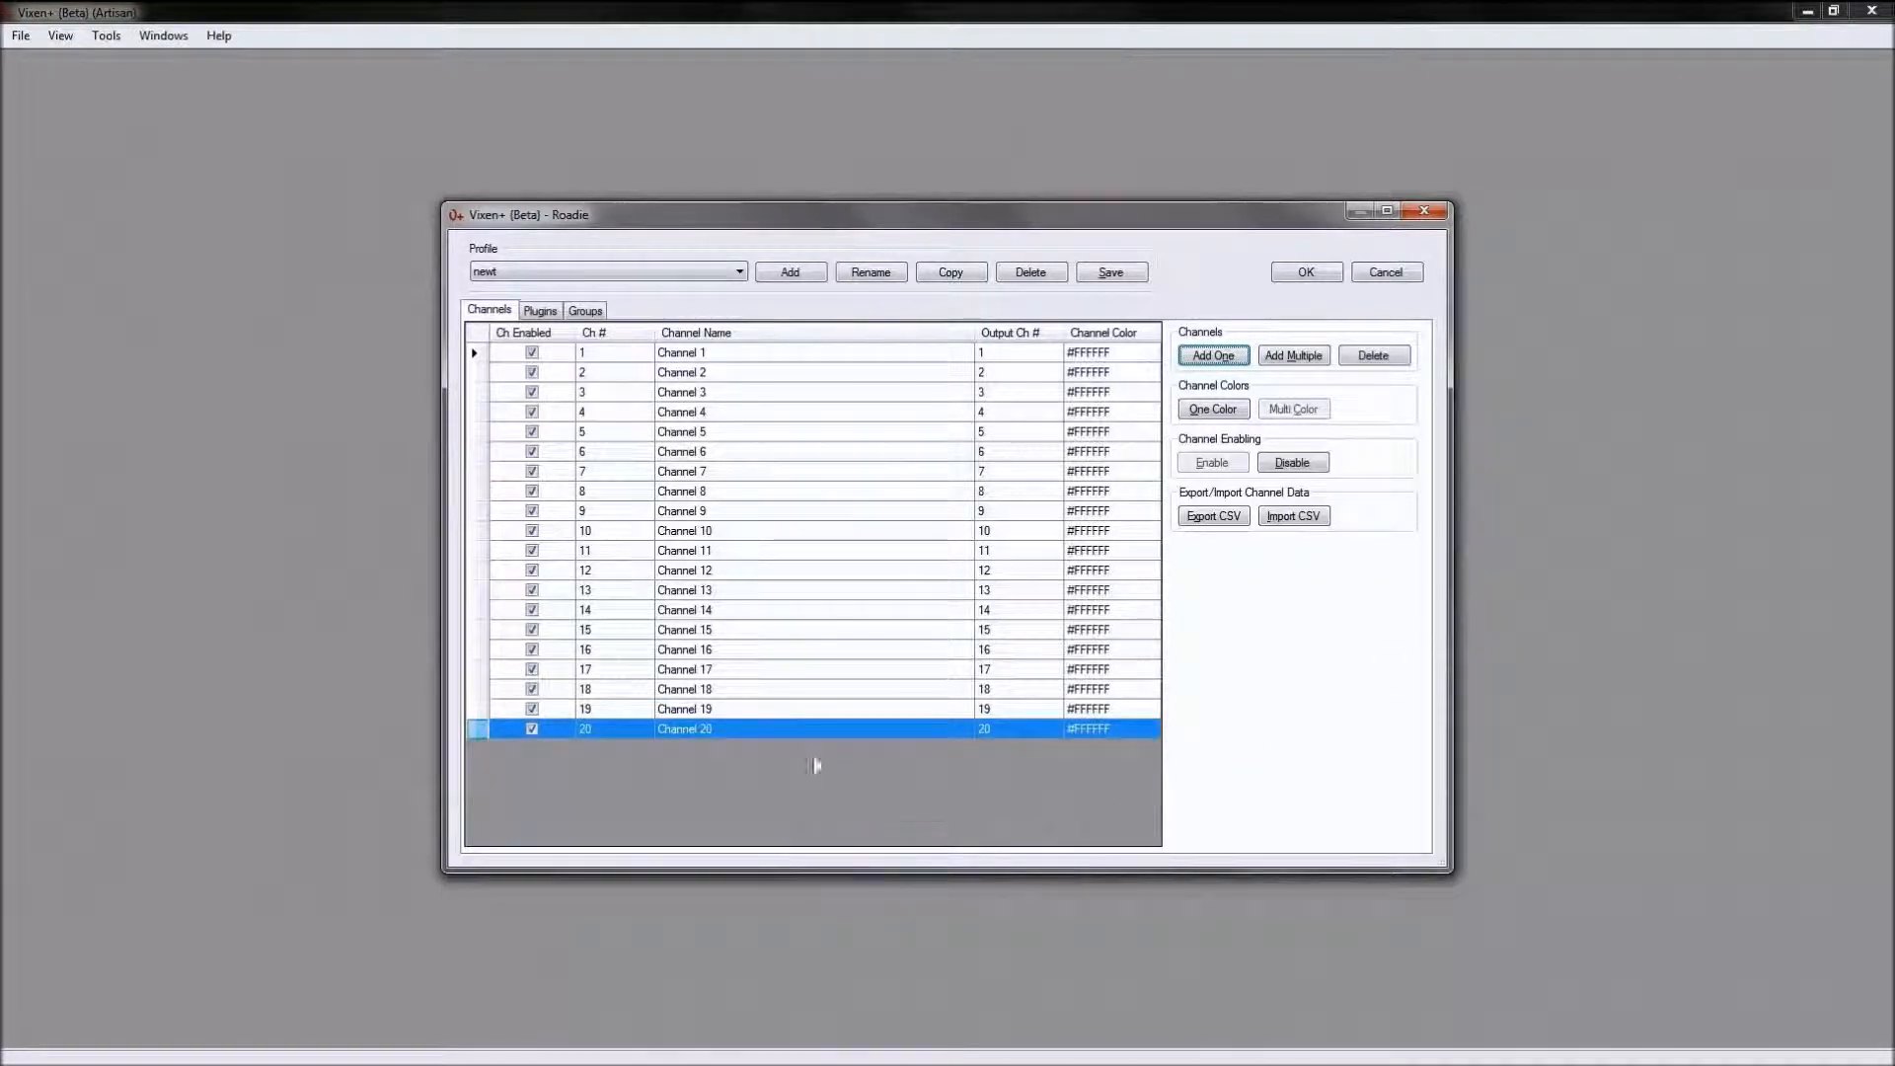
{"action": "left_click", "coordinate": [797, 649]}
{"action": "left_click", "coordinate": [821, 590]}
{"action": "left_click", "coordinate": [843, 533]}
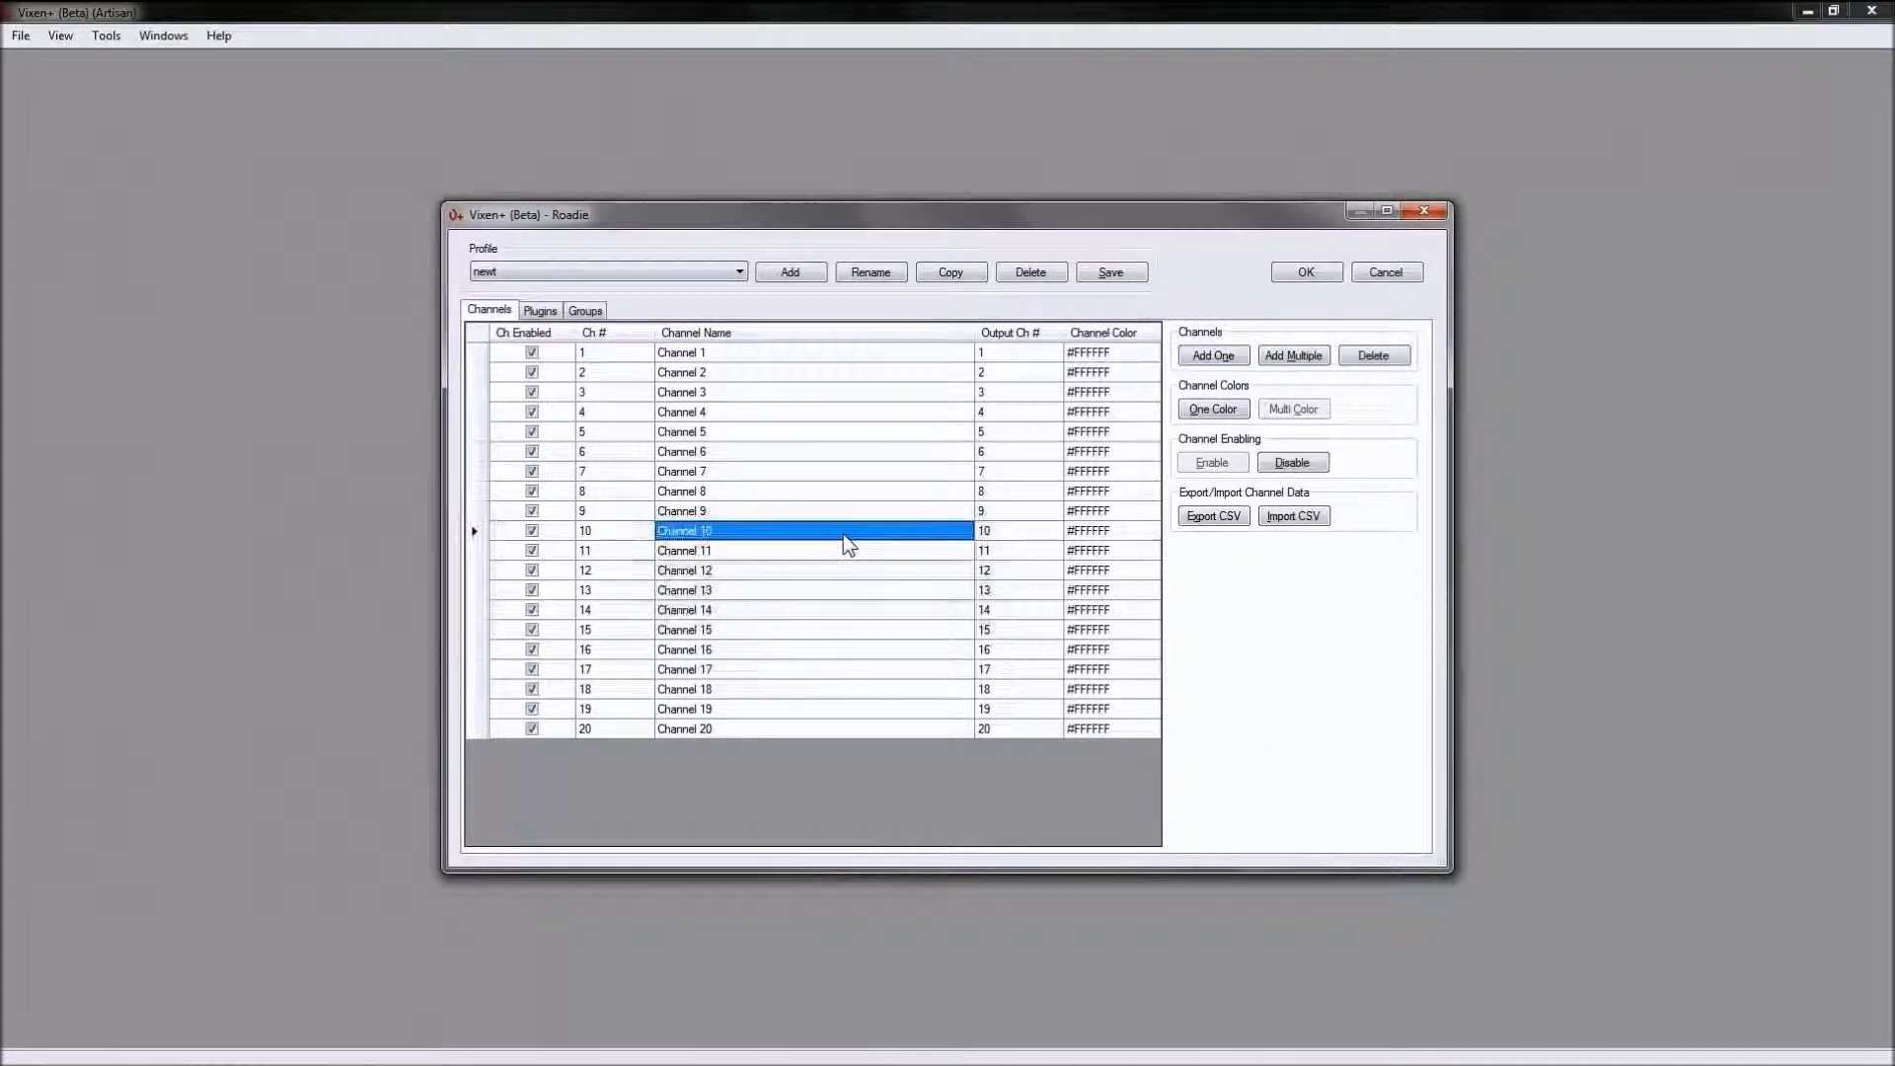
{"action": "left_click", "coordinate": [842, 454]}
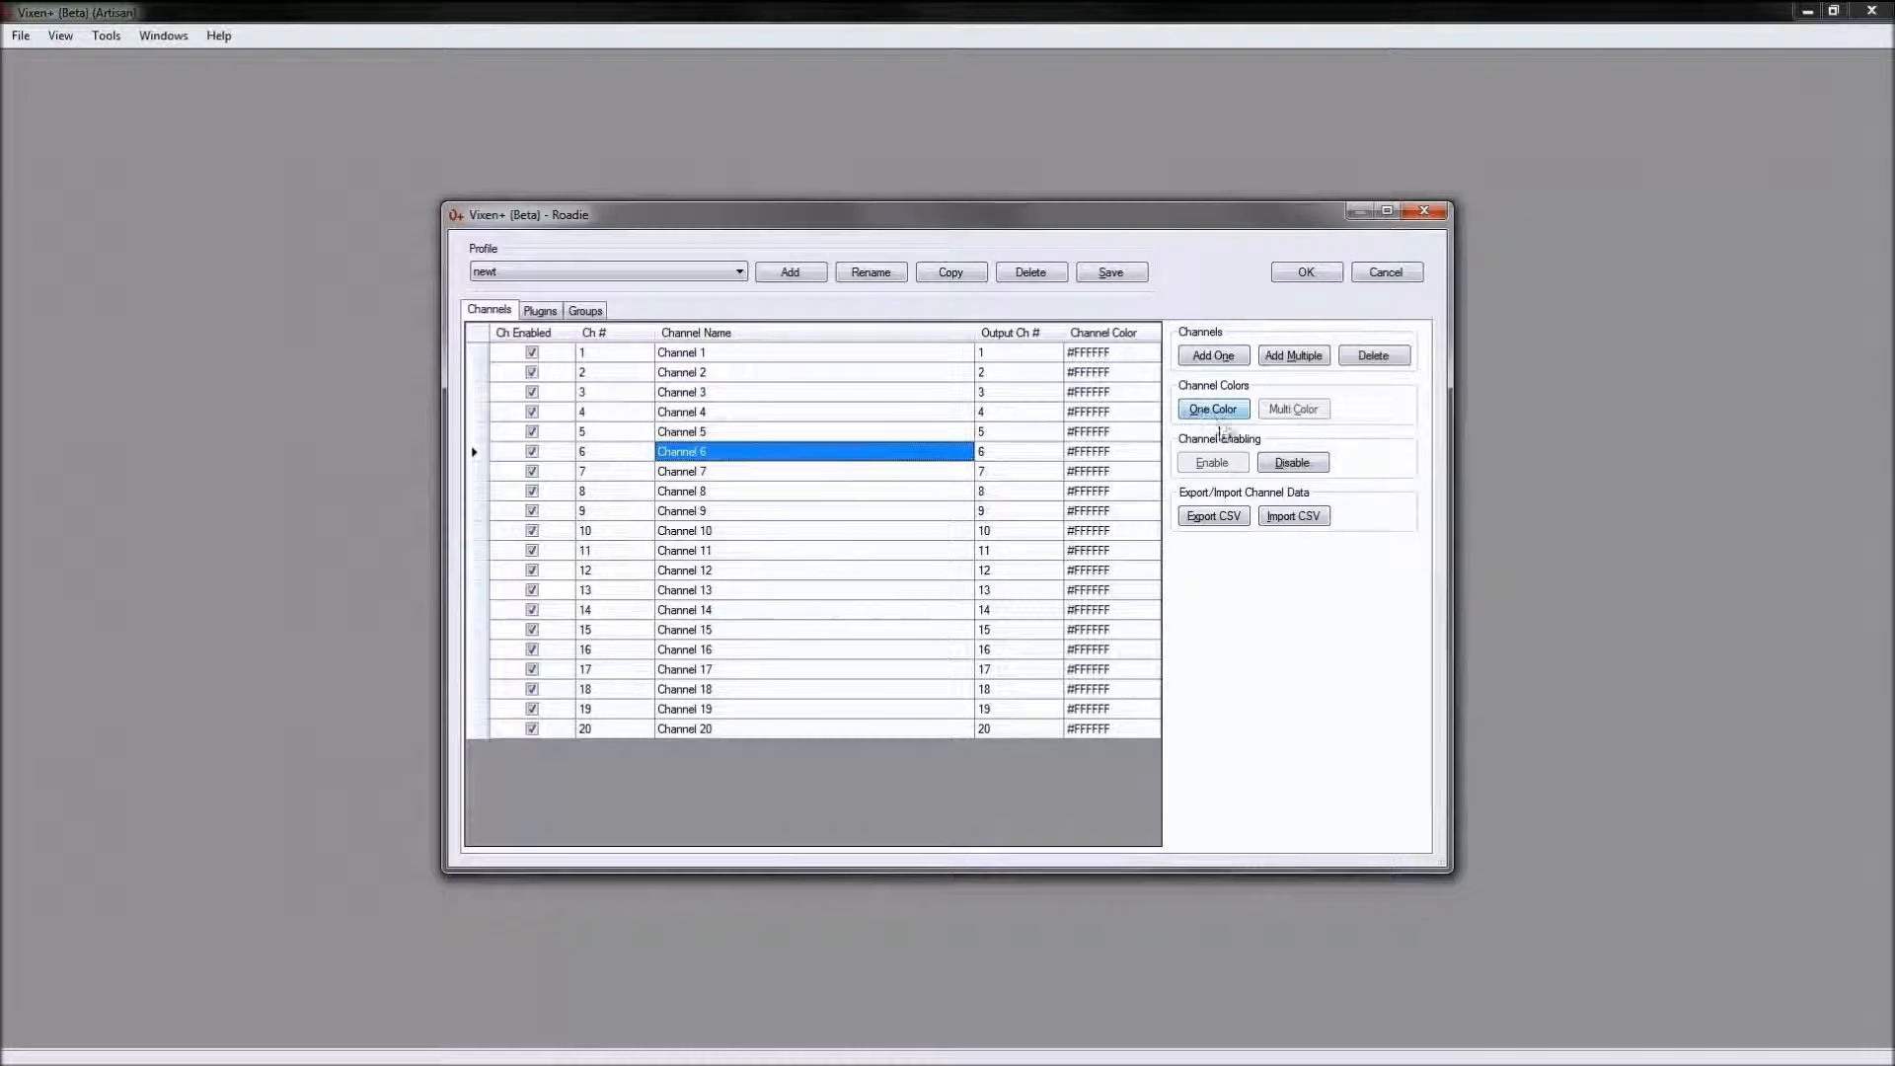
{"action": "left_click", "coordinate": [811, 395]}
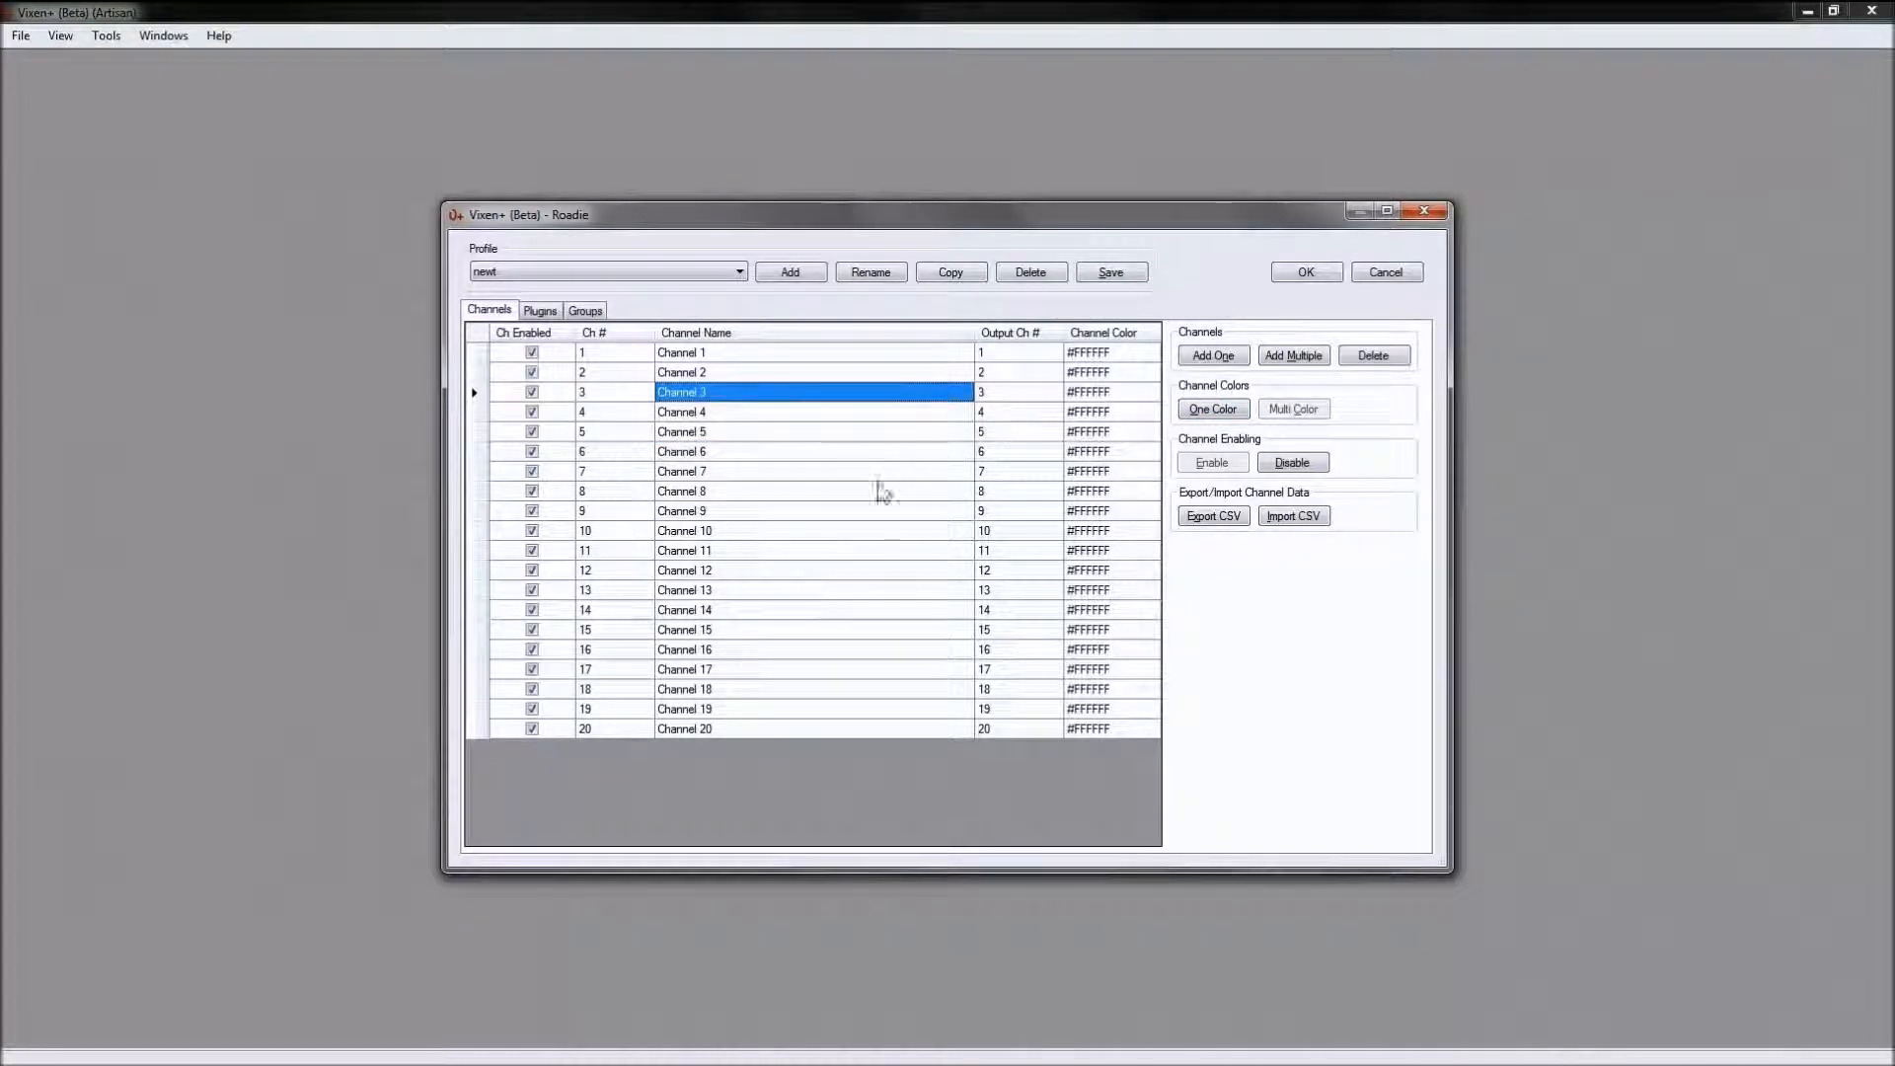
Step: Select Channel 3 through Channel 11 as a continuous range, and clear that selection
{"action": "left_click", "coordinate": [804, 414], "text": "shift"}
{"action": "left_click", "coordinate": [804, 435], "text": "shift"}
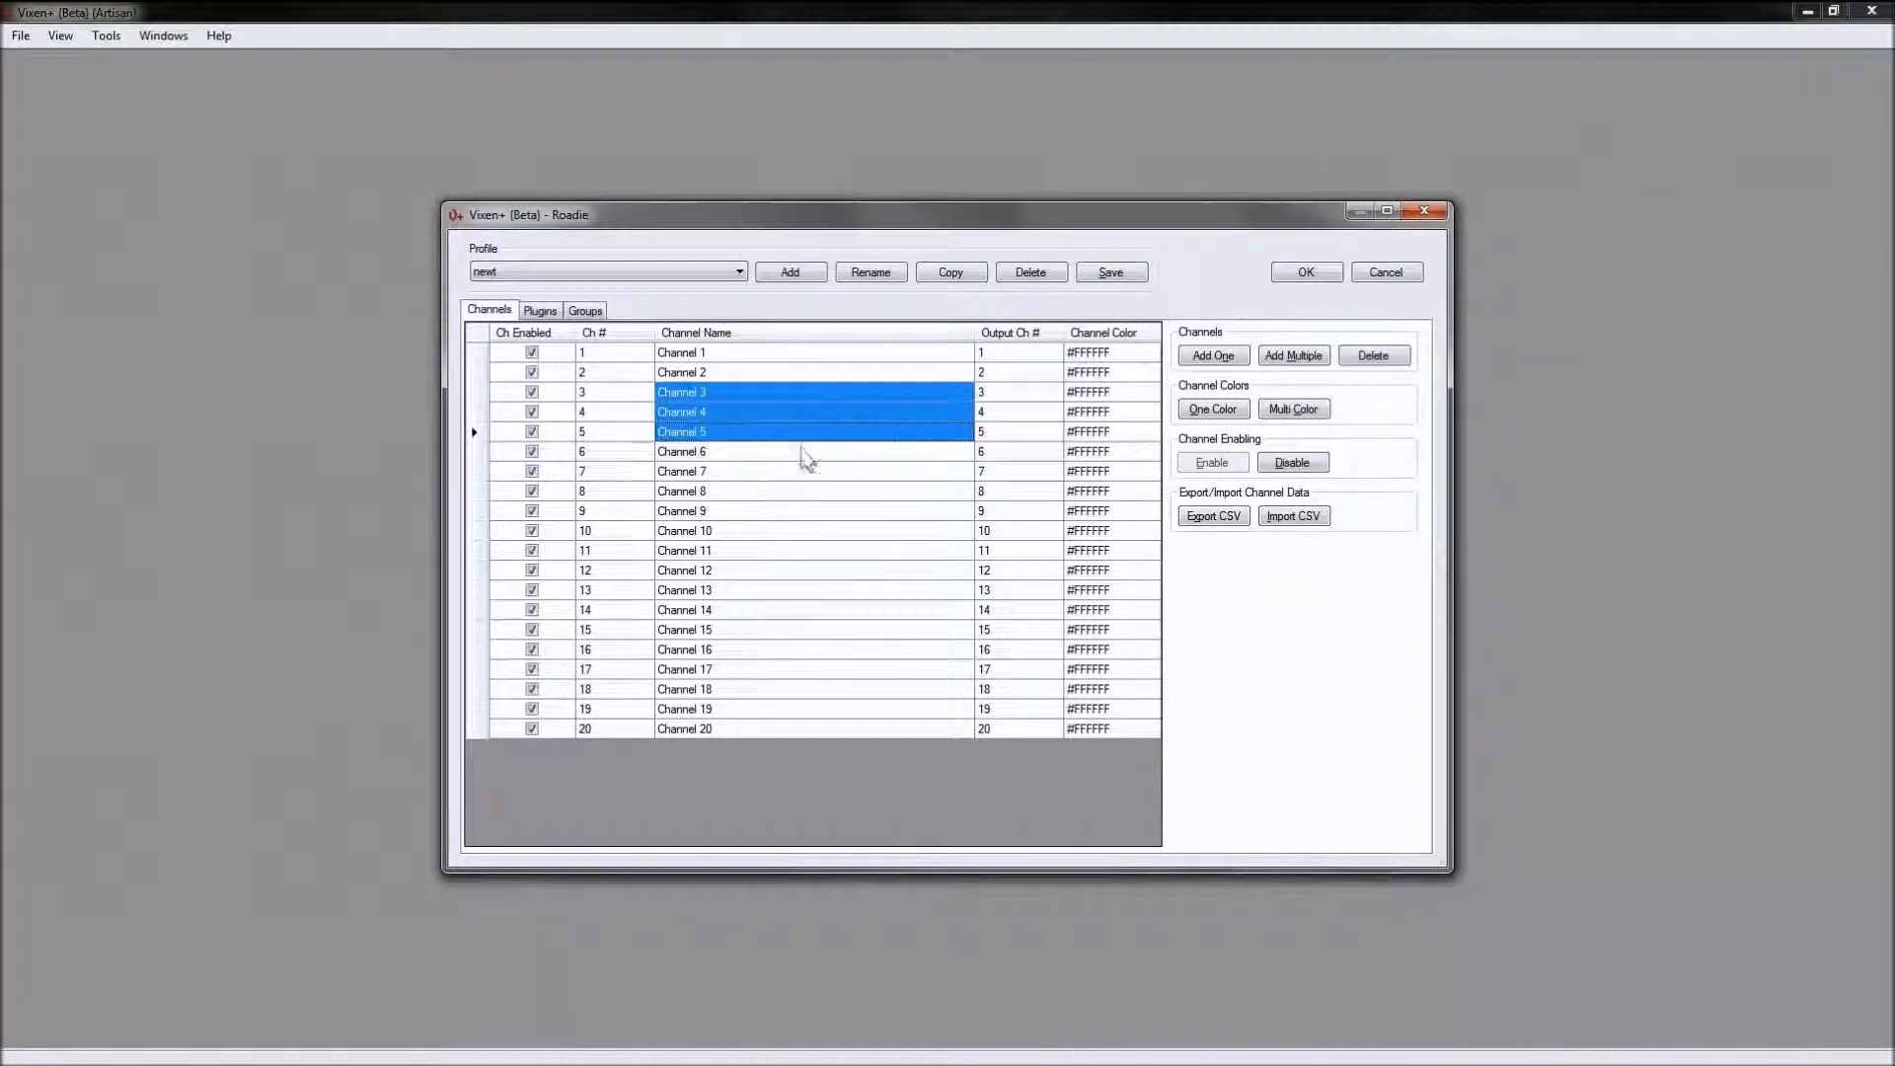
{"action": "left_click", "coordinate": [803, 452], "text": "shift"}
{"action": "left_click", "coordinate": [803, 472], "text": "shift"}
{"action": "left_click", "coordinate": [793, 494], "text": "shift"}
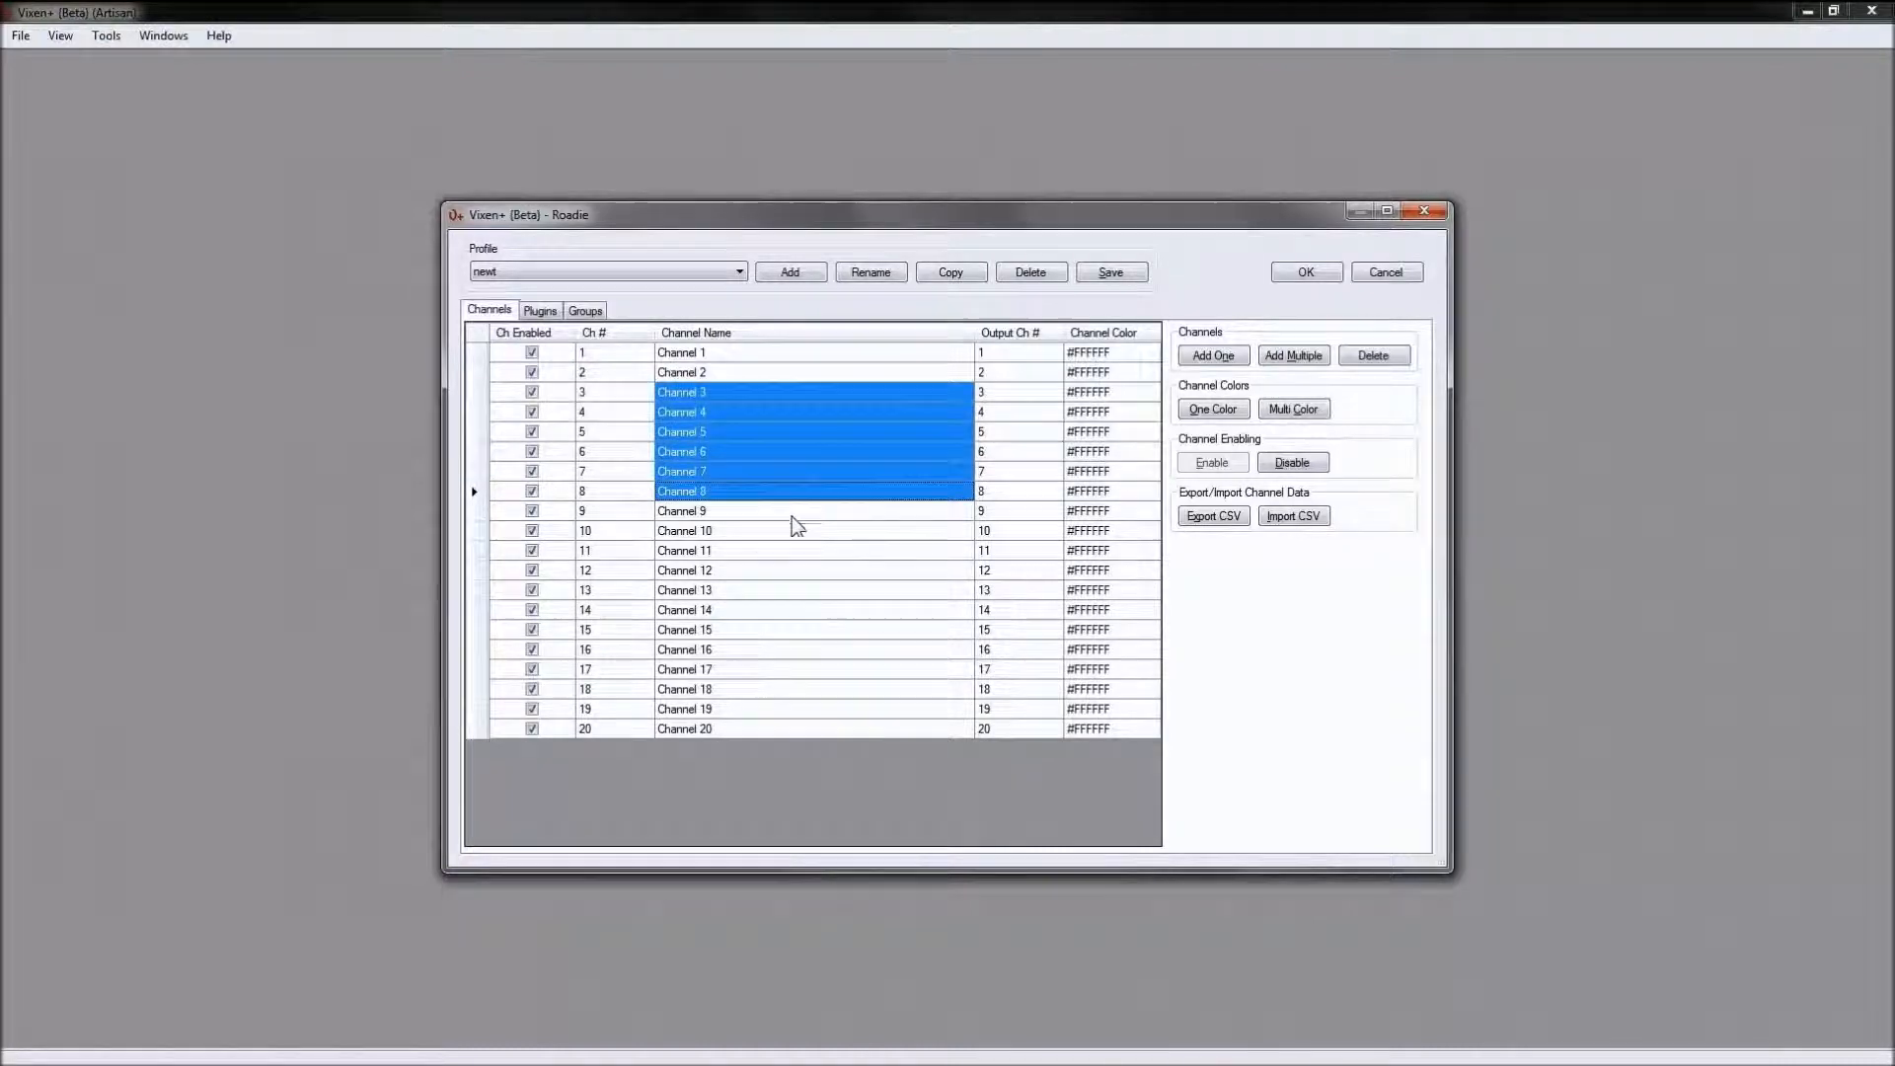
{"action": "left_click", "coordinate": [791, 513], "text": "shift"}
{"action": "left_click", "coordinate": [792, 533], "text": "shift"}
{"action": "left_click", "coordinate": [792, 551], "text": "shift"}
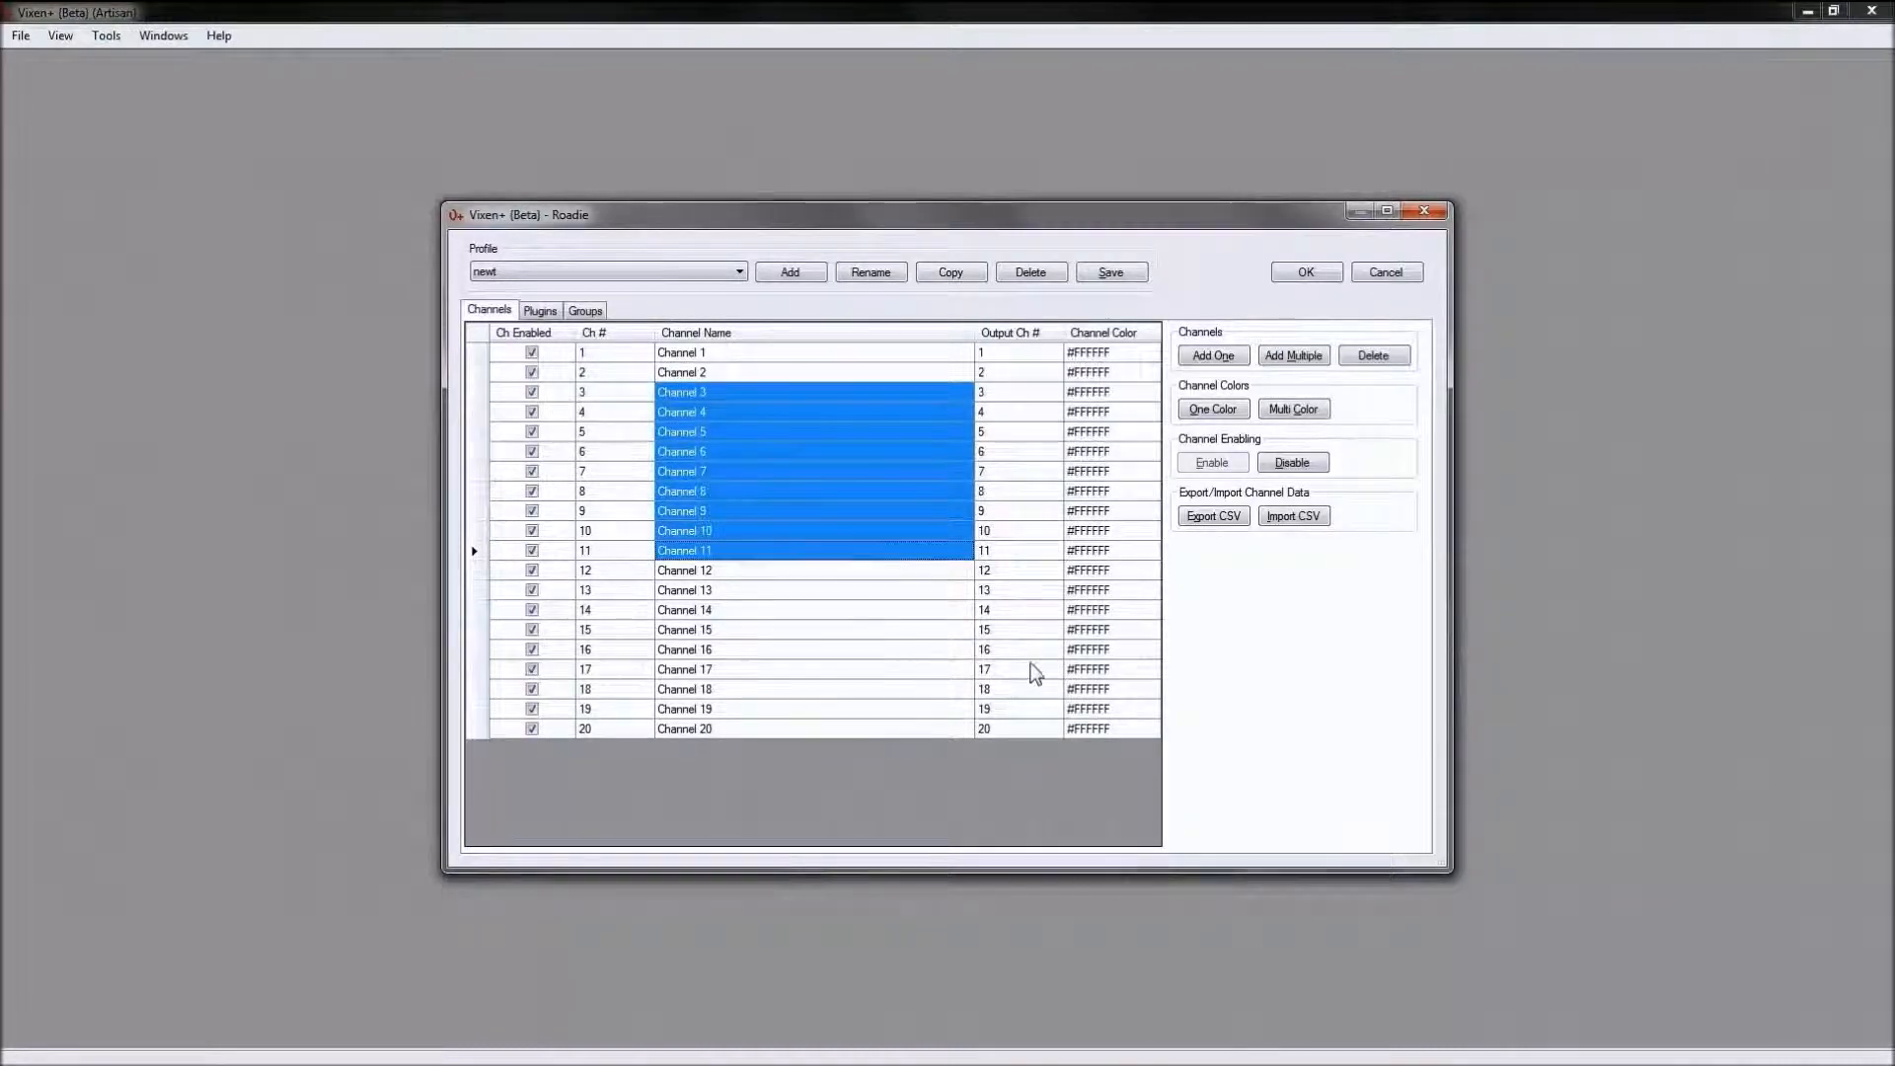
{"action": "left_click", "coordinate": [1027, 474]}
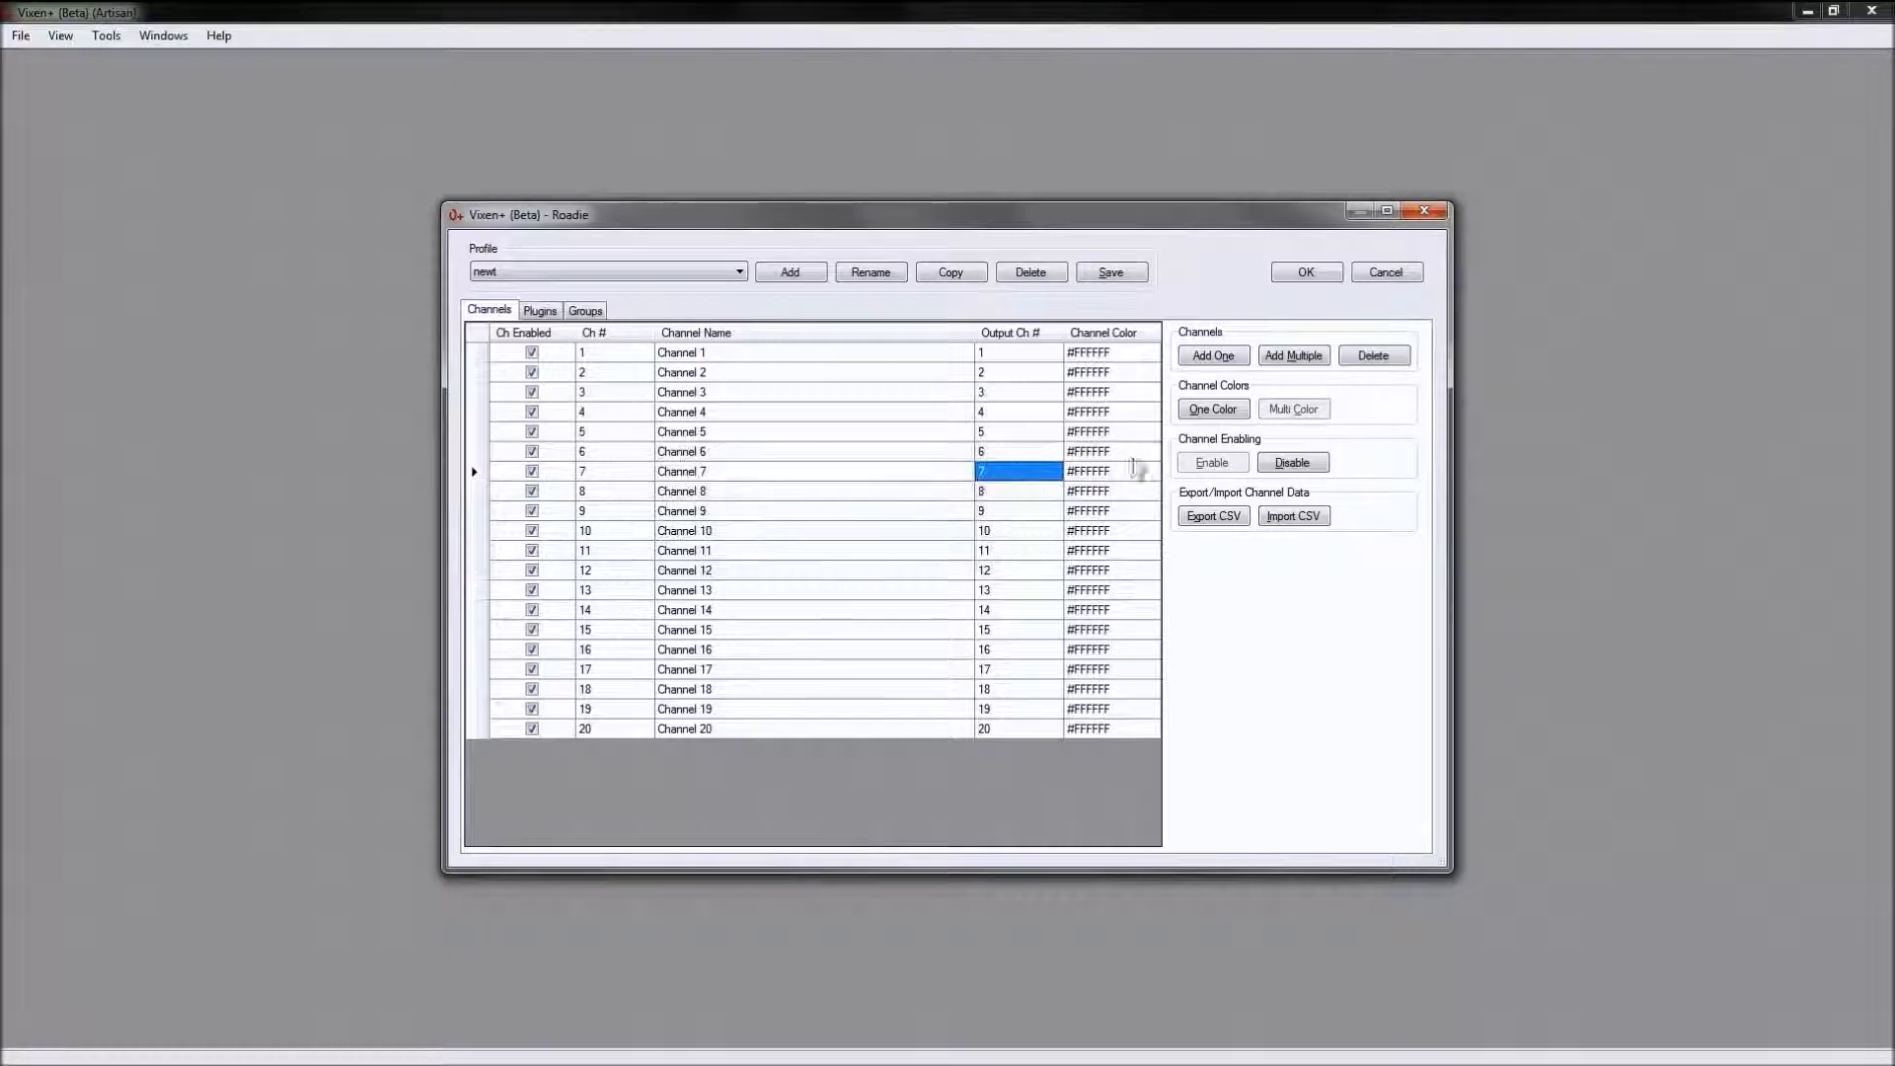
Step: Select every odd-numbered channel from Channel 1 to Channel 19, and give them all the light pink color FFC0FF
{"action": "left_click", "coordinate": [743, 355]}
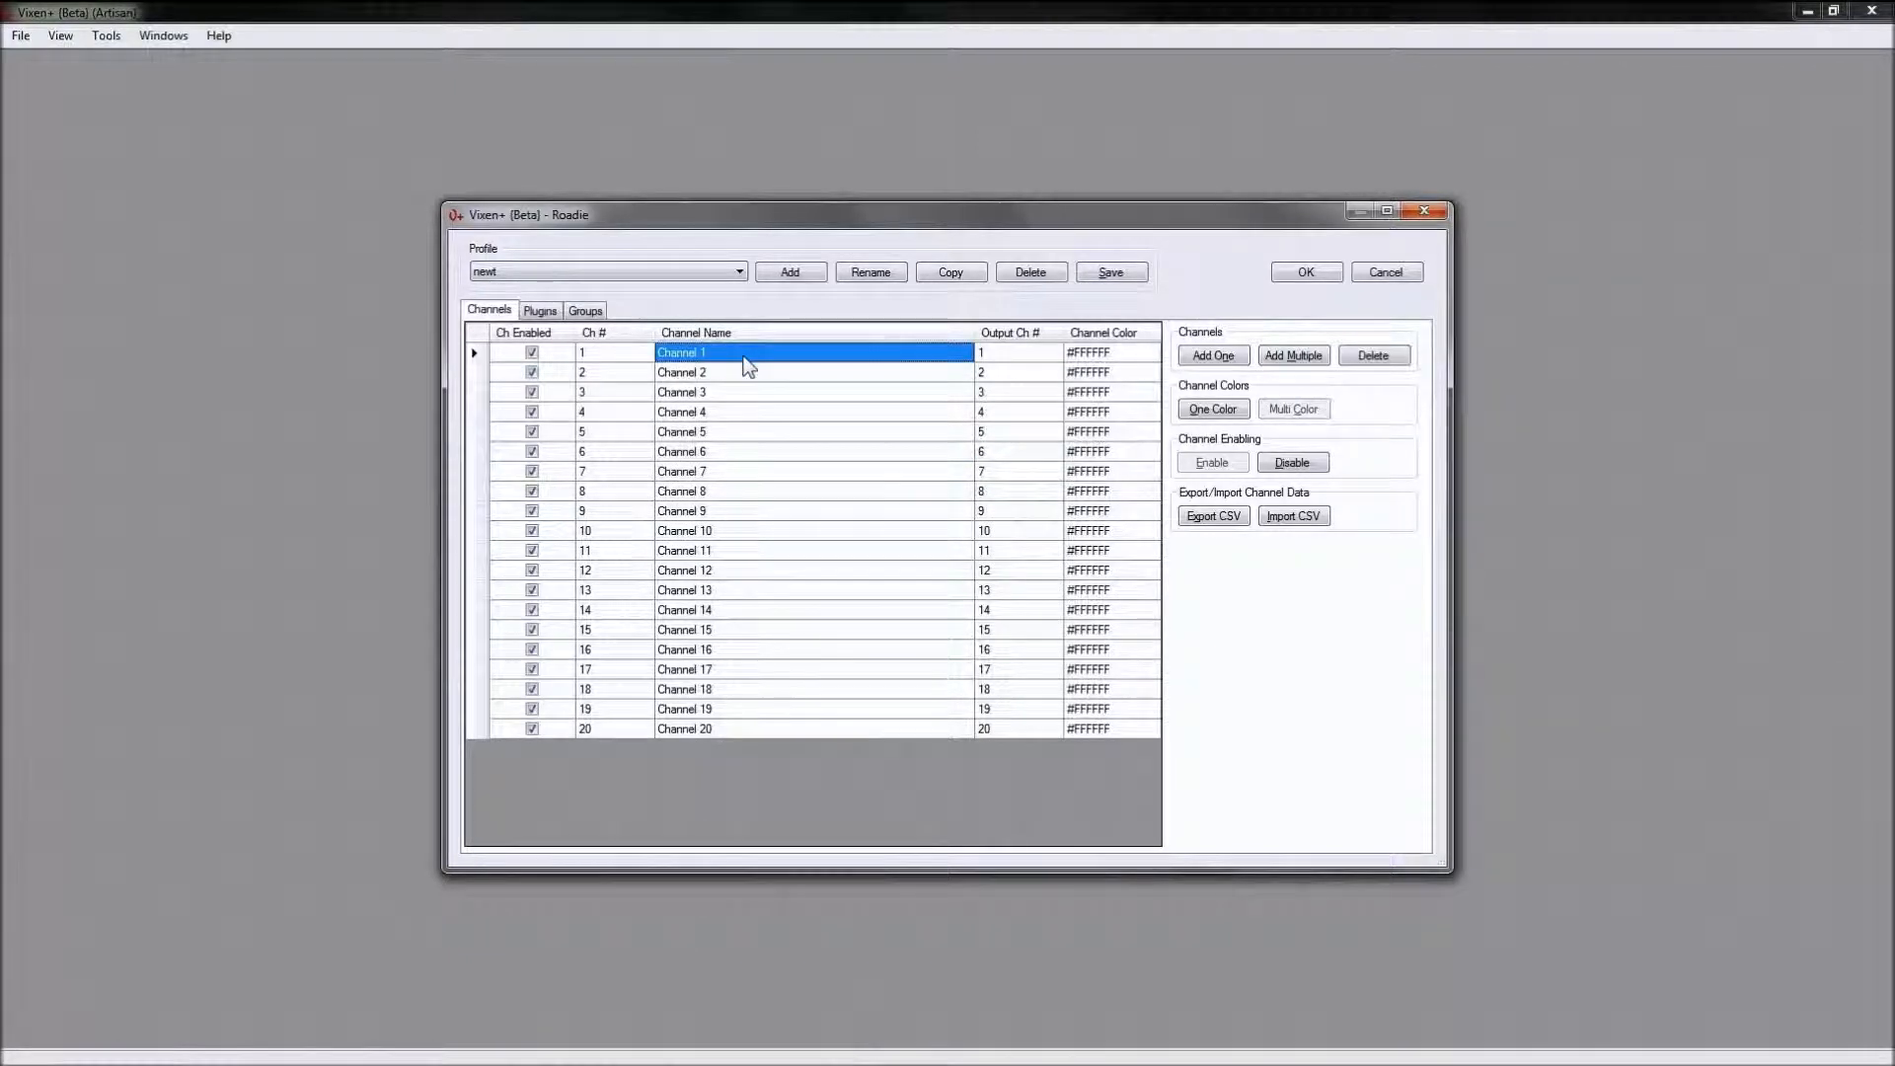
{"action": "left_click", "coordinate": [740, 393], "text": "ctrl"}
{"action": "left_click", "coordinate": [740, 432], "text": "ctrl"}
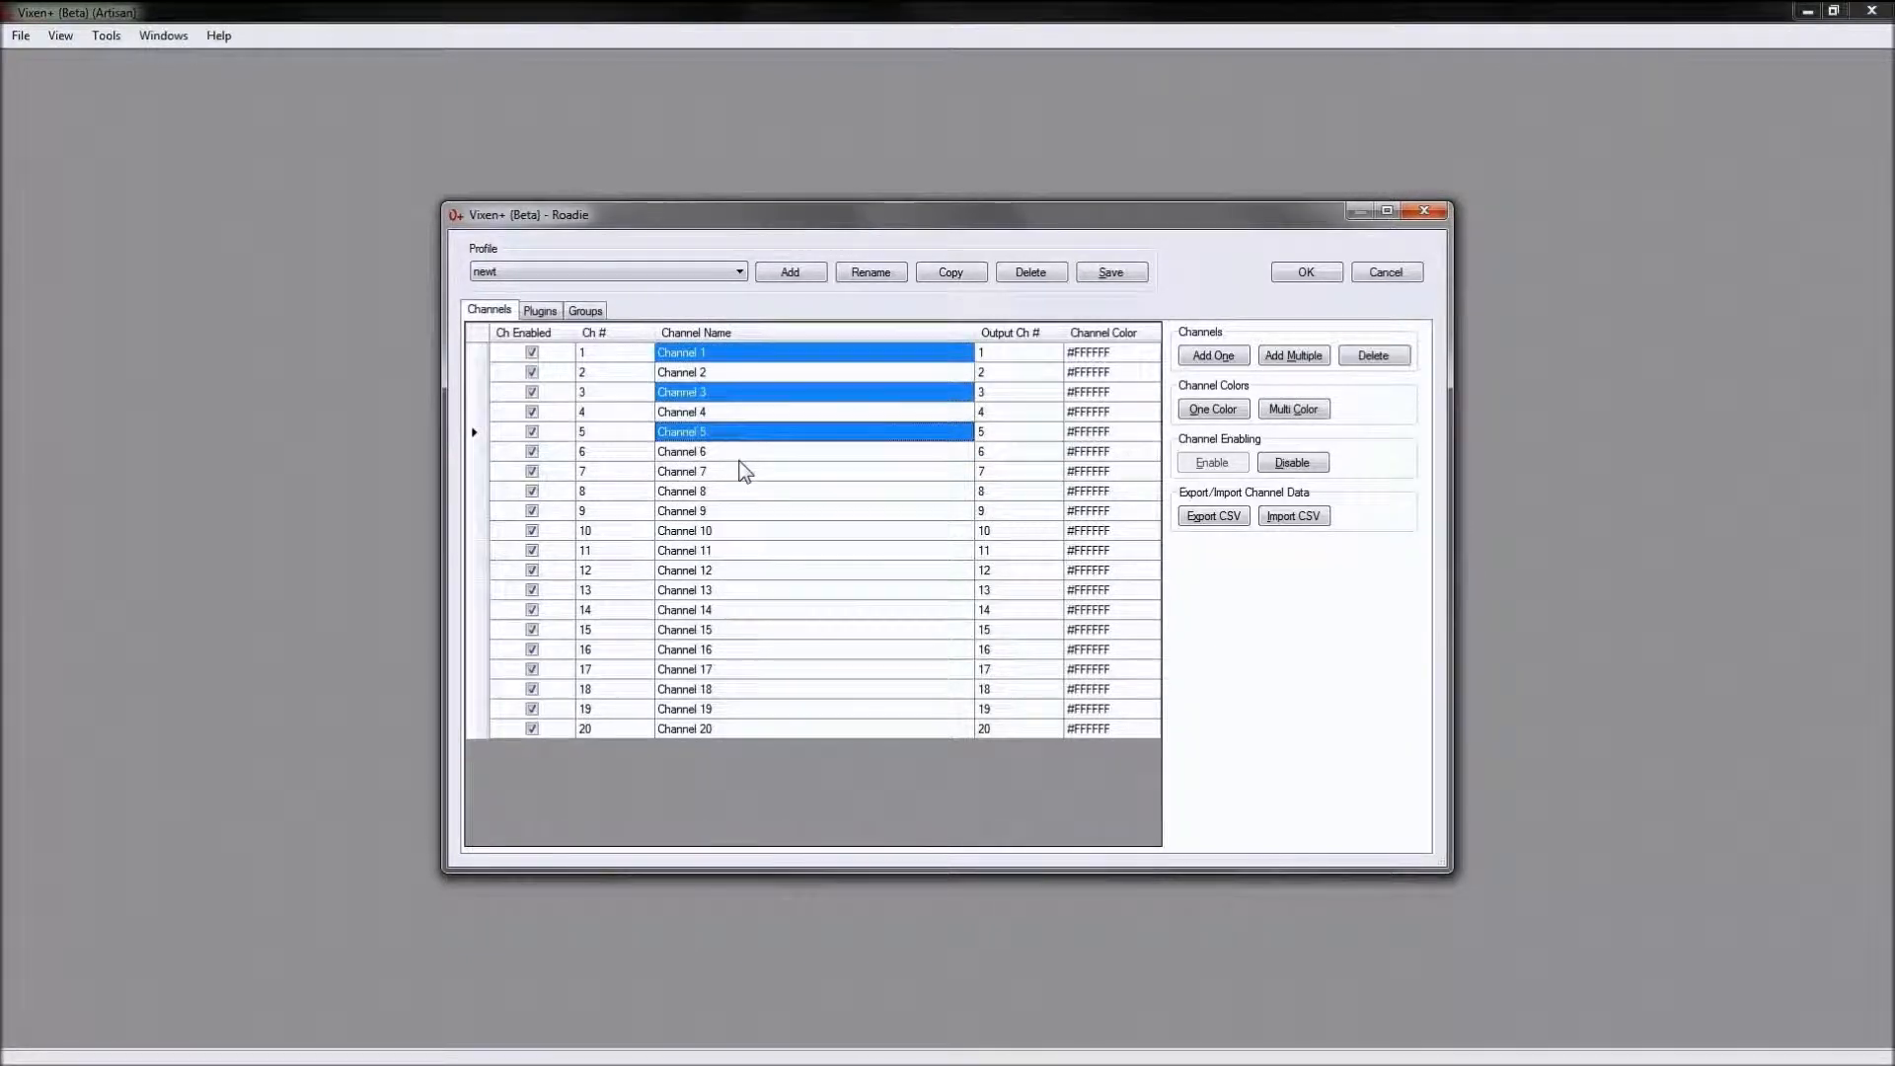
{"action": "left_click", "coordinate": [742, 472], "text": "ctrl"}
{"action": "left_click", "coordinate": [743, 512], "text": "ctrl"}
{"action": "left_click", "coordinate": [743, 551], "text": "ctrl"}
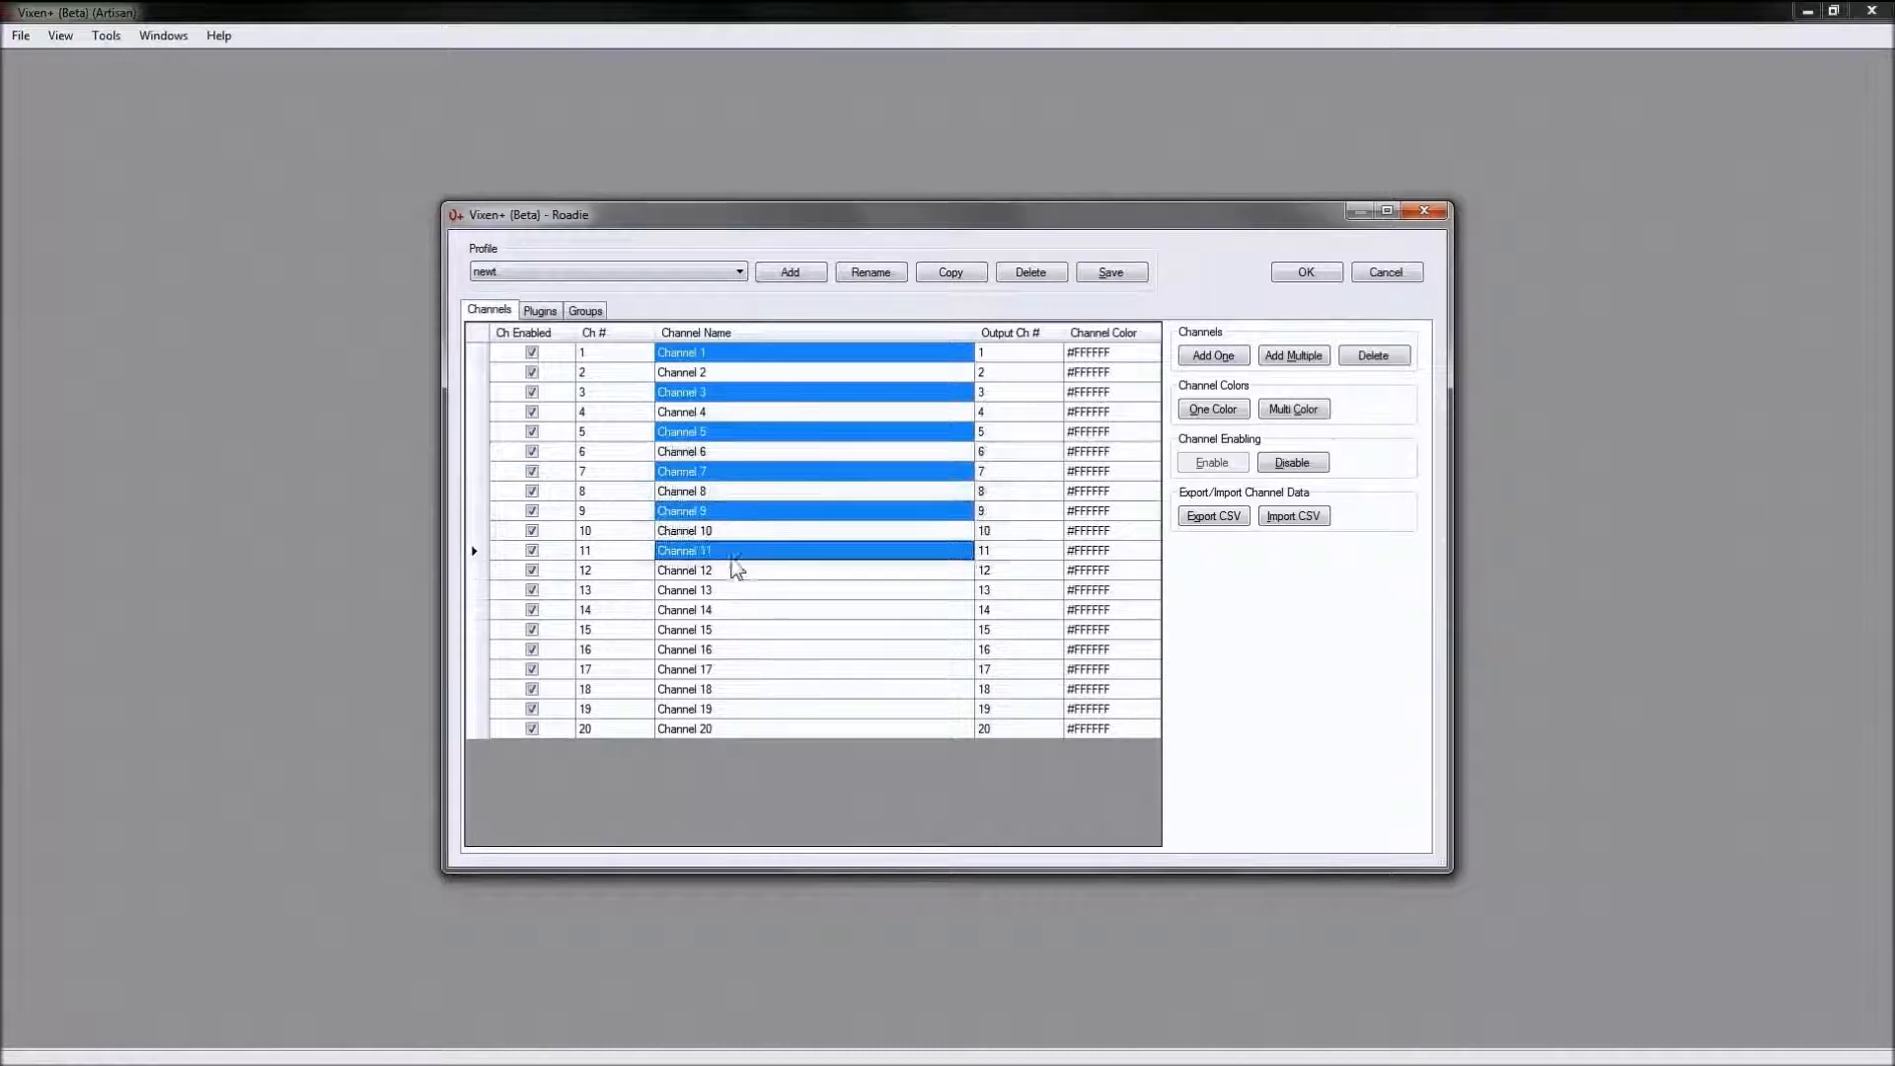
{"action": "left_click", "coordinate": [740, 590], "text": "ctrl"}
{"action": "left_click", "coordinate": [744, 629], "text": "ctrl"}
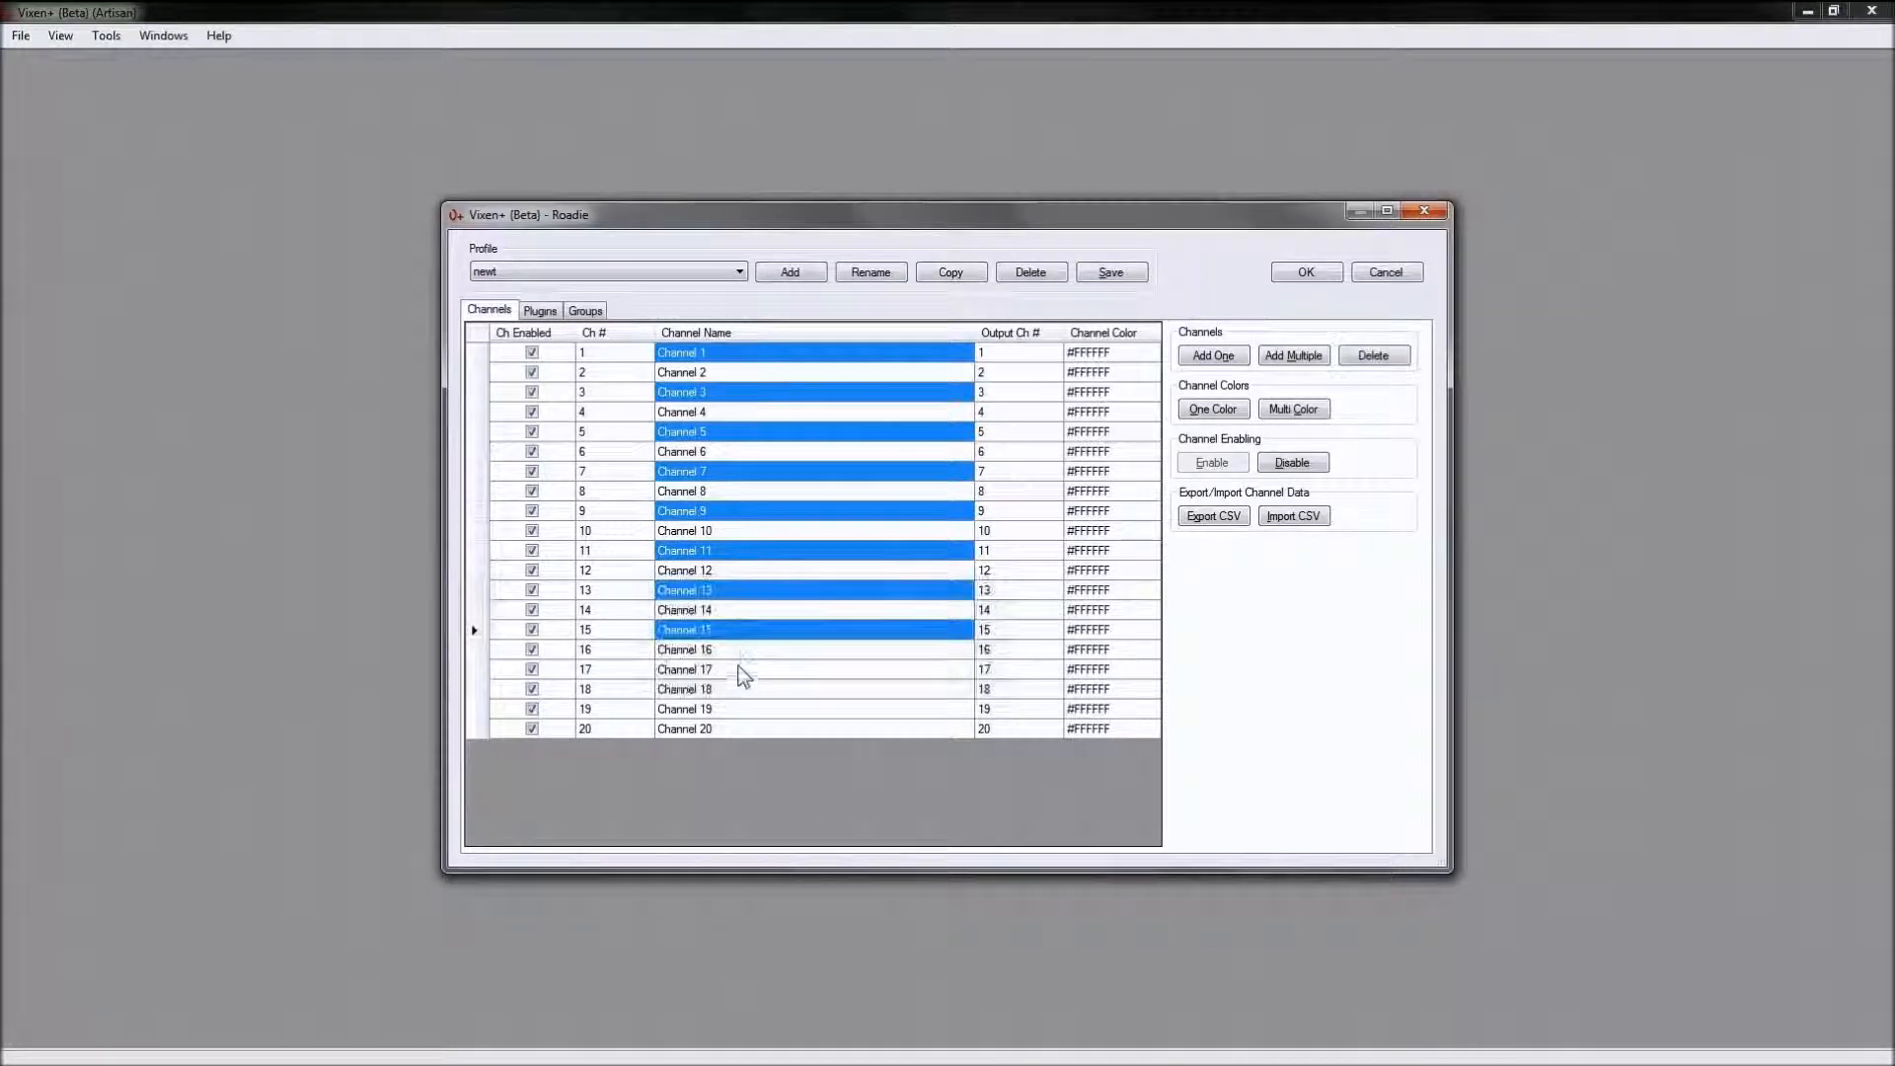
{"action": "left_click", "coordinate": [742, 669], "text": "ctrl"}
{"action": "left_click", "coordinate": [743, 709], "text": "ctrl"}
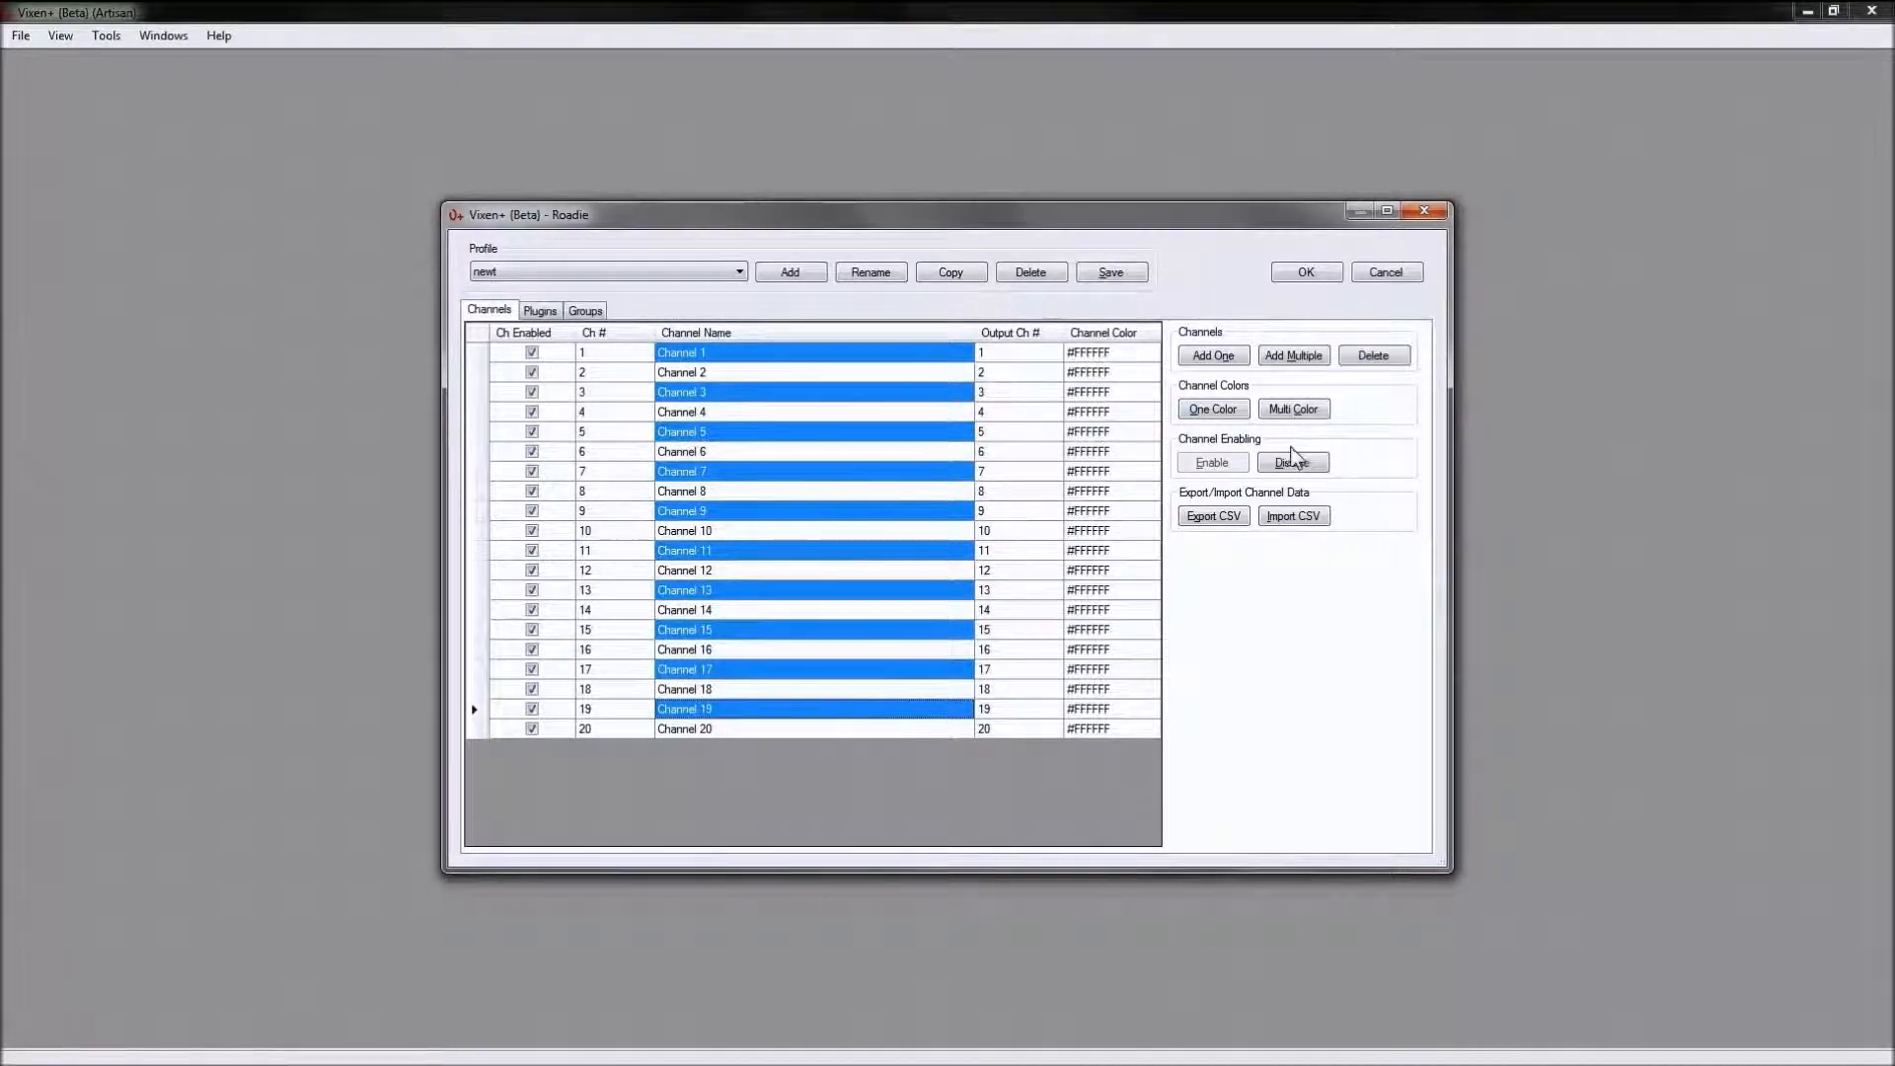
{"action": "left_click", "coordinate": [1212, 408]}
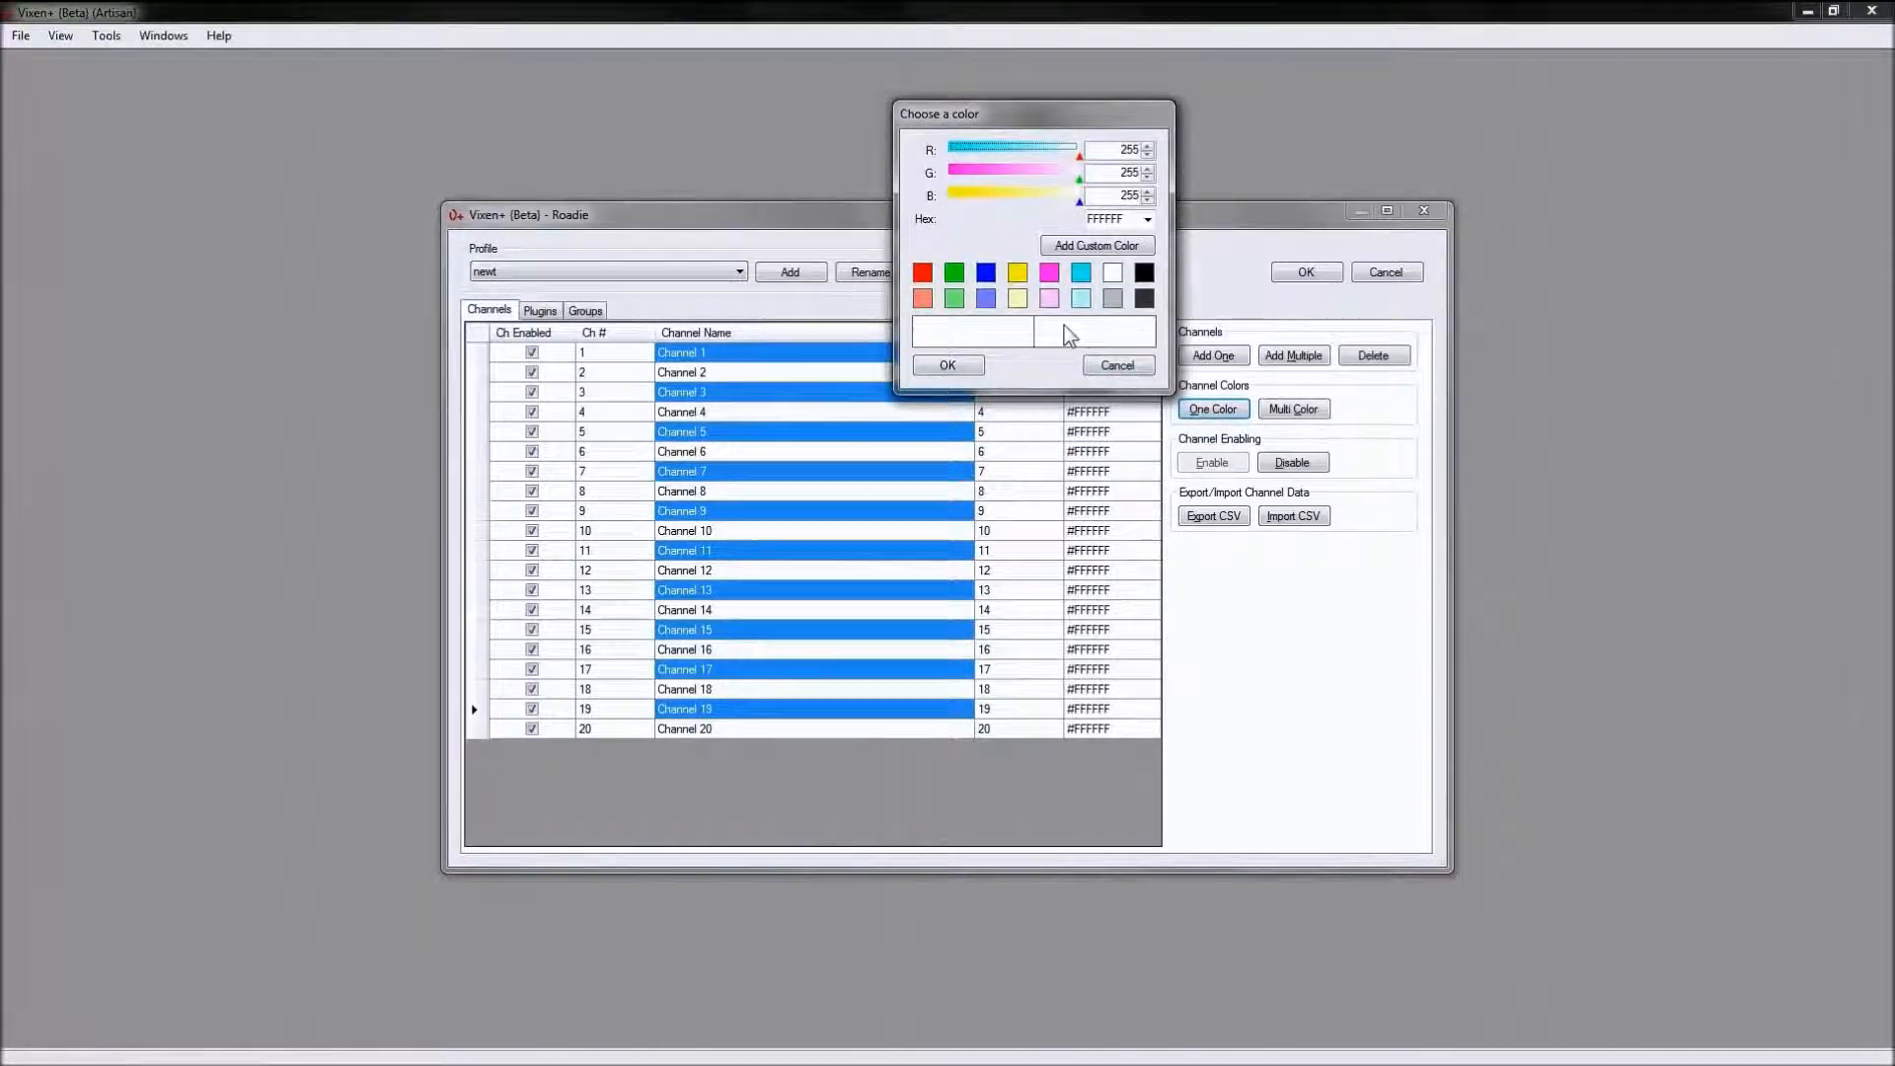
{"action": "left_click", "coordinate": [1049, 298]}
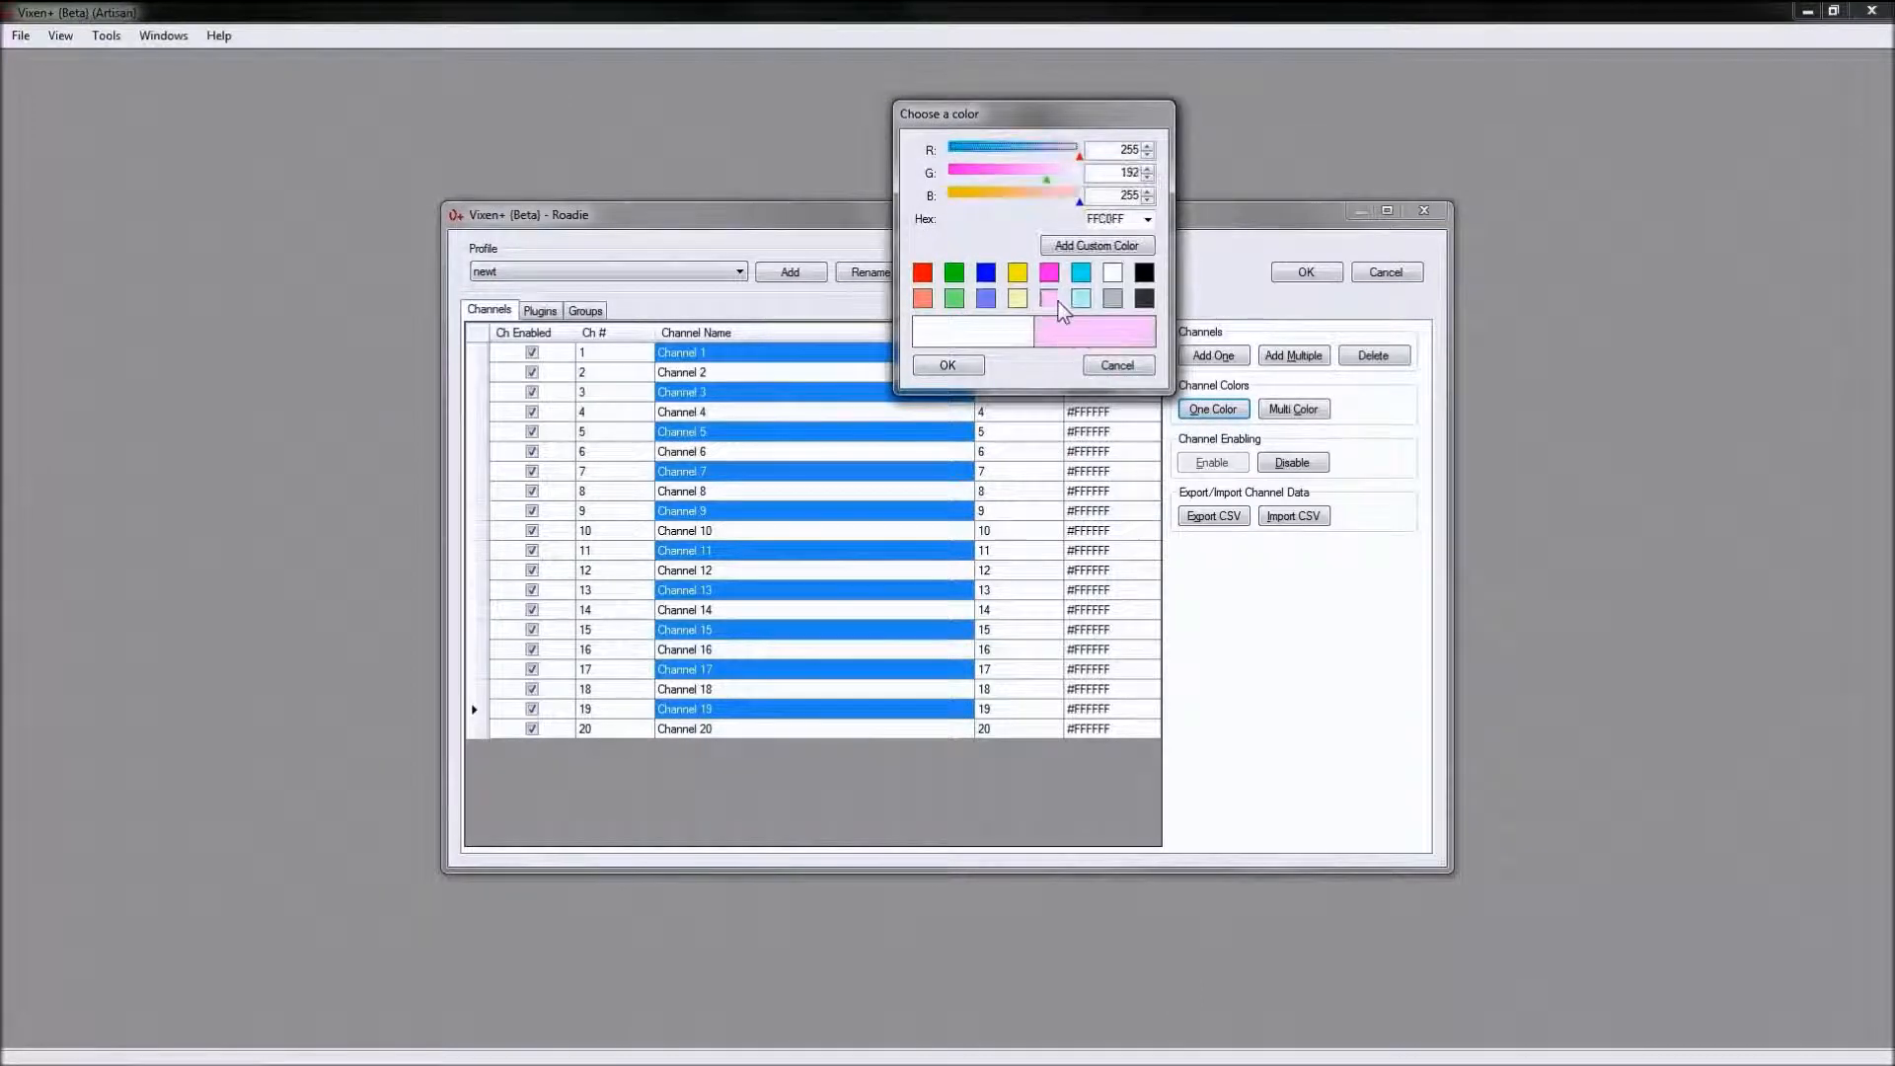
{"action": "left_click", "coordinate": [957, 366]}
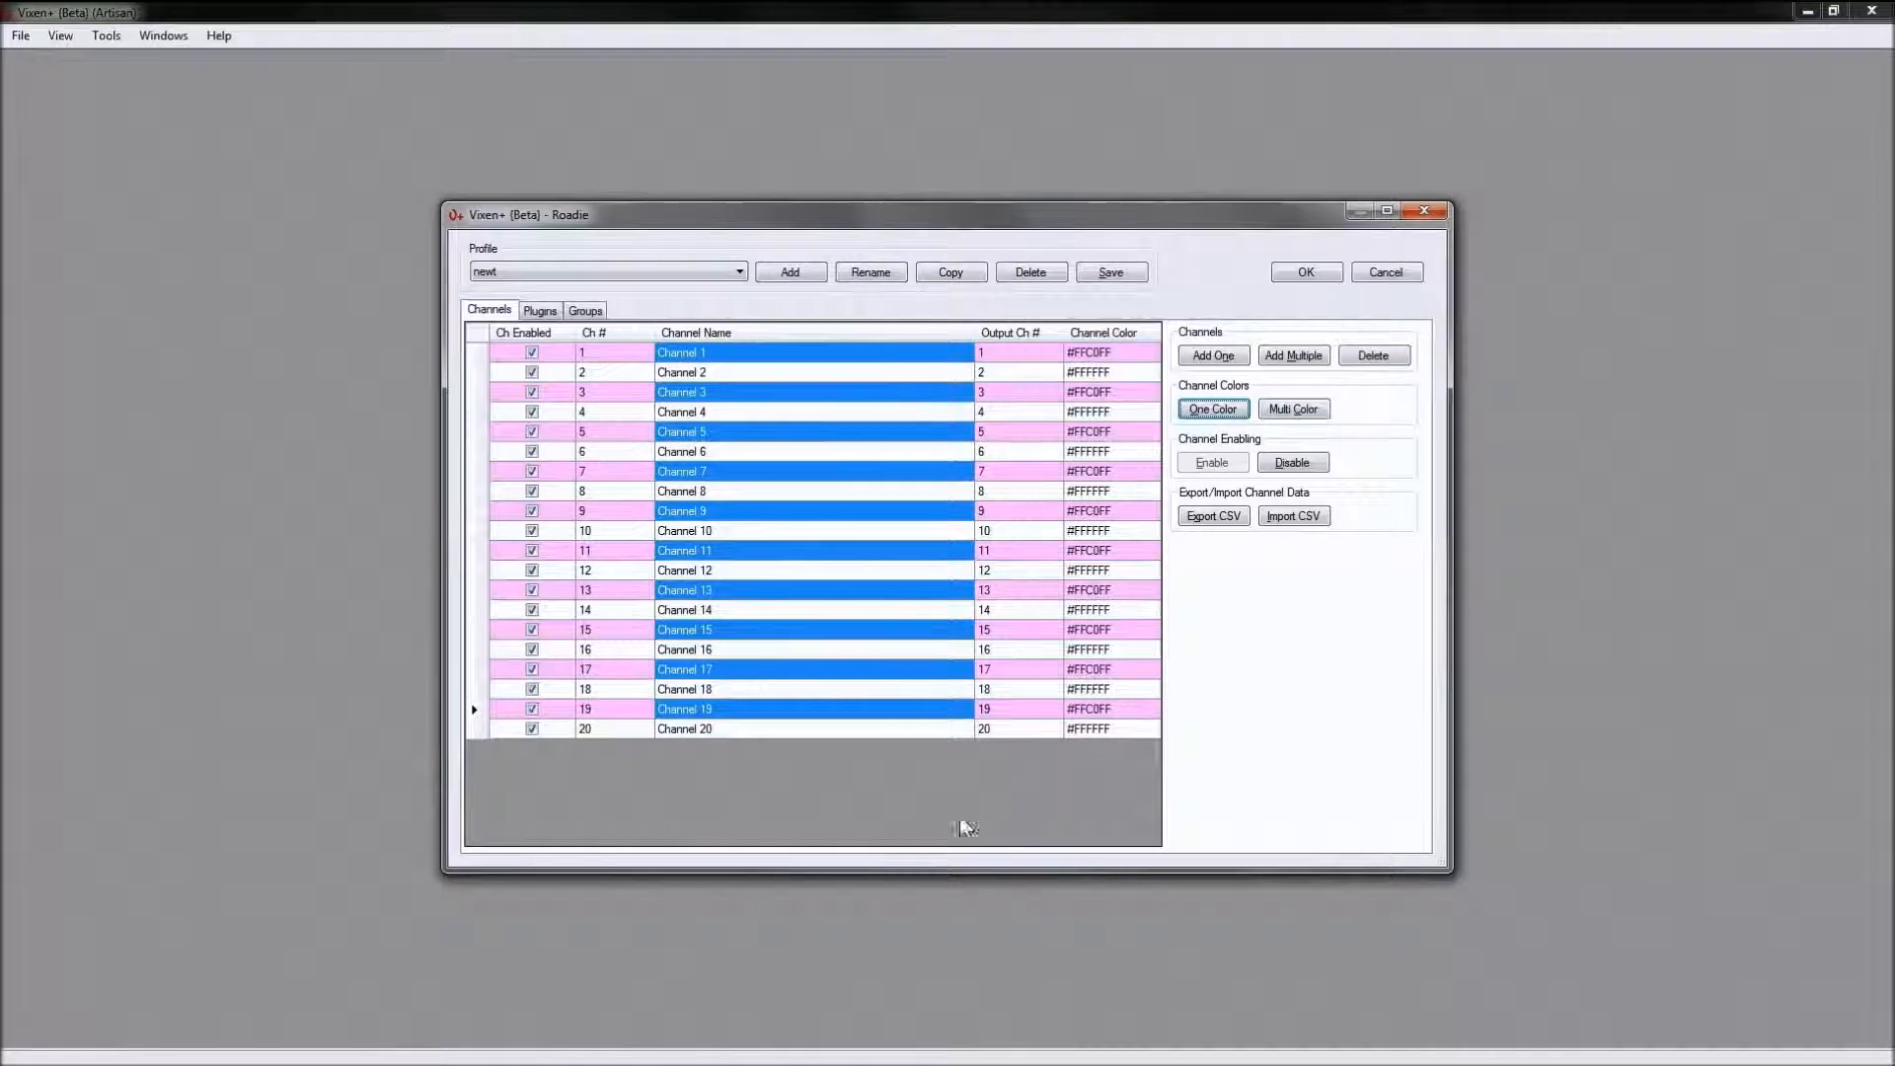
{"action": "left_click", "coordinate": [811, 728]}
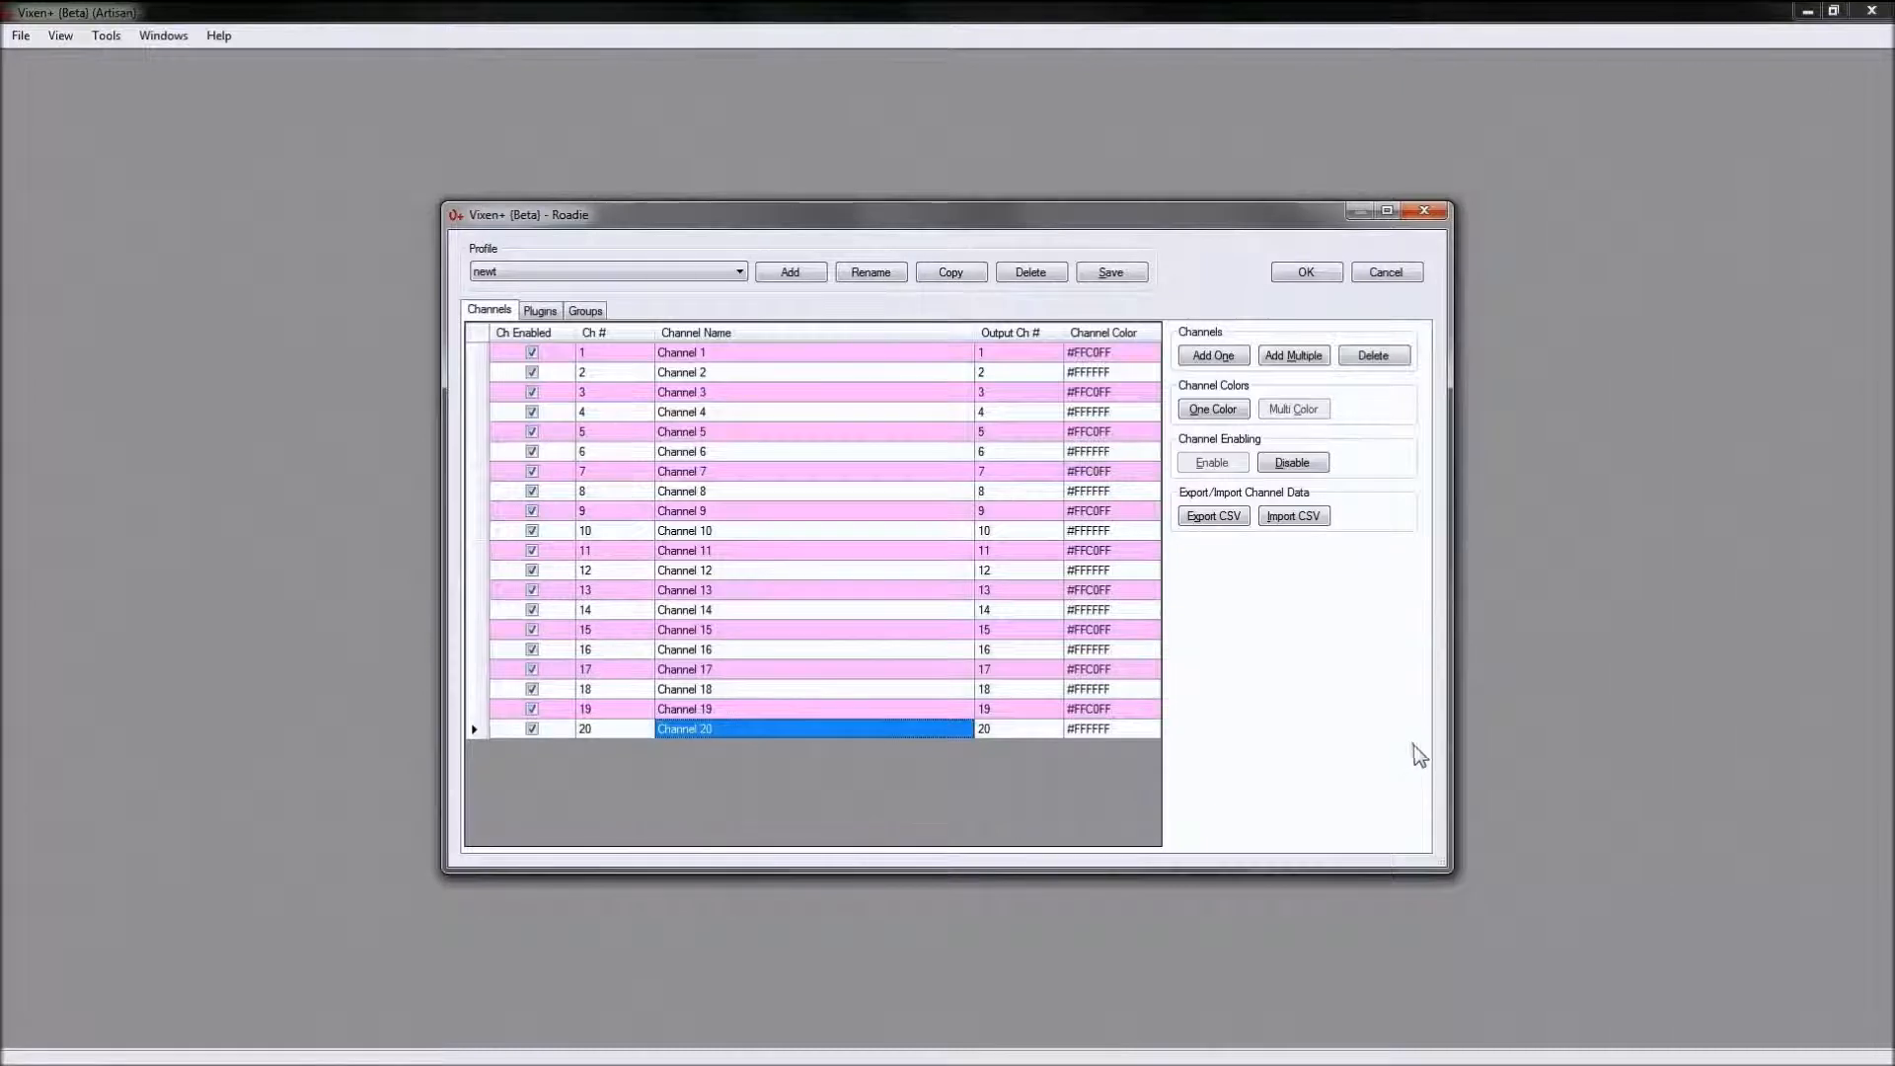
Step: Select all 20 channels and apply a repeating red, green, blue and white color pattern, adding white as the fourth color
{"action": "left_click", "coordinate": [763, 360]}
{"action": "left_click_drag", "start_coordinate": [765, 367], "coordinate": [765, 730]}
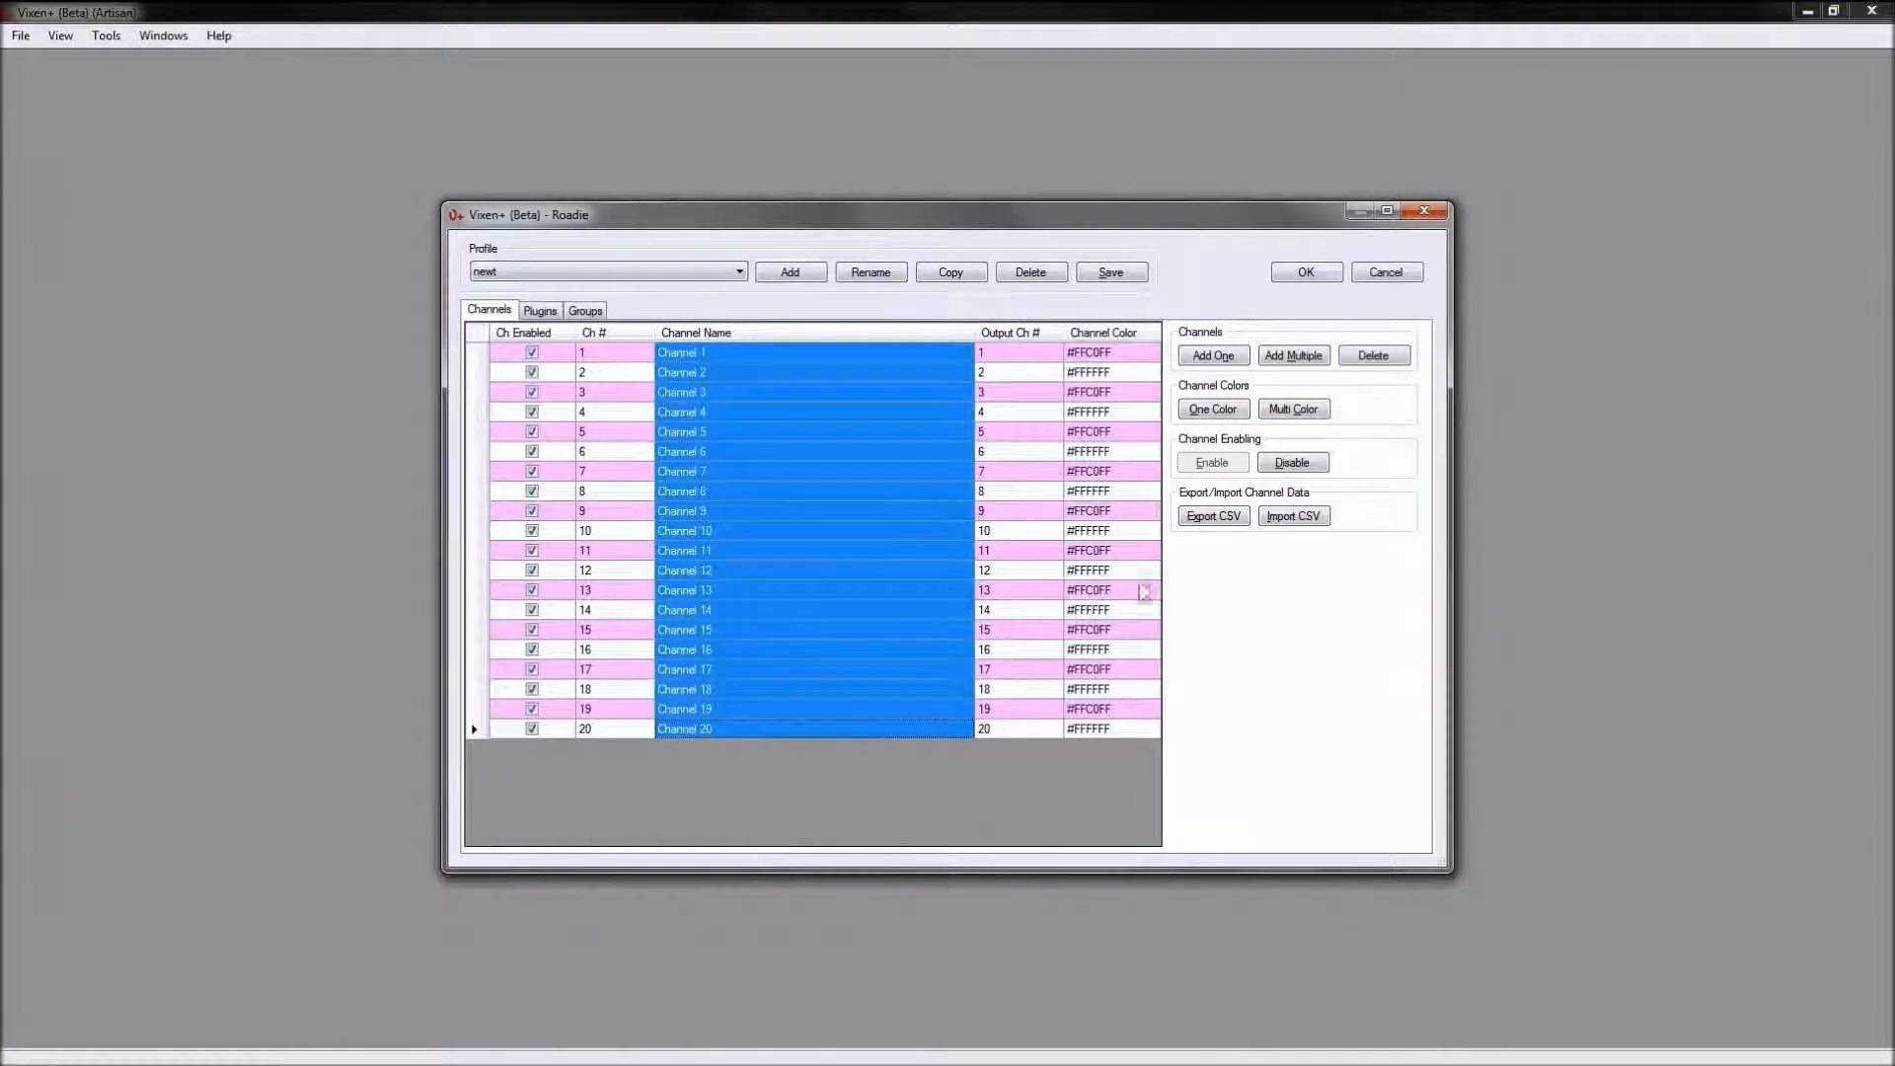
{"action": "left_click", "coordinate": [1300, 408]}
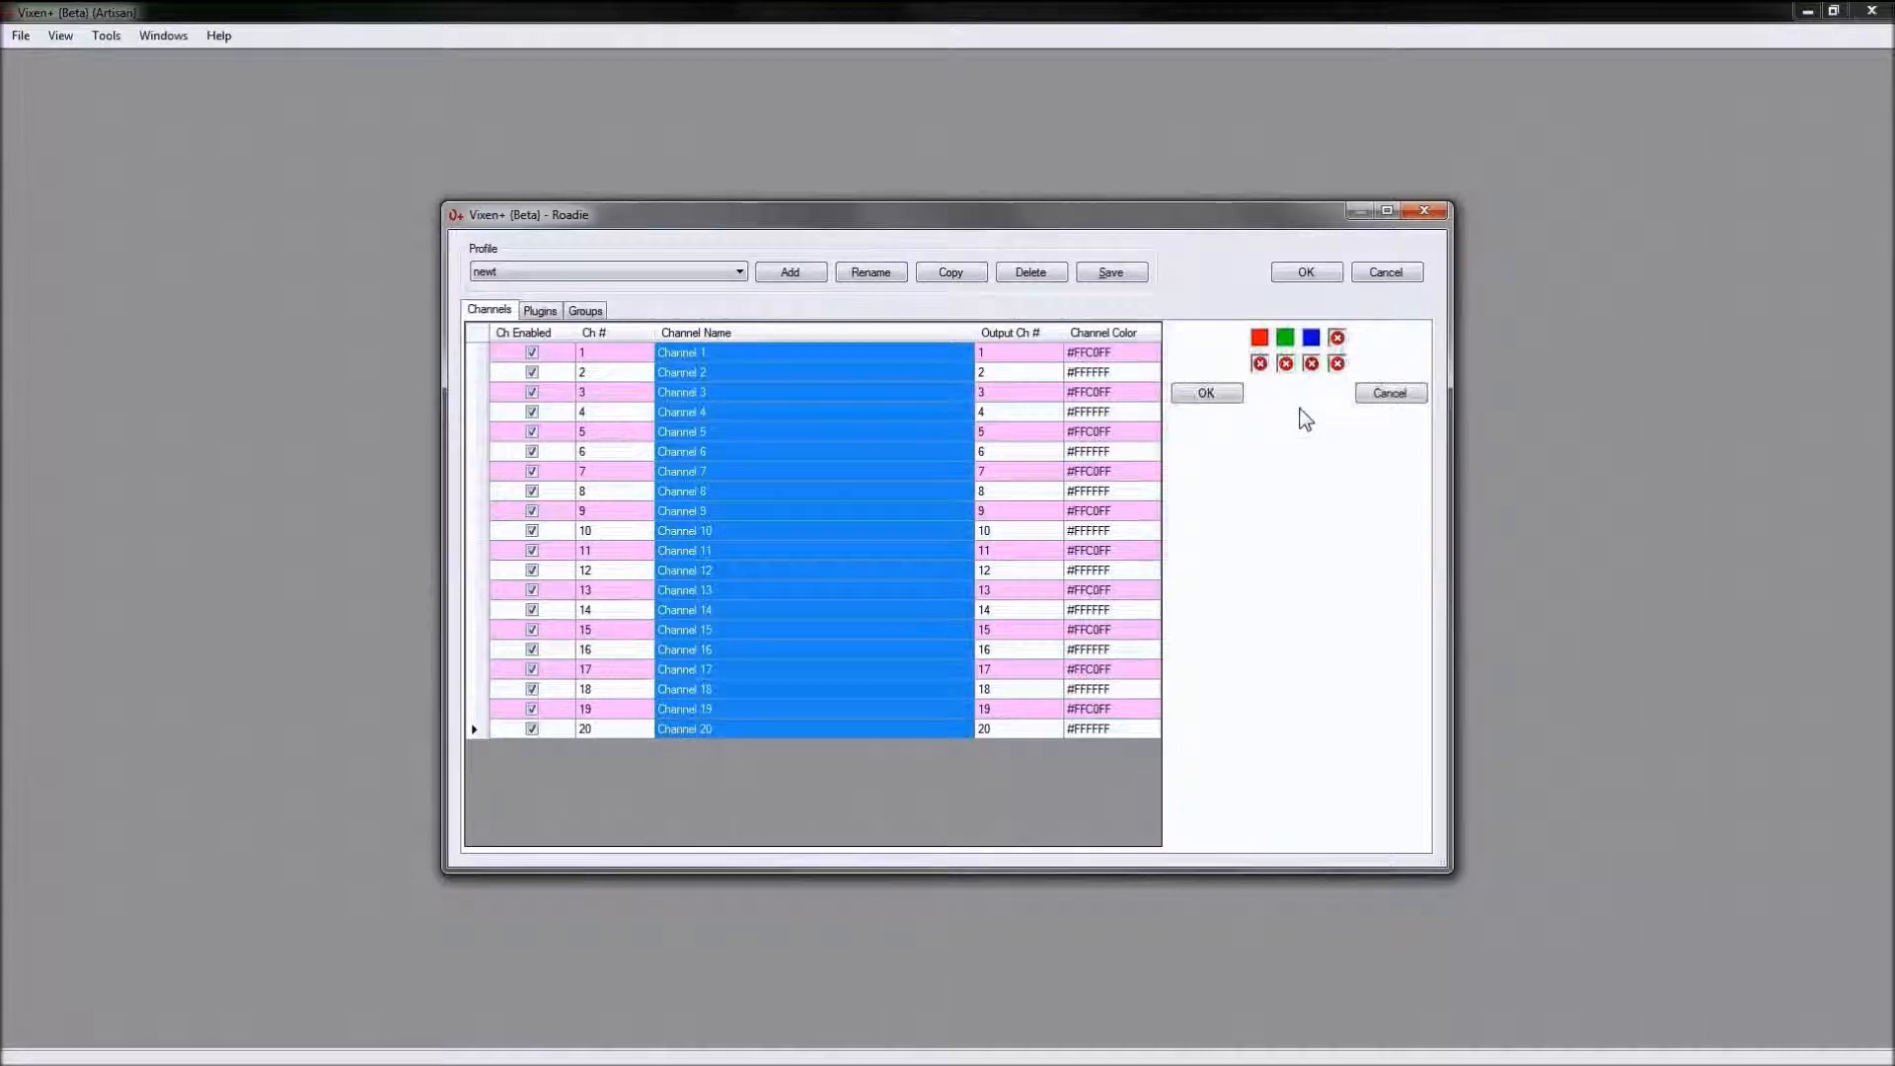
{"action": "left_click", "coordinate": [1338, 338]}
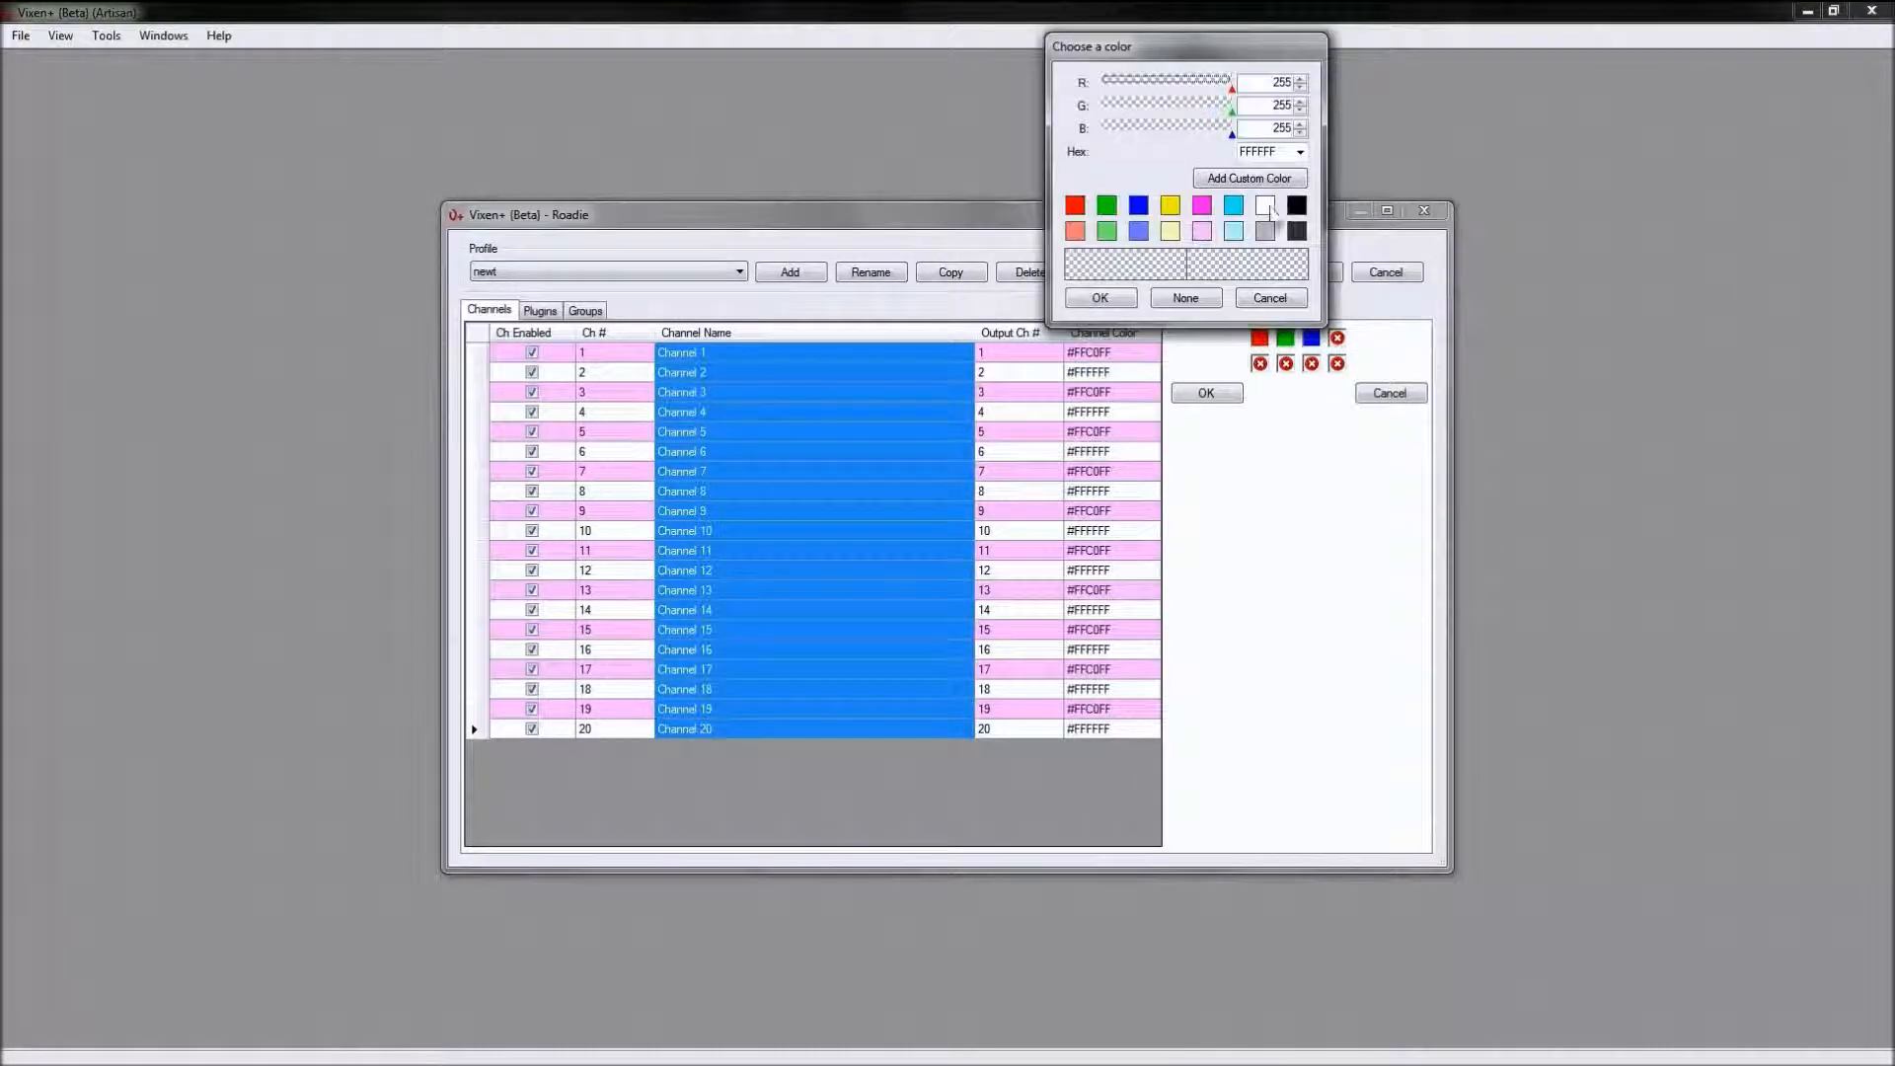
{"action": "left_click", "coordinate": [1267, 206]}
{"action": "left_click", "coordinate": [1099, 297]}
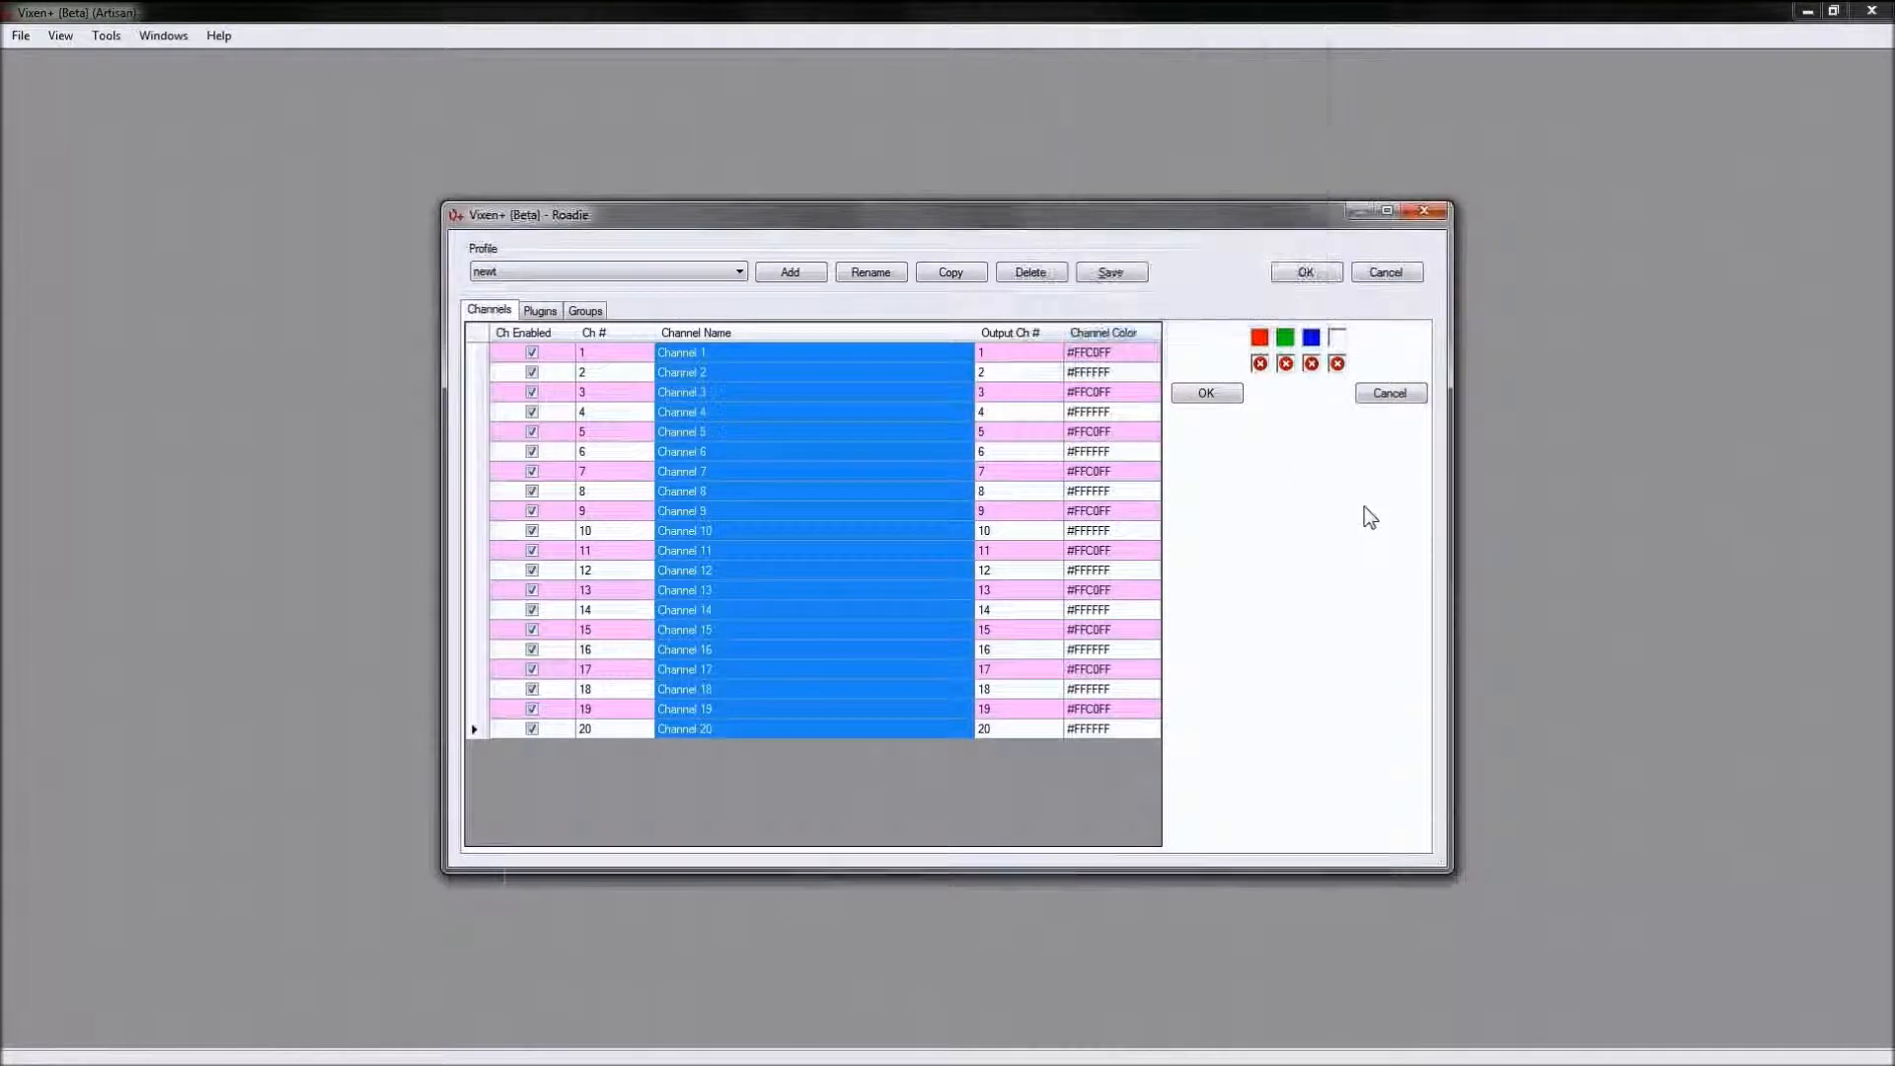
{"action": "left_click", "coordinate": [1230, 395]}
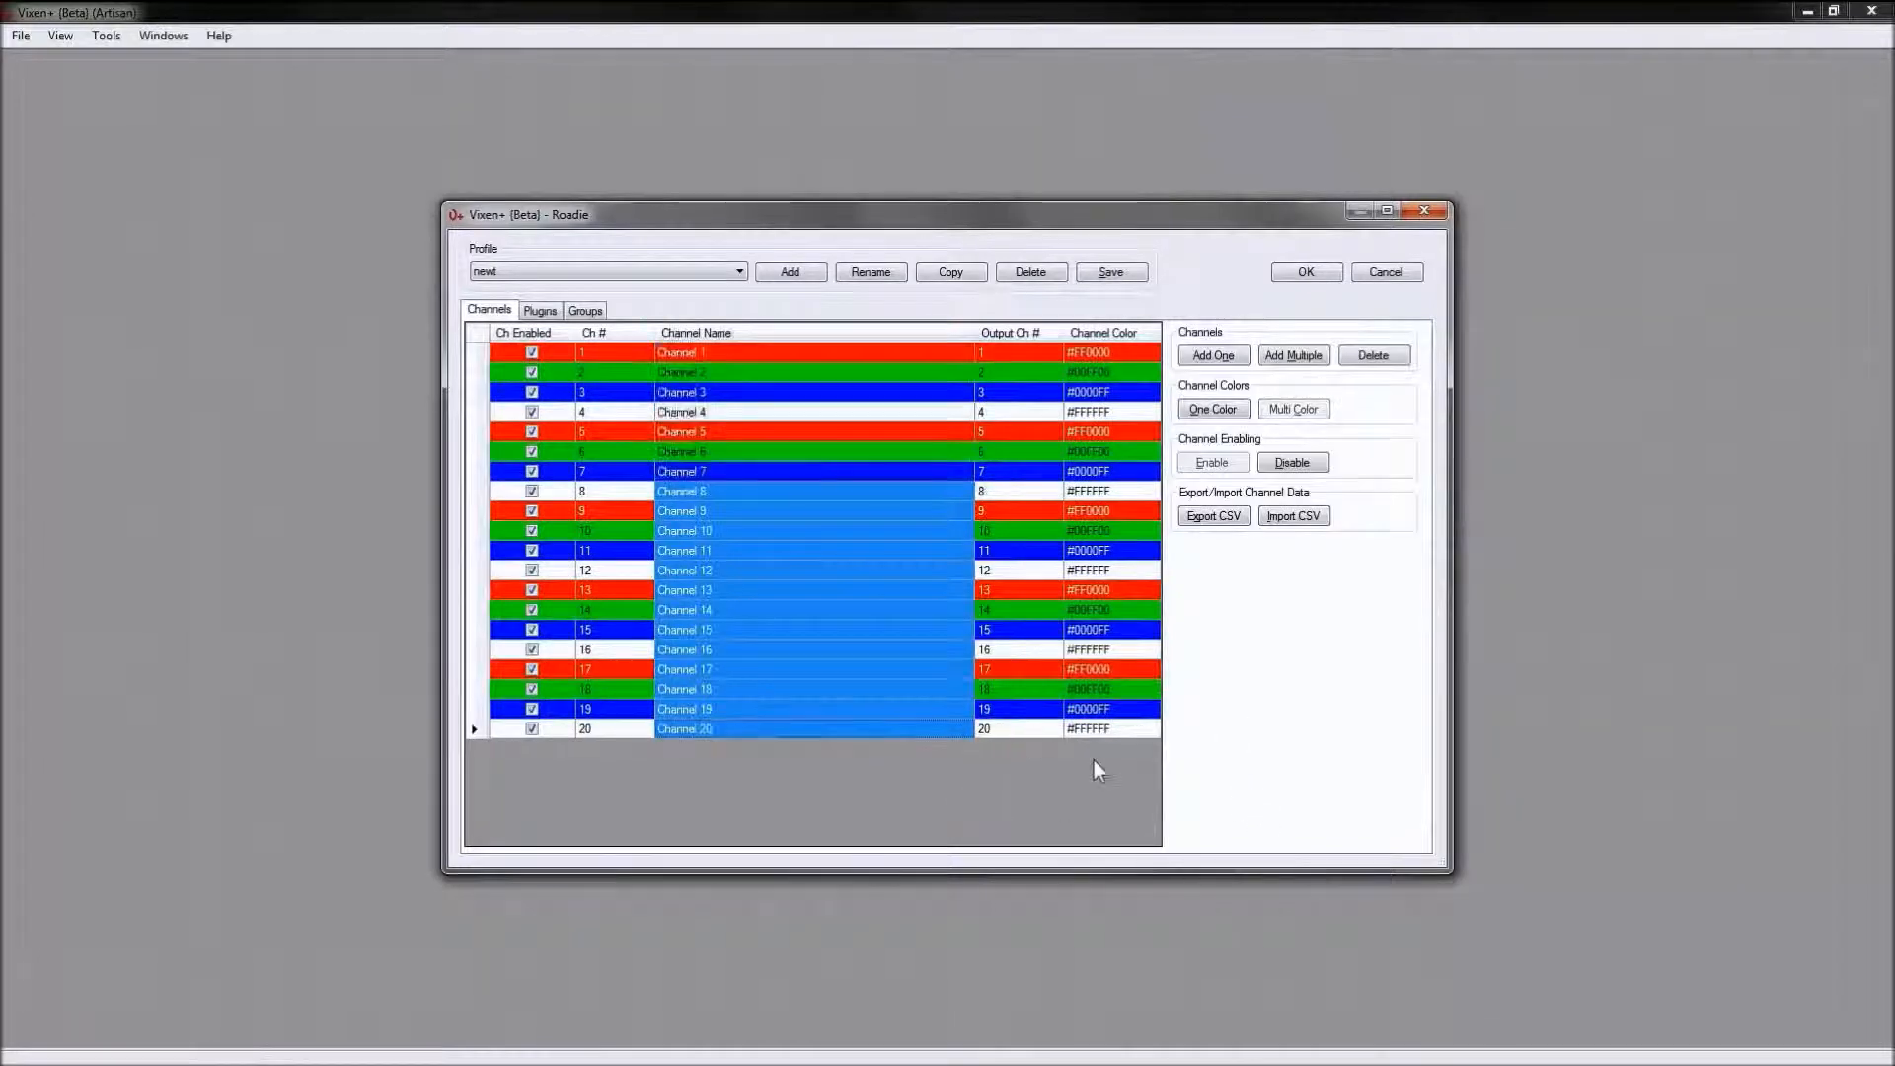
{"action": "left_click", "coordinate": [1031, 730]}
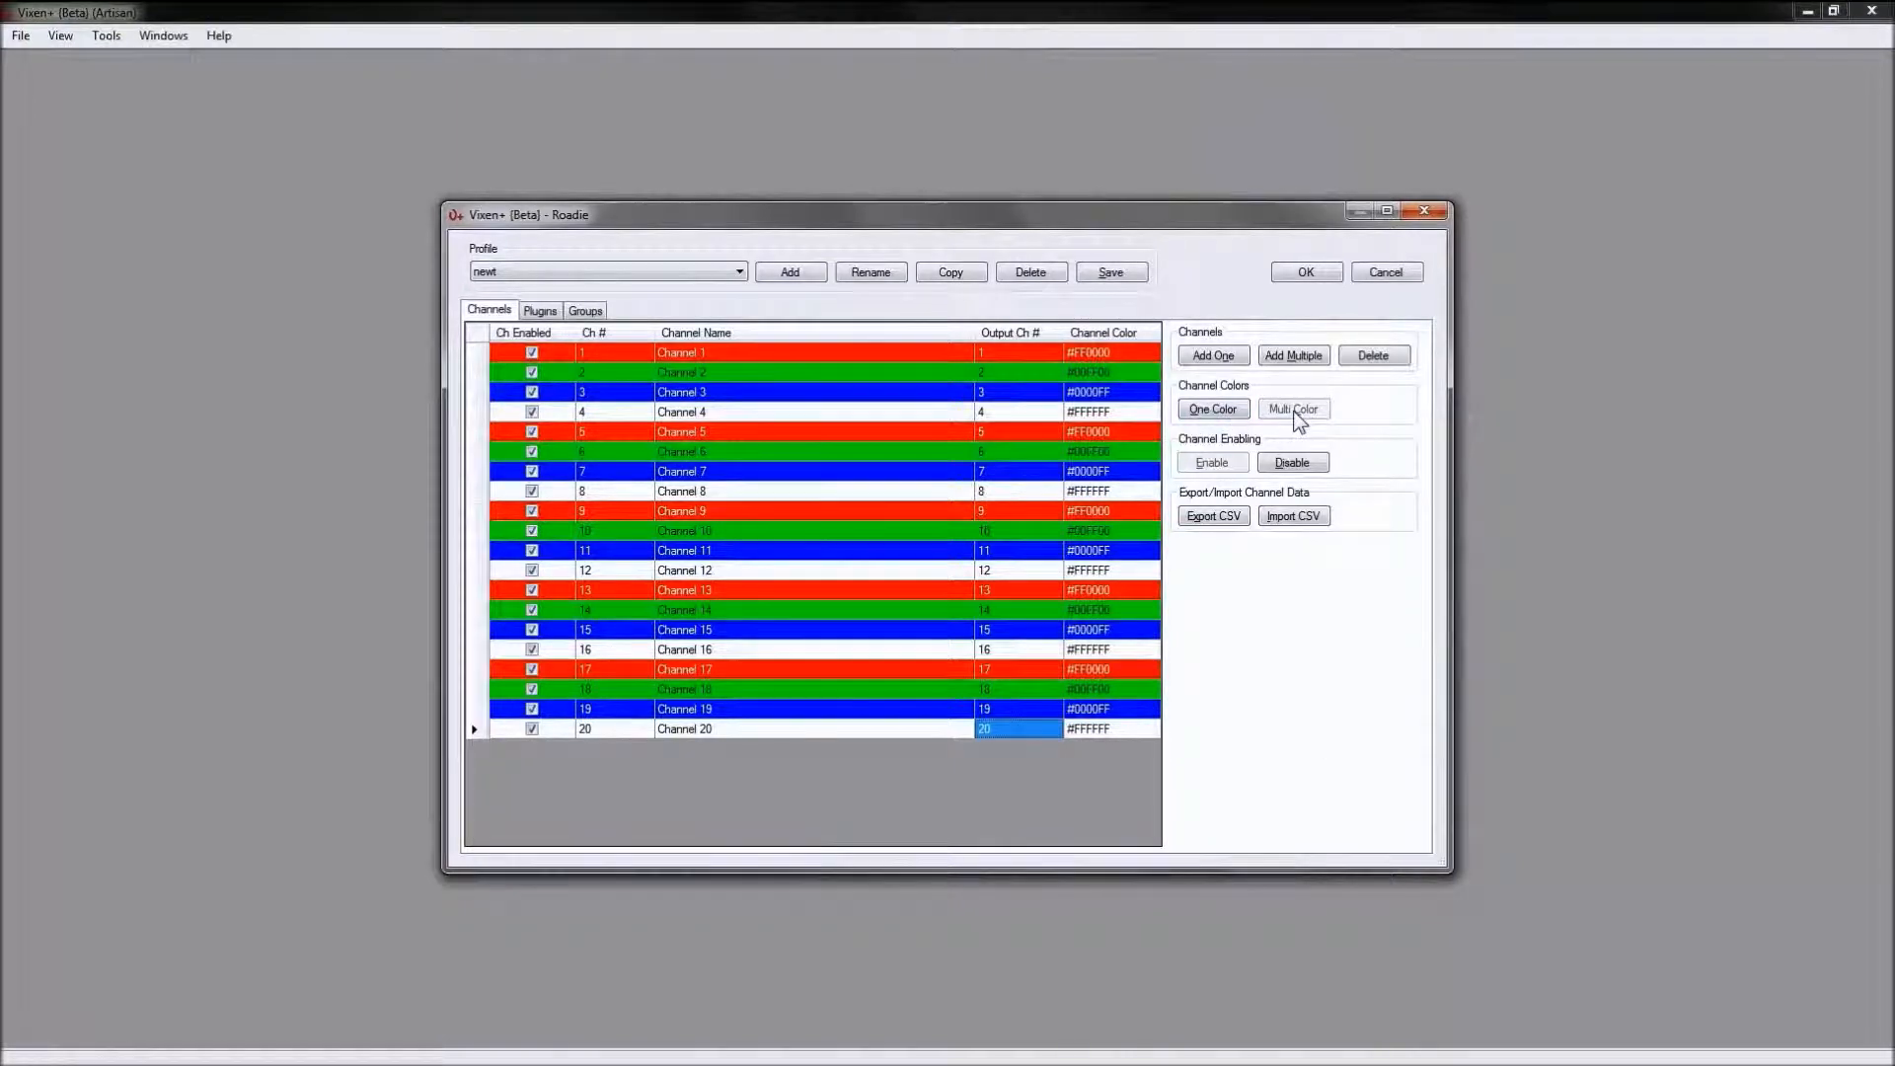
Step: Set Channel 4's color to blue (0000FF), and change it back to white
{"action": "double_click", "coordinate": [1086, 414]}
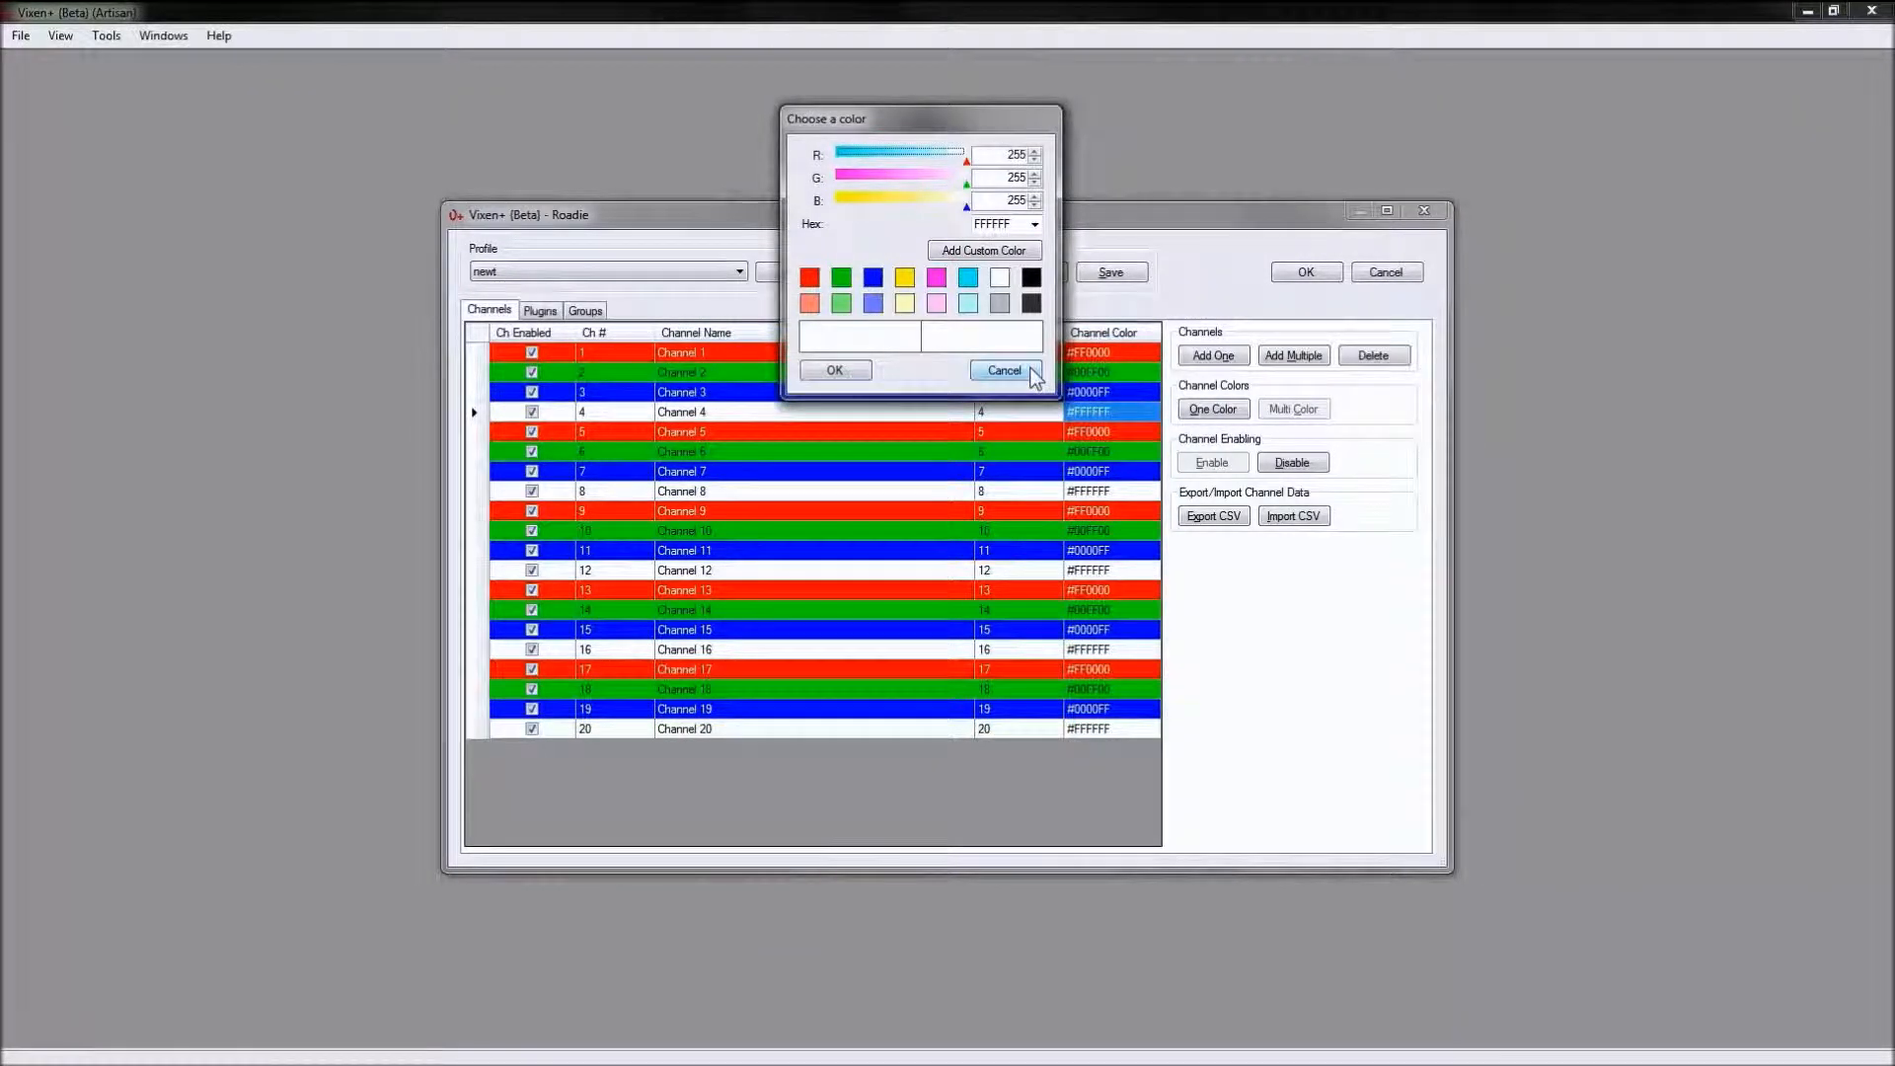
{"action": "left_click", "coordinate": [872, 277]}
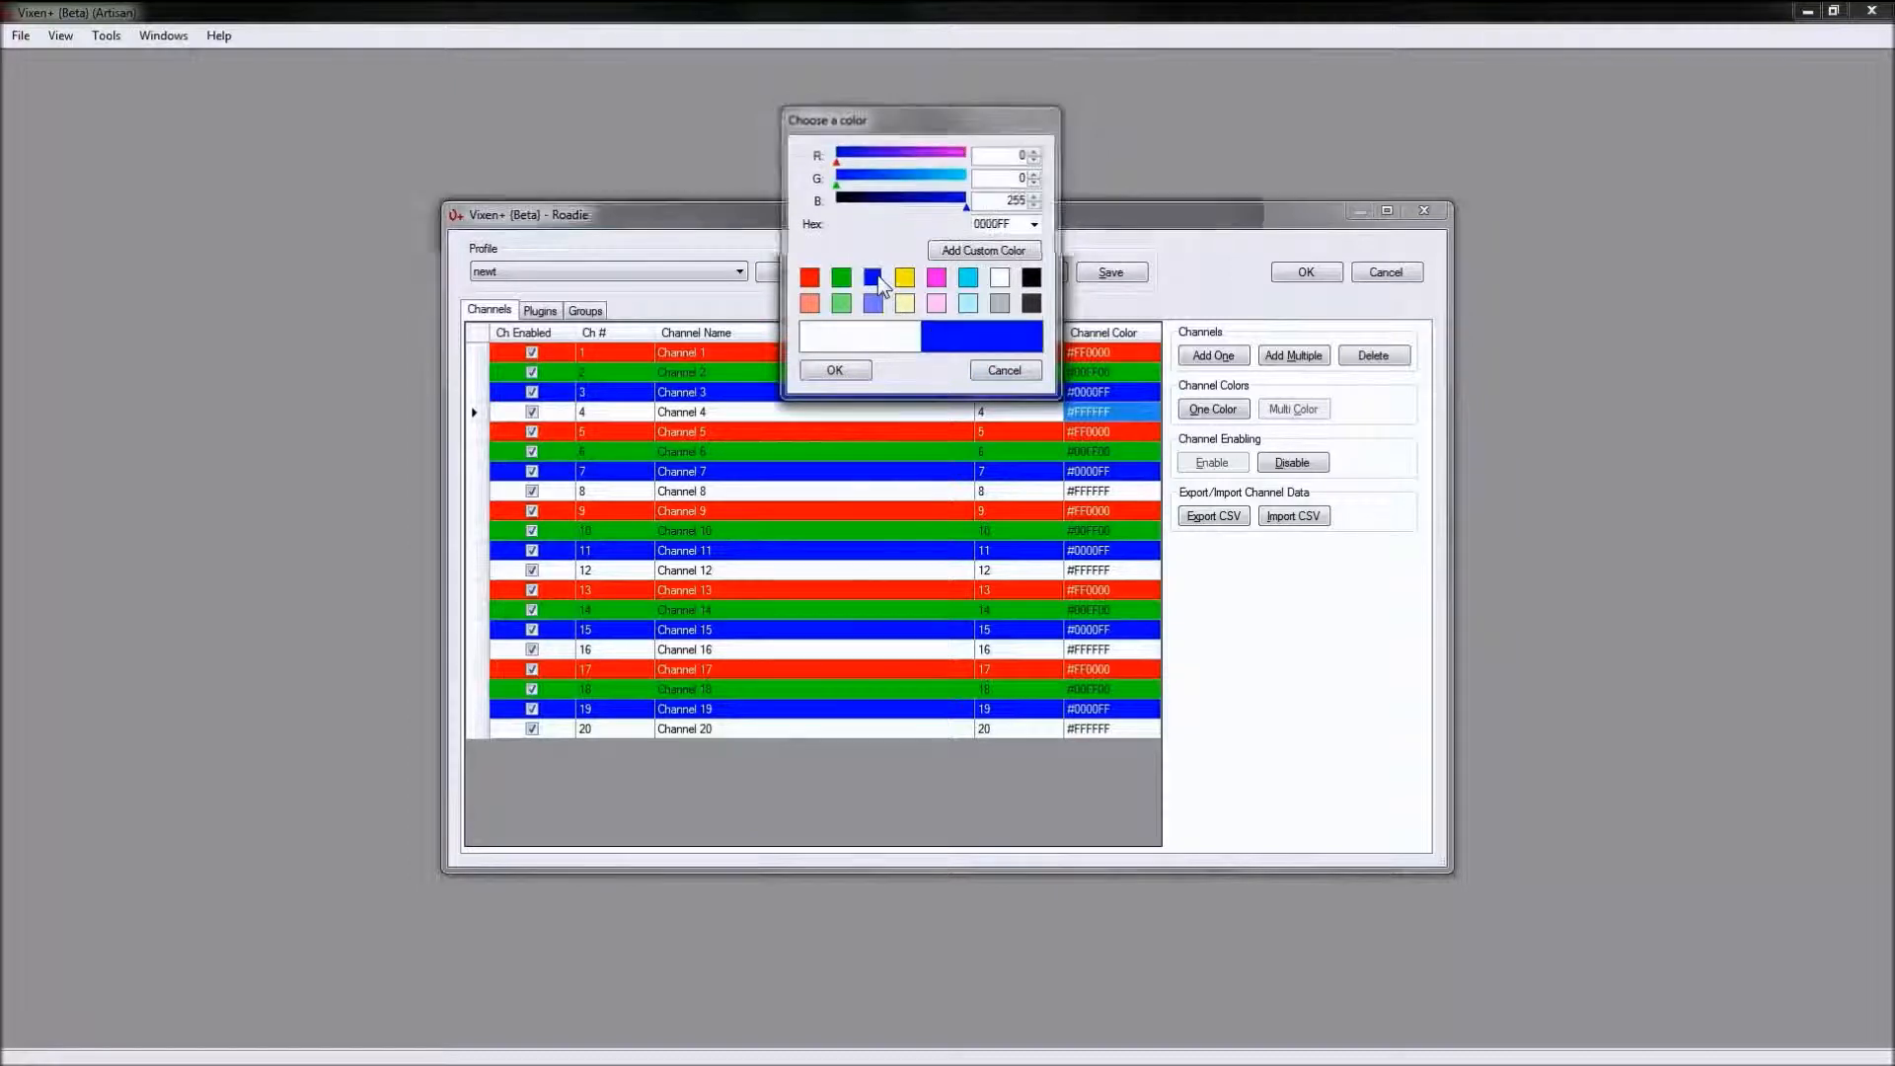
{"action": "left_click", "coordinate": [834, 371]}
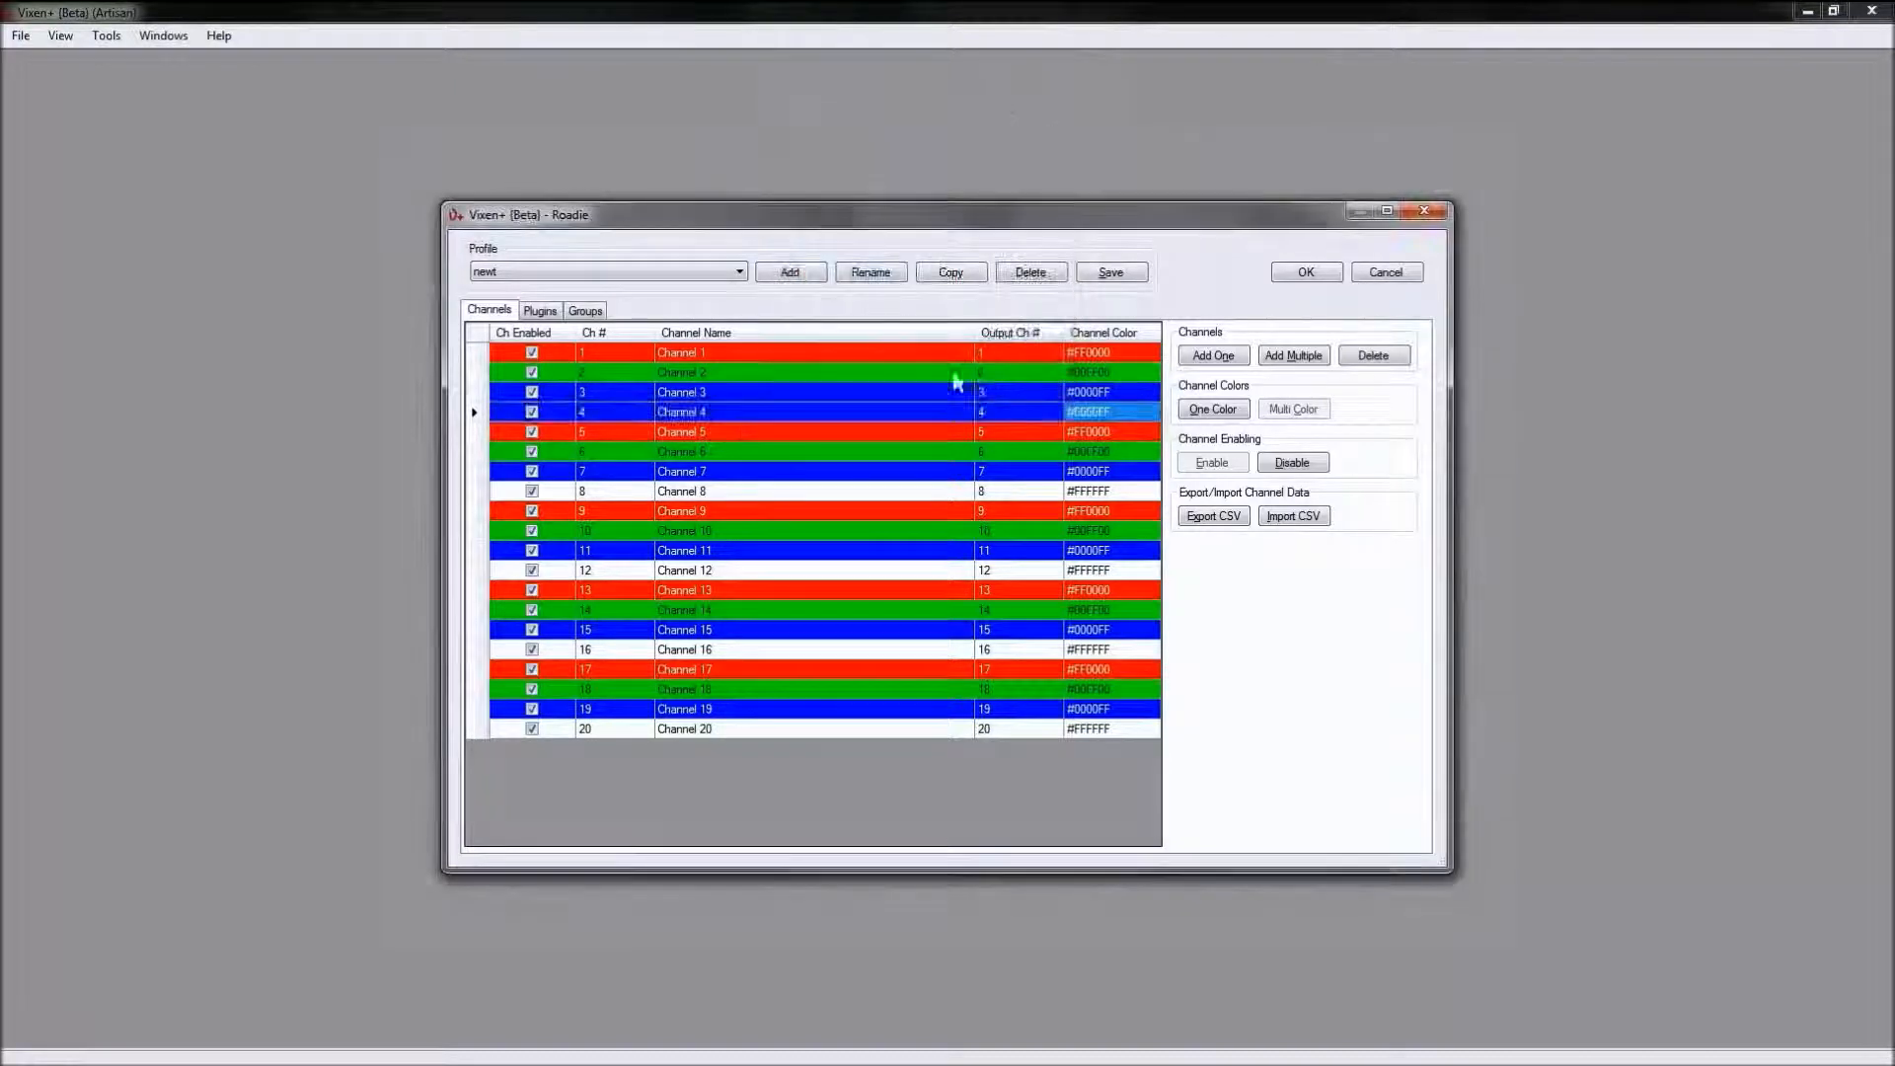
{"action": "left_click", "coordinate": [1079, 407]}
{"action": "left_click", "coordinate": [1000, 282]}
{"action": "left_click", "coordinate": [834, 371]}
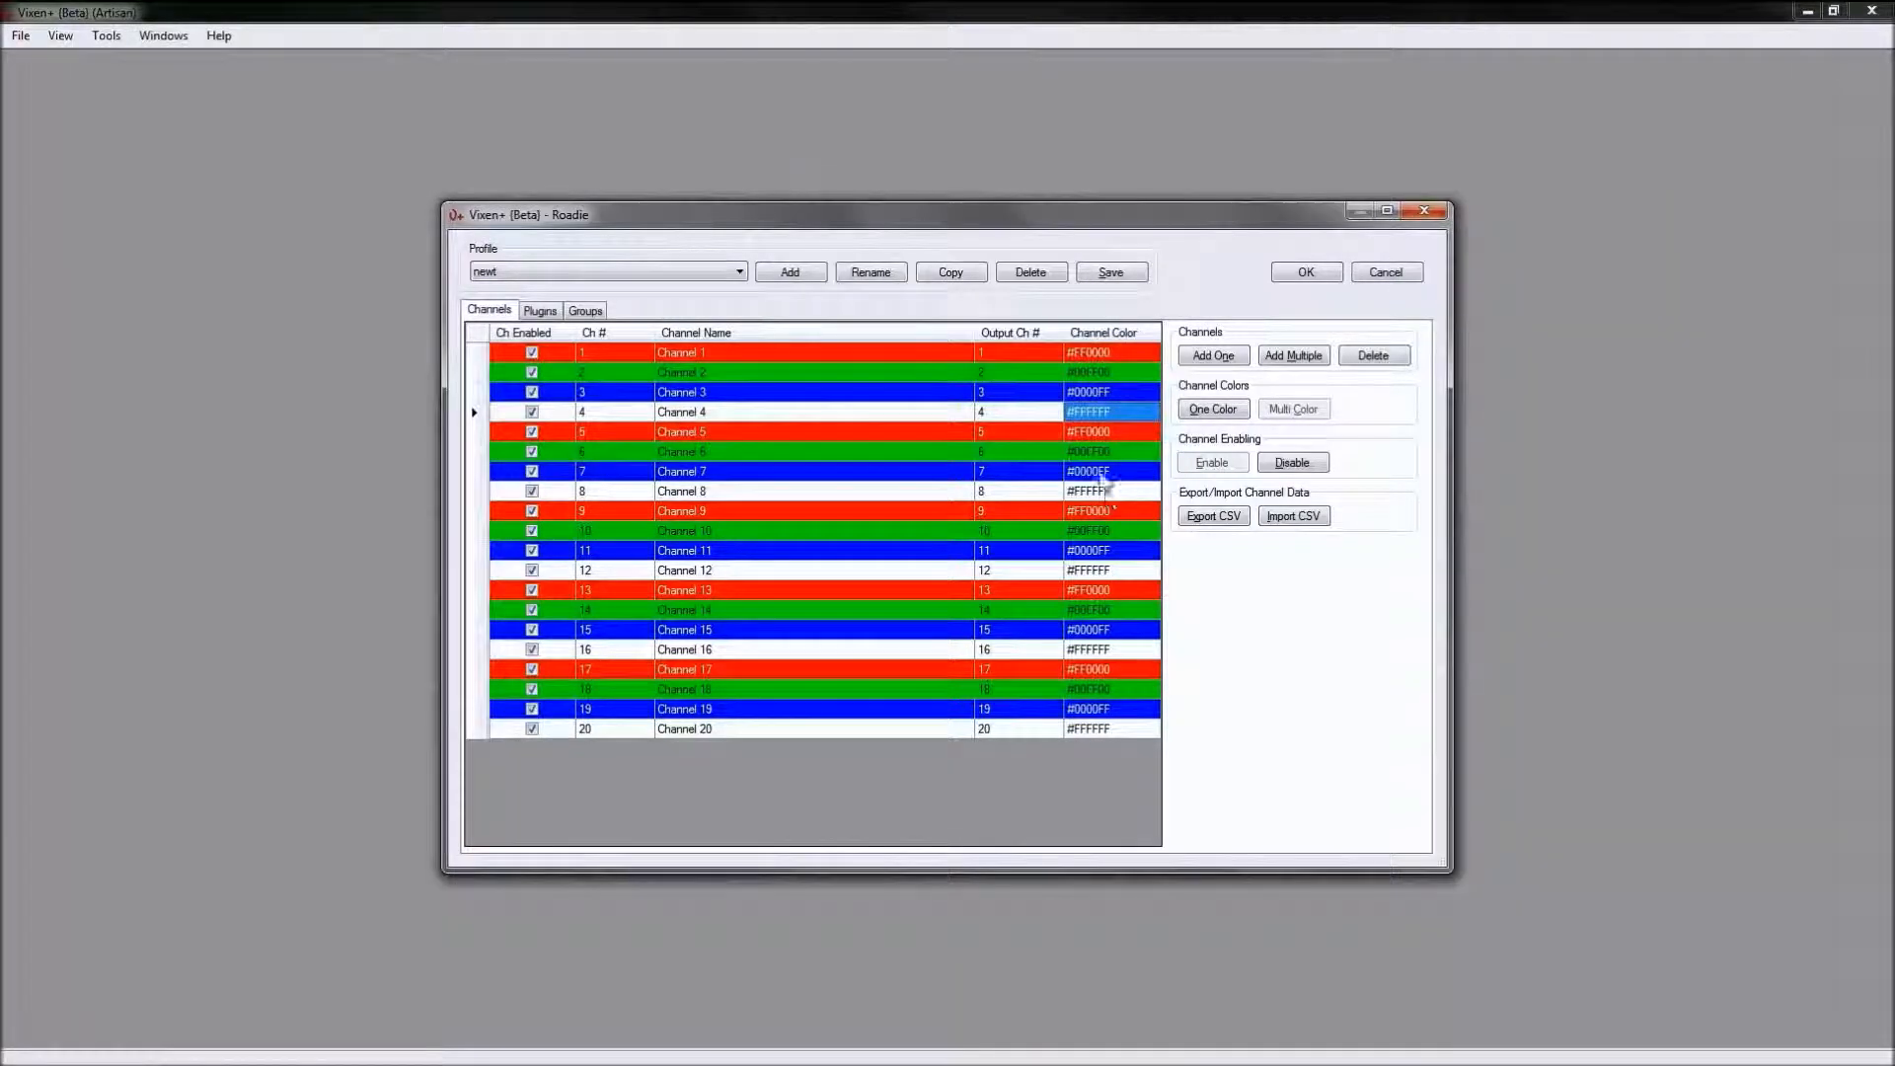
{"action": "left_click", "coordinate": [1074, 407]}
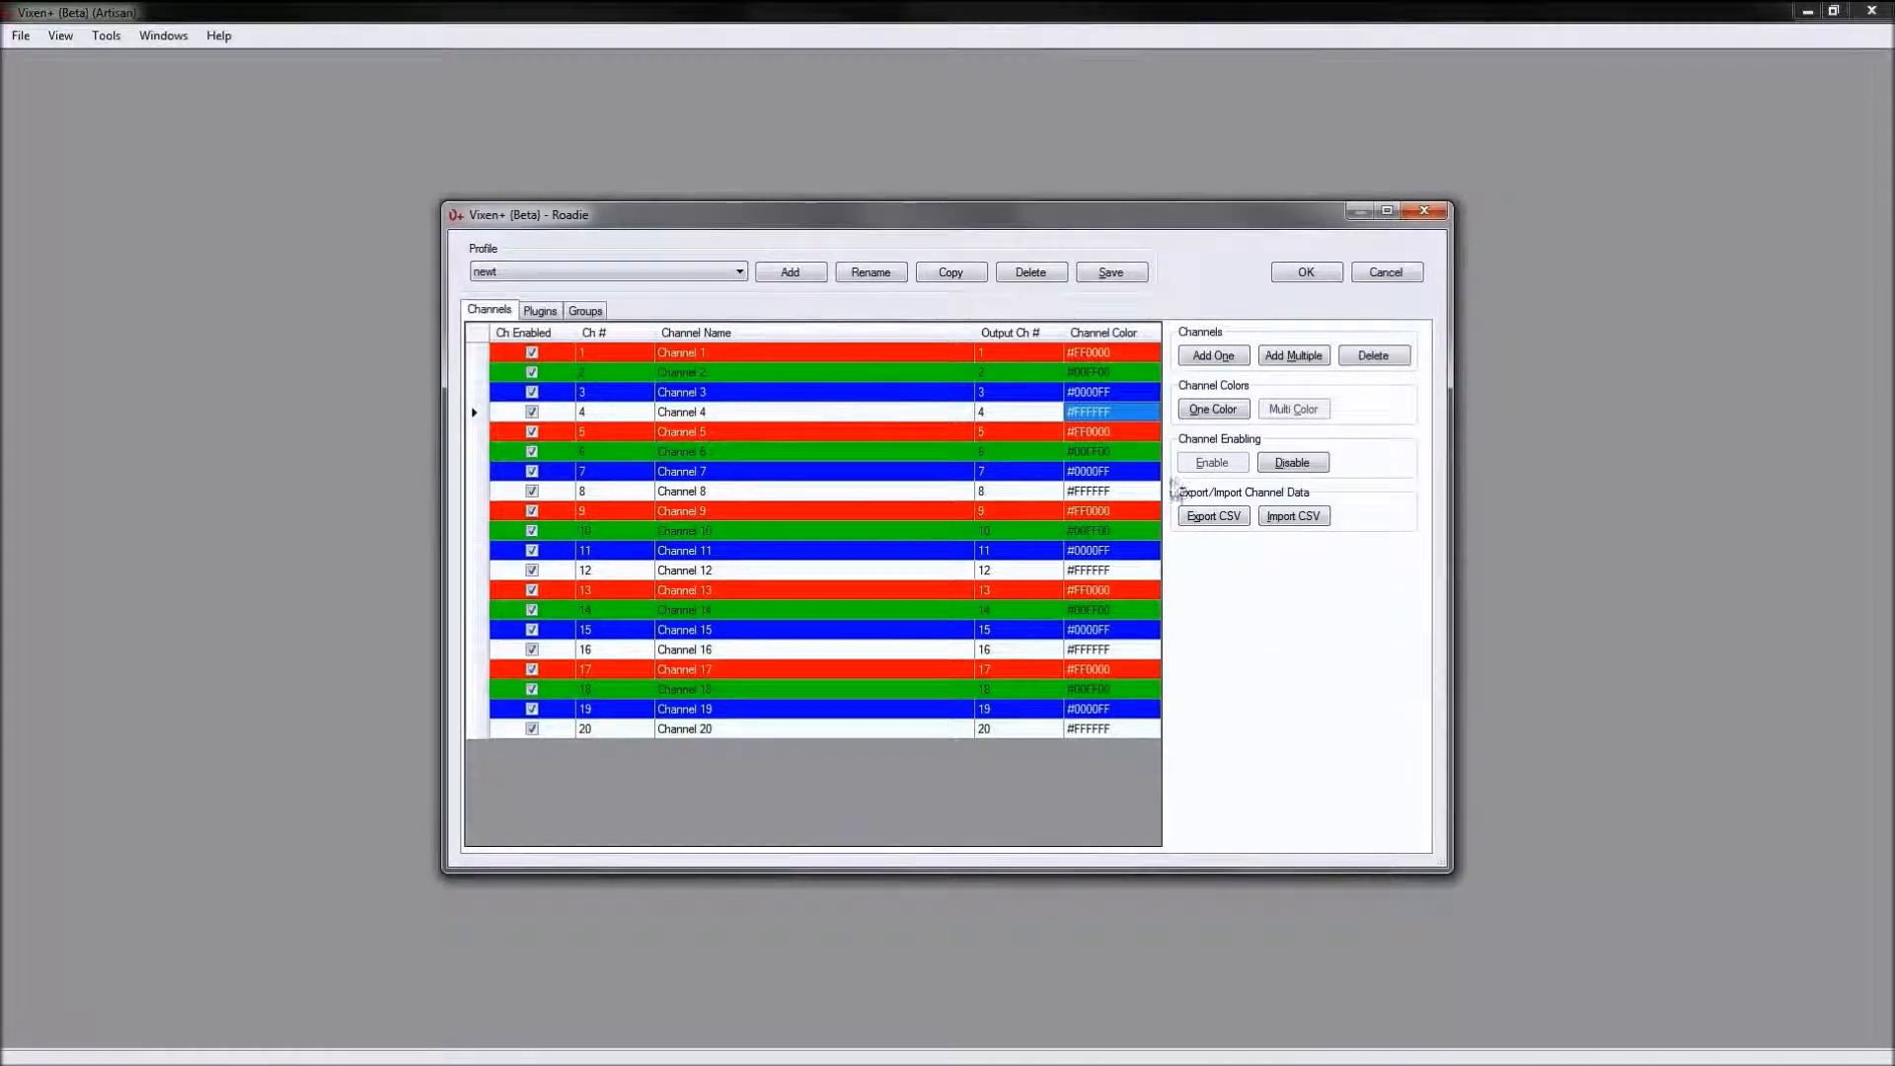
Step: Give Channel 4 a custom brown color with red 170, green 104 and blue 54
{"action": "double_click", "coordinate": [1099, 412]}
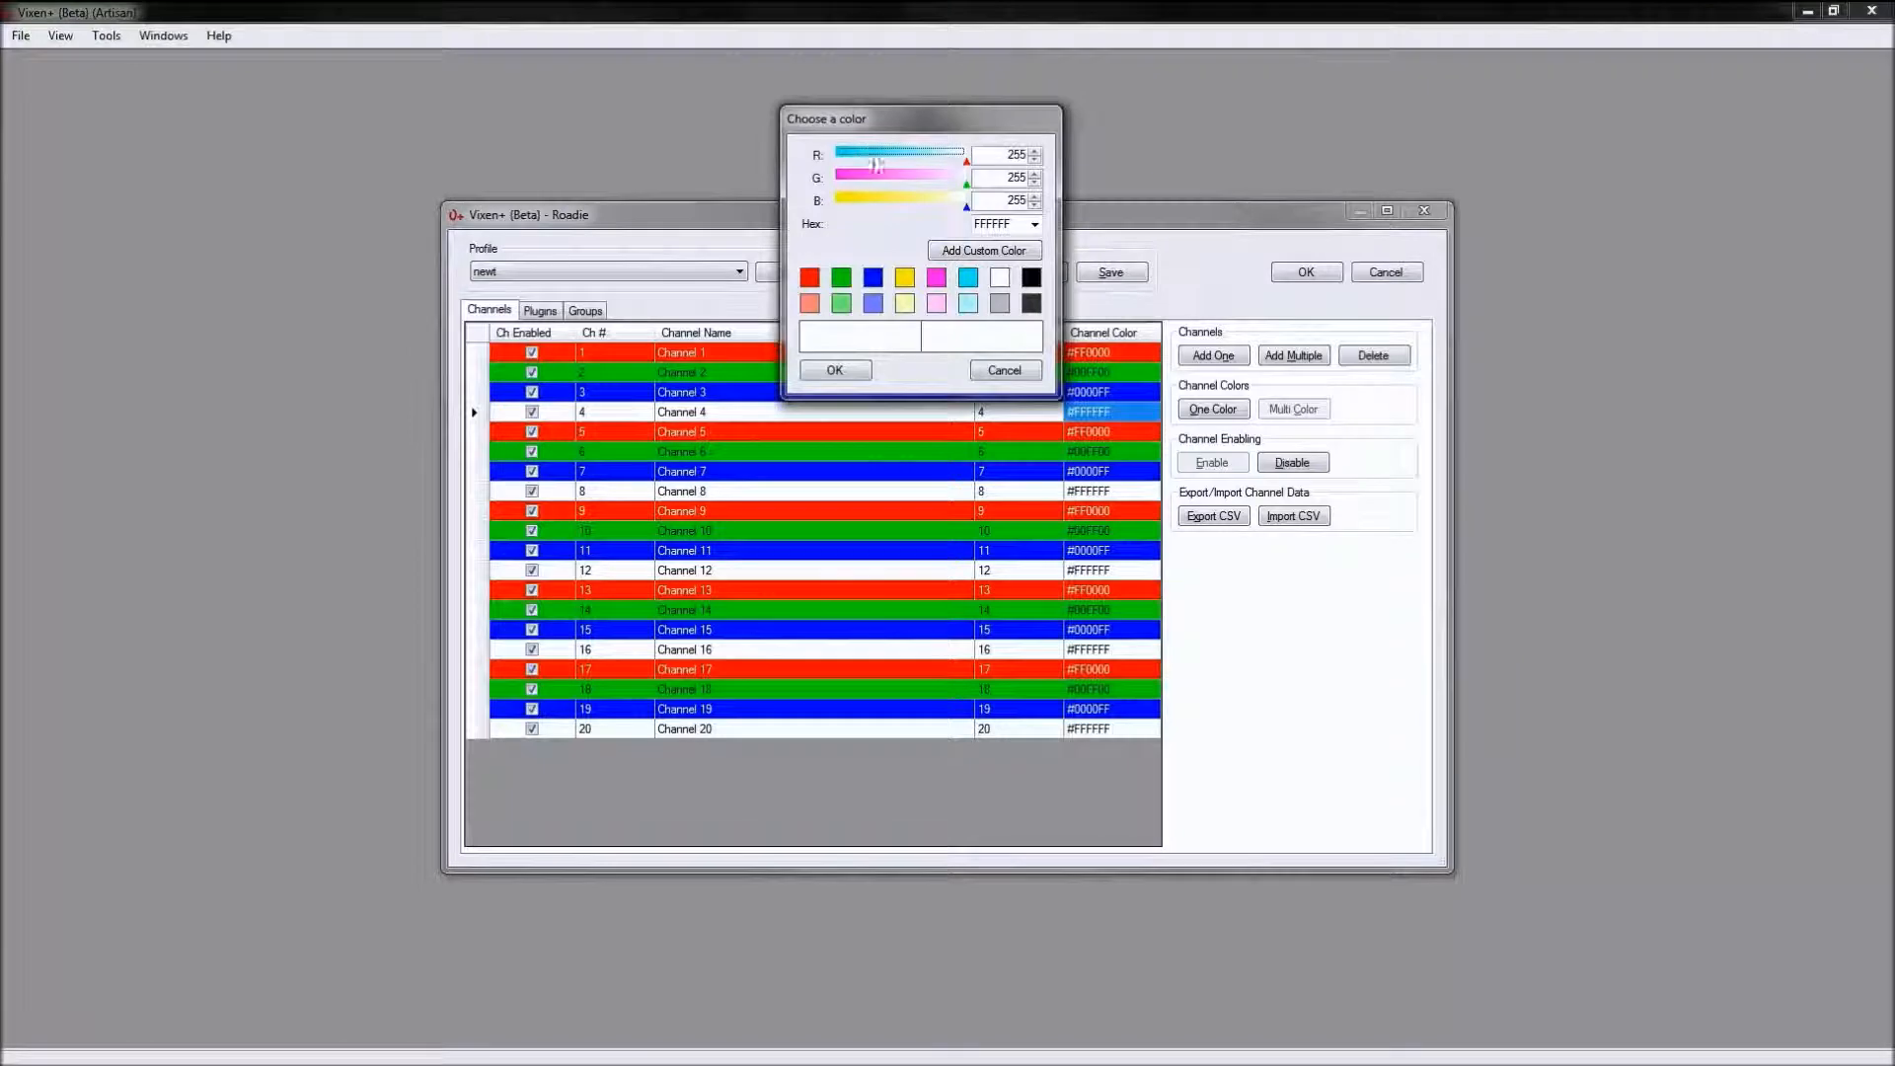
{"action": "left_click_drag", "start_coordinate": [965, 163], "coordinate": [823, 165]}
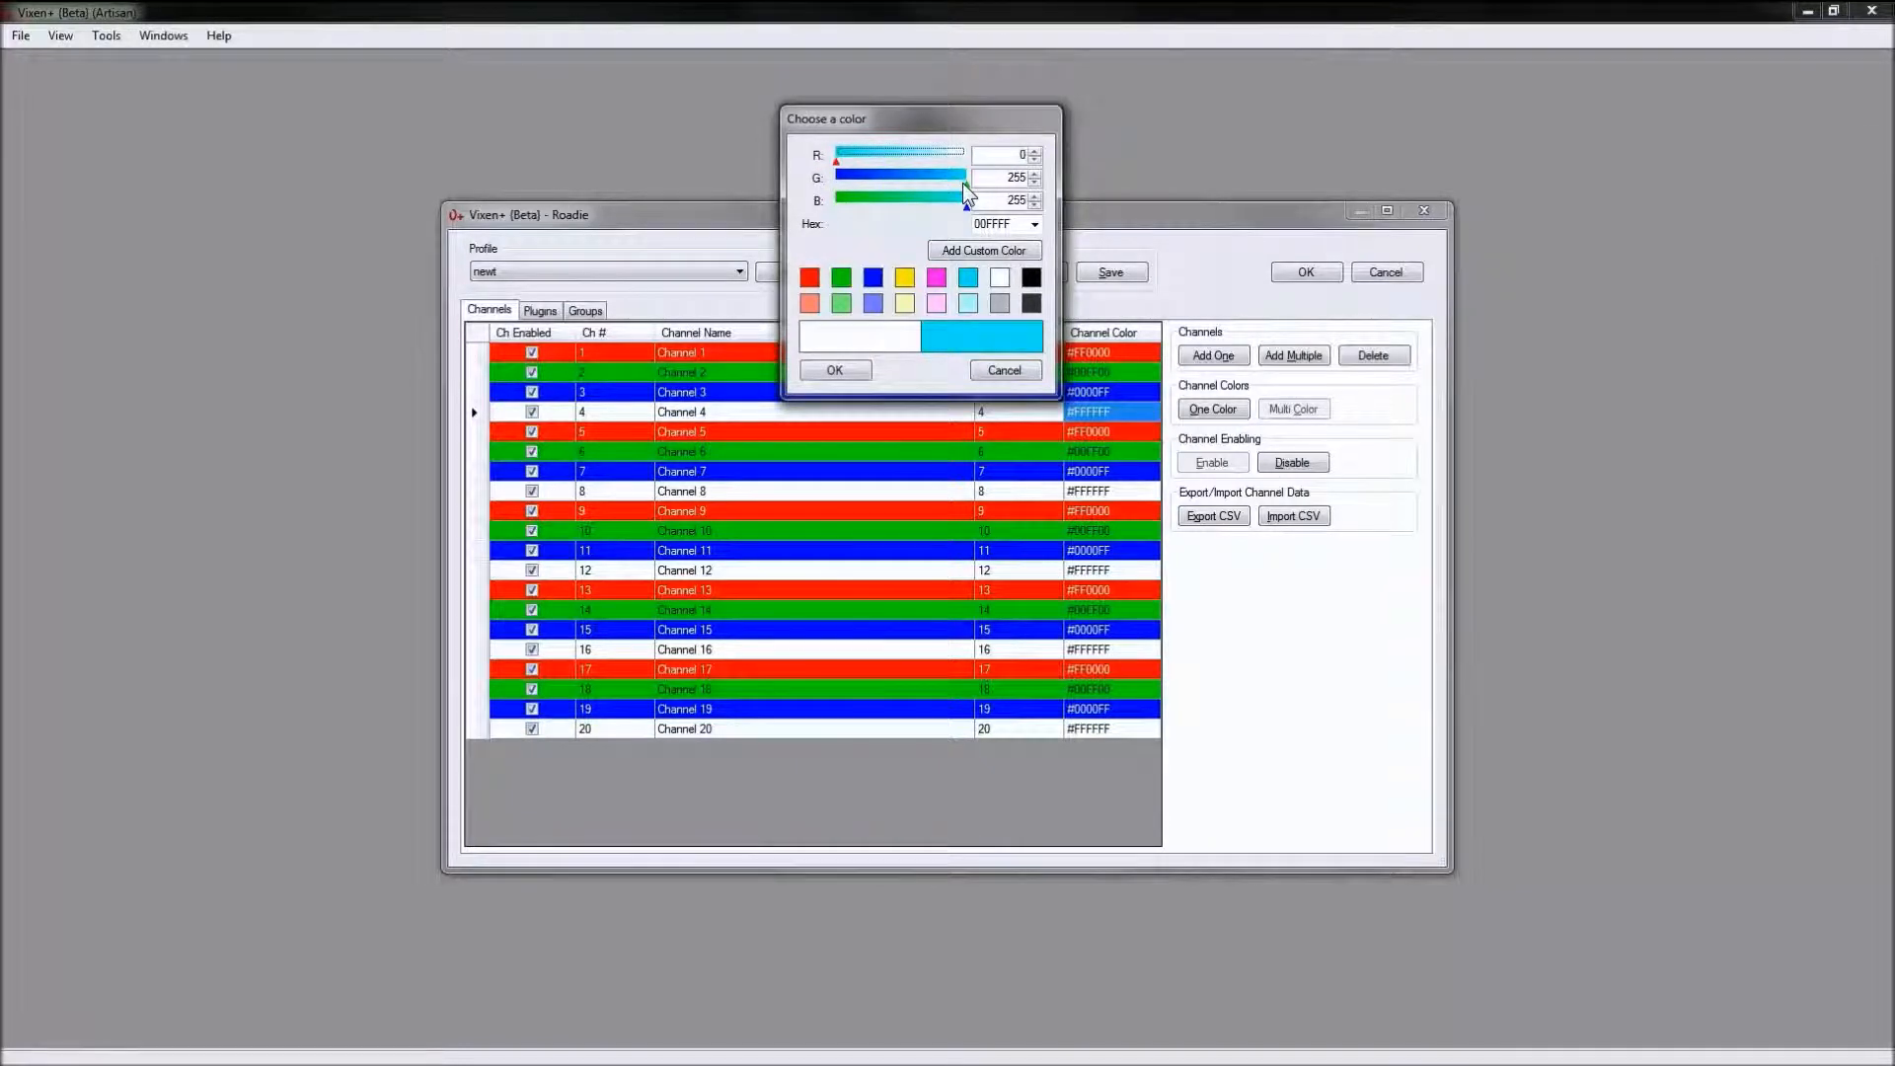
{"action": "left_click_drag", "start_coordinate": [965, 186], "coordinate": [912, 168]}
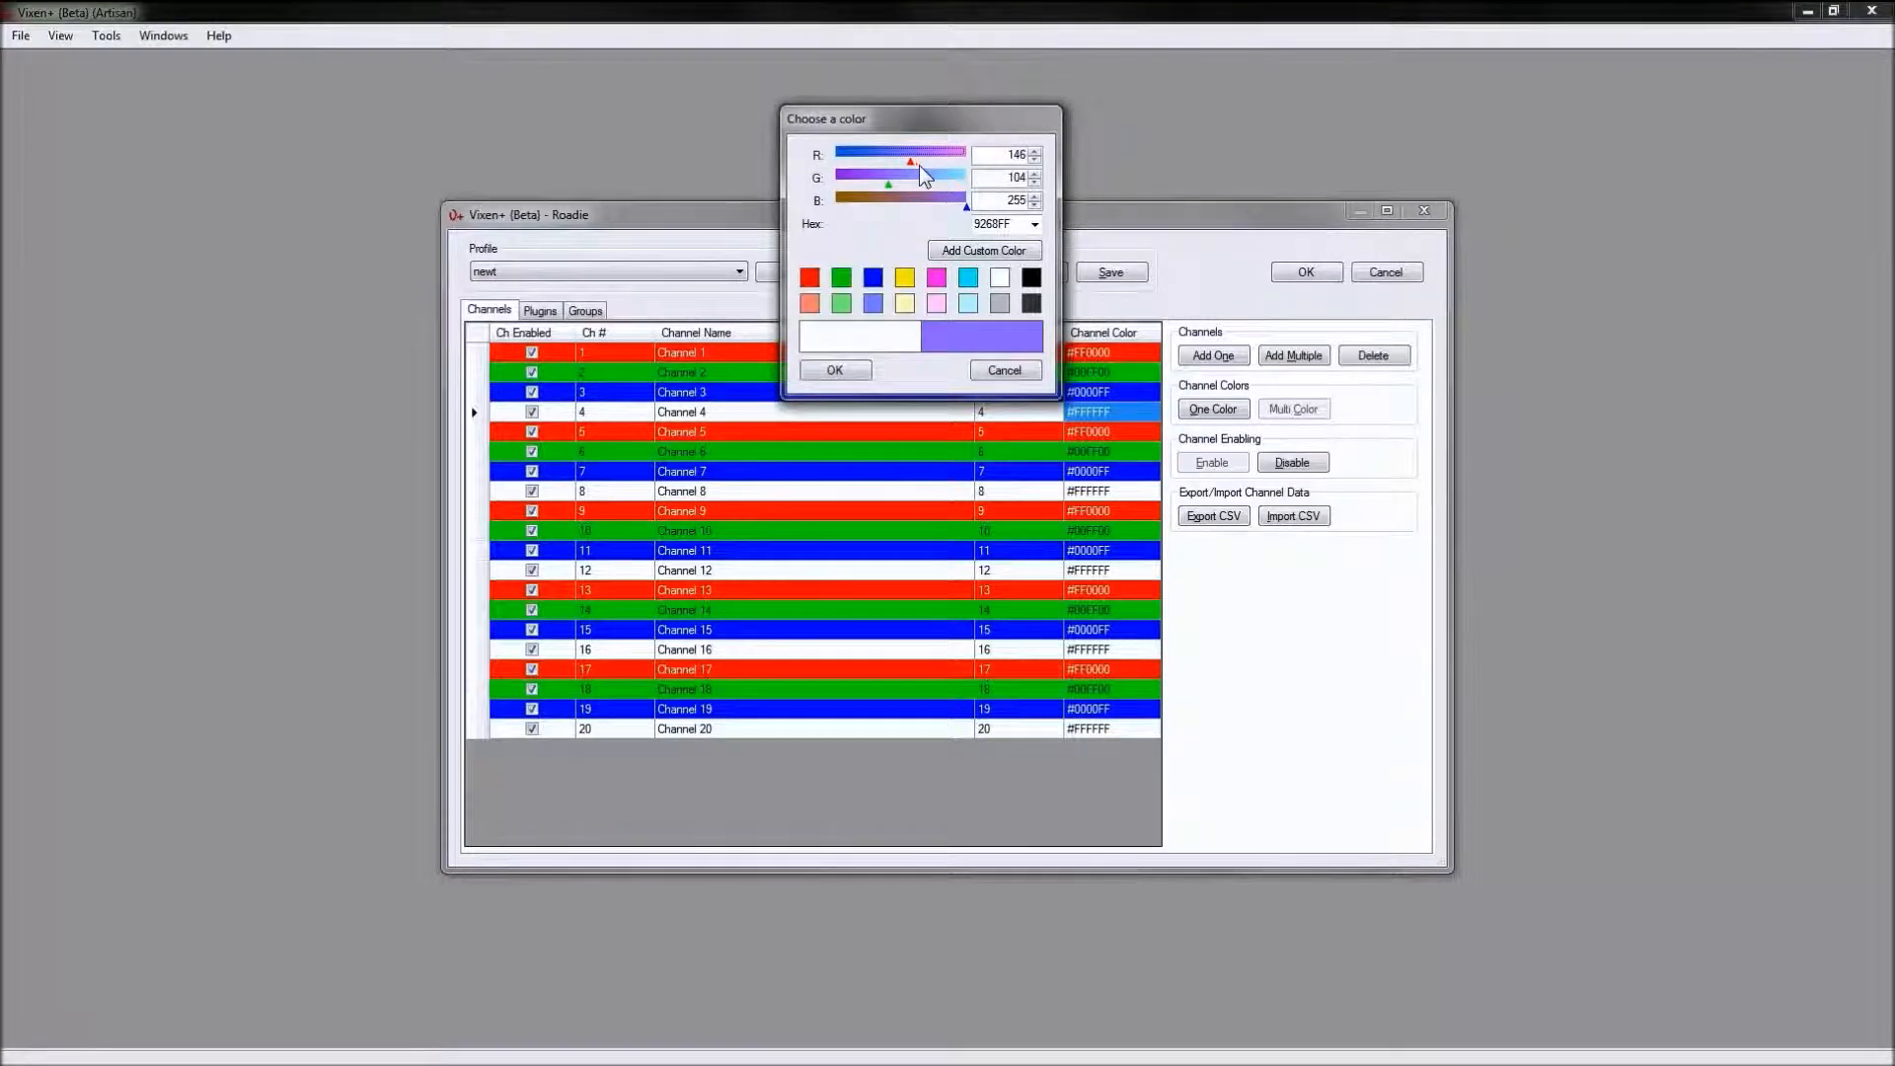
{"action": "left_click_drag", "start_coordinate": [909, 162], "coordinate": [862, 207]}
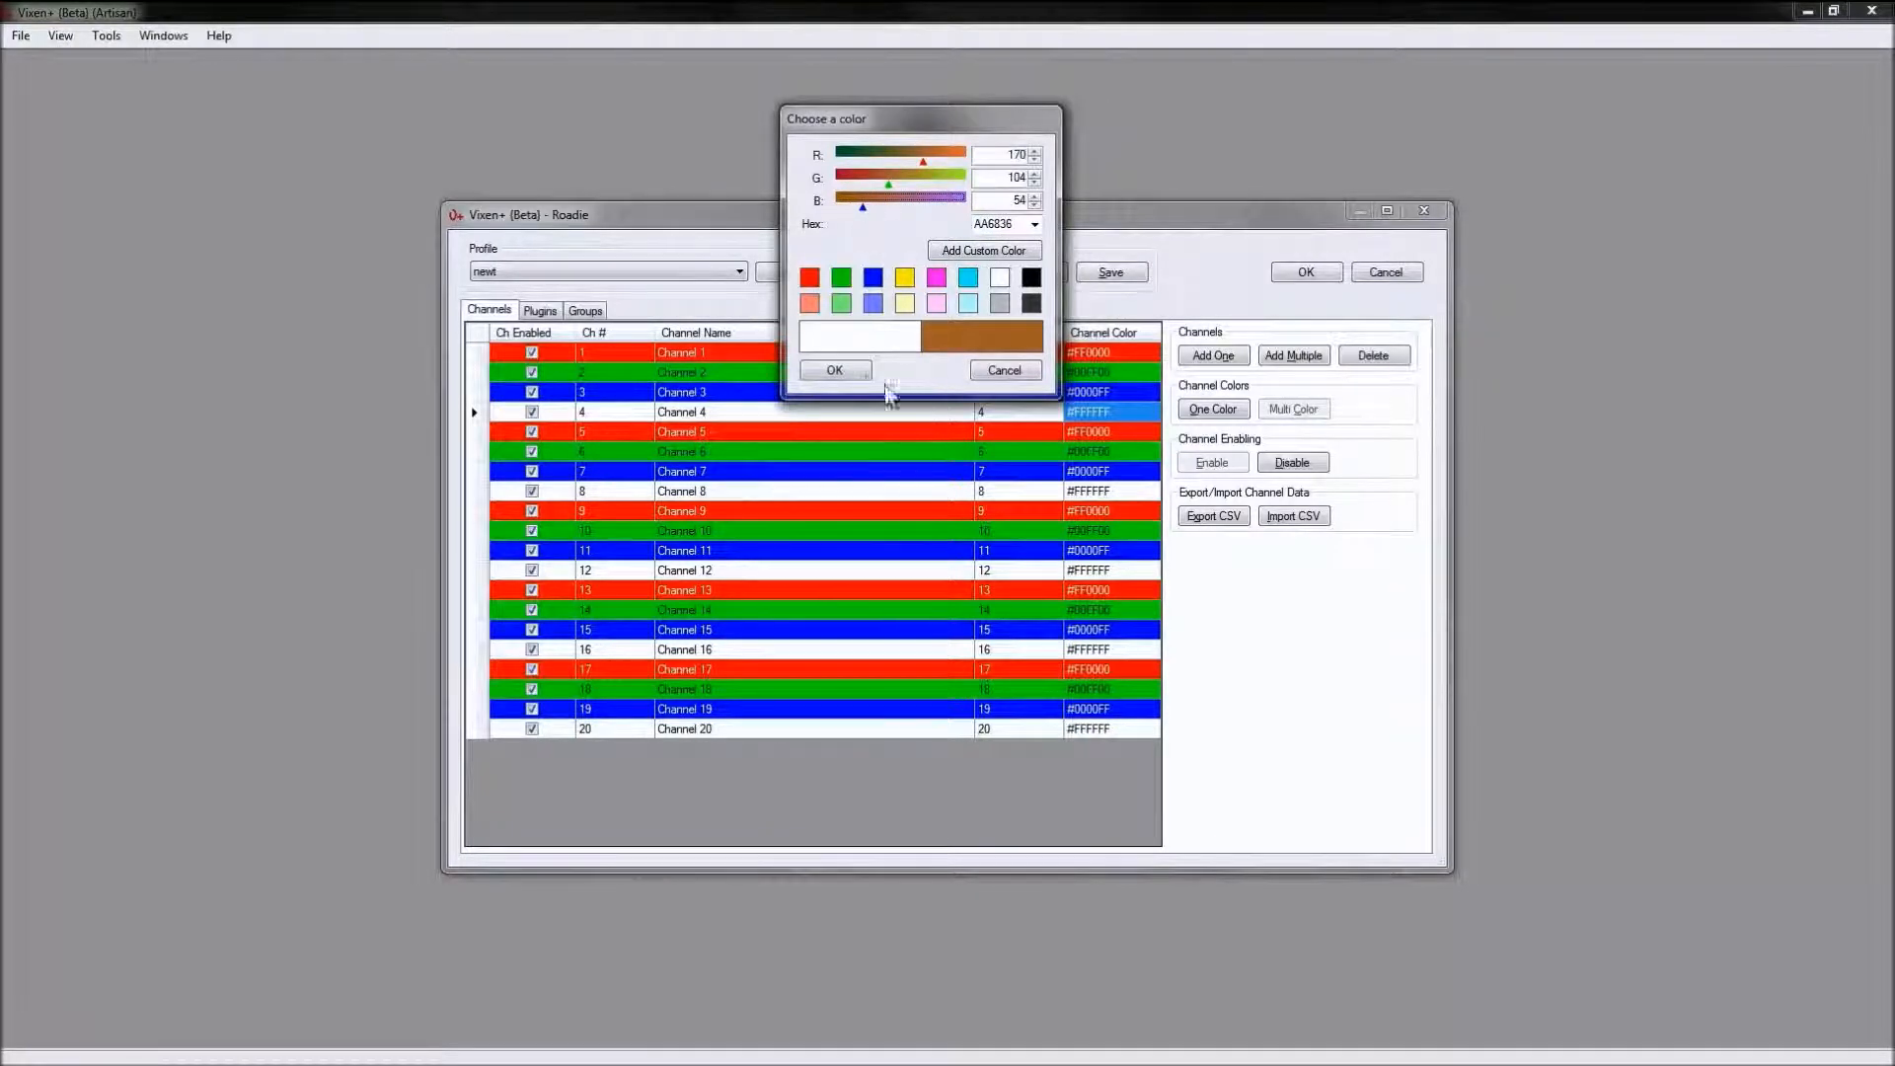
{"action": "left_click", "coordinate": [835, 370]}
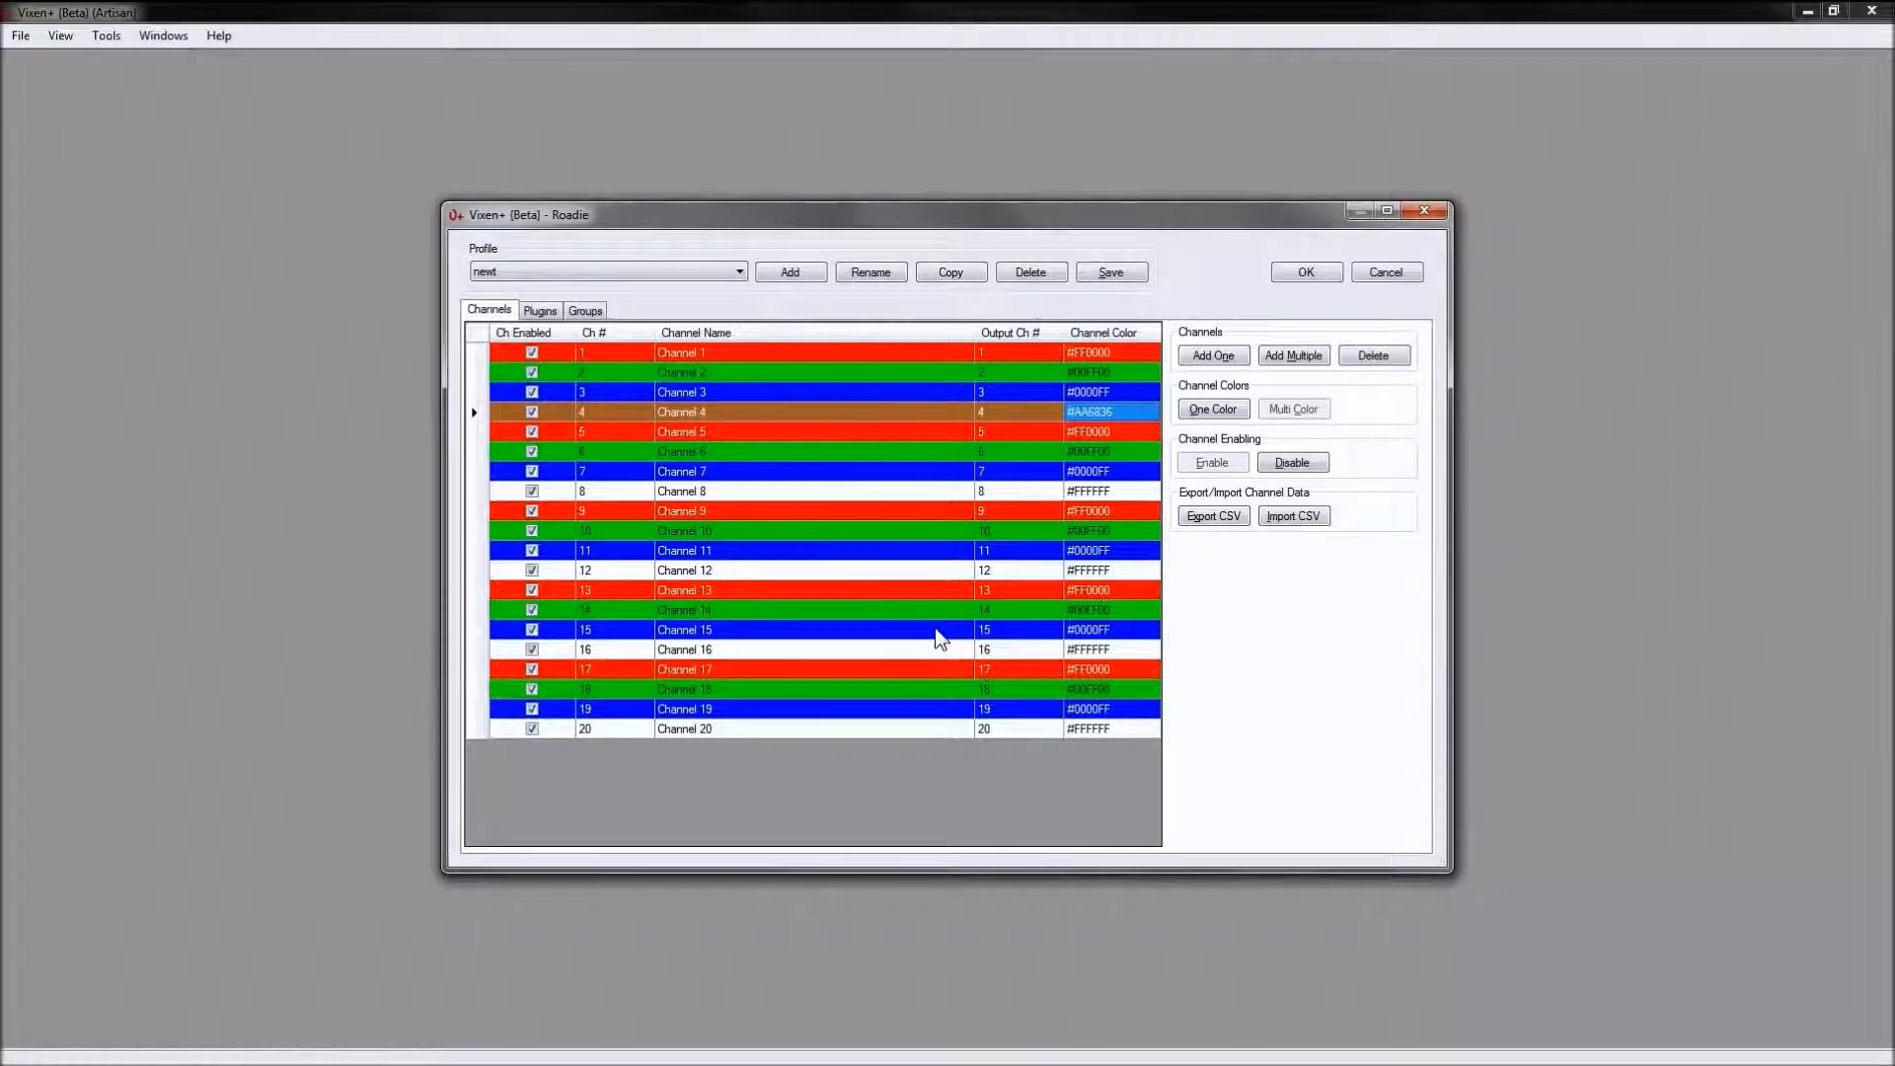
Step: Reset Channel 4's color to white, and reopen its color chooser and cancel without changes
{"action": "double_click", "coordinate": [1093, 412]}
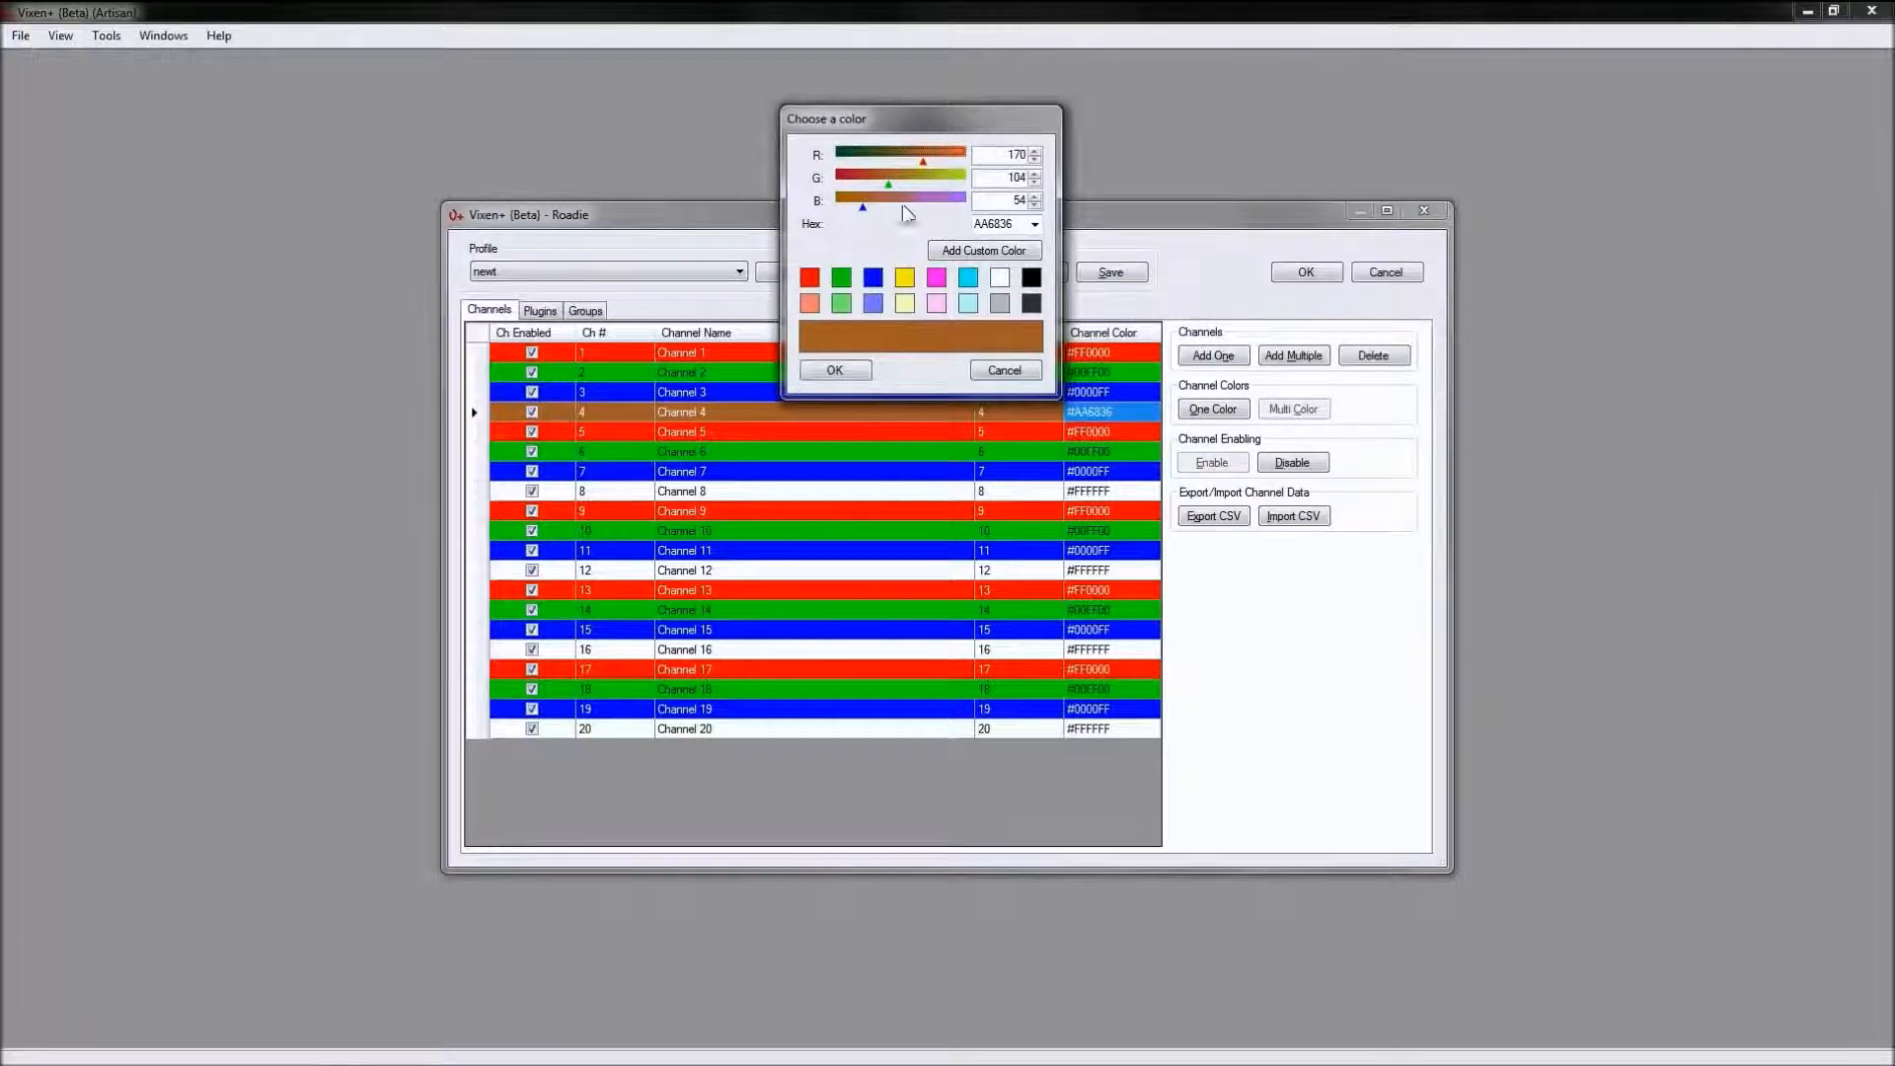
{"action": "left_click", "coordinate": [999, 279]}
{"action": "left_click", "coordinate": [836, 370]}
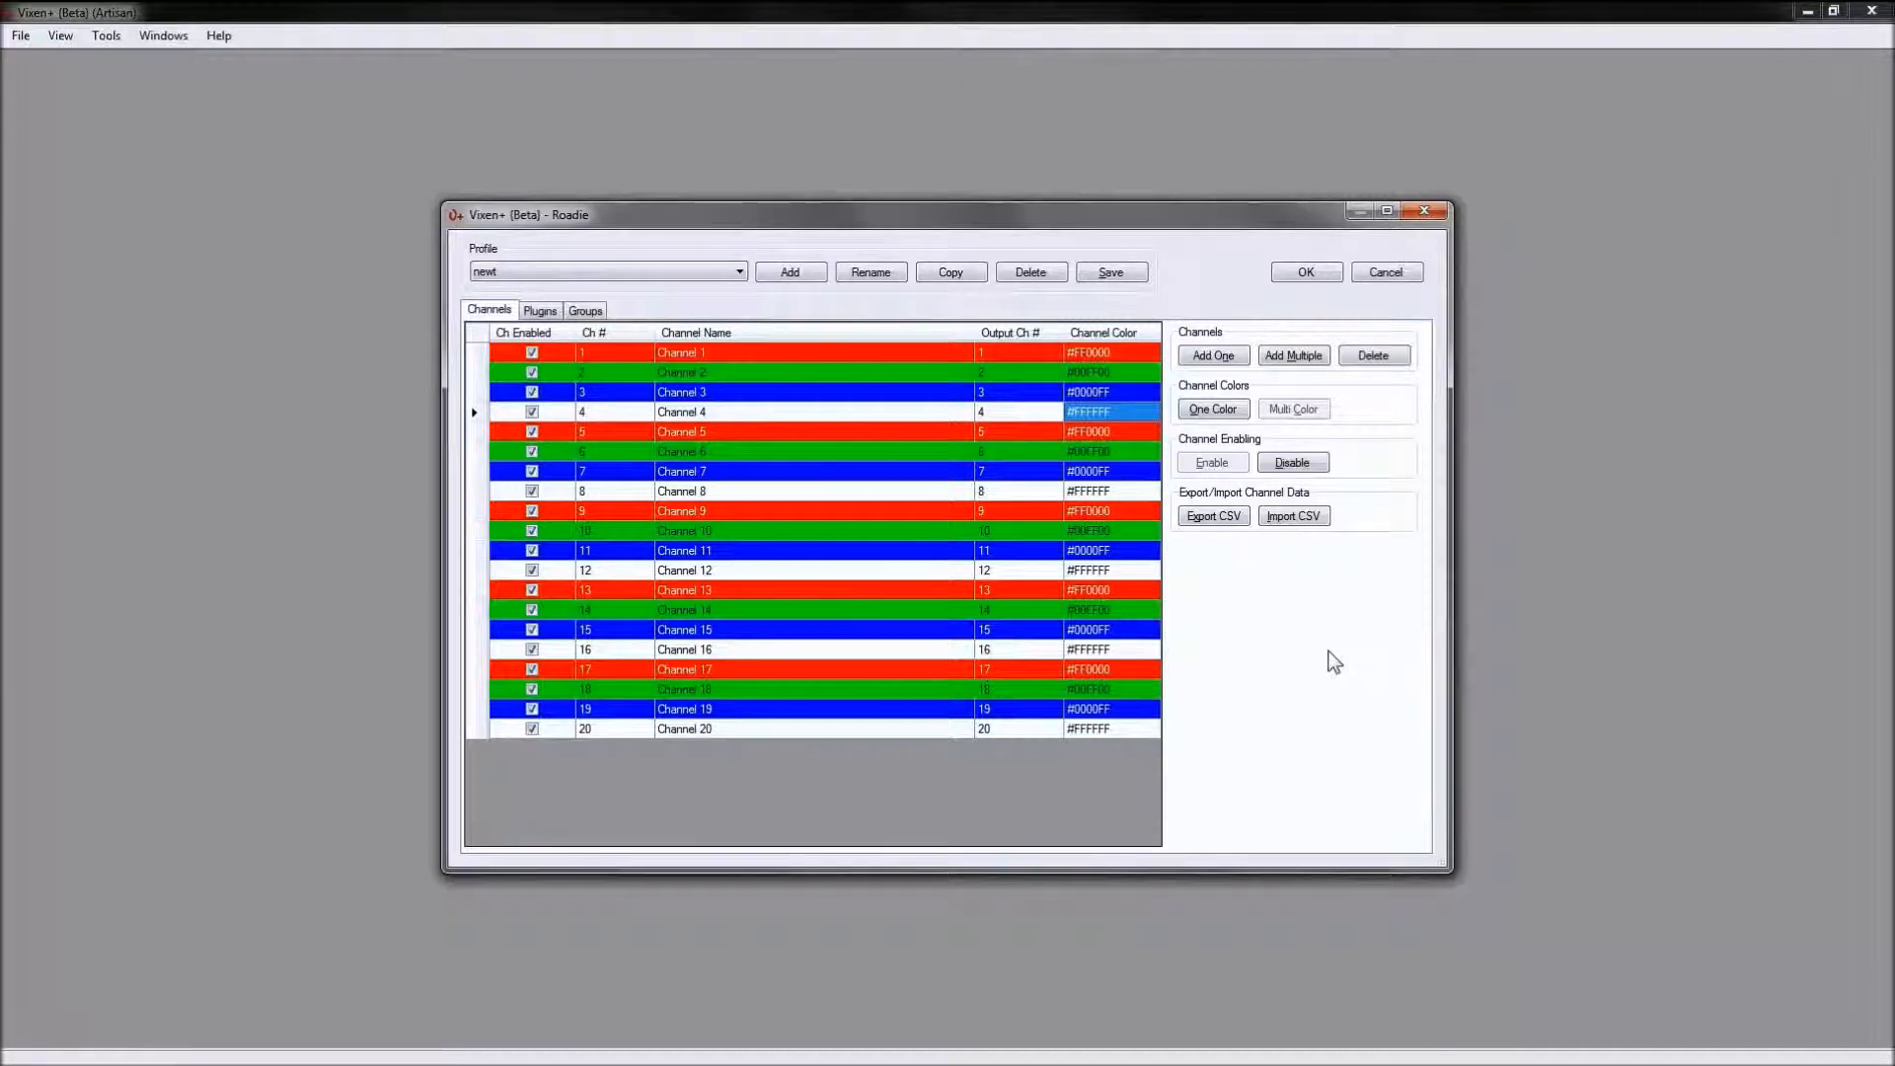
{"action": "double_click", "coordinate": [1086, 413]}
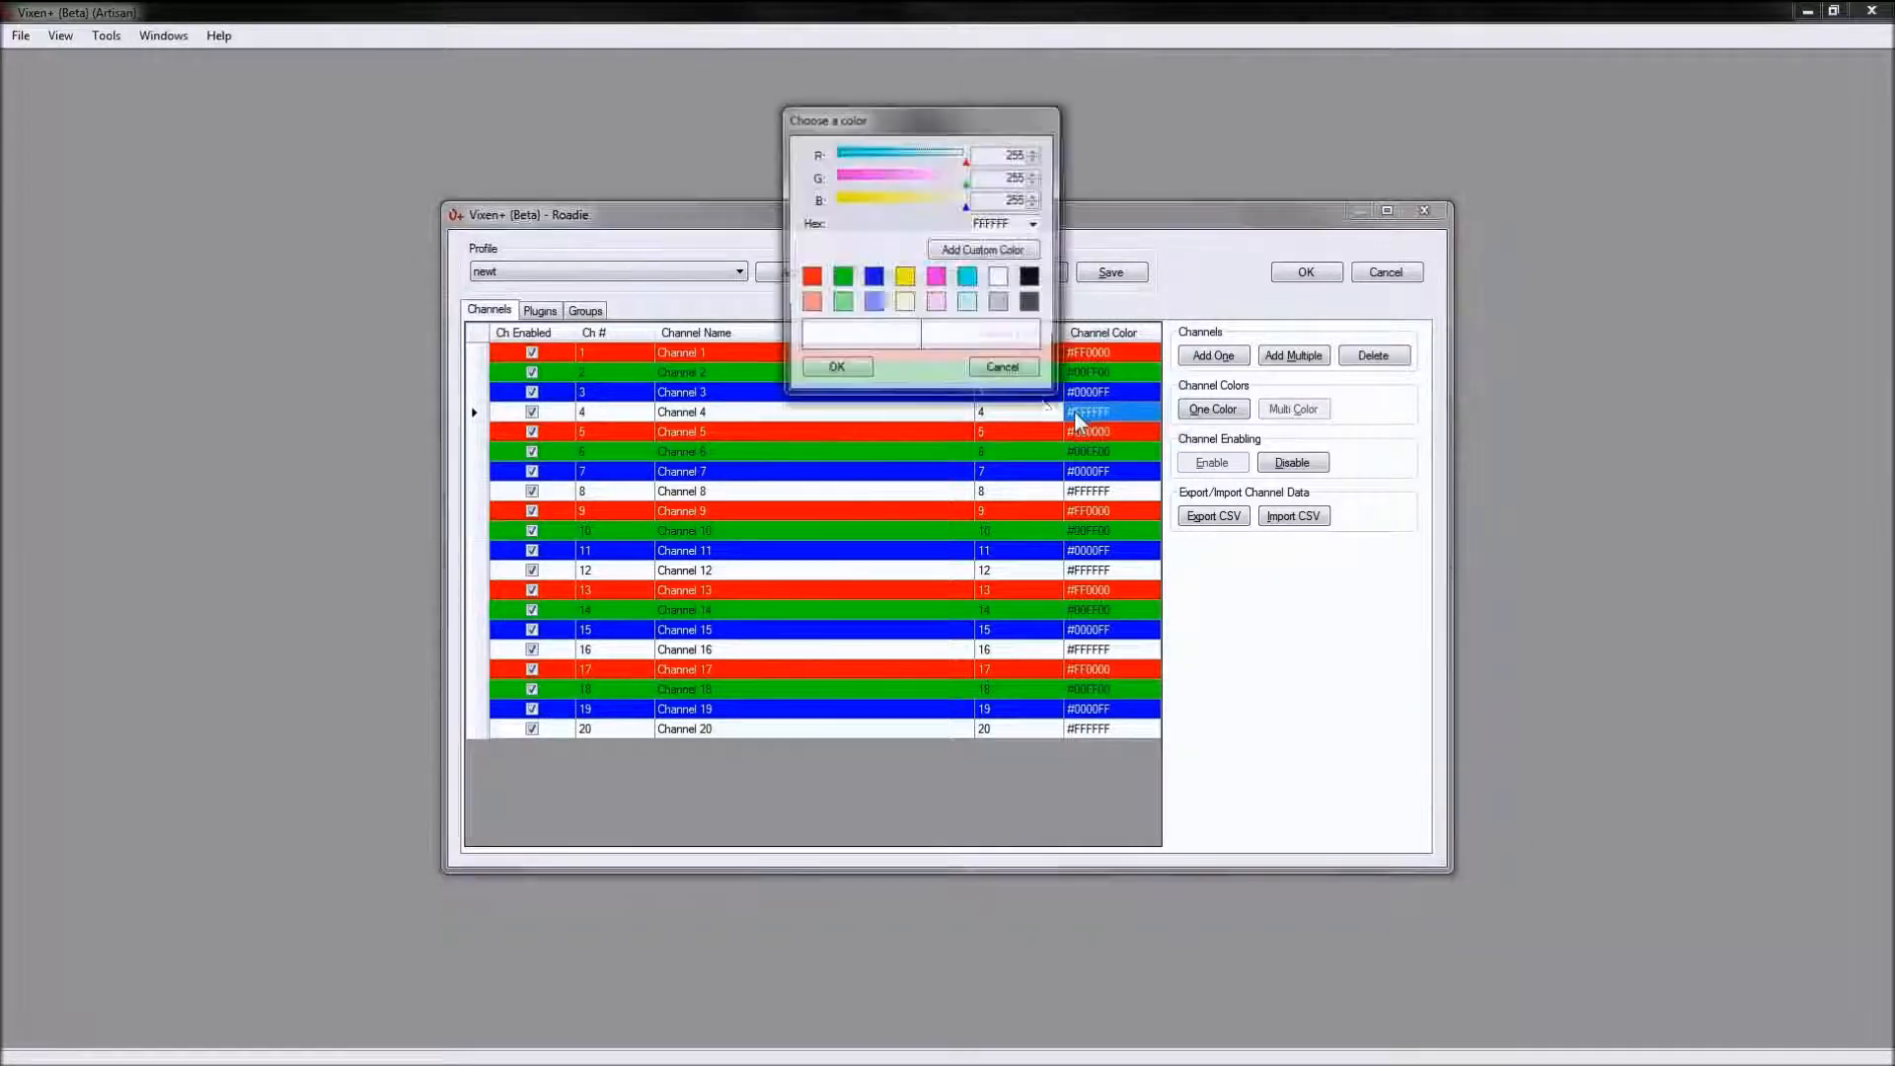
{"action": "left_click", "coordinate": [1002, 368]}
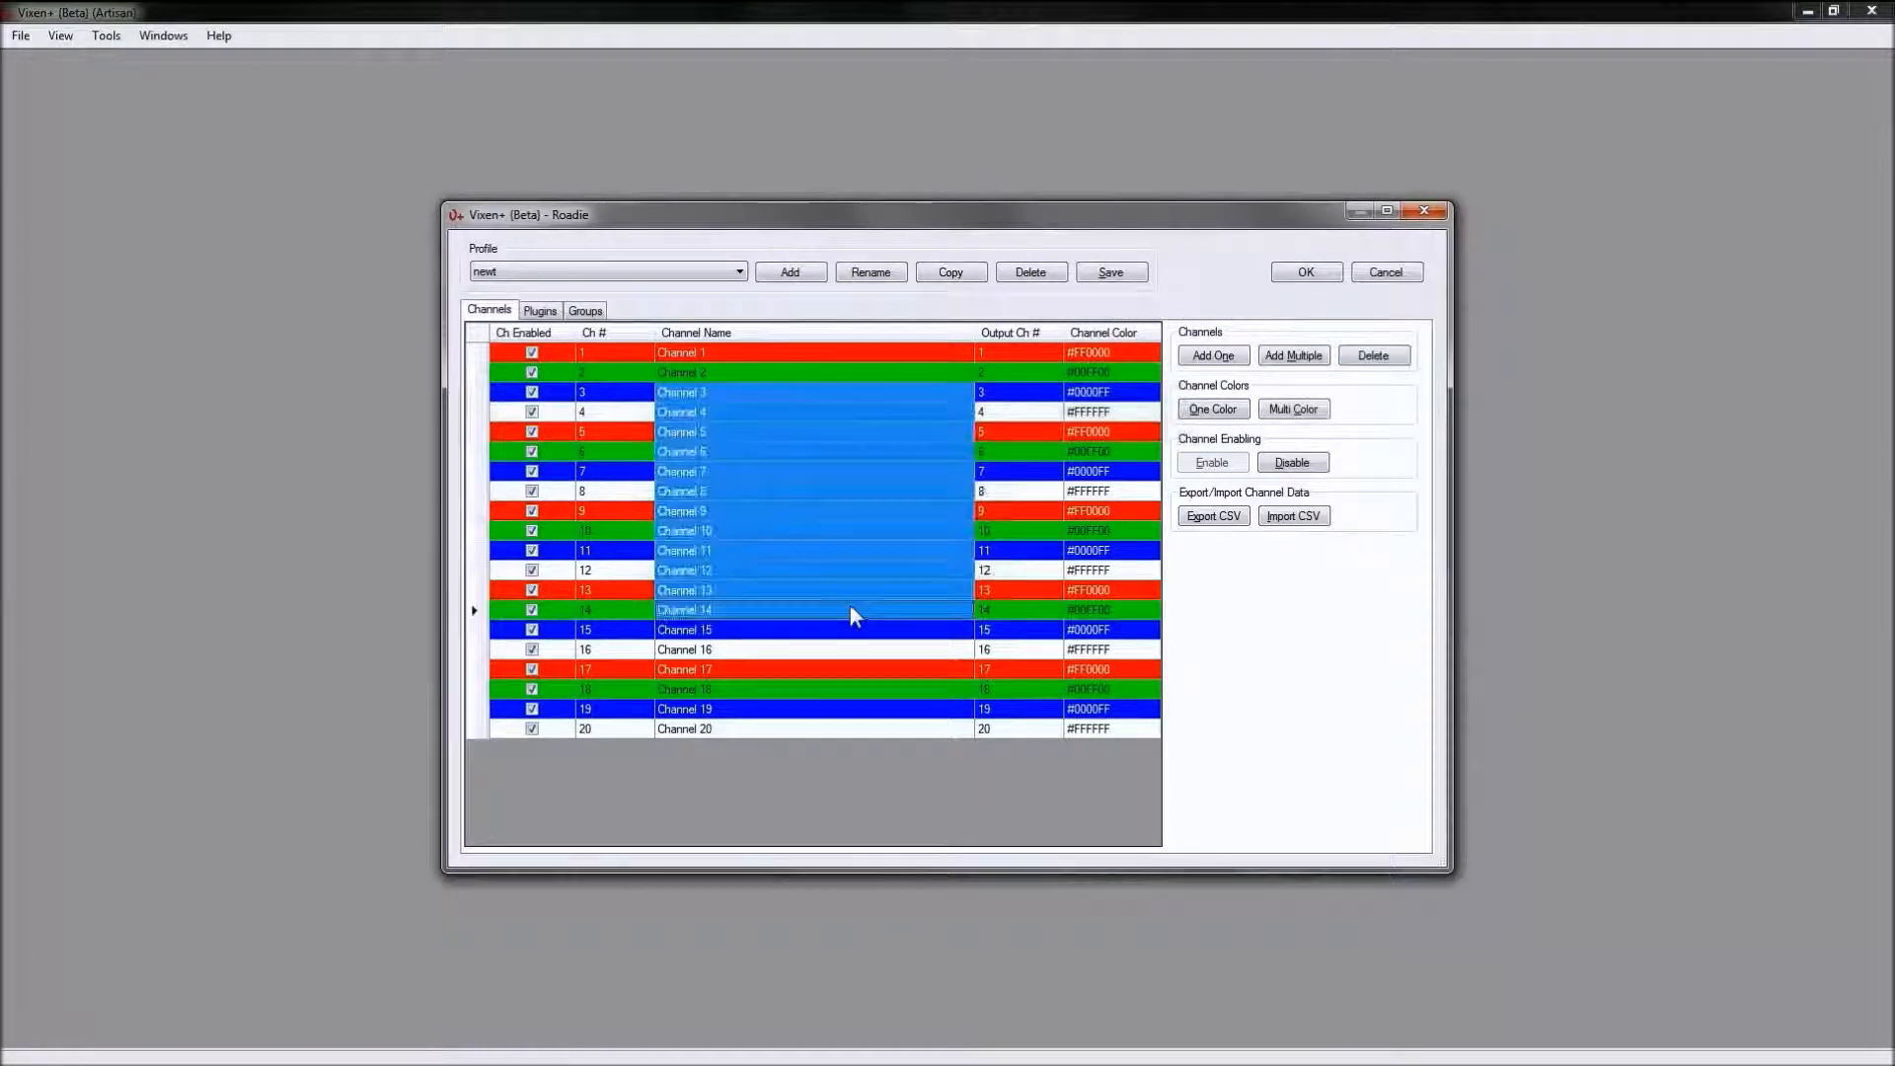
Step: Start a multi-color pattern for Channels 3 to 14, clear its fourth color with None, and set that color back to white
{"action": "left_click", "coordinate": [1302, 410]}
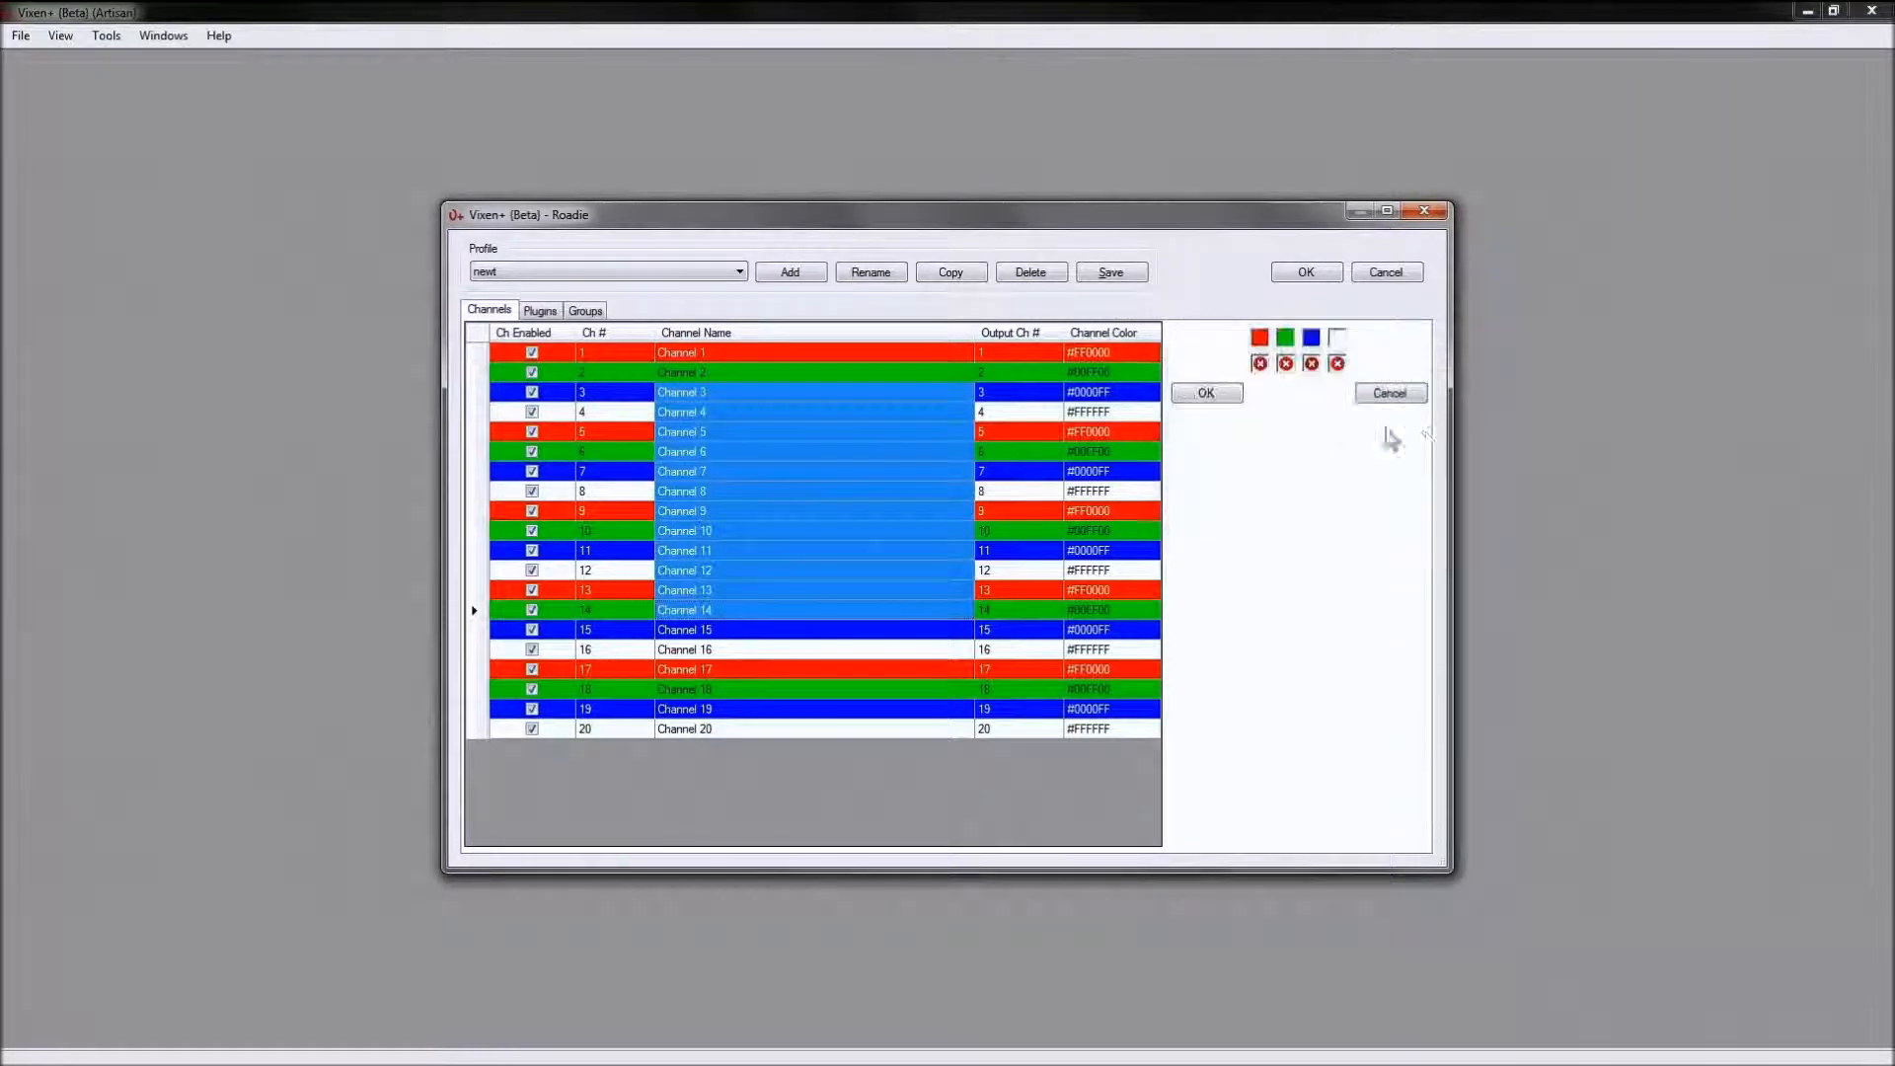
{"action": "left_click", "coordinate": [1338, 338]}
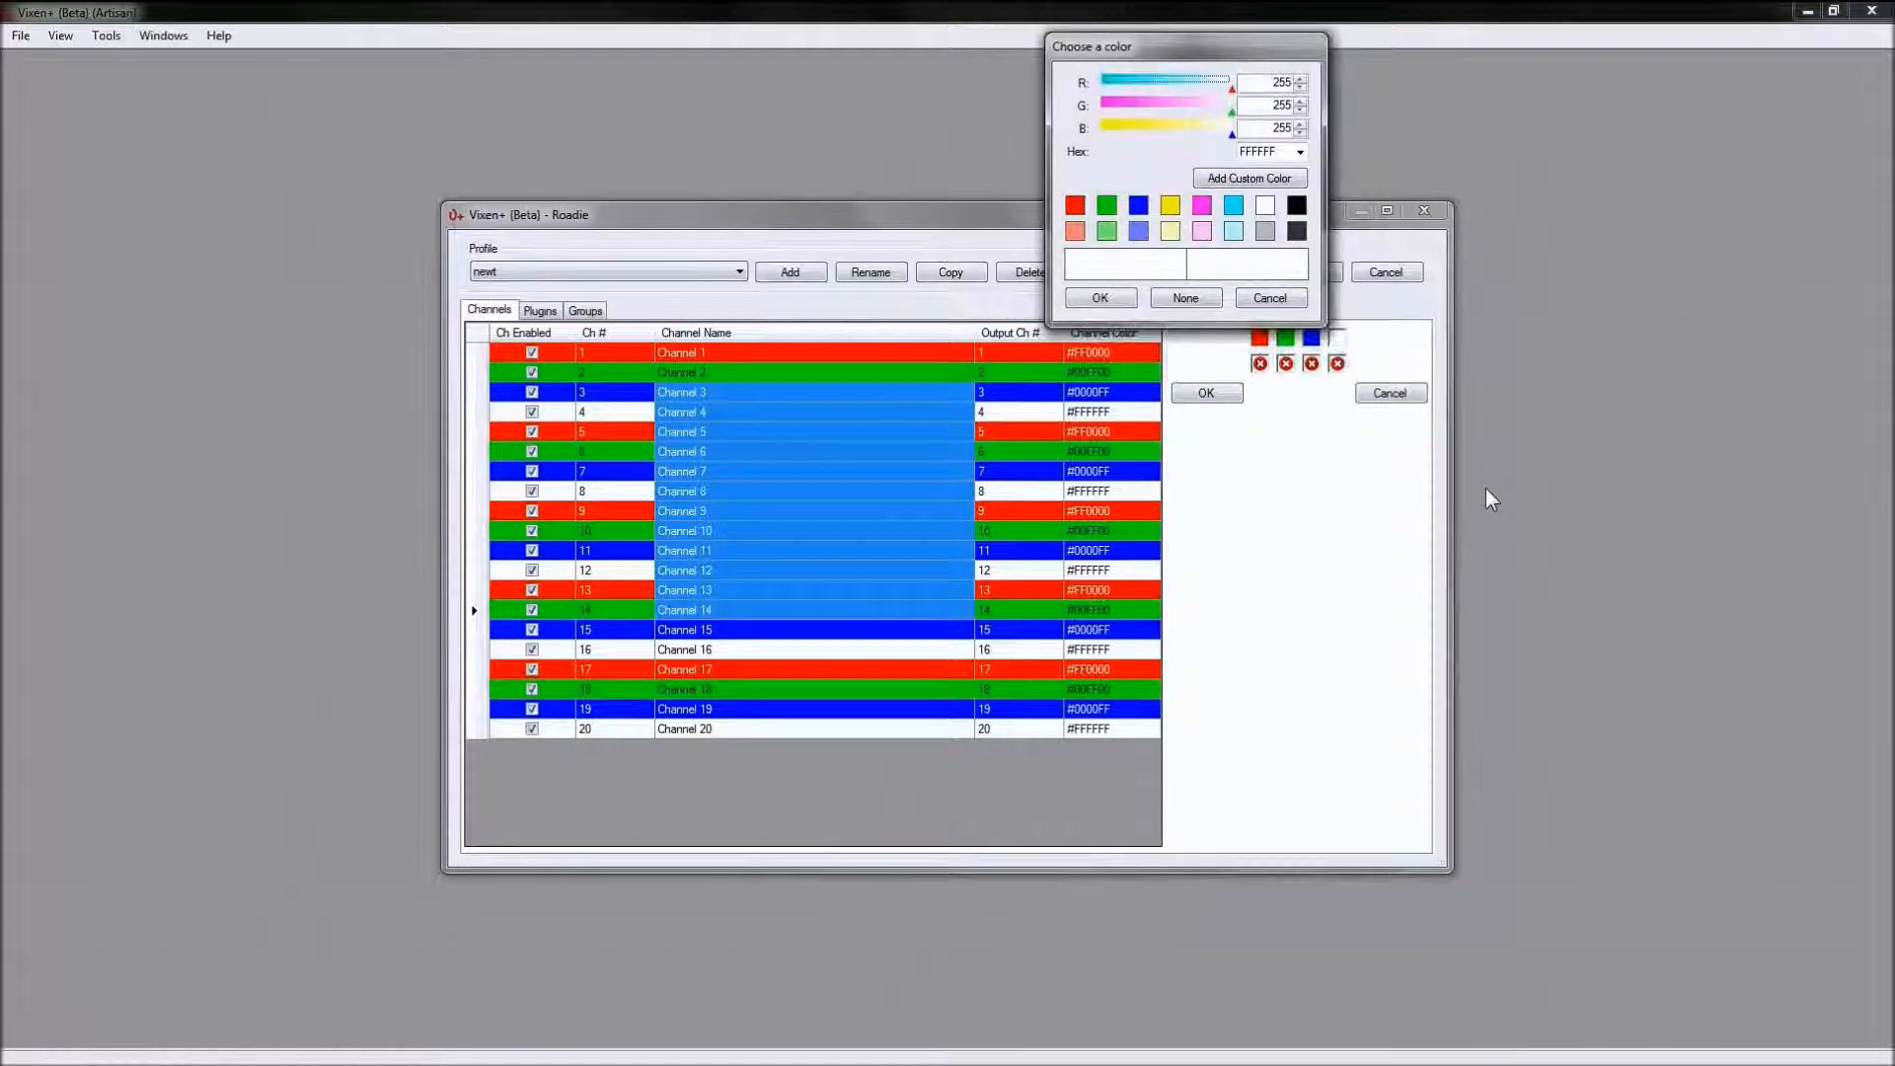
{"action": "left_click", "coordinate": [1185, 298]}
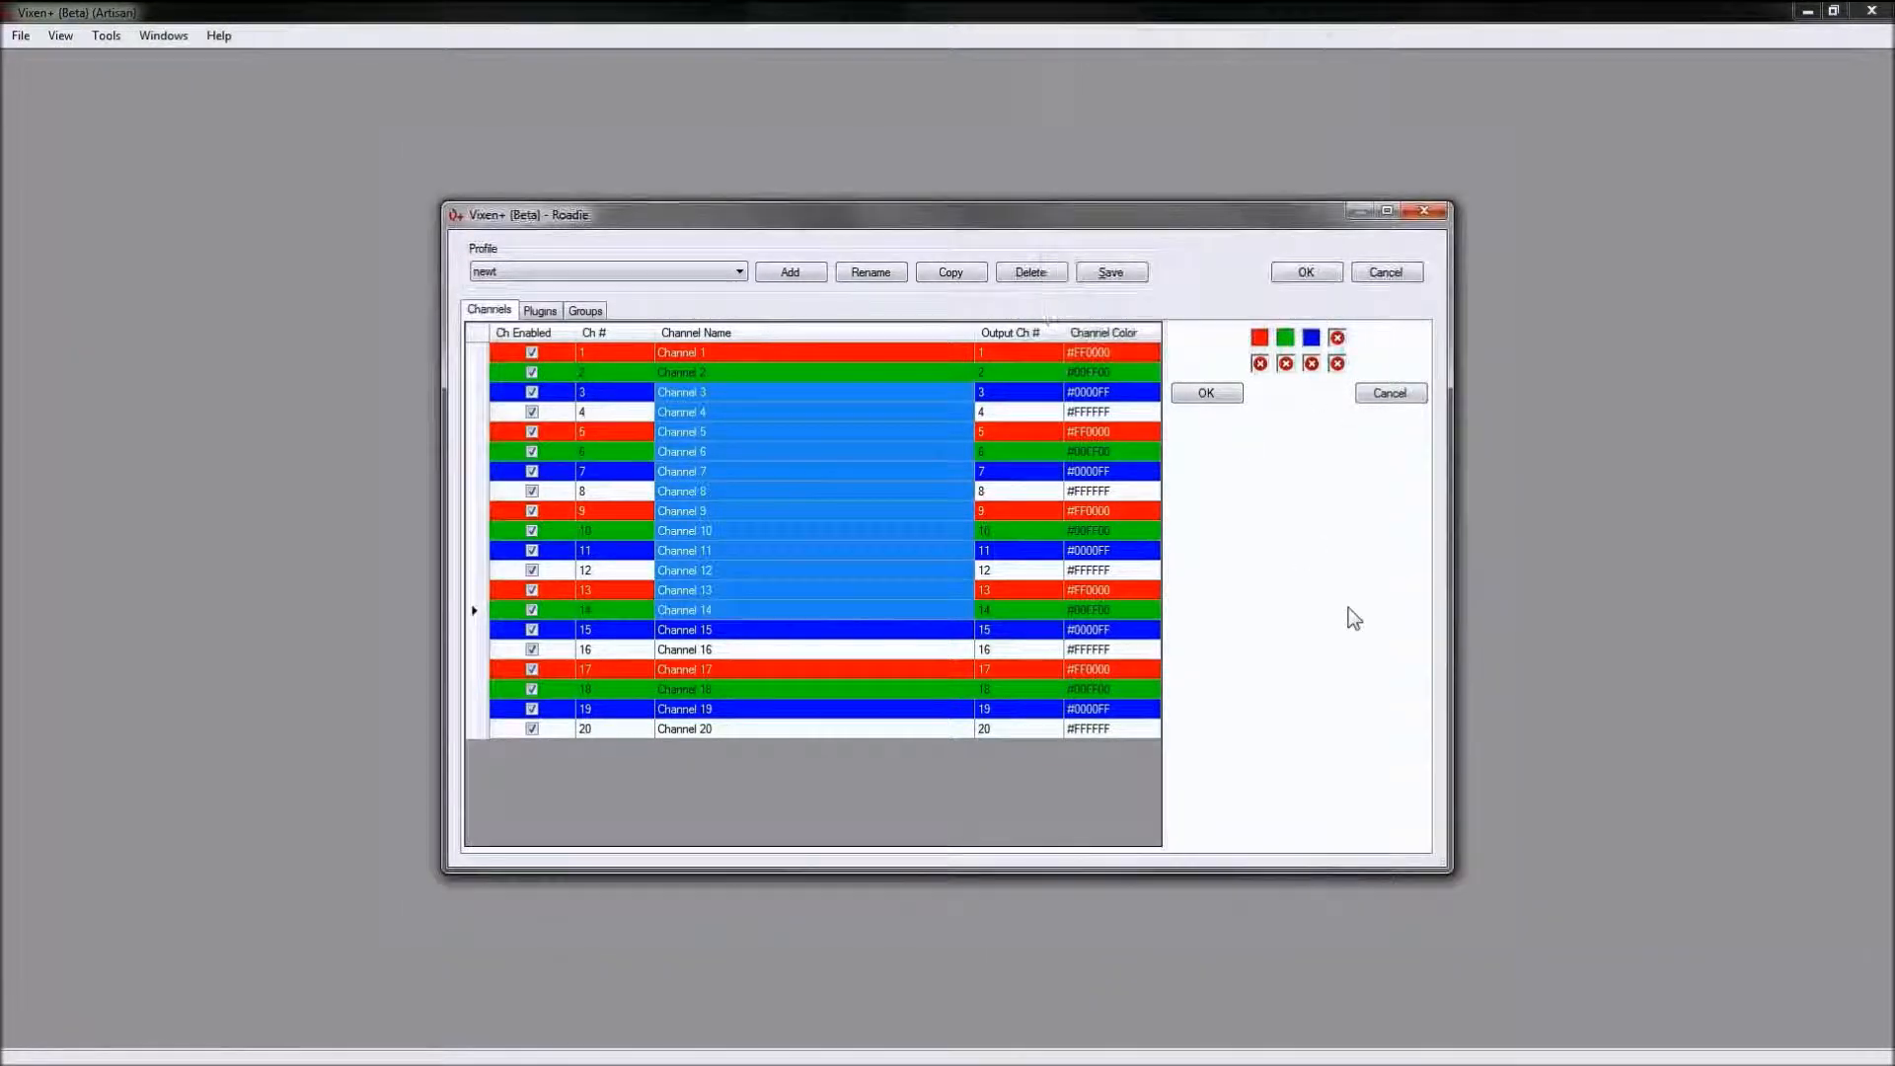
{"action": "left_click", "coordinate": [1337, 338]}
{"action": "double_click", "coordinate": [1265, 204]}
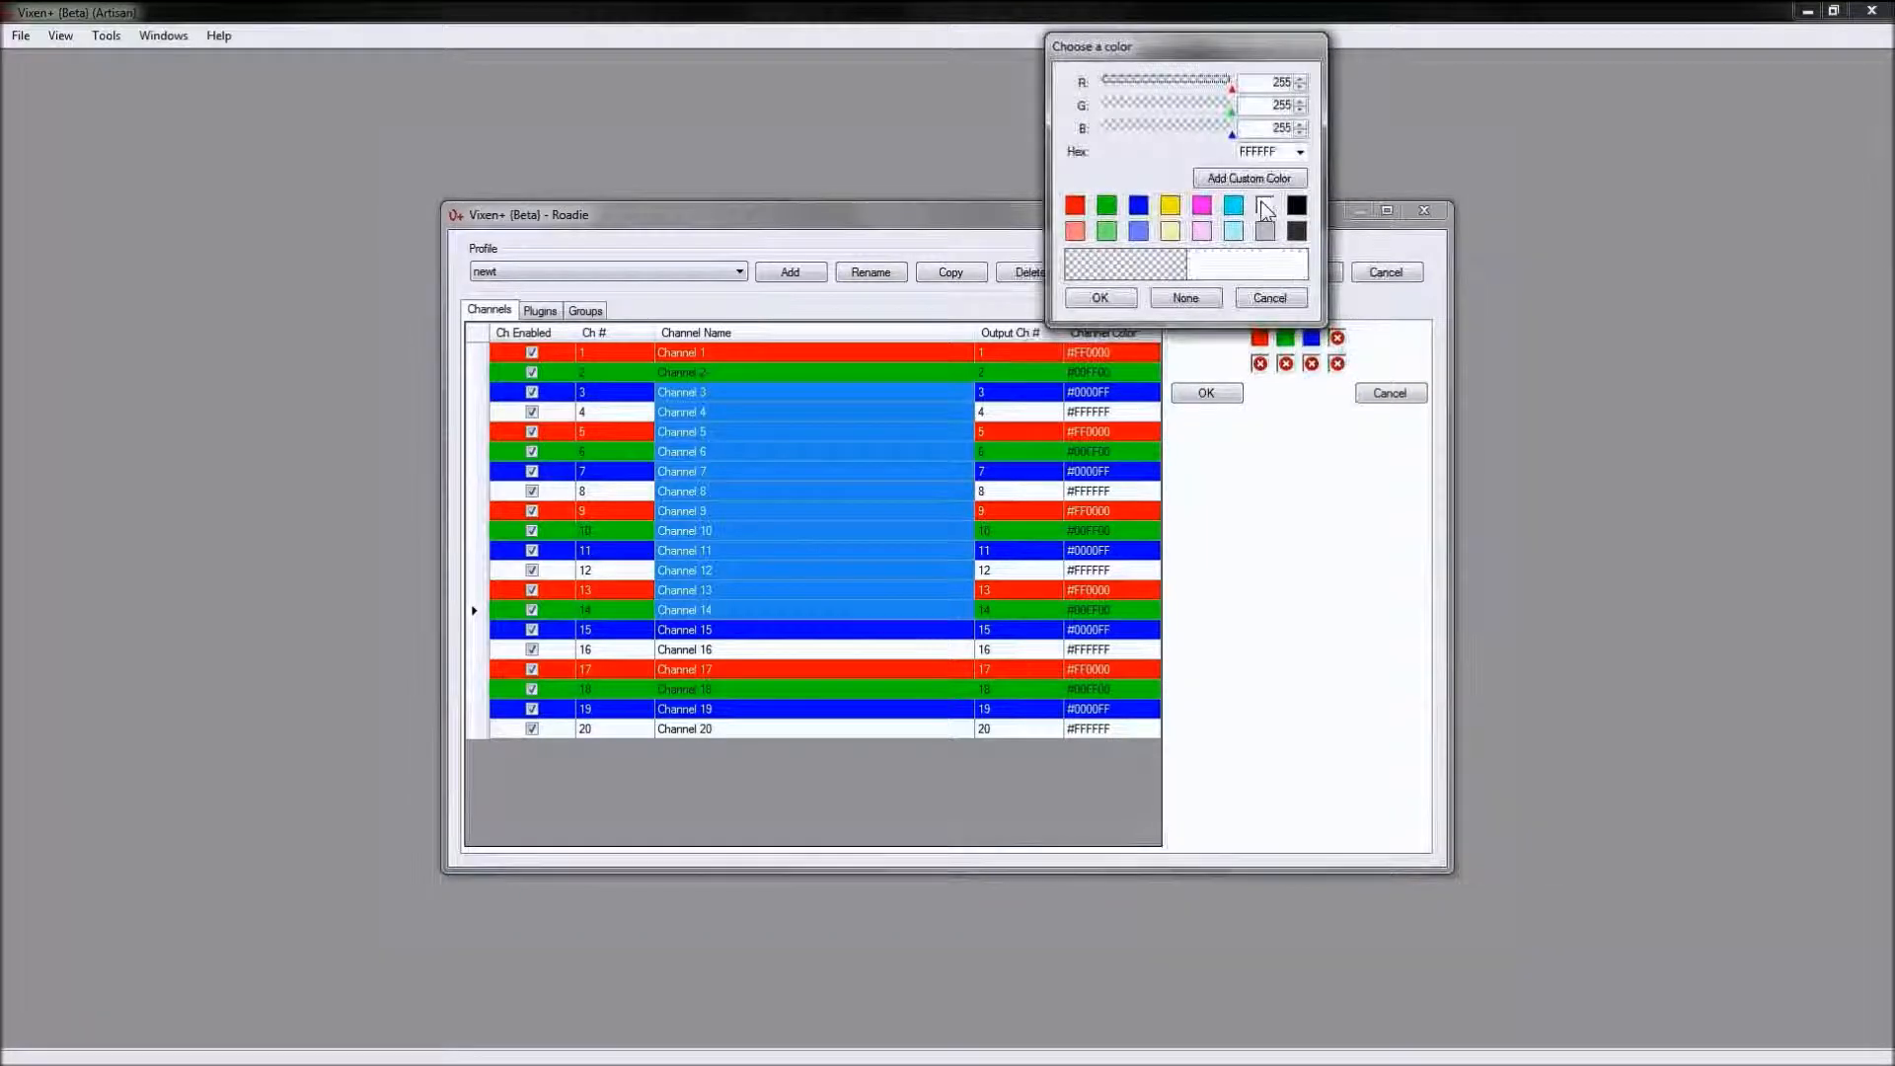
Step: Set the fourth color of the multi-color pattern to the named color Transparent
{"action": "left_click", "coordinate": [1338, 337]}
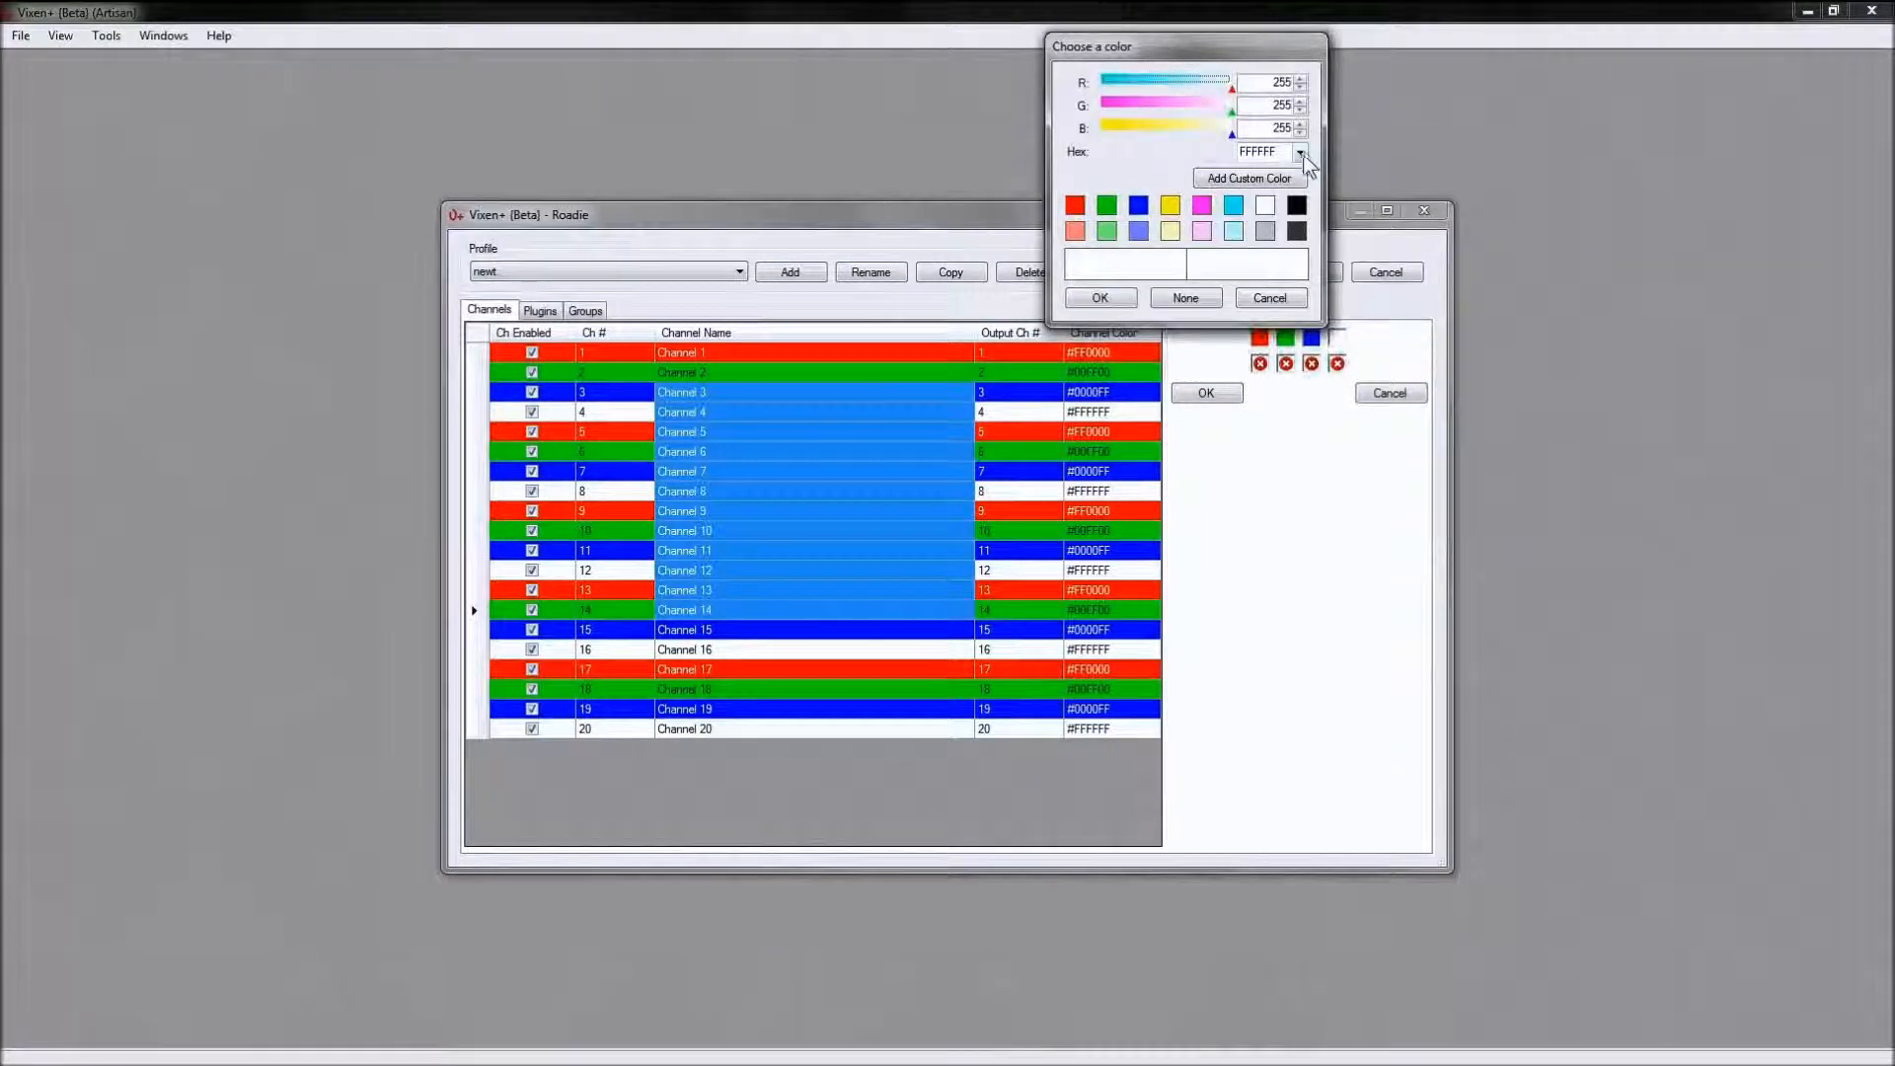
{"action": "left_click", "coordinate": [1301, 153]}
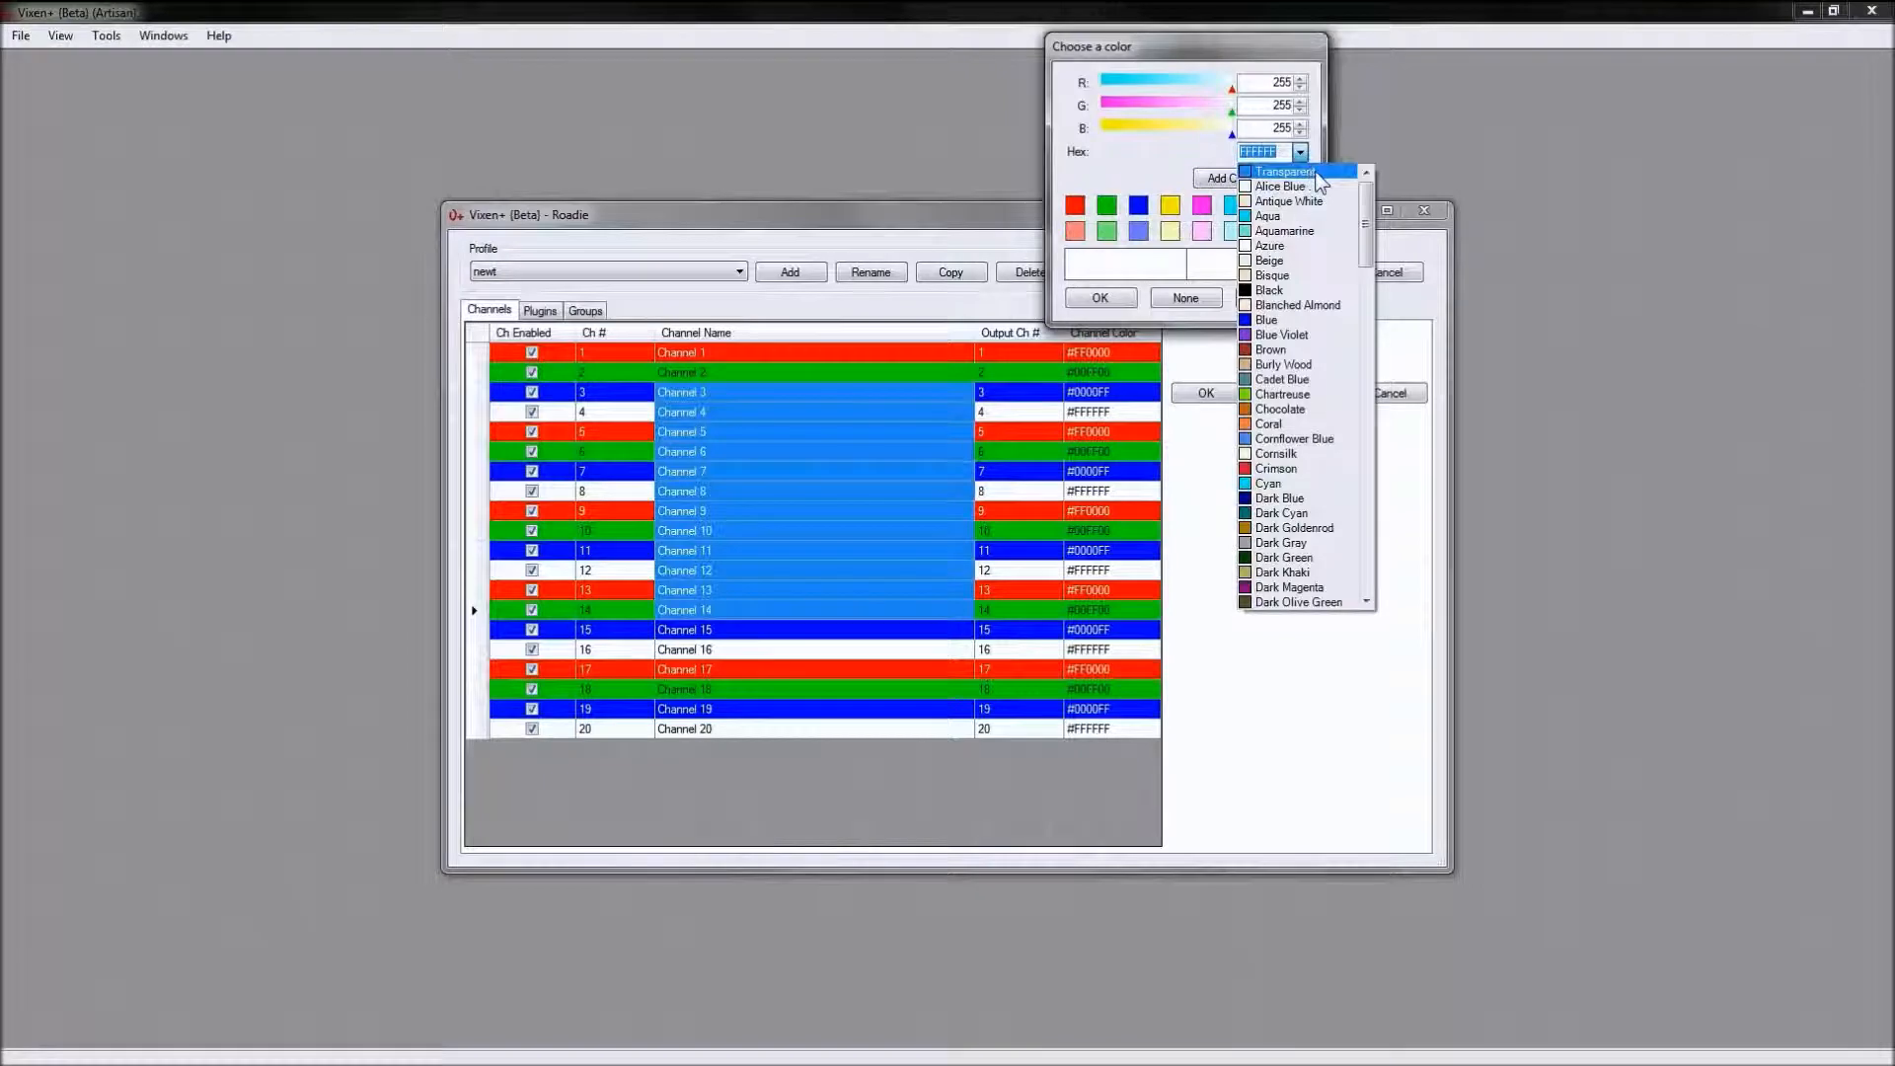
{"action": "left_click", "coordinate": [1312, 172]}
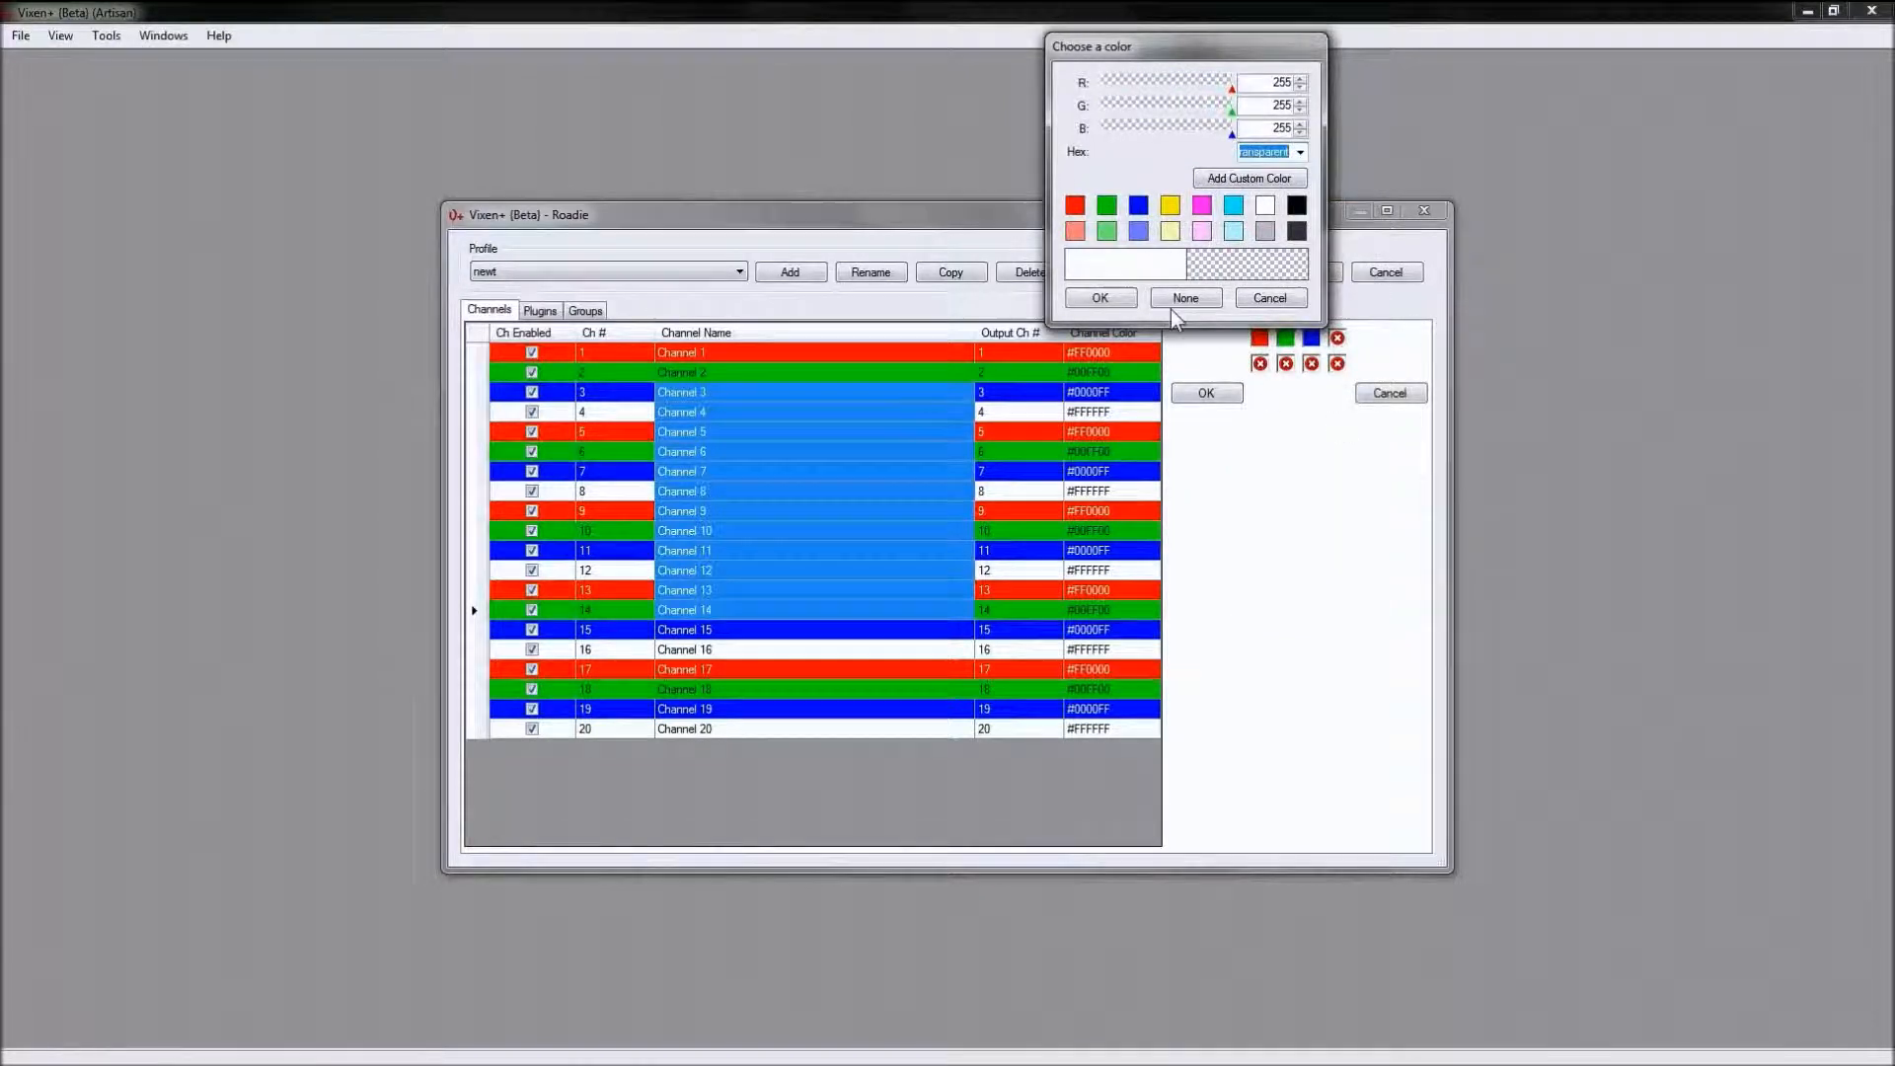
{"action": "left_click", "coordinate": [1074, 302]}
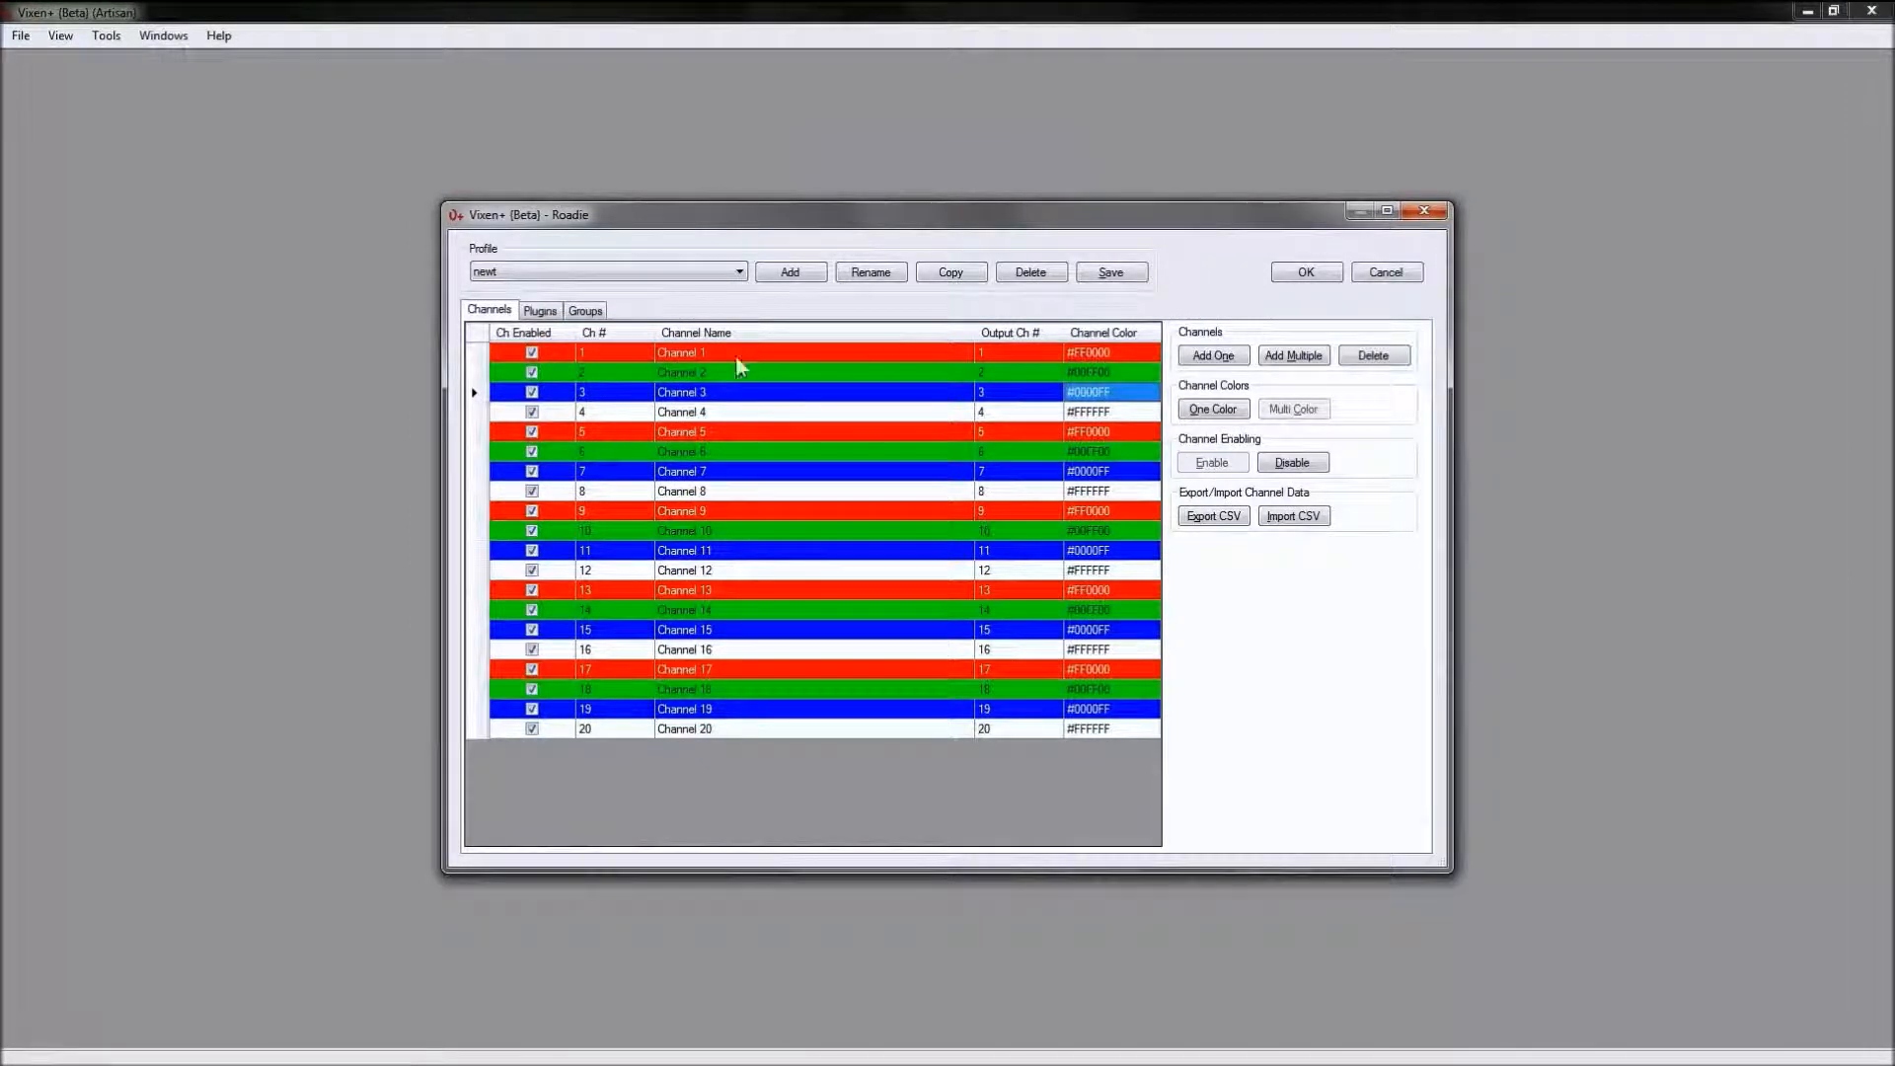
Step: Disable all odd-numbered channels from Channel 1 to Channel 19 together, and enable them again
{"action": "left_click_drag", "start_coordinate": [707, 353], "coordinate": [726, 530]}
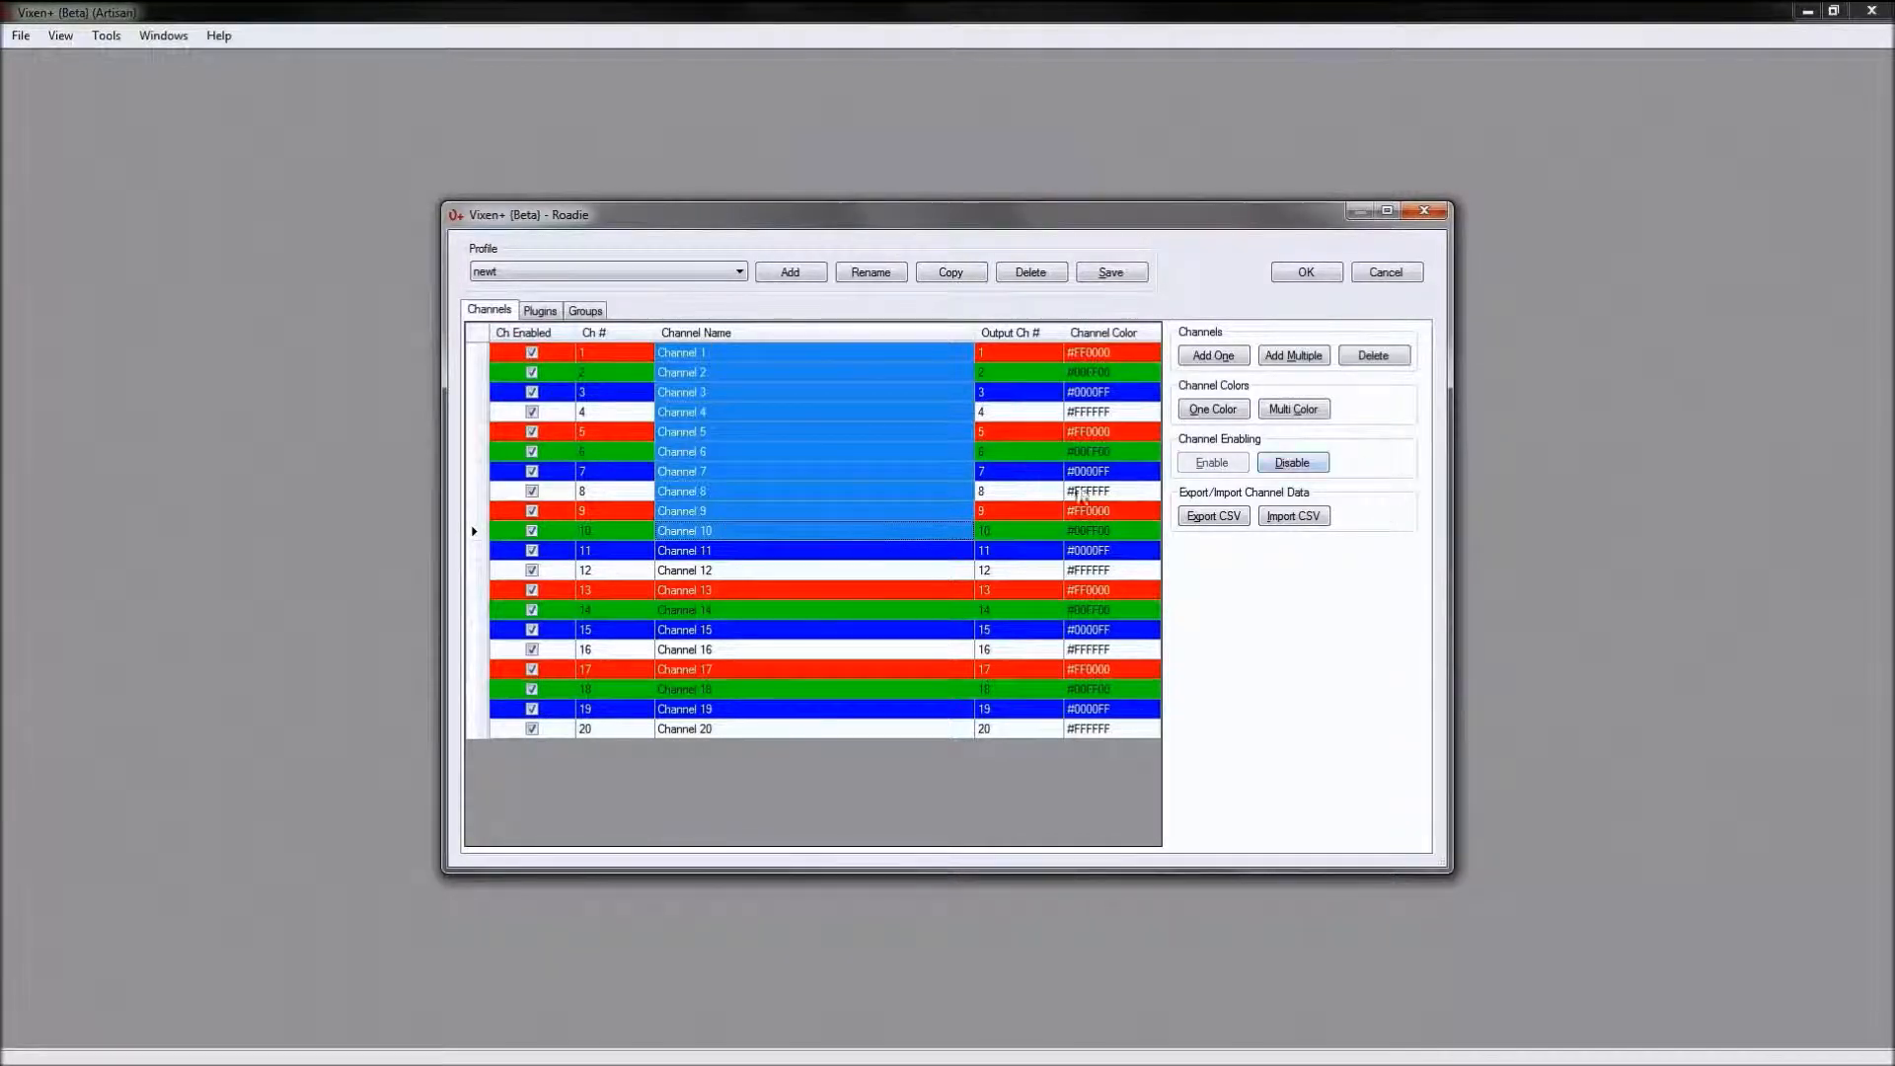
{"action": "left_click", "coordinate": [719, 353]}
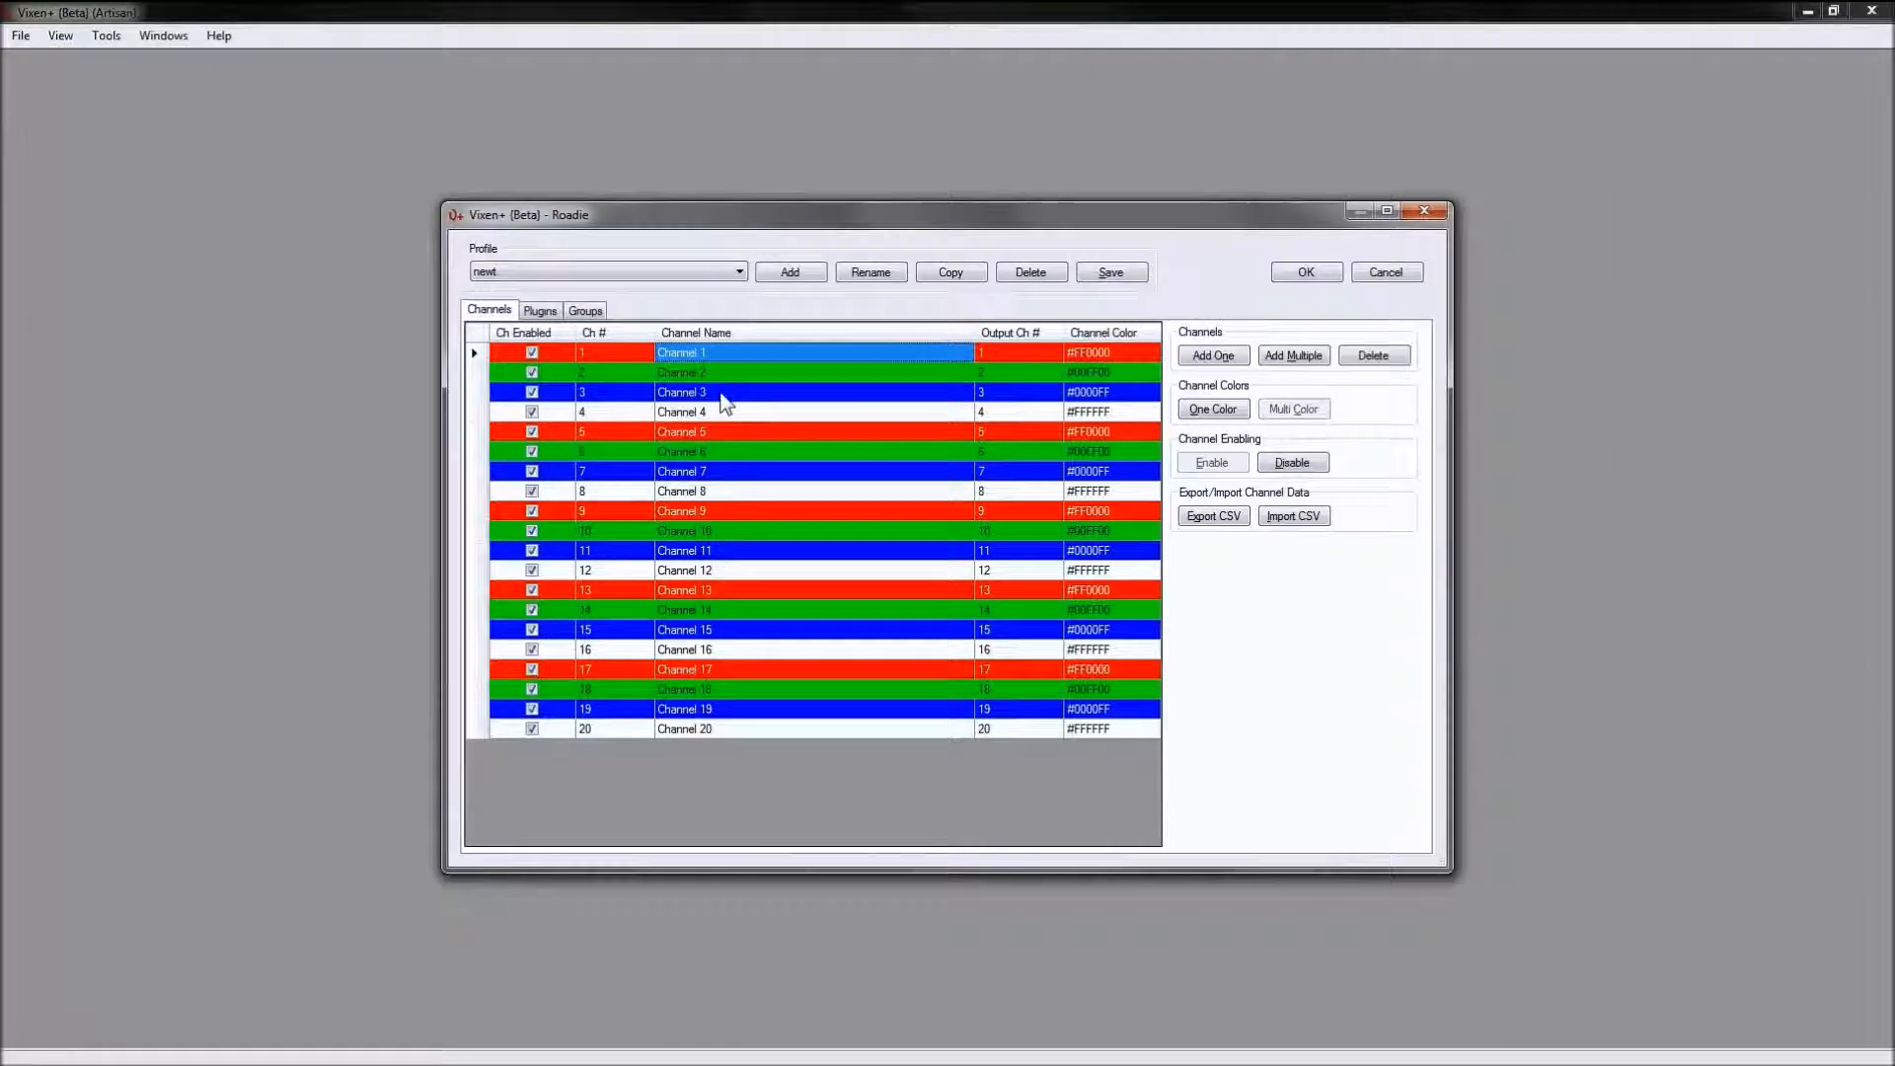
{"action": "left_click", "coordinate": [730, 393], "text": "ctrl"}
{"action": "left_click", "coordinate": [734, 438], "text": "ctrl"}
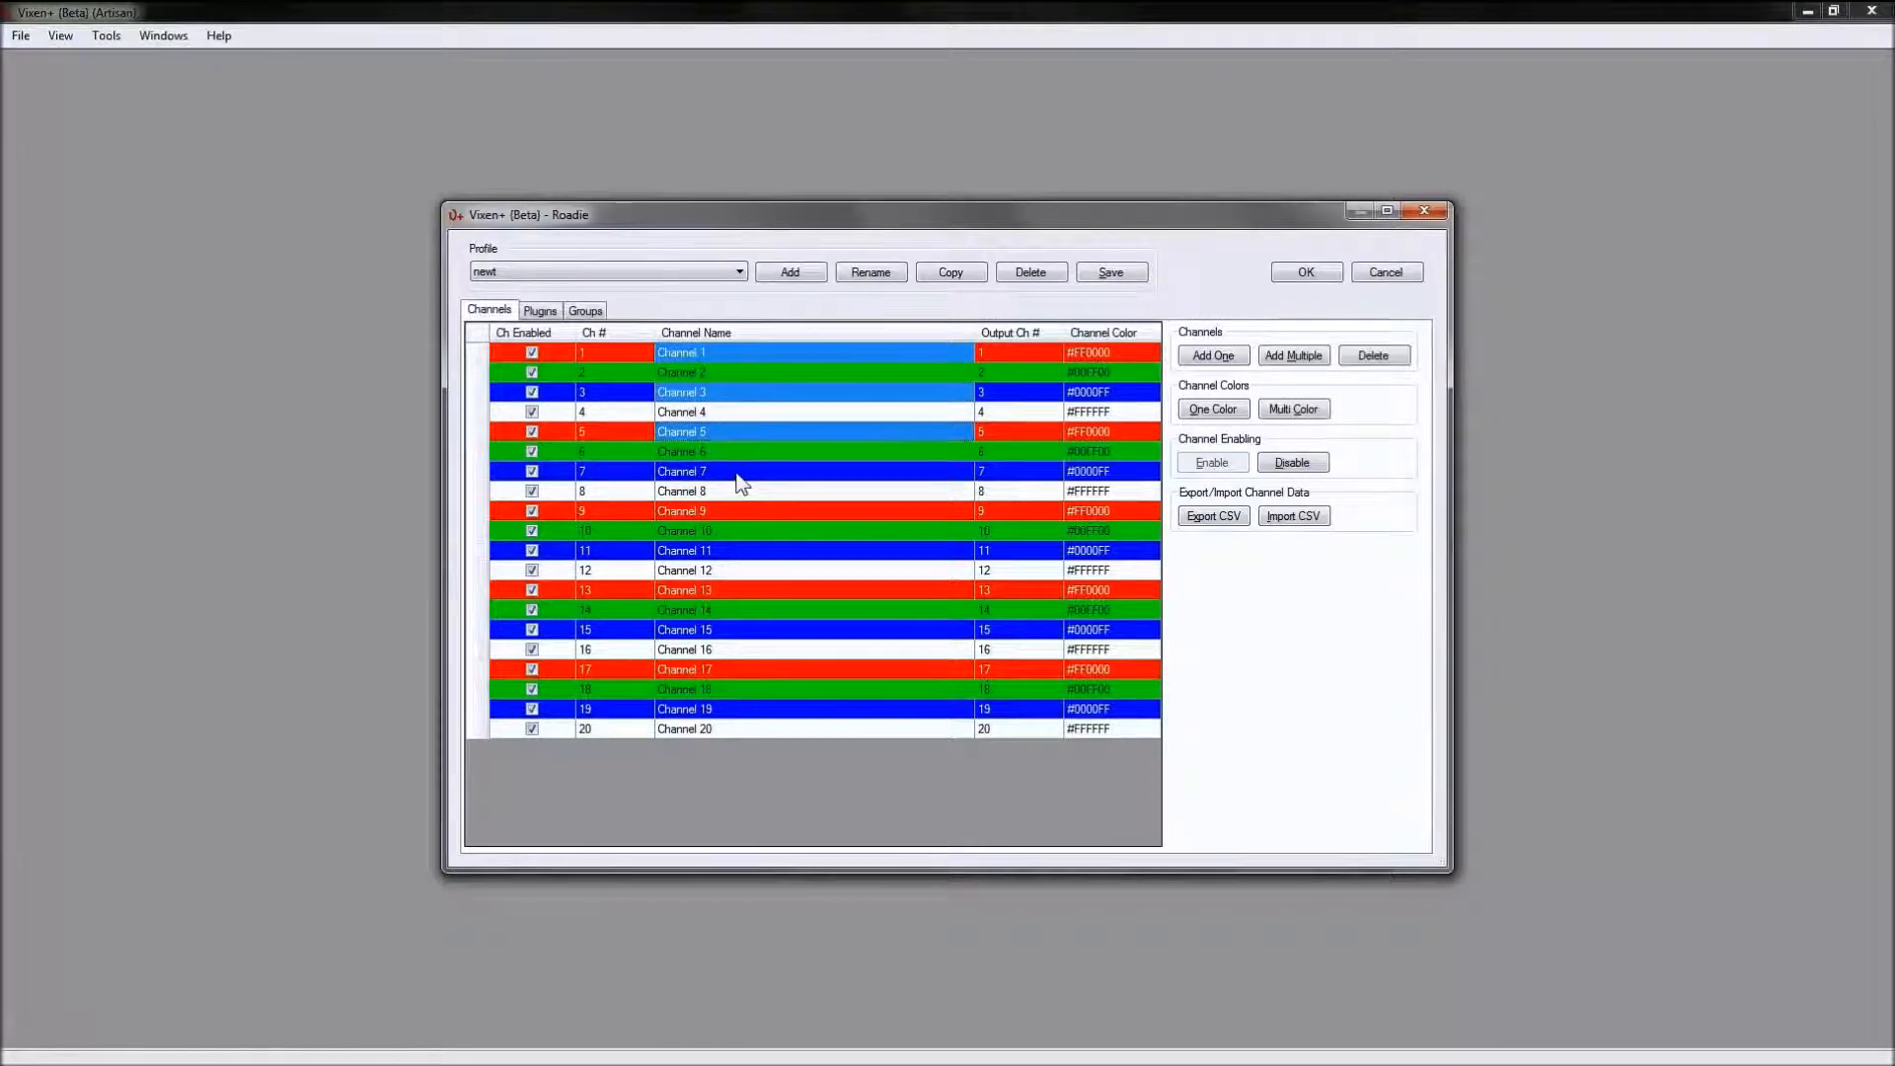
{"action": "left_click", "coordinate": [739, 472], "text": "ctrl"}
{"action": "left_click", "coordinate": [727, 511], "text": "ctrl"}
{"action": "left_click", "coordinate": [728, 550], "text": "ctrl"}
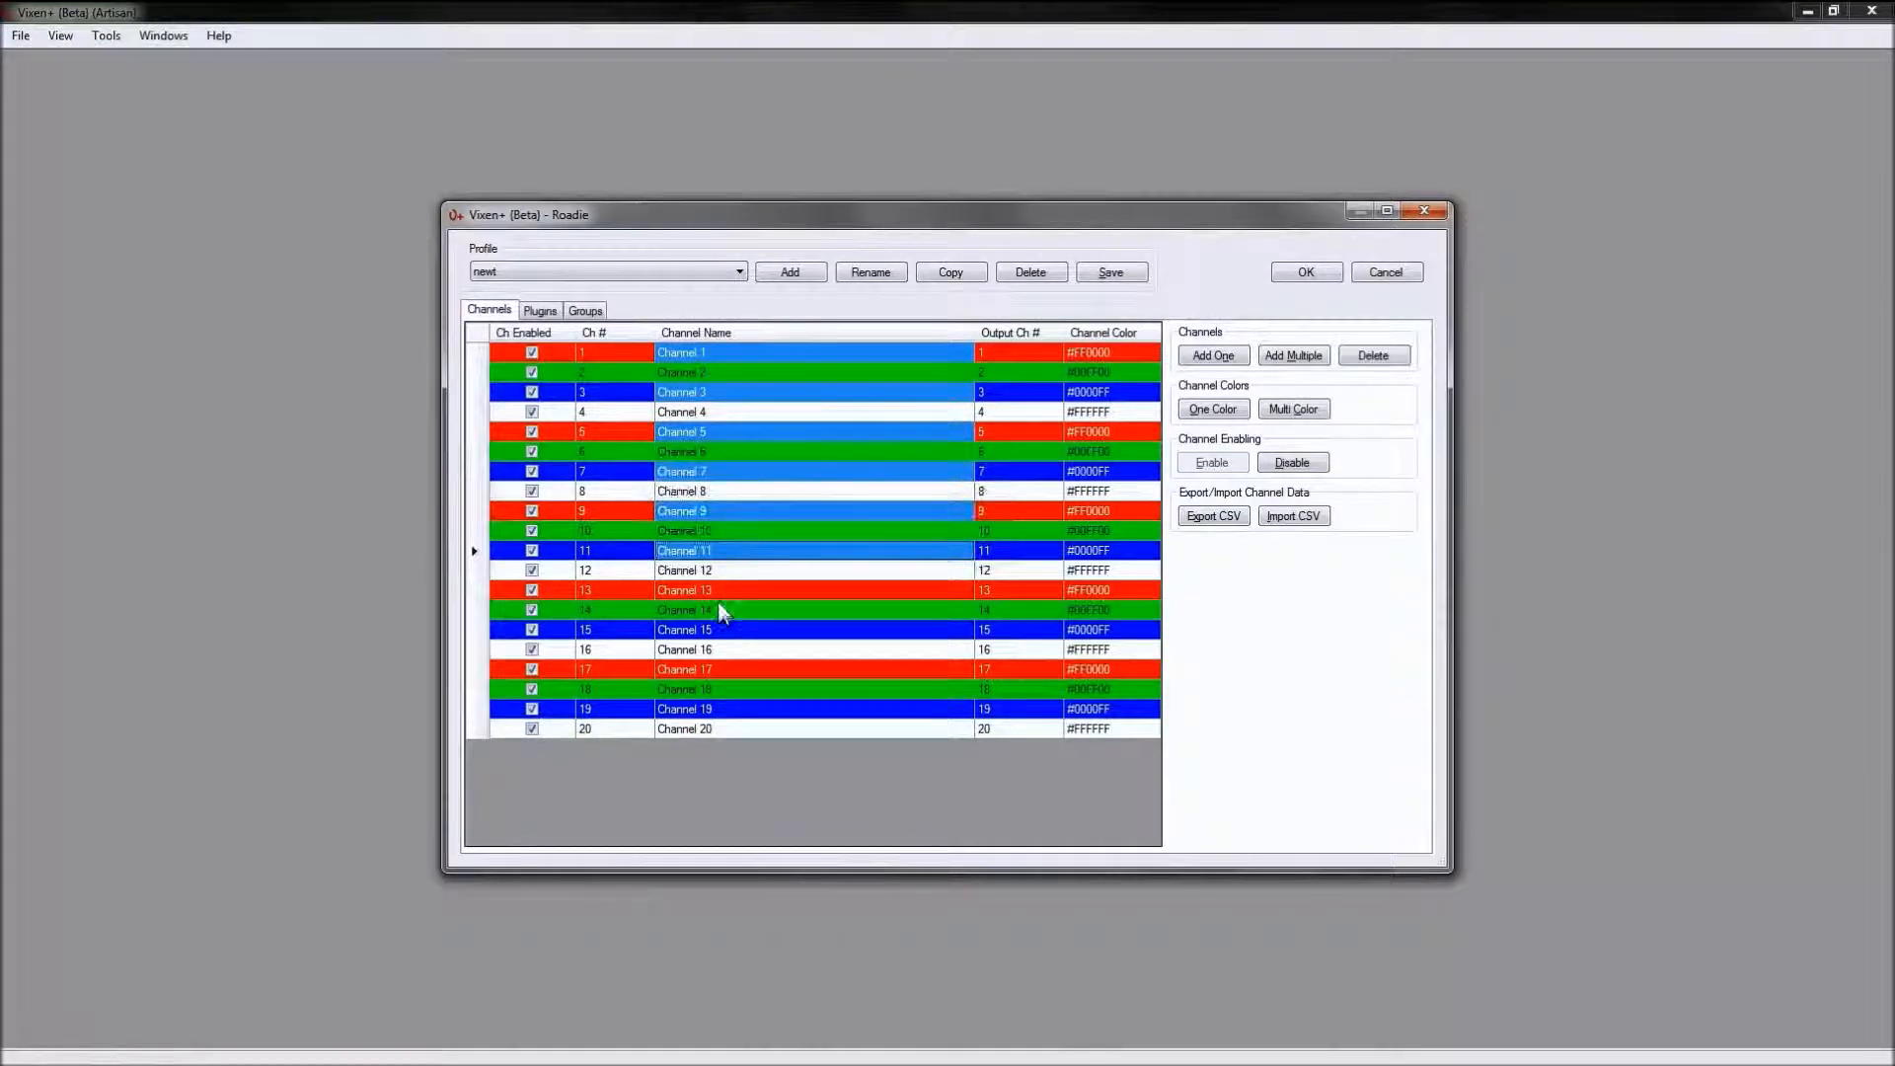
{"action": "left_click", "coordinate": [720, 591], "text": "ctrl"}
{"action": "left_click", "coordinate": [716, 632], "text": "ctrl"}
{"action": "left_click", "coordinate": [721, 670], "text": "ctrl"}
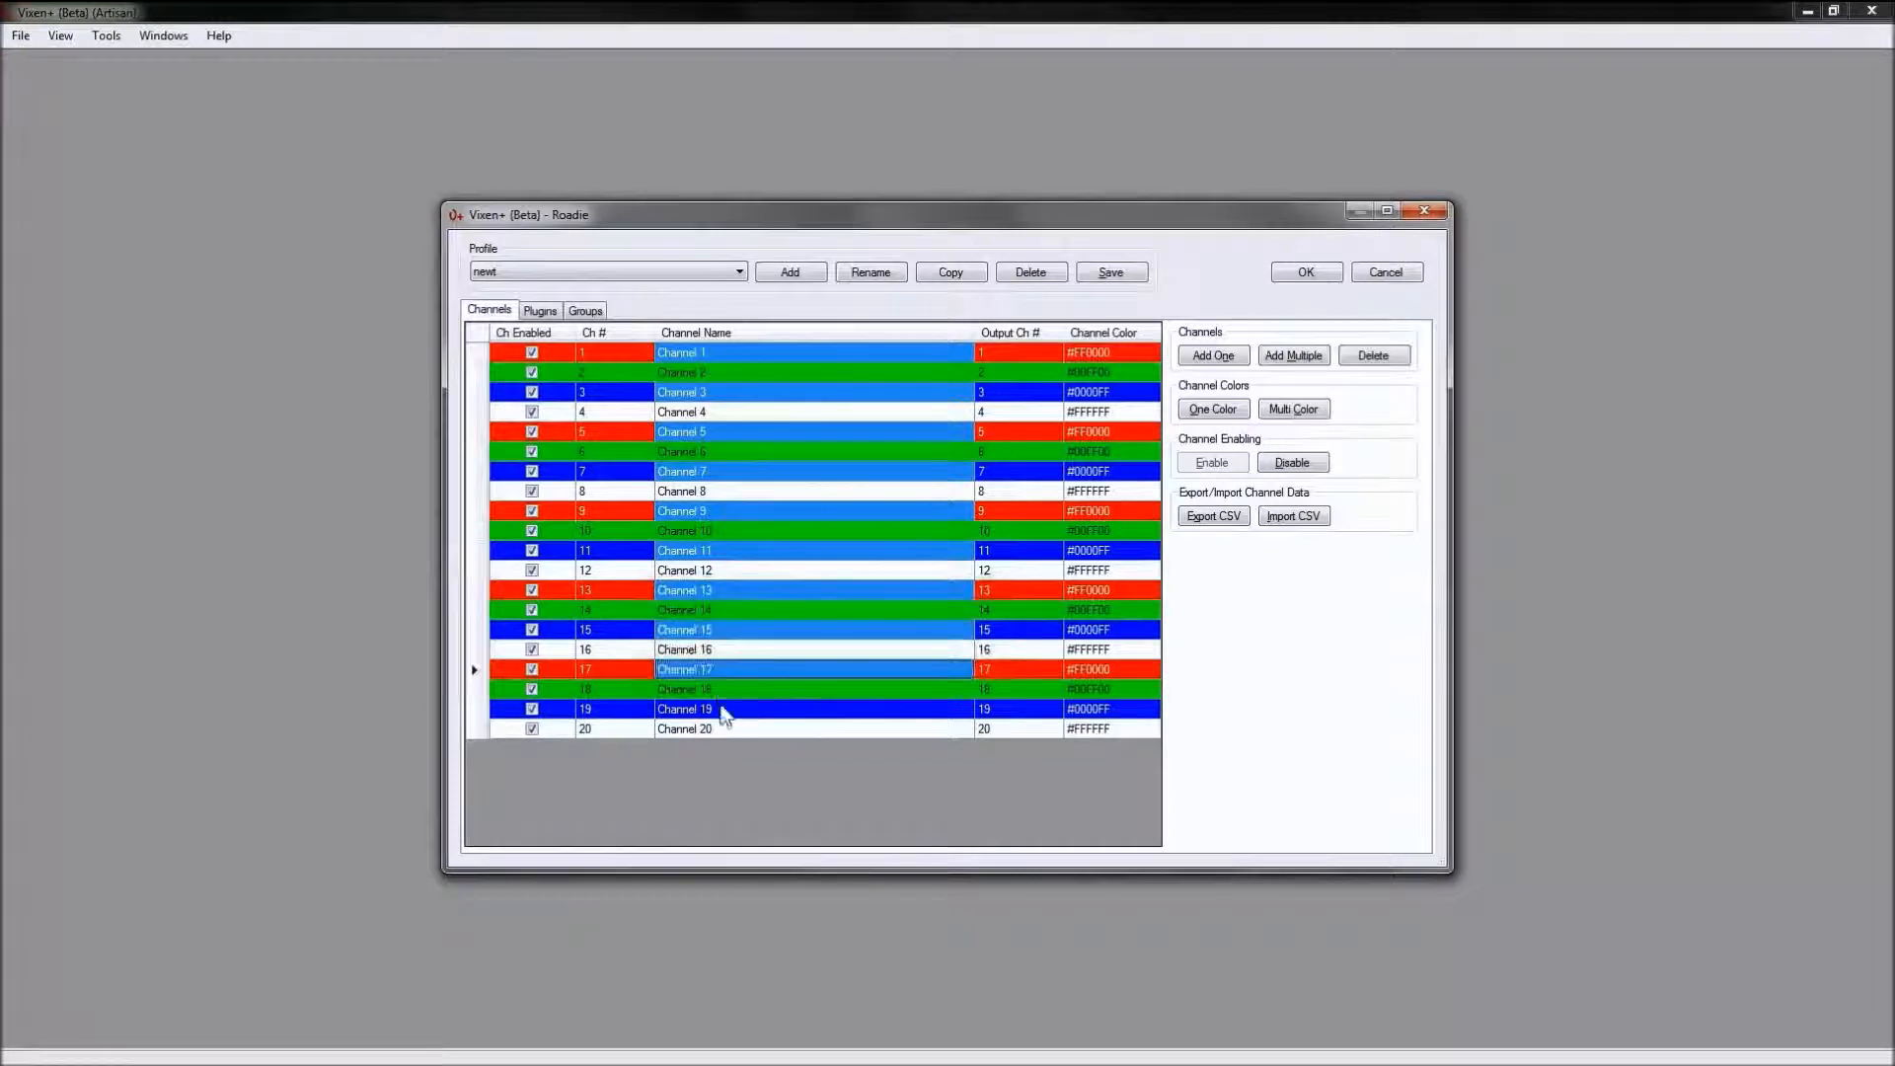
{"action": "left_click", "coordinate": [726, 710], "text": "ctrl"}
{"action": "left_click", "coordinate": [1291, 464]}
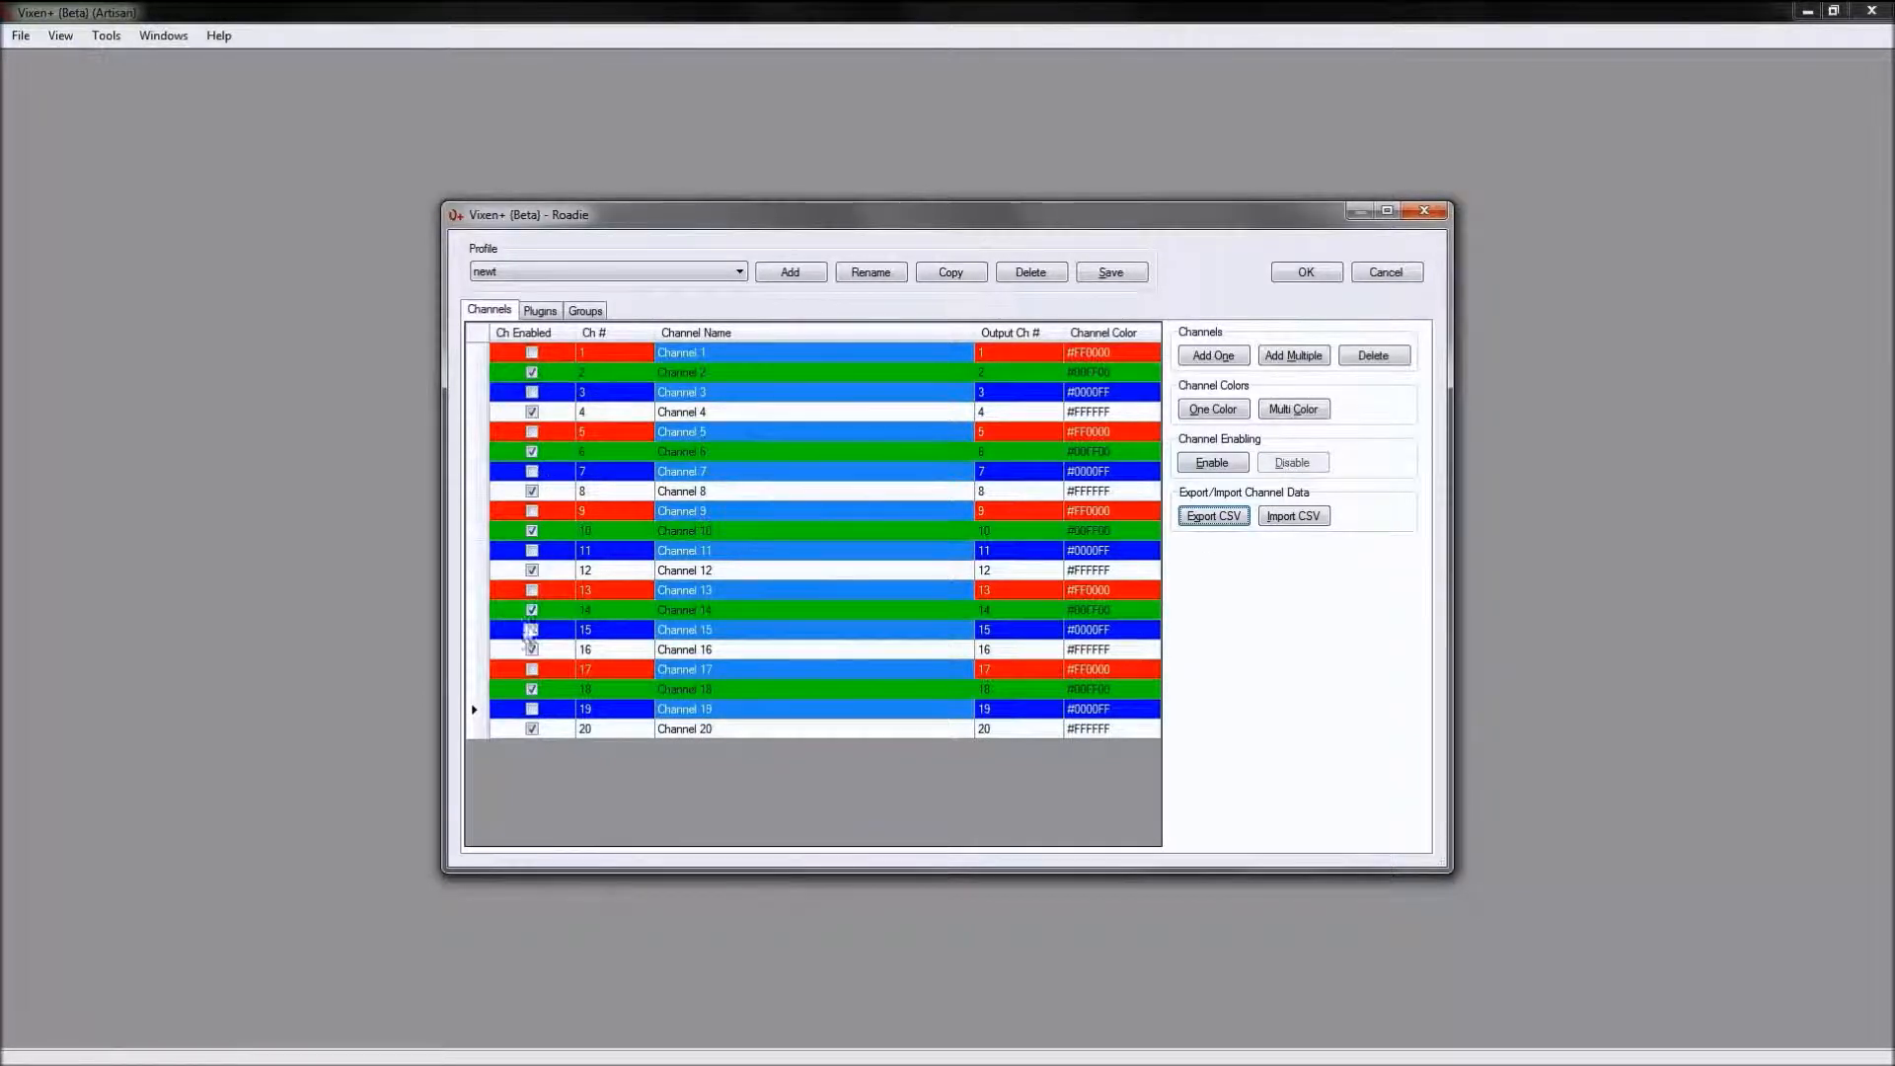
{"action": "left_click", "coordinate": [1219, 469]}
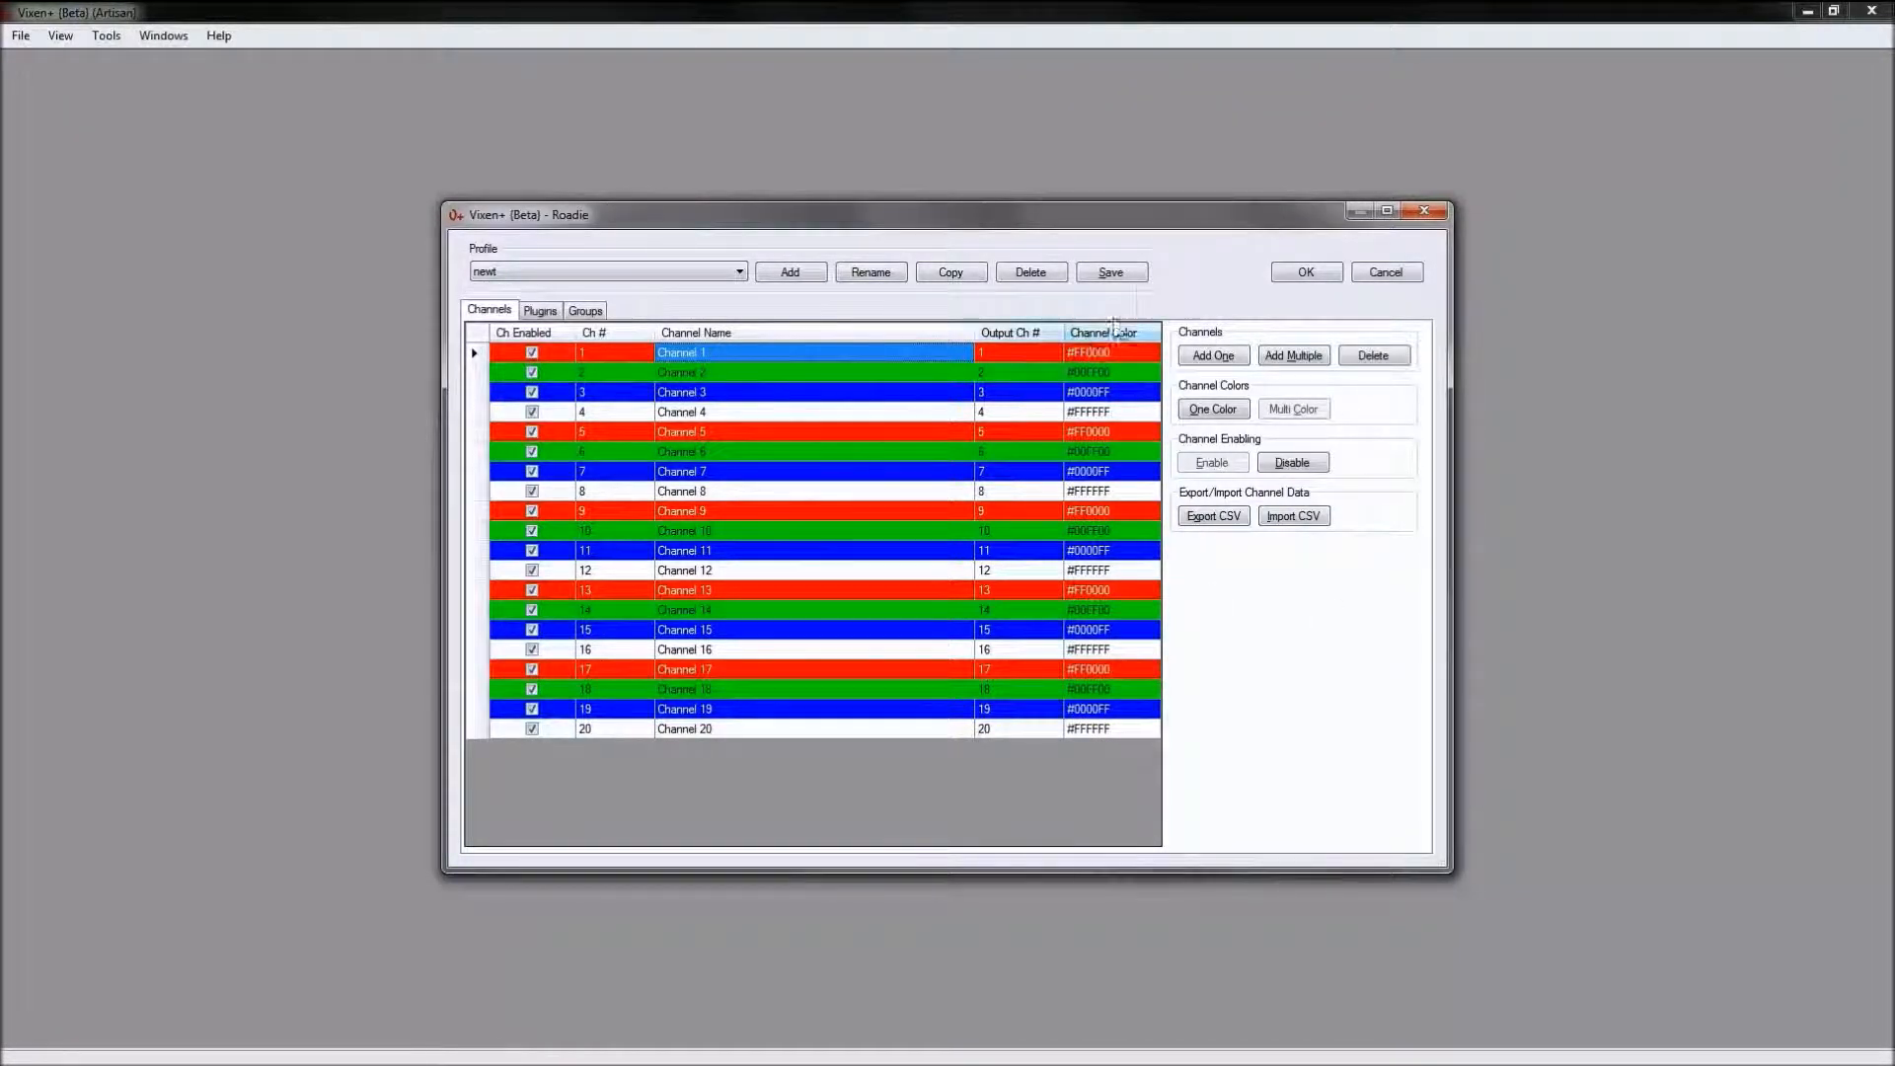
Step: Save the newt profile and switch to the _experimental profile
{"action": "left_click", "coordinate": [1110, 273]}
{"action": "left_click", "coordinate": [740, 274]}
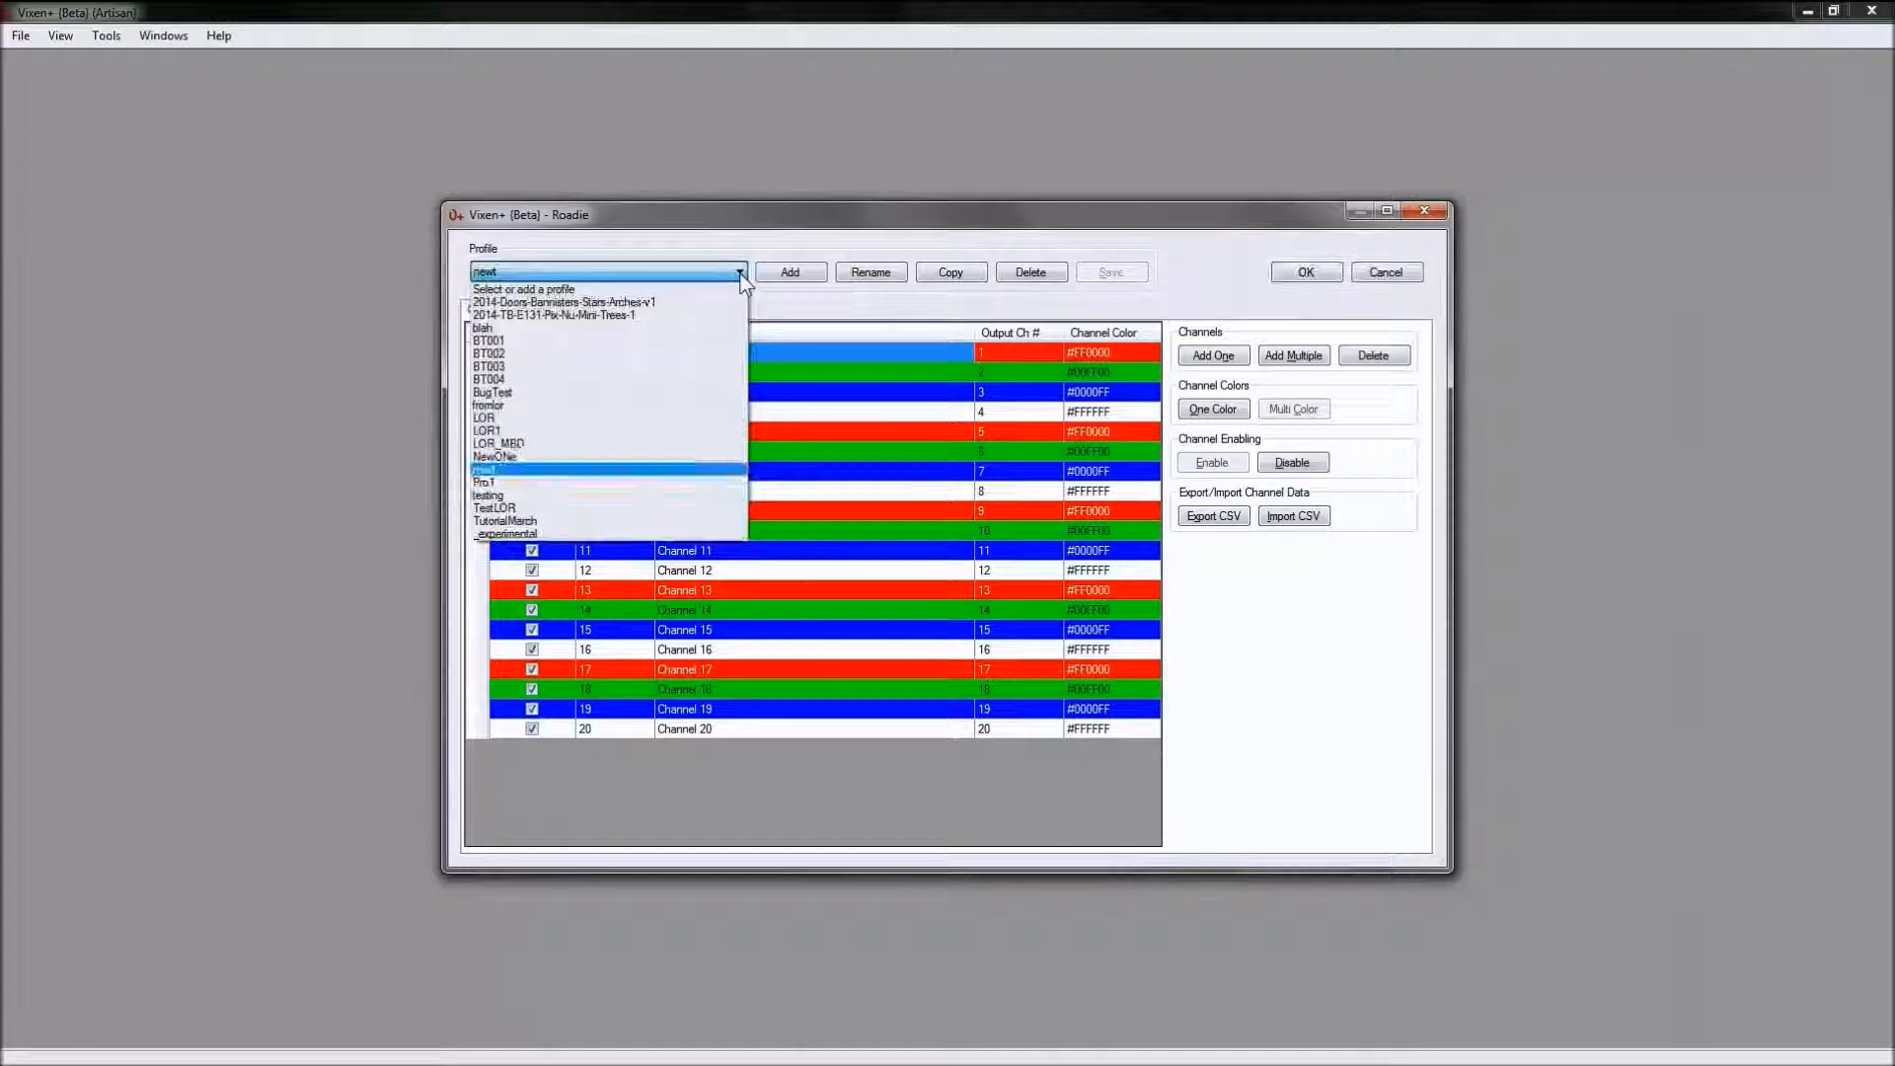
{"action": "left_click", "coordinate": [691, 533]}
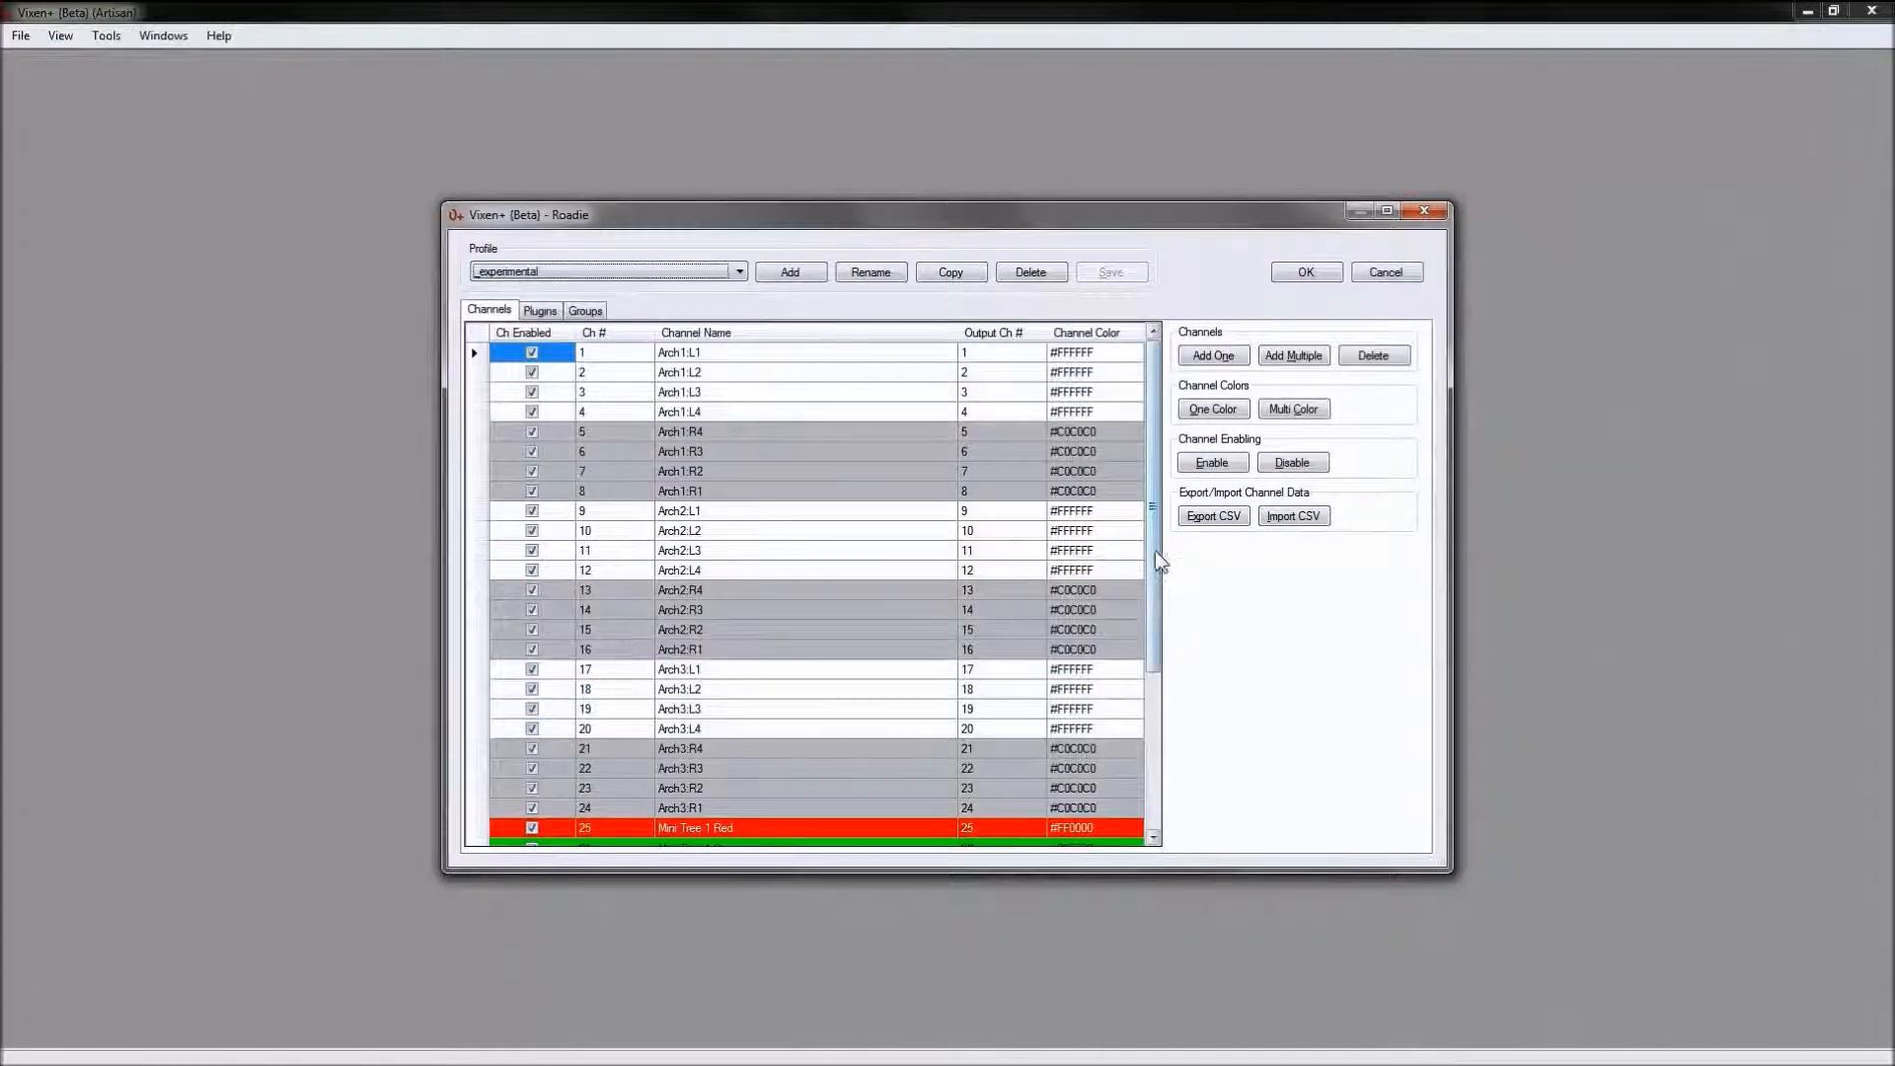
Step: Export the _experimental profile's channel data as simple.csv in the Imports and Exports folder
{"action": "left_click_drag", "start_coordinate": [1154, 556], "coordinate": [1194, 772]}
{"action": "left_click", "coordinate": [1210, 517]}
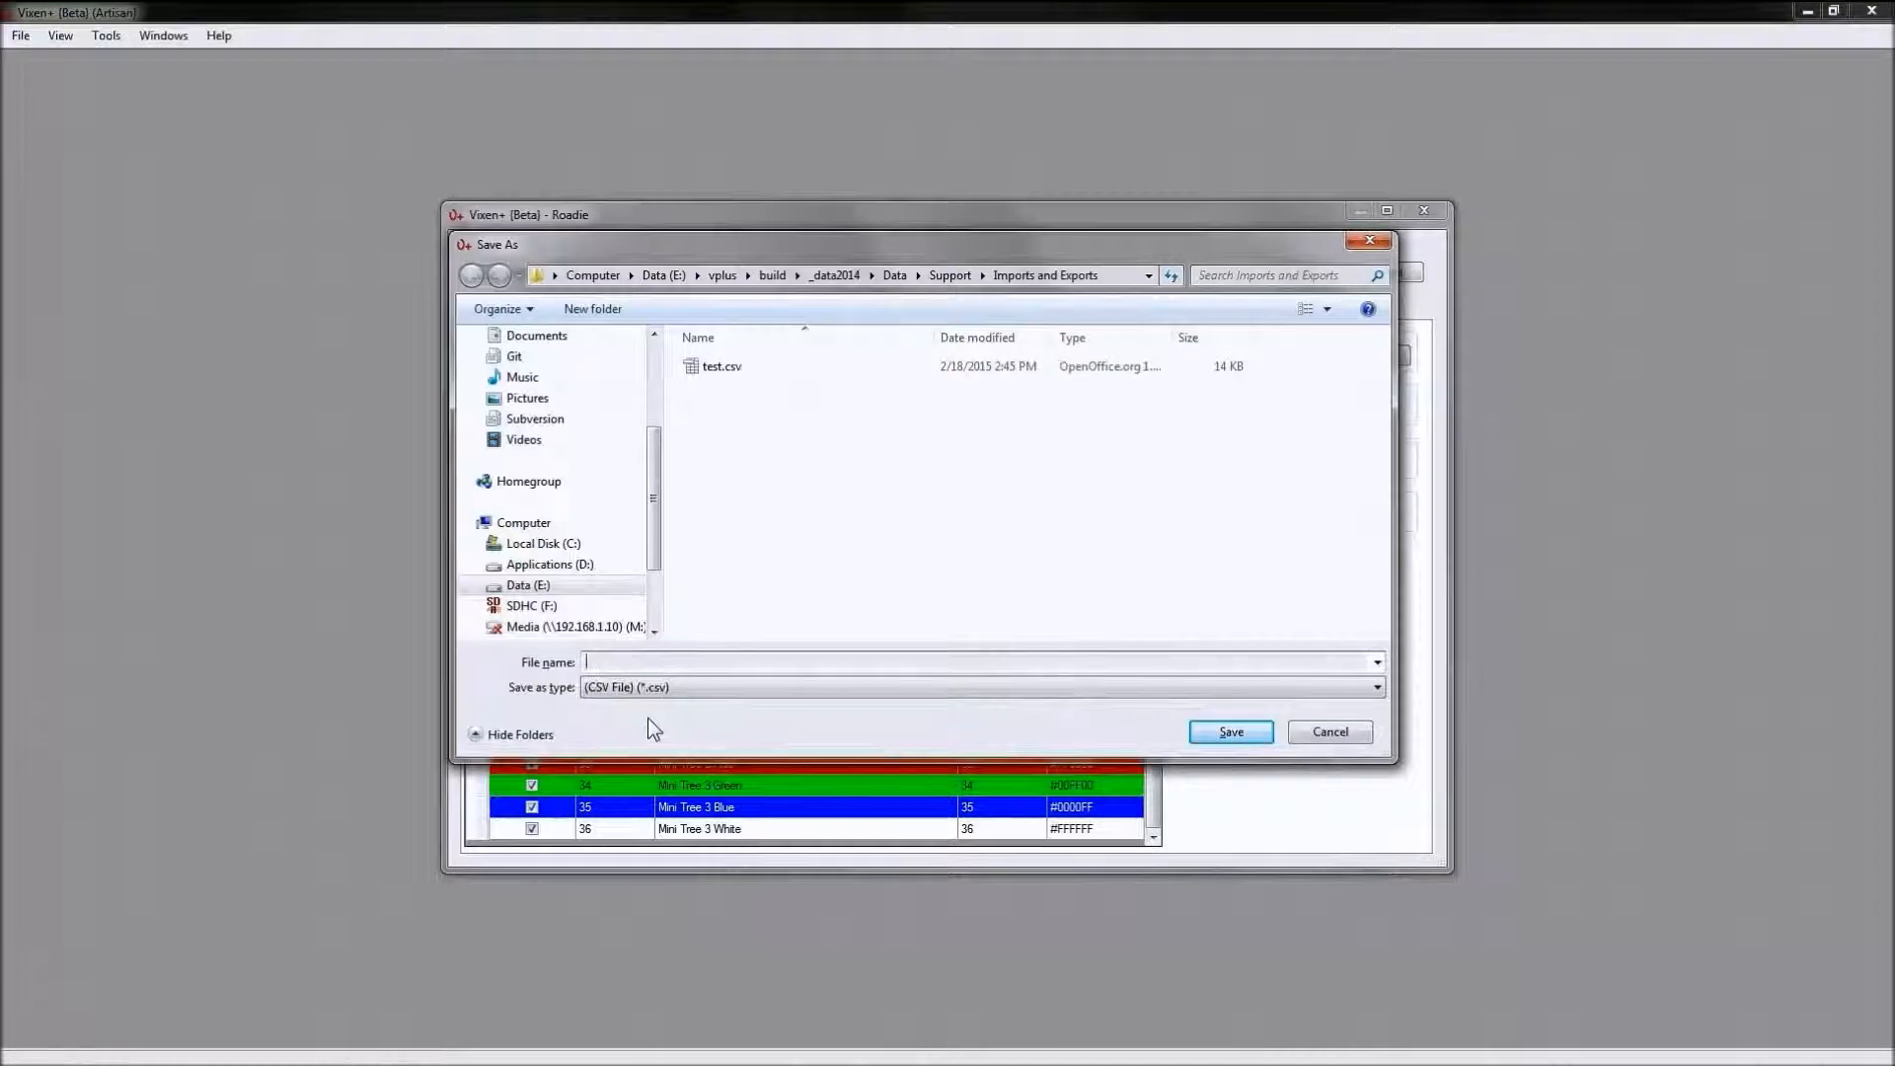
{"action": "left_click", "coordinate": [803, 690]}
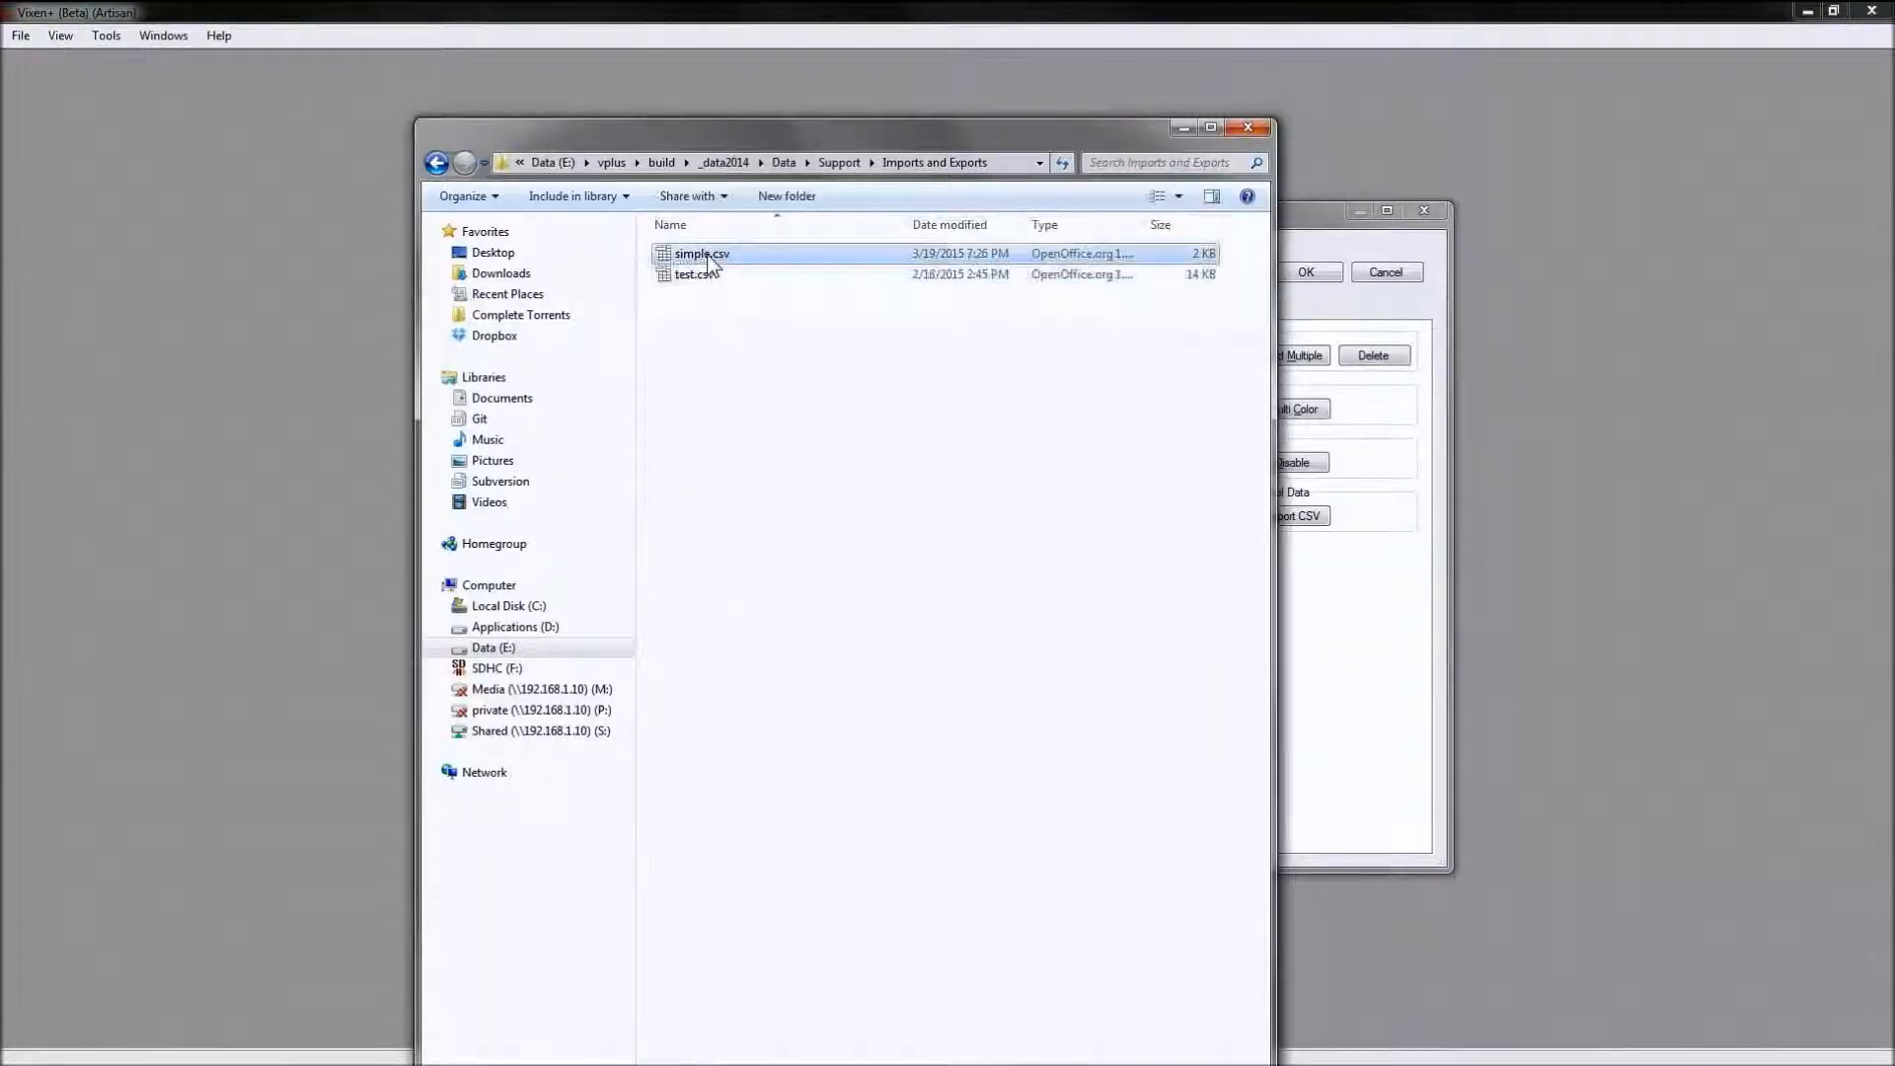
Step: Open simple.csv from the Imports and Exports folder in OpenOffice Calc
{"action": "right_click", "coordinate": [706, 254]}
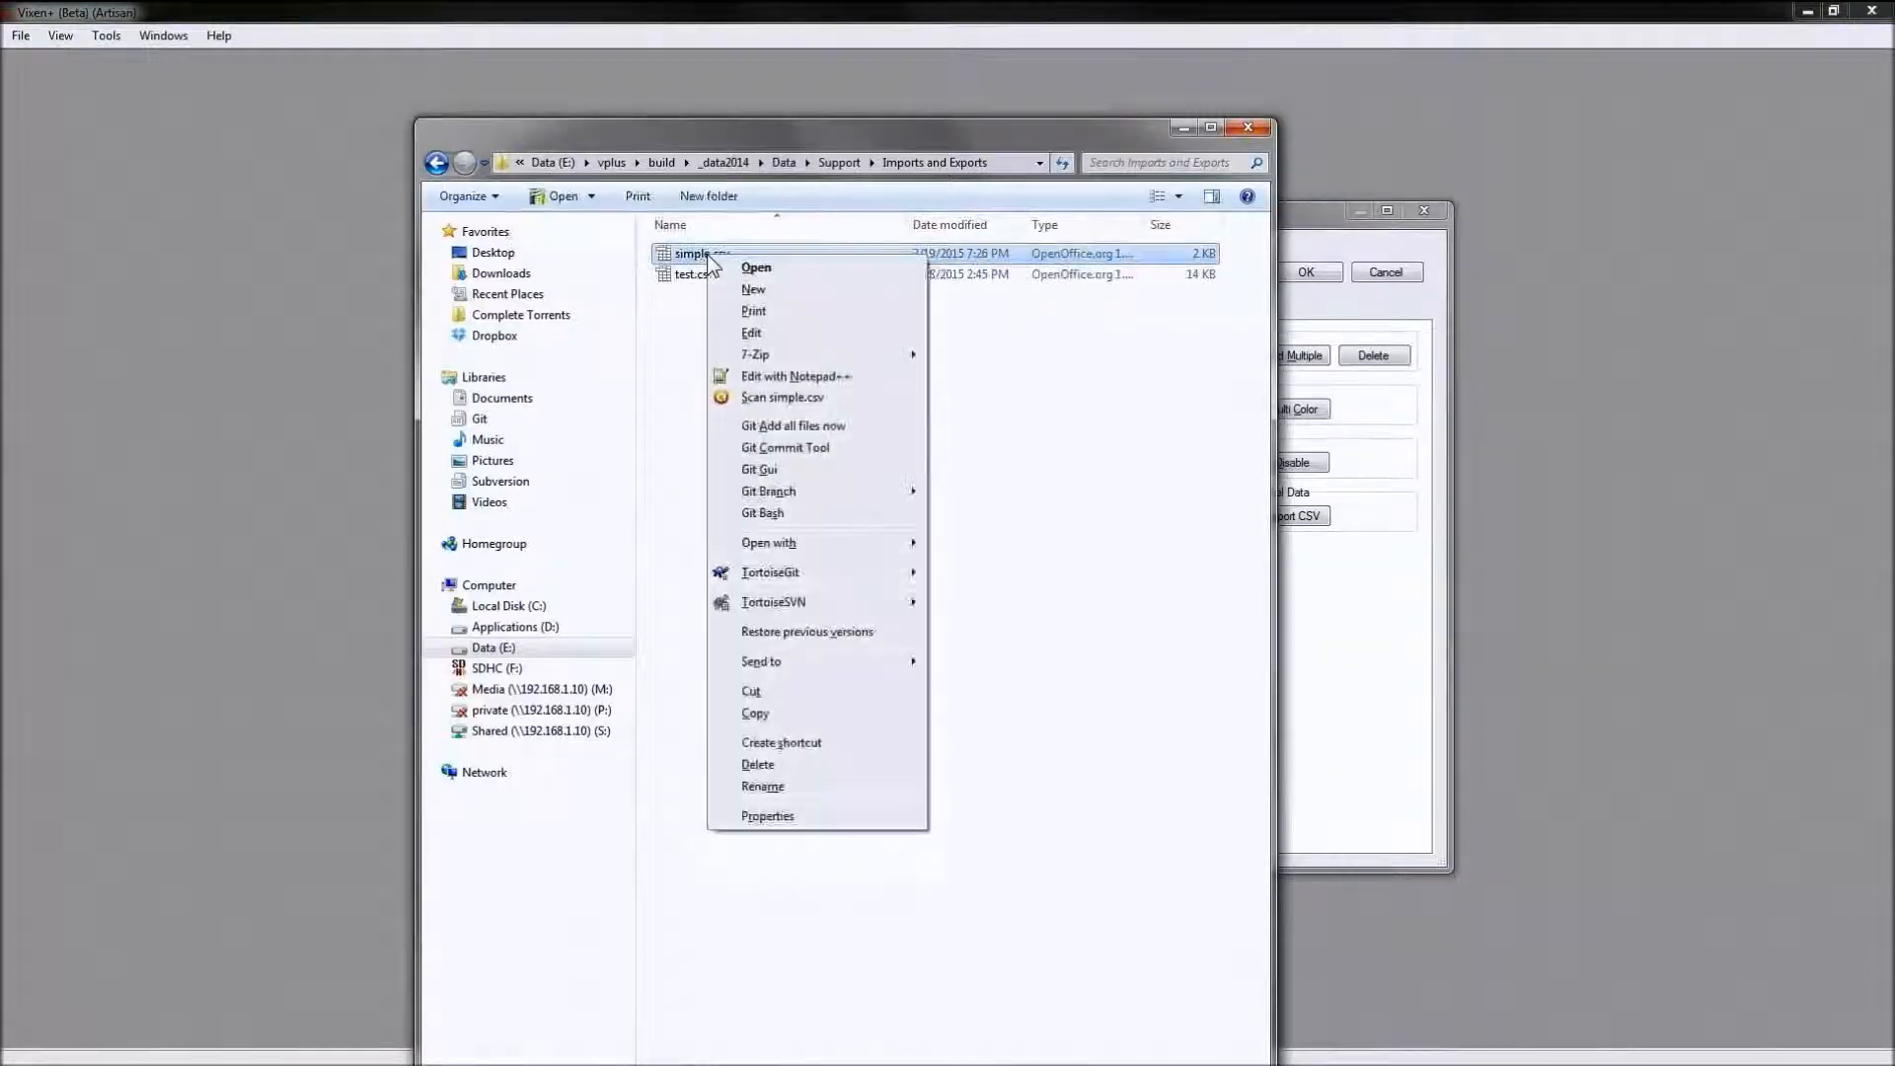
{"action": "left_click", "coordinate": [752, 268]}
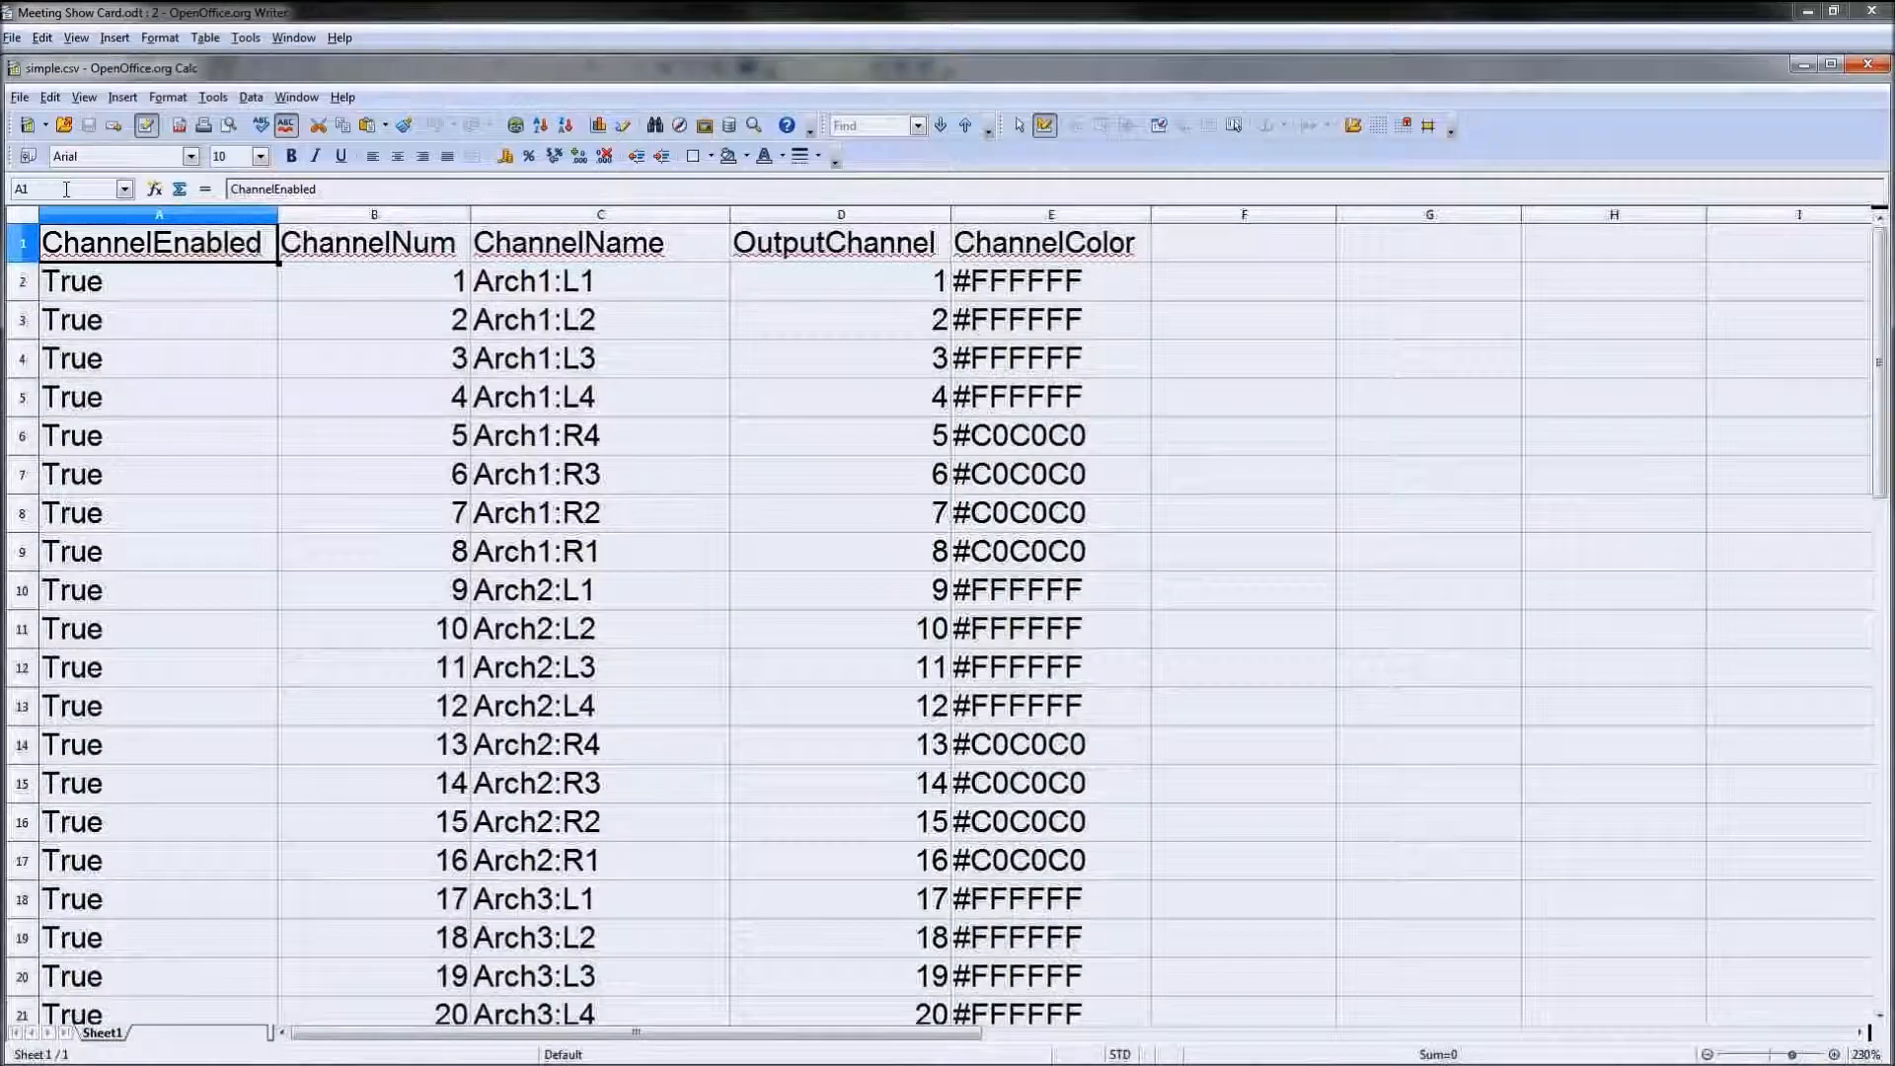
Step: Examine the exported sheet's header row, its five channel columns and all channel rows down to the last one
{"action": "left_click", "coordinate": [22, 213]}
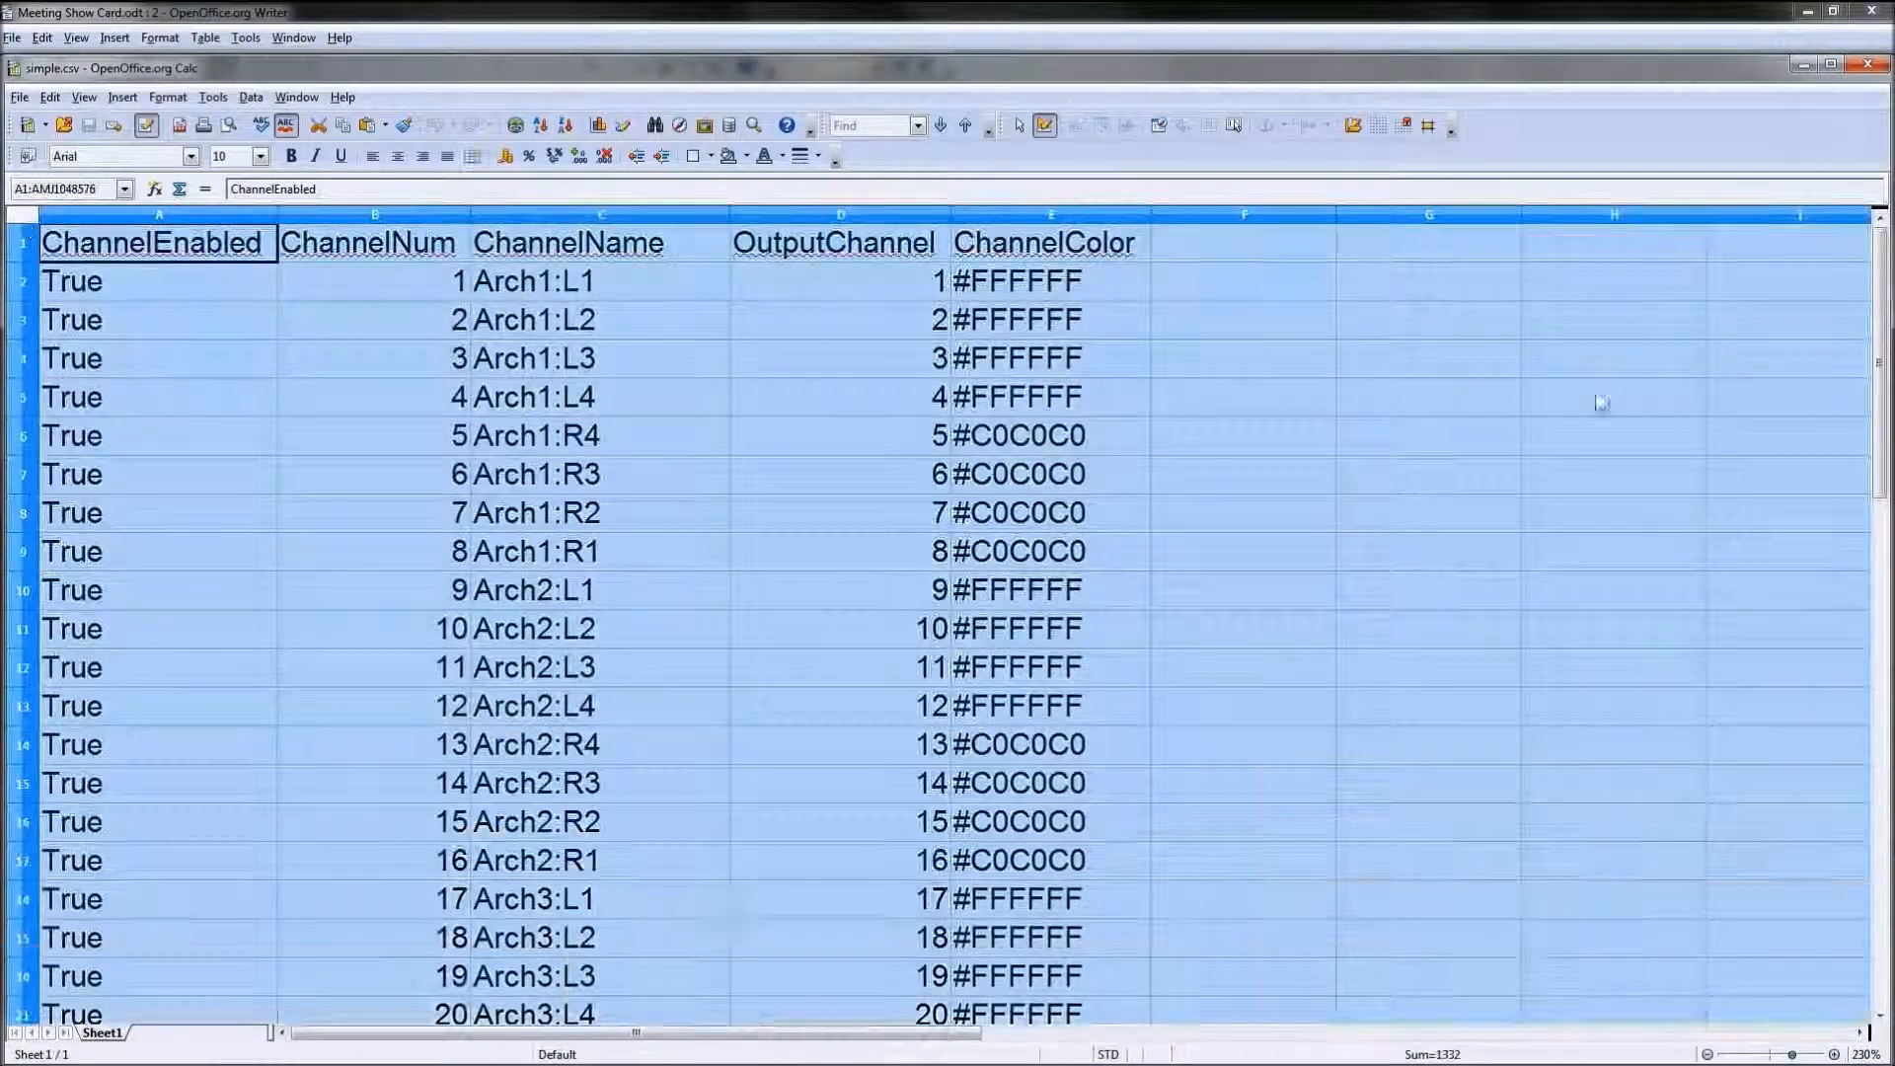
{"action": "left_click", "coordinate": [1601, 403]}
{"action": "left_click", "coordinate": [1254, 288]}
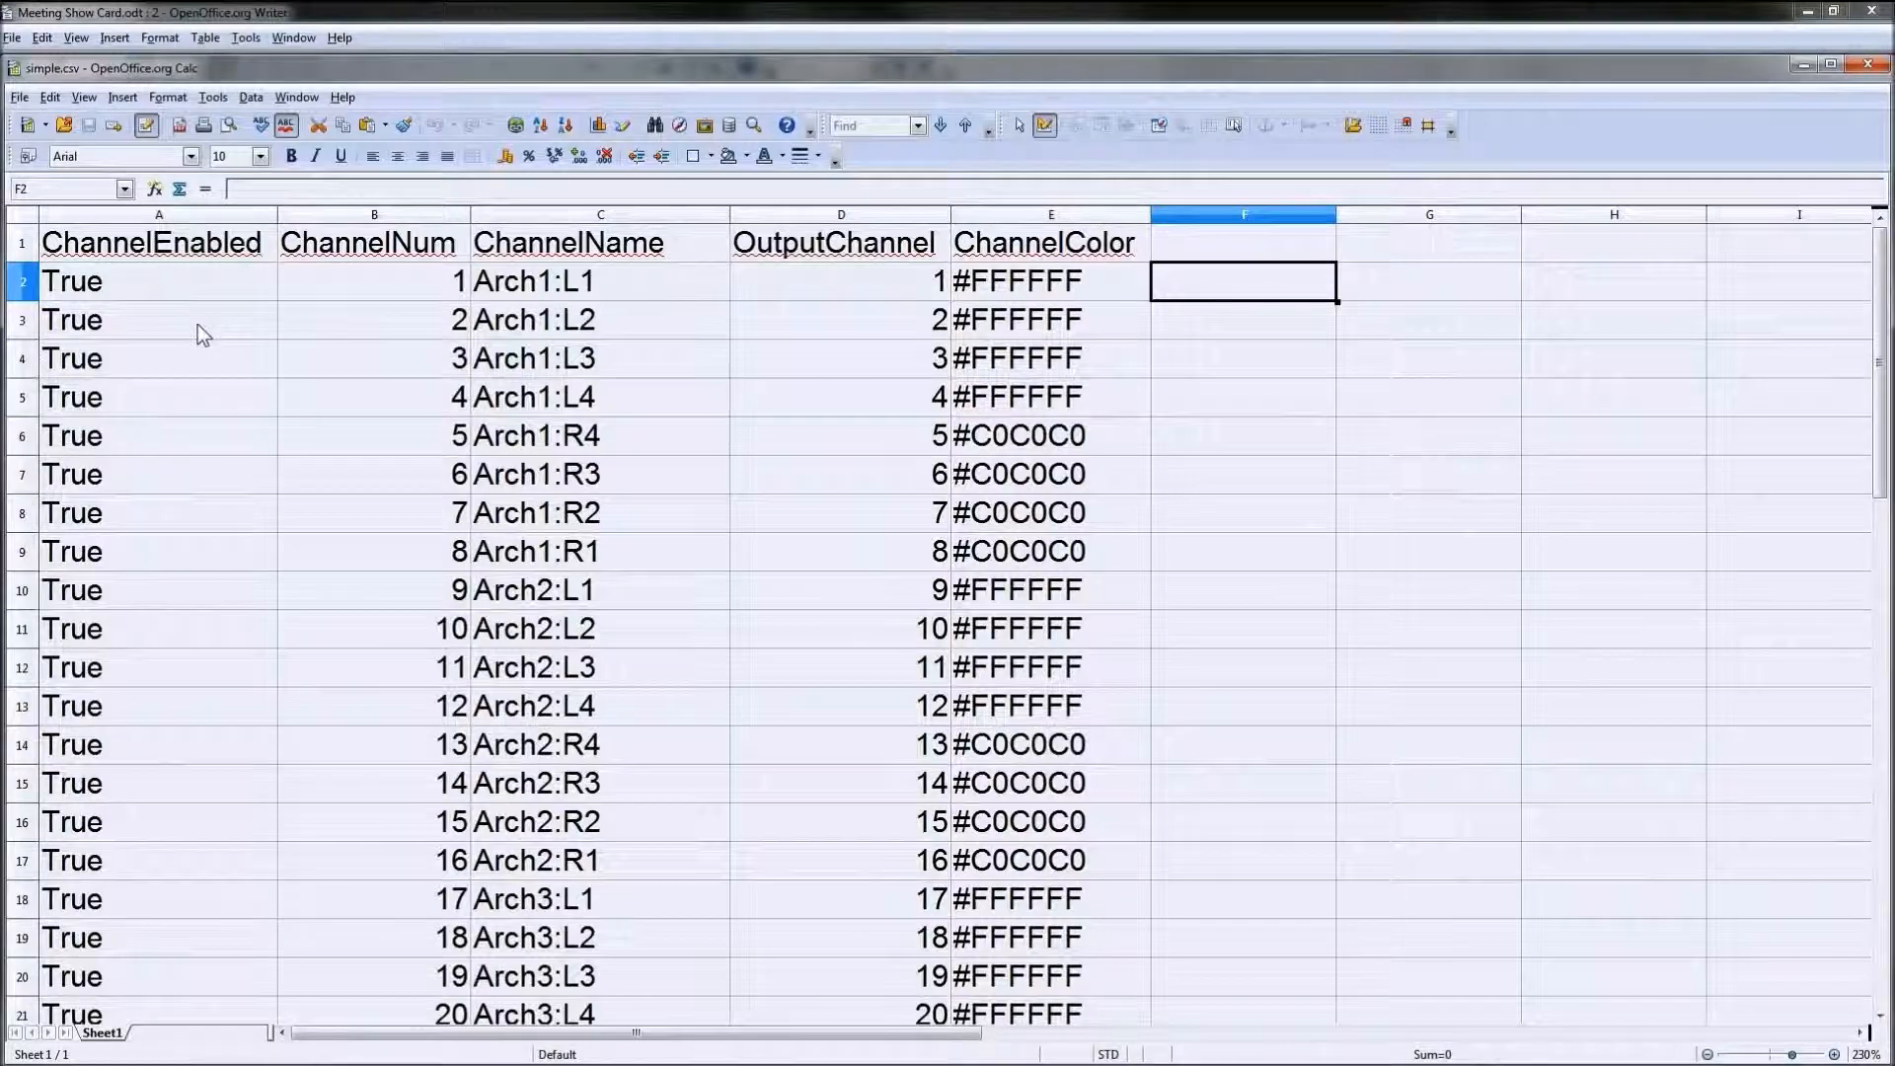
{"action": "left_click", "coordinate": [138, 215]}
{"action": "left_click_drag", "start_coordinate": [276, 215], "coordinate": [1119, 216]}
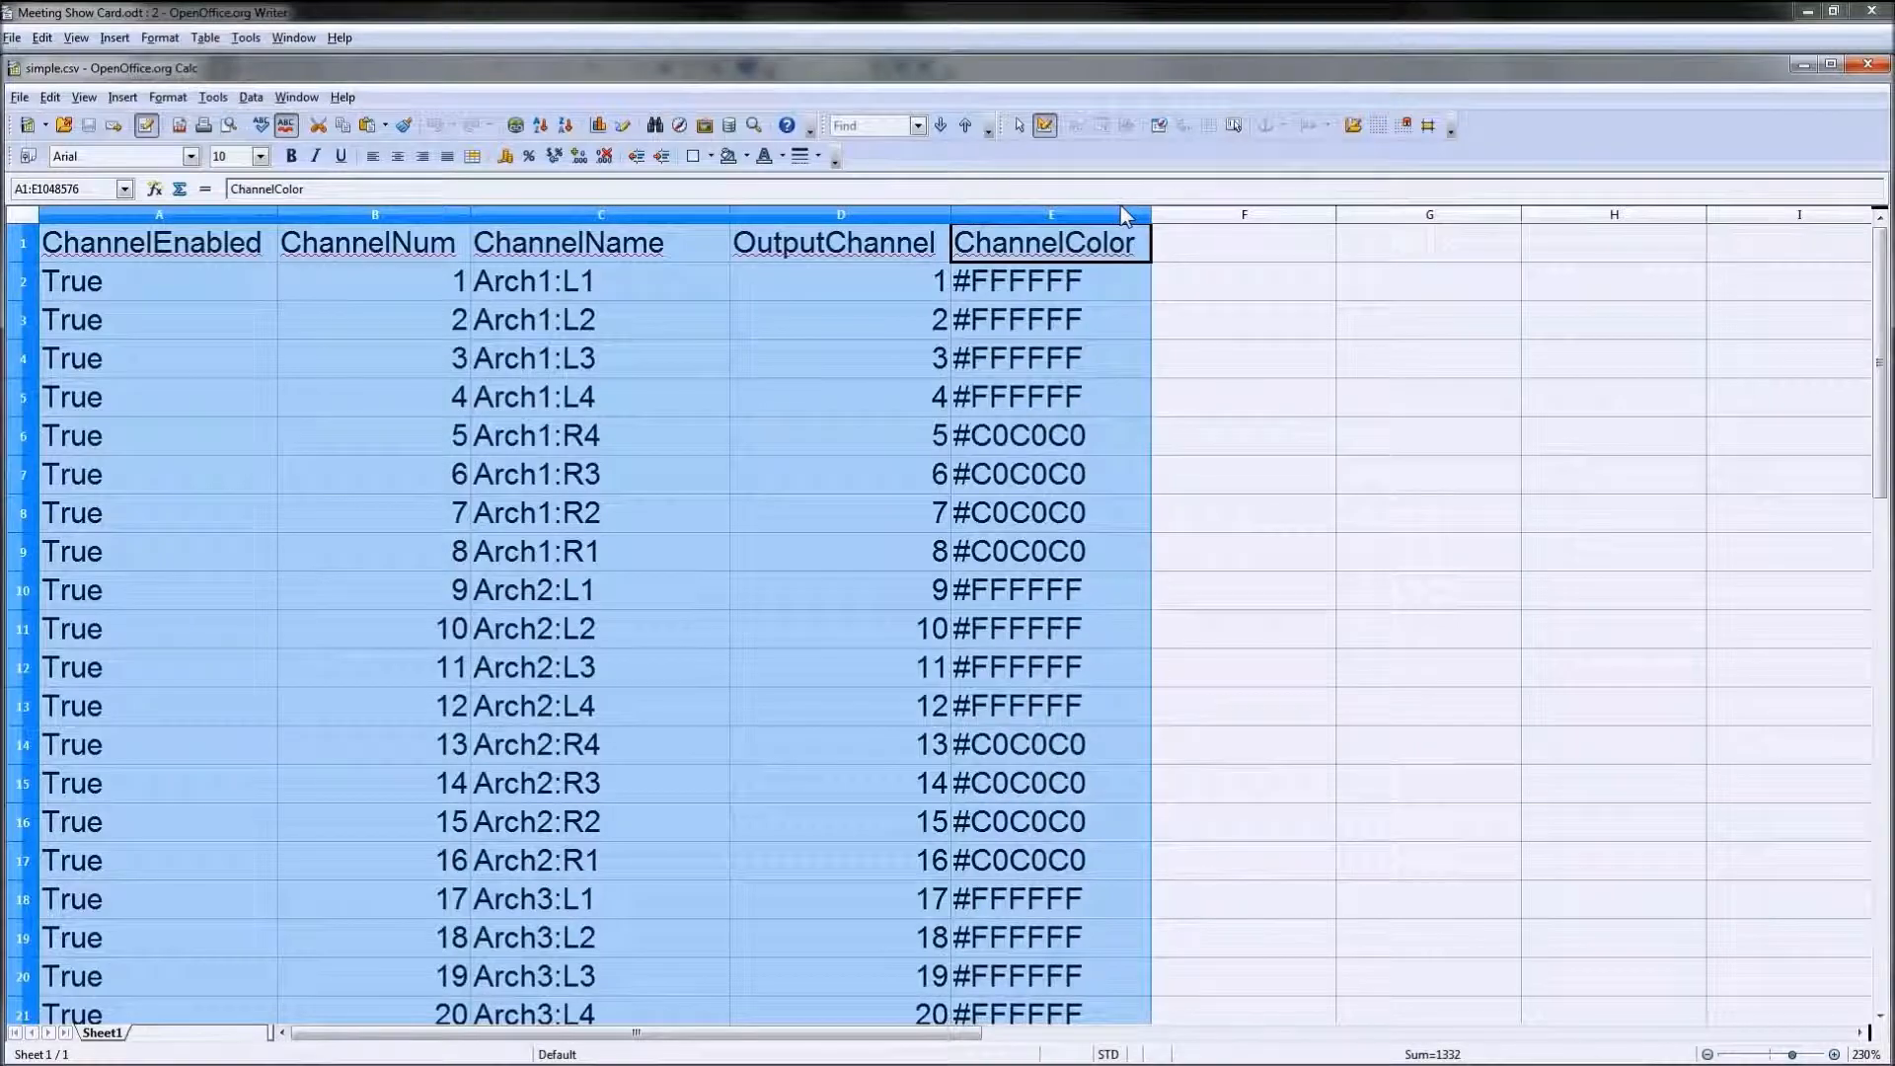
{"action": "left_click", "coordinate": [23, 246]}
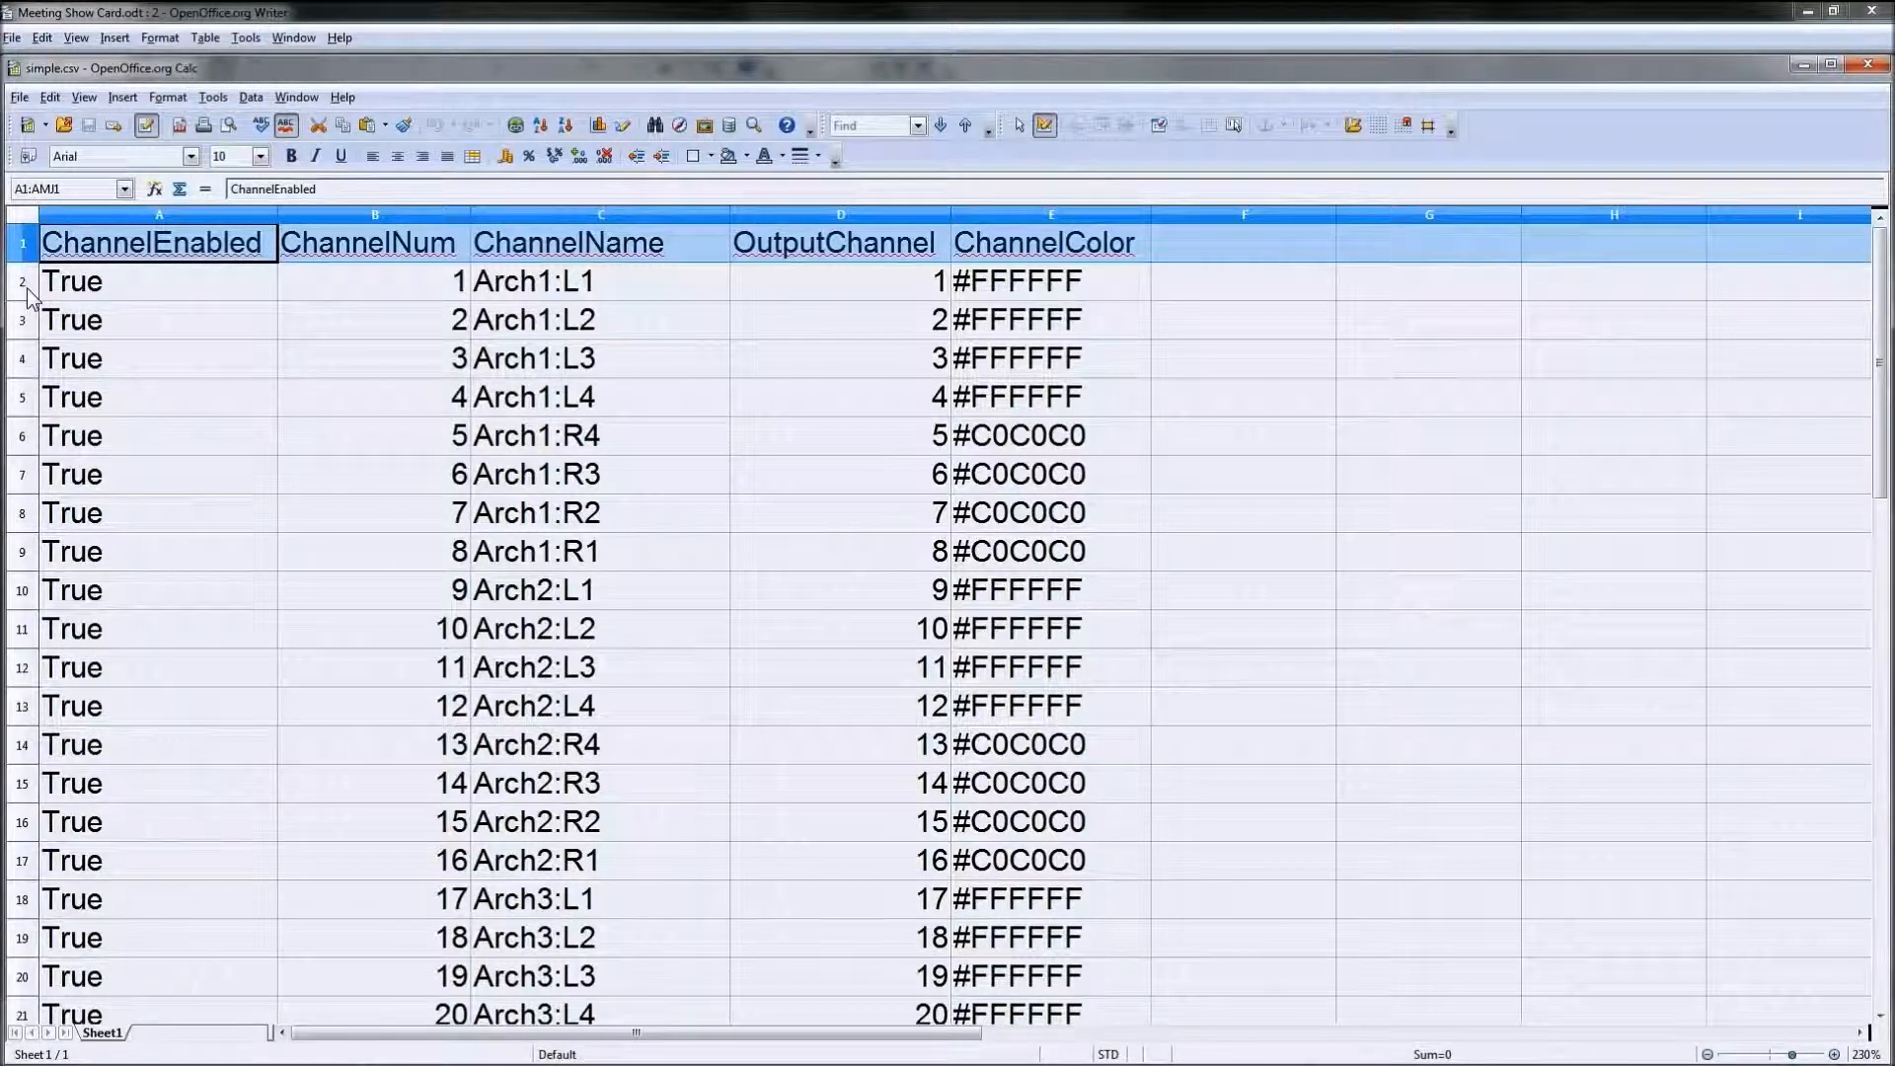
{"action": "left_click", "coordinate": [399, 298]}
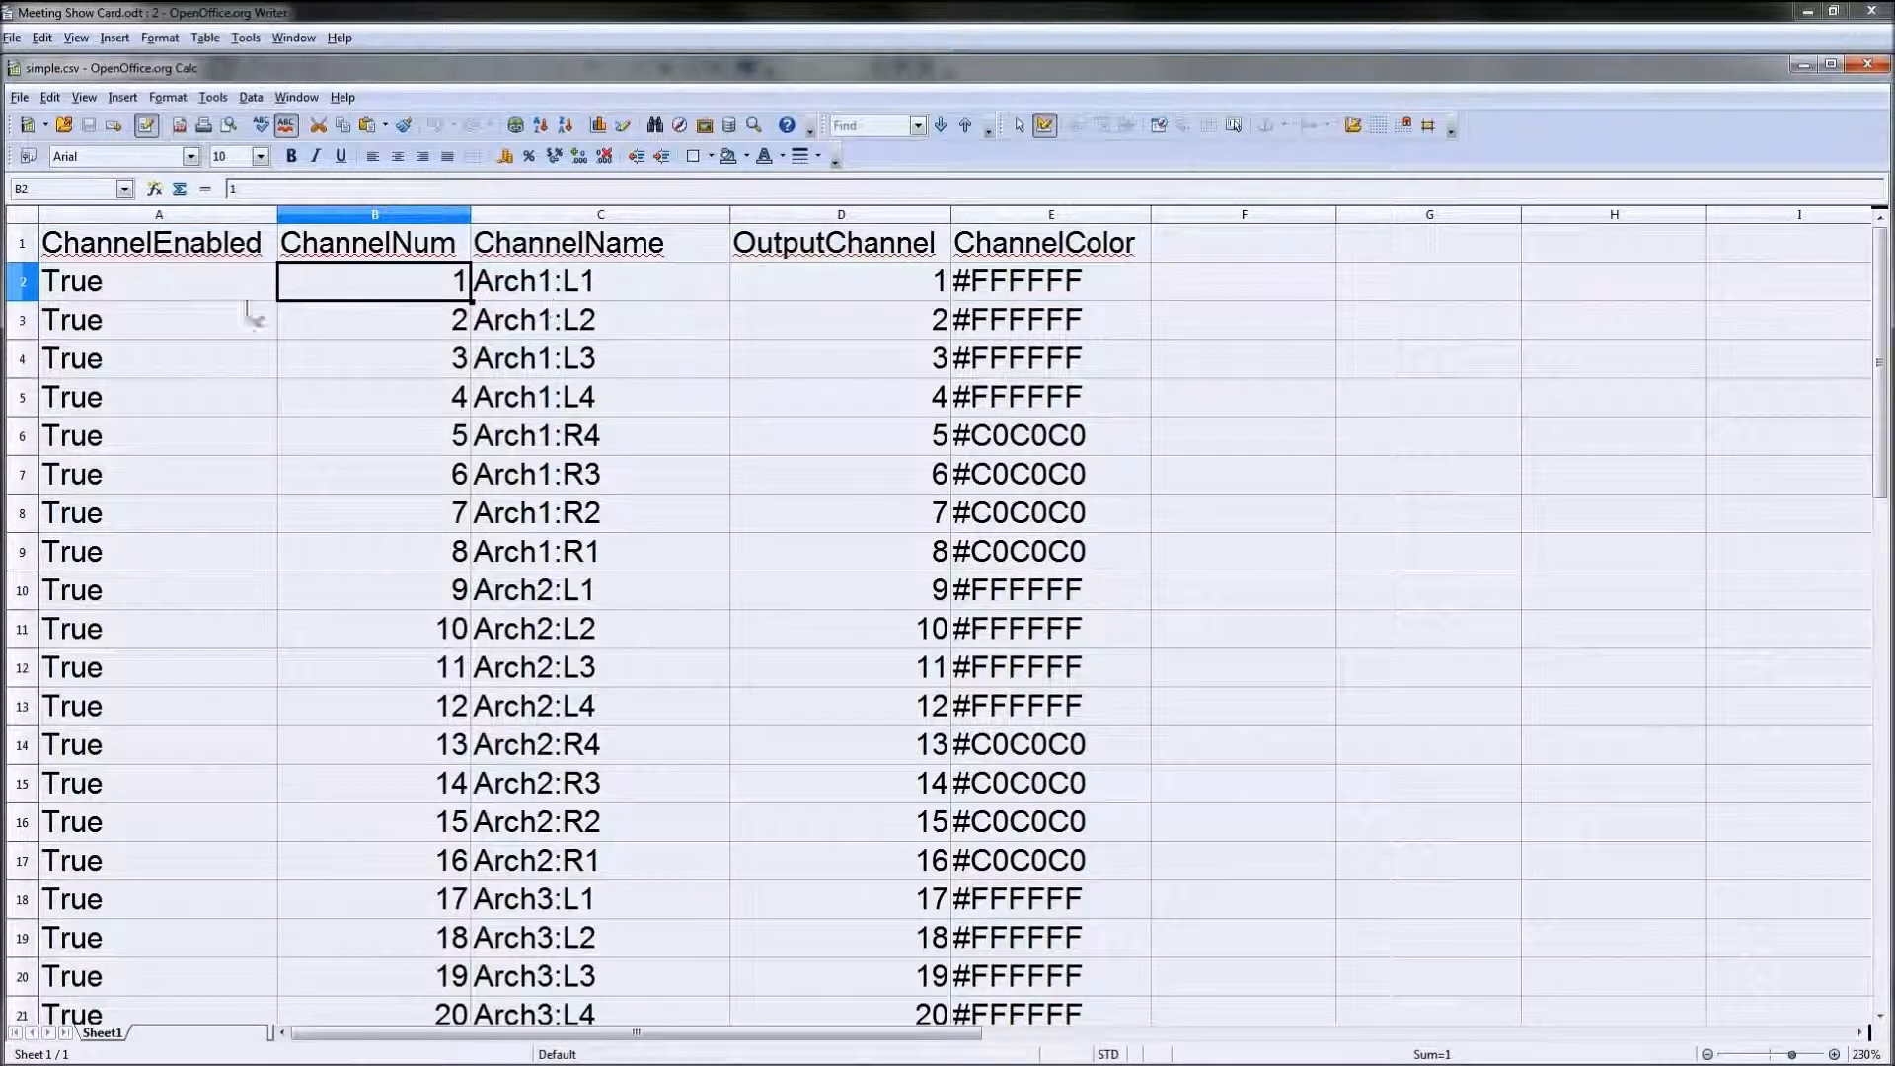
{"action": "left_click", "coordinate": [1061, 291]}
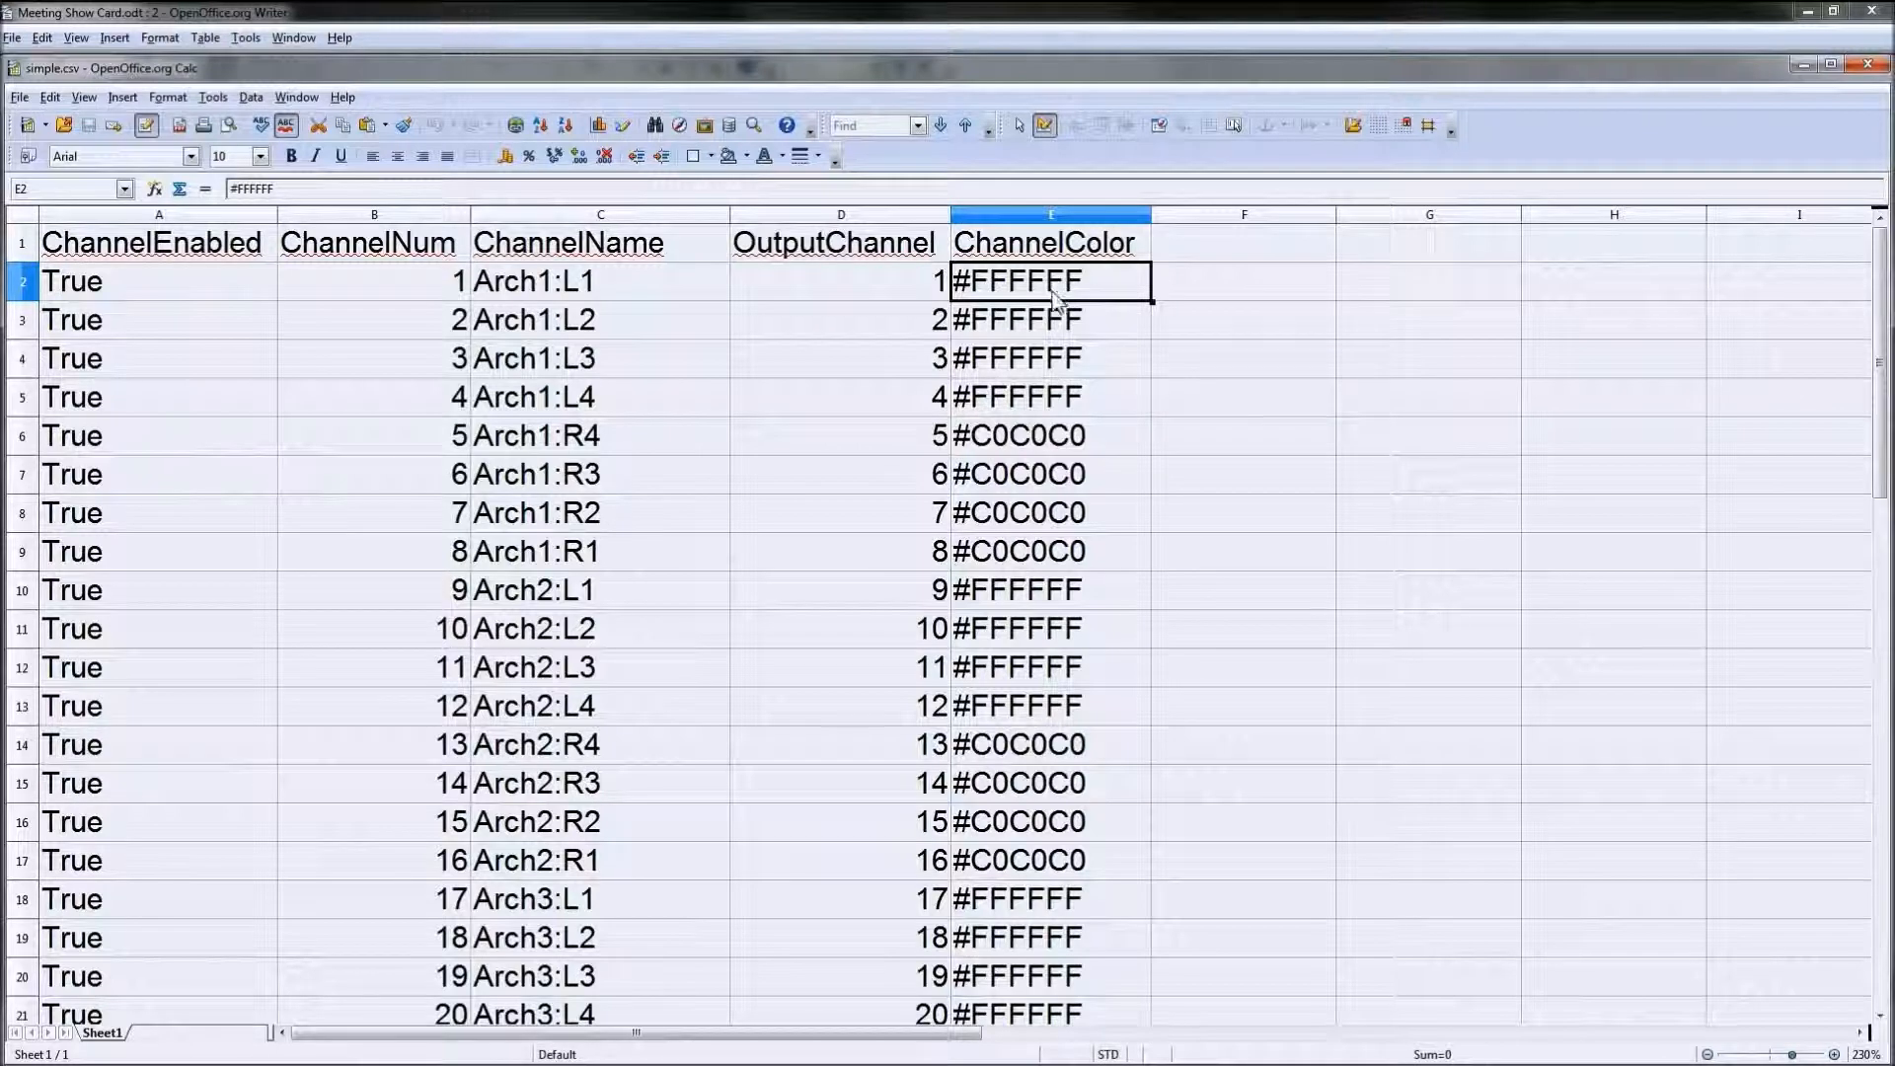
{"action": "left_click", "coordinate": [903, 293]}
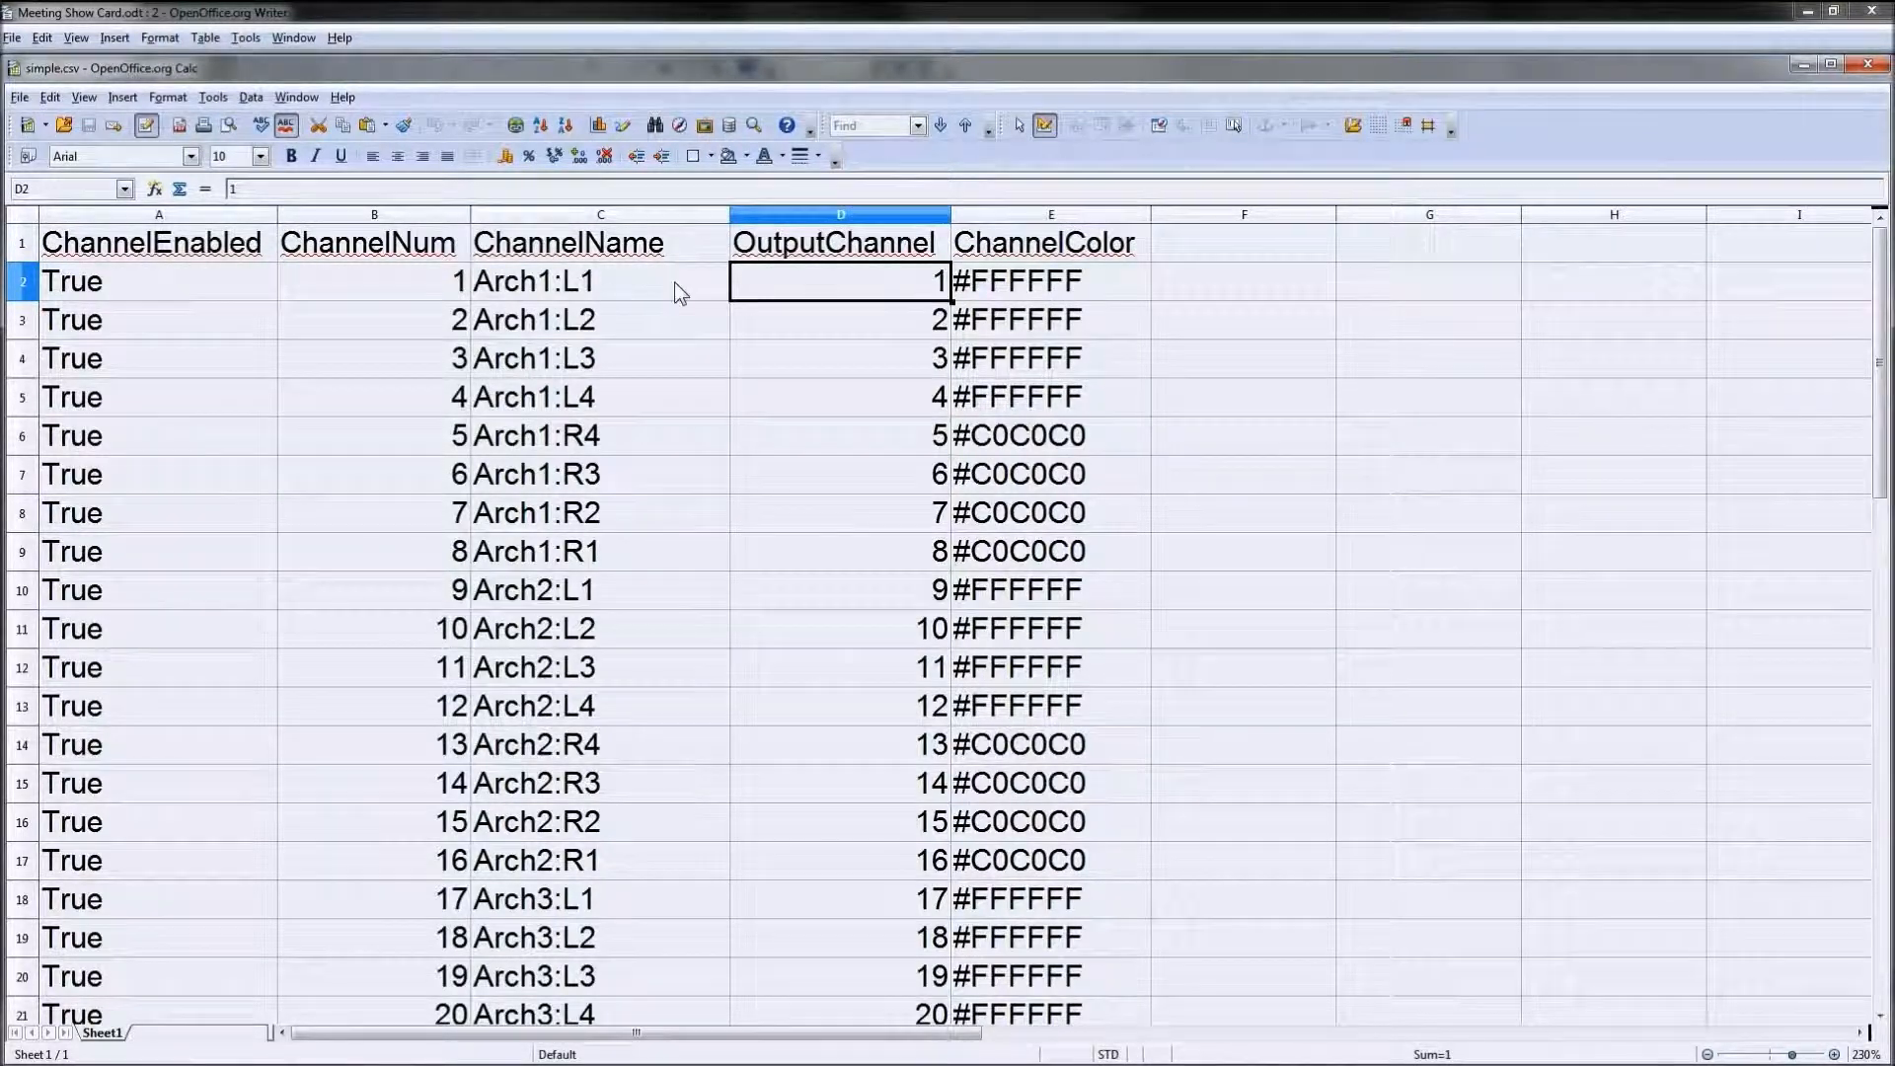
{"action": "left_click", "coordinate": [375, 291]}
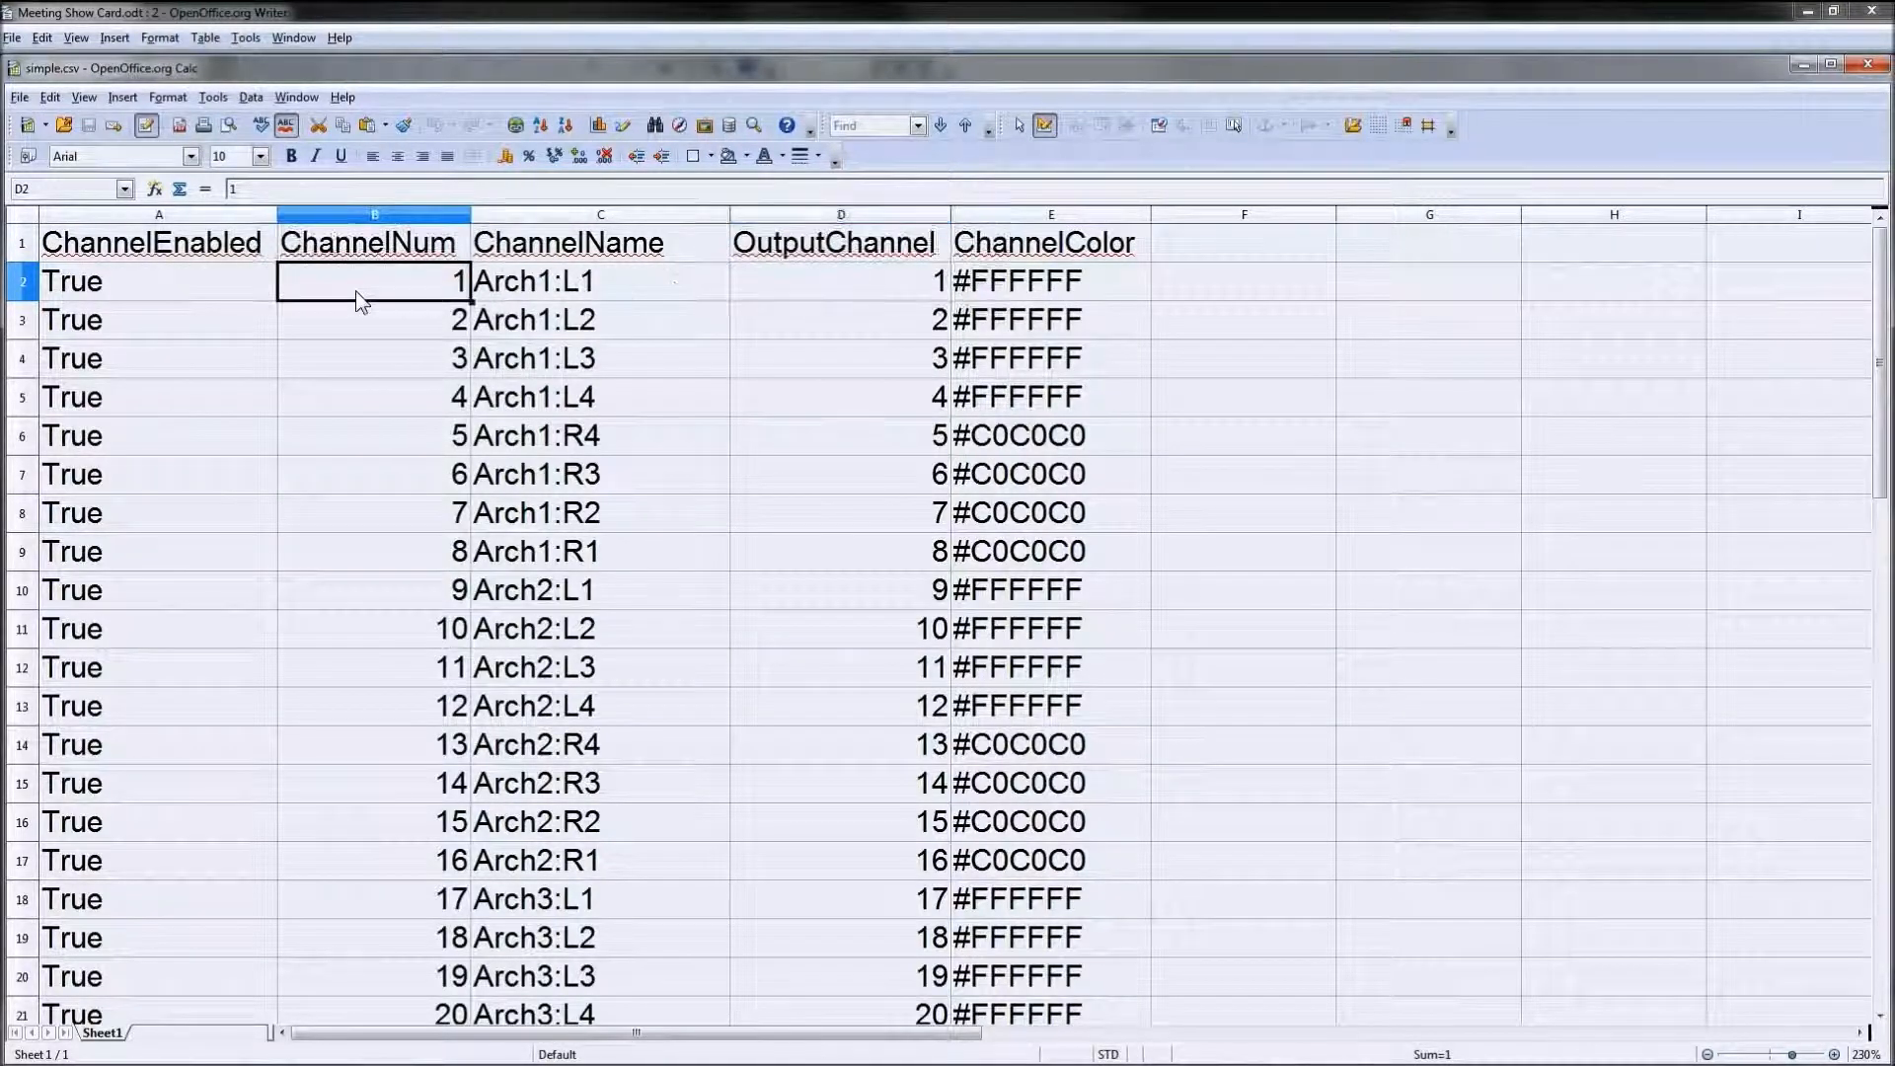
{"action": "left_click", "coordinate": [131, 294]}
{"action": "scroll", "coordinate": [237, 515], "scroll_direction": "down", "scroll_amount": 8}
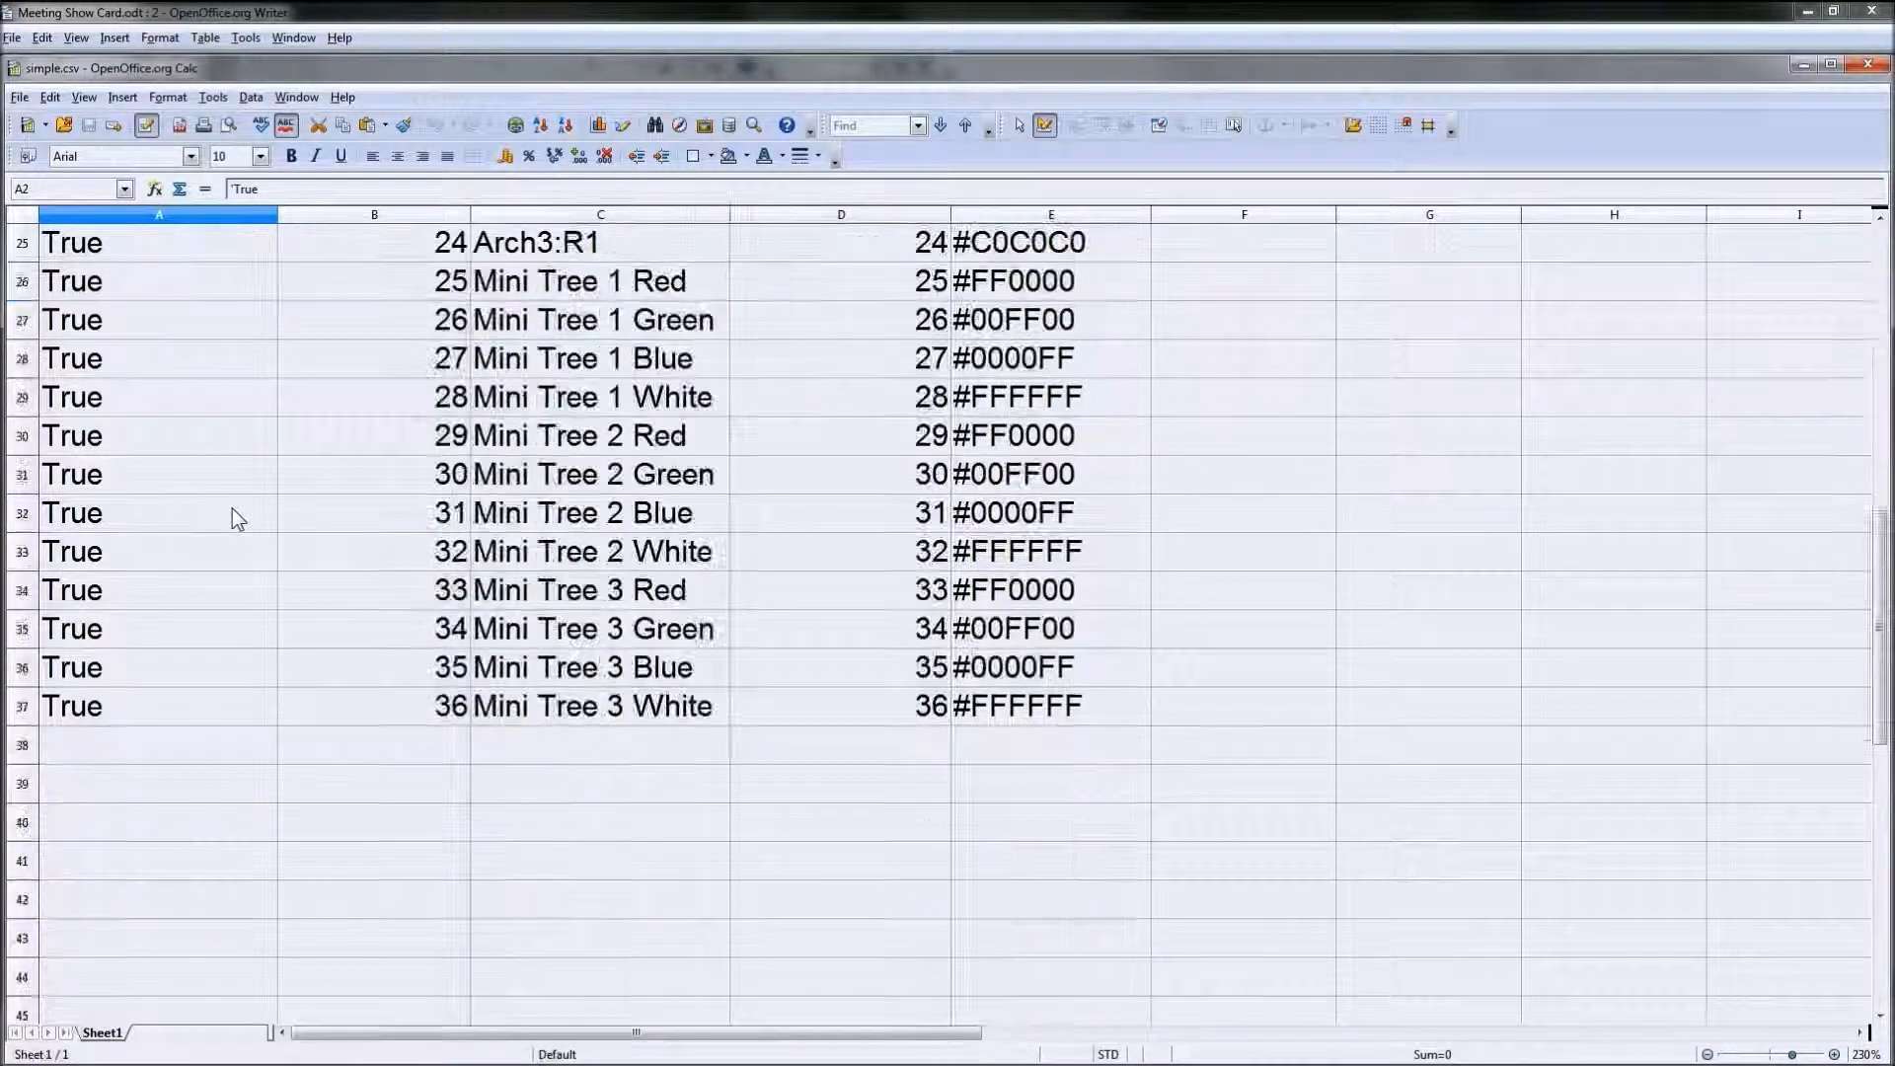
{"action": "scroll", "coordinate": [233, 506], "scroll_direction": "up", "scroll_amount": 8}
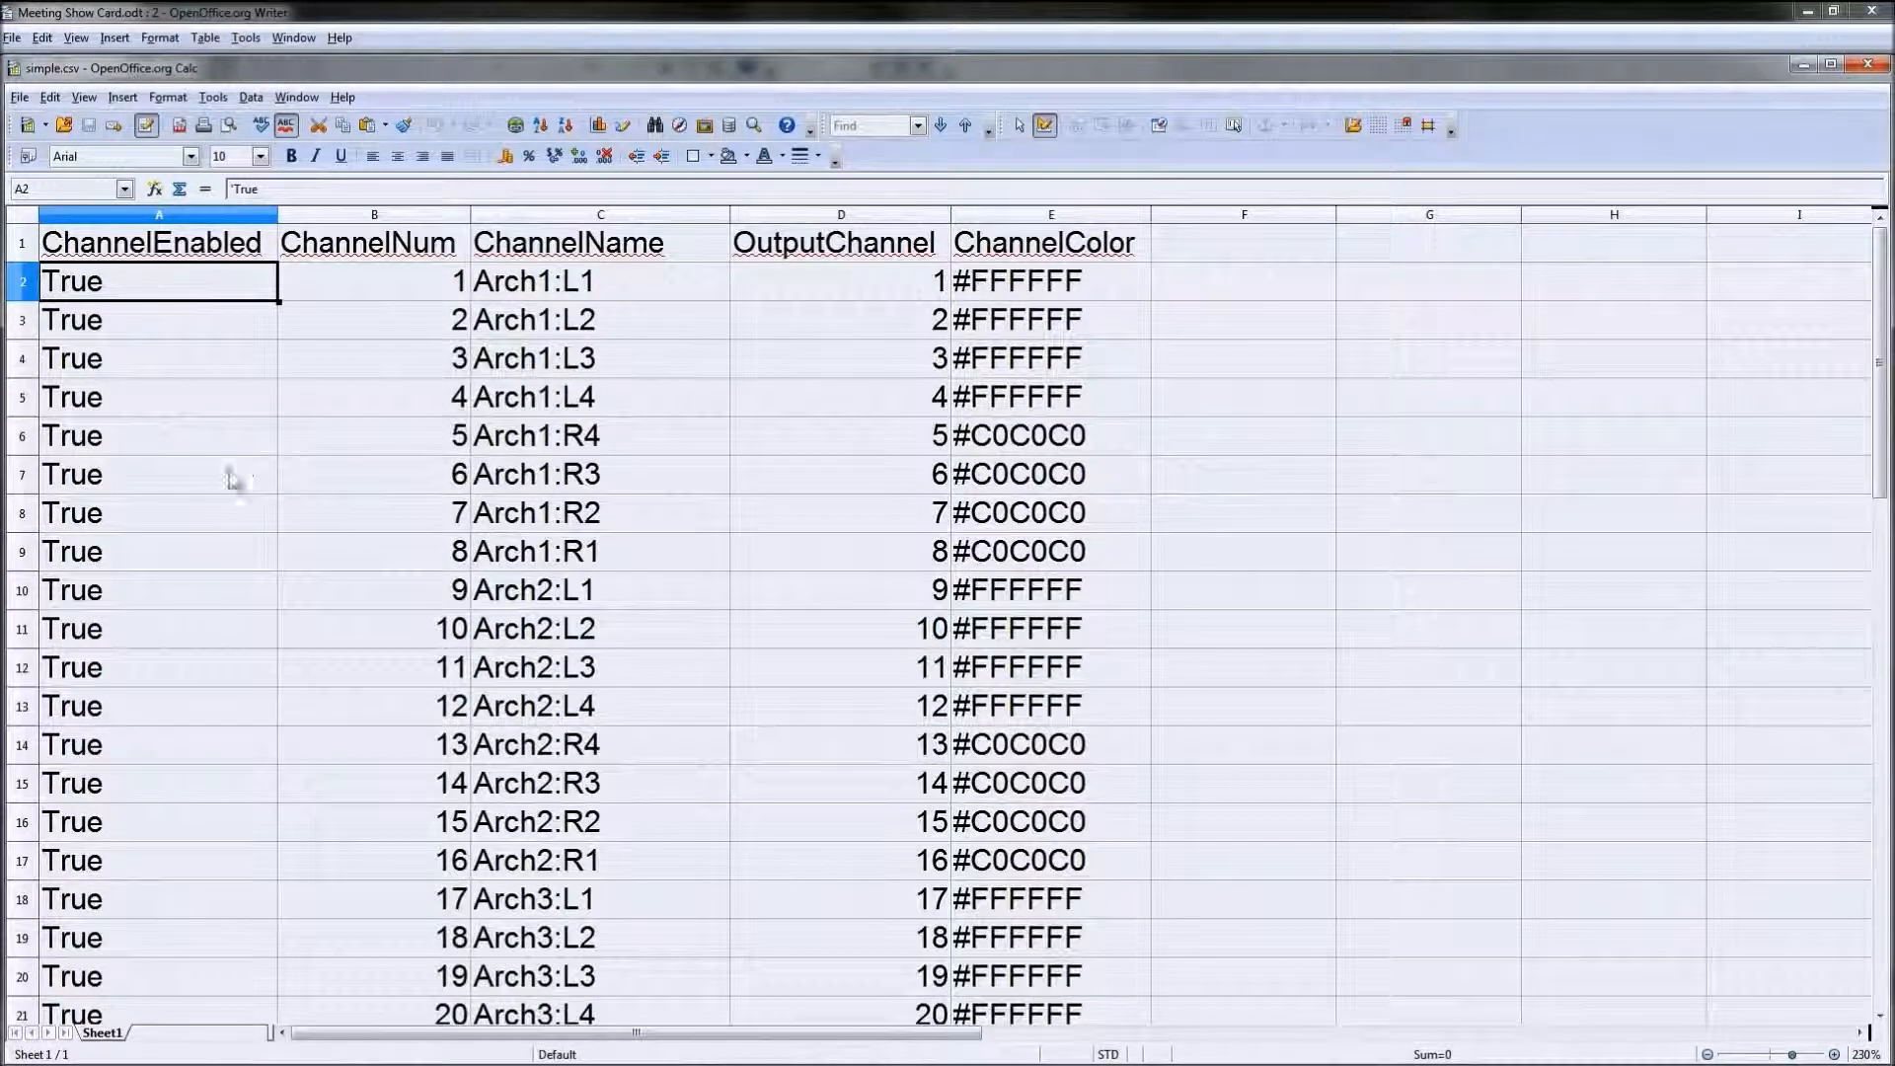
Step: Set the ChannelEnabled value of Arch1:L3 to False
{"action": "double_click", "coordinate": [134, 366]}
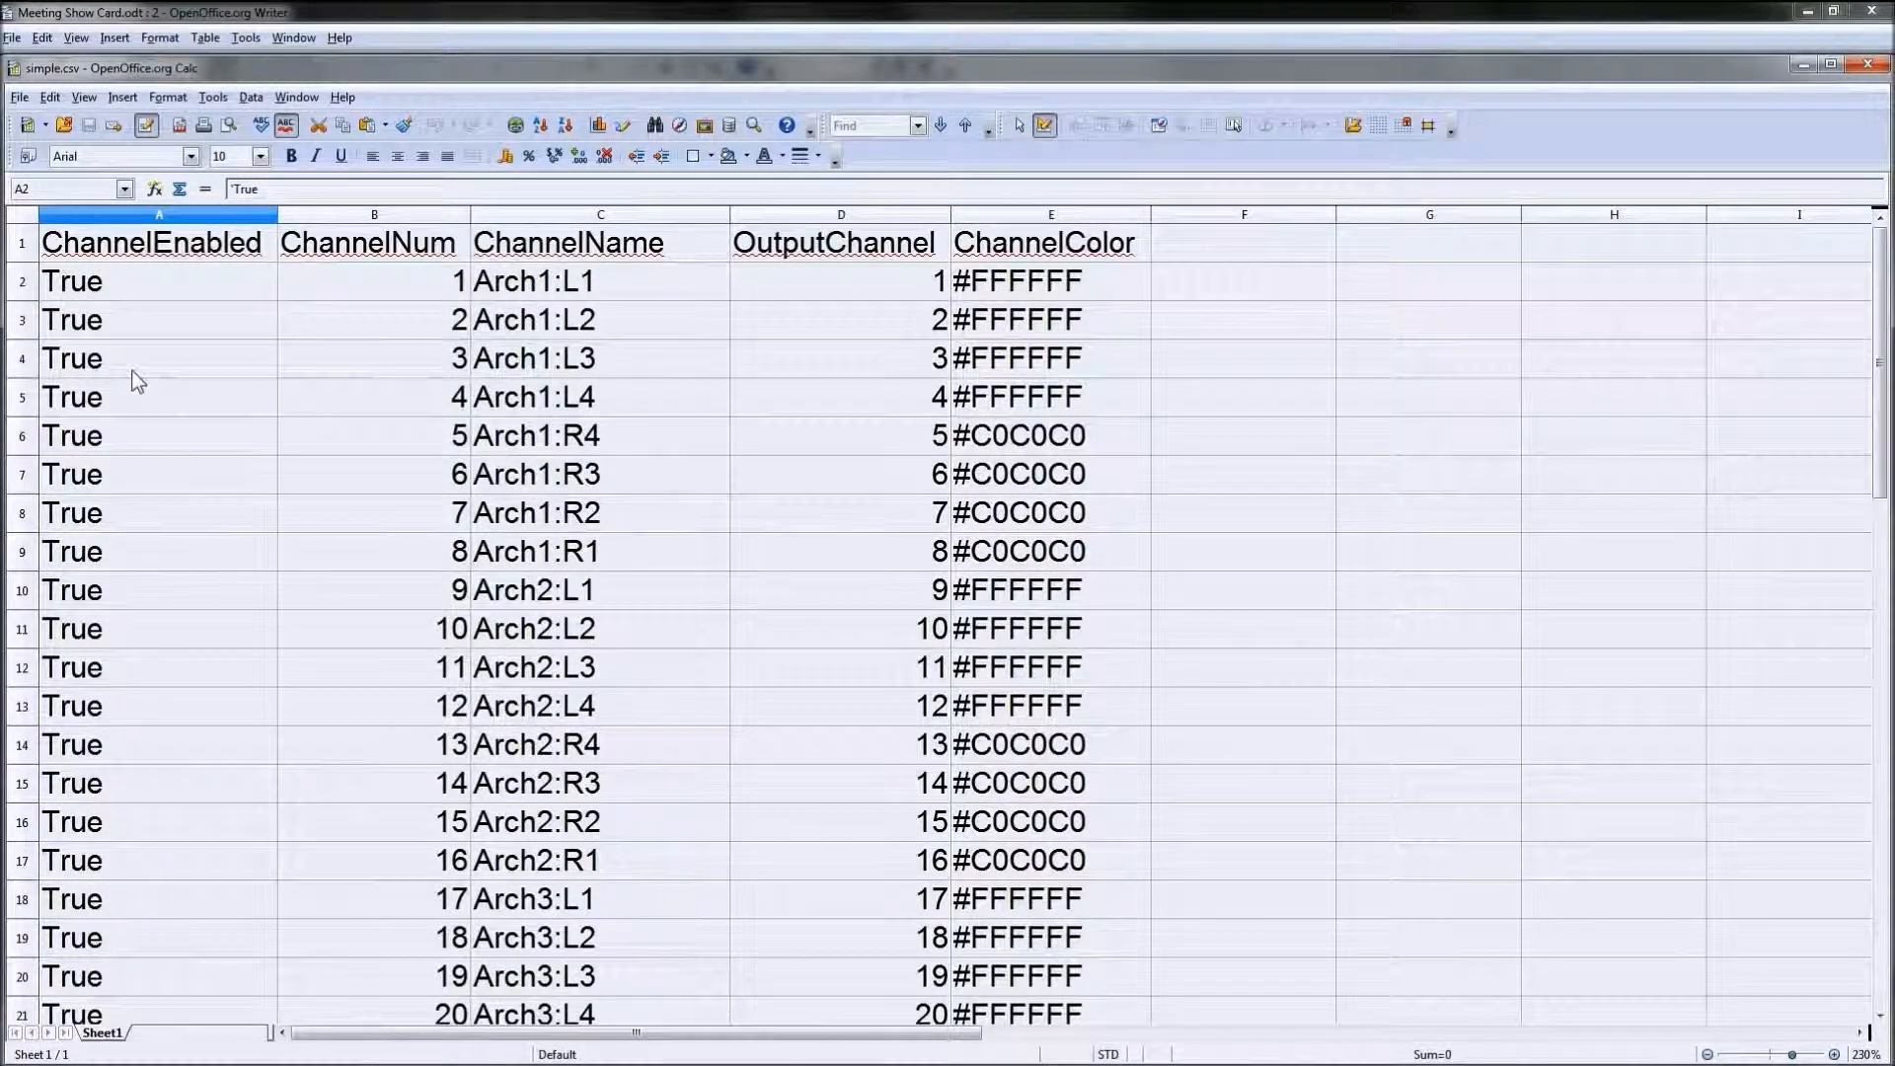
{"action": "double_click", "coordinate": [74, 361]}
{"action": "type", "text": "False"}
{"action": "left_click", "coordinate": [345, 484]}
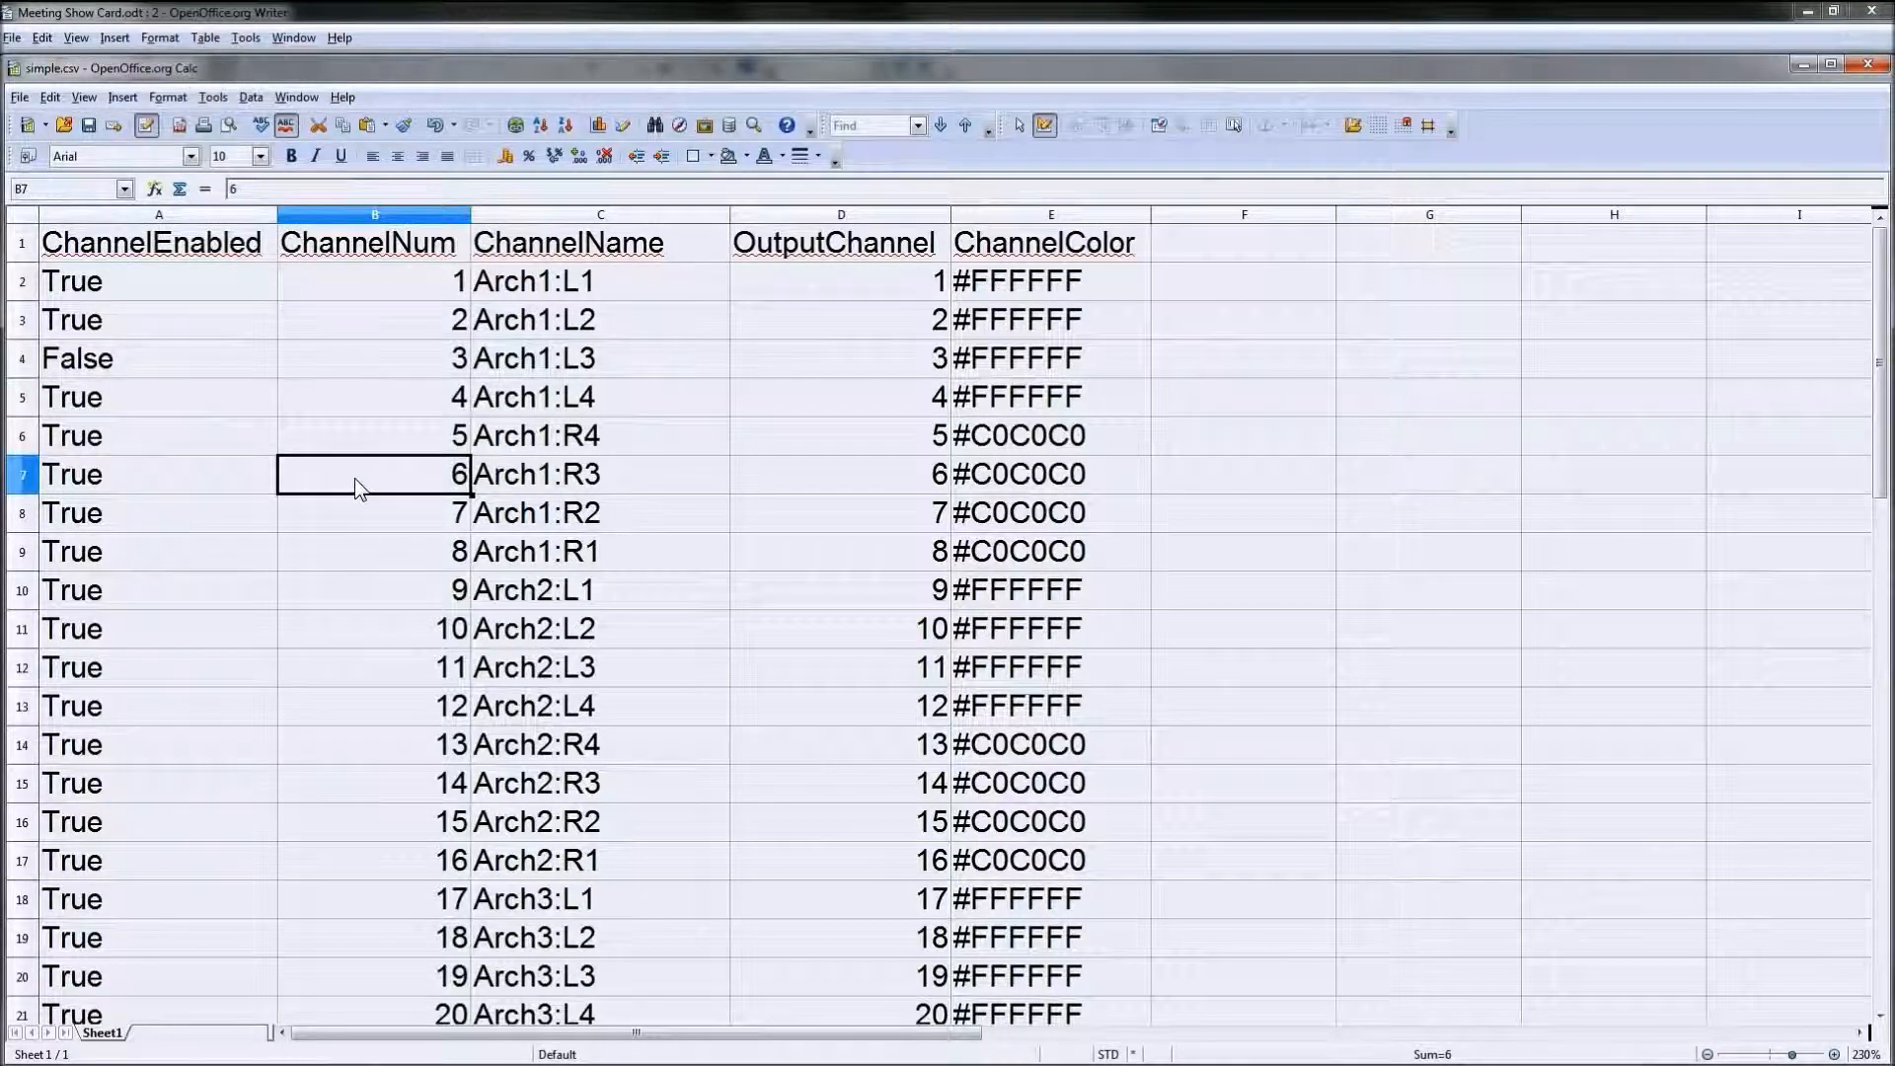
Step: Set the ChannelColor value of Arch1:L3 to #FFFF00
{"action": "left_click", "coordinate": [1092, 358]}
{"action": "double_click", "coordinate": [1099, 358]}
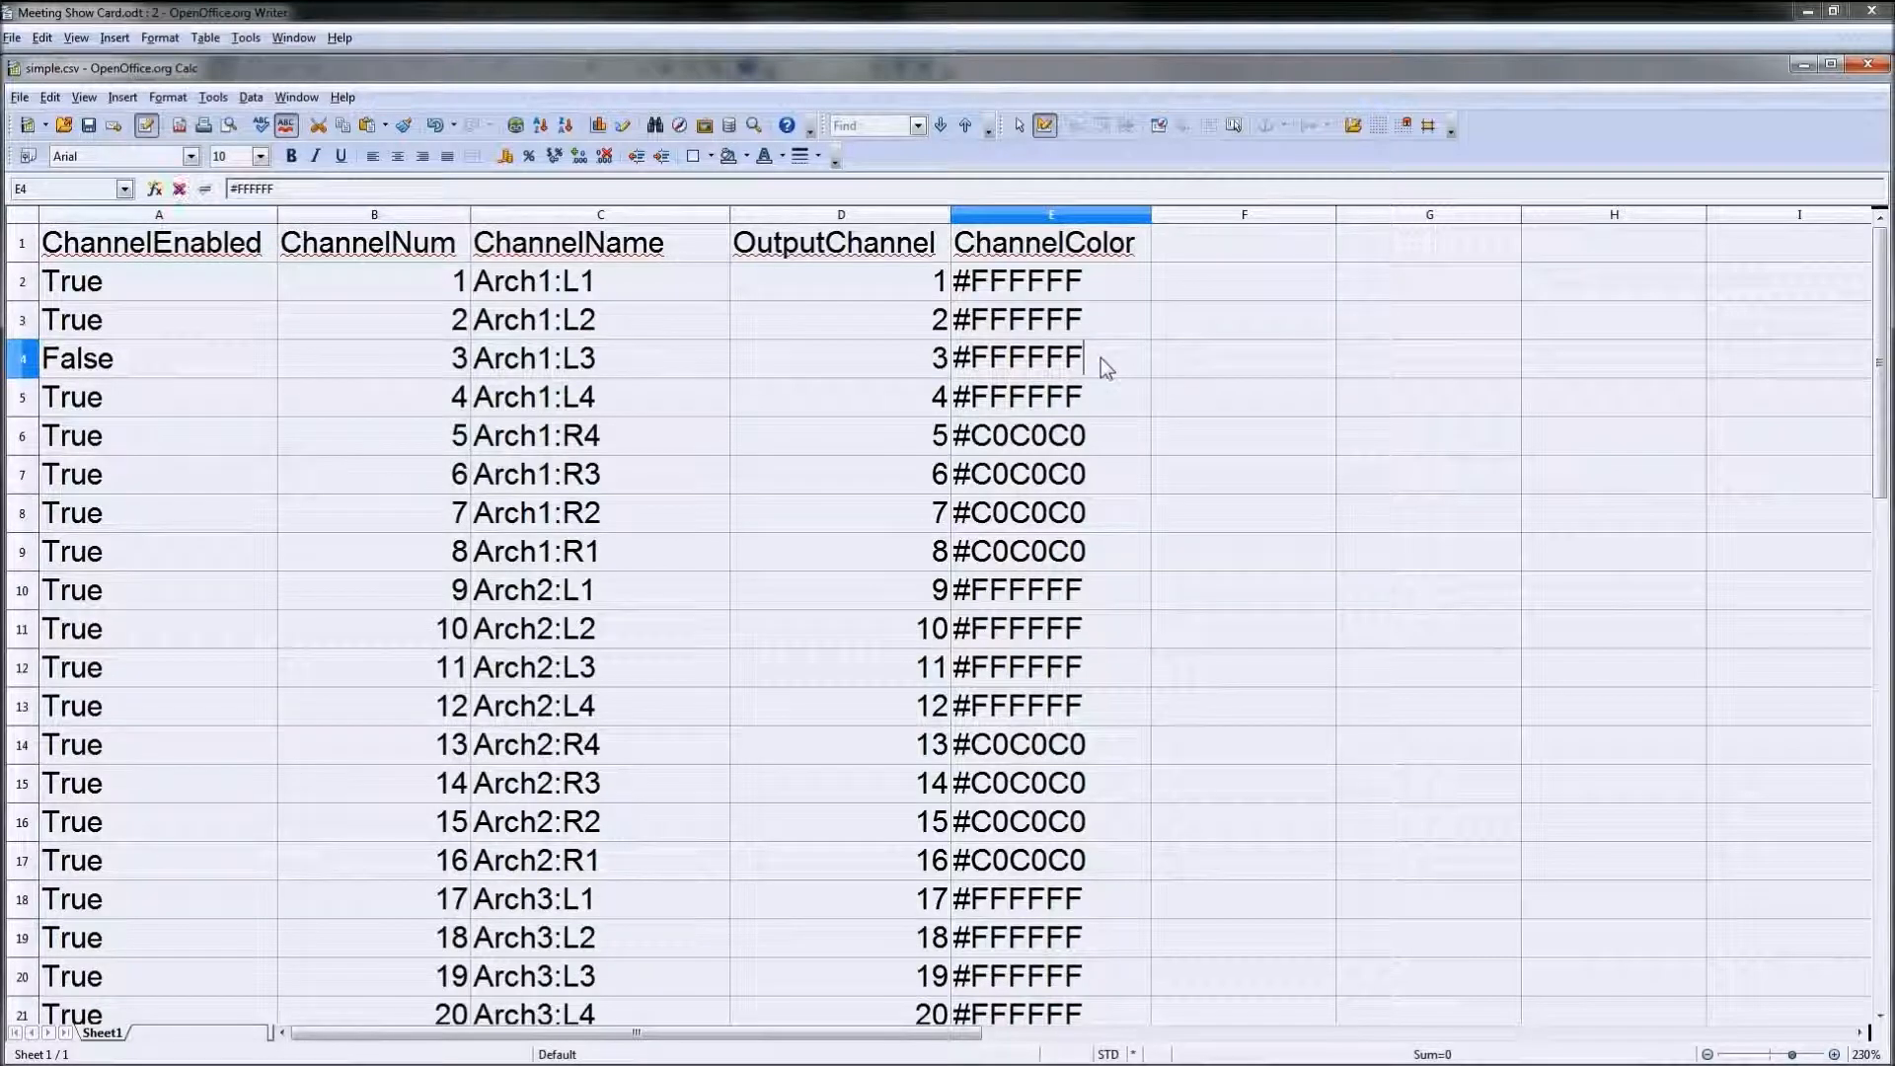
{"action": "key", "text": "shift+Left"}
{"action": "key", "text": "shift+Left"}
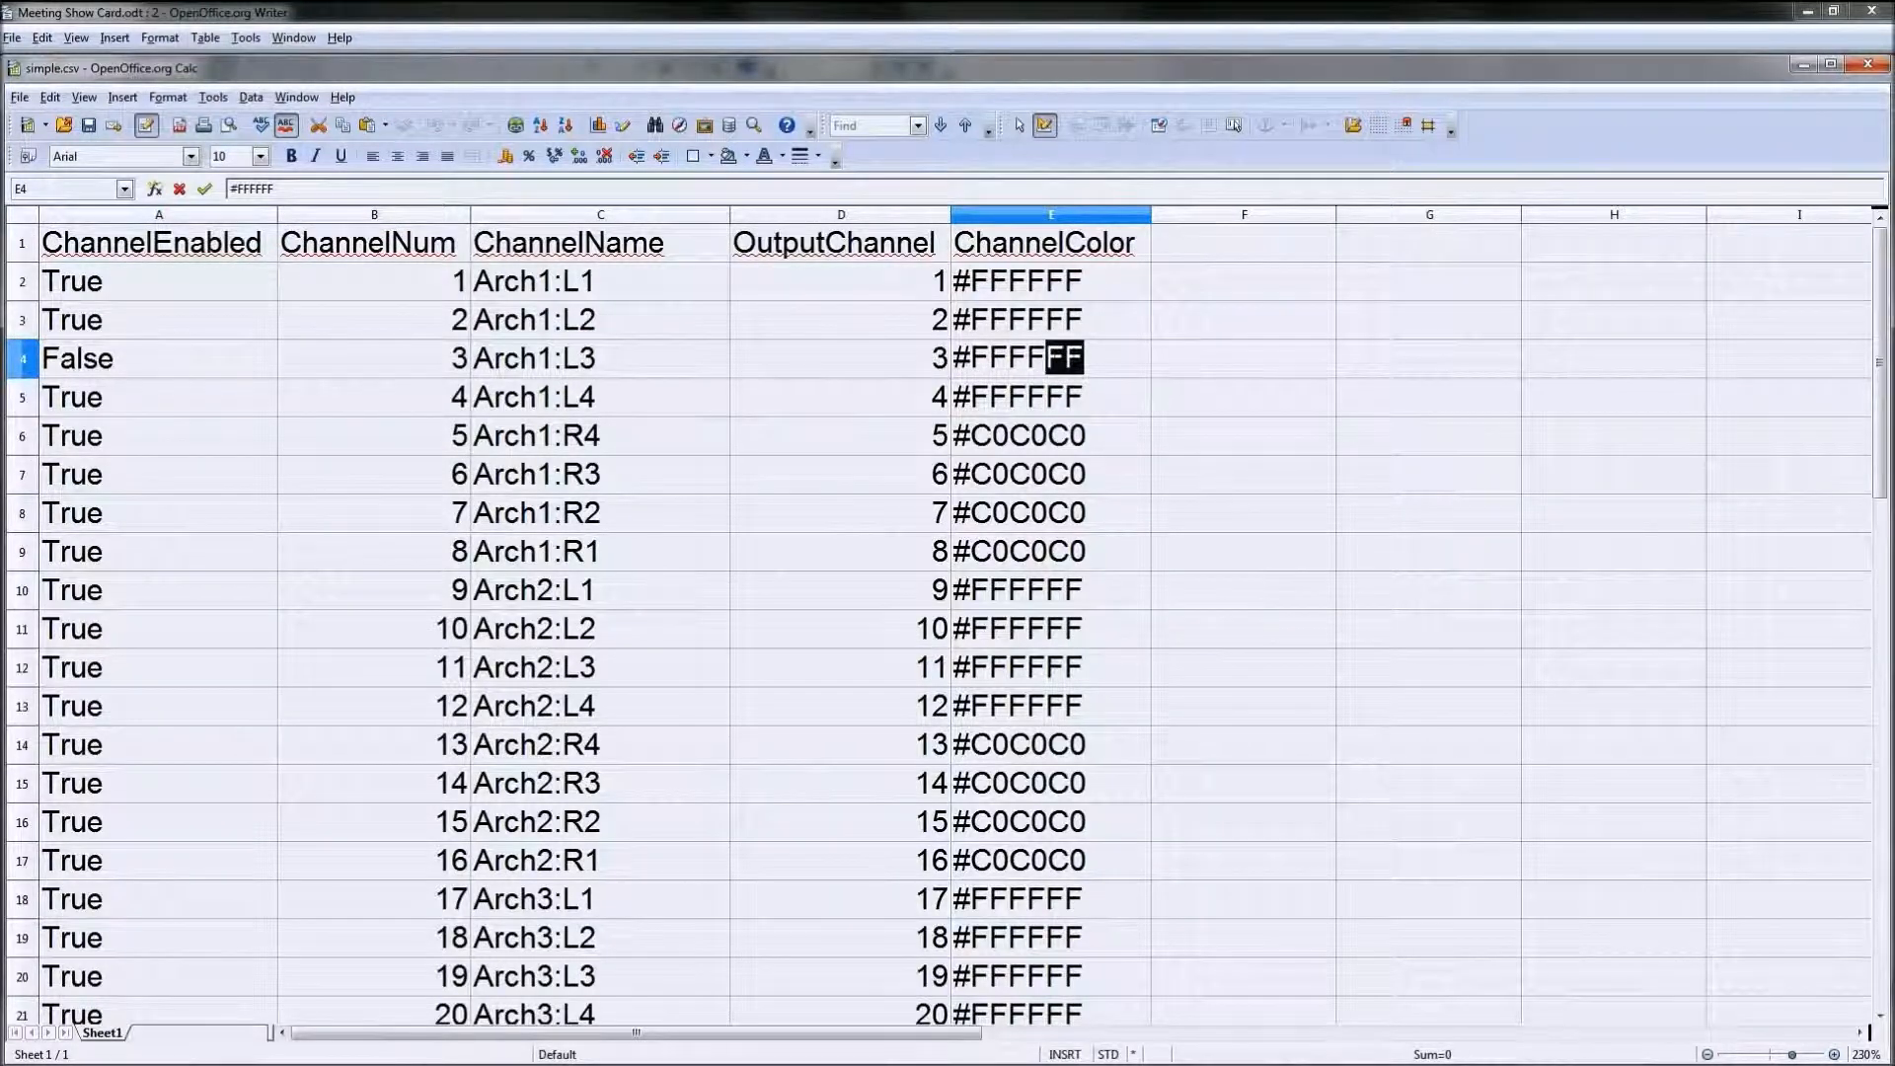
{"action": "type", "text": "00"}
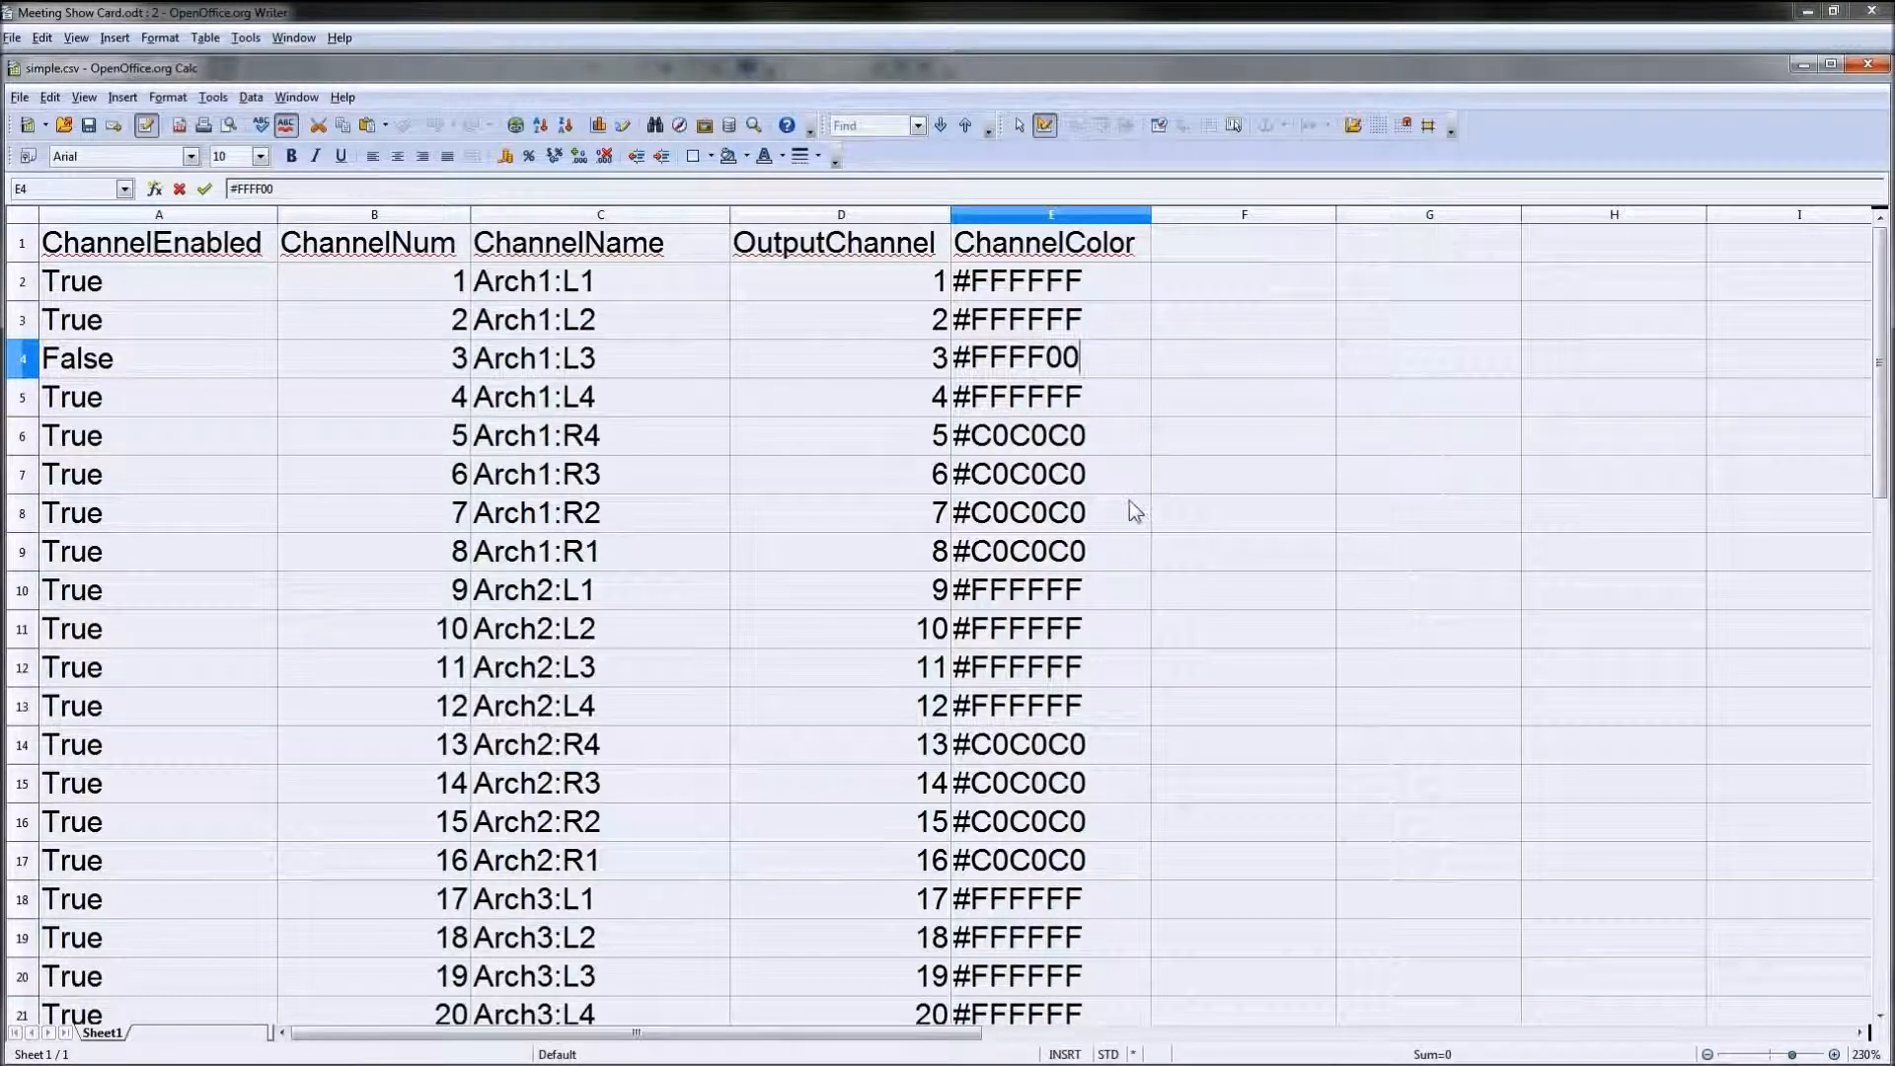
{"action": "left_click", "coordinate": [1133, 511]}
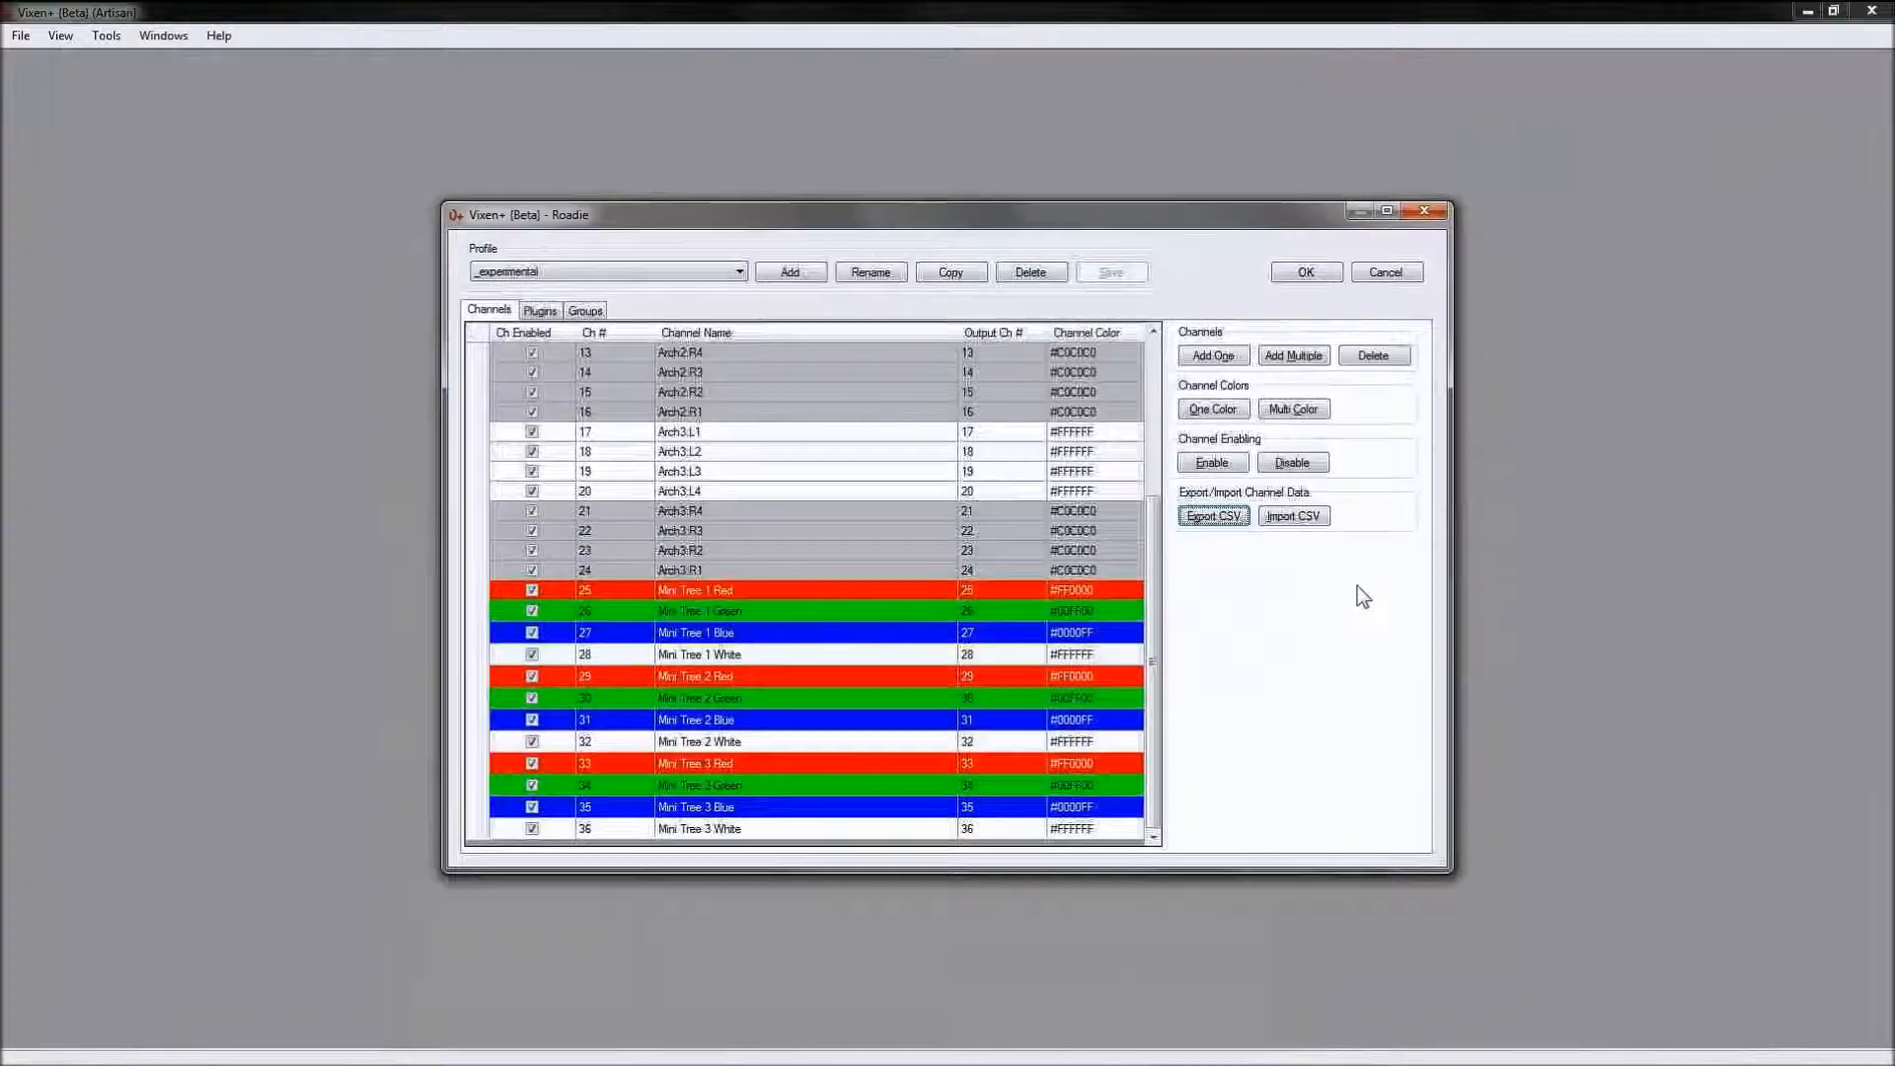
Step: Switch to Vixen+, import simple.csv into the _experimental profile and check the Arch1:L3 channel
{"action": "left_click", "coordinate": [1295, 515]}
{"action": "double_click", "coordinate": [662, 368]}
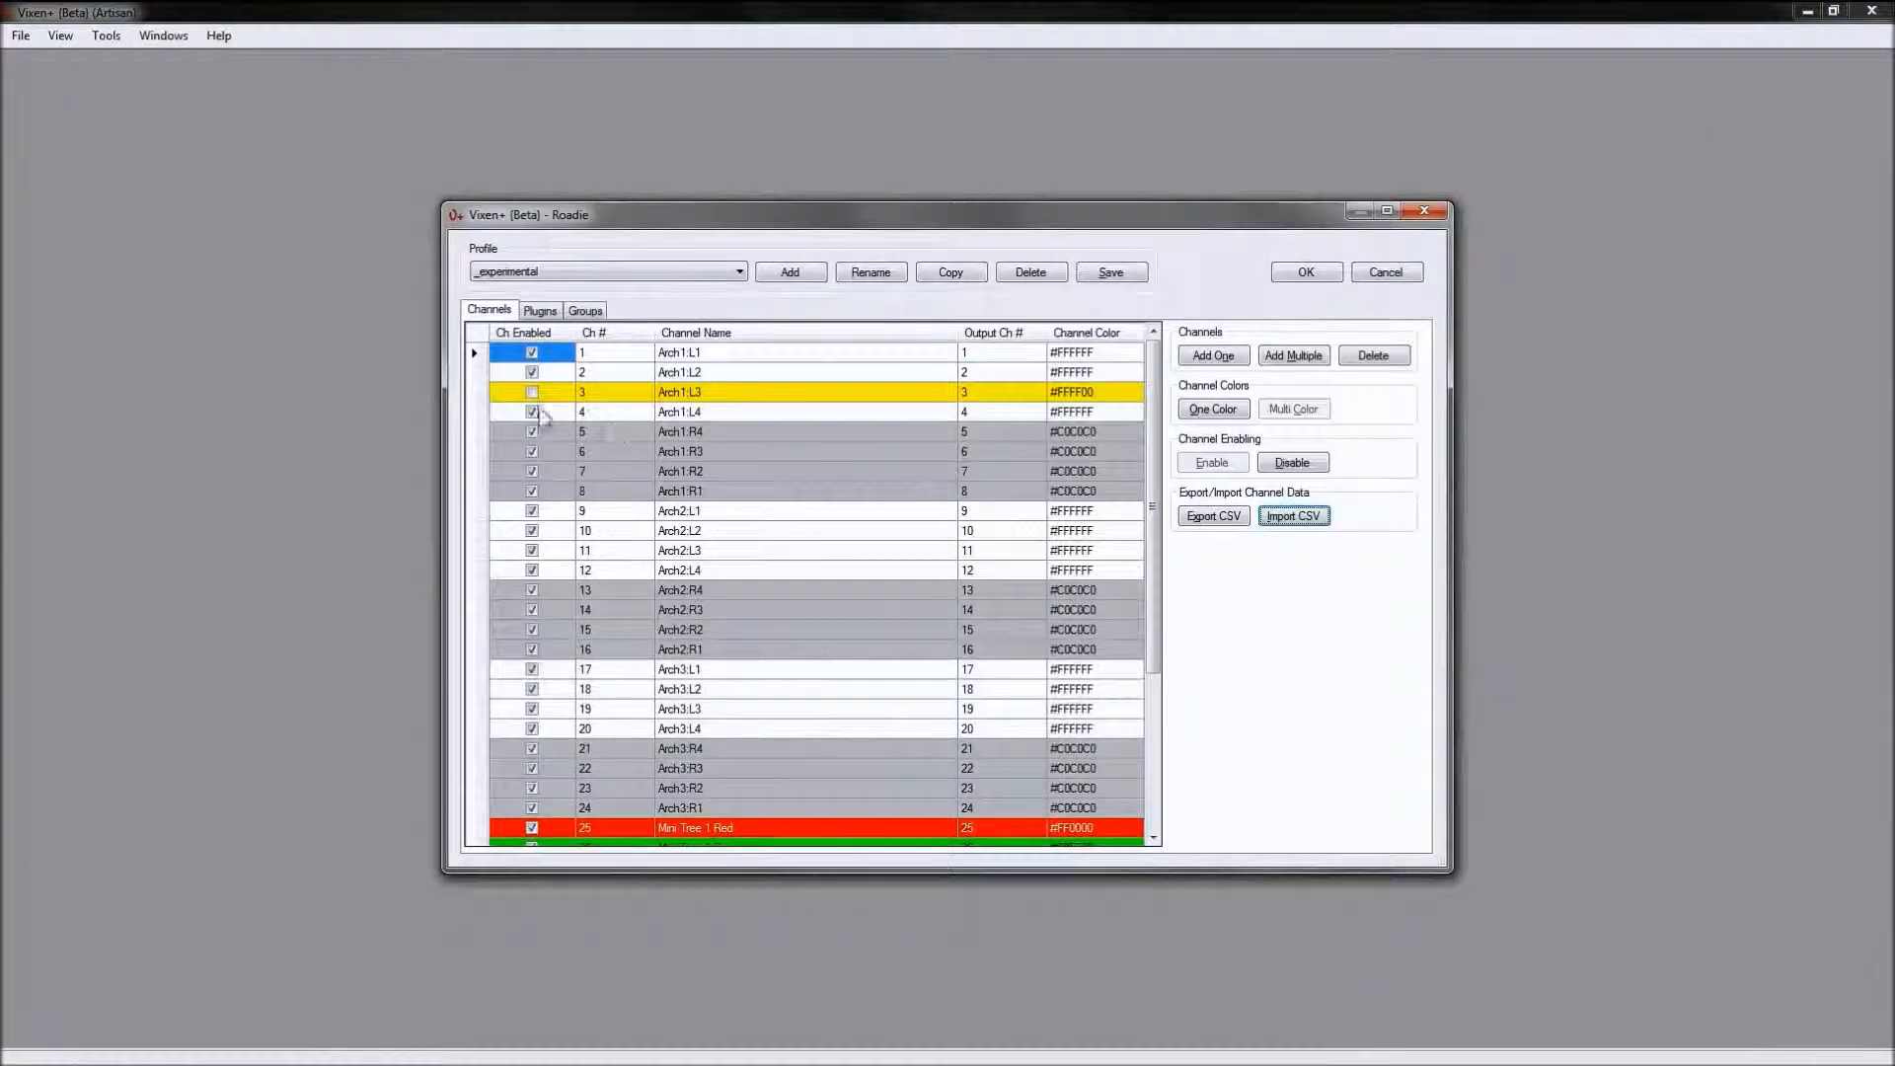
{"action": "left_click", "coordinate": [824, 395]}
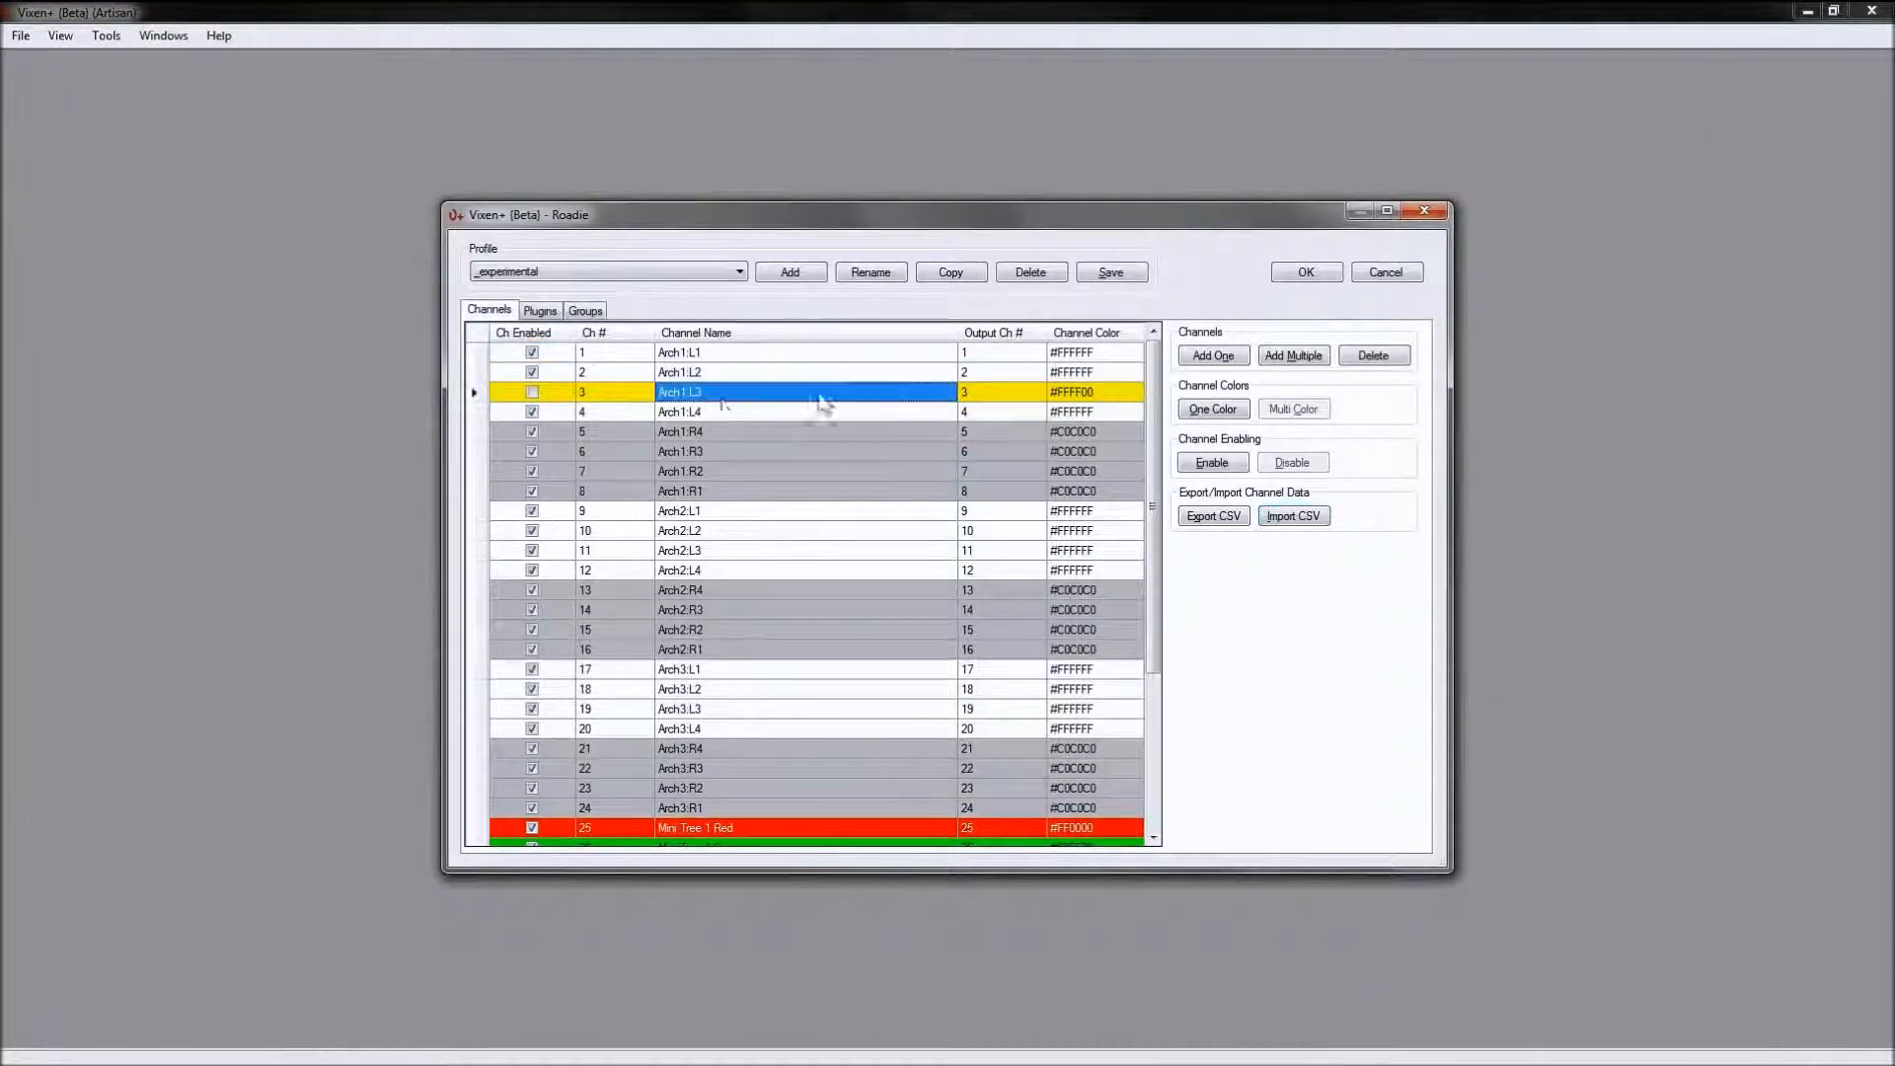
{"action": "left_click", "coordinate": [533, 392]}
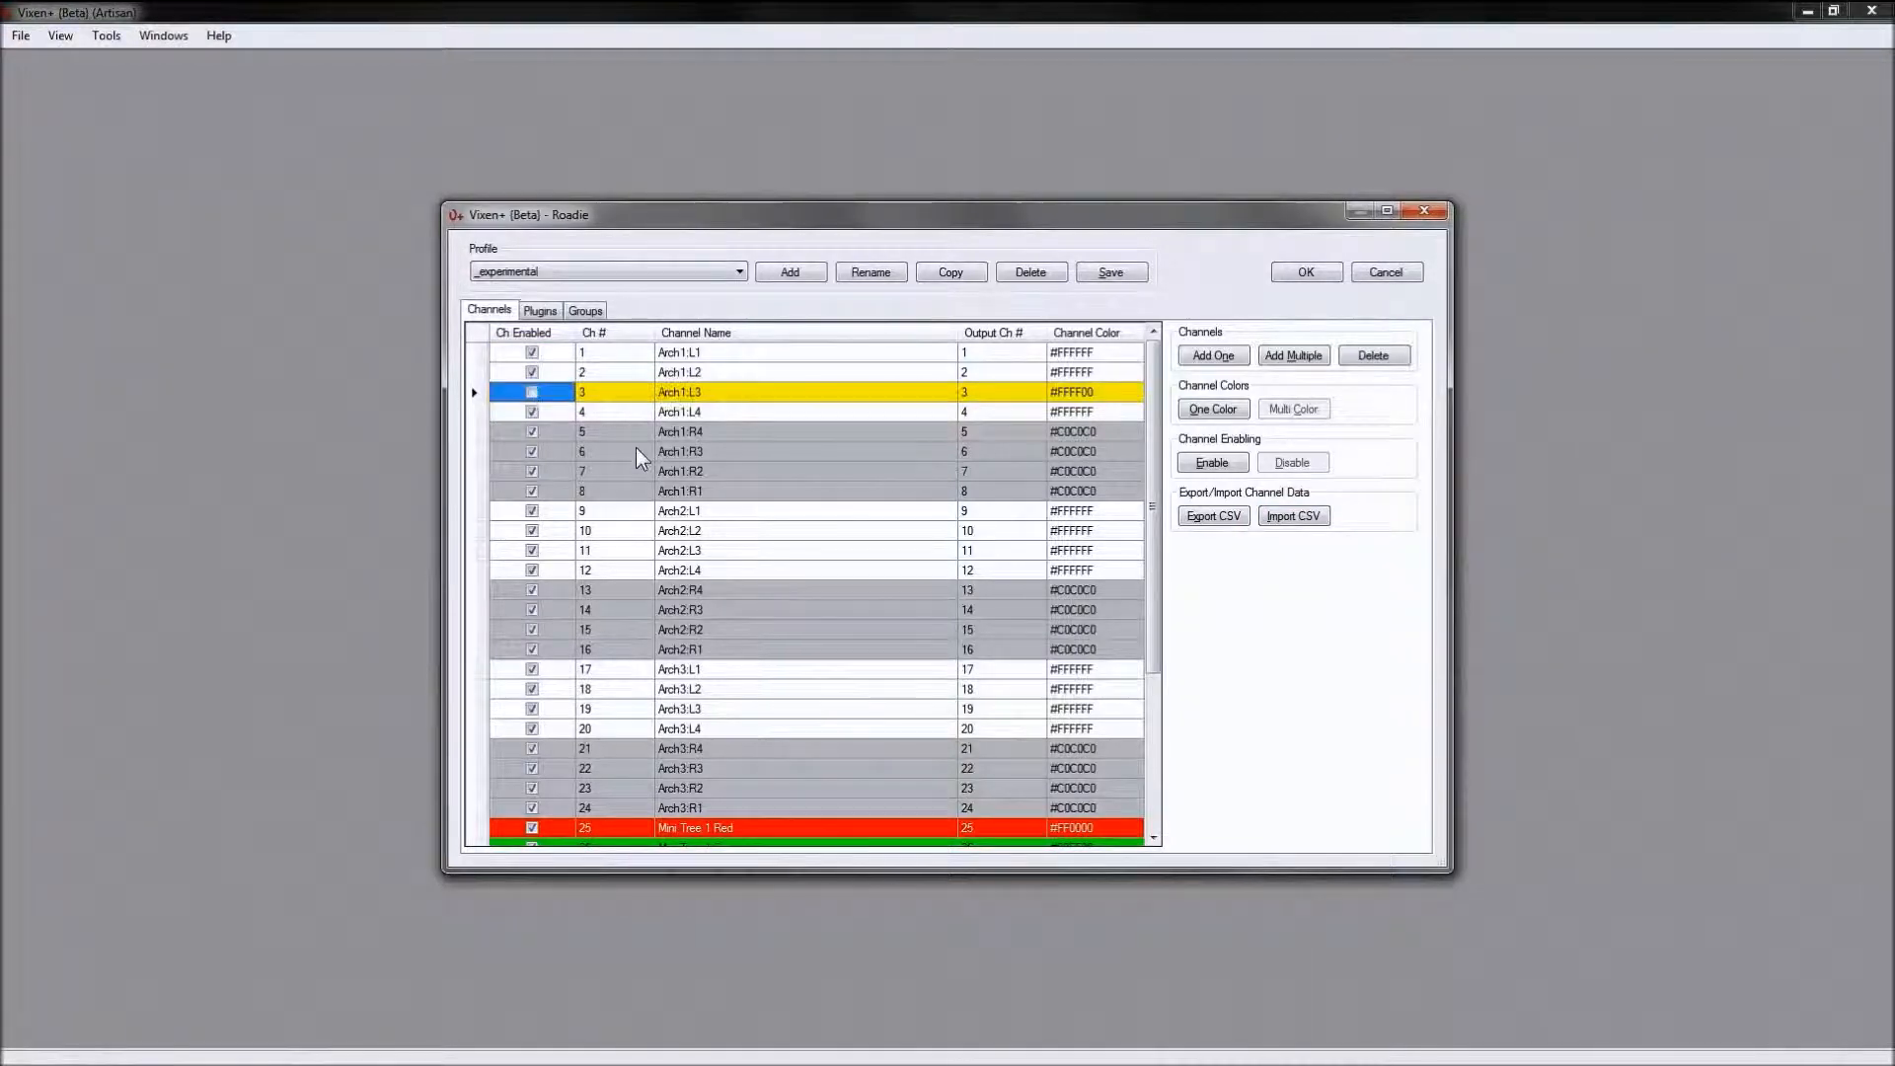
{"action": "left_click", "coordinate": [1210, 515]}
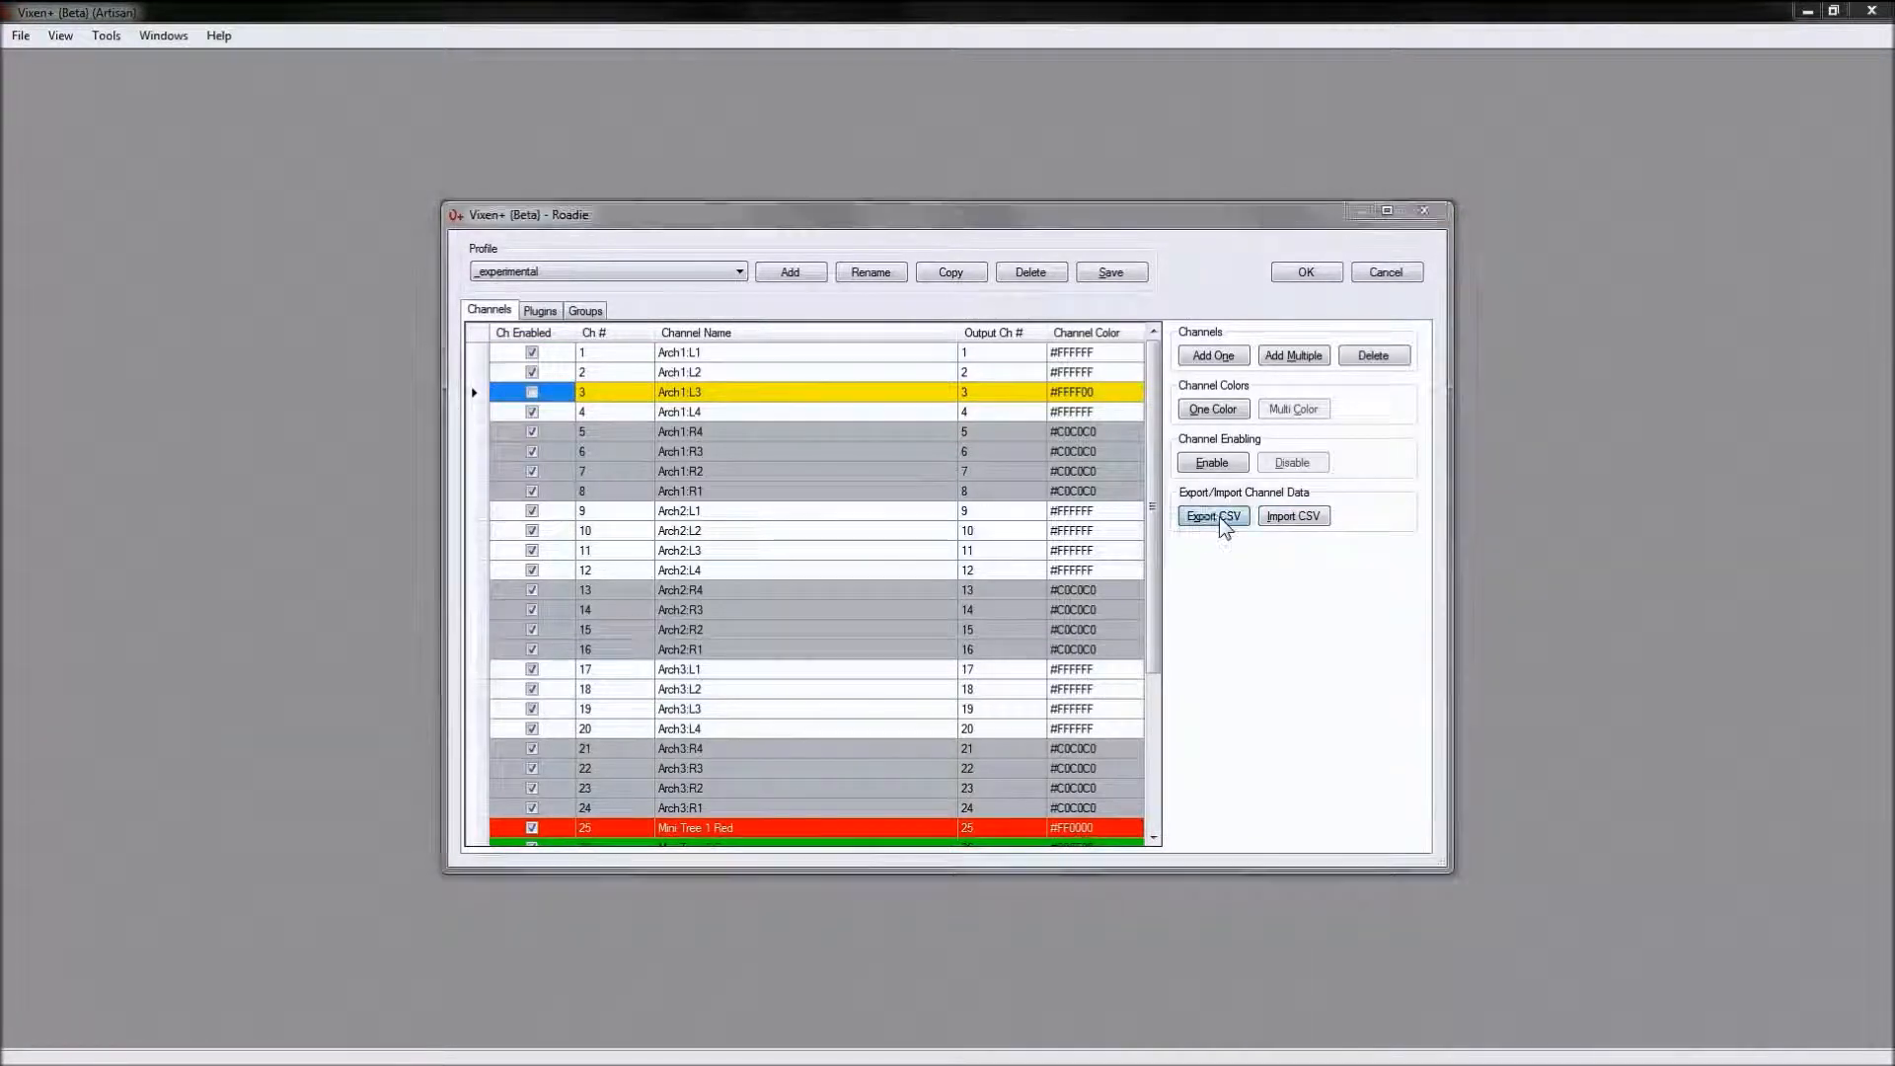
{"action": "left_click", "coordinate": [1332, 733]}
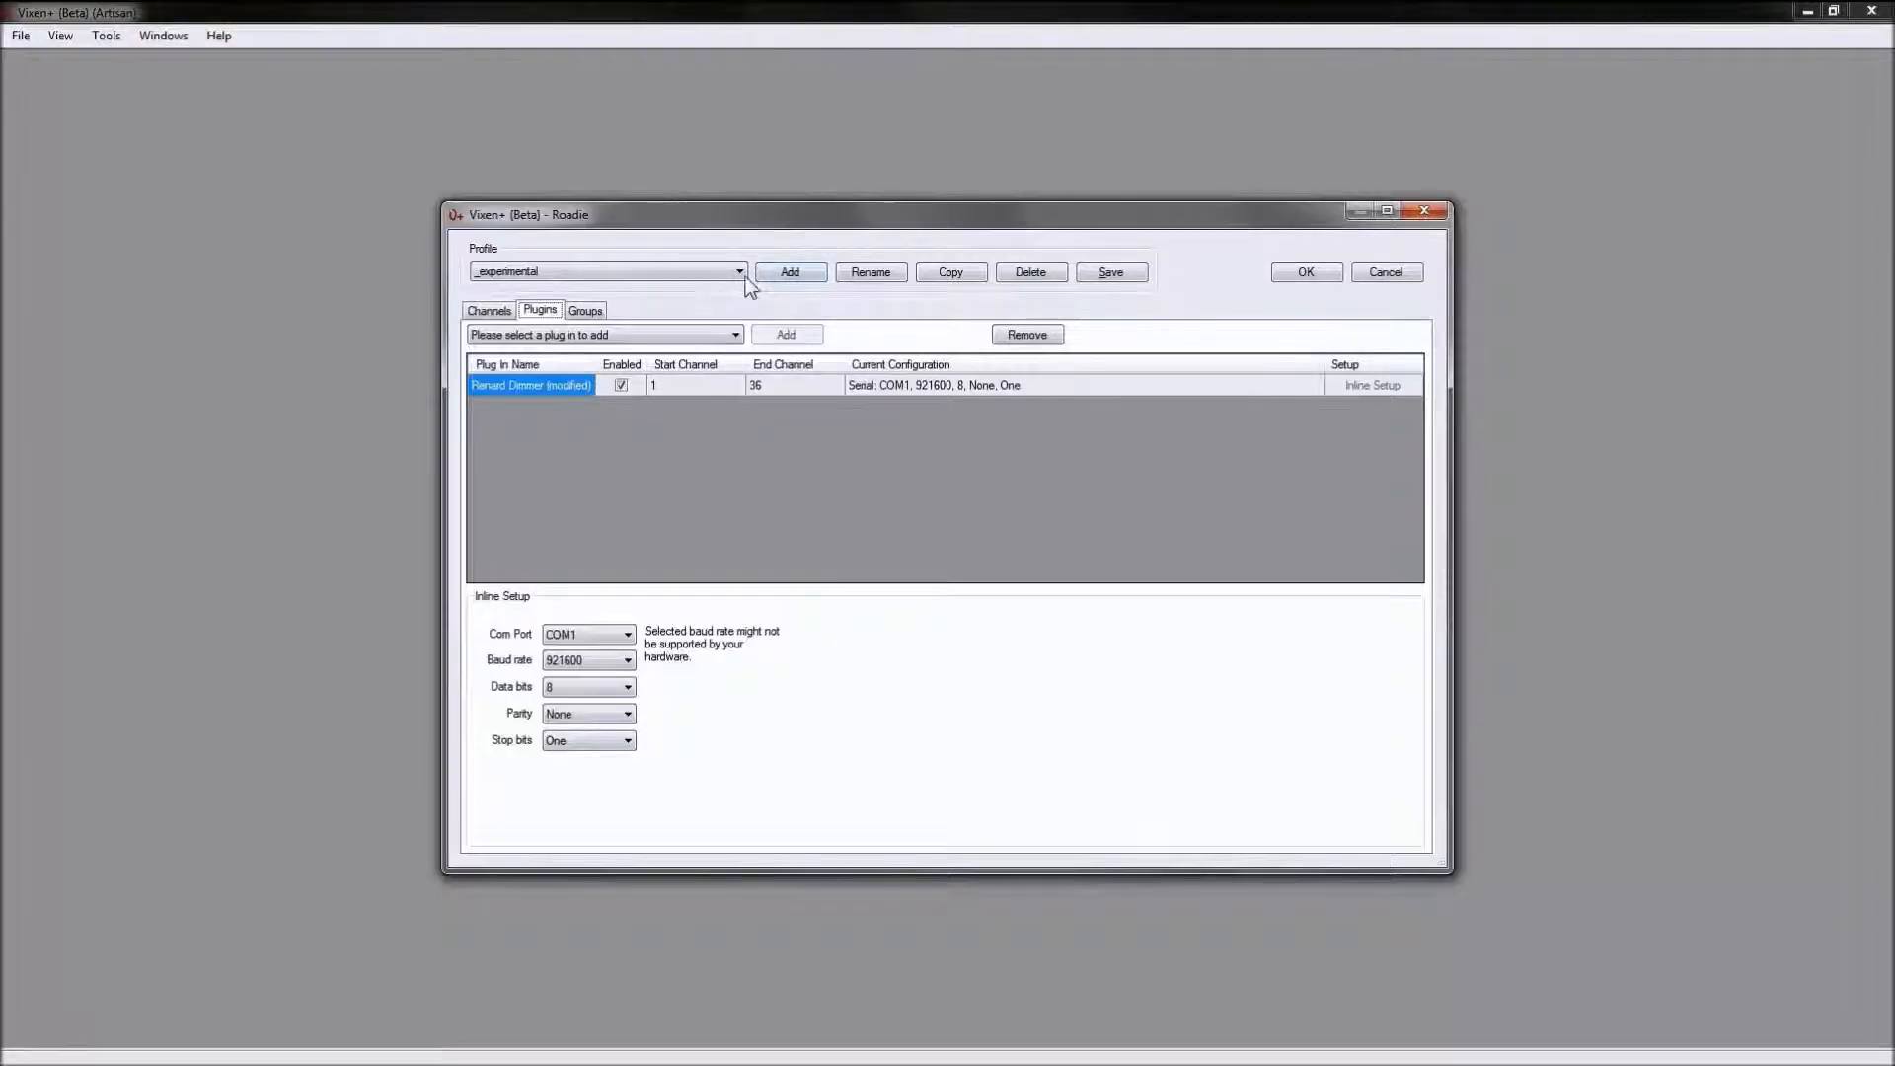
Step: Switch to the TutorialMarch profile and look over its channel list
{"action": "left_click", "coordinate": [739, 271]}
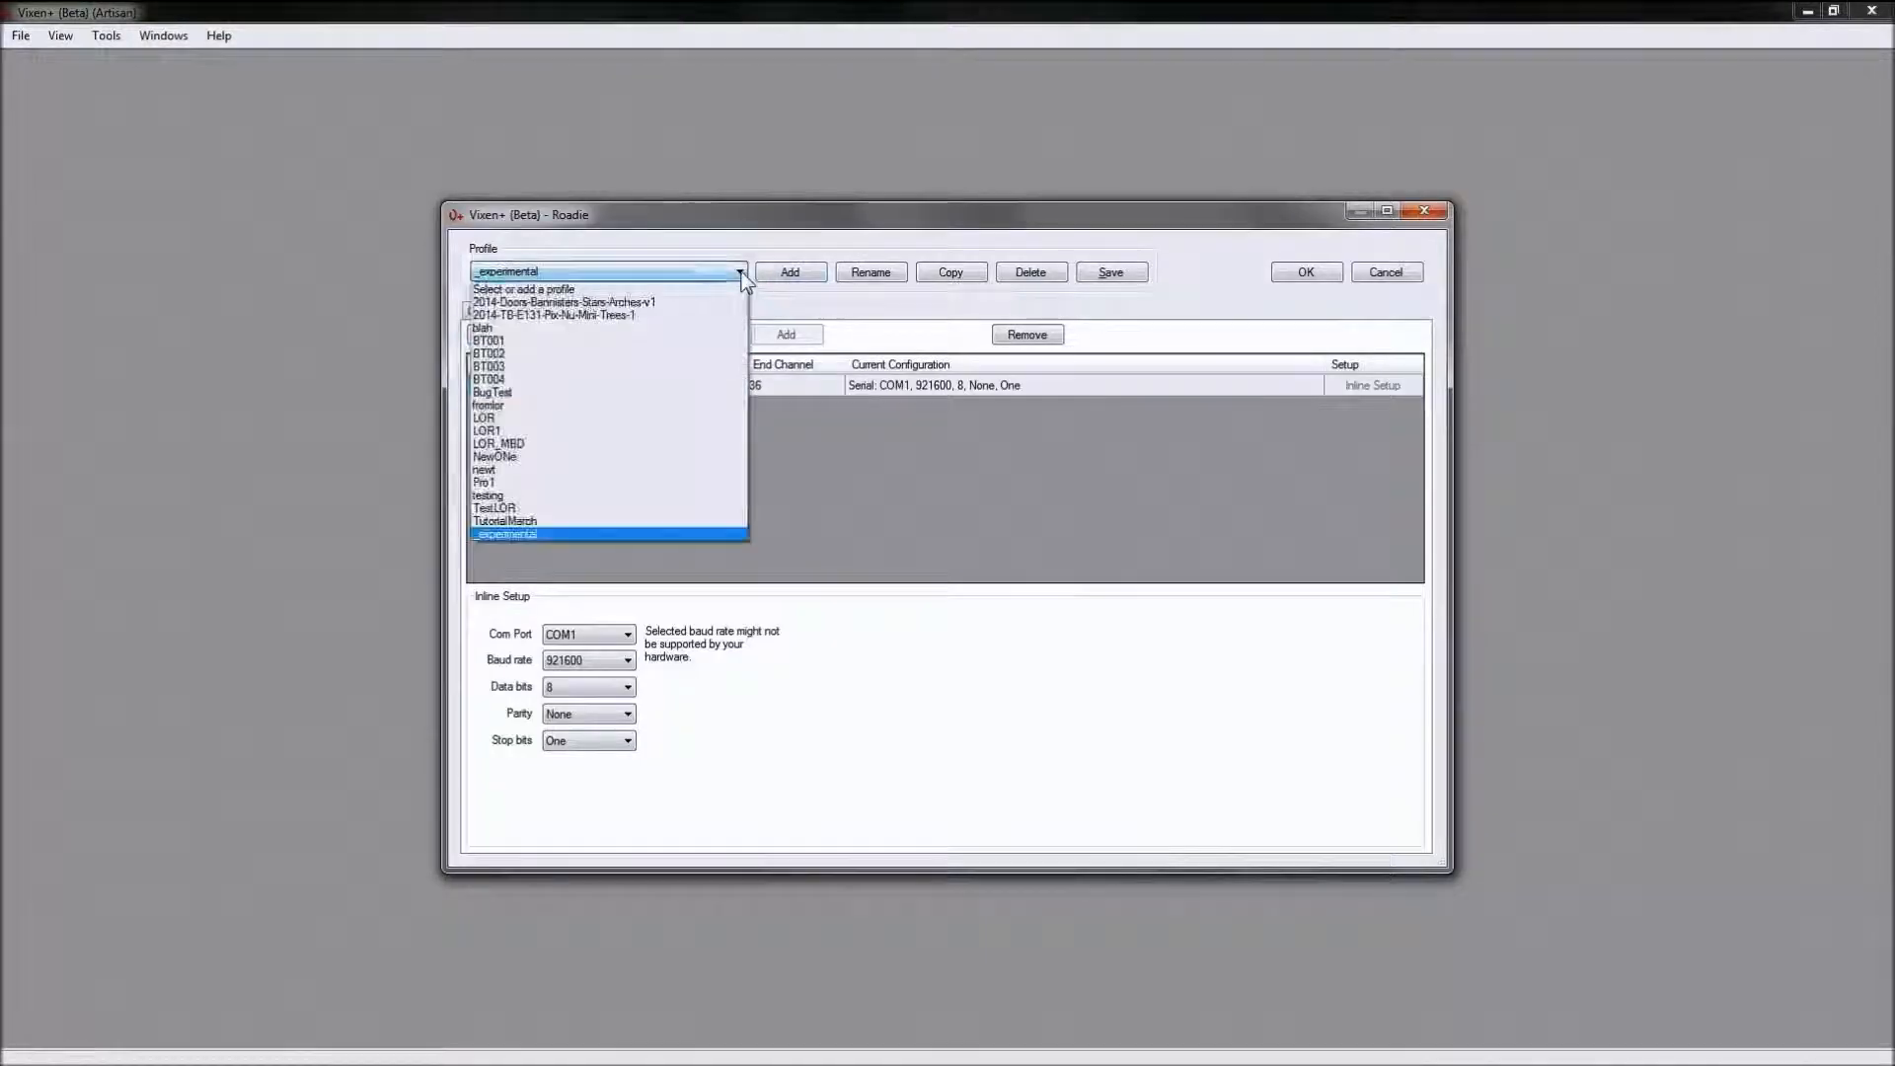
{"action": "left_click", "coordinate": [518, 521]}
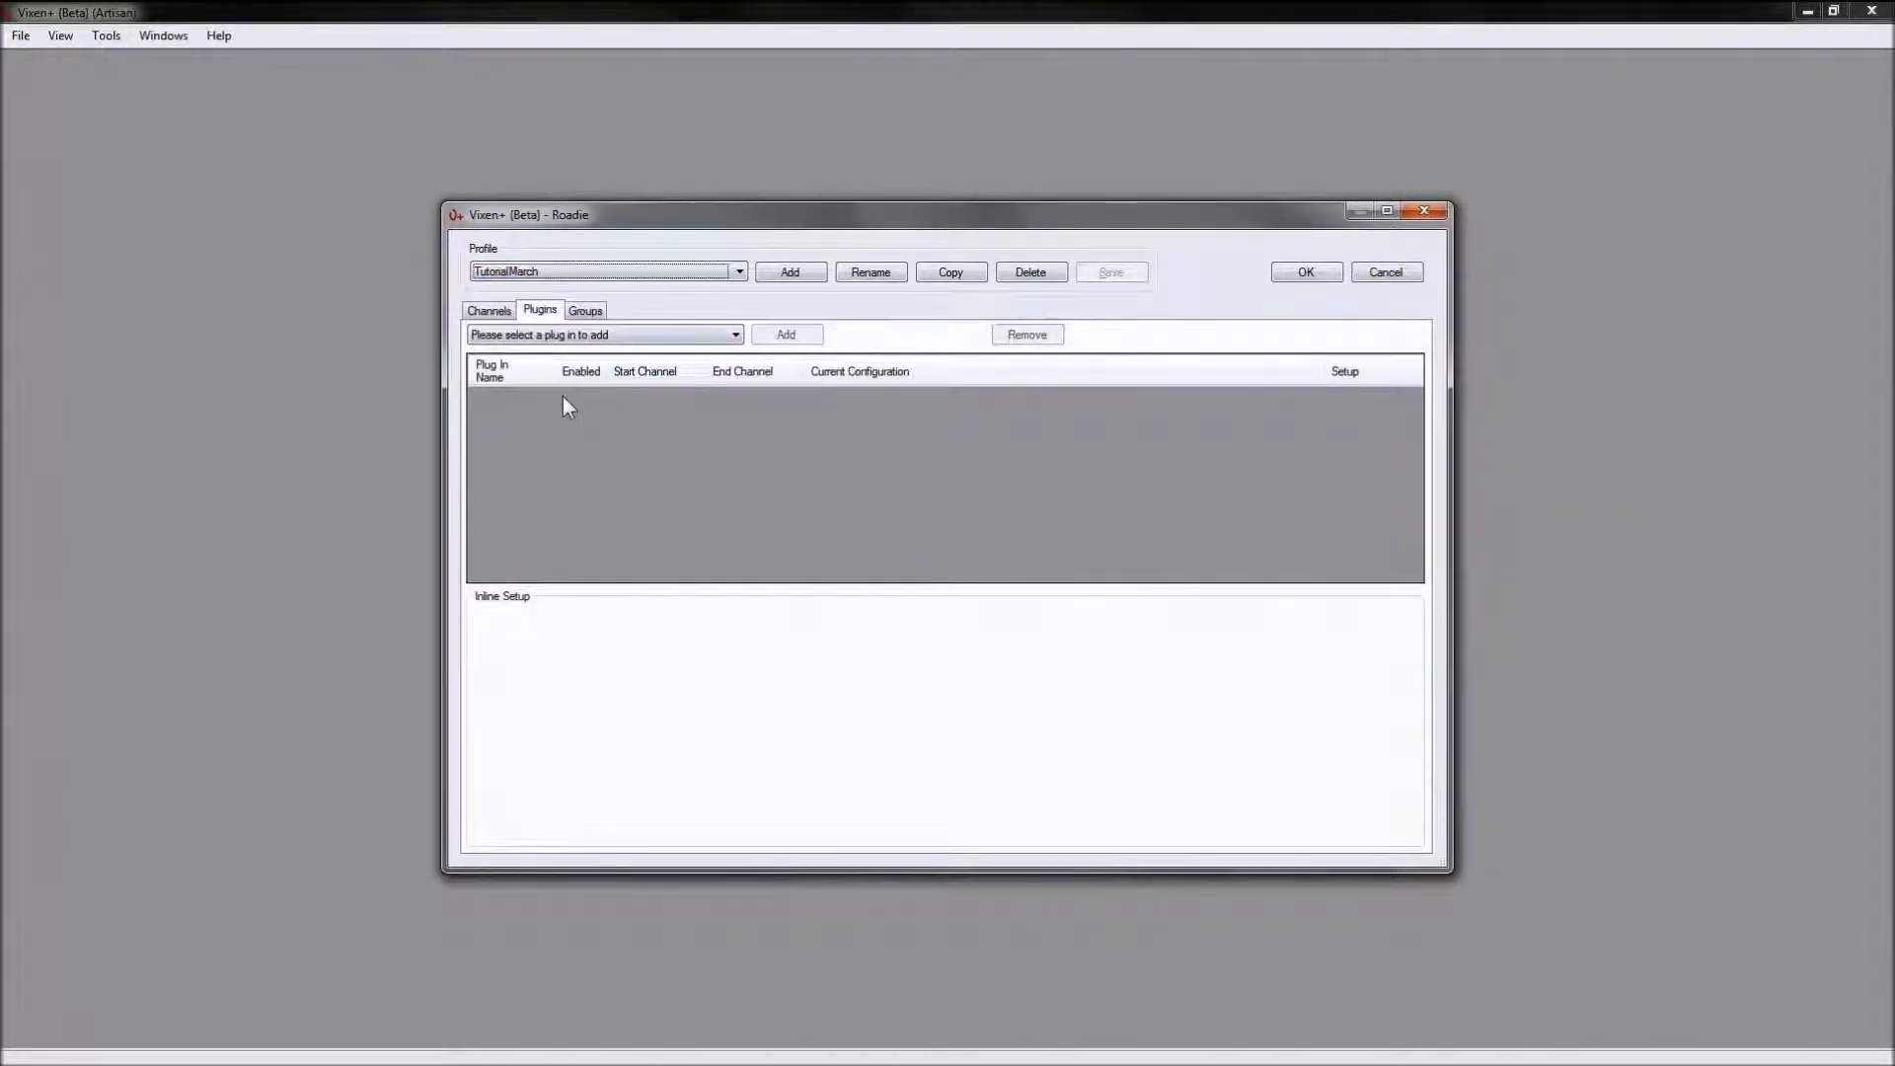
{"action": "left_click", "coordinate": [494, 311]}
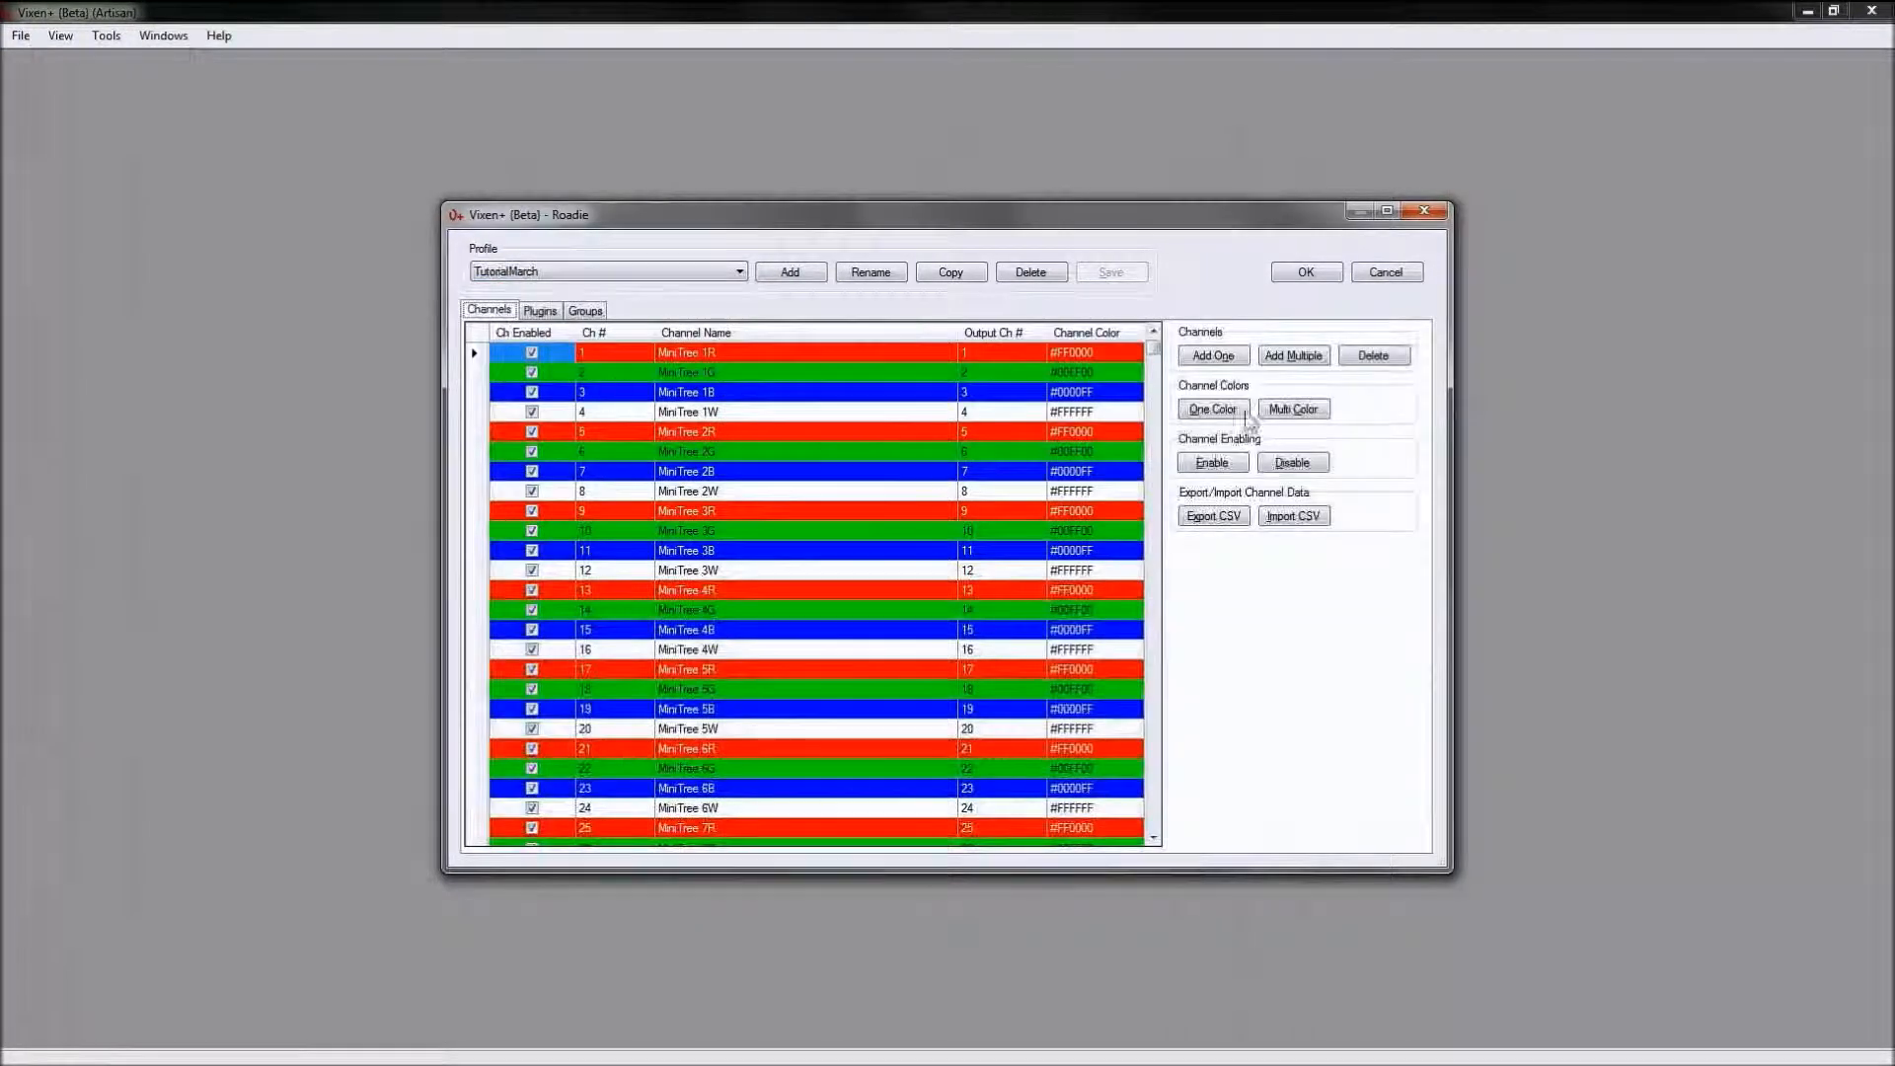
{"action": "left_click_drag", "start_coordinate": [1153, 357], "coordinate": [1199, 339]}
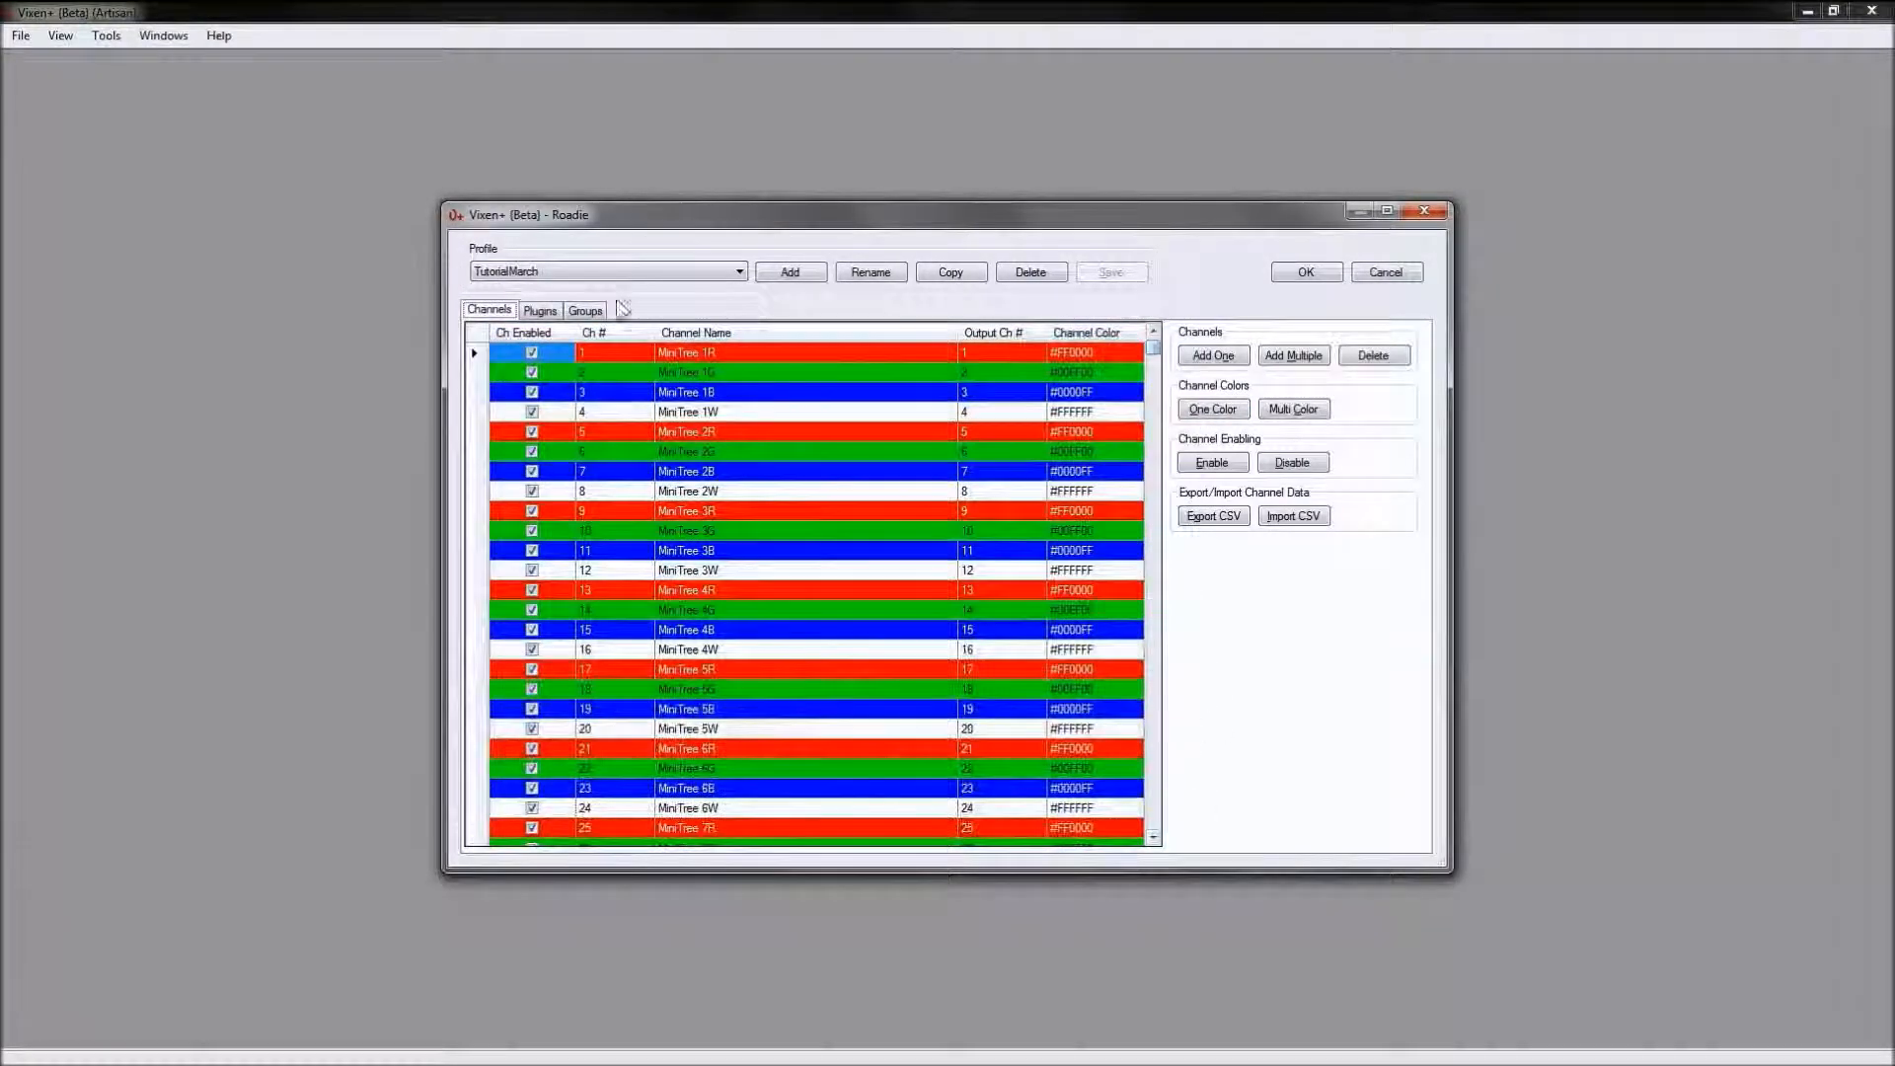
Step: Add the Generic serial plug-in to the TutorialMarch profile and show its inline setup
{"action": "left_click", "coordinate": [541, 311]}
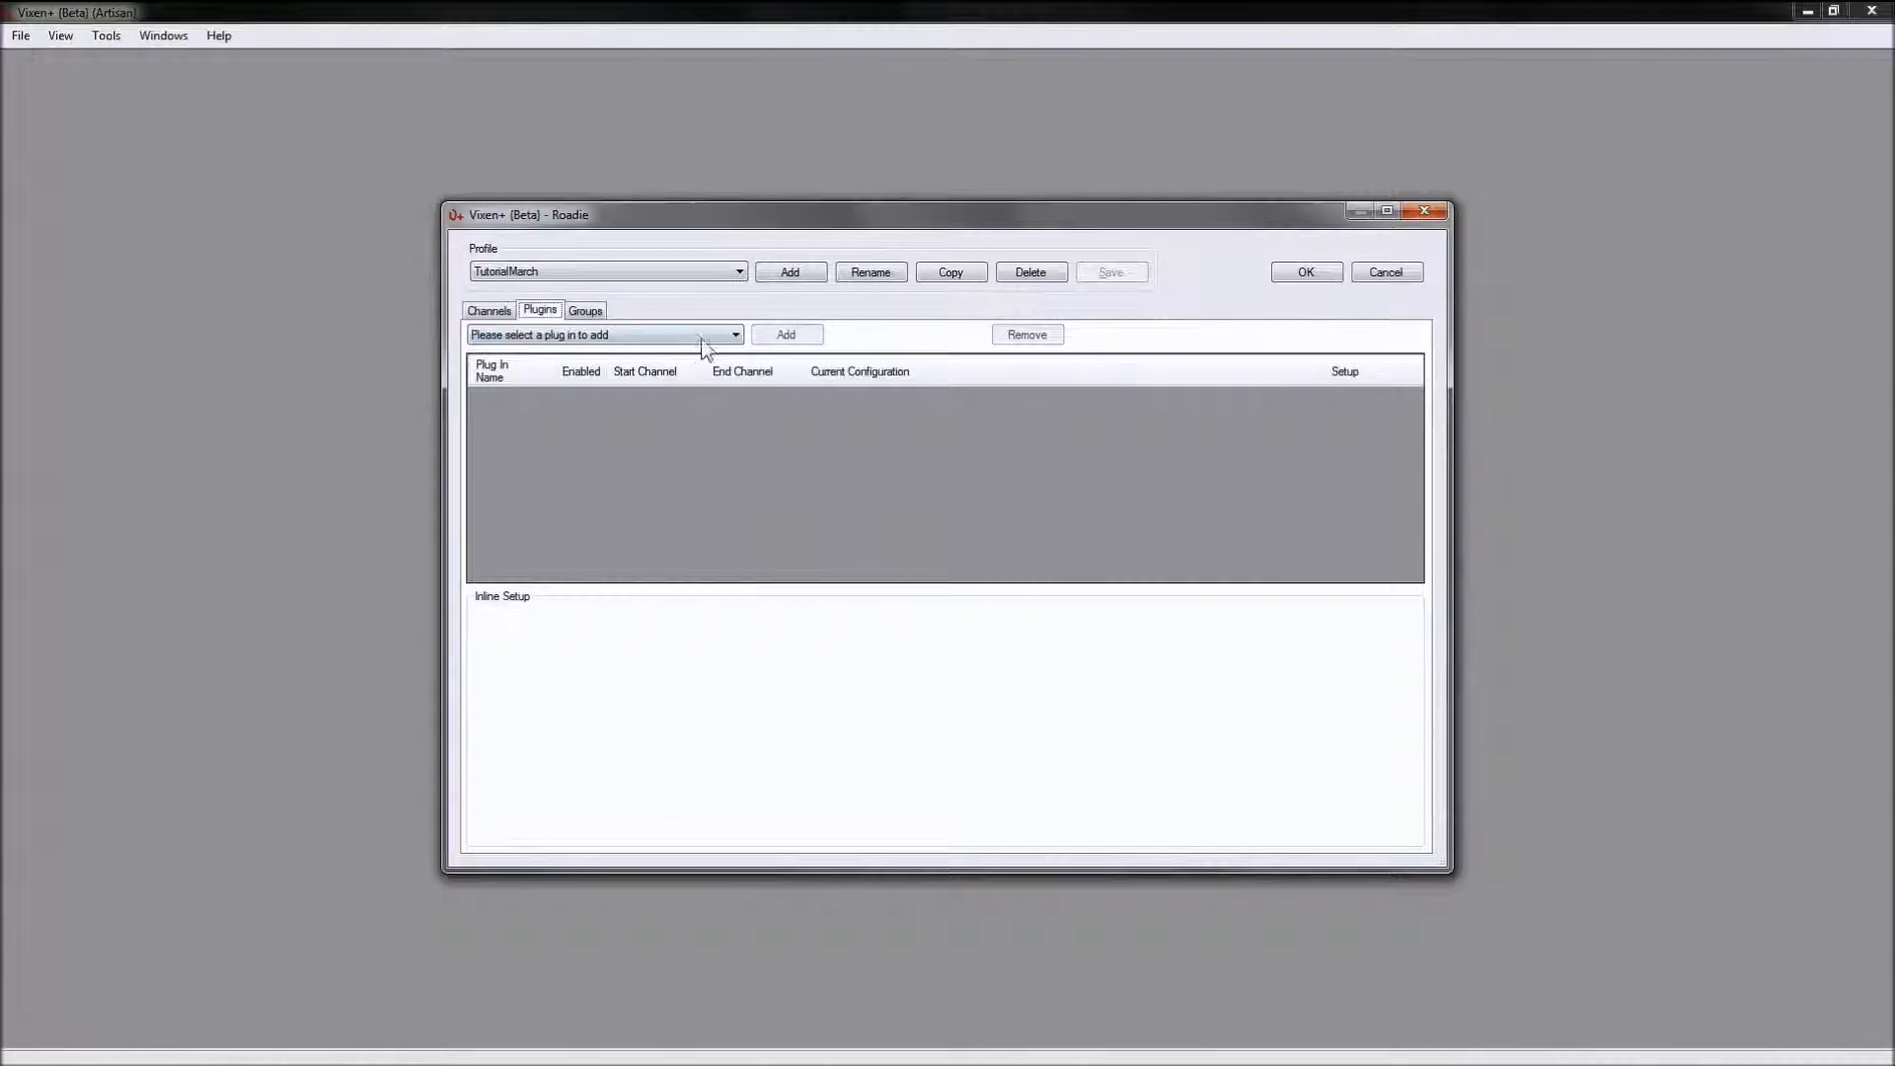
{"action": "left_click", "coordinate": [736, 337]}
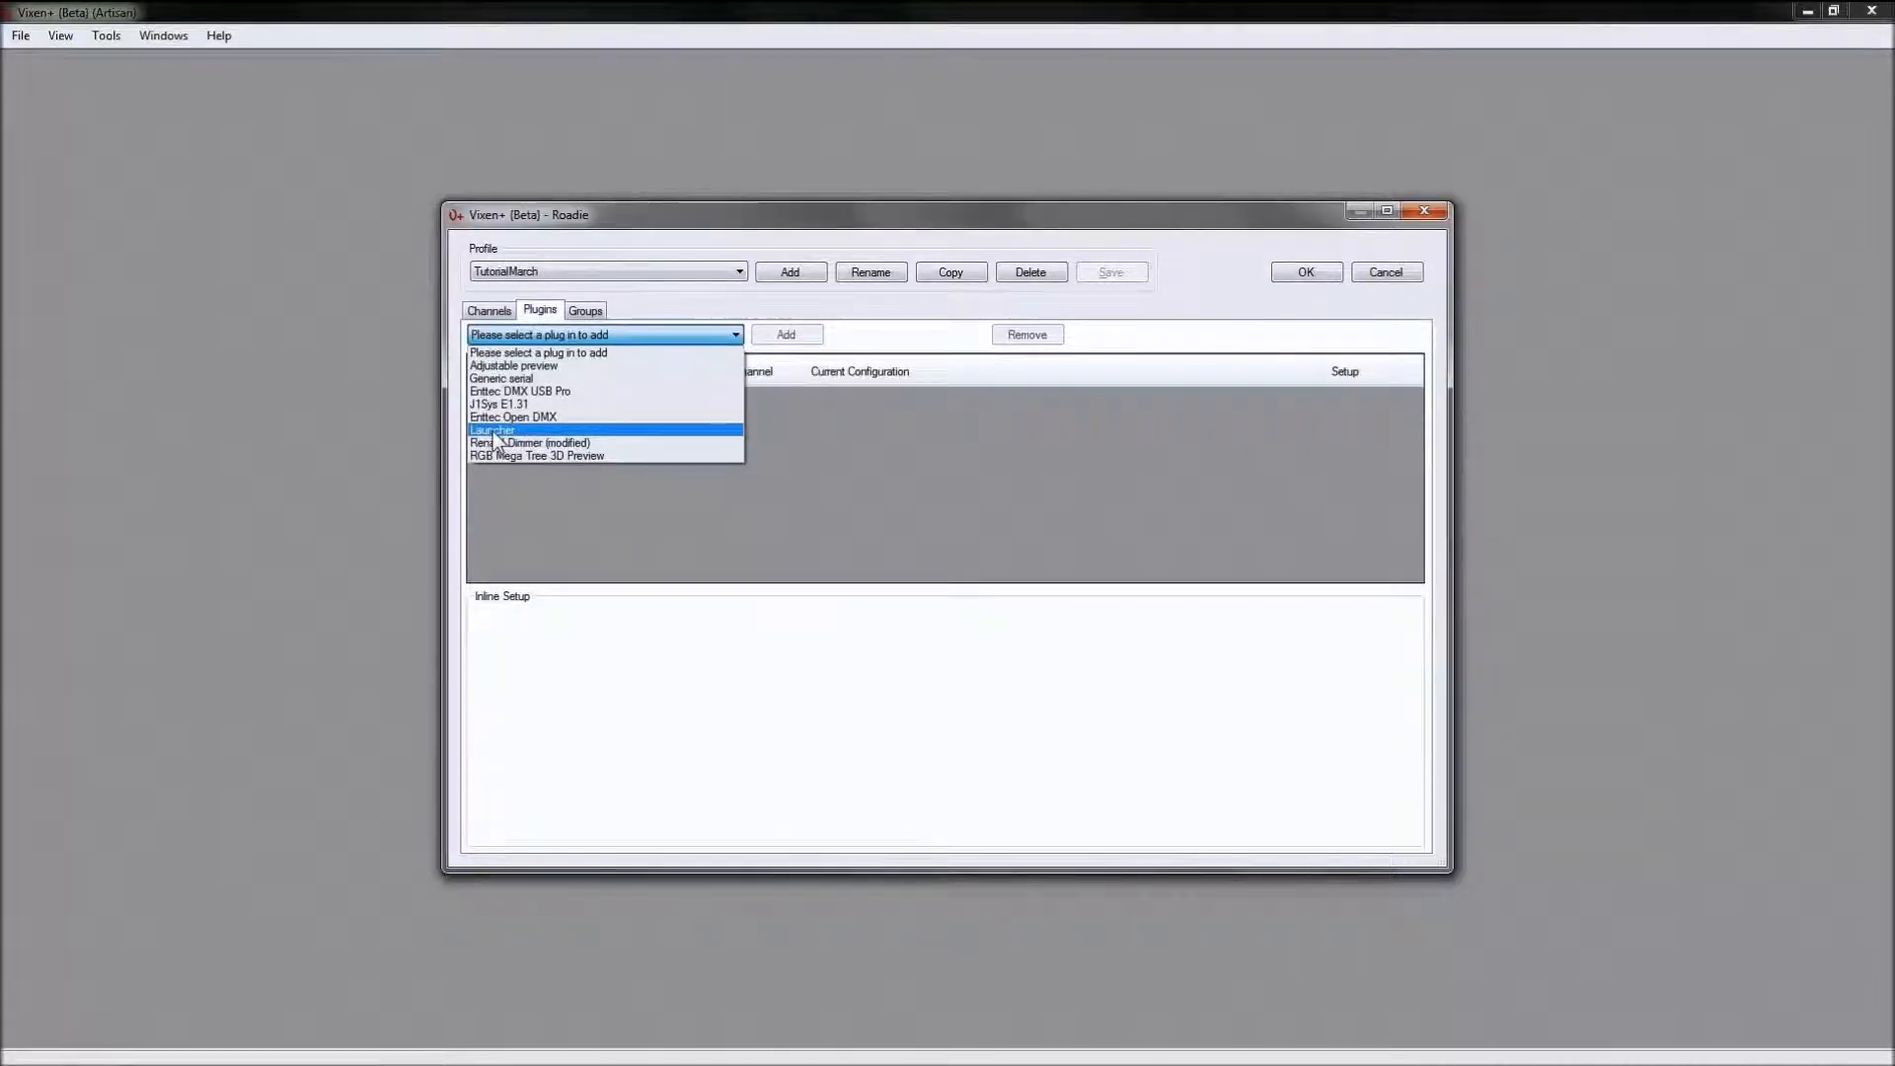
{"action": "left_click", "coordinate": [509, 379]}
{"action": "left_click", "coordinate": [785, 334]}
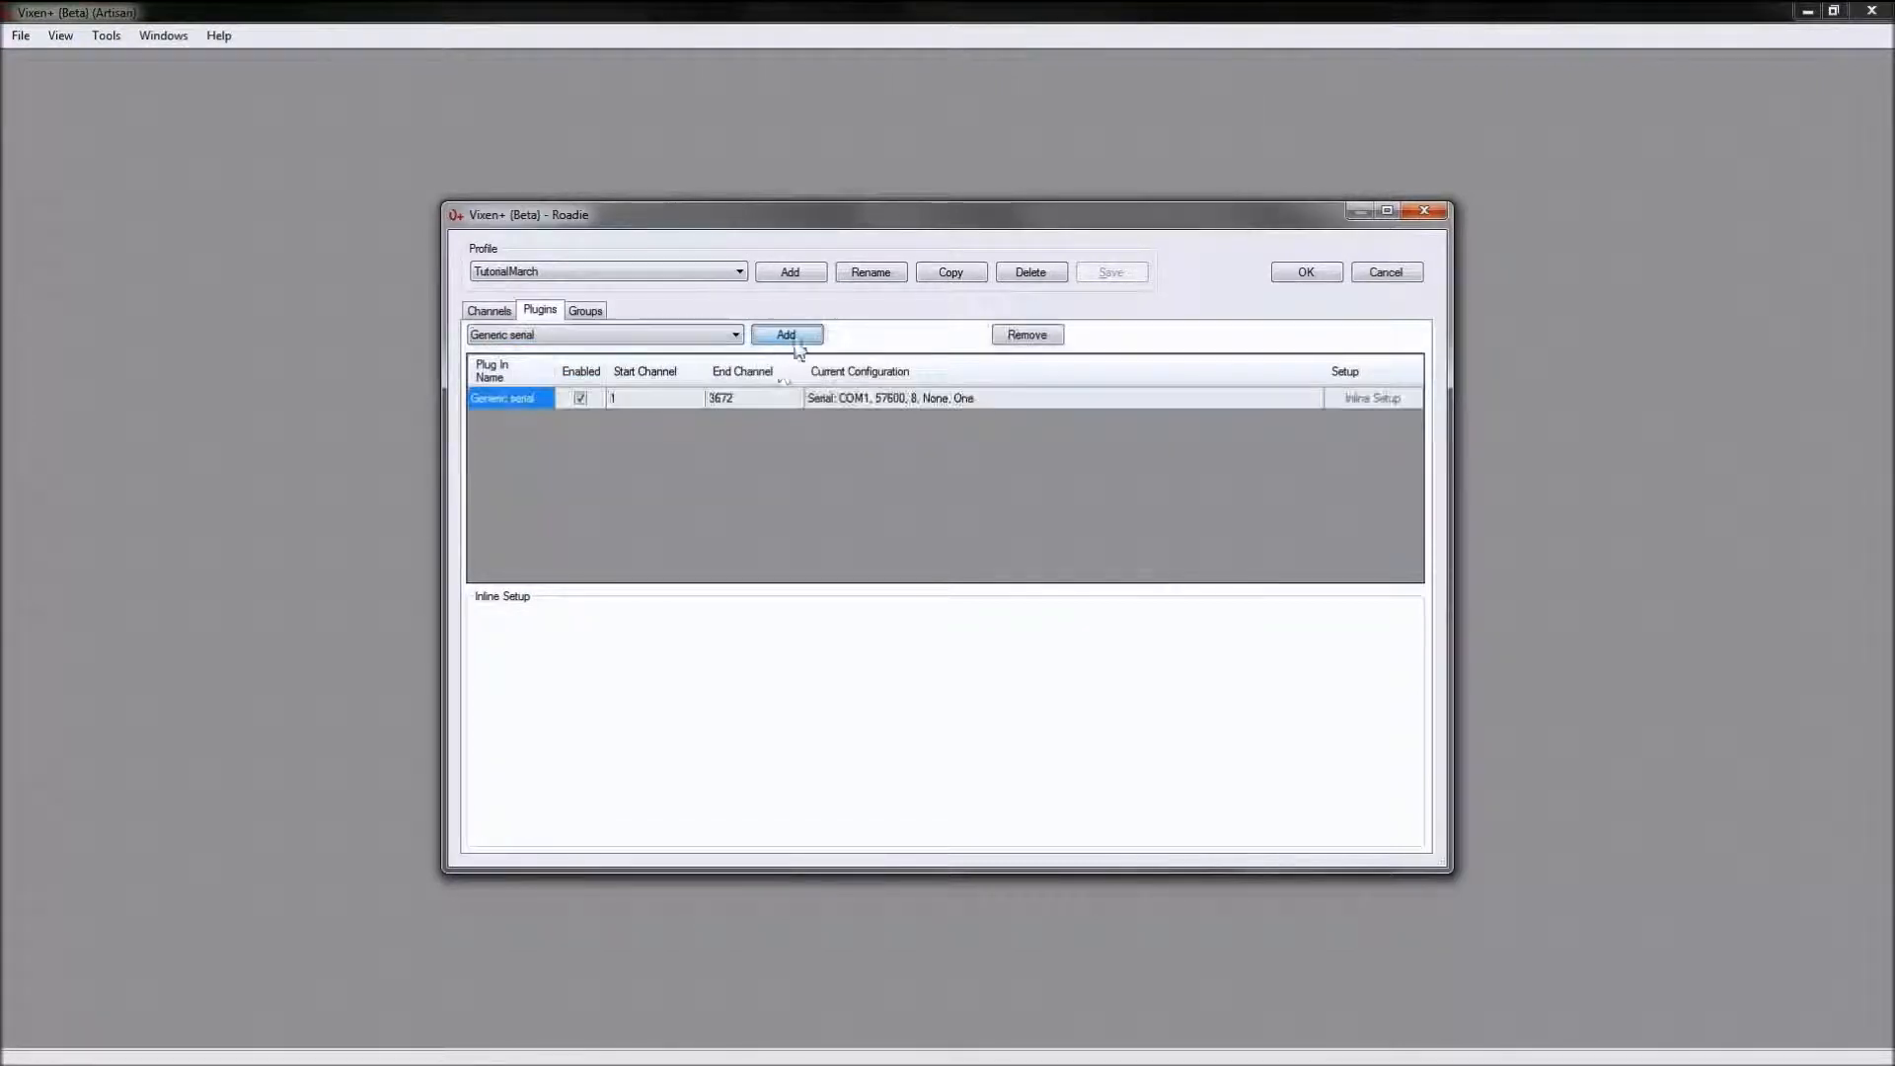
{"action": "left_click", "coordinate": [496, 398]}
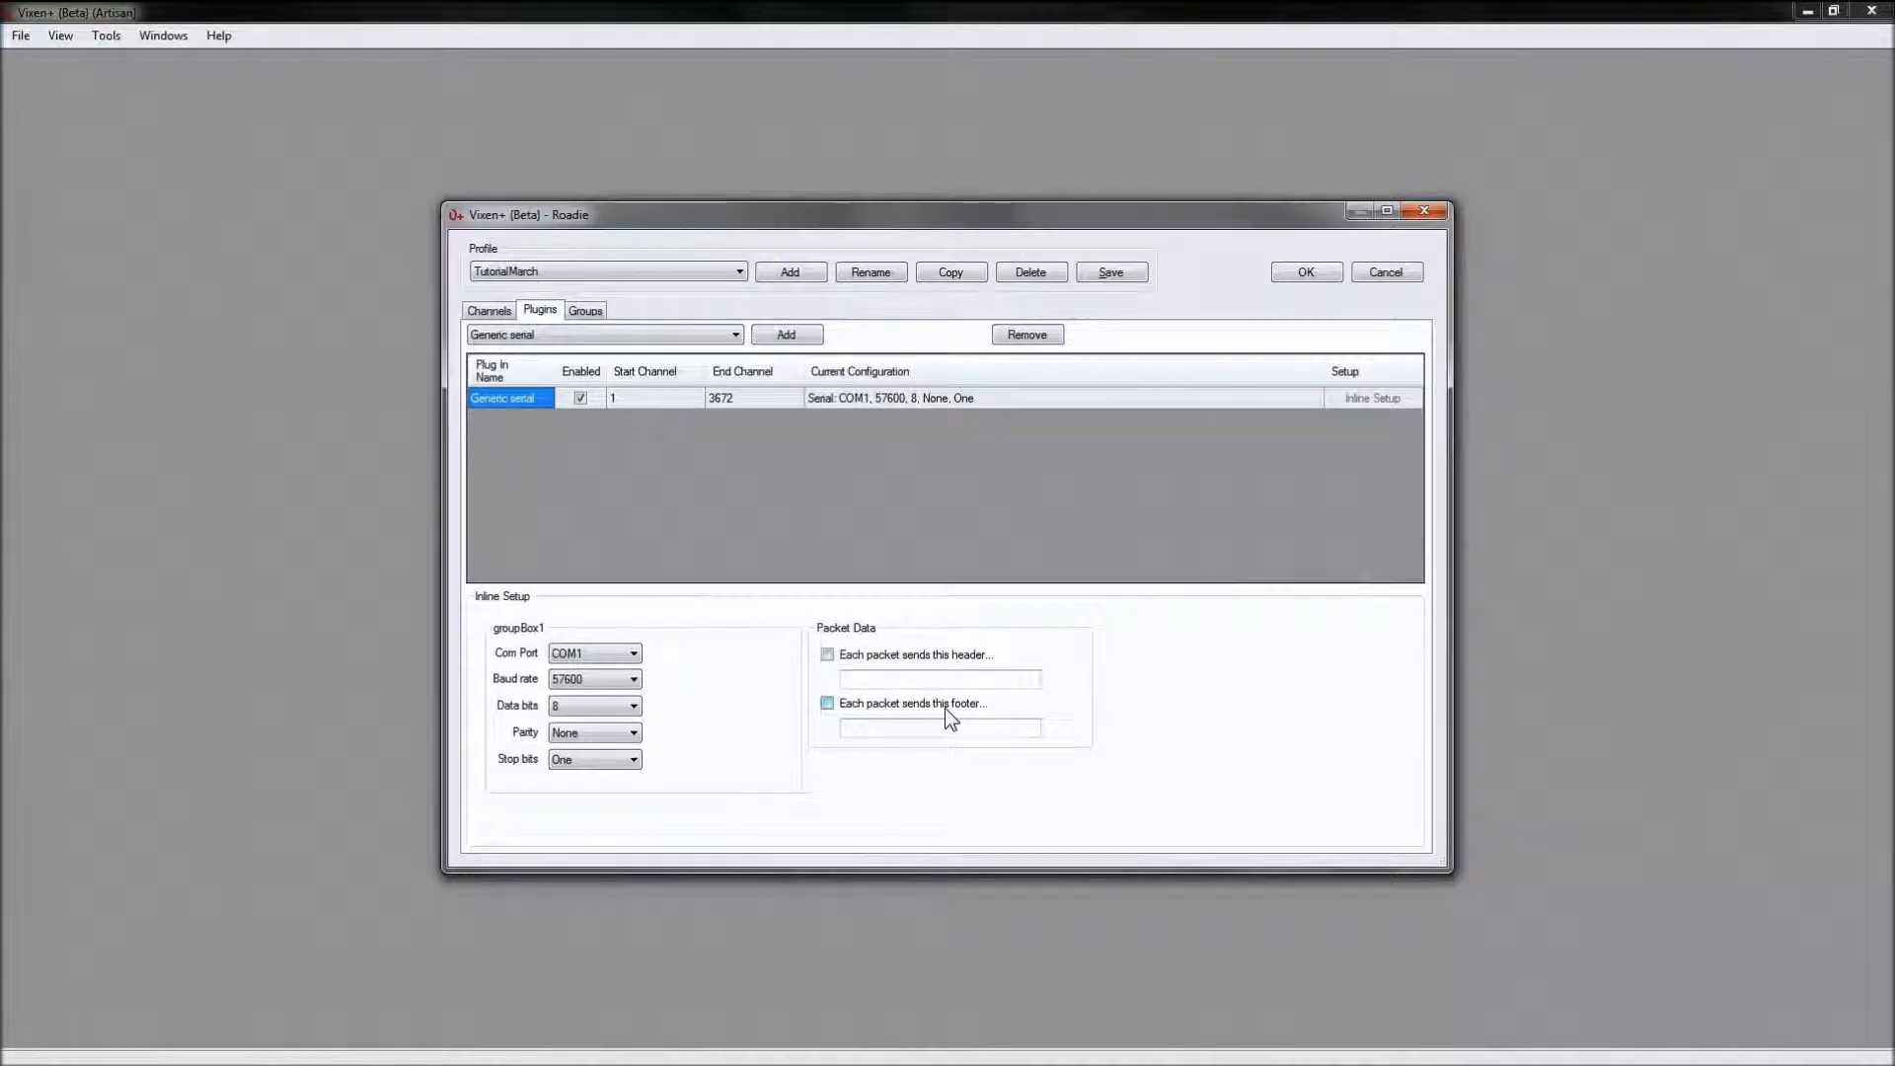
Step: Enable the Generic serial packet header and footer, with @@@ as the header and %%% as the footer
{"action": "left_click", "coordinate": [876, 680]}
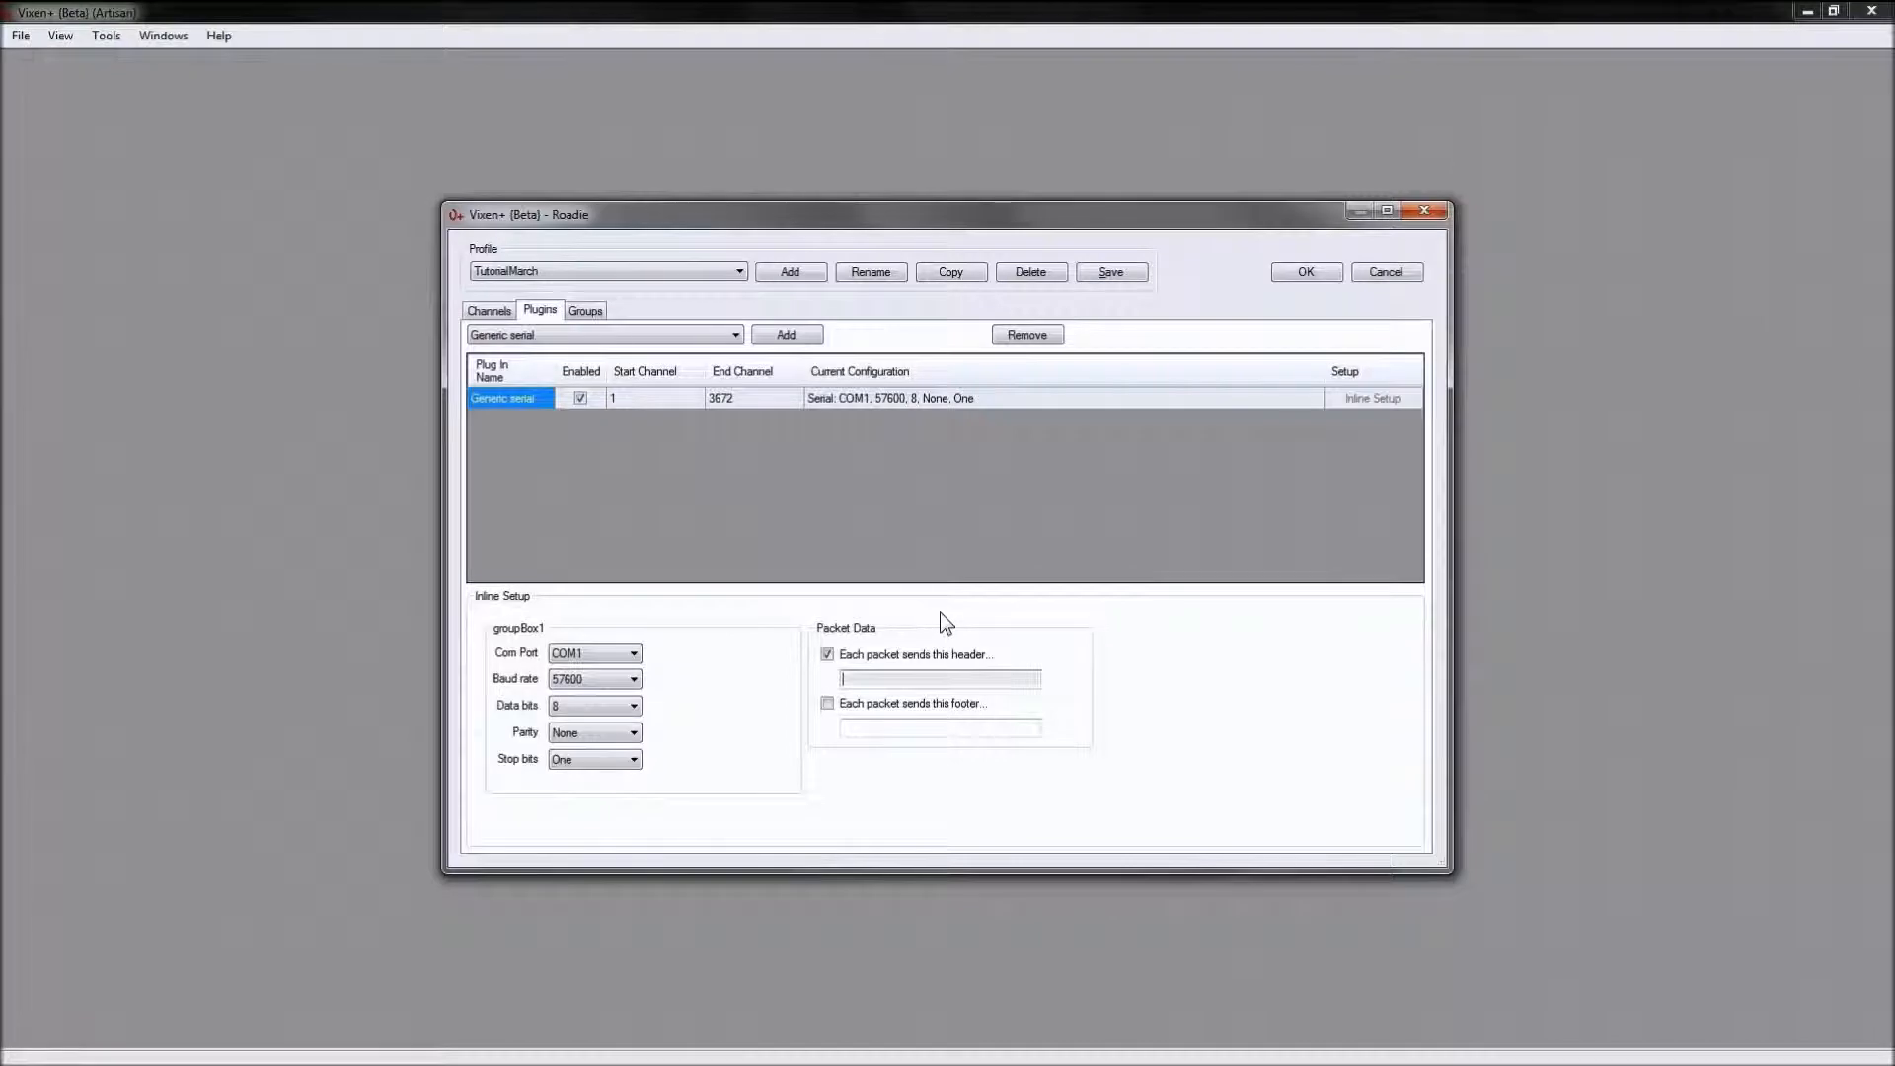
{"action": "type", "text": "@@@"}
{"action": "left_click", "coordinate": [879, 728]}
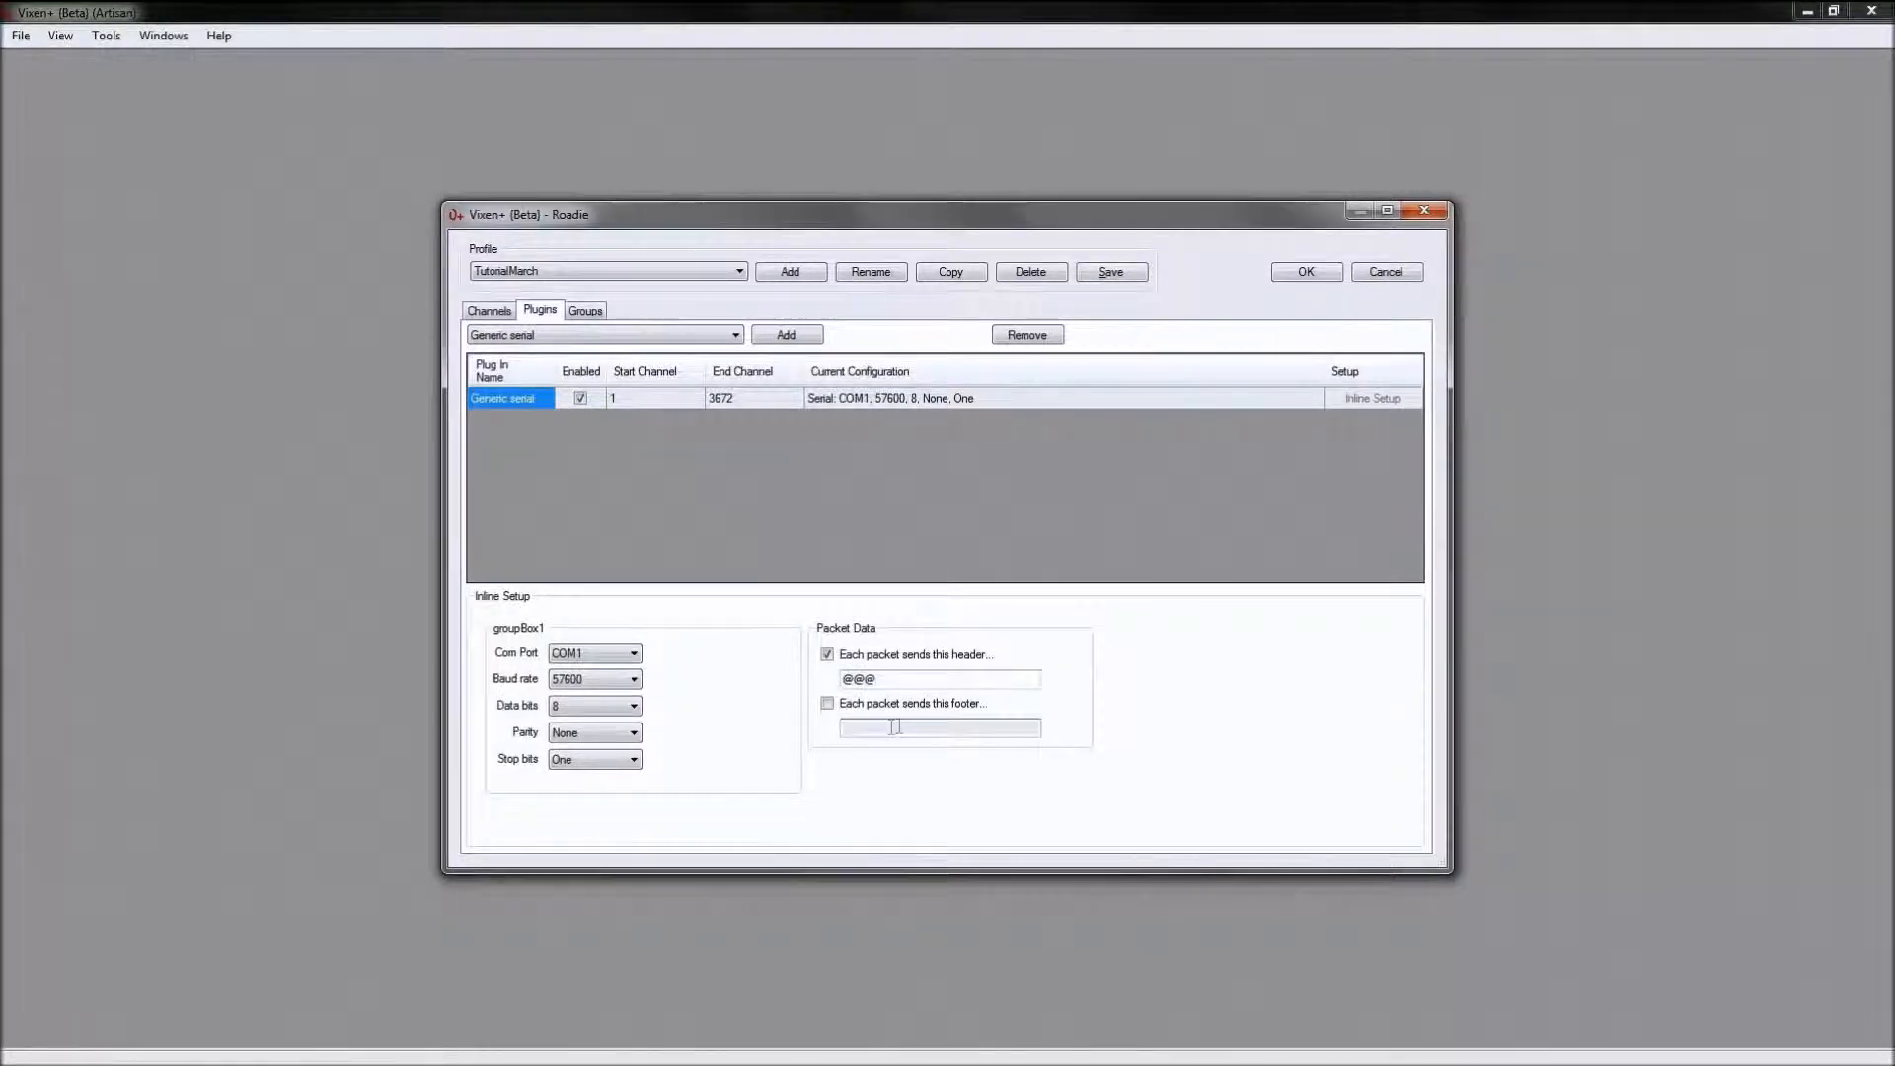
{"action": "type", "text": "%%%"}
{"action": "left_click", "coordinate": [827, 703]}
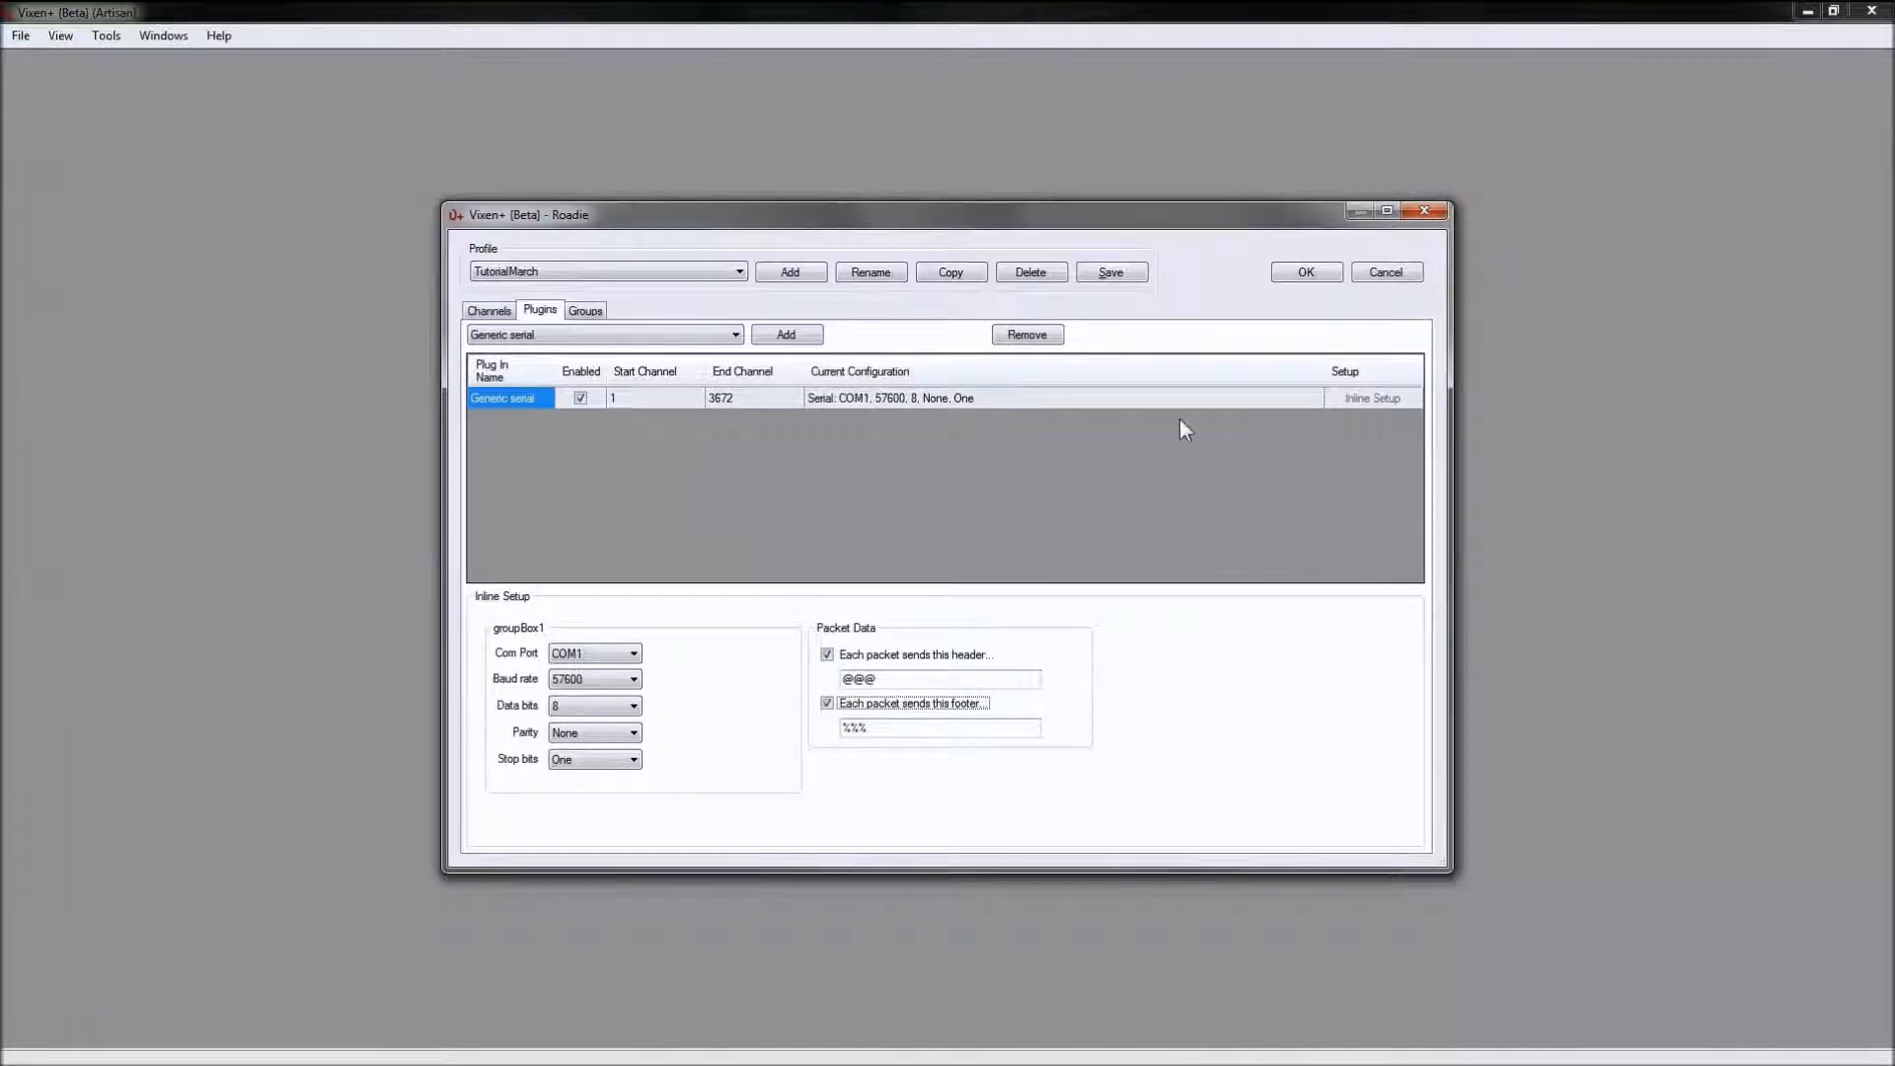
Step: Add the Launcher plug-in to the TutorialMarch profile and show its inline setup
{"action": "left_click", "coordinate": [736, 335]}
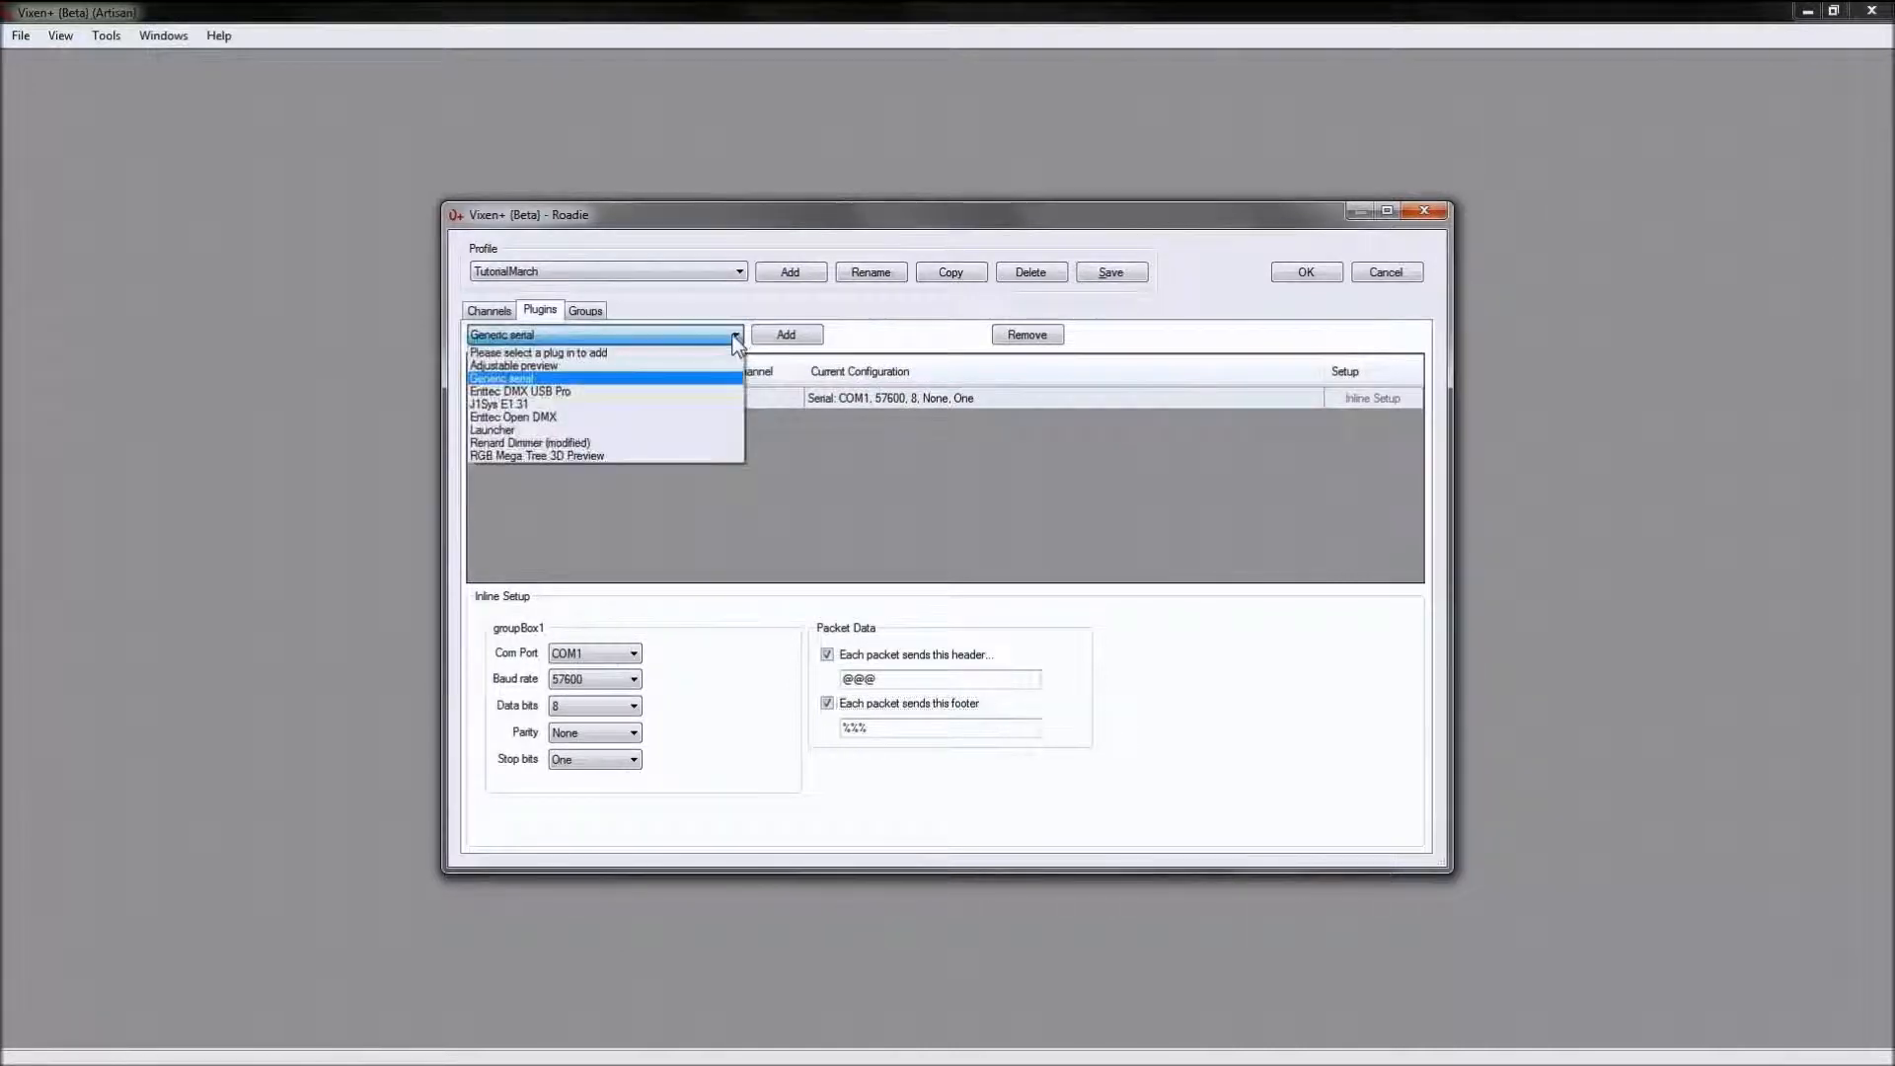
{"action": "left_click", "coordinate": [524, 430]}
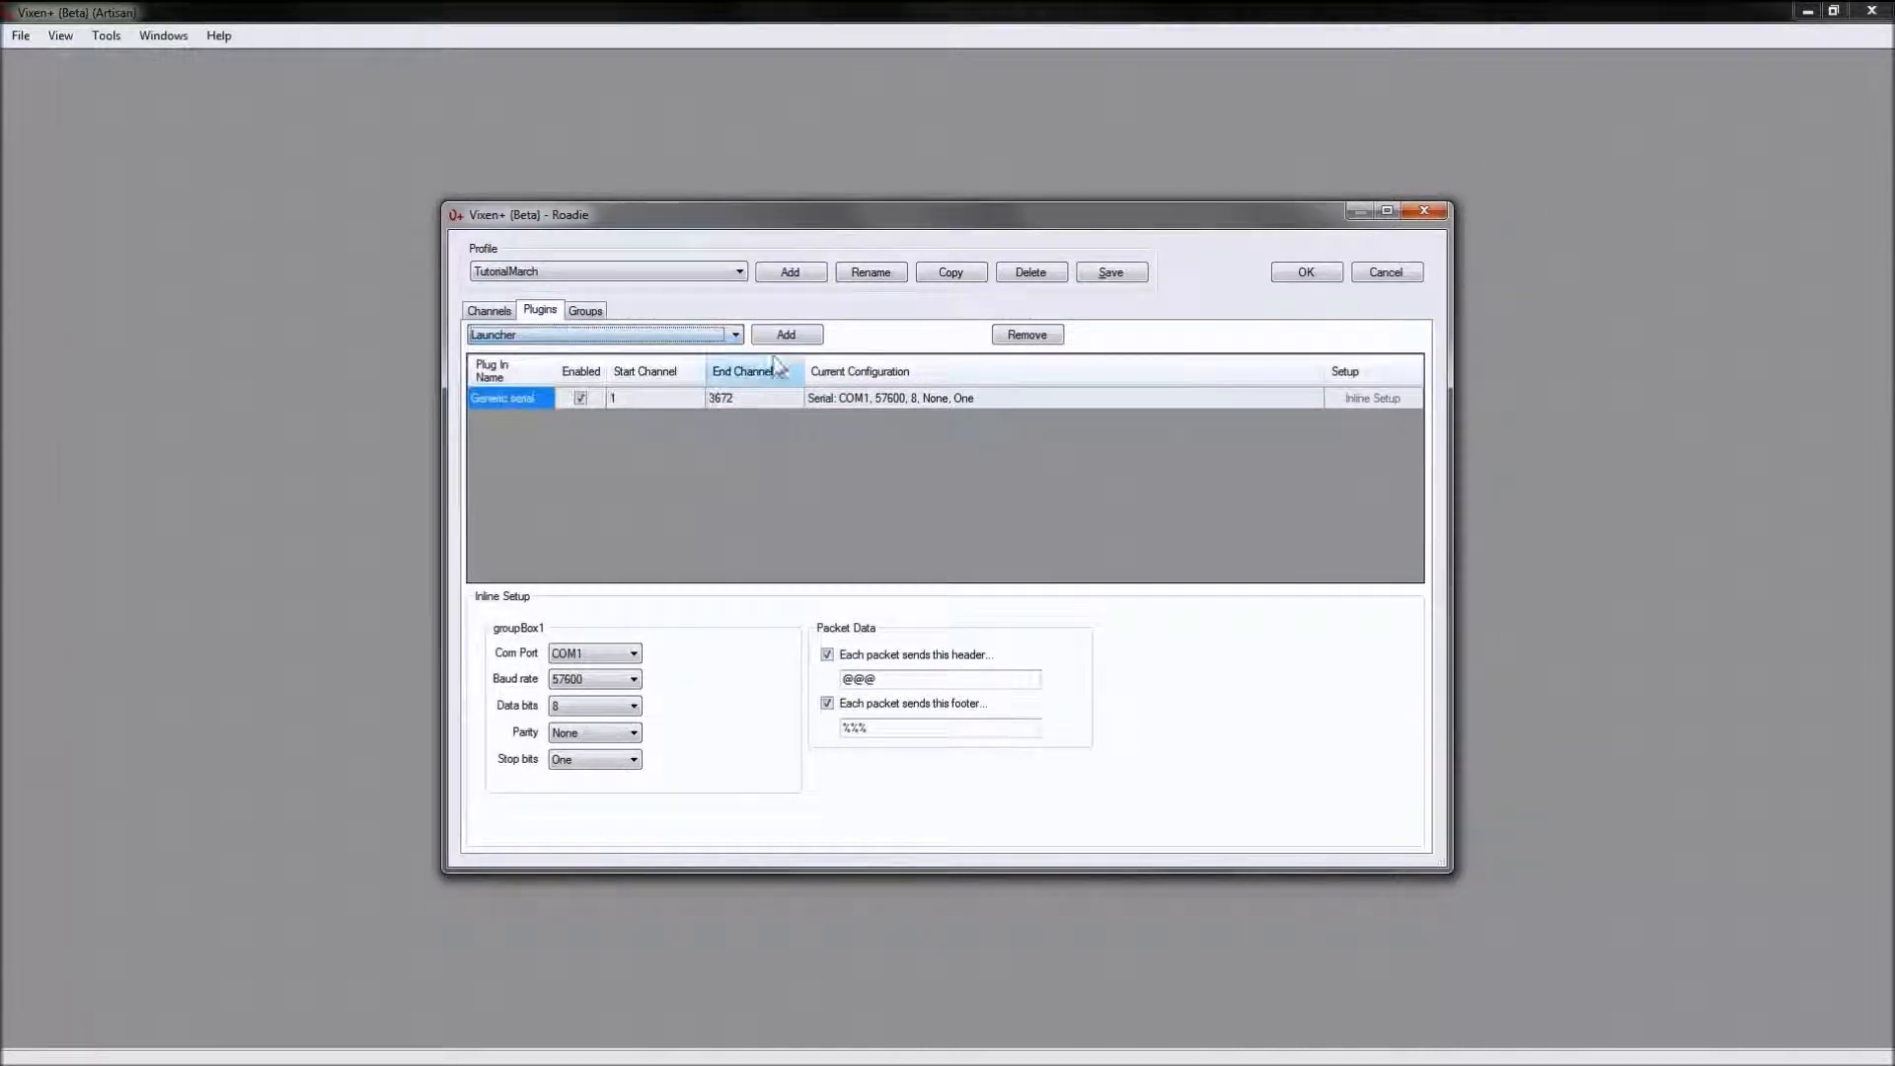
{"action": "left_click", "coordinate": [785, 336]}
{"action": "left_click", "coordinate": [507, 418]}
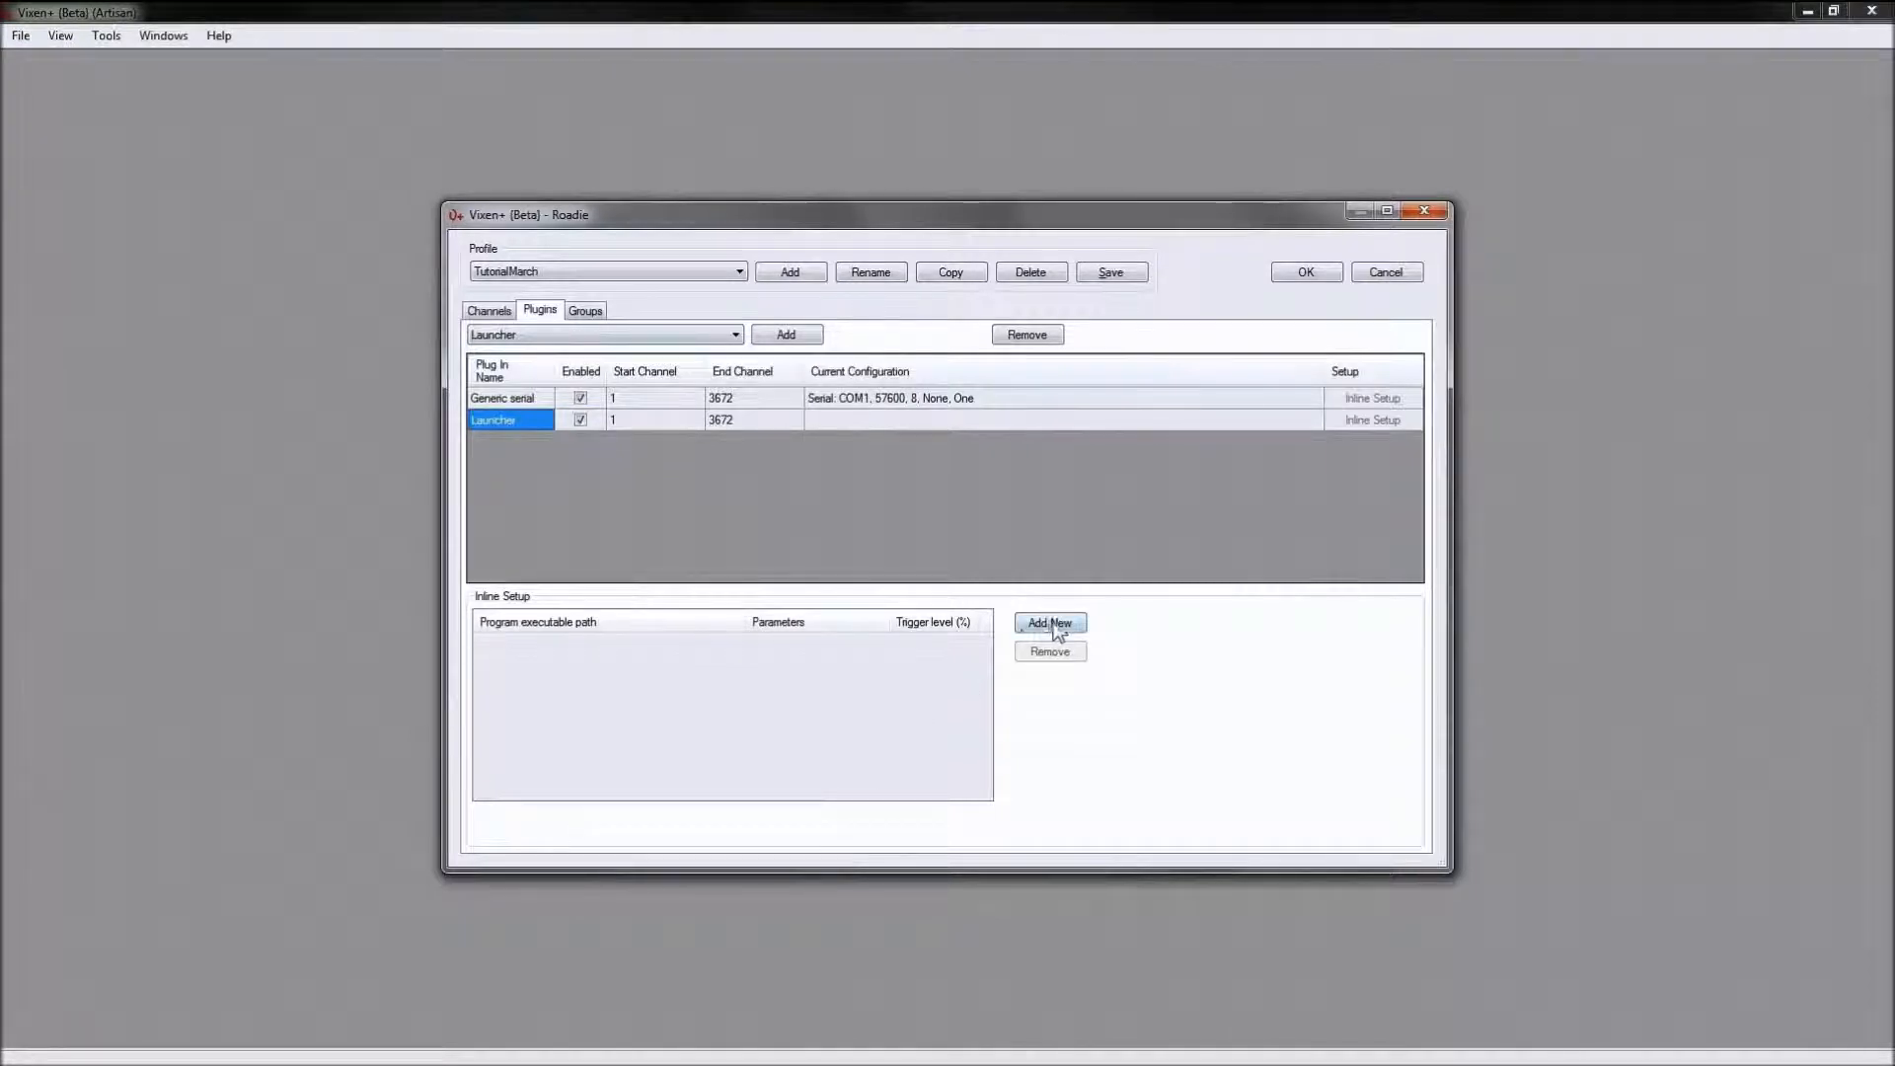
Step: Set the Launcher plug-in's end channel to 1
{"action": "left_click", "coordinate": [740, 431]}
{"action": "left_click", "coordinate": [743, 422]}
{"action": "type", "text": "1"}
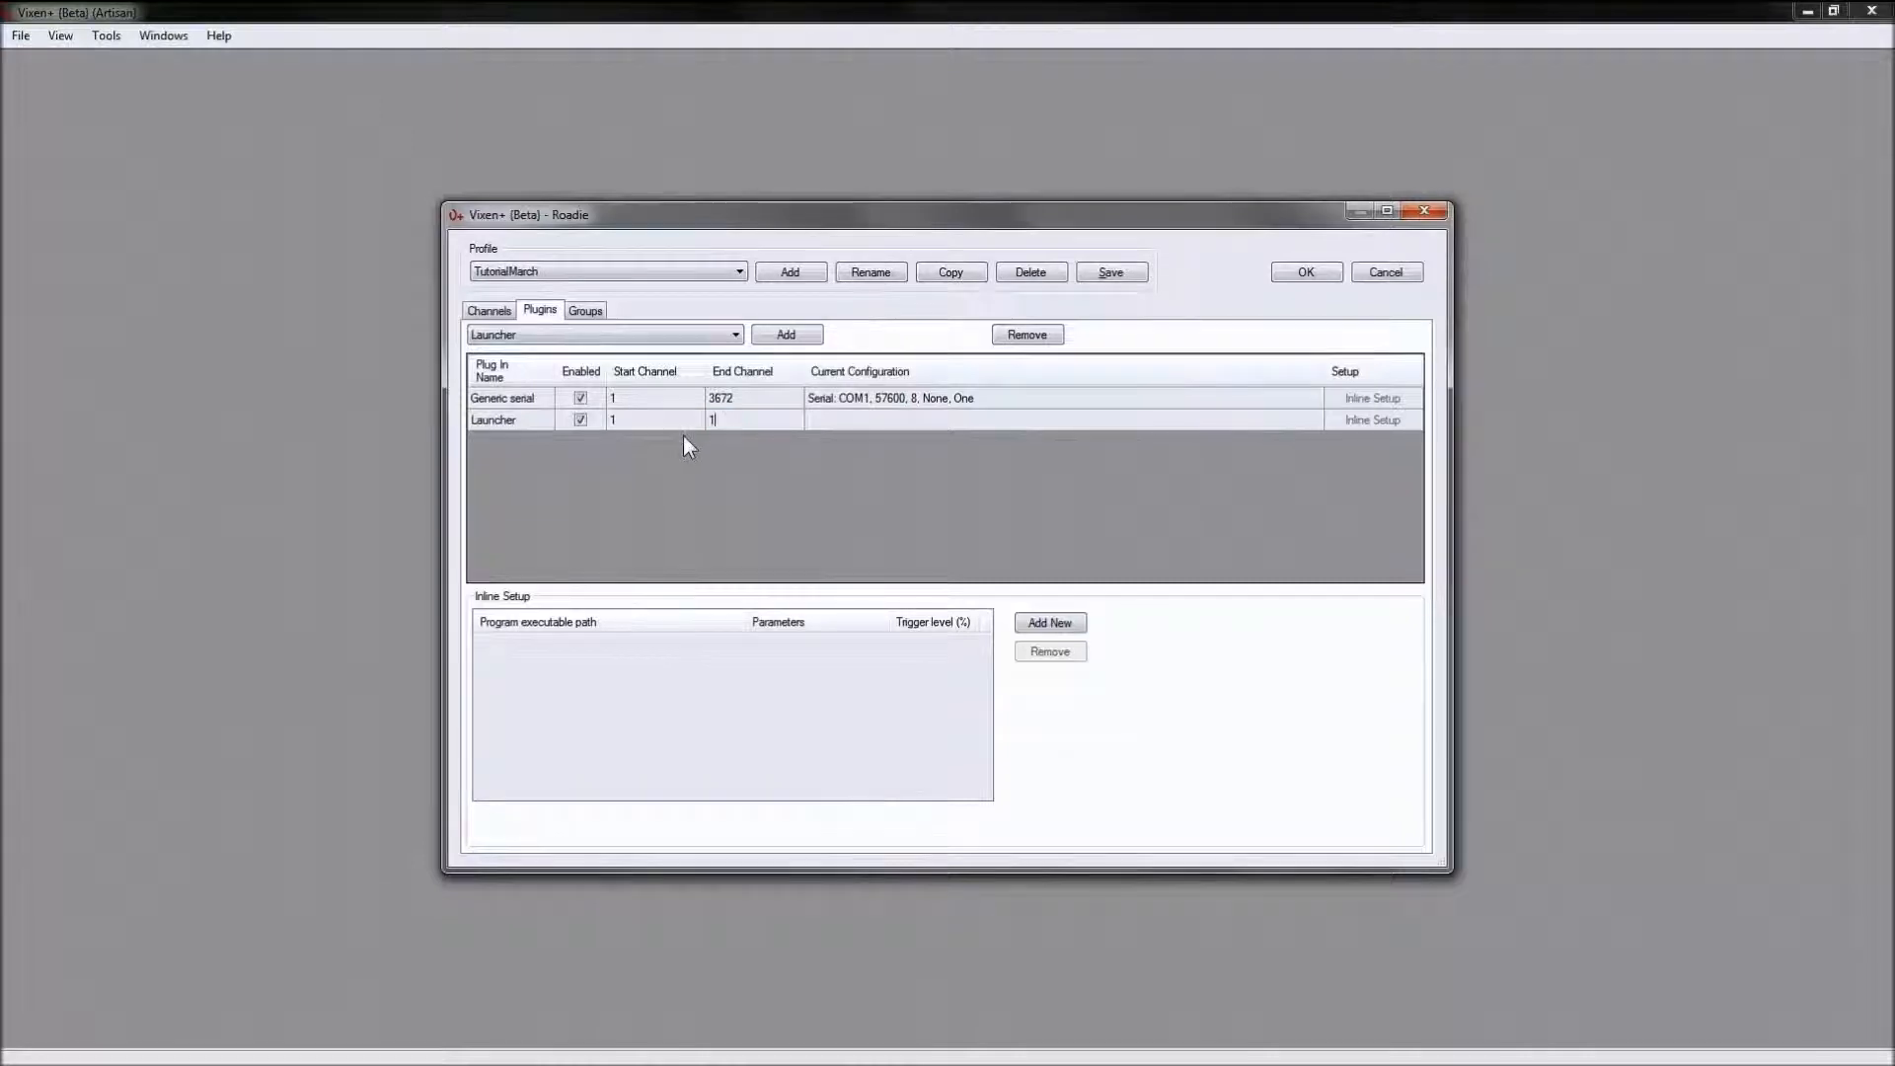
{"action": "key", "text": "Return"}
{"action": "left_click", "coordinate": [534, 426]}
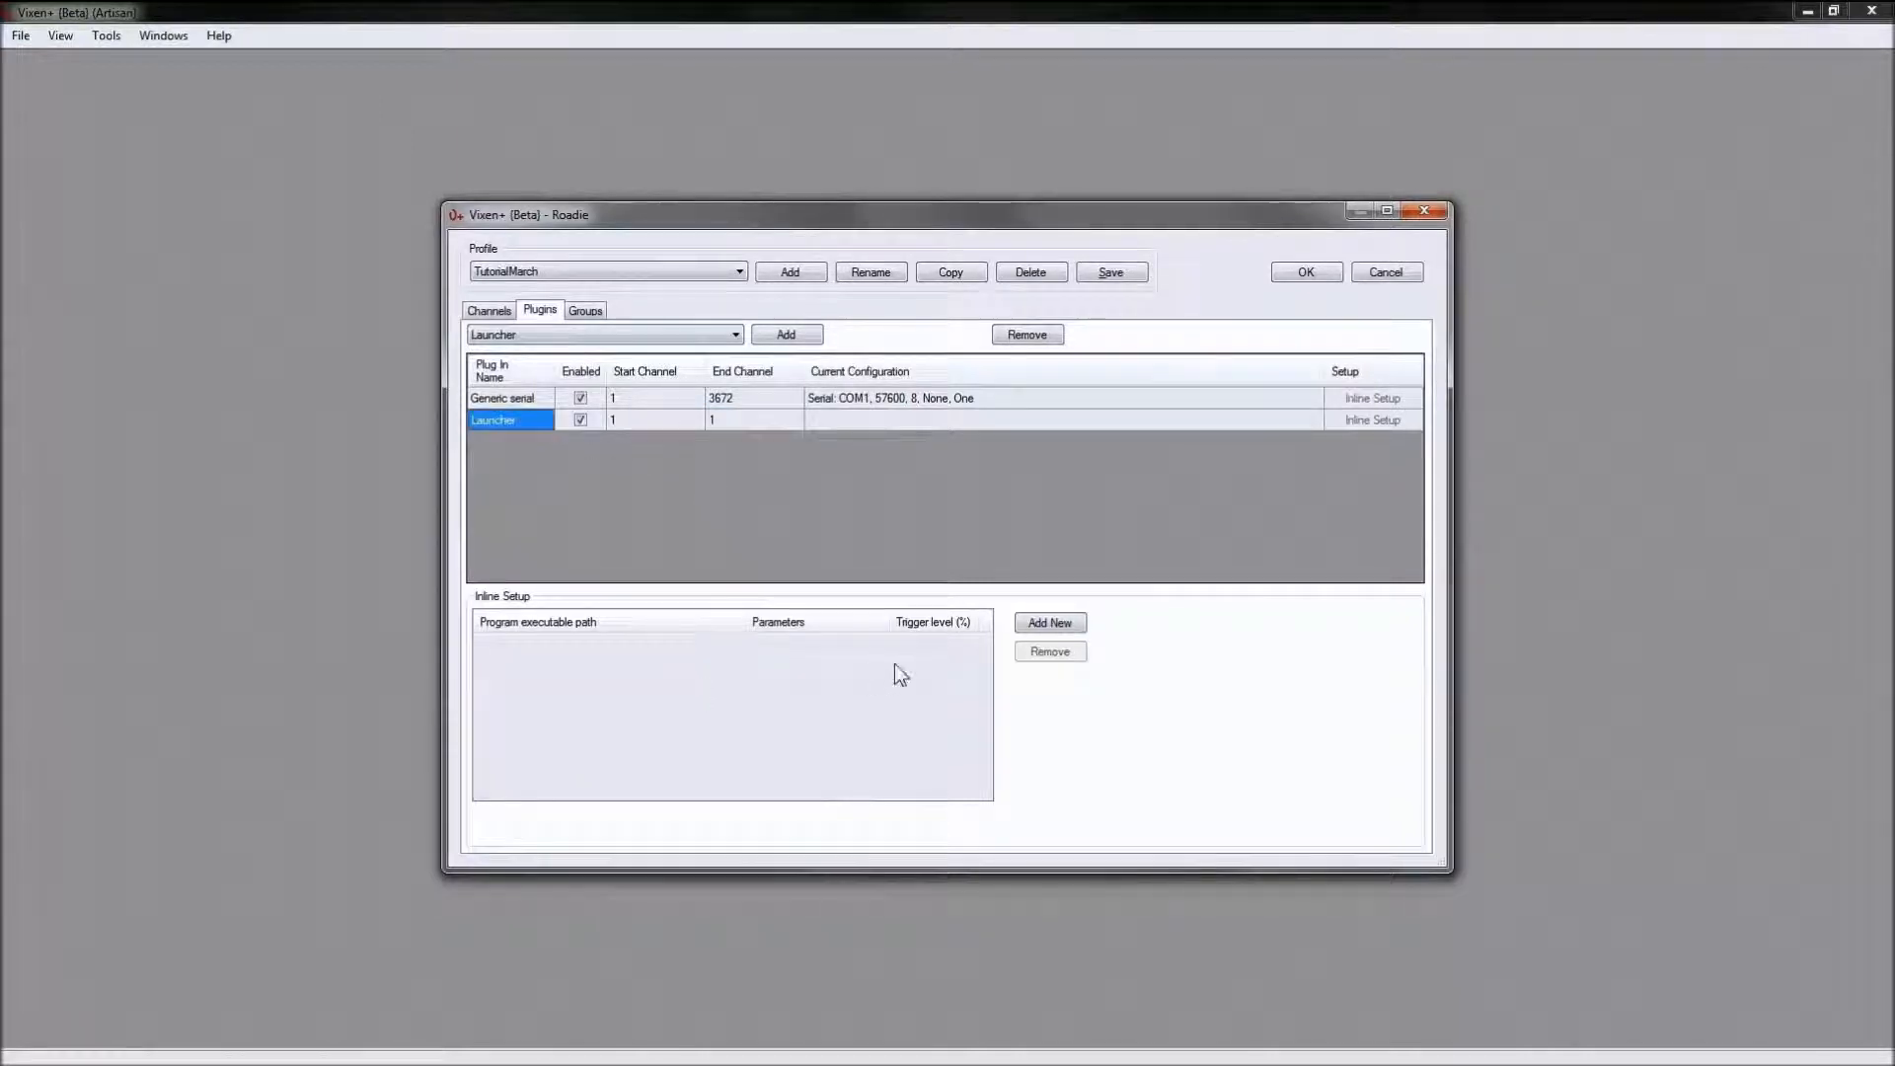
Step: Add VixenPlus.exe from the vplus build folder as a program for the Launcher plug-in to start
{"action": "left_click", "coordinate": [1052, 627]}
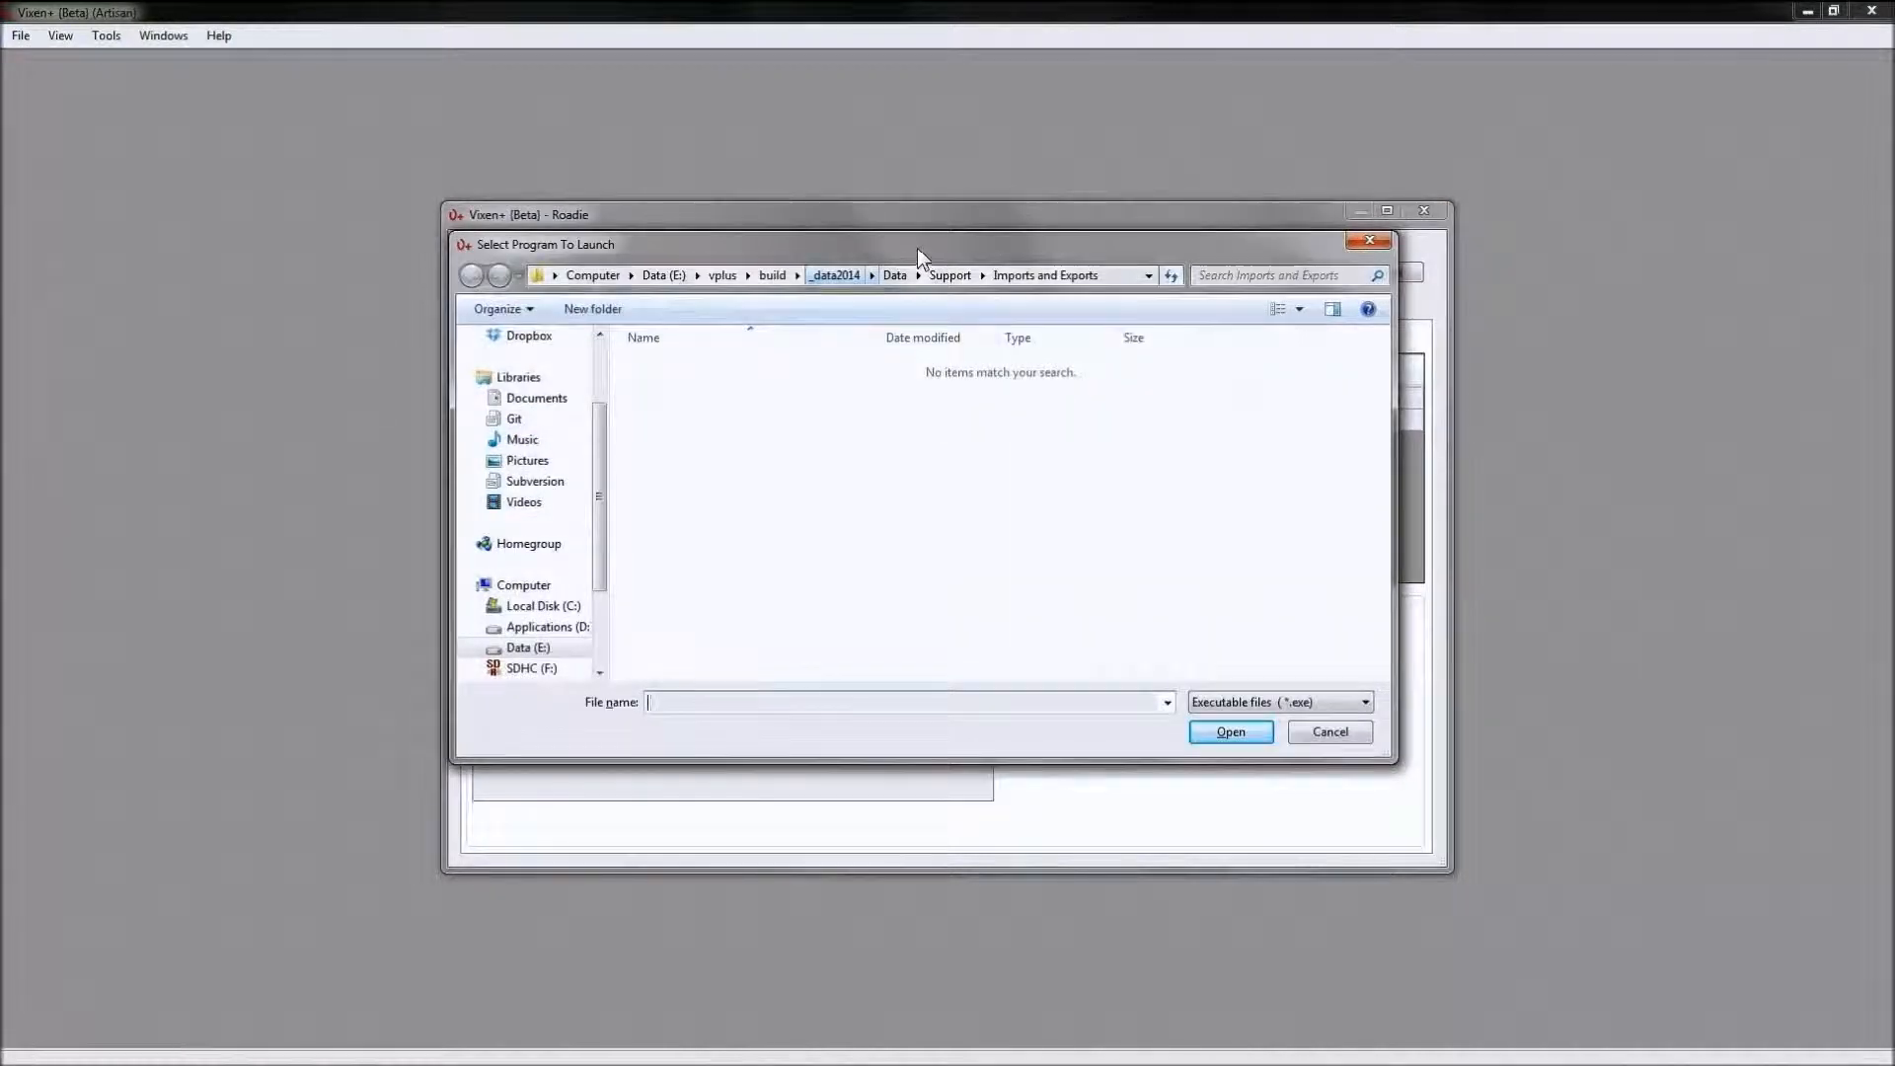
{"action": "left_click_drag", "start_coordinate": [916, 246], "coordinate": [806, 277]}
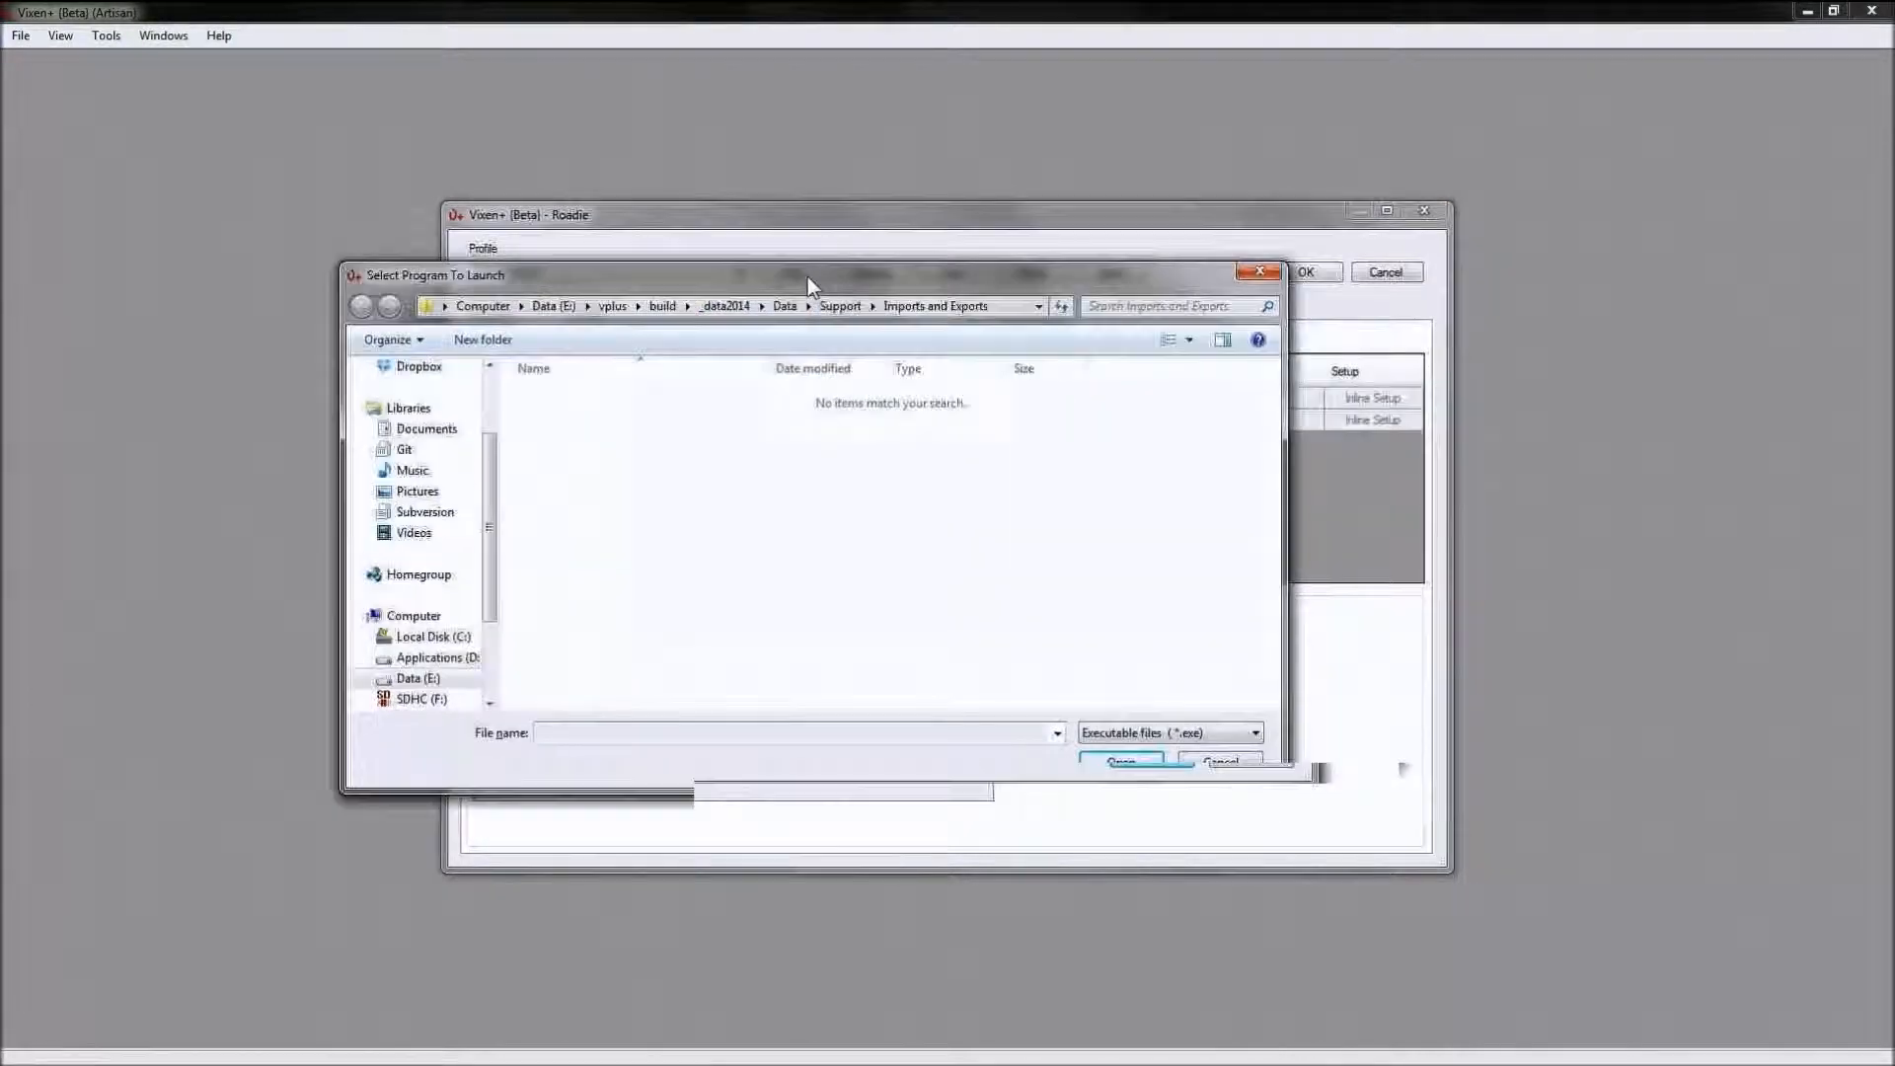
{"action": "left_click", "coordinate": [675, 306]}
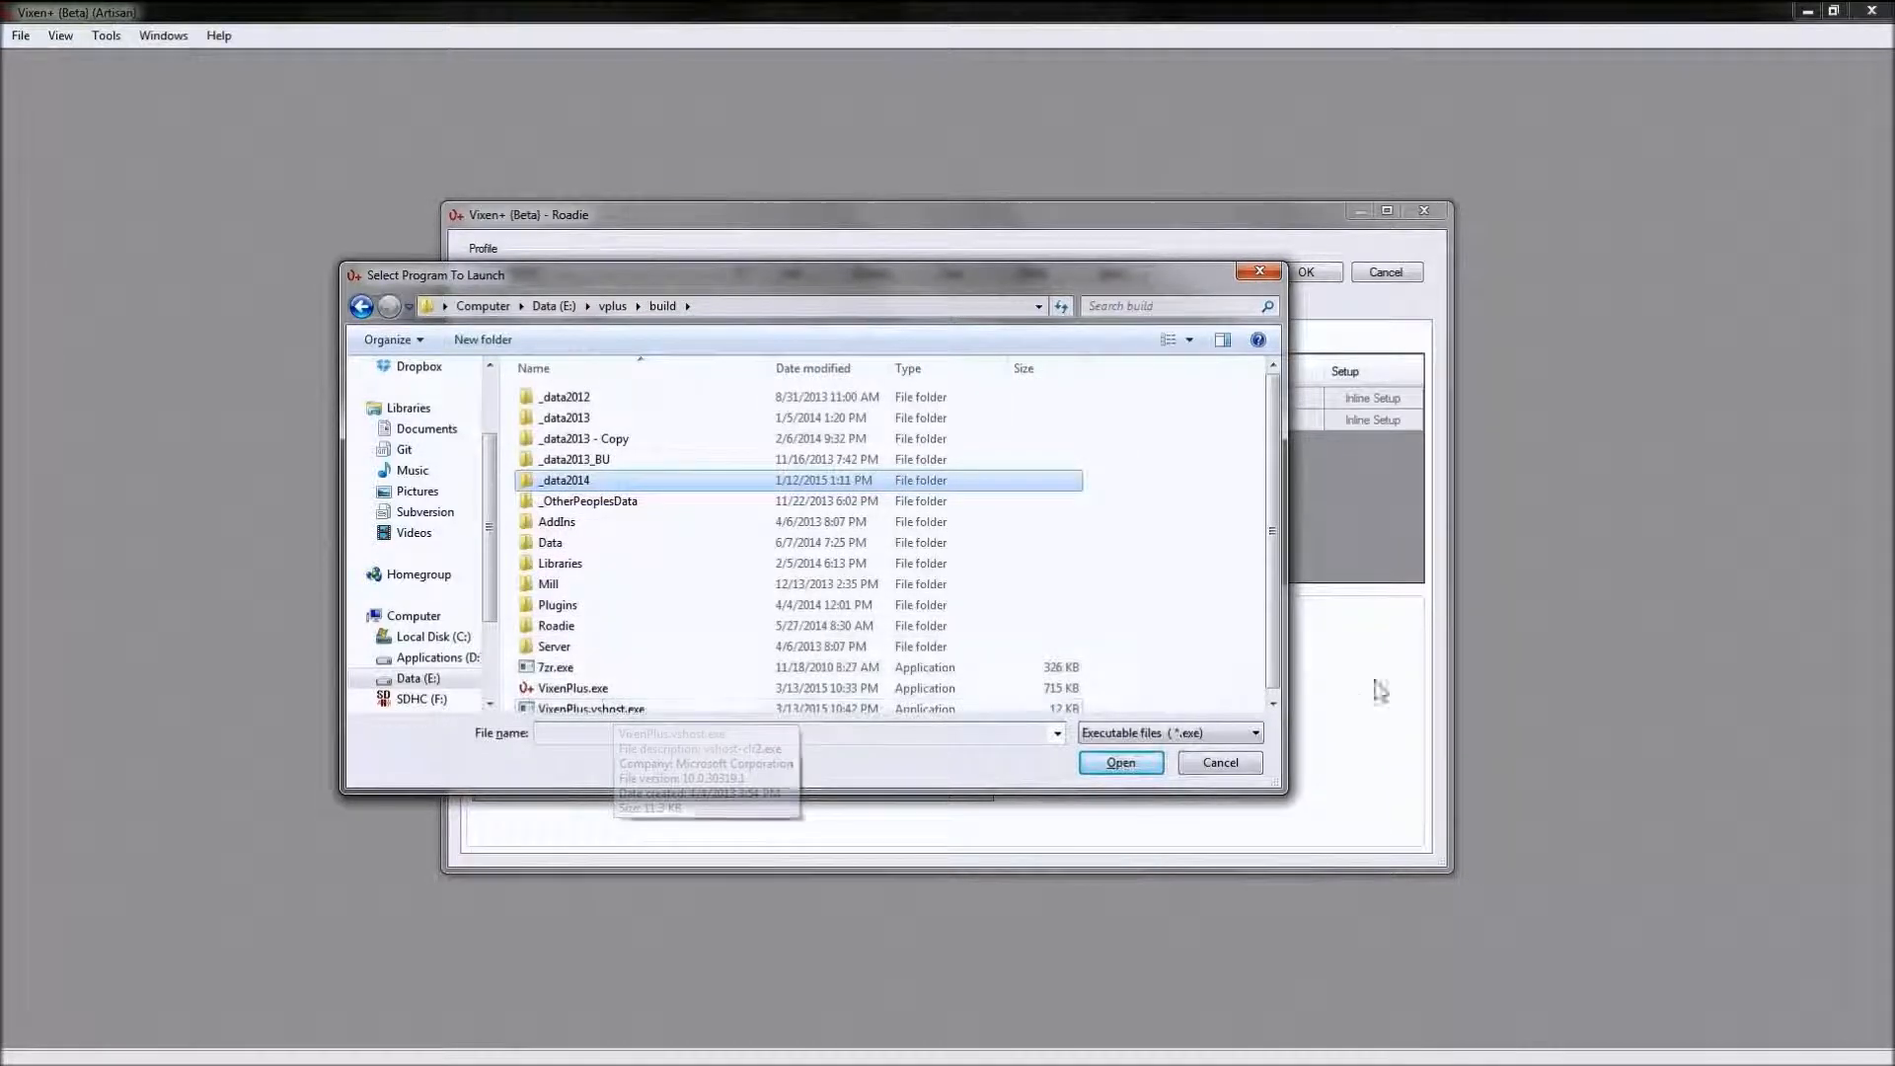
{"action": "left_click", "coordinate": [1272, 704]}
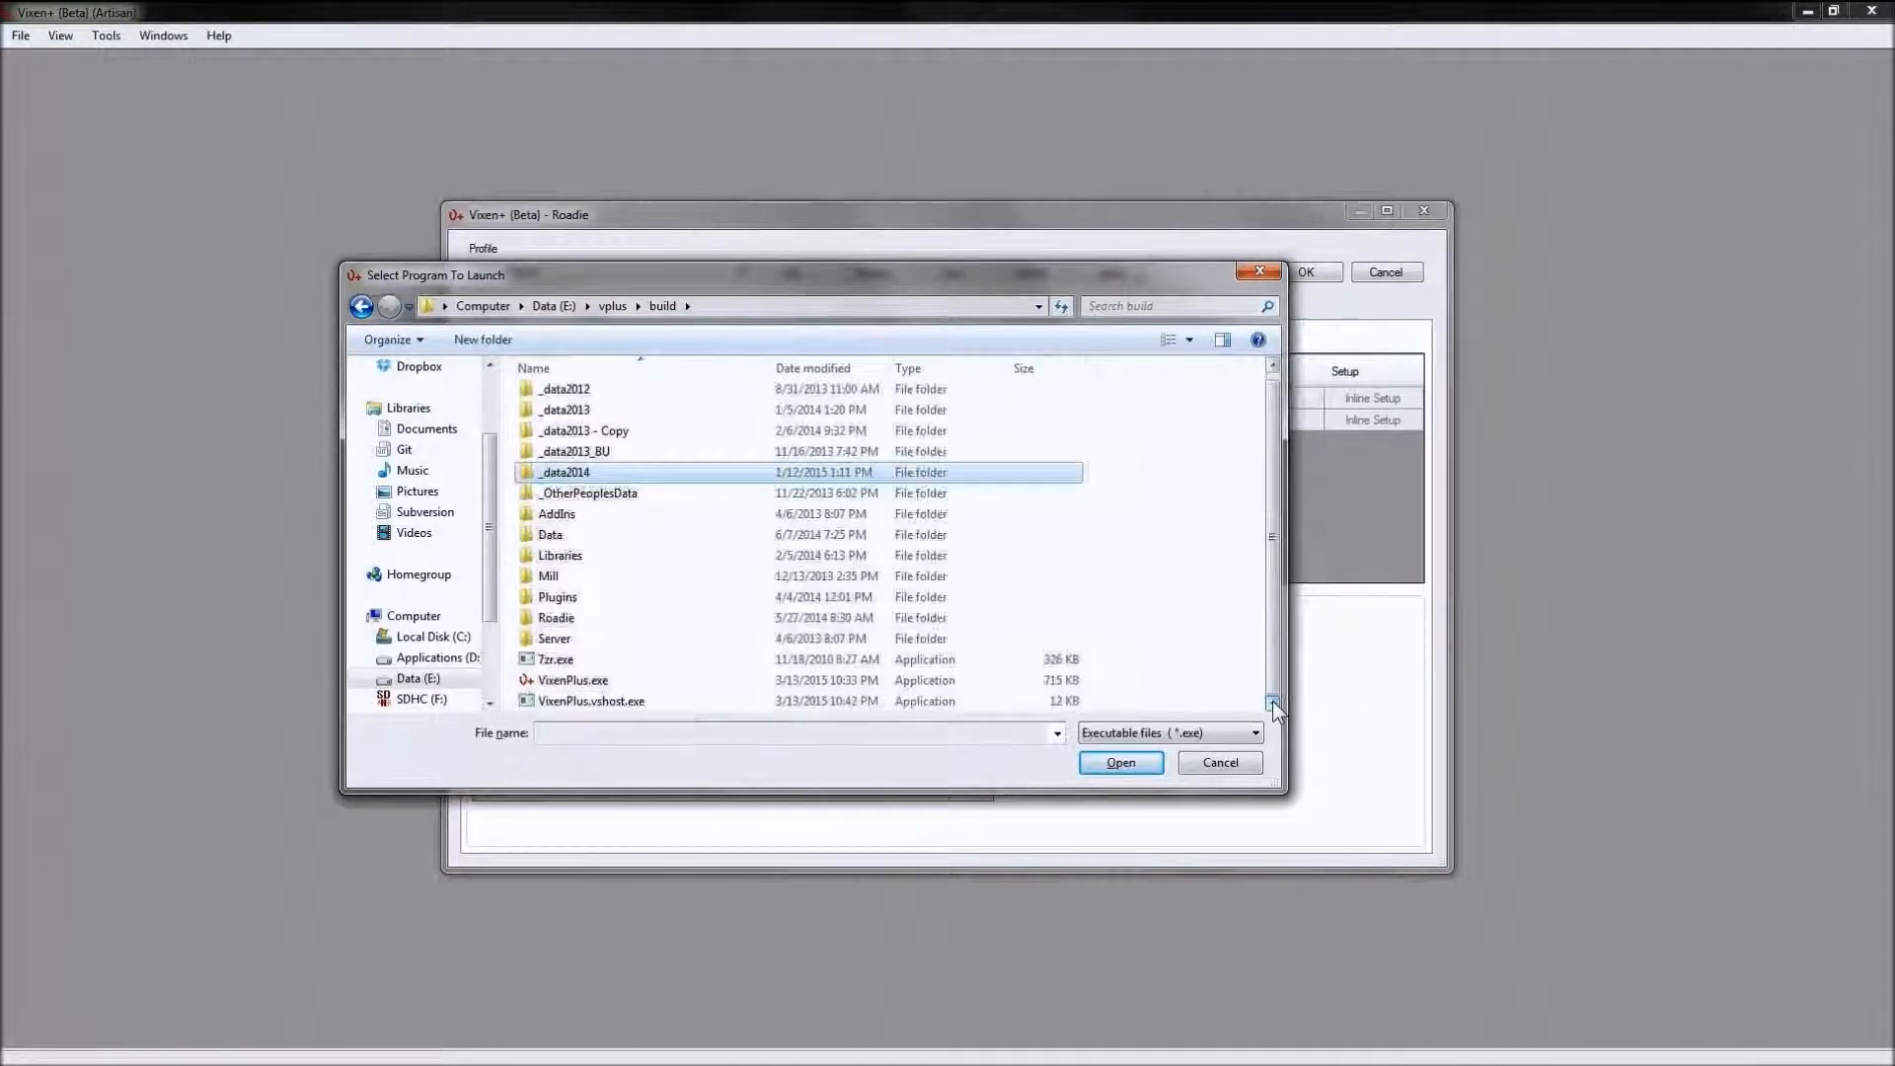
{"action": "double_click", "coordinate": [577, 681]}
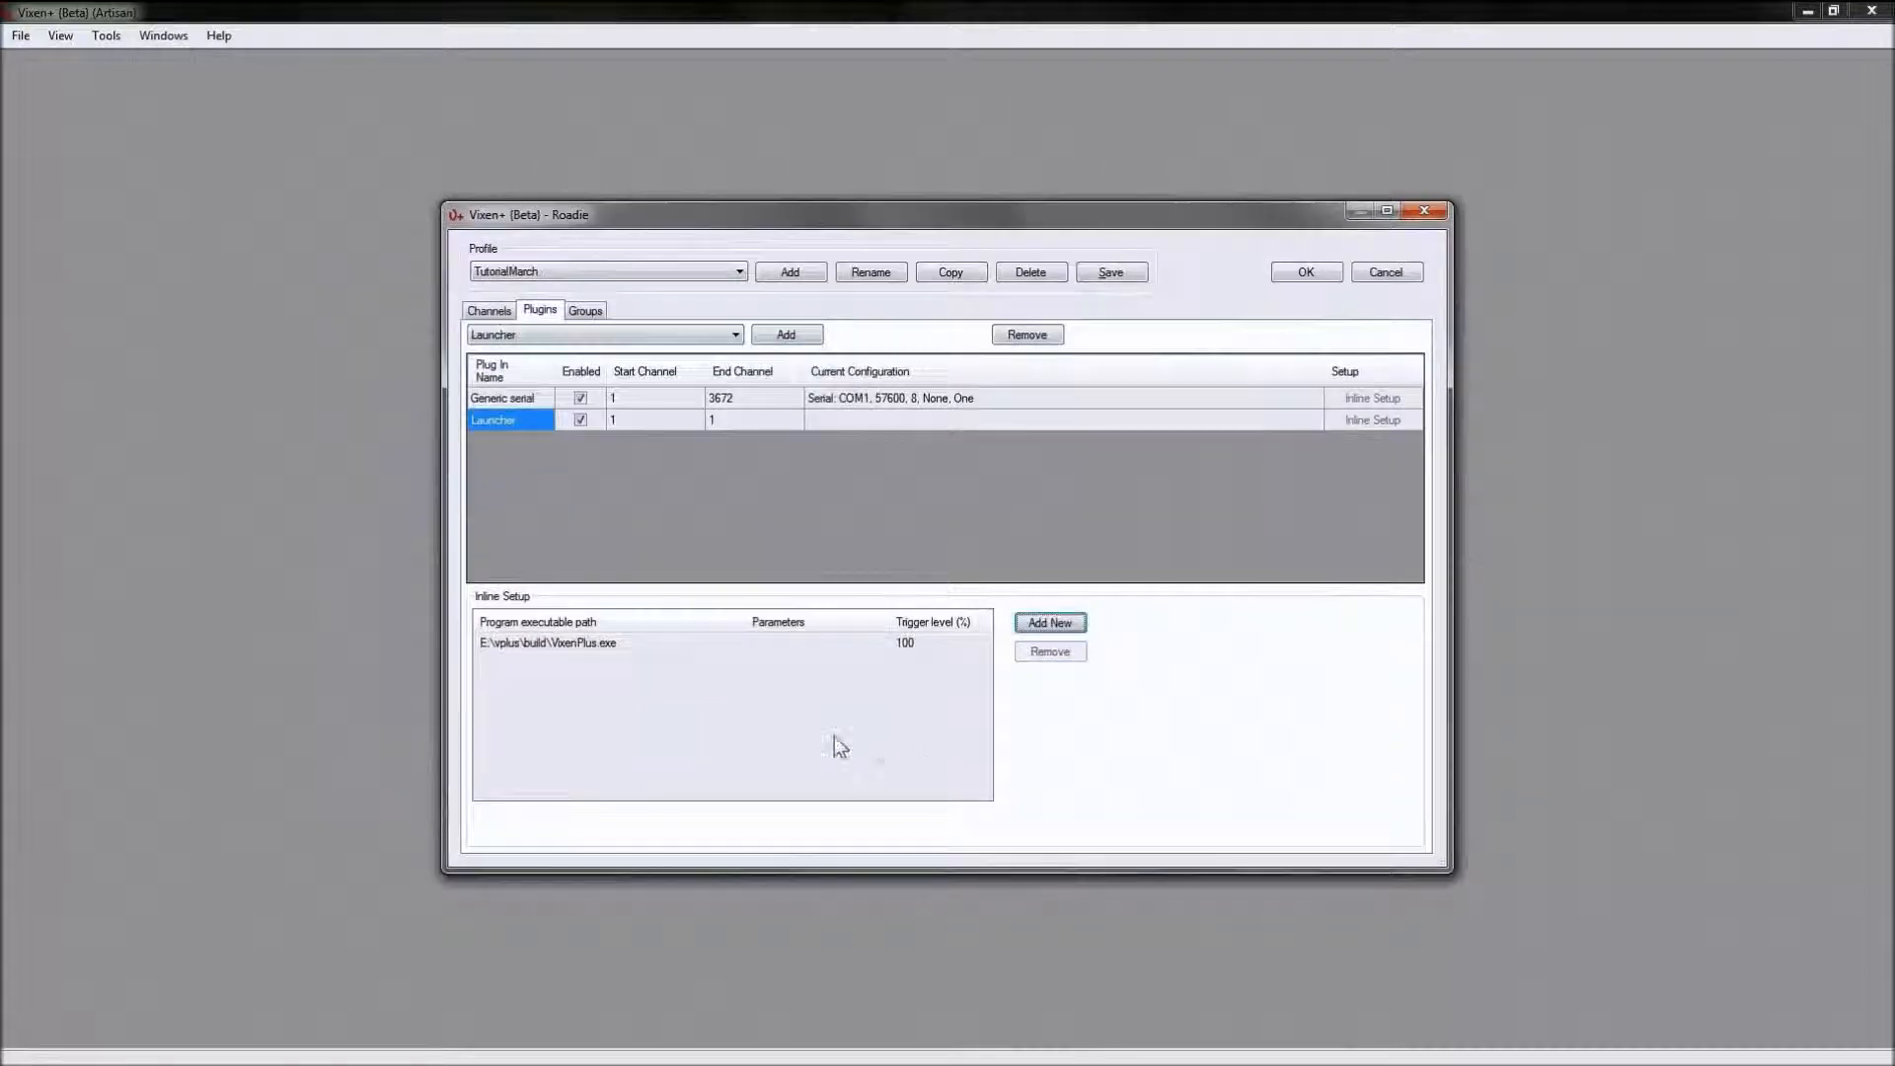
Step: Give the VixenPlus.exe launch entry the parameters /s:1233.vix and a trigger level of 50%
{"action": "left_click", "coordinate": [521, 643]}
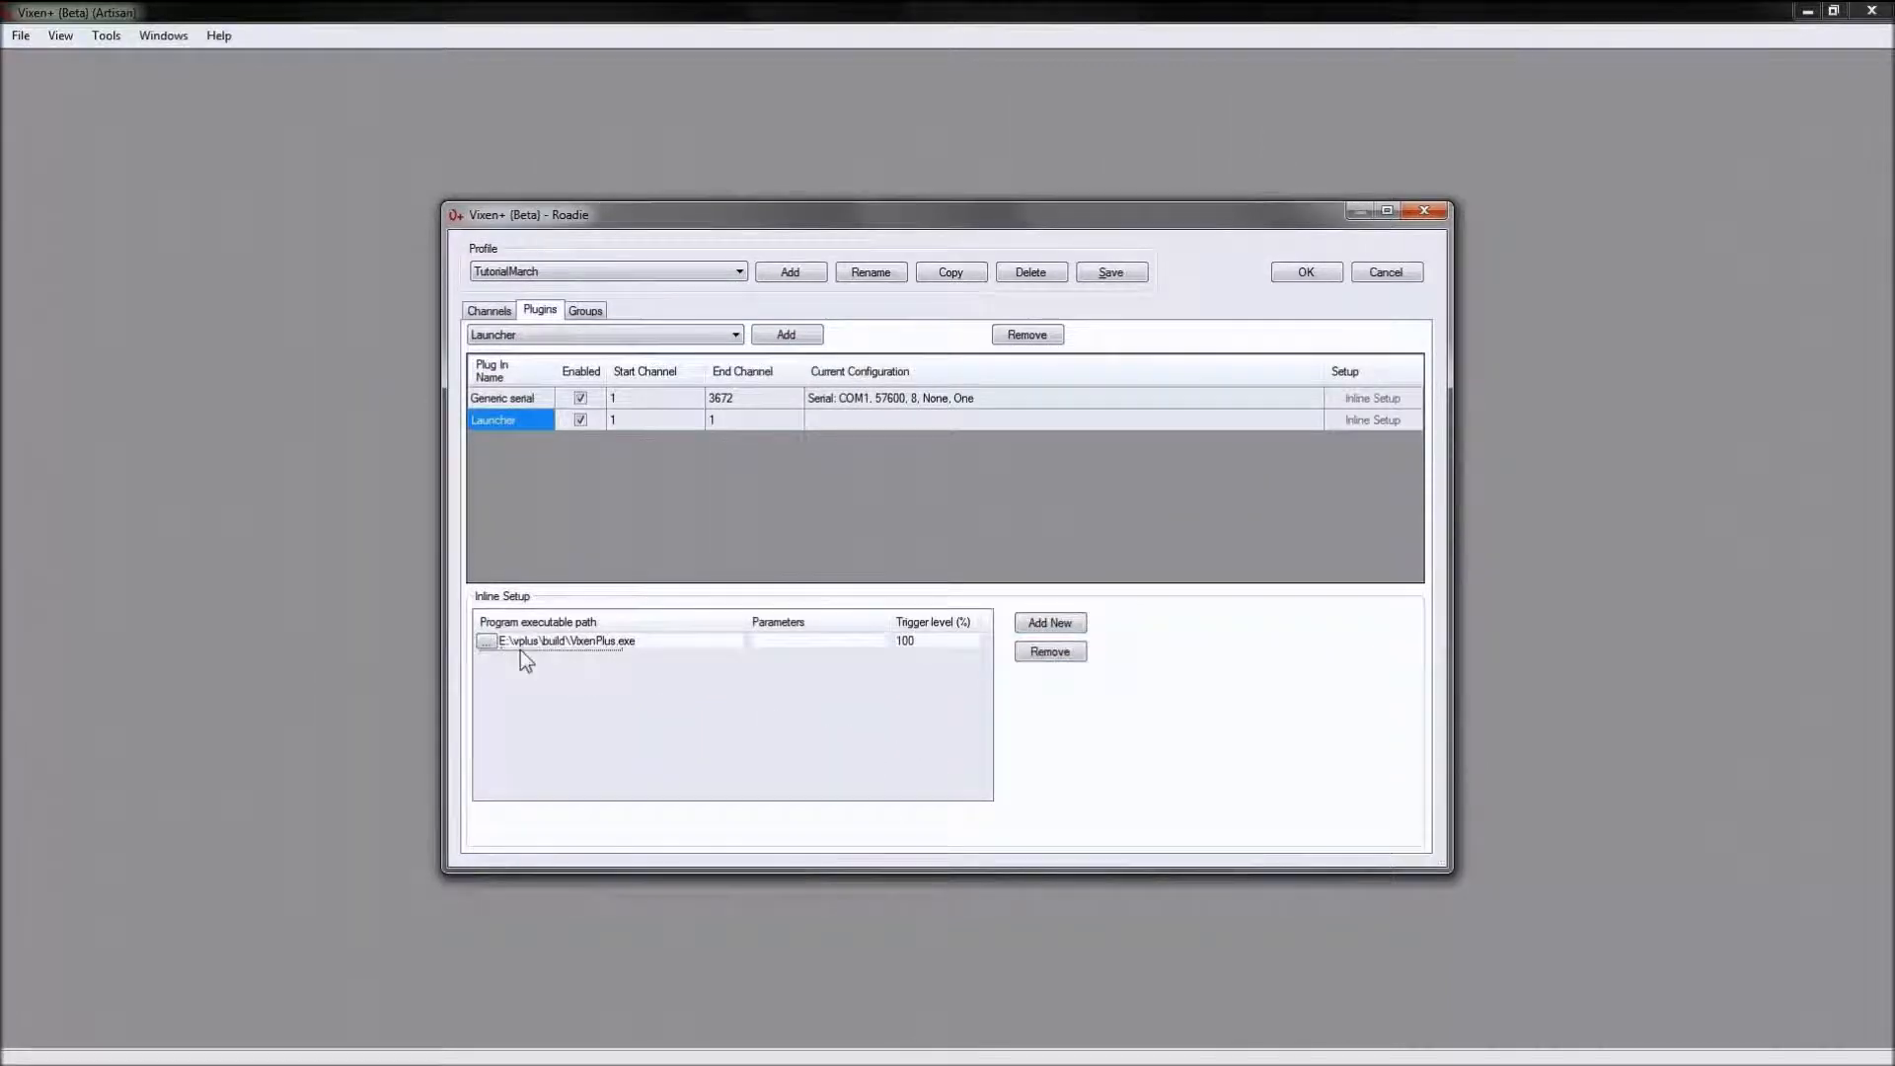
{"action": "left_click", "coordinate": [787, 641]}
{"action": "type", "text": "/s:1233.vix"}
{"action": "key", "text": "Tab"}
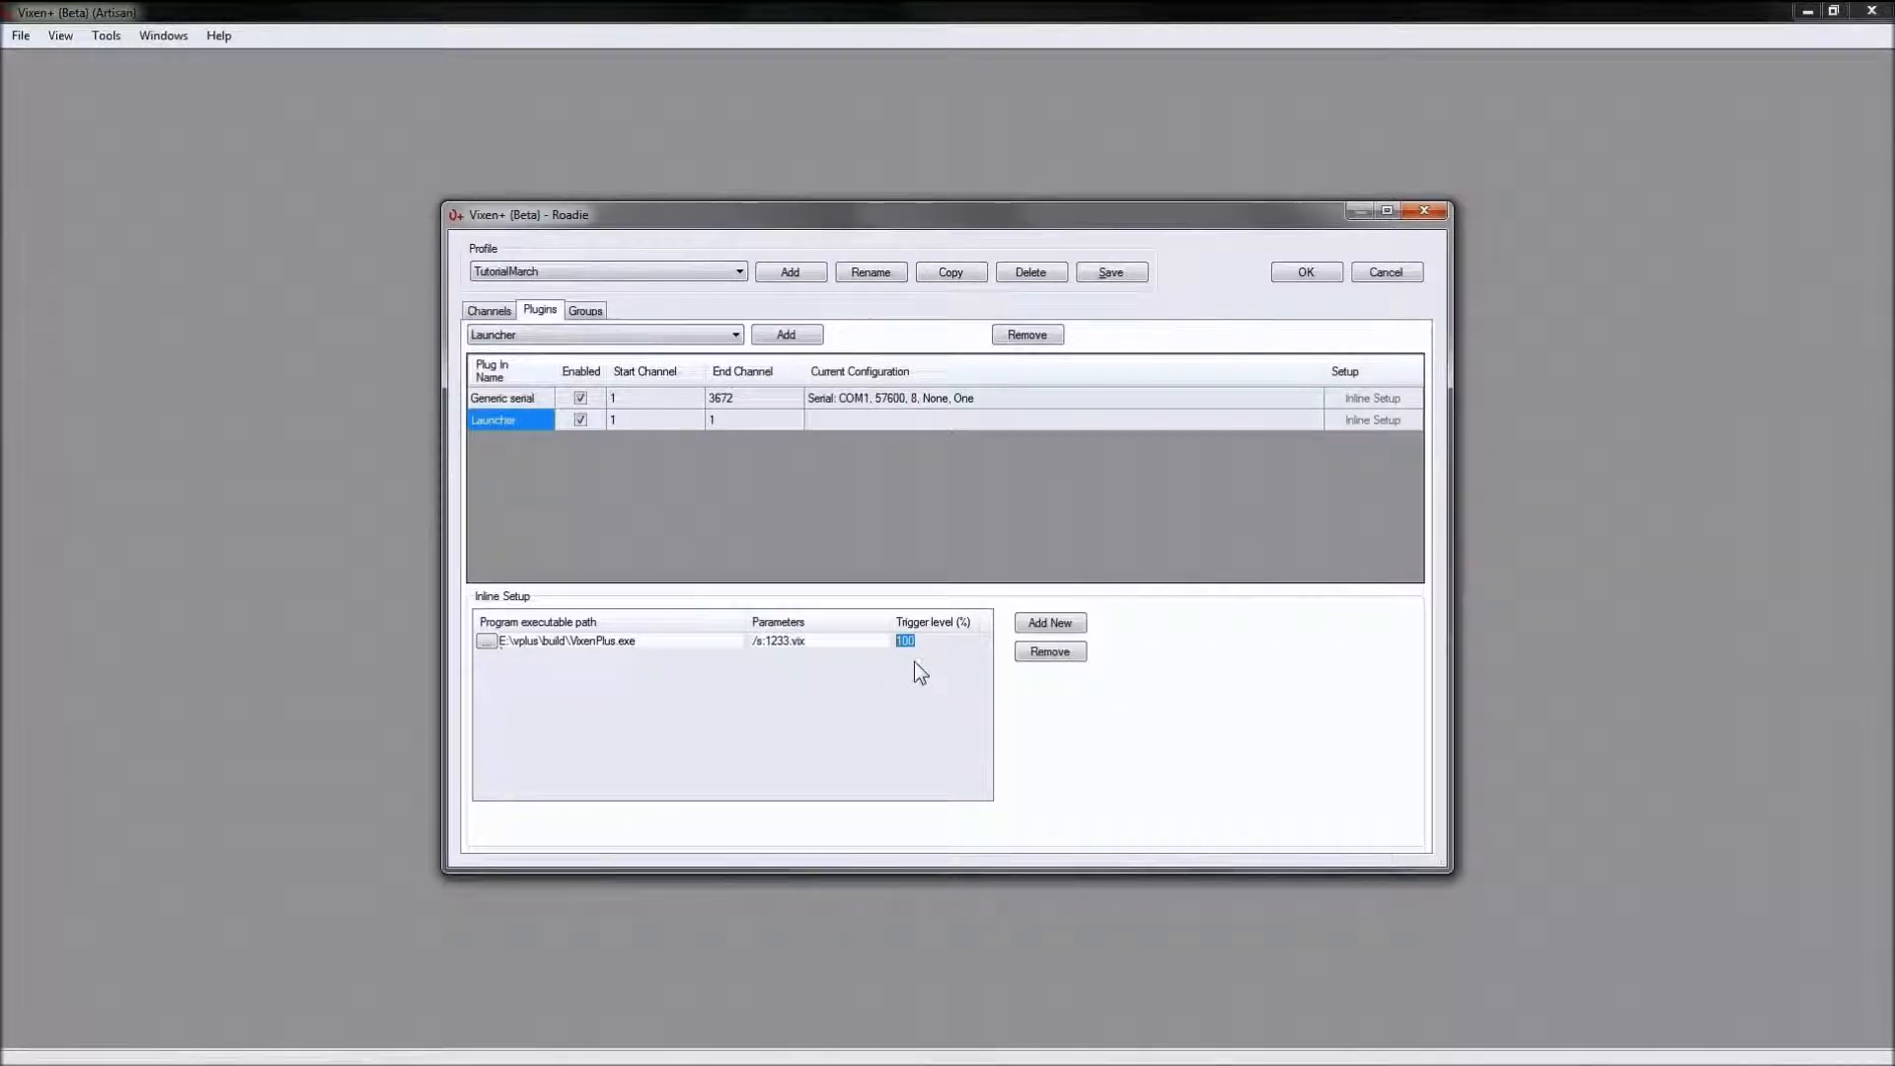
{"action": "type", "text": "50"}
{"action": "left_click", "coordinate": [546, 659]}
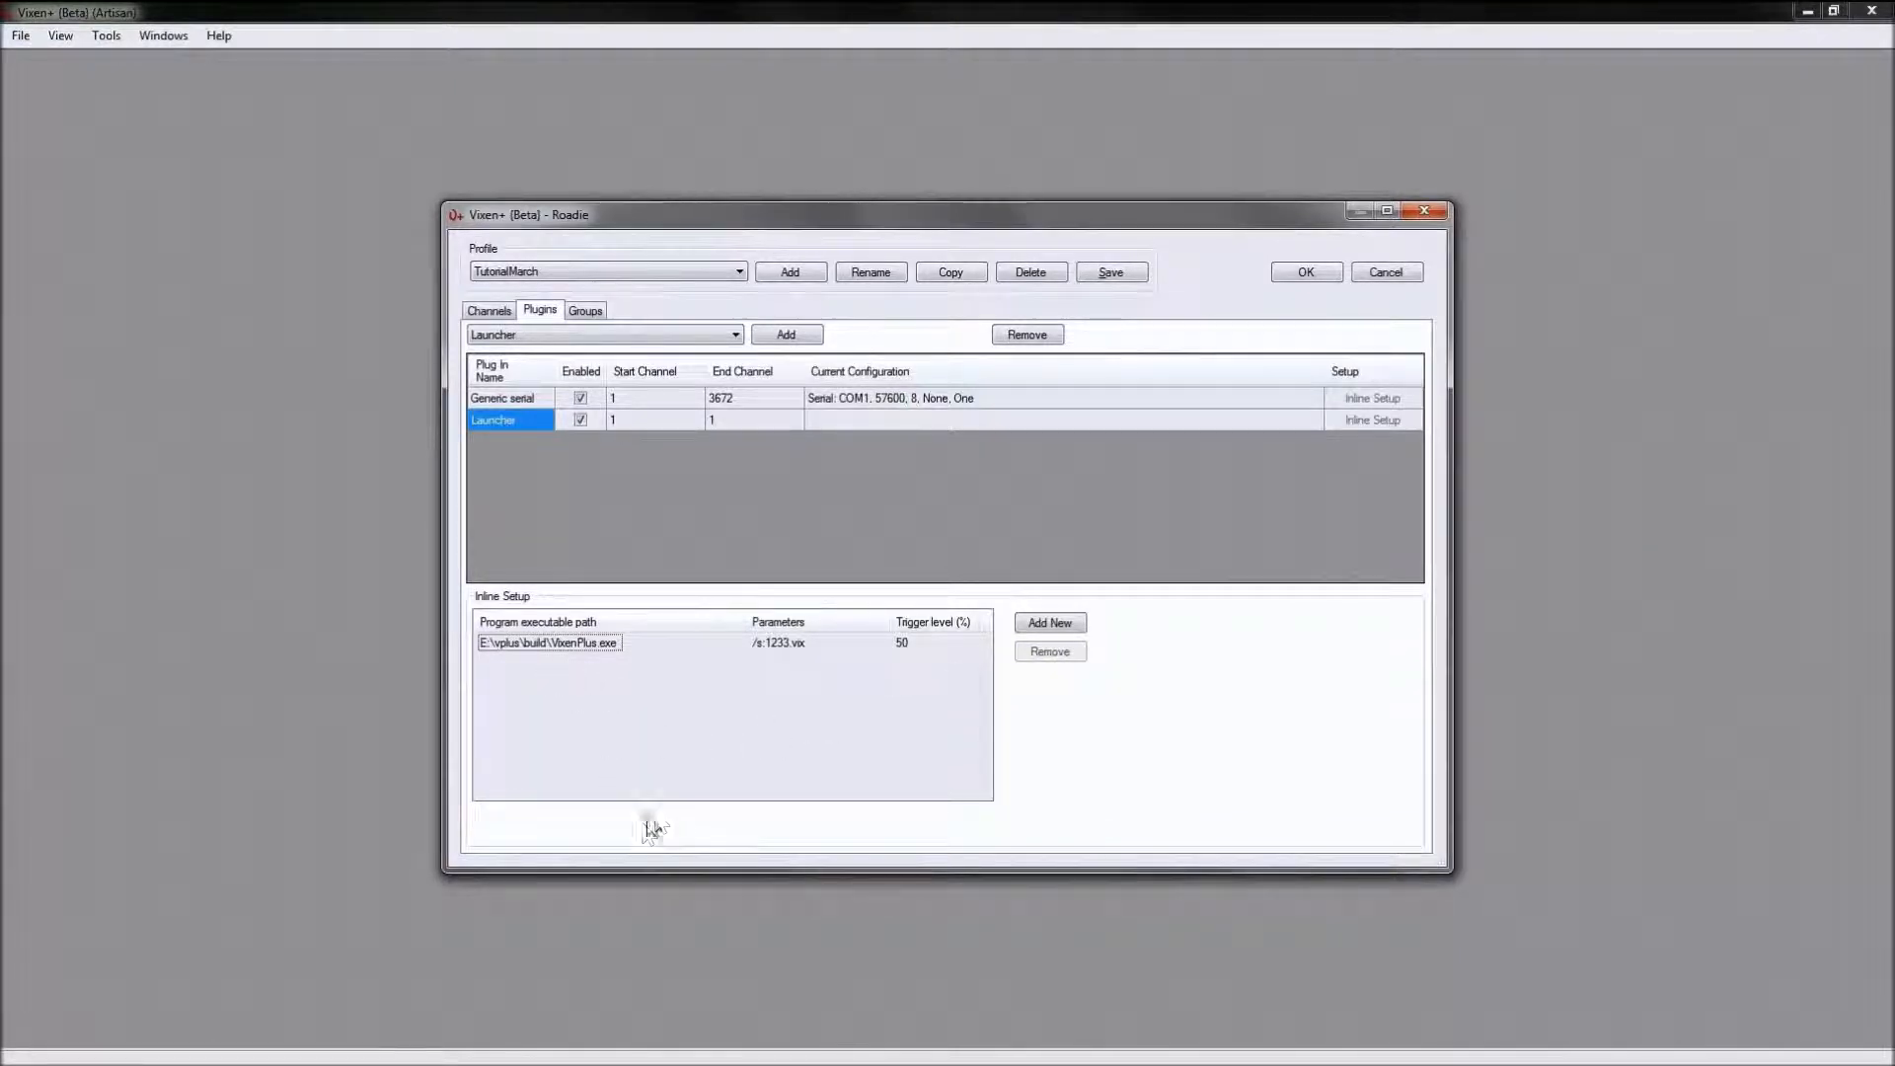
{"action": "left_click", "coordinate": [575, 640]}
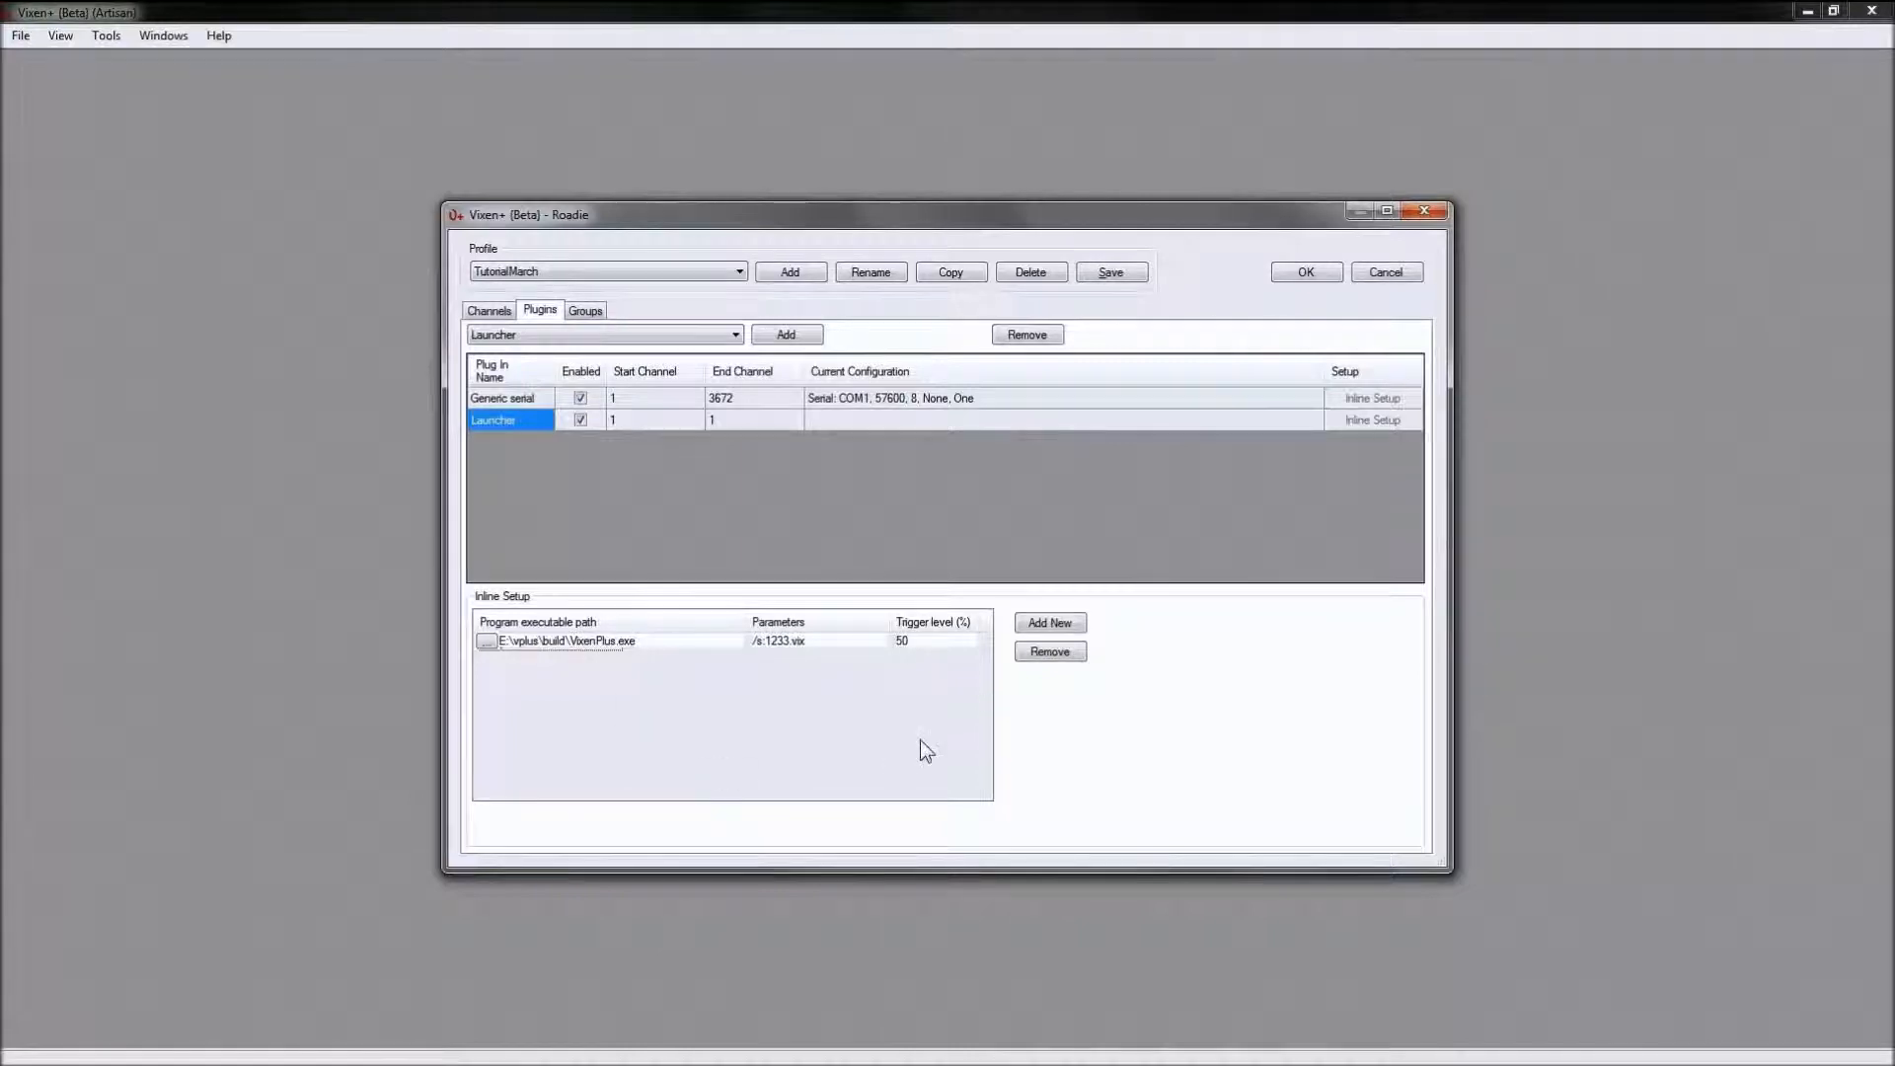
{"action": "left_click", "coordinate": [533, 336]}
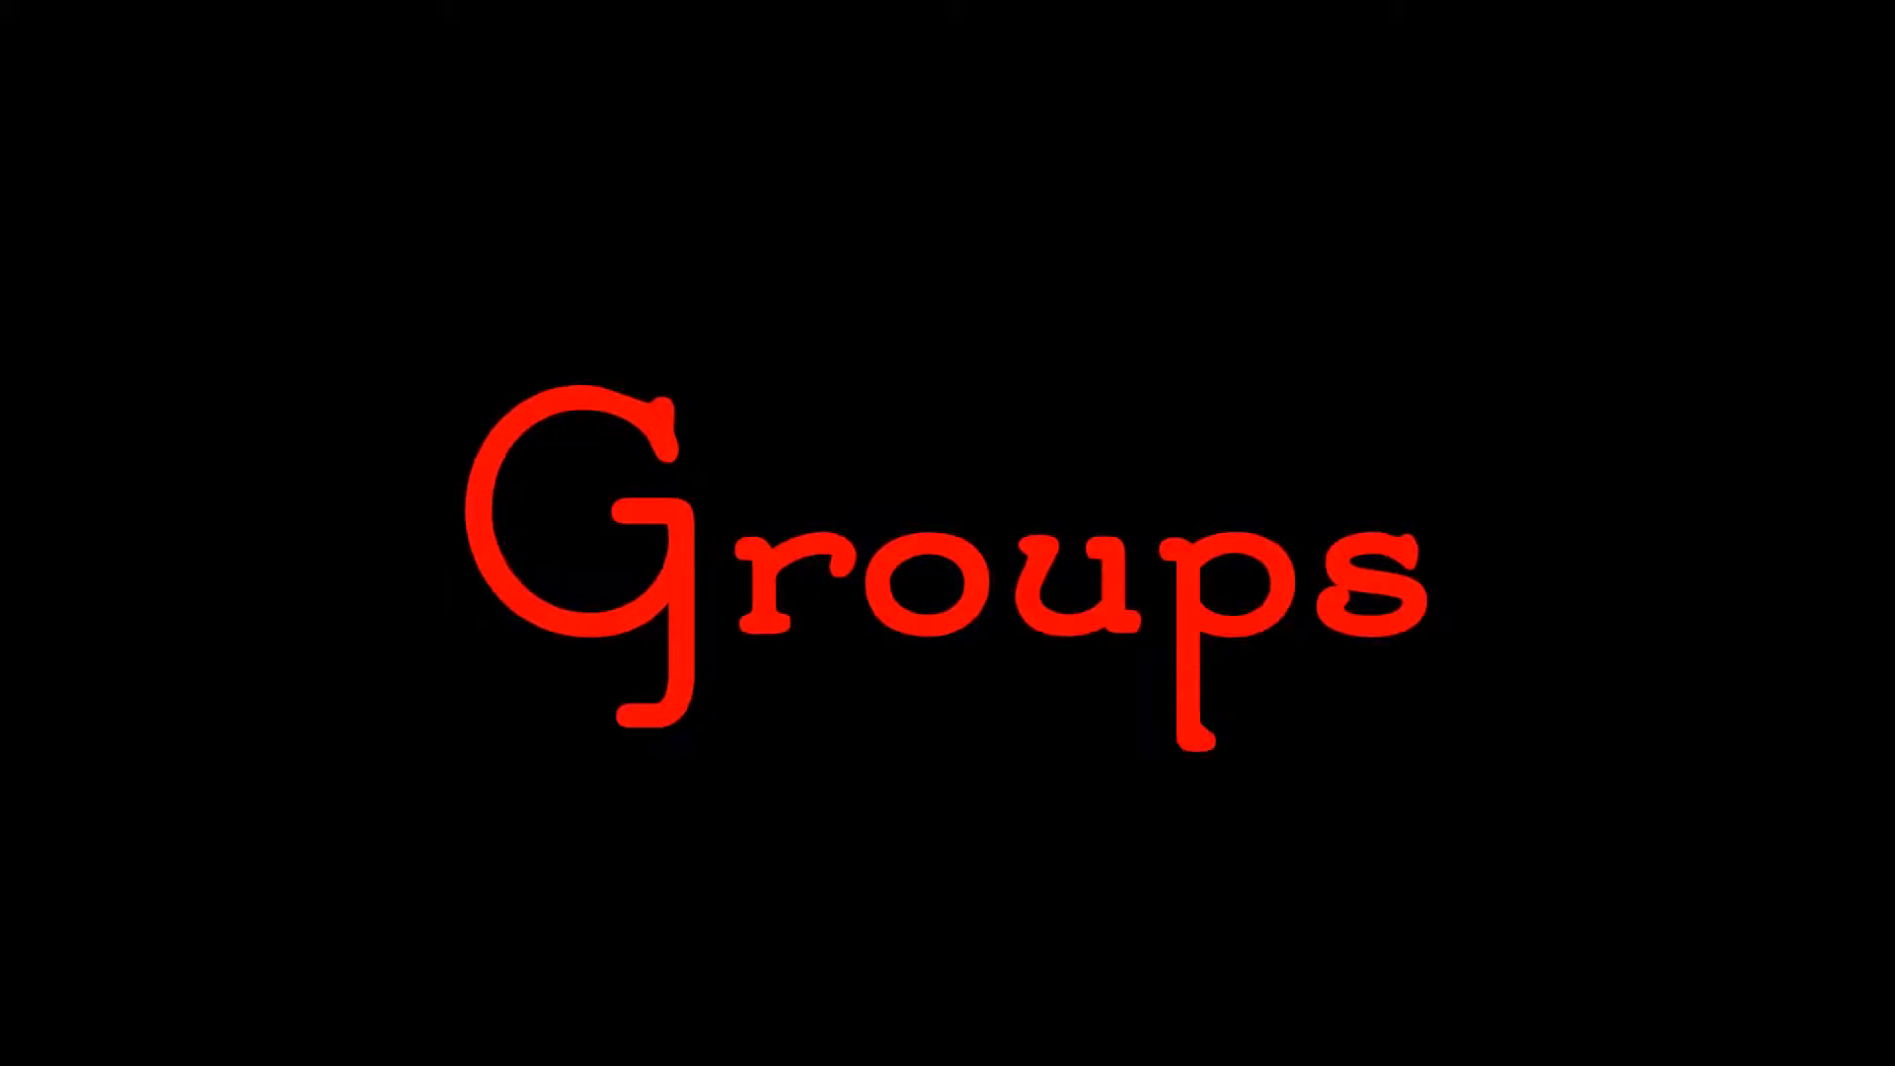
Step: Show the group settings of the TutorialMarch profile and look through its list of all channels
{"action": "left_click", "coordinate": [584, 310]}
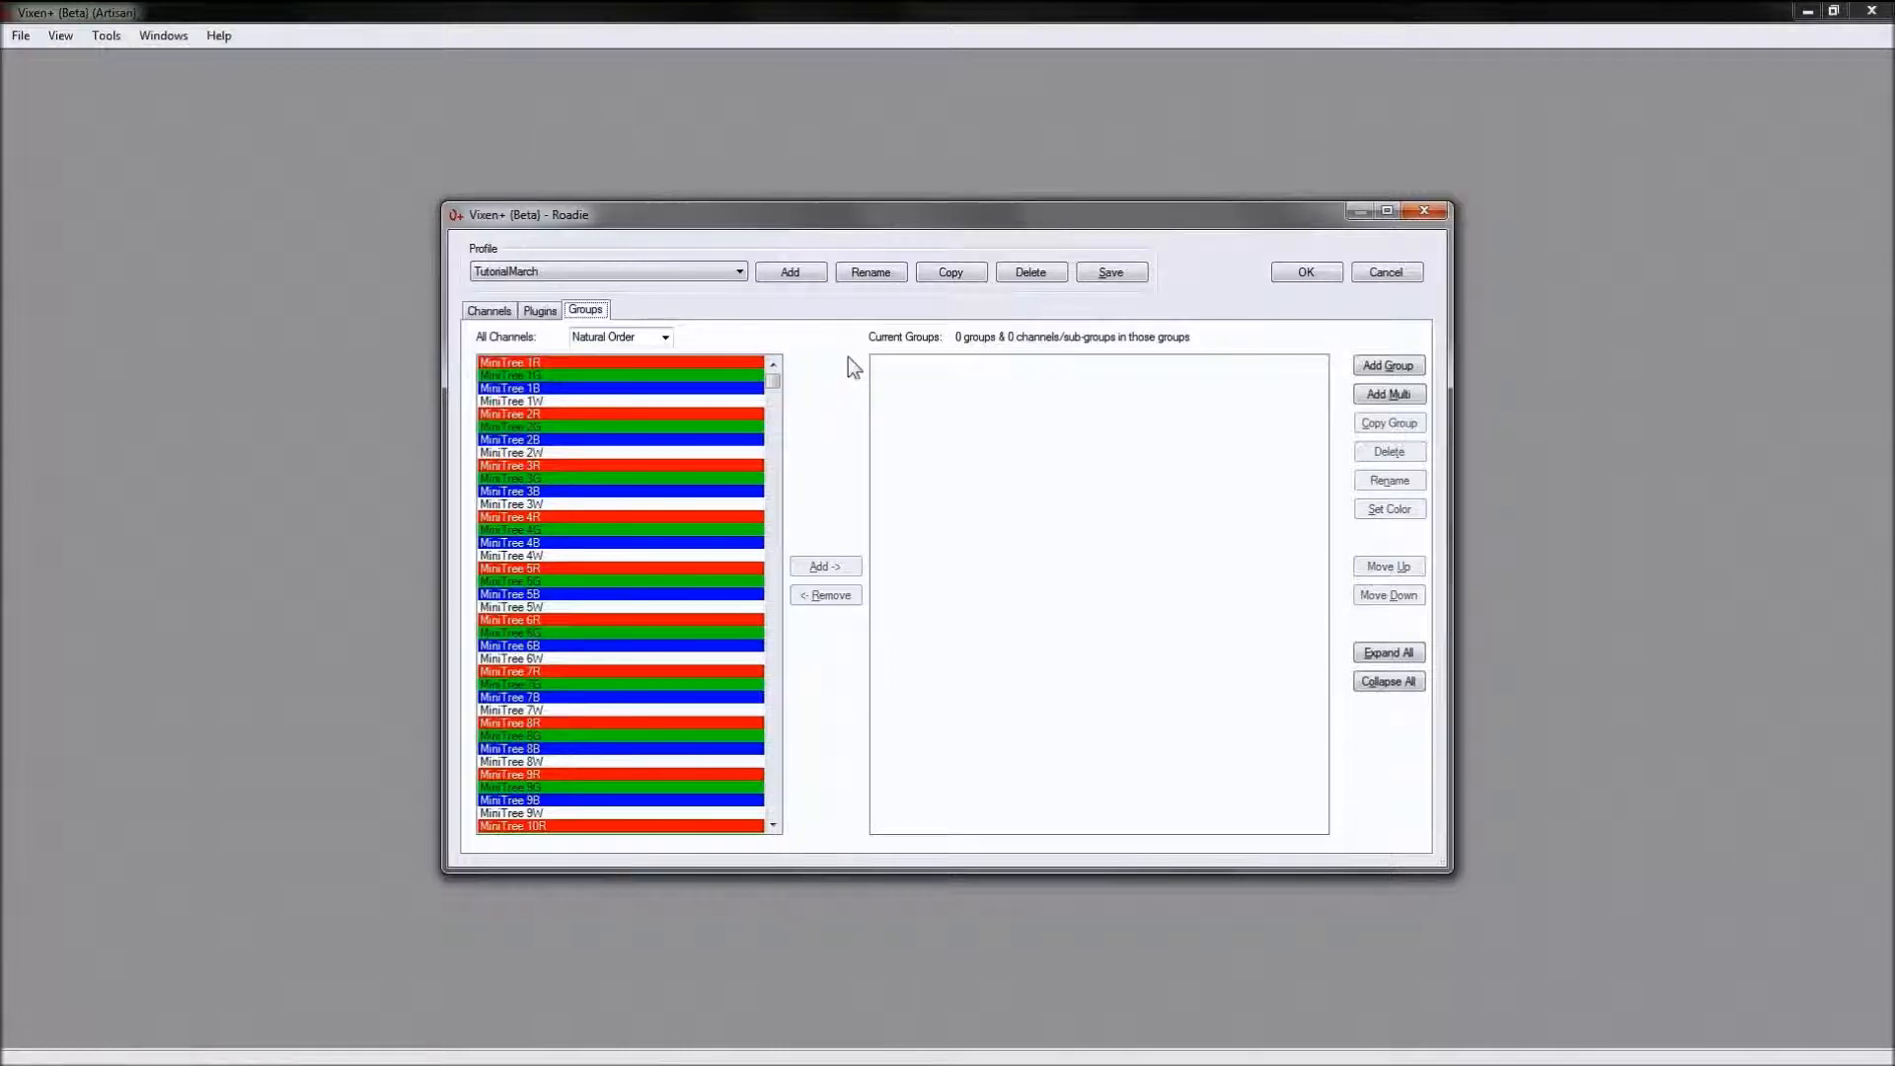
{"action": "scroll", "coordinate": [779, 434], "scroll_direction": "down", "scroll_amount": 12}
{"action": "left_click", "coordinate": [778, 456]}
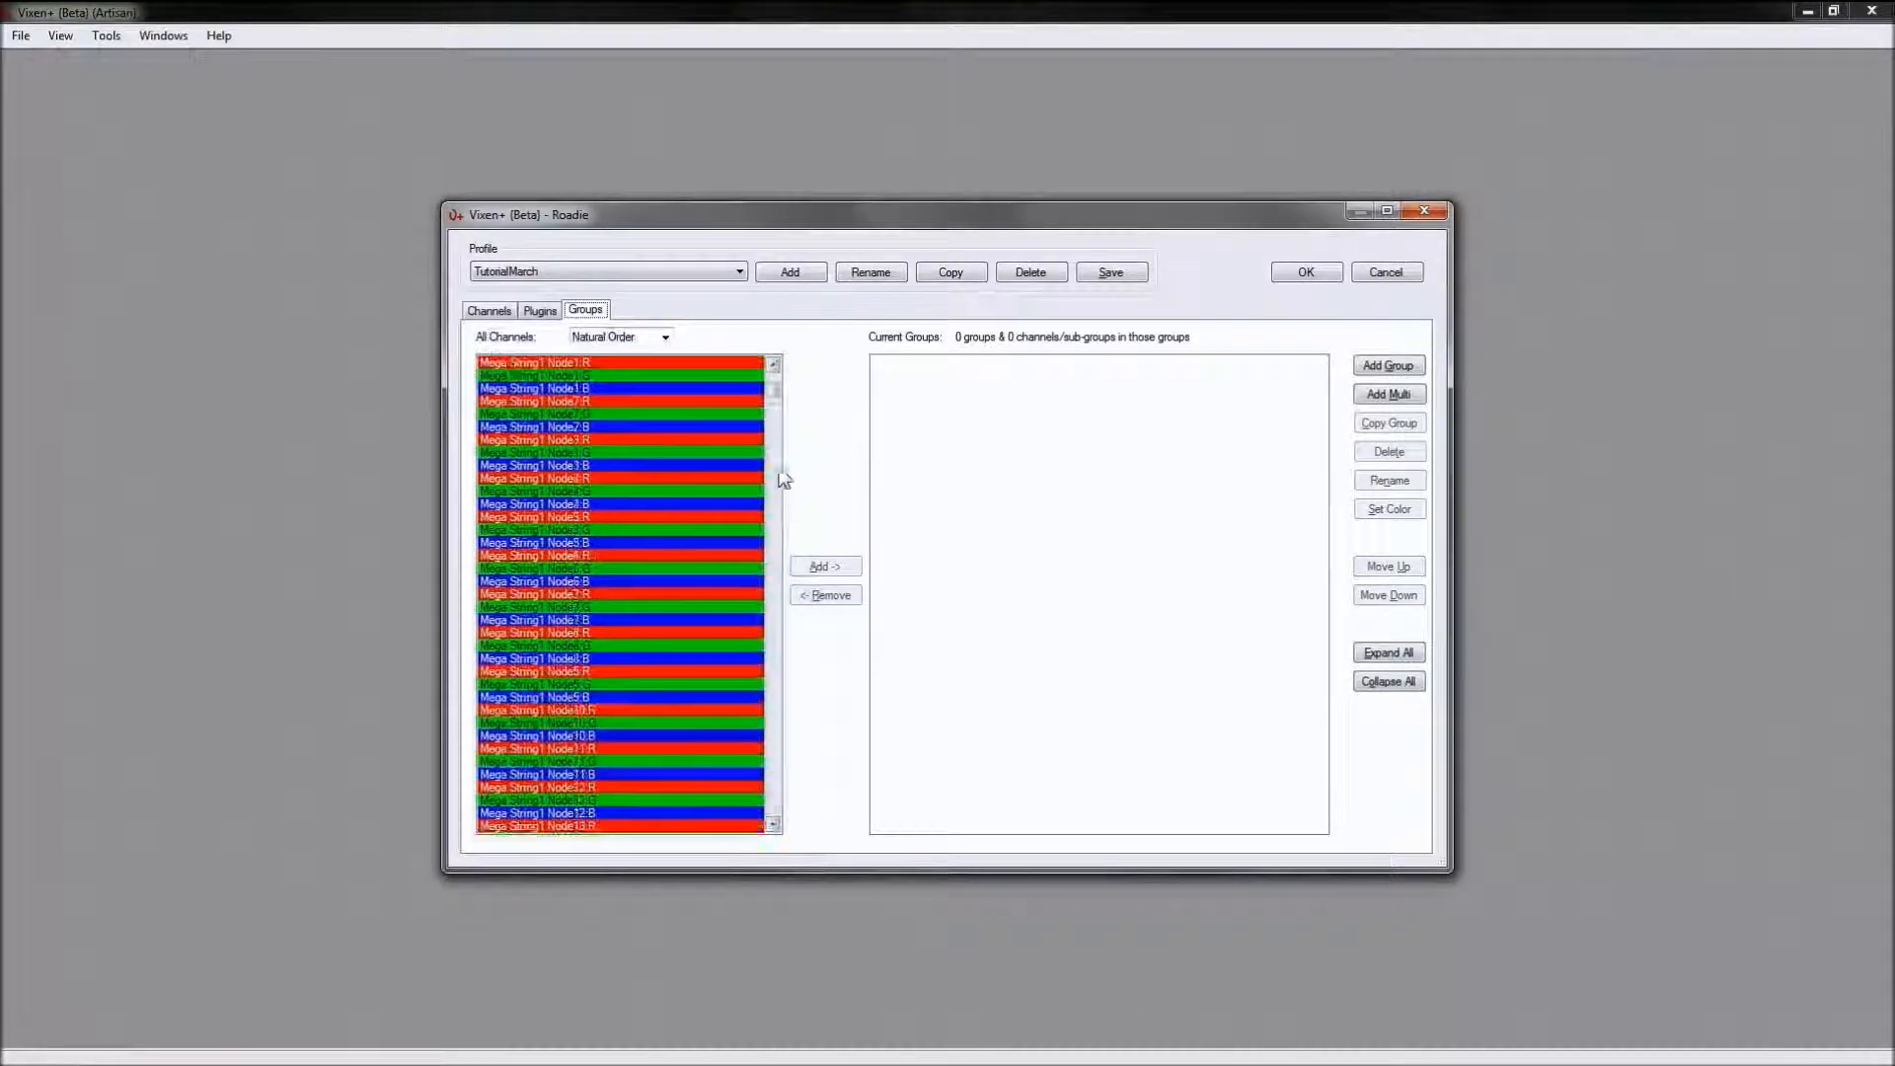
{"action": "left_click_drag", "start_coordinate": [773, 400], "coordinate": [801, 358]}
Step: Sort the list of all channels by color and look through the resulting order
{"action": "left_click", "coordinate": [666, 340]}
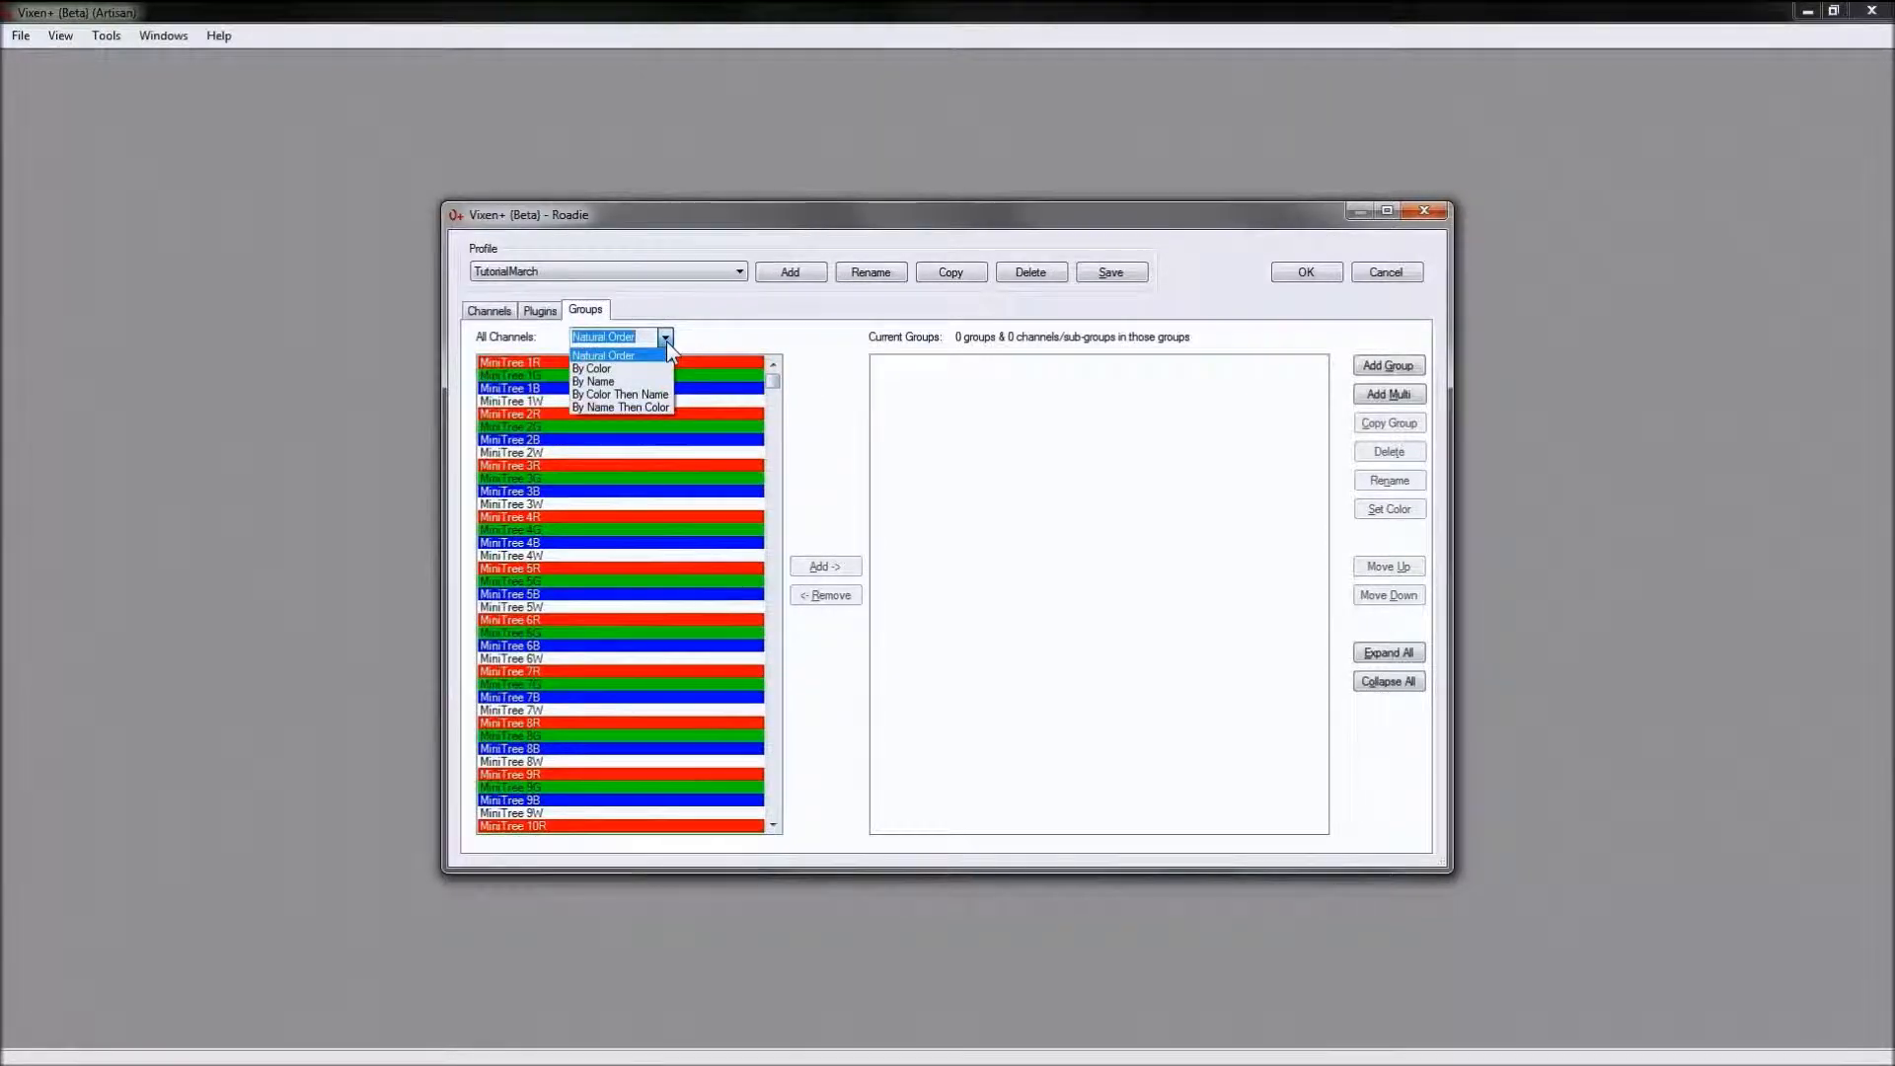
{"action": "left_click", "coordinate": [618, 357]}
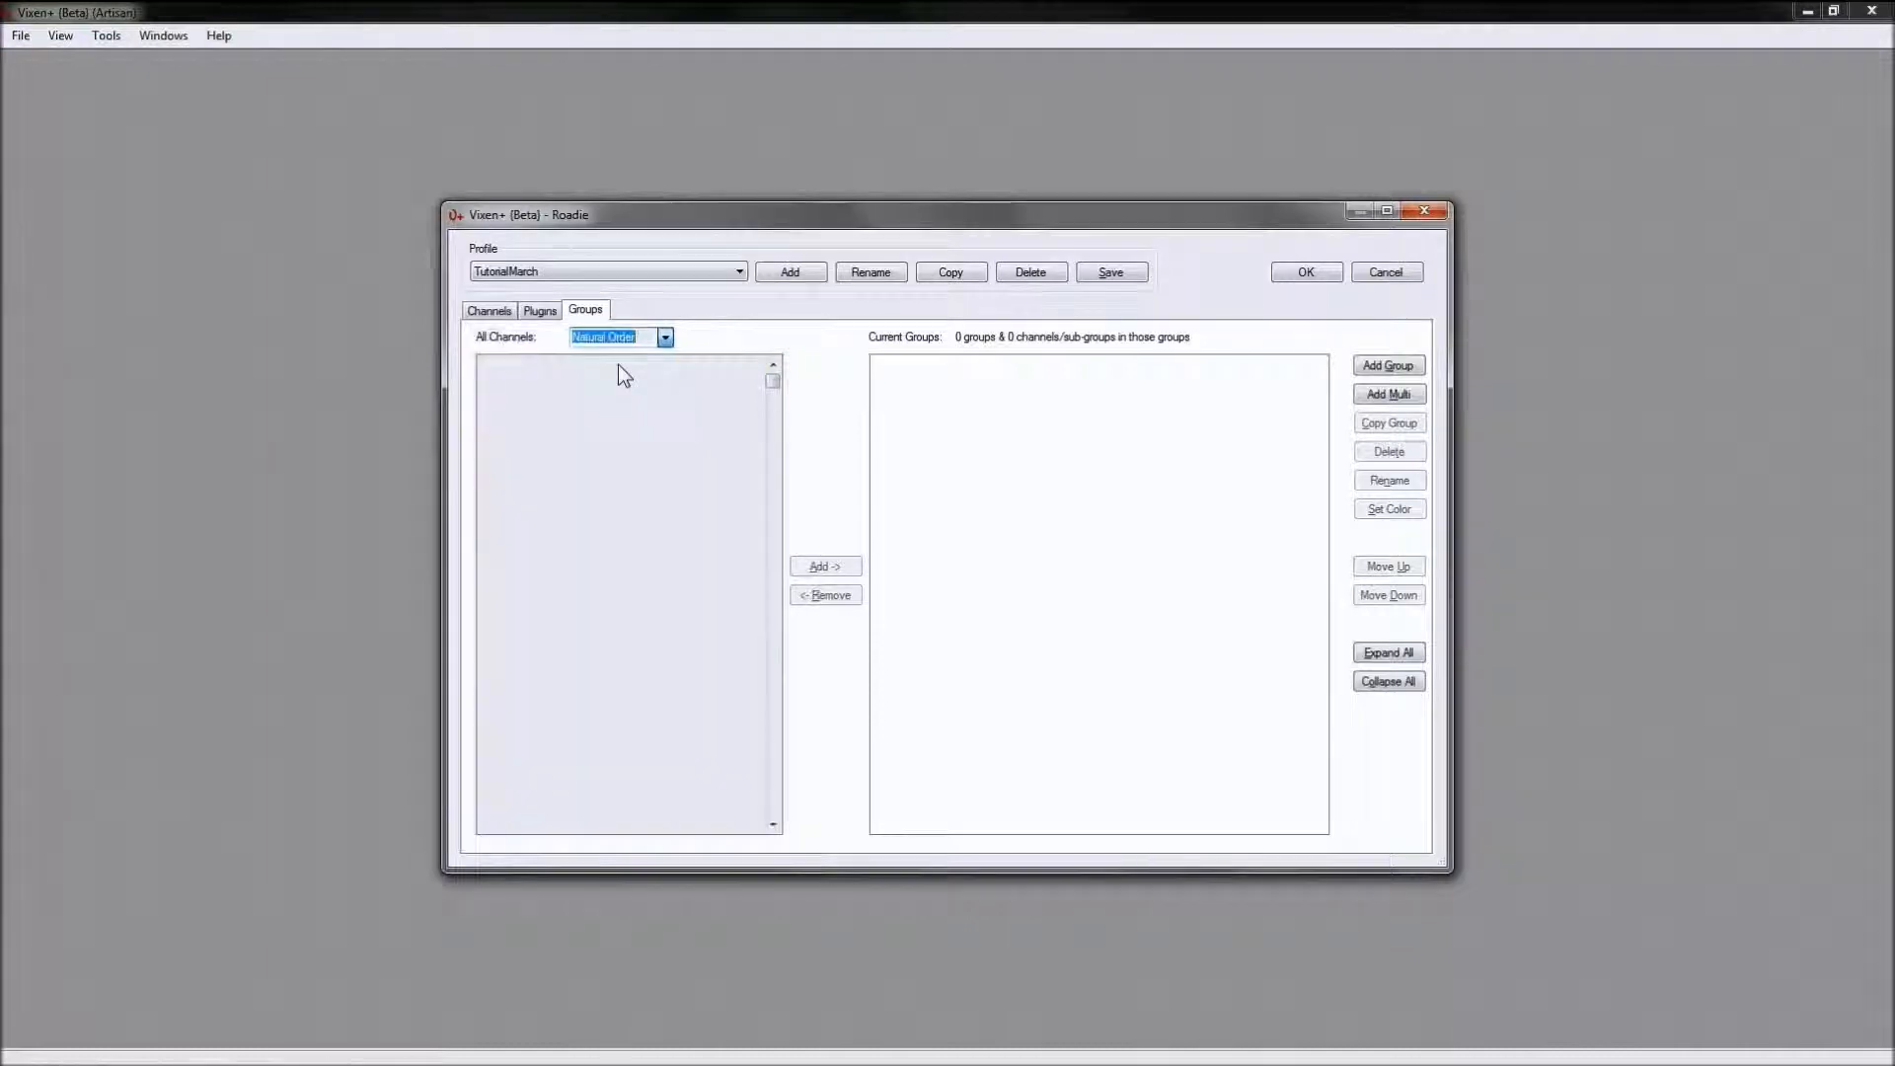
{"action": "left_click_drag", "start_coordinate": [779, 381], "coordinate": [787, 842]}
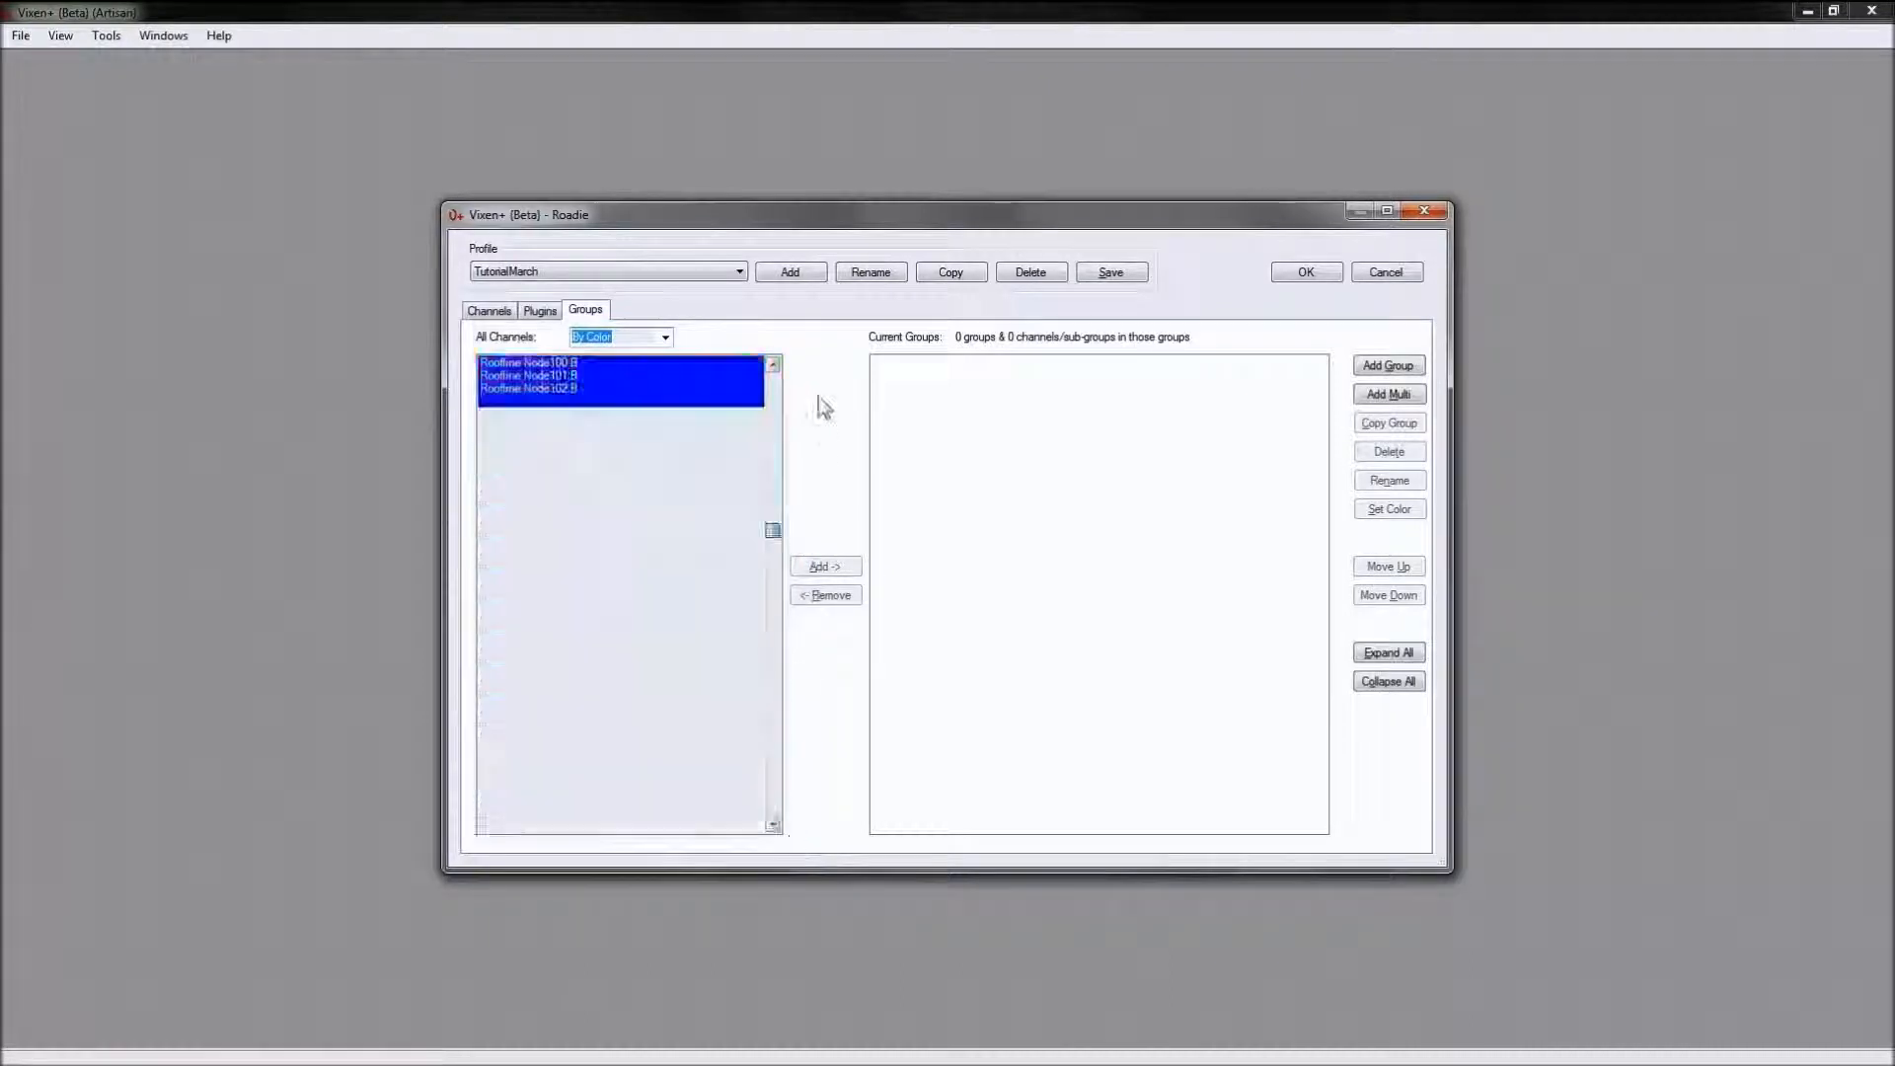
Step: Sort the list of all channels by name and examine how the arch and Mega String channels are ordered
{"action": "left_click", "coordinate": [664, 338]}
{"action": "left_click", "coordinate": [601, 382]}
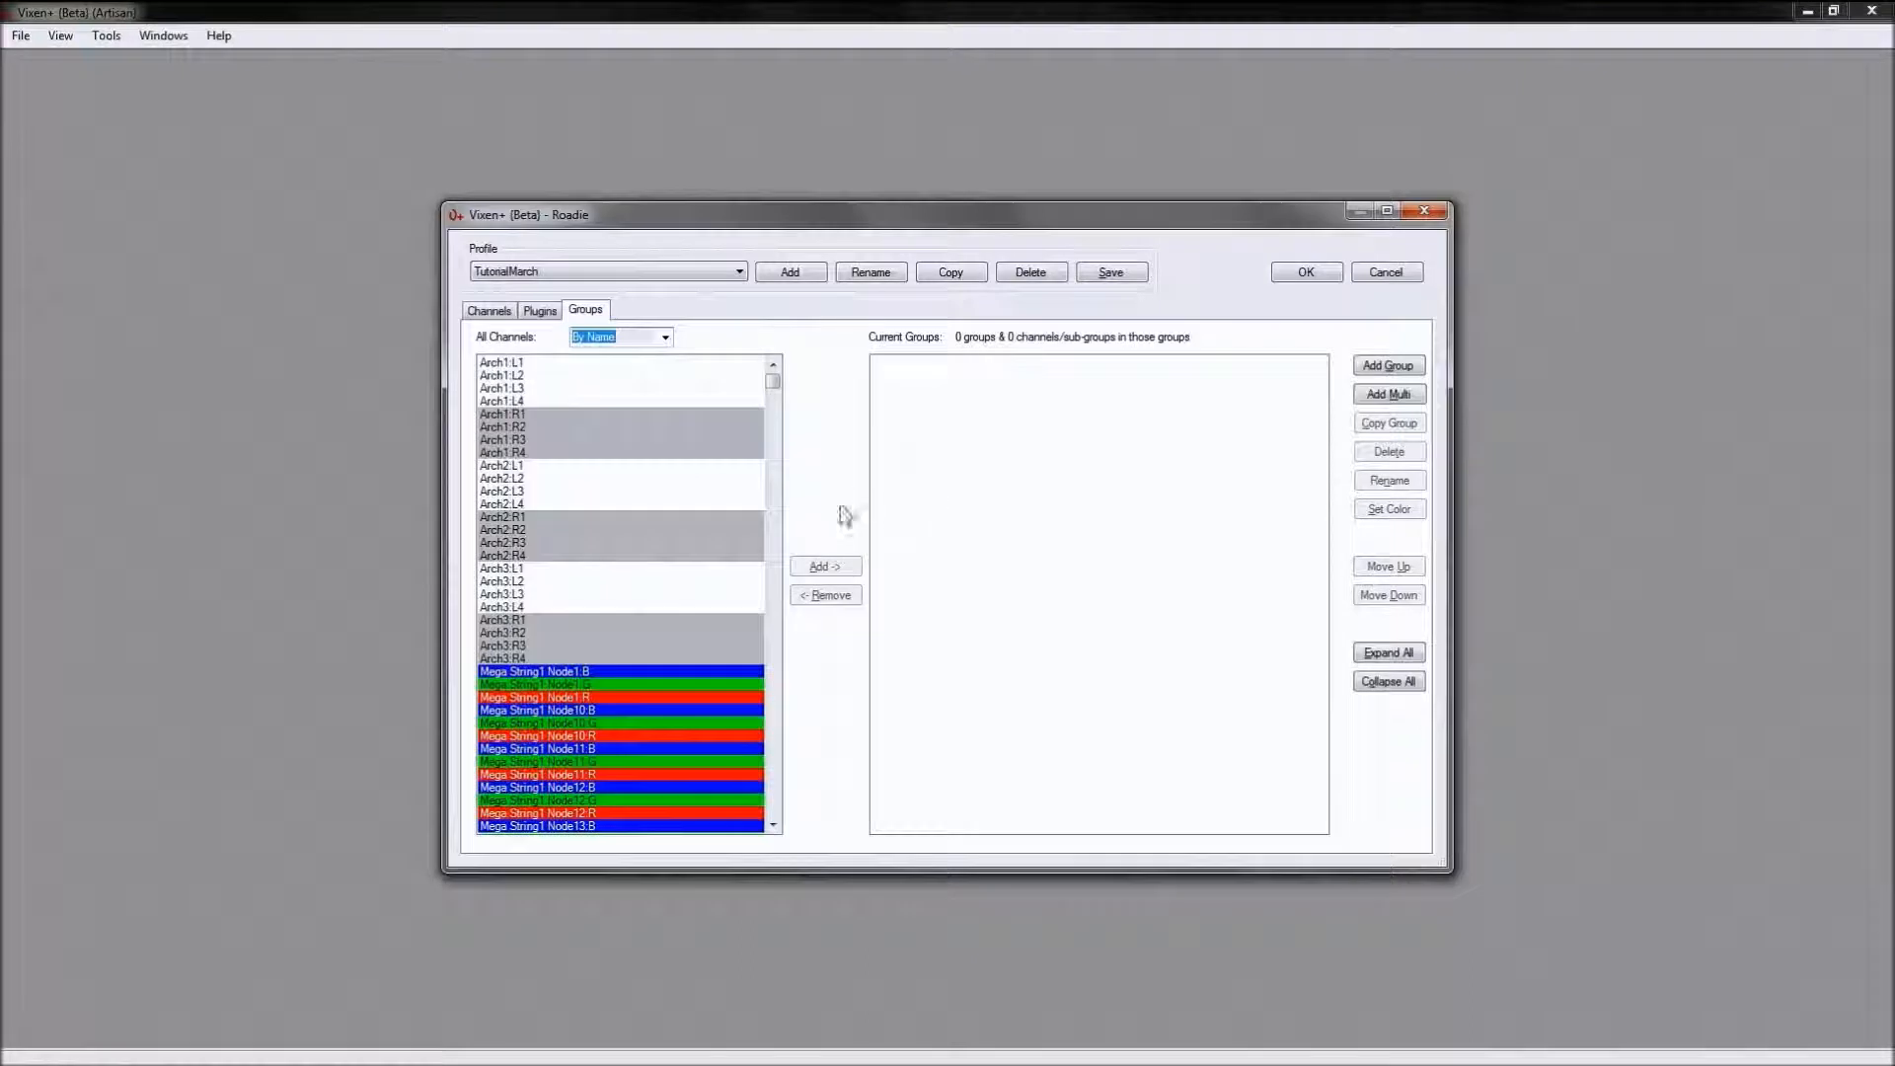
{"action": "left_click_drag", "start_coordinate": [772, 367], "coordinate": [776, 385]}
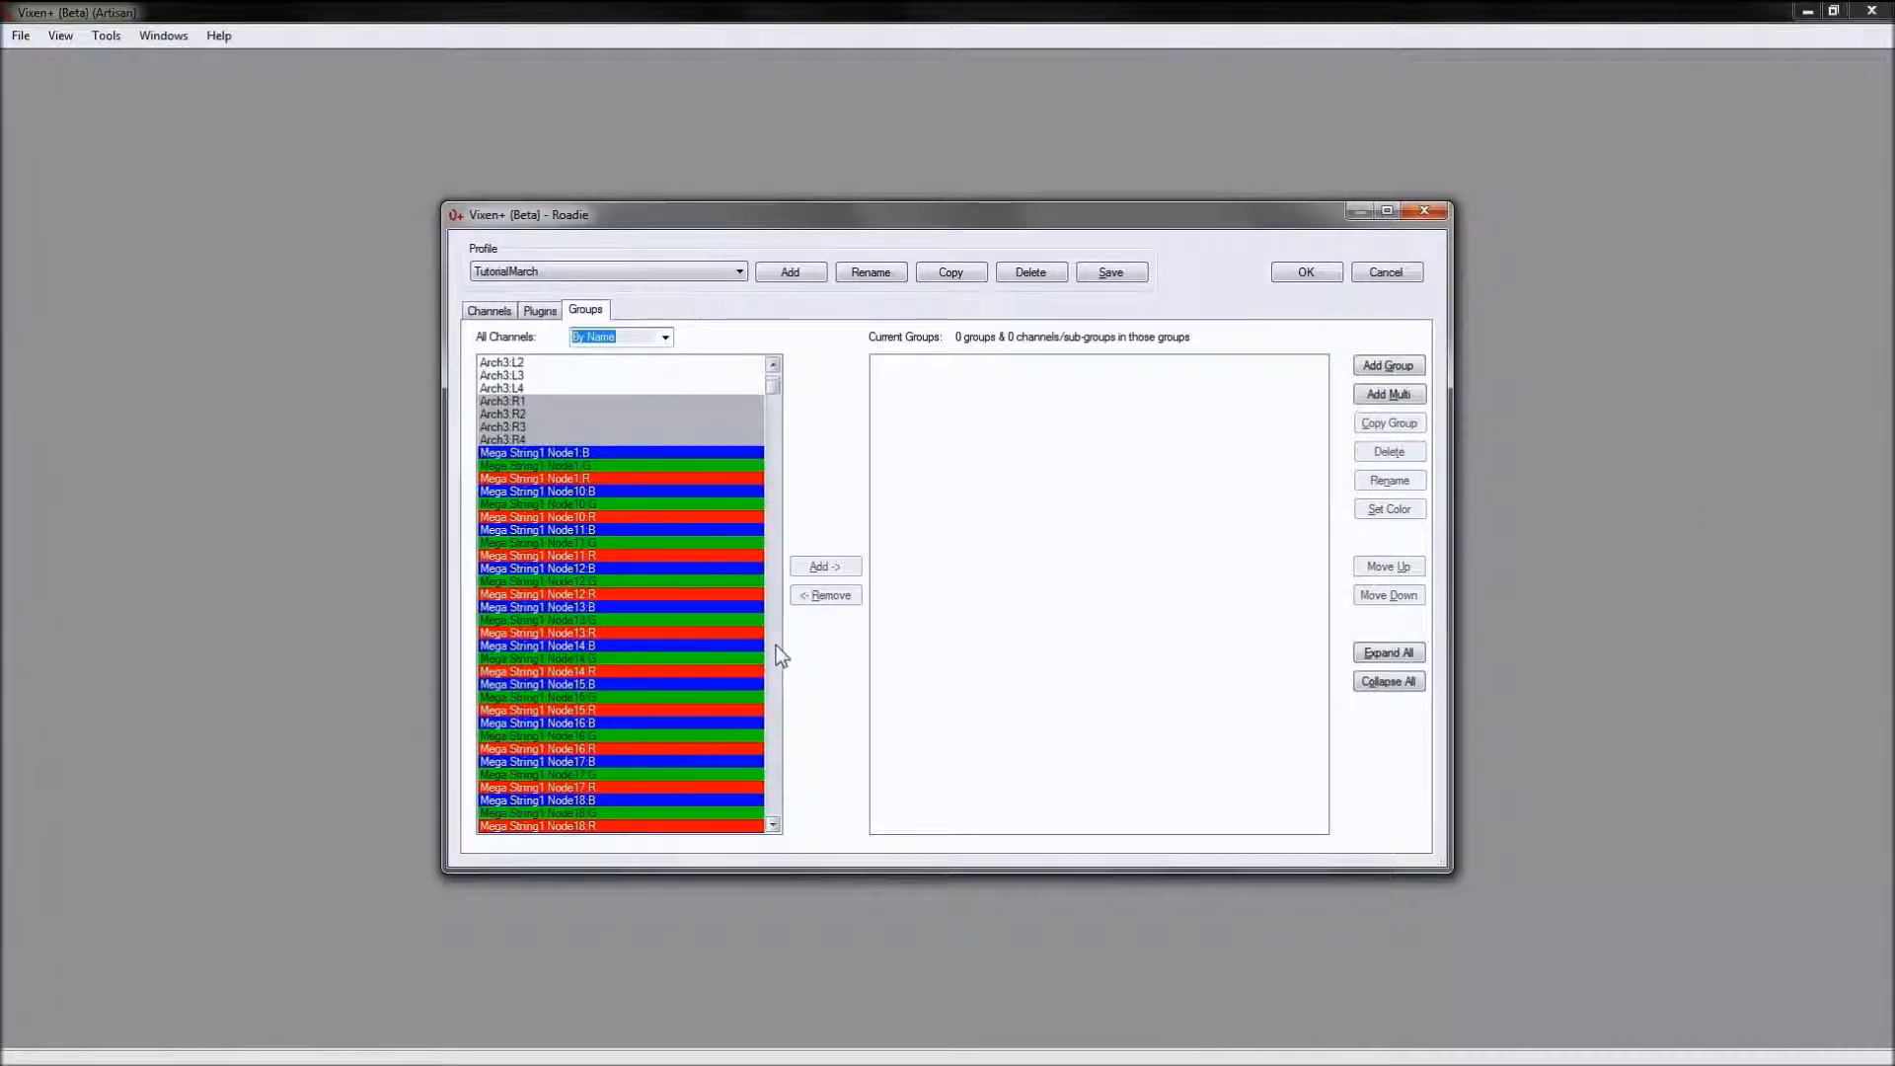
{"action": "scroll", "coordinate": [776, 644], "scroll_direction": "down", "scroll_amount": 20}
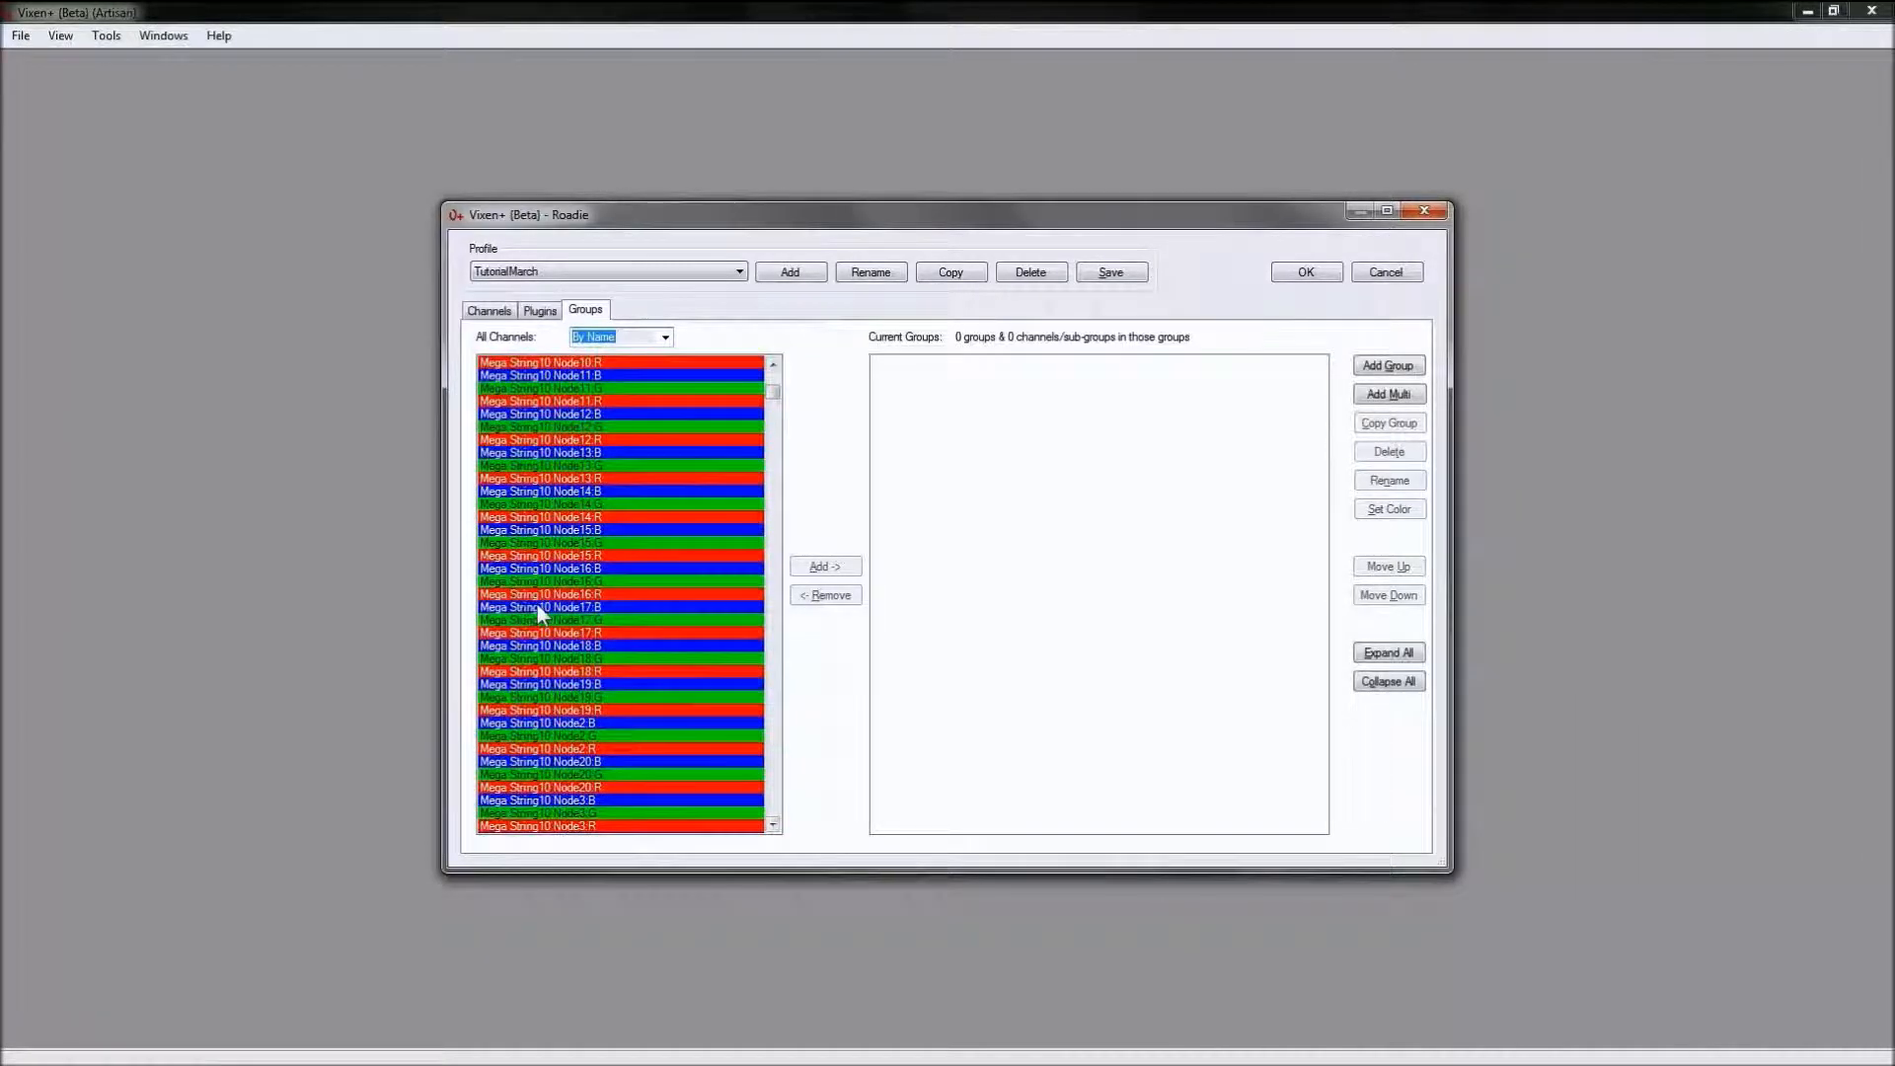
{"action": "scroll", "coordinate": [773, 707], "scroll_direction": "down", "scroll_amount": 12}
{"action": "scroll", "coordinate": [773, 707], "scroll_direction": "down", "scroll_amount": 12}
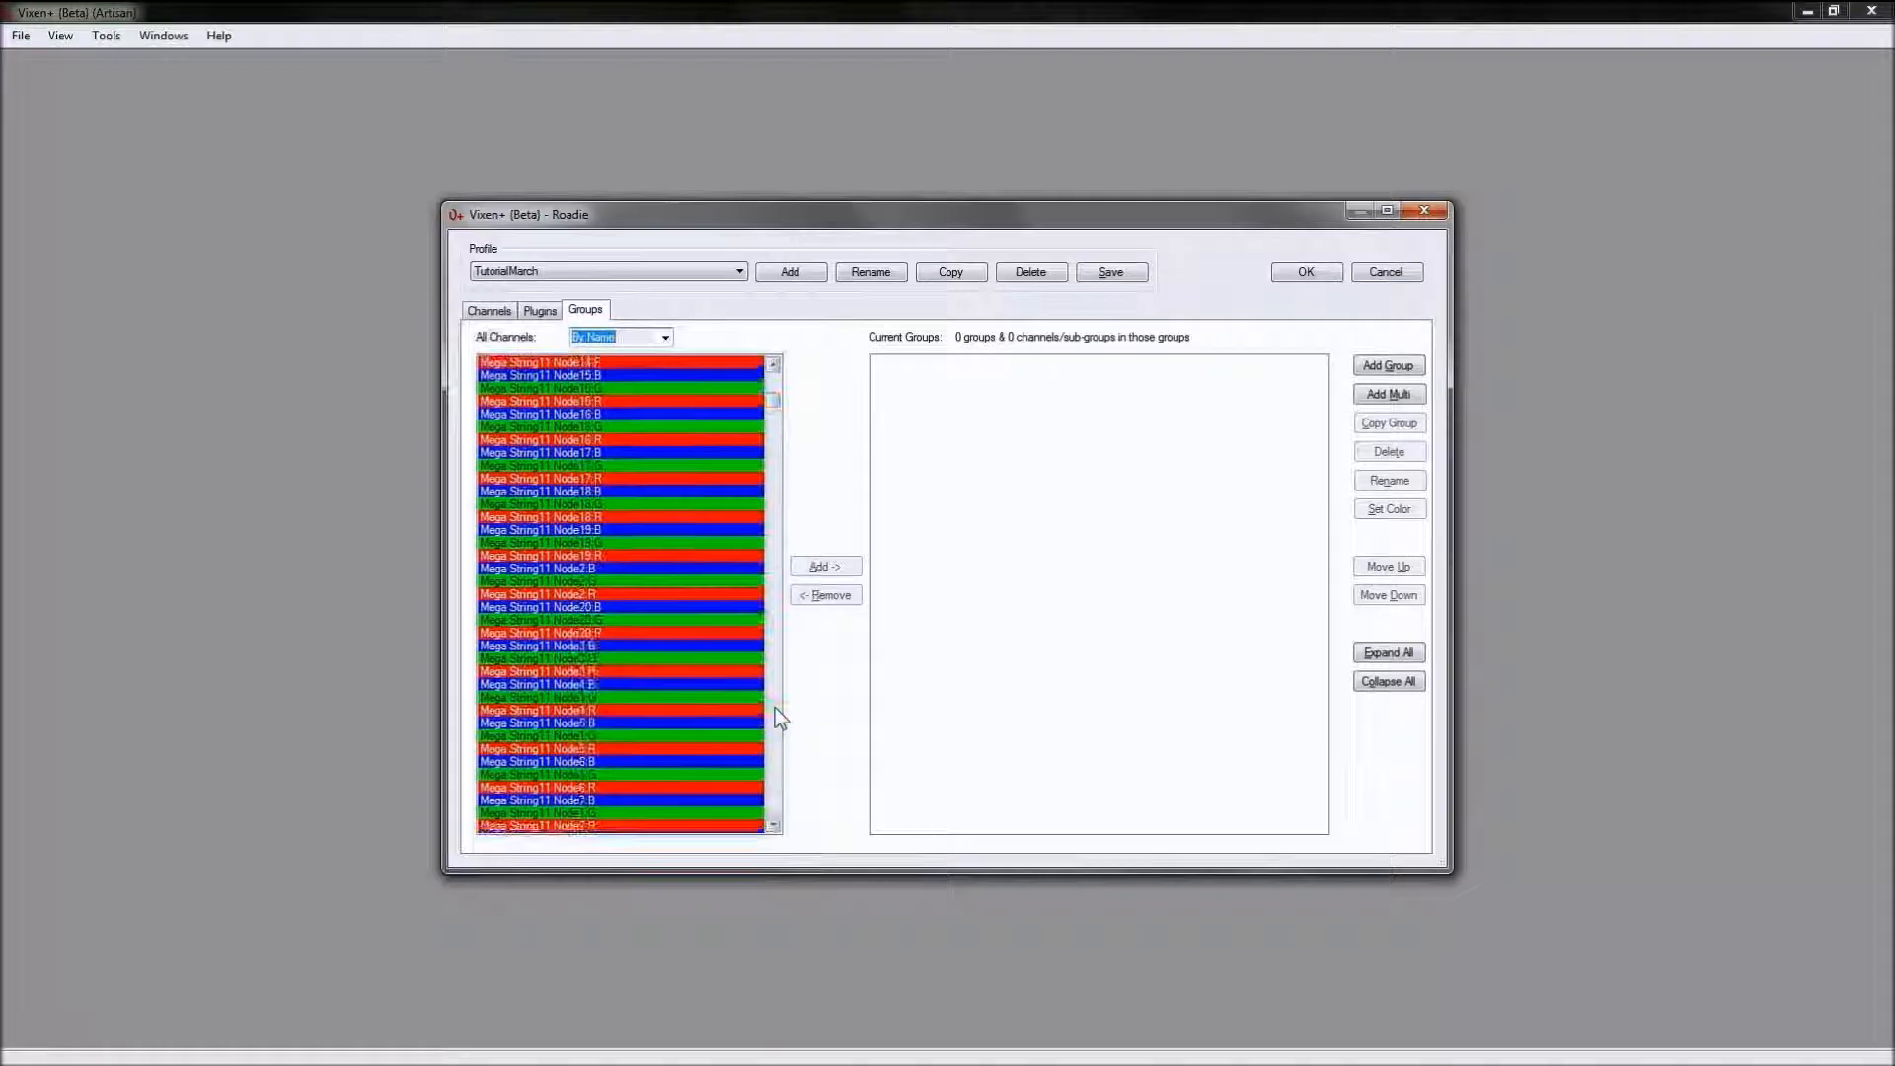
{"action": "scroll", "coordinate": [774, 708], "scroll_direction": "down", "scroll_amount": 20}
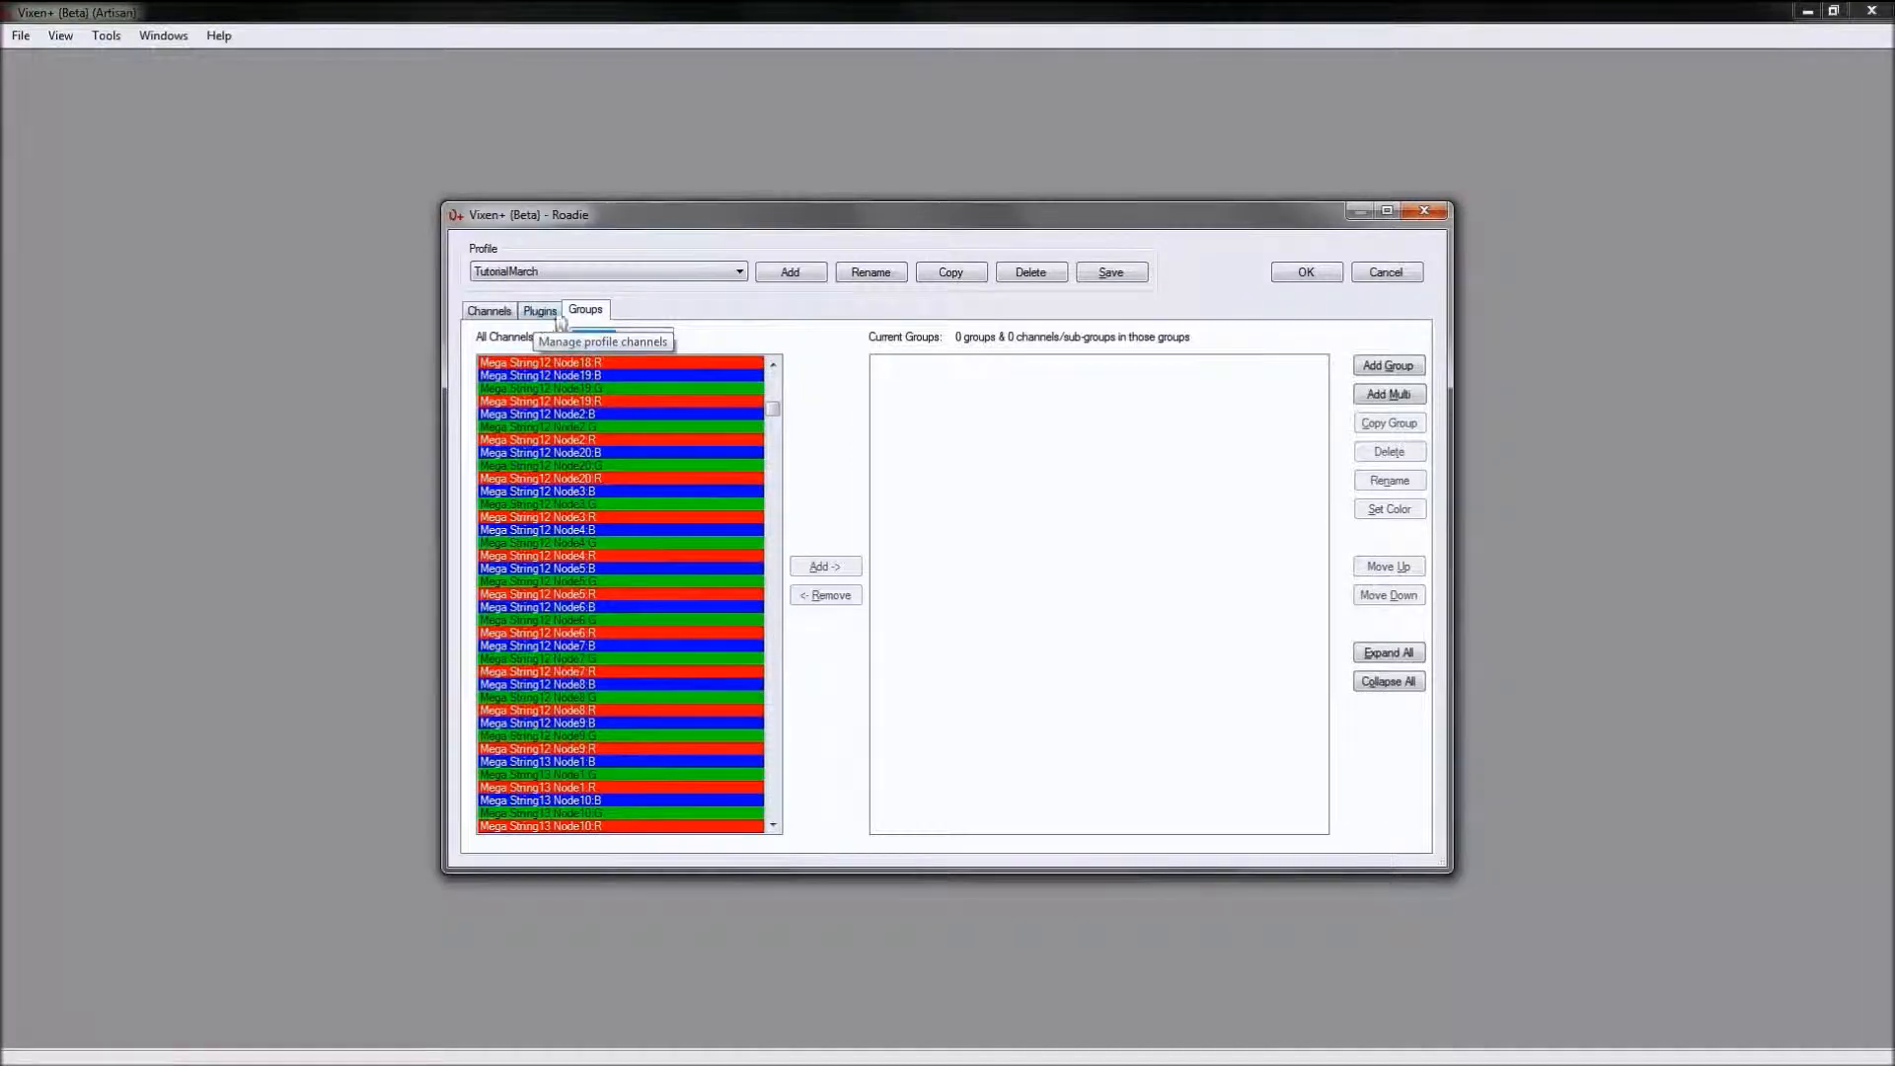
{"action": "left_click_drag", "start_coordinate": [777, 406], "coordinate": [772, 370]}
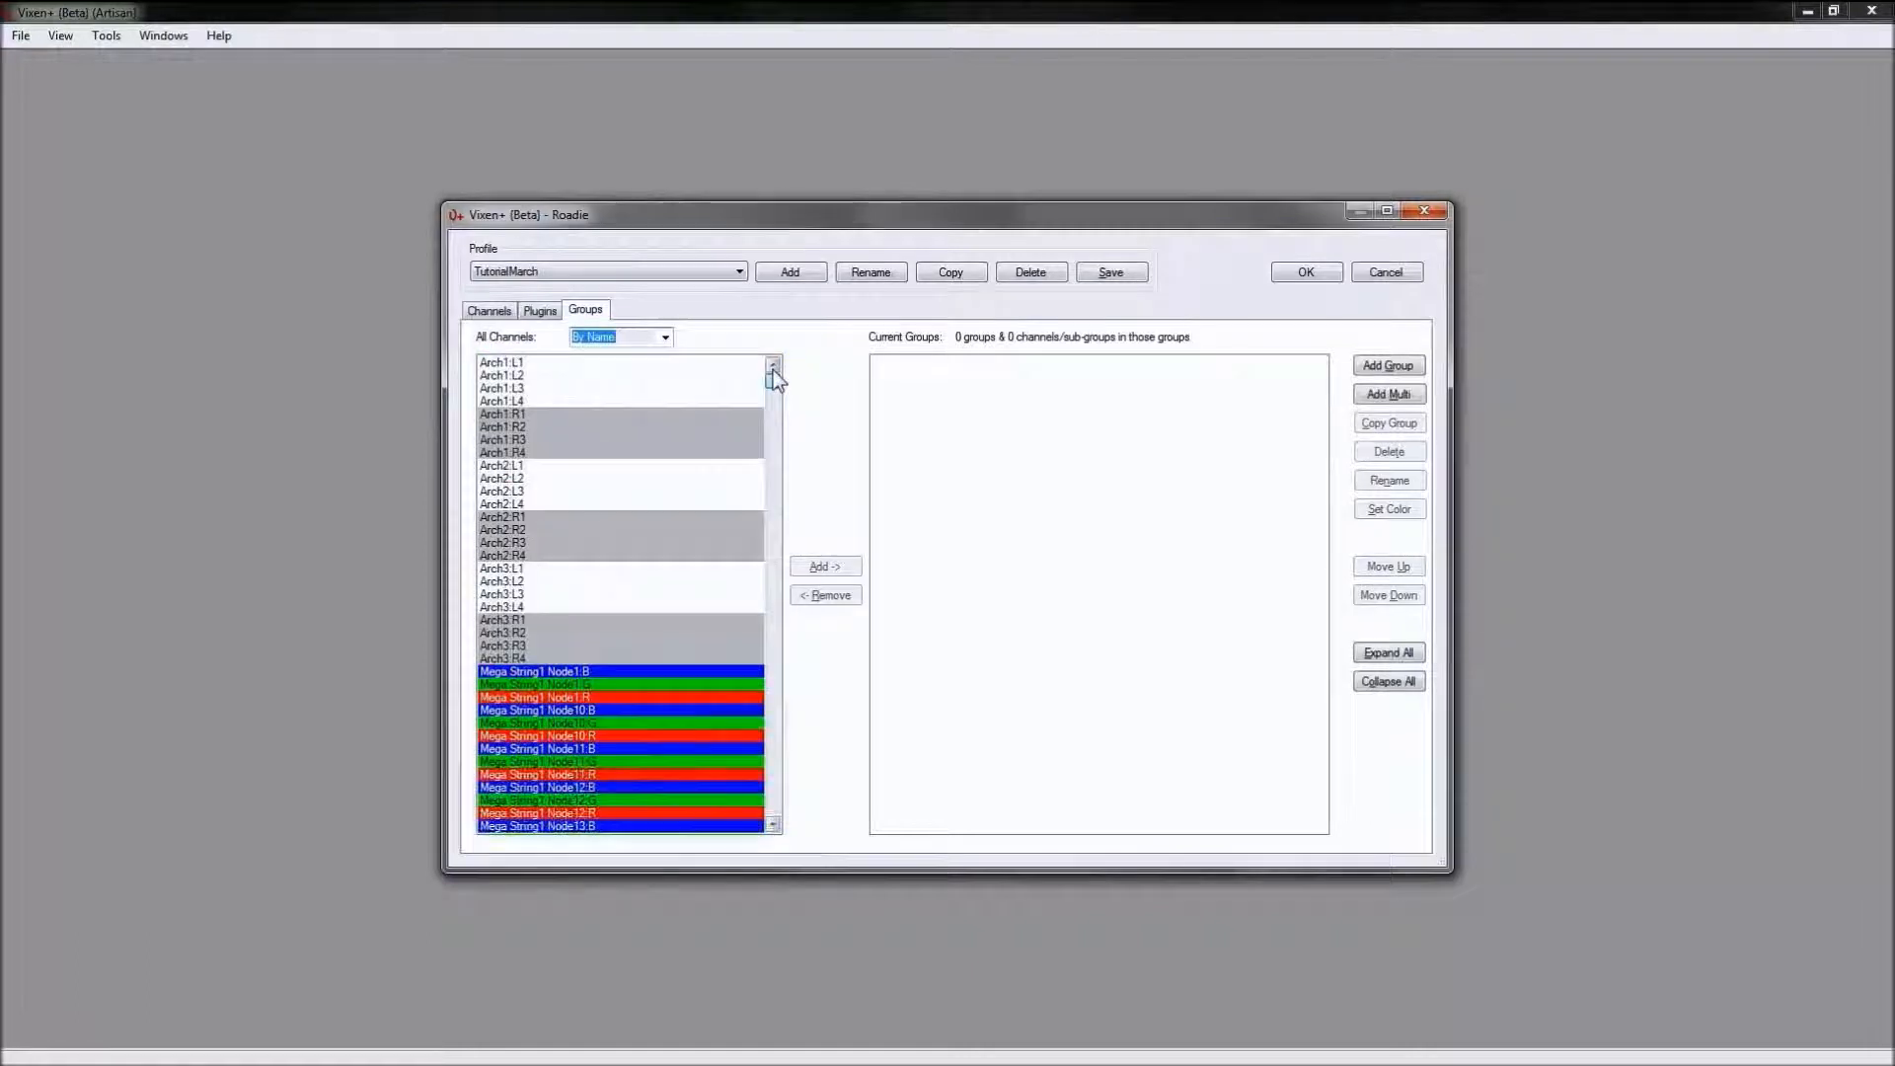
Step: View the channel list sorted by color then name, and return it to natural order
{"action": "left_click", "coordinate": [666, 338]}
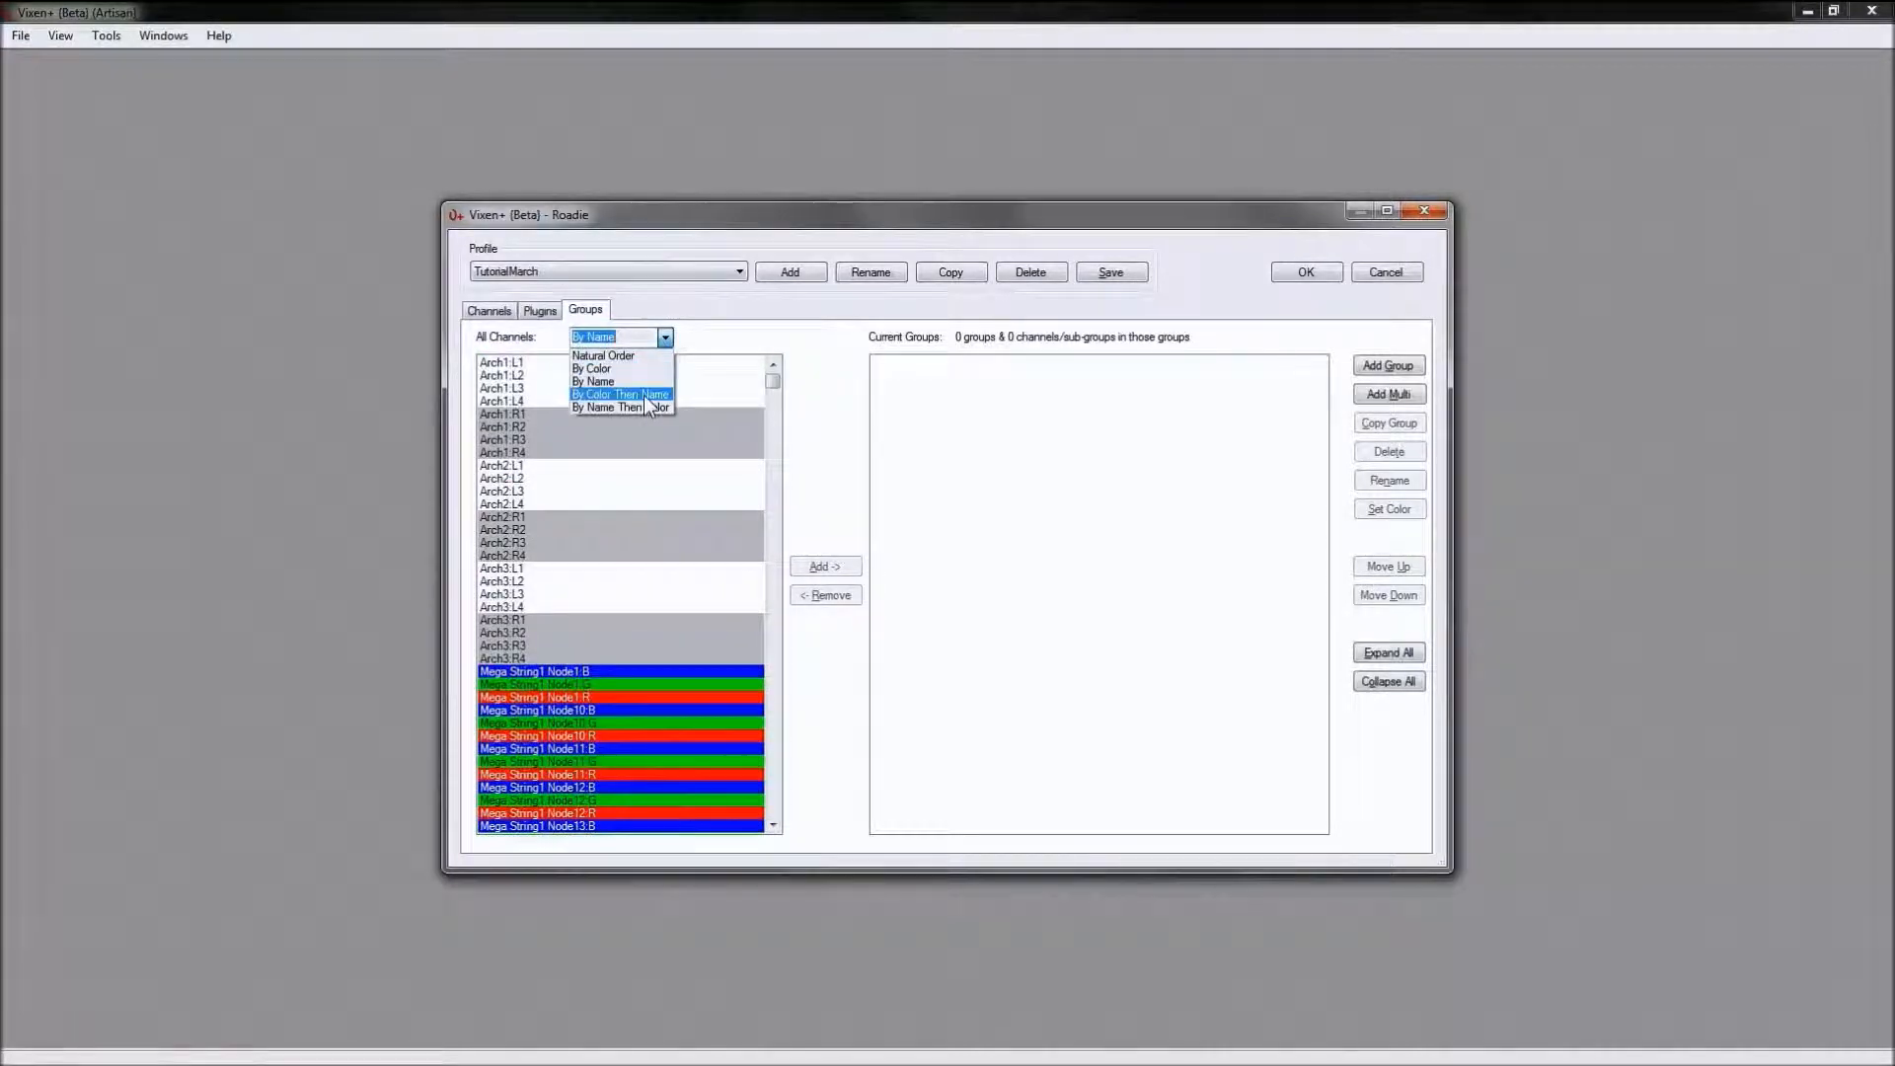
{"action": "left_click", "coordinate": [654, 394]}
{"action": "left_click", "coordinate": [666, 337]}
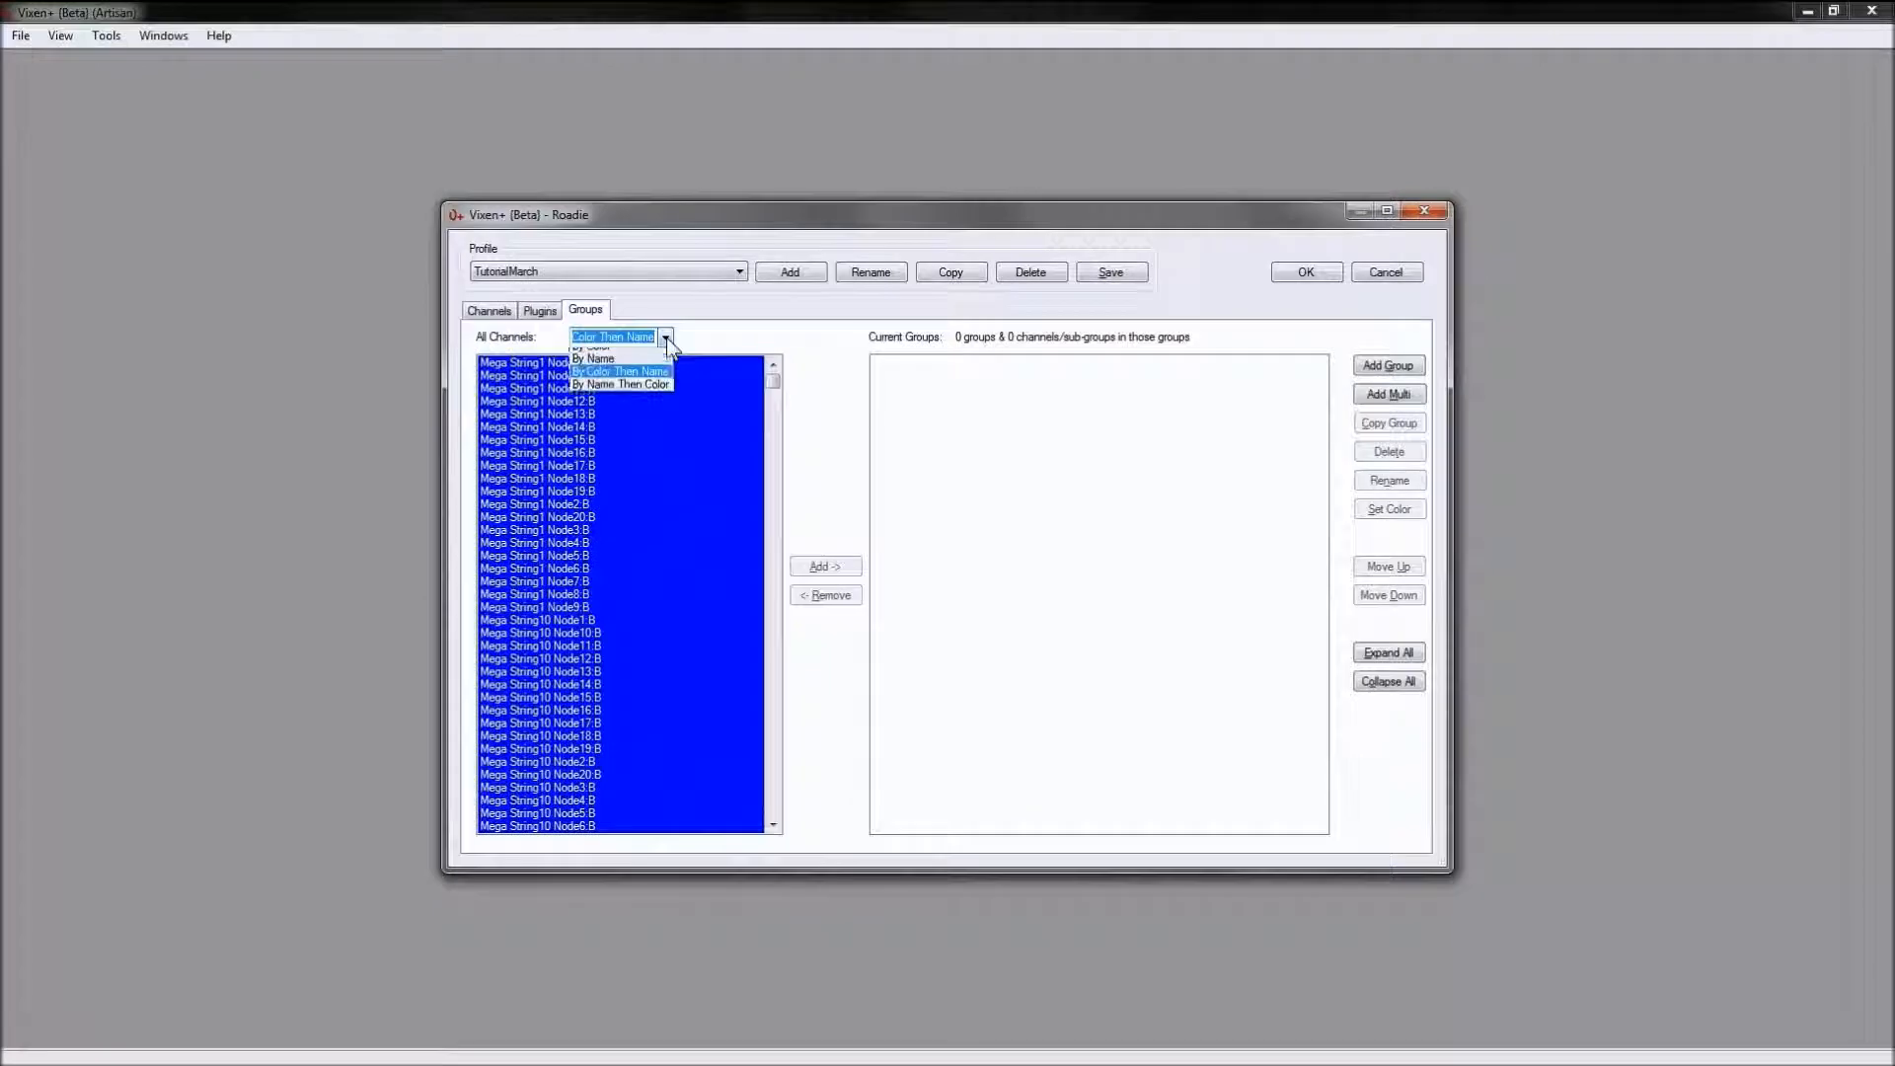
{"action": "left_click", "coordinate": [642, 395]}
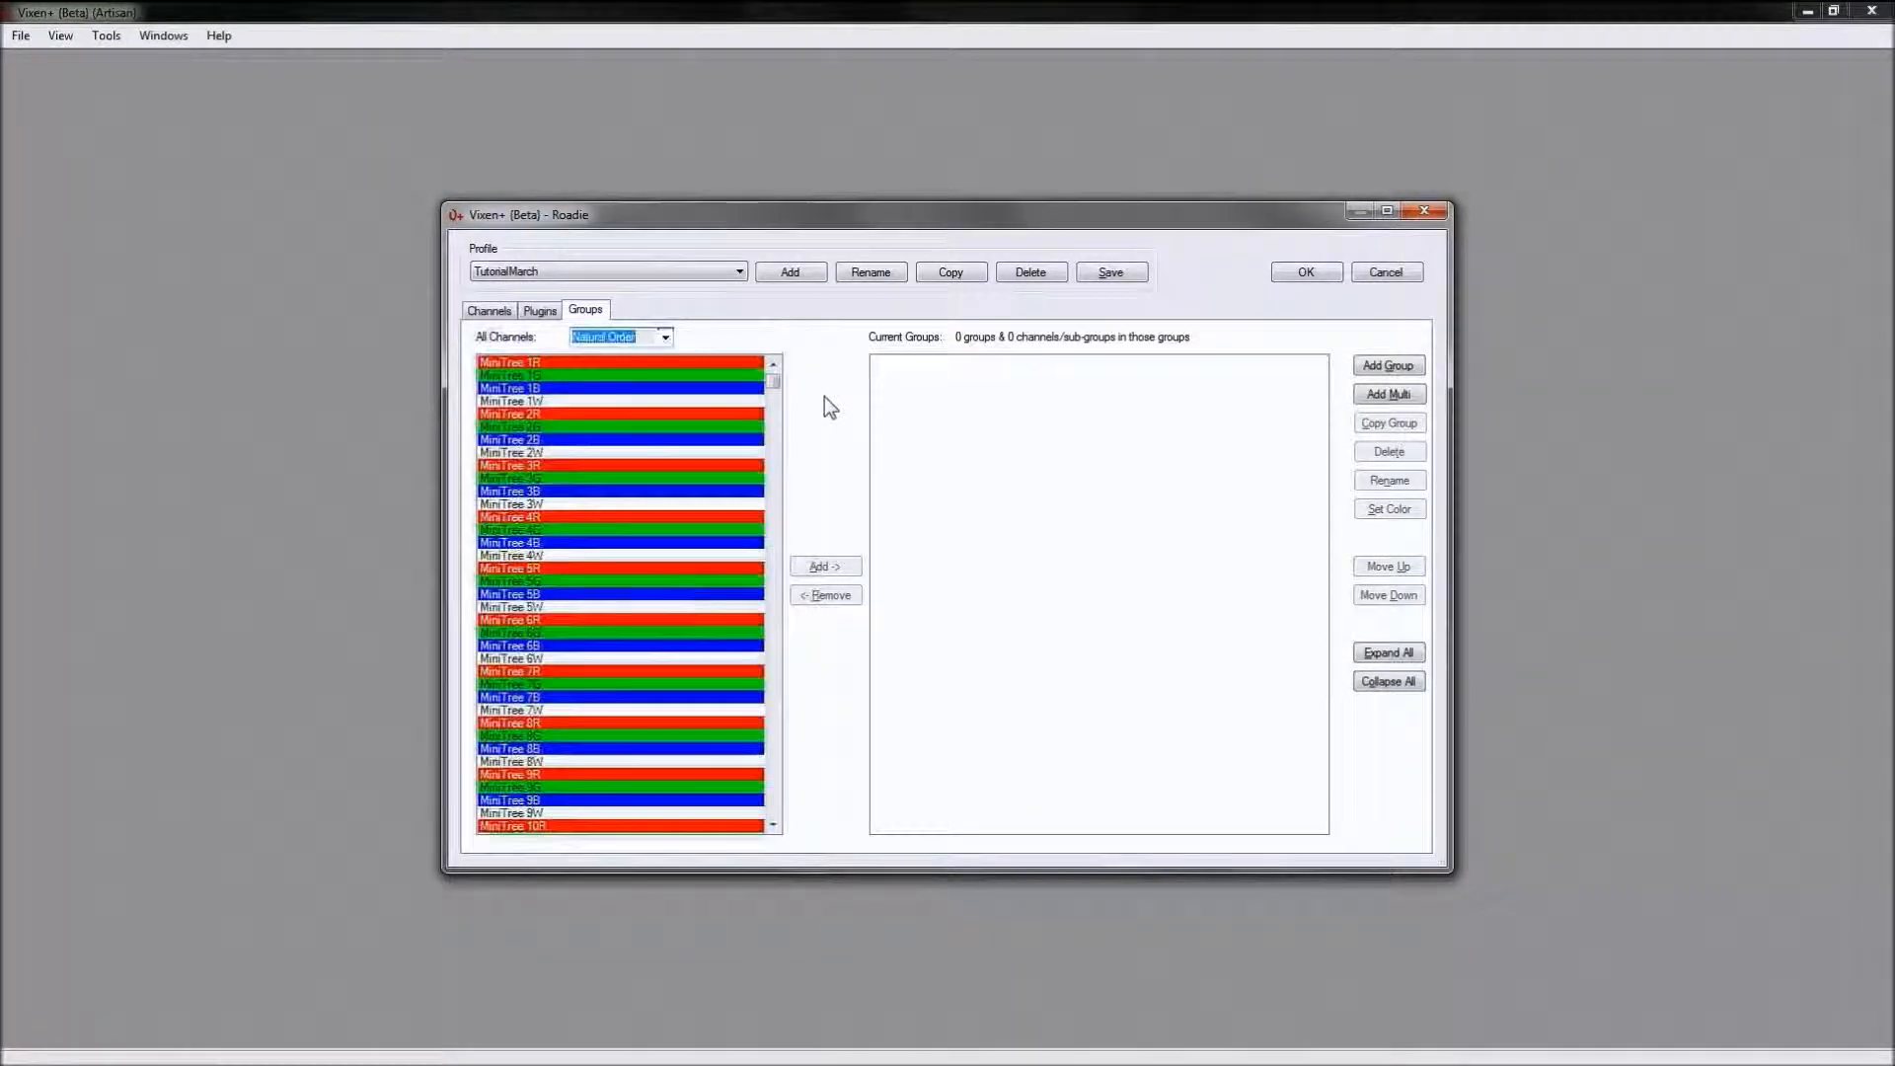
Step: Create a new channel group named MiniTrees
{"action": "left_click", "coordinate": [1389, 365]}
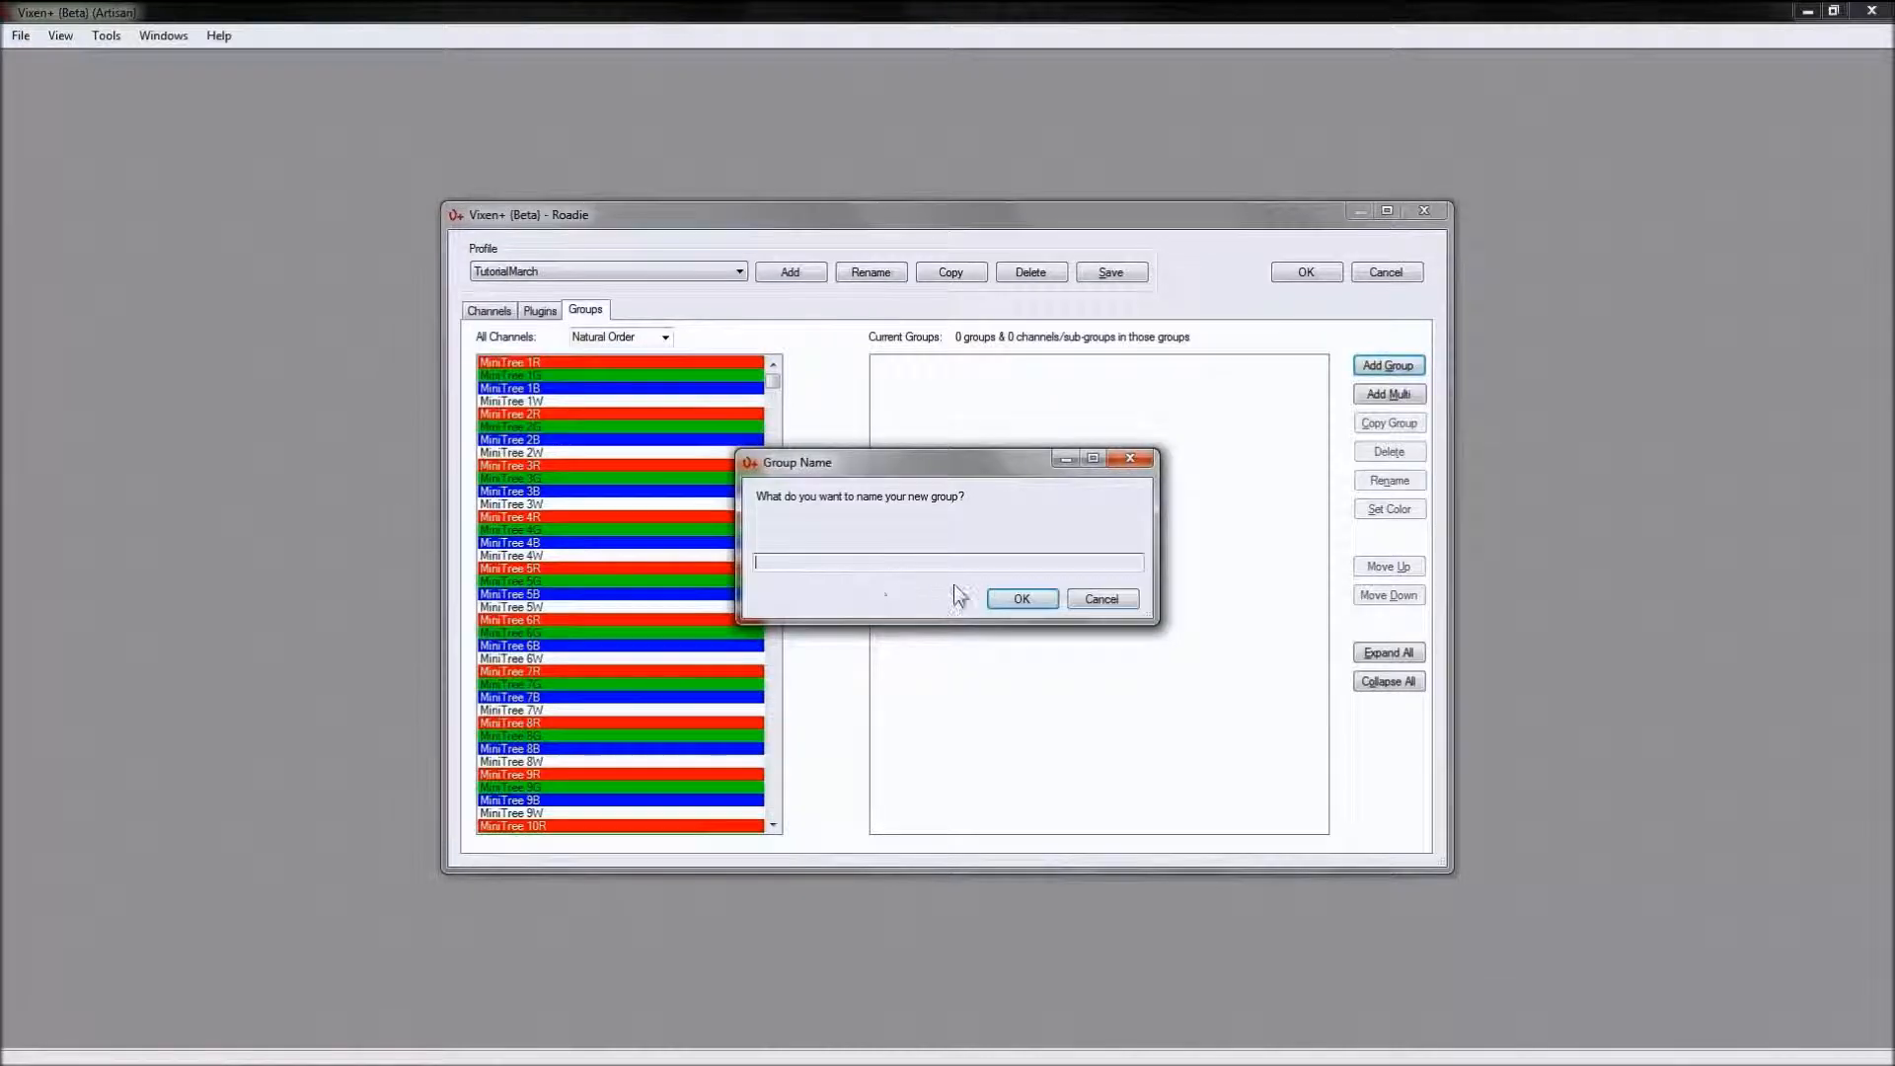
{"action": "type", "text": "MiniTrees"}
{"action": "key", "text": "Return"}
Step: Add all channels from MiniTree 1R through MiniTree 12W to the MiniTrees group and check the group's contents
{"action": "left_click", "coordinate": [549, 364]}
{"action": "left_click_drag", "start_coordinate": [774, 382], "coordinate": [774, 372]}
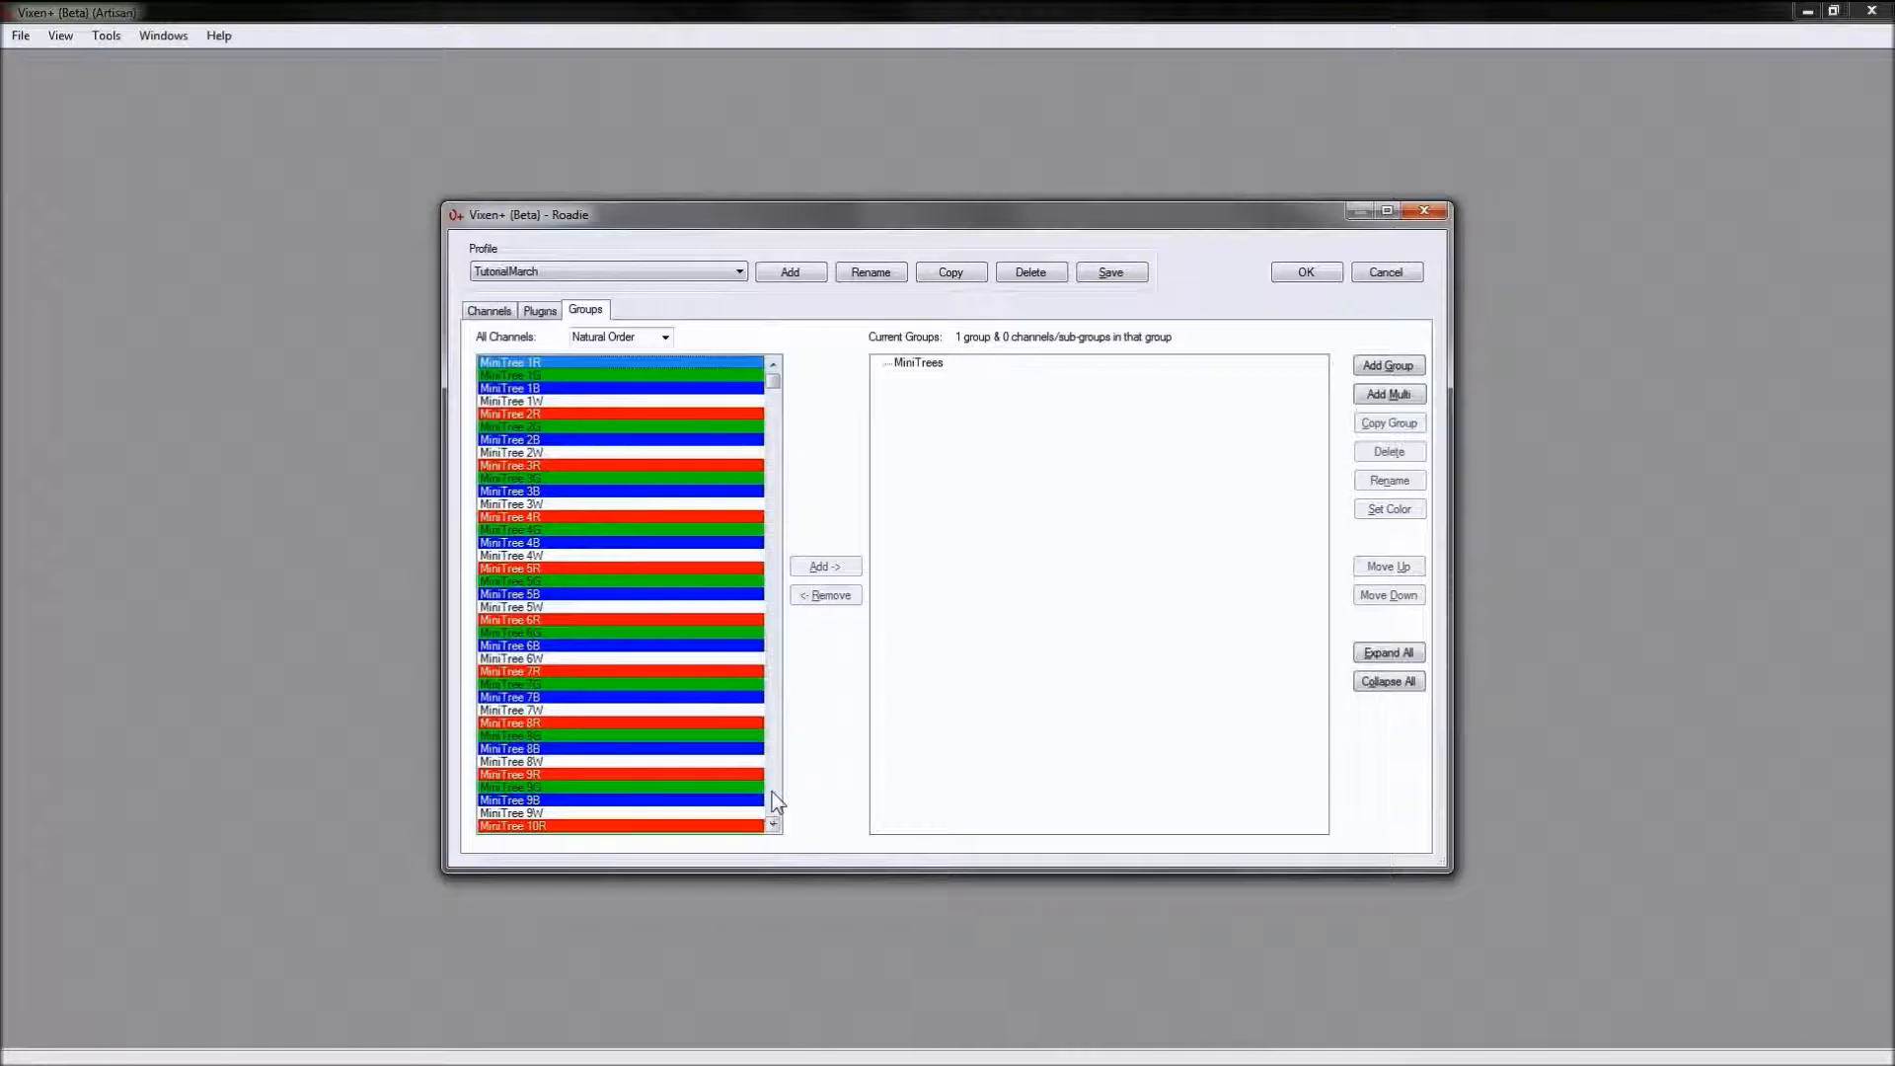
{"action": "scroll", "coordinate": [772, 794], "scroll_direction": "down", "scroll_amount": 12}
{"action": "left_click", "coordinate": [554, 505], "text": "shift"}
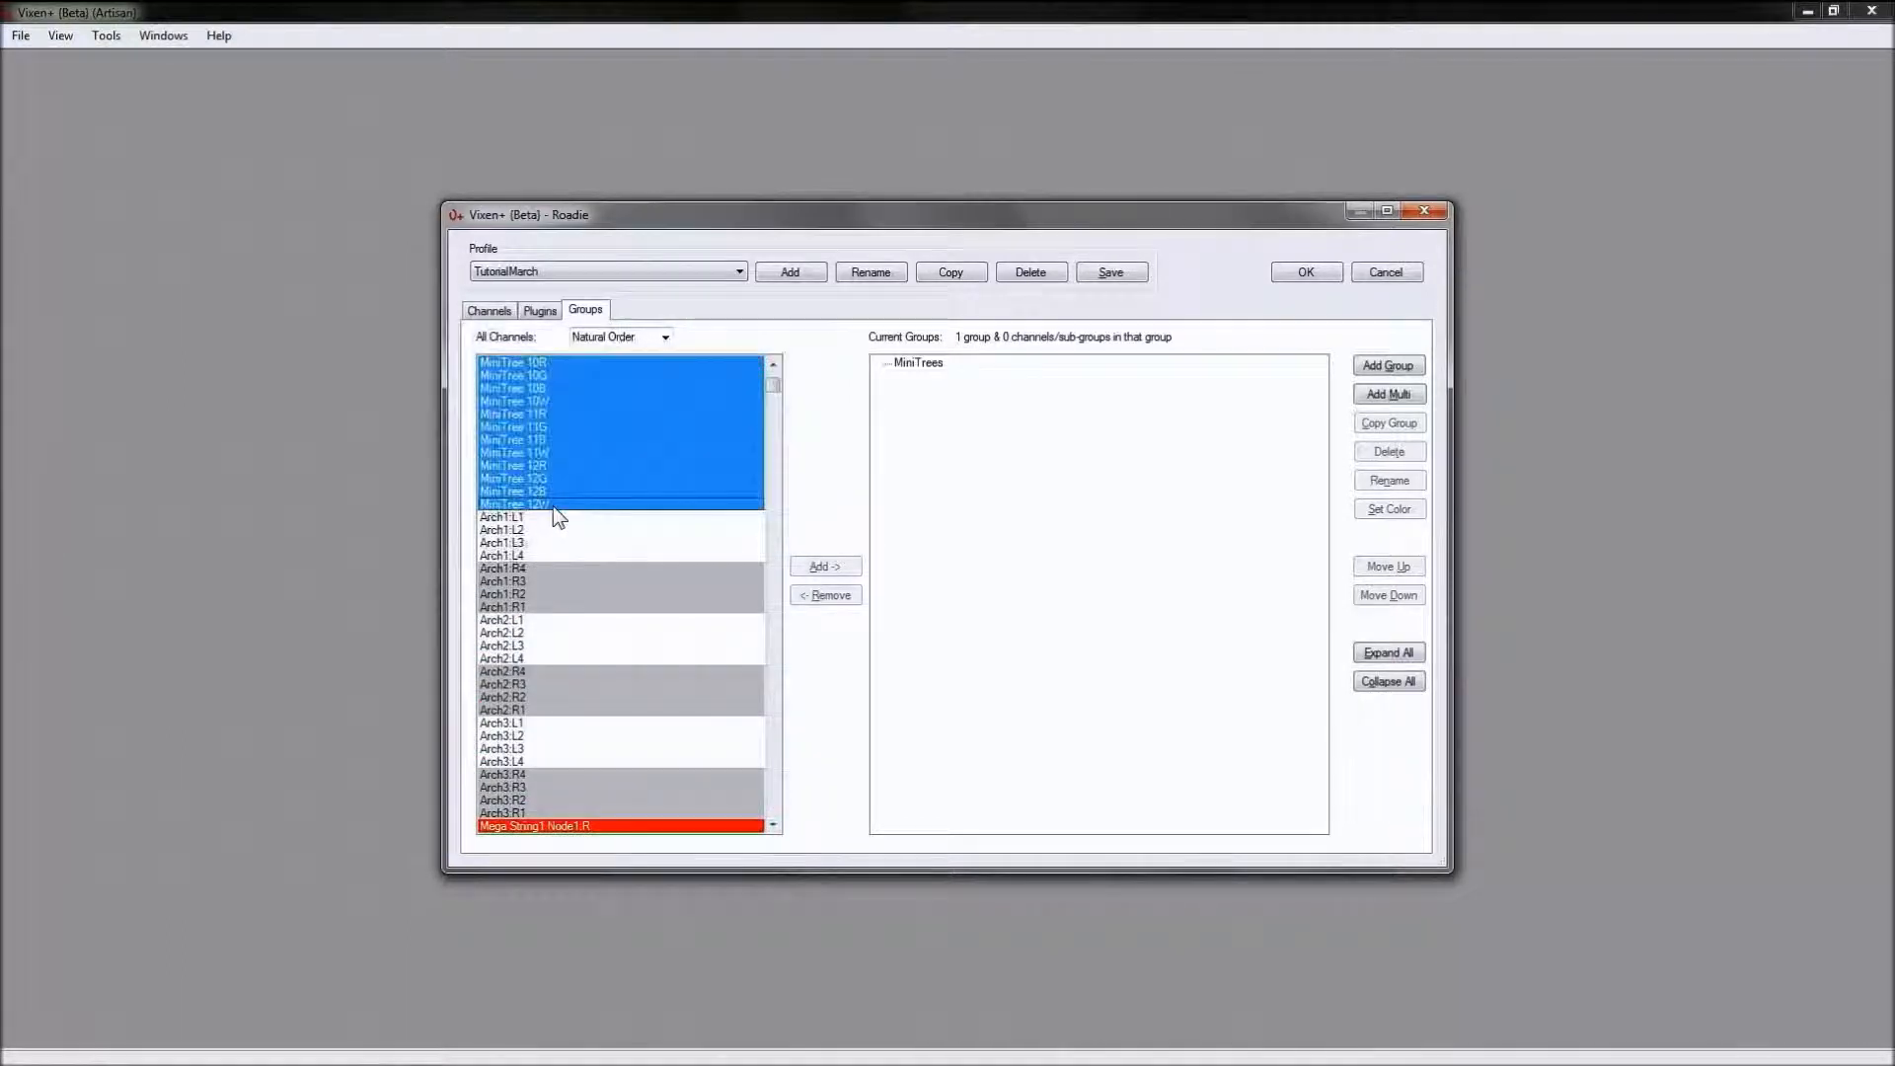
{"action": "left_click", "coordinate": [922, 363]}
{"action": "left_click", "coordinate": [824, 566]}
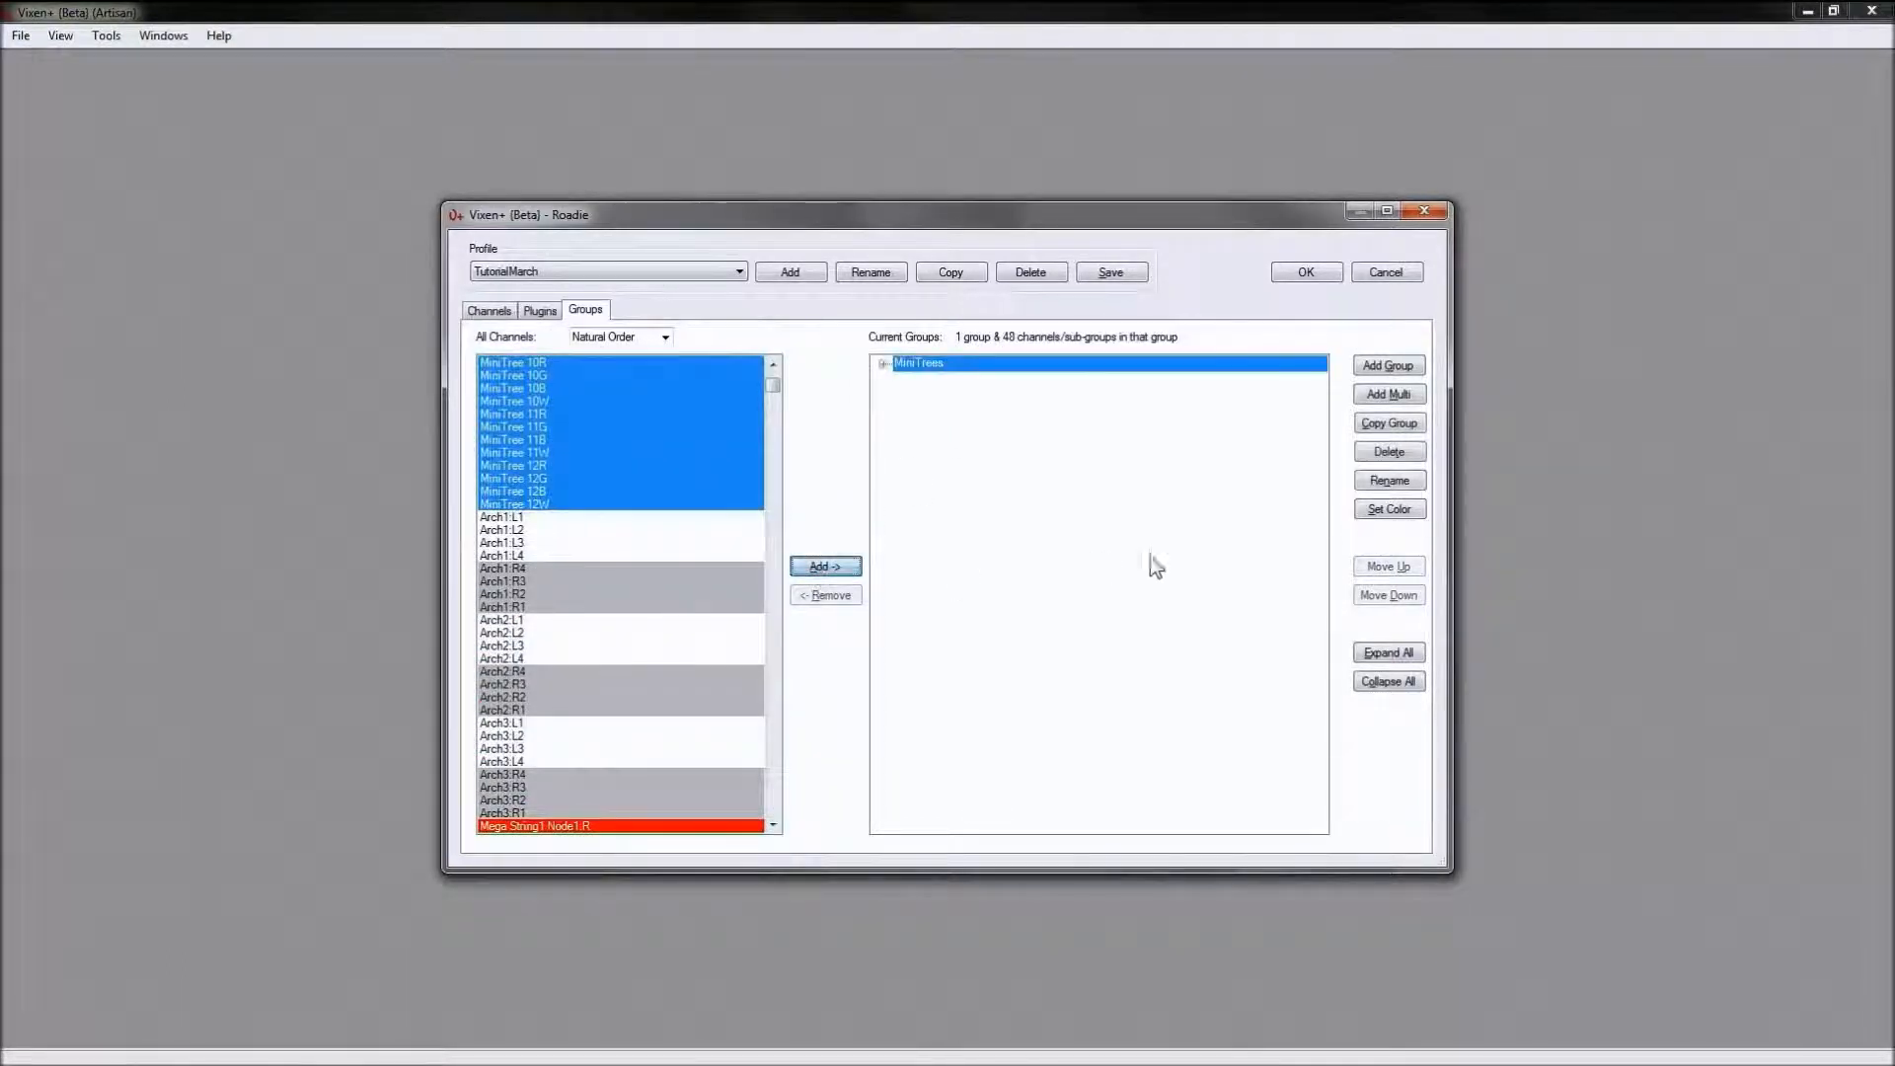
{"action": "left_click", "coordinate": [883, 365]}
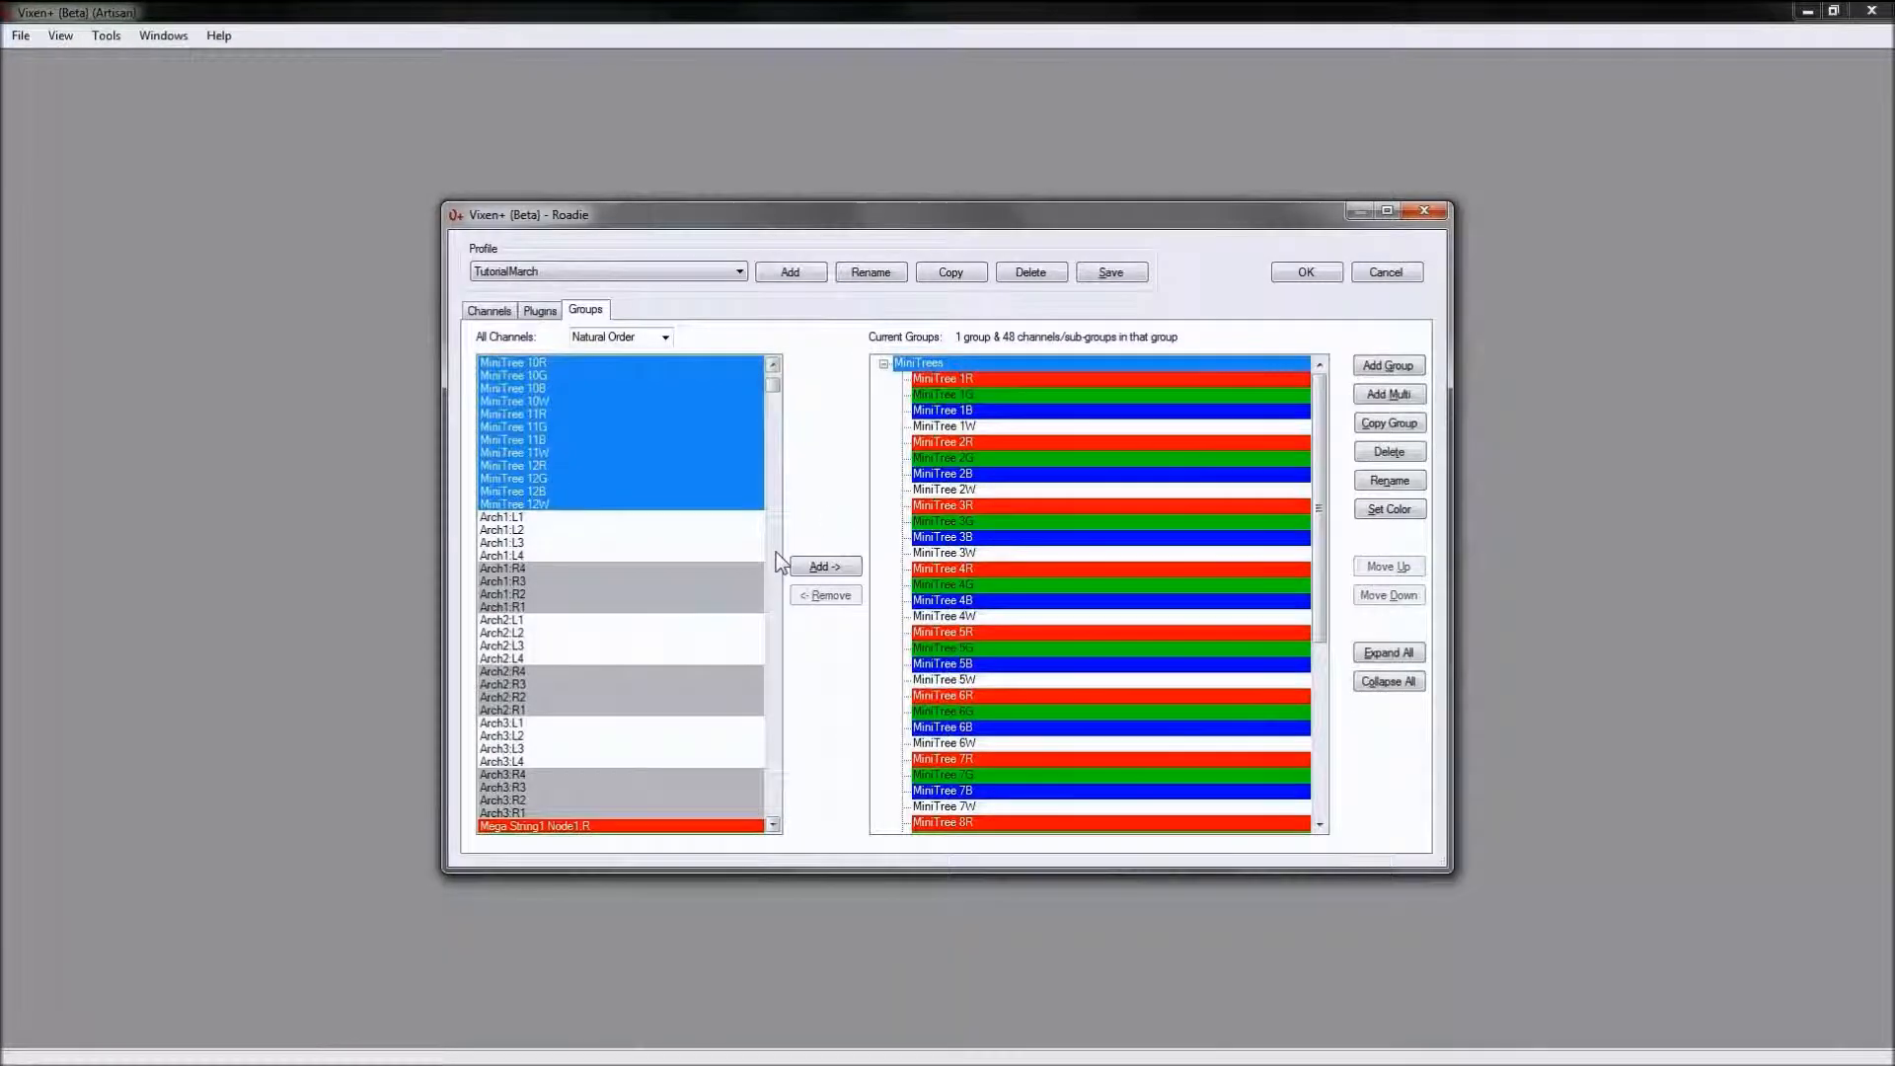
{"action": "left_click", "coordinate": [883, 364]}
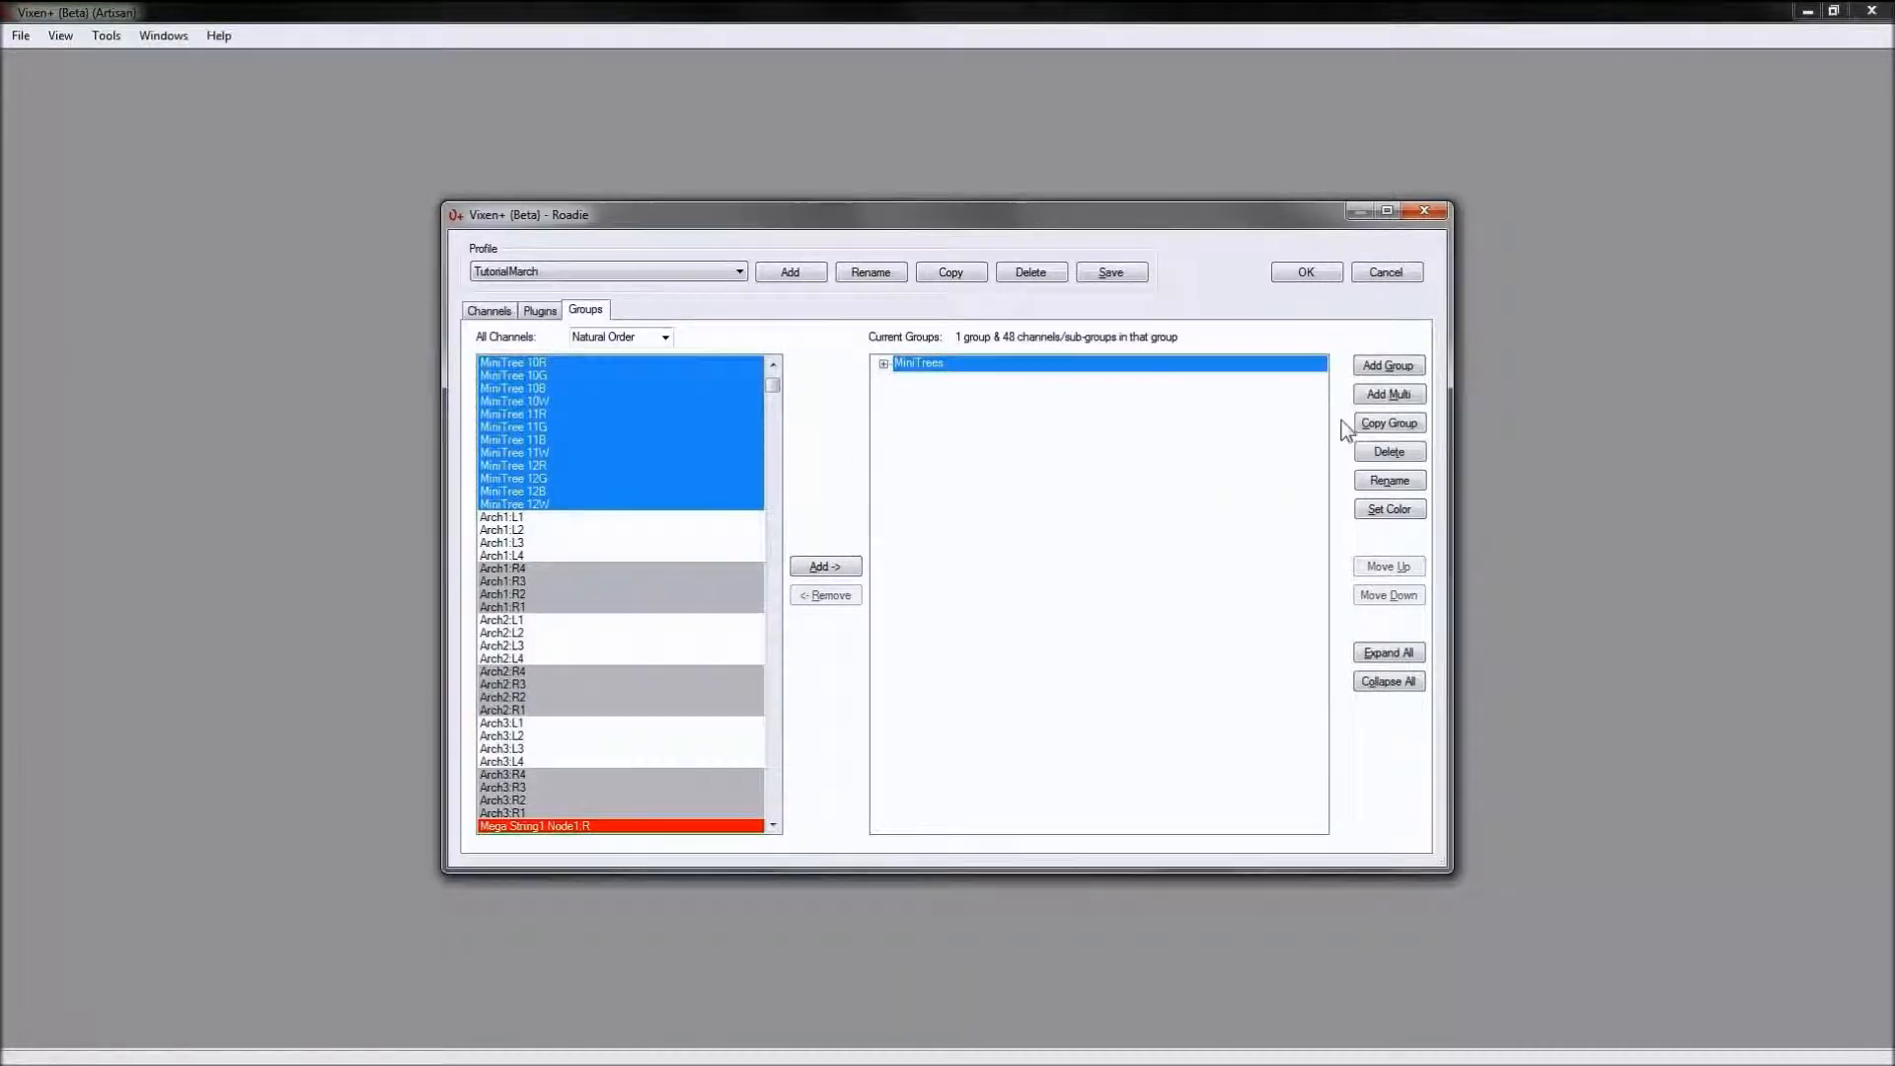
Step: Create four groups at once using the base name MT x Color
{"action": "left_click", "coordinate": [1391, 394]}
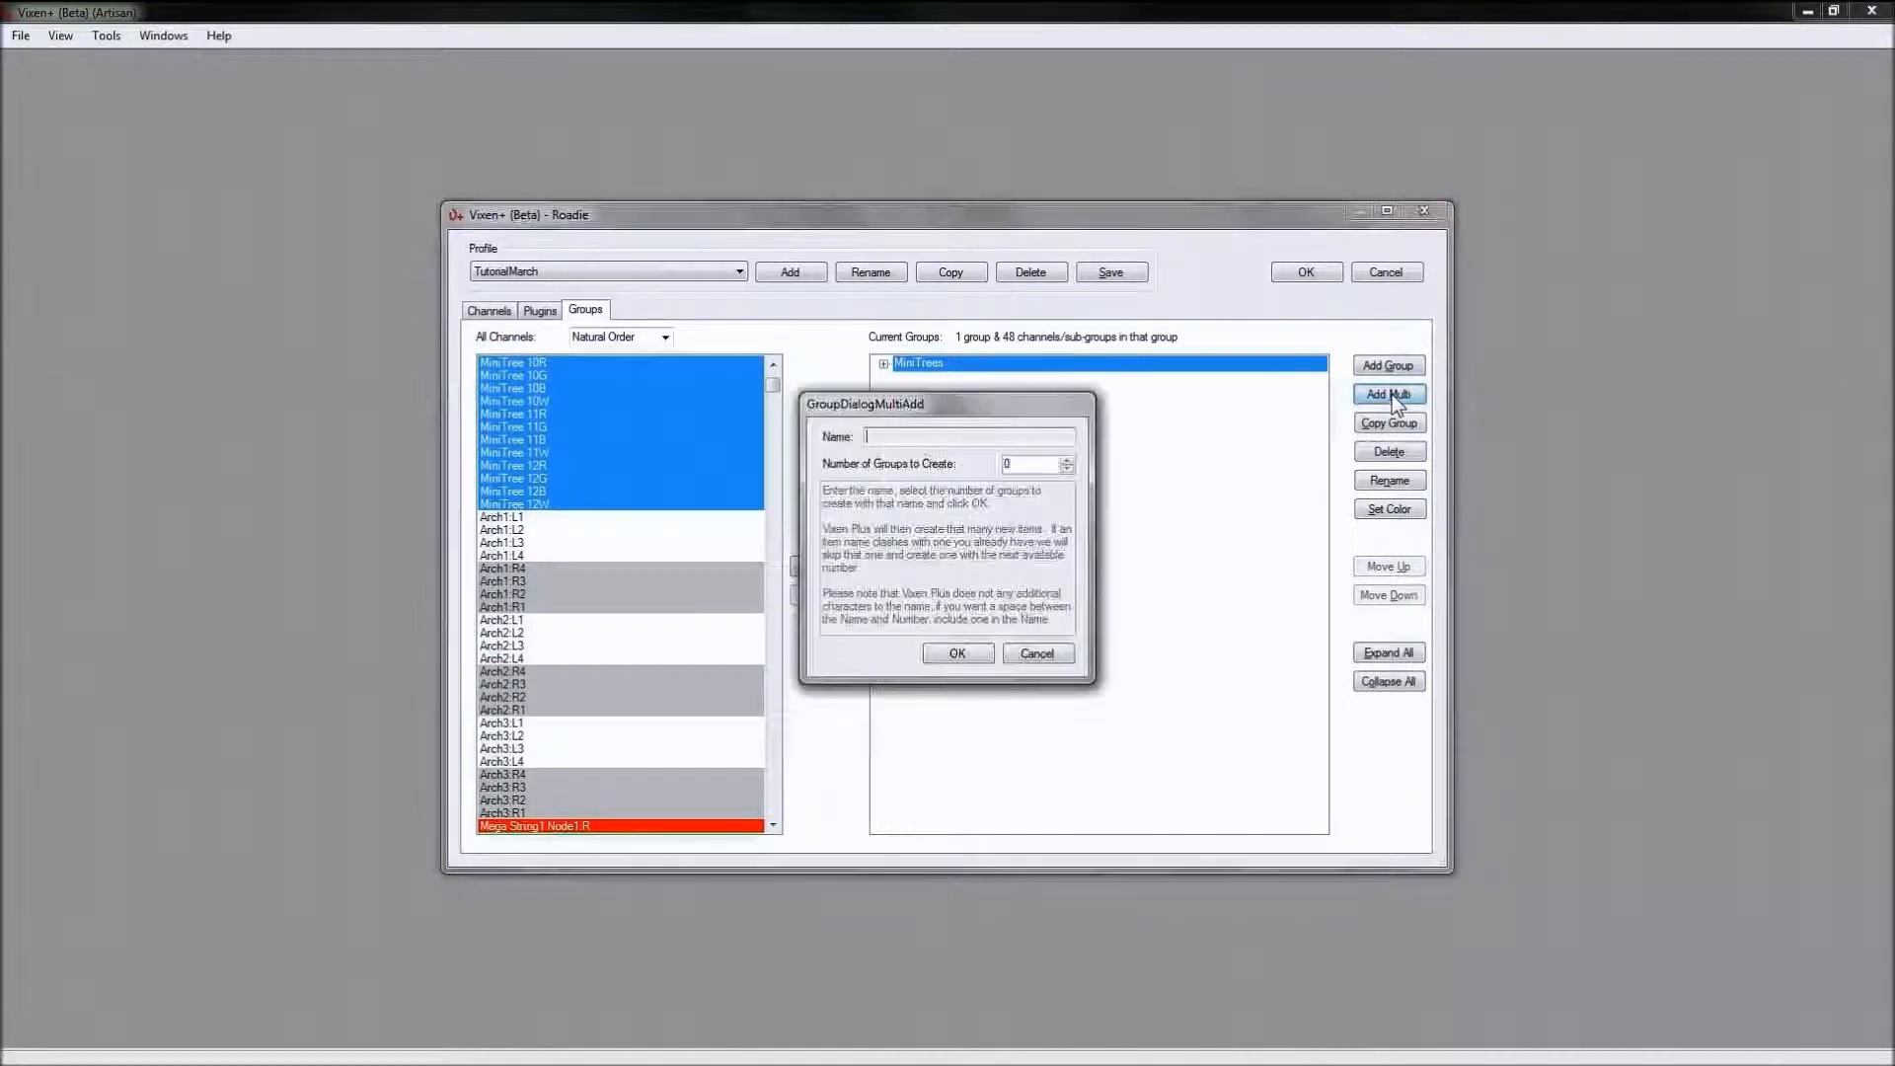
{"action": "left_click", "coordinate": [1066, 460]}
{"action": "left_click", "coordinate": [1066, 460]}
{"action": "left_click", "coordinate": [1066, 460]}
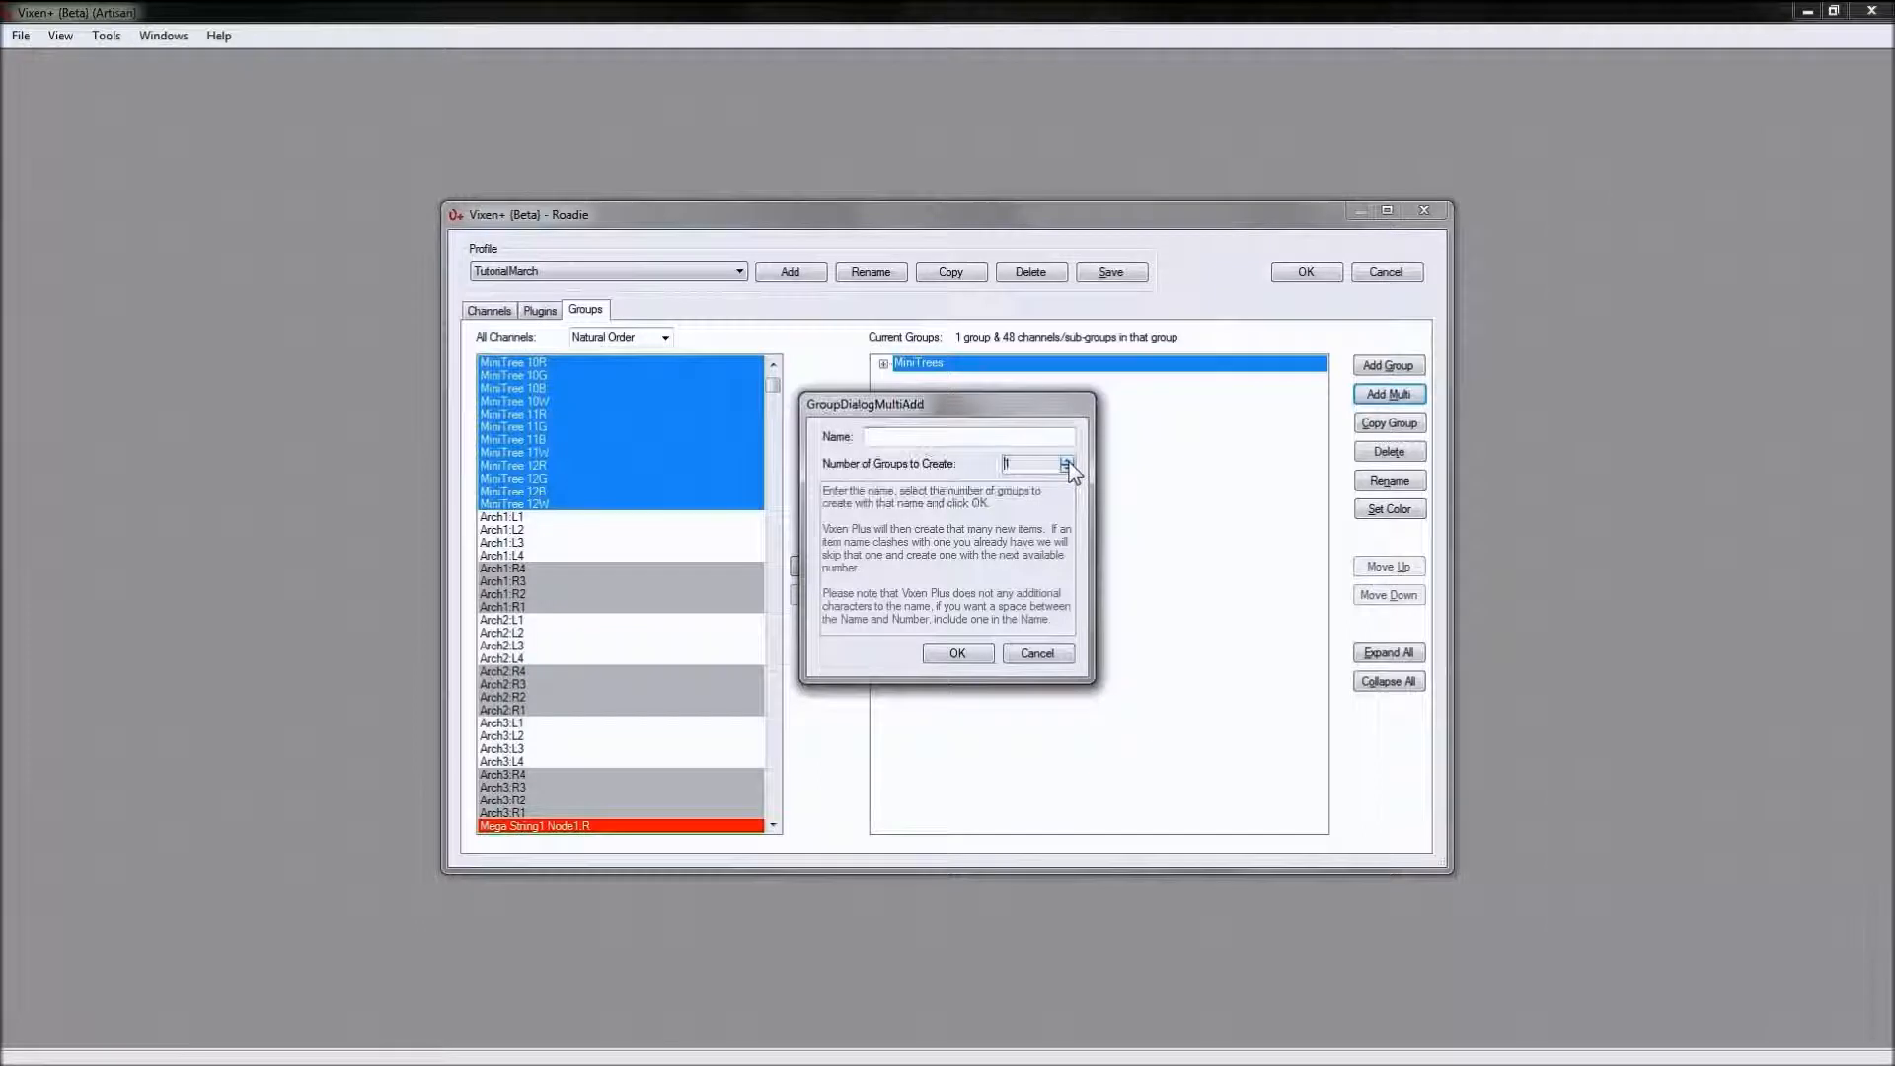
{"action": "left_click", "coordinate": [934, 435]}
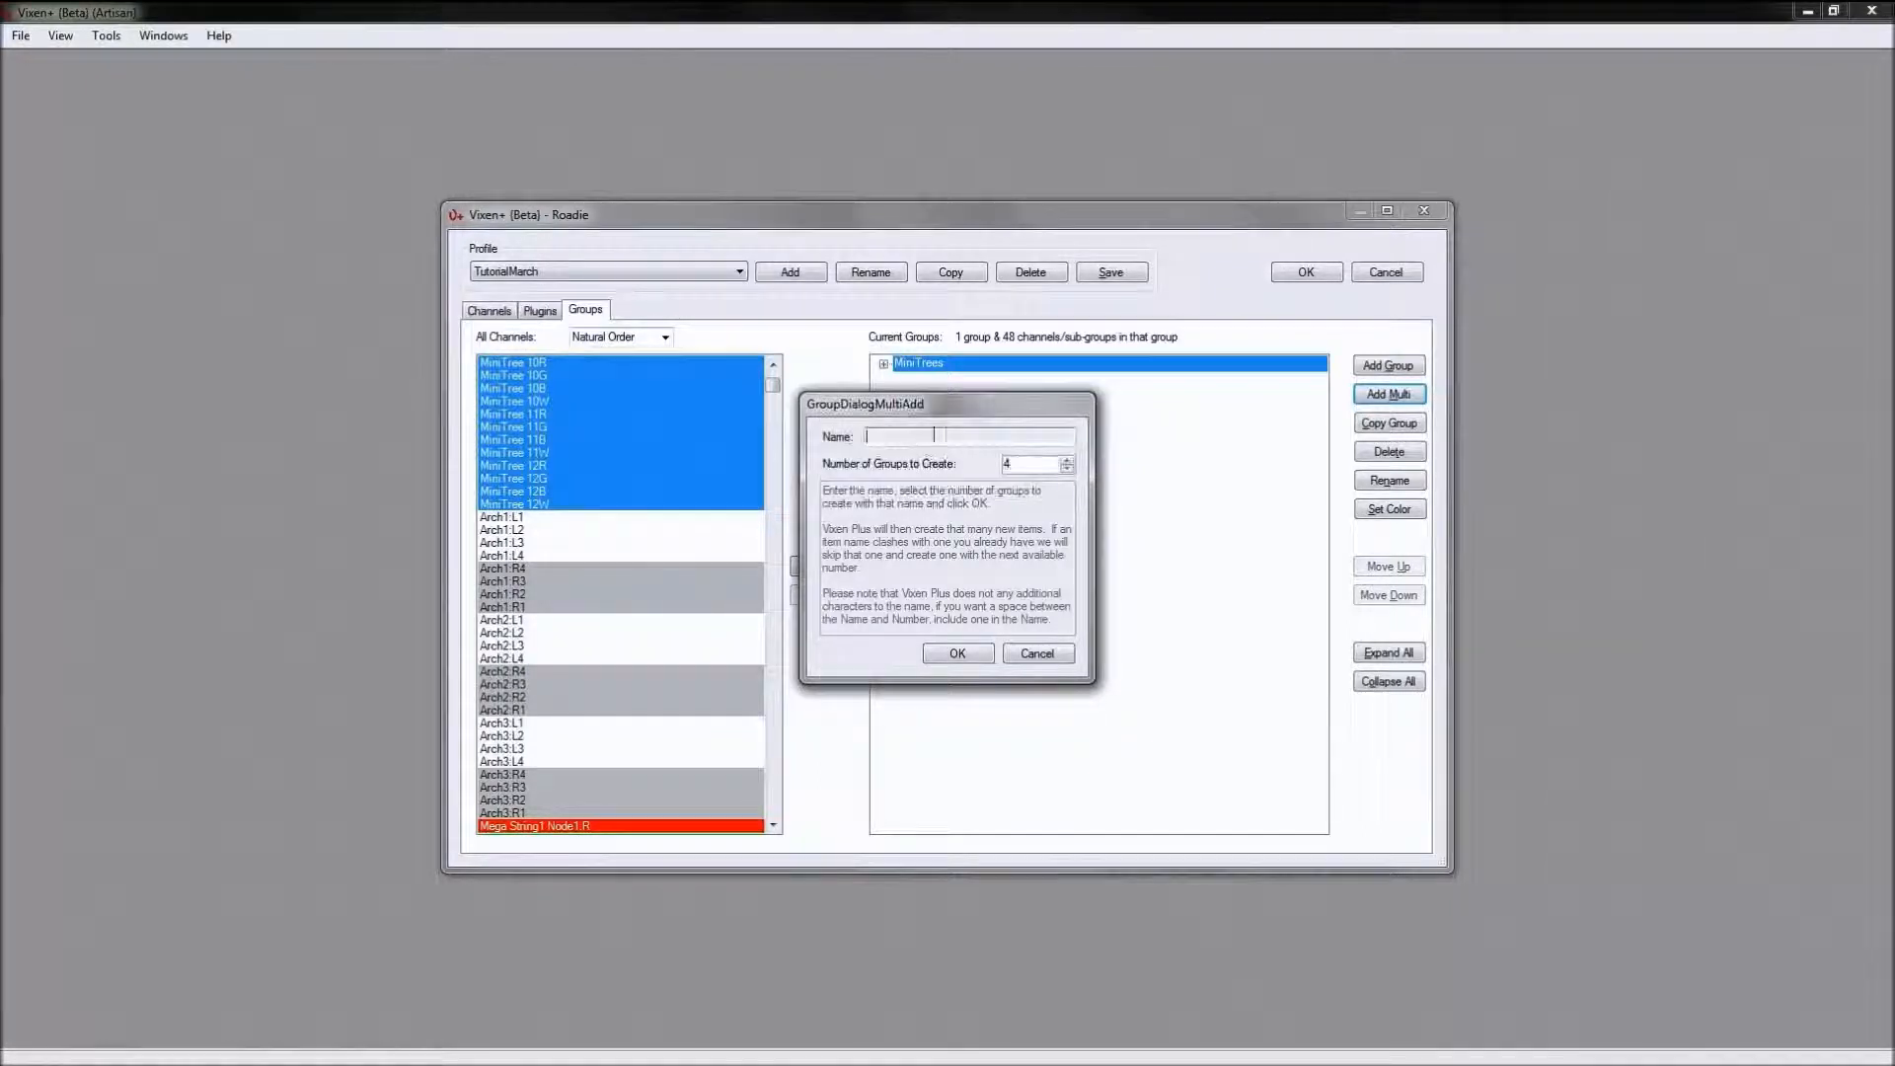
{"action": "type", "text": "MT x Color"}
{"action": "left_click", "coordinate": [952, 653]}
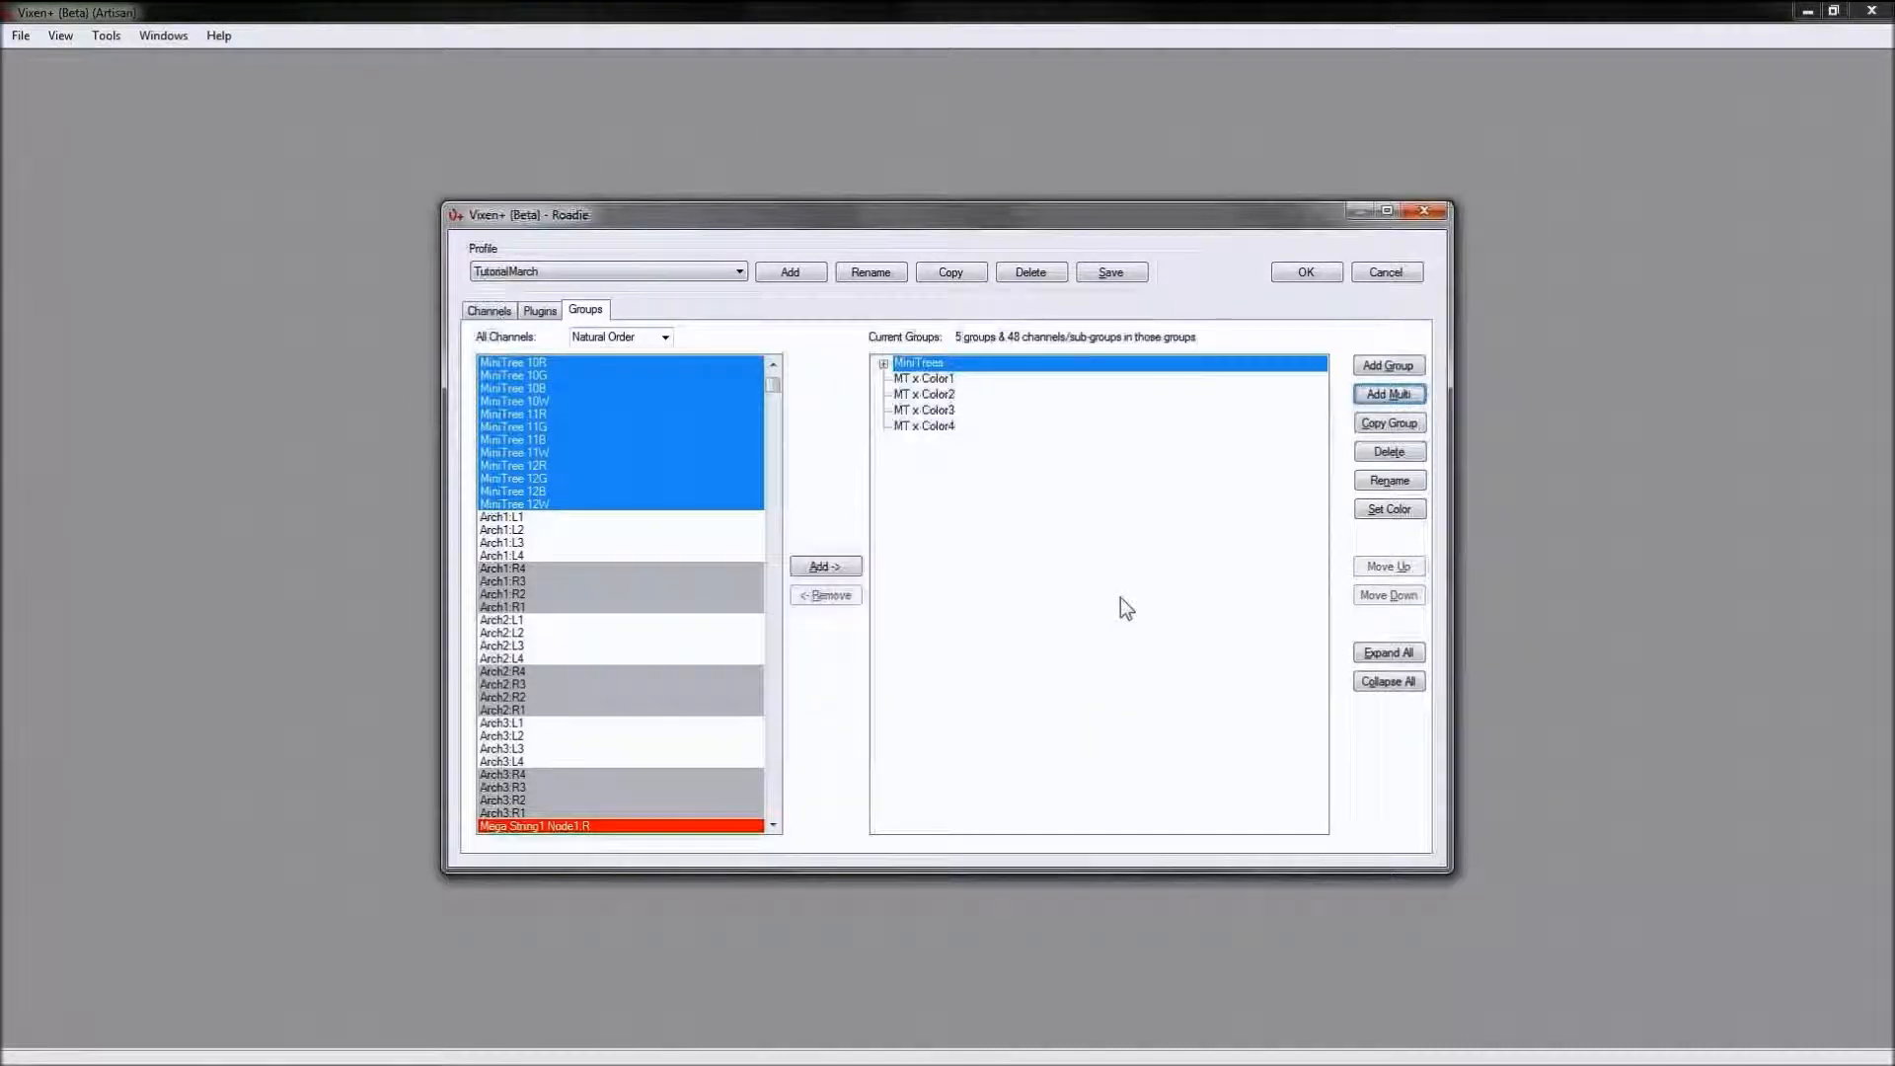
Step: Add the twelve red MiniTree channels, 1R through 12R, to the MT x Color1 group
{"action": "scroll", "coordinate": [774, 380], "scroll_direction": "up", "scroll_amount": 2}
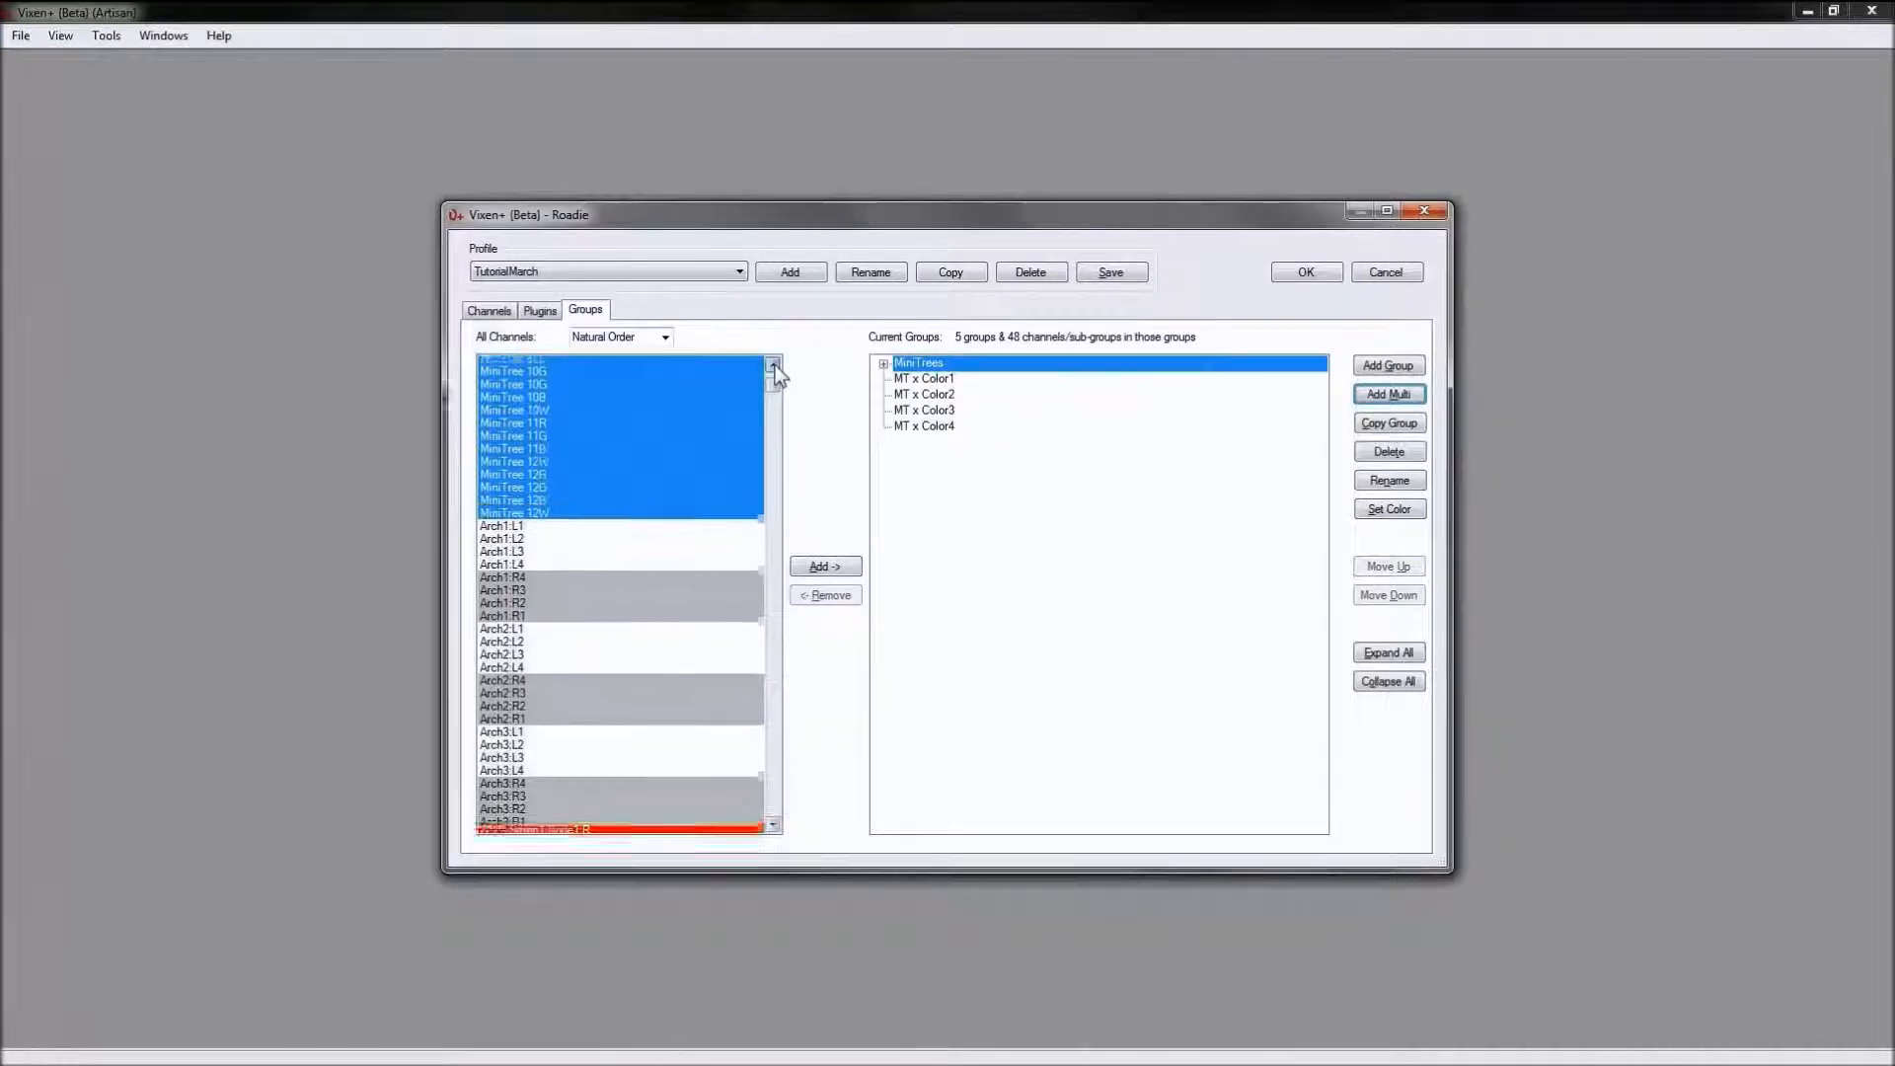
{"action": "scroll", "coordinate": [774, 395], "scroll_direction": "up", "scroll_amount": 10}
{"action": "left_click", "coordinate": [578, 375]}
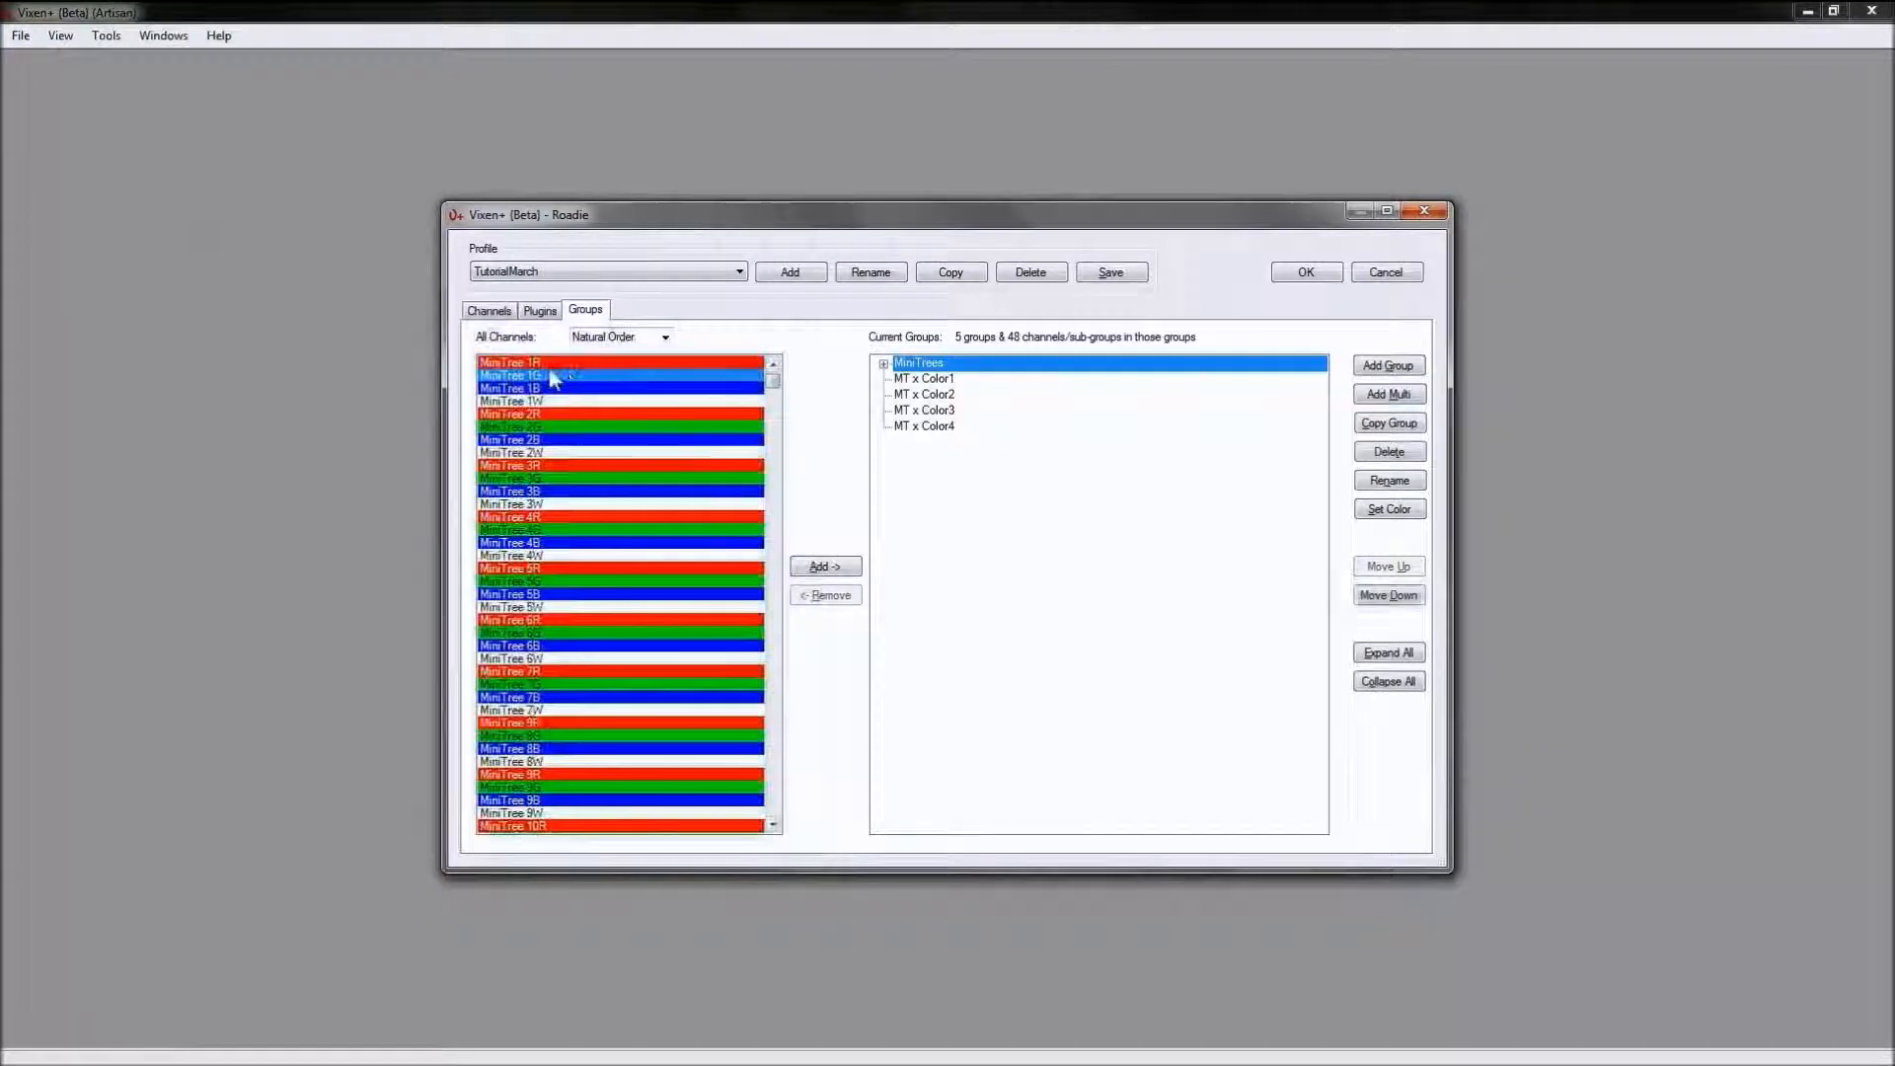
{"action": "left_click", "coordinate": [549, 416], "text": "ctrl"}
{"action": "left_click", "coordinate": [549, 466], "text": "ctrl"}
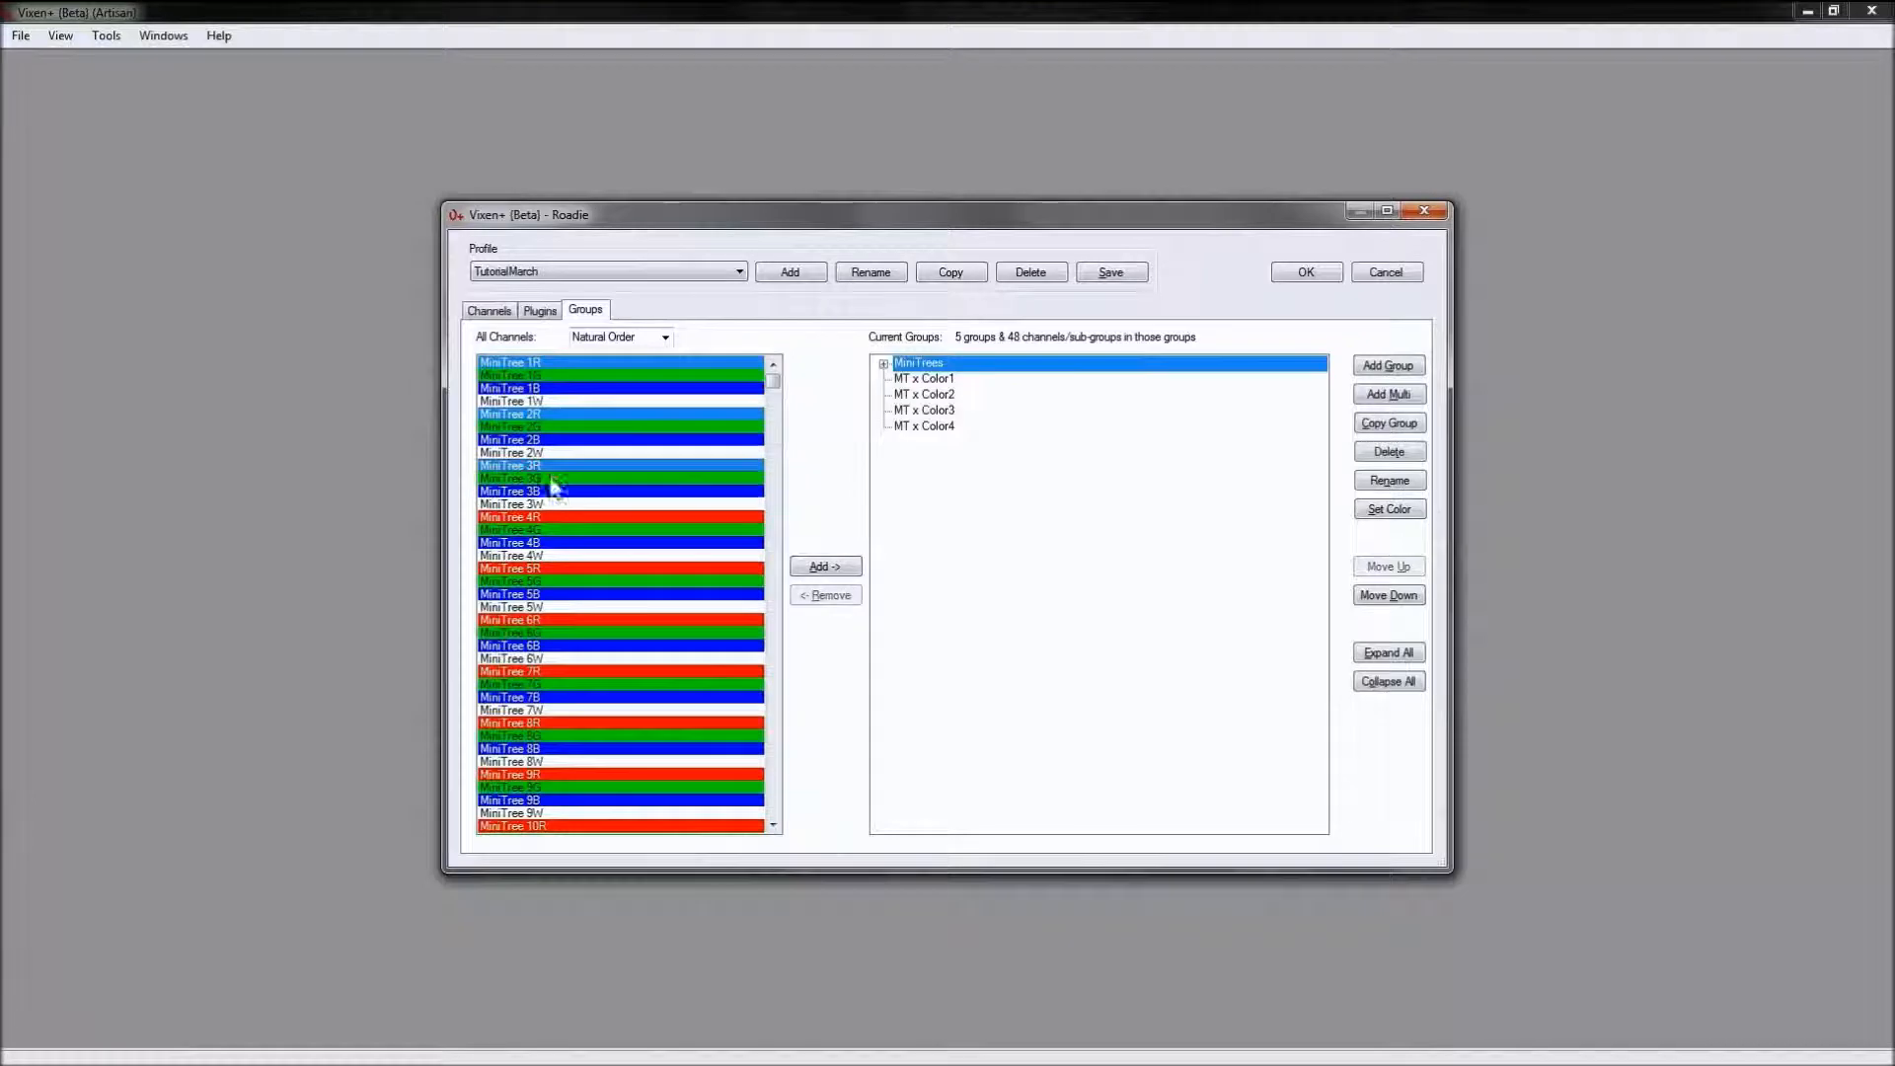
{"action": "left_click", "coordinate": [549, 516], "text": "ctrl"}
{"action": "left_click", "coordinate": [548, 569], "text": "ctrl"}
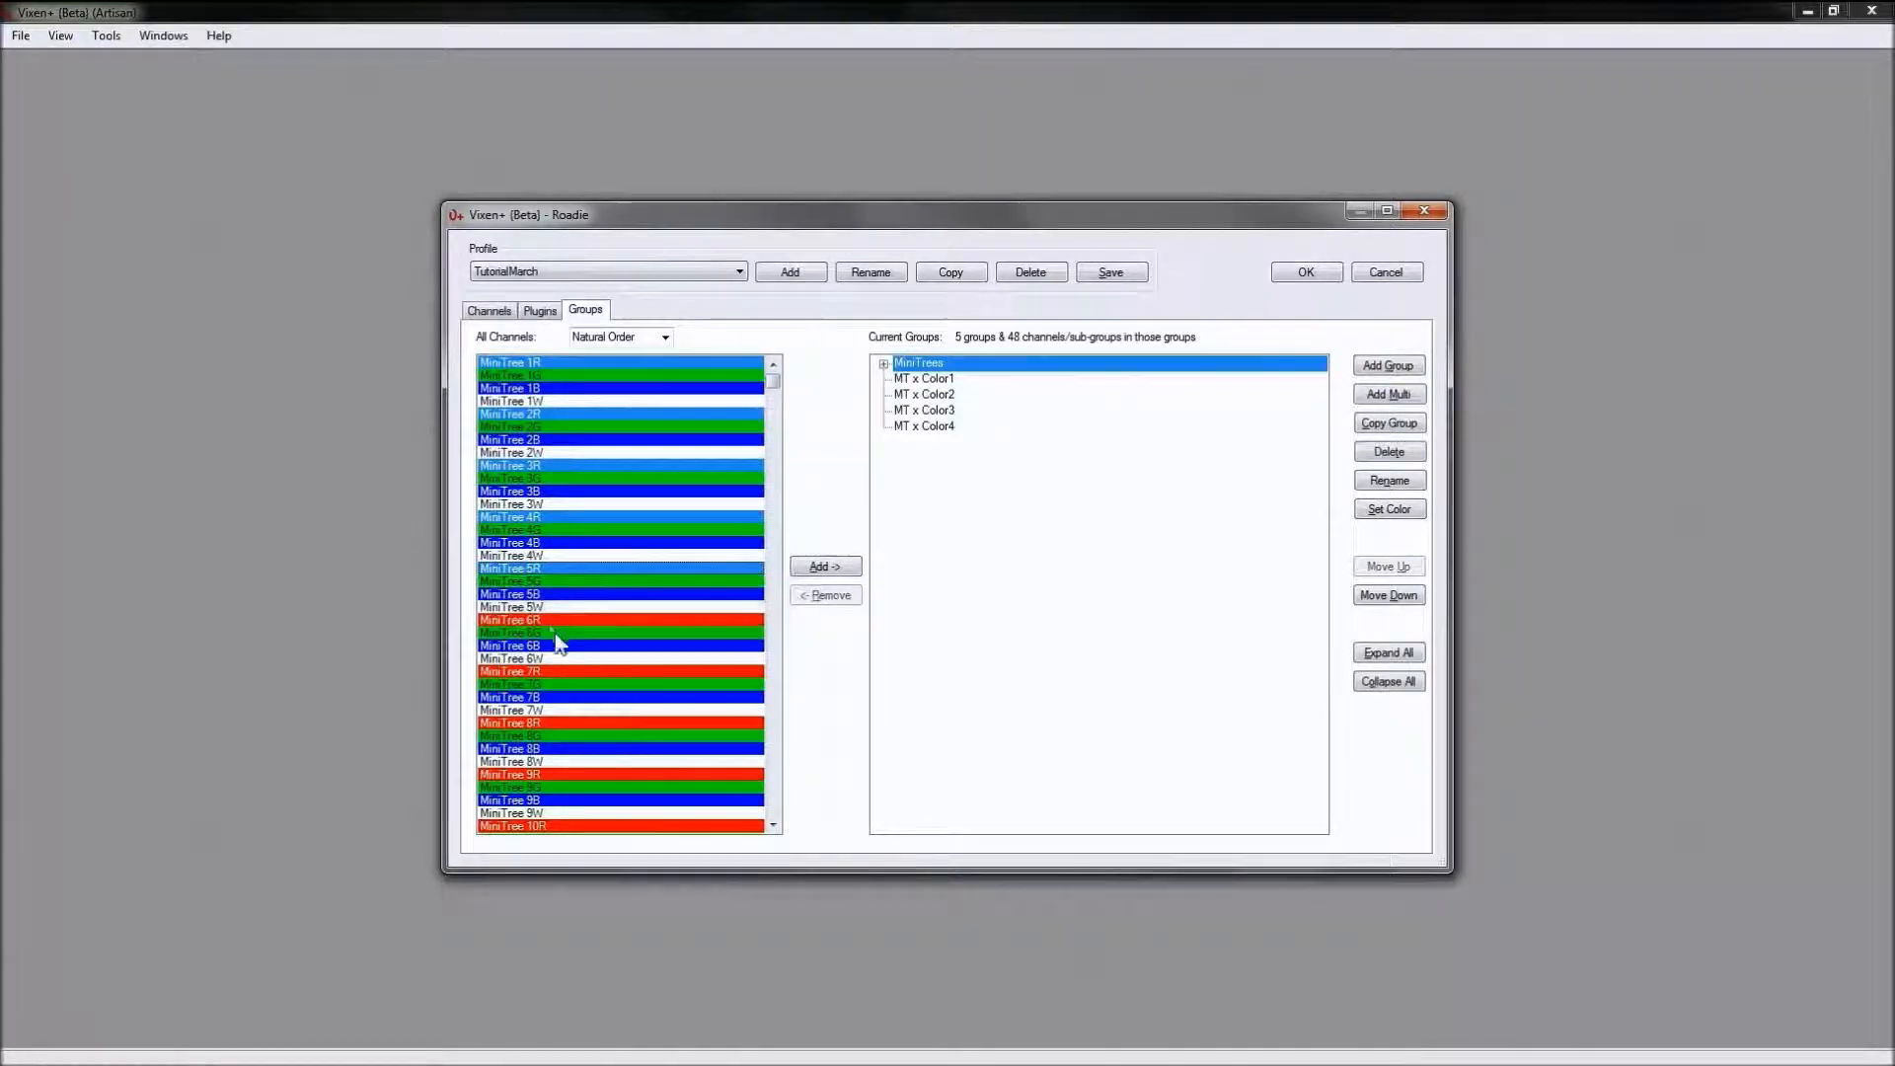
{"action": "left_click", "coordinate": [551, 620], "text": "ctrl"}
{"action": "left_click", "coordinate": [547, 675], "text": "ctrl"}
{"action": "left_click", "coordinate": [553, 721], "text": "ctrl"}
{"action": "left_click", "coordinate": [557, 776], "text": "ctrl"}
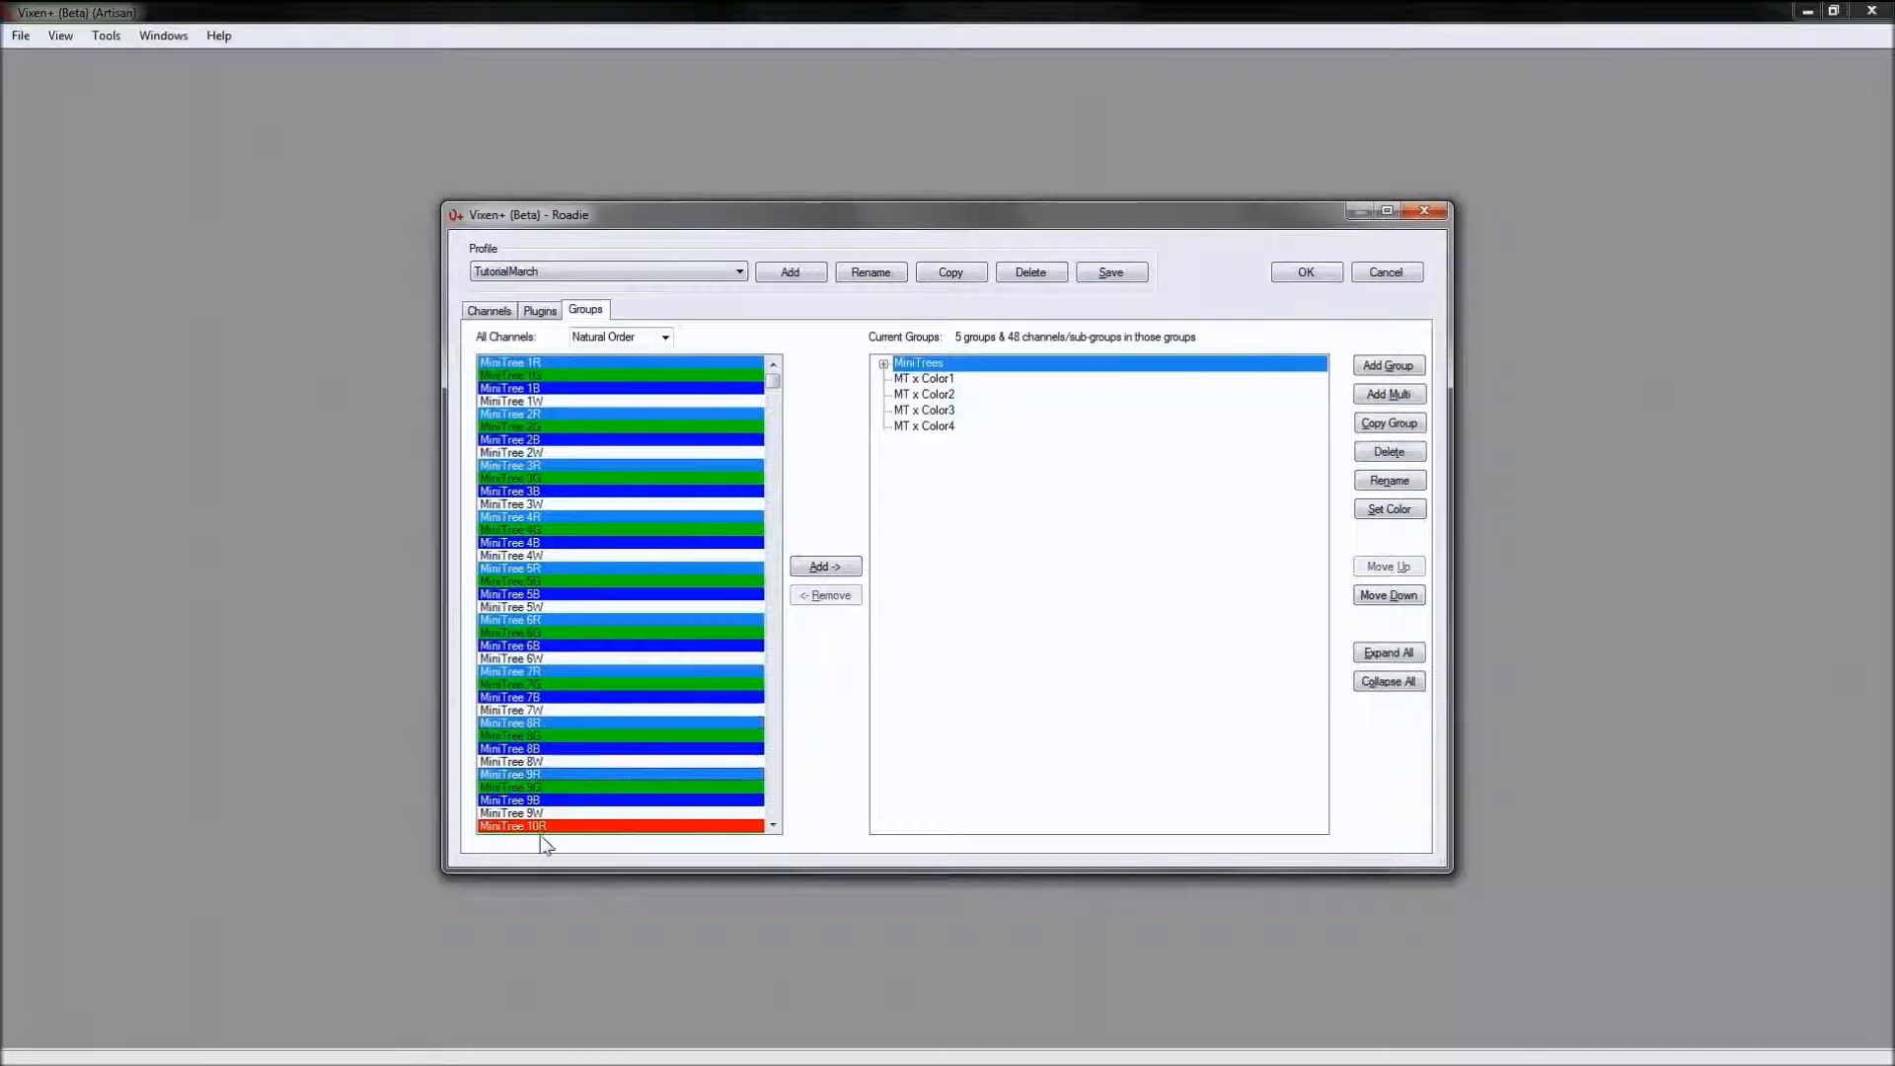
{"action": "left_click", "coordinate": [542, 827], "text": "ctrl"}
{"action": "left_click", "coordinate": [773, 825]}
{"action": "left_click", "coordinate": [773, 823]}
{"action": "left_click", "coordinate": [773, 823]}
{"action": "left_click", "coordinate": [773, 823]}
{"action": "left_click", "coordinate": [772, 823]}
{"action": "left_click", "coordinate": [553, 813], "text": "ctrl"}
{"action": "scroll", "coordinate": [558, 821], "scroll_direction": "down", "scroll_amount": 2}
{"action": "left_click", "coordinate": [542, 801], "text": "ctrl"}
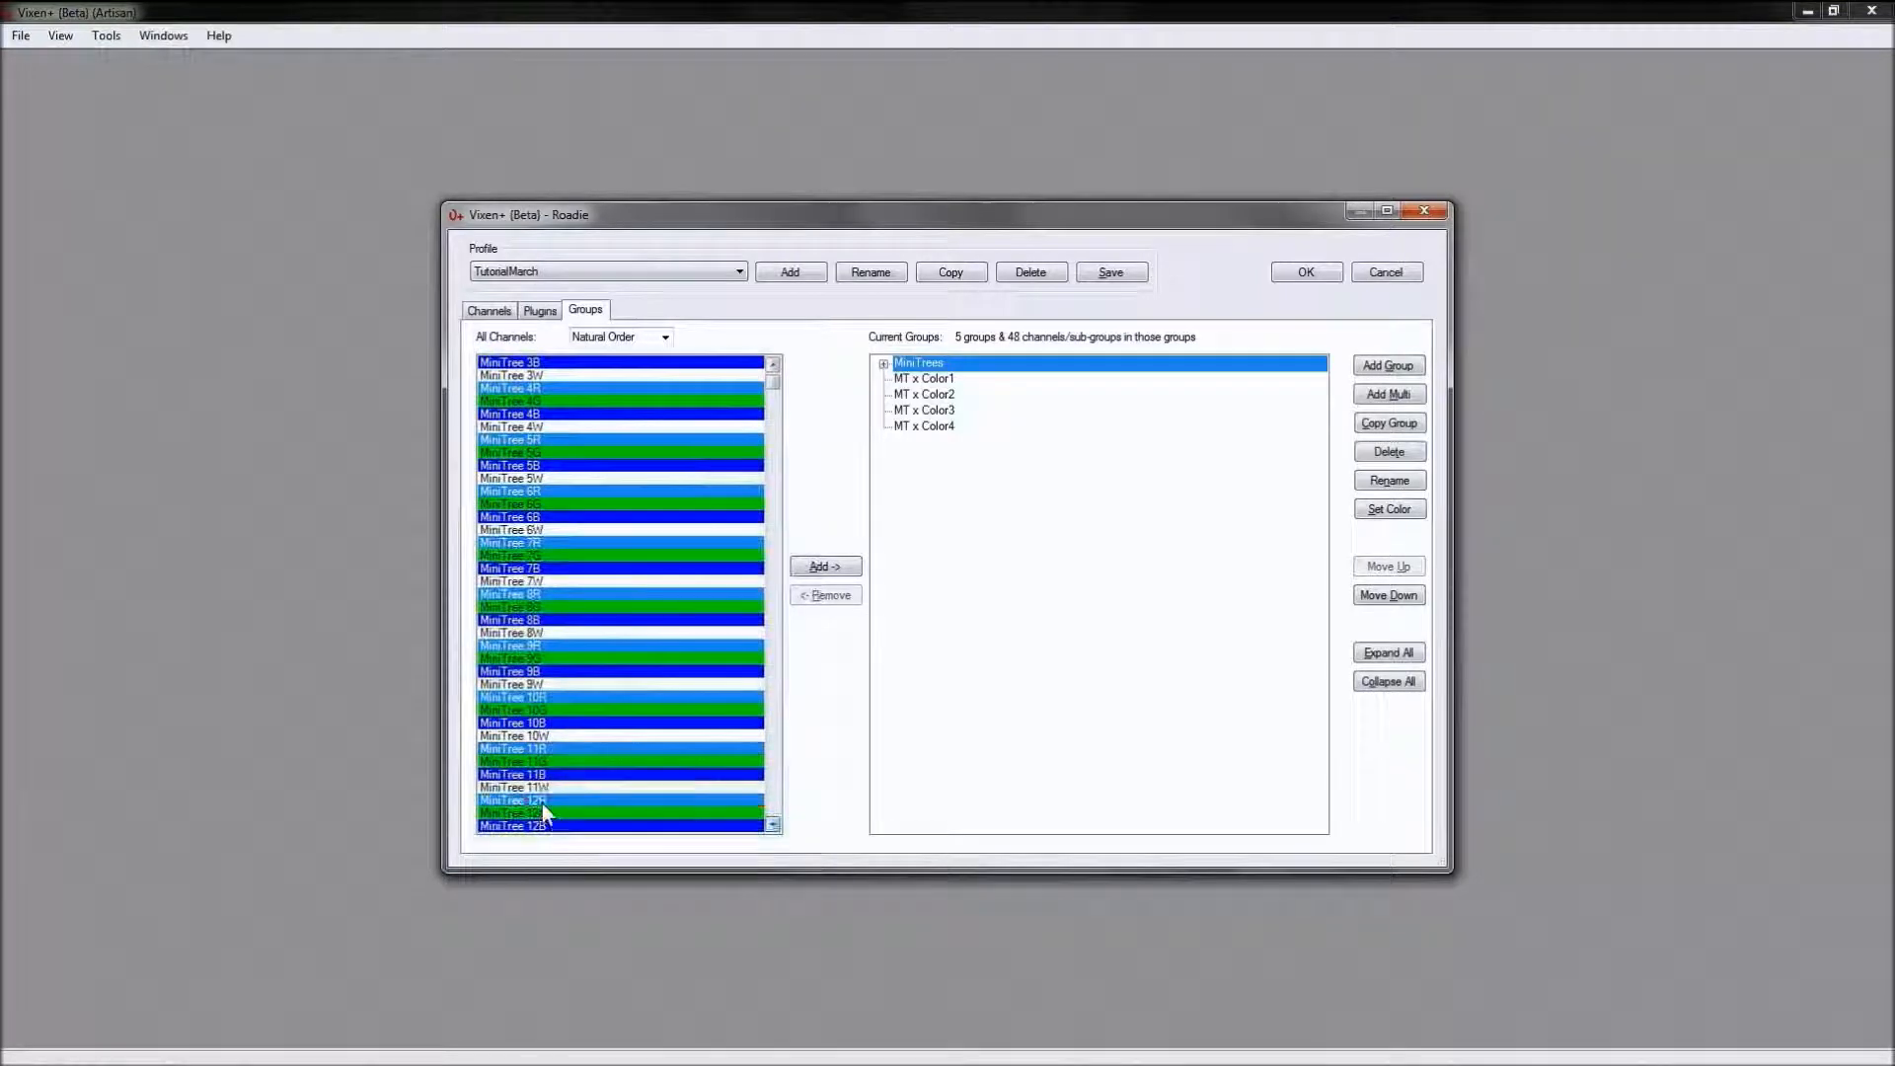
{"action": "left_click", "coordinate": [938, 379]}
{"action": "left_click", "coordinate": [825, 567]}
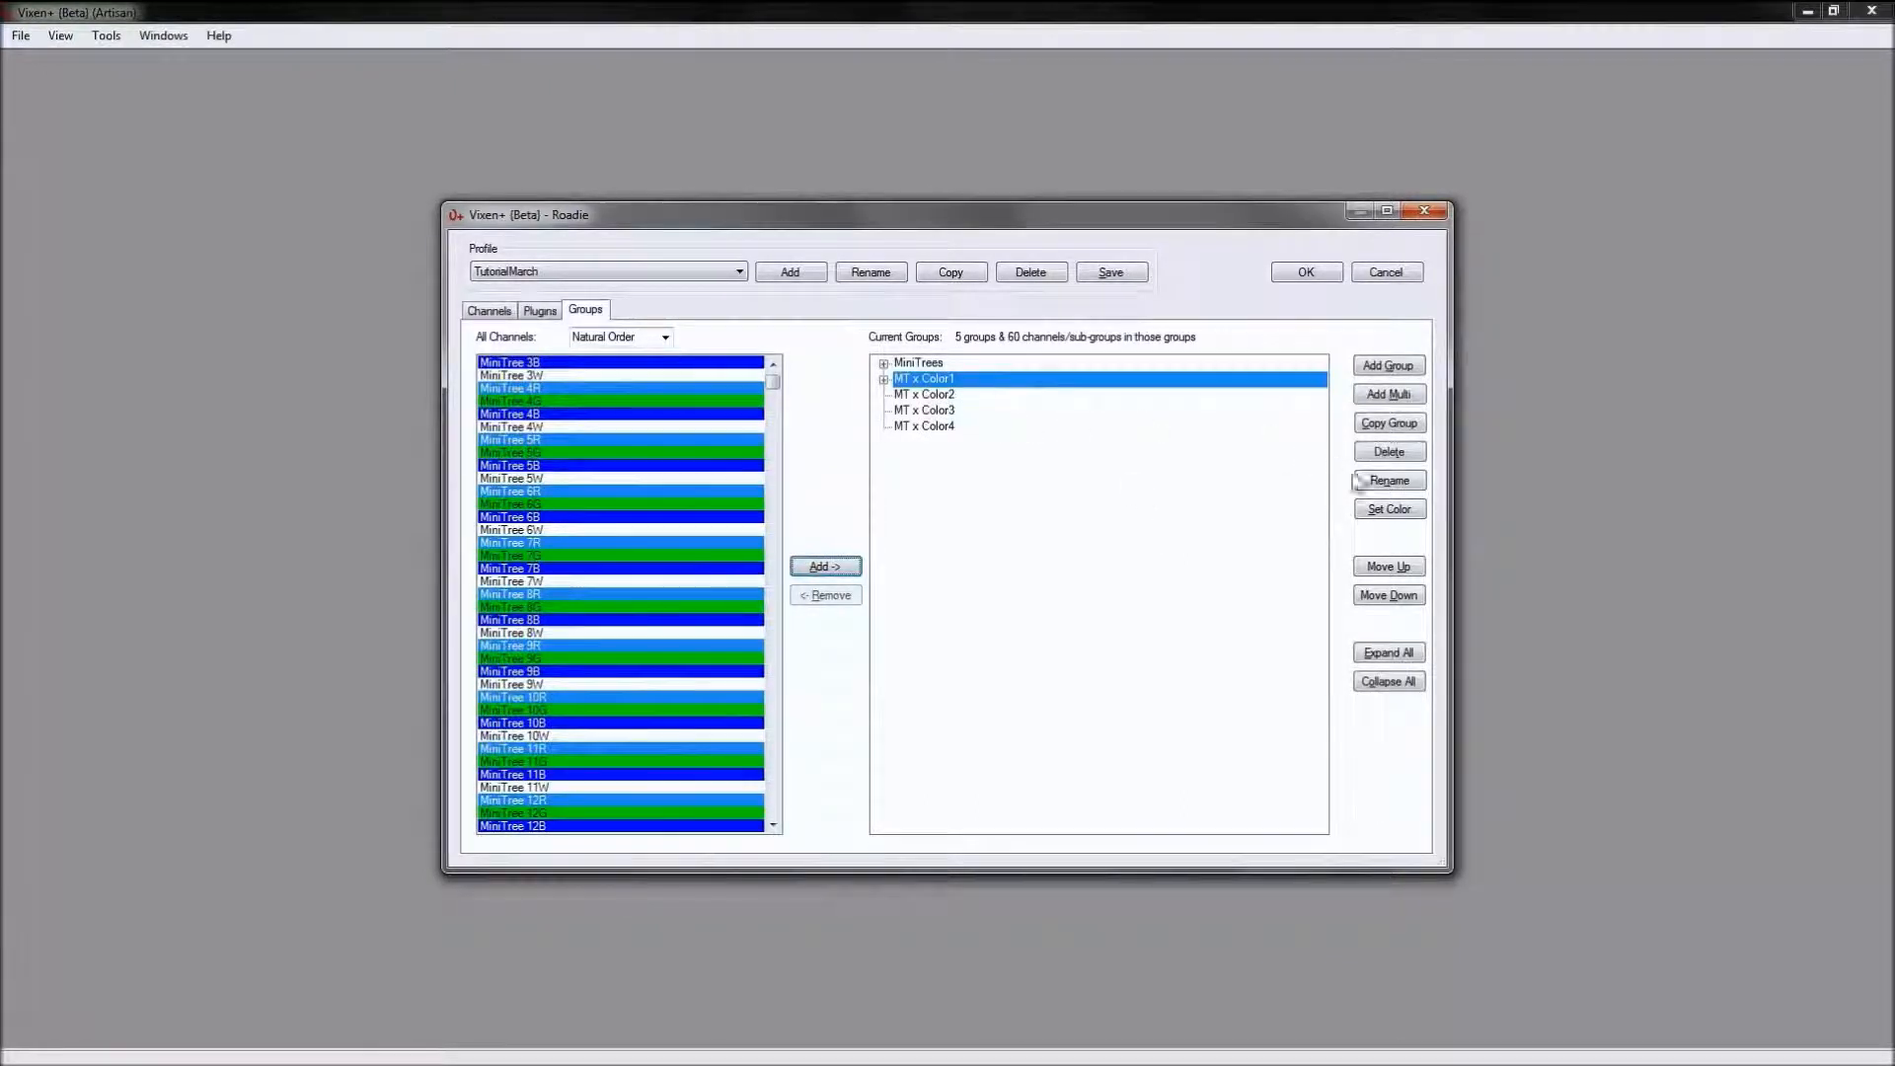
Step: Rename the MT x Color1 group as MT x Color Red
{"action": "left_click", "coordinate": [1389, 481]}
{"action": "left_click", "coordinate": [851, 562]}
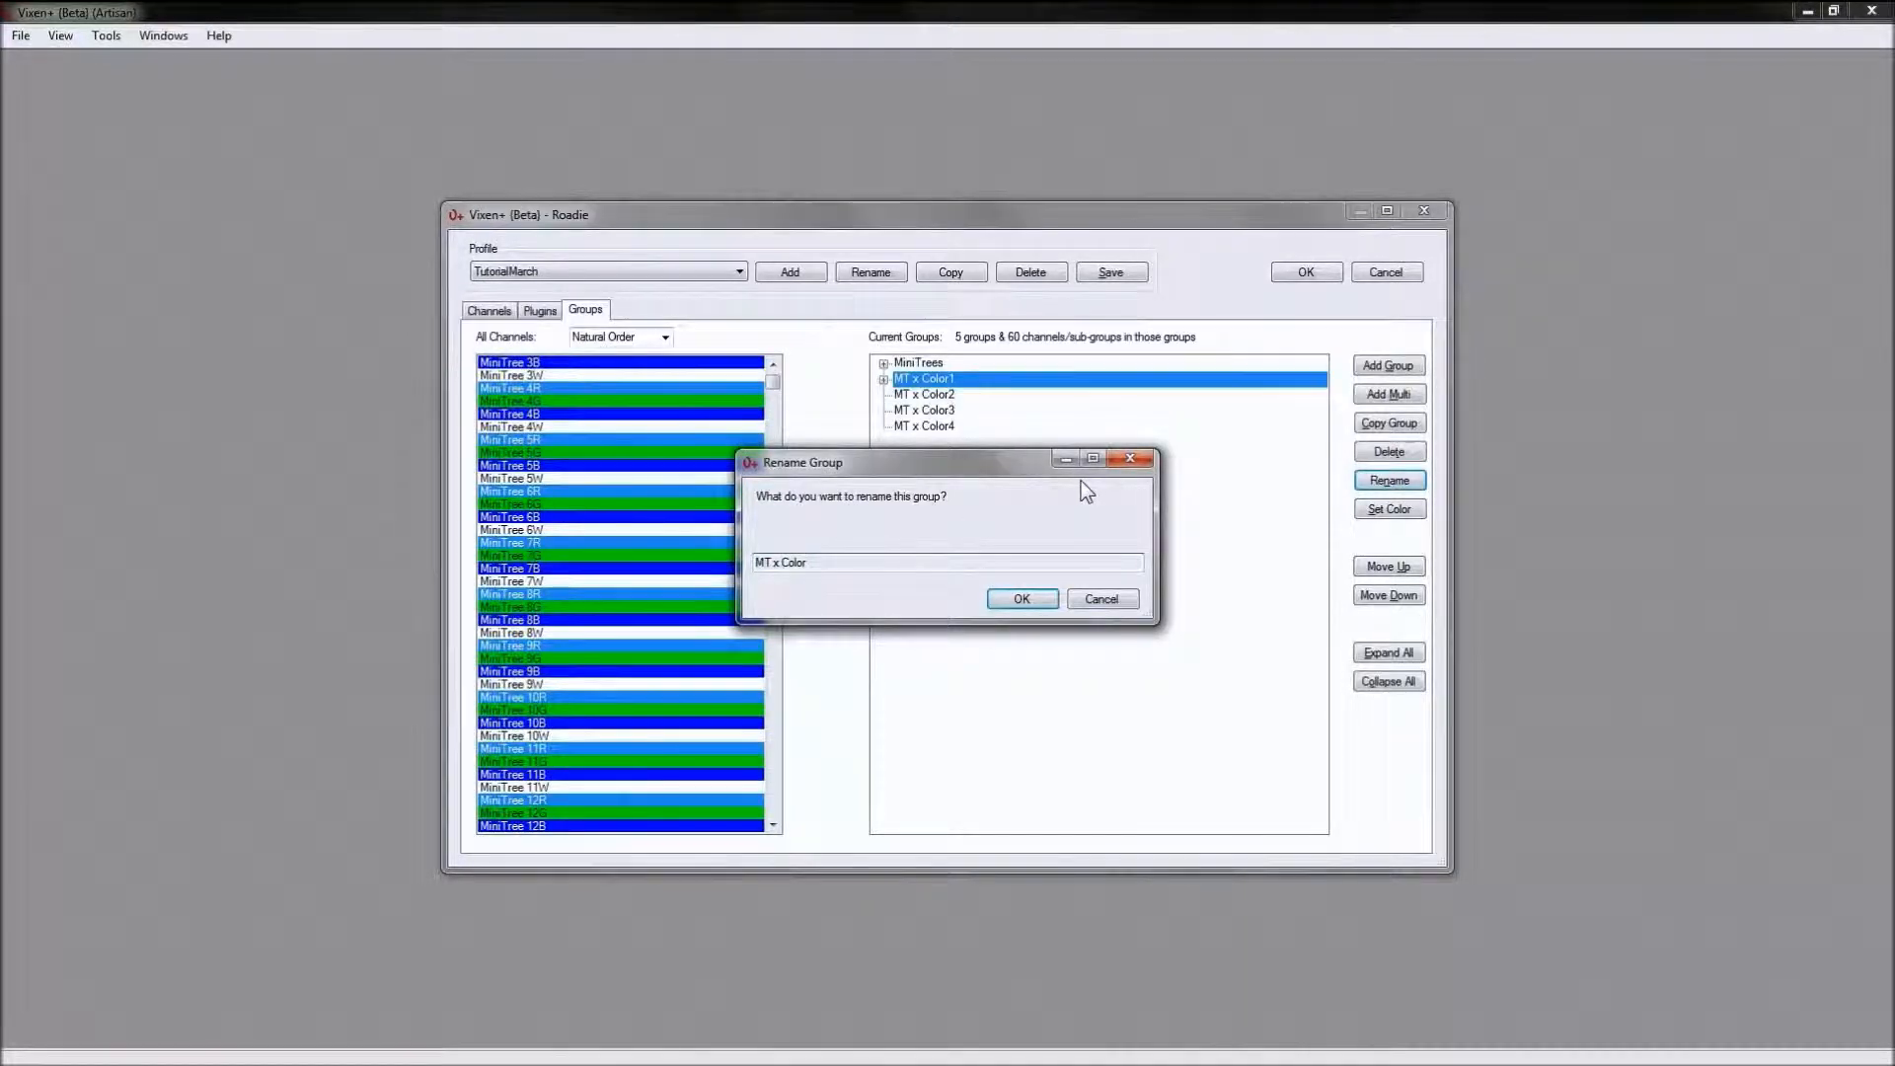
{"action": "type", "text": "Red"}
{"action": "key", "text": "Return"}
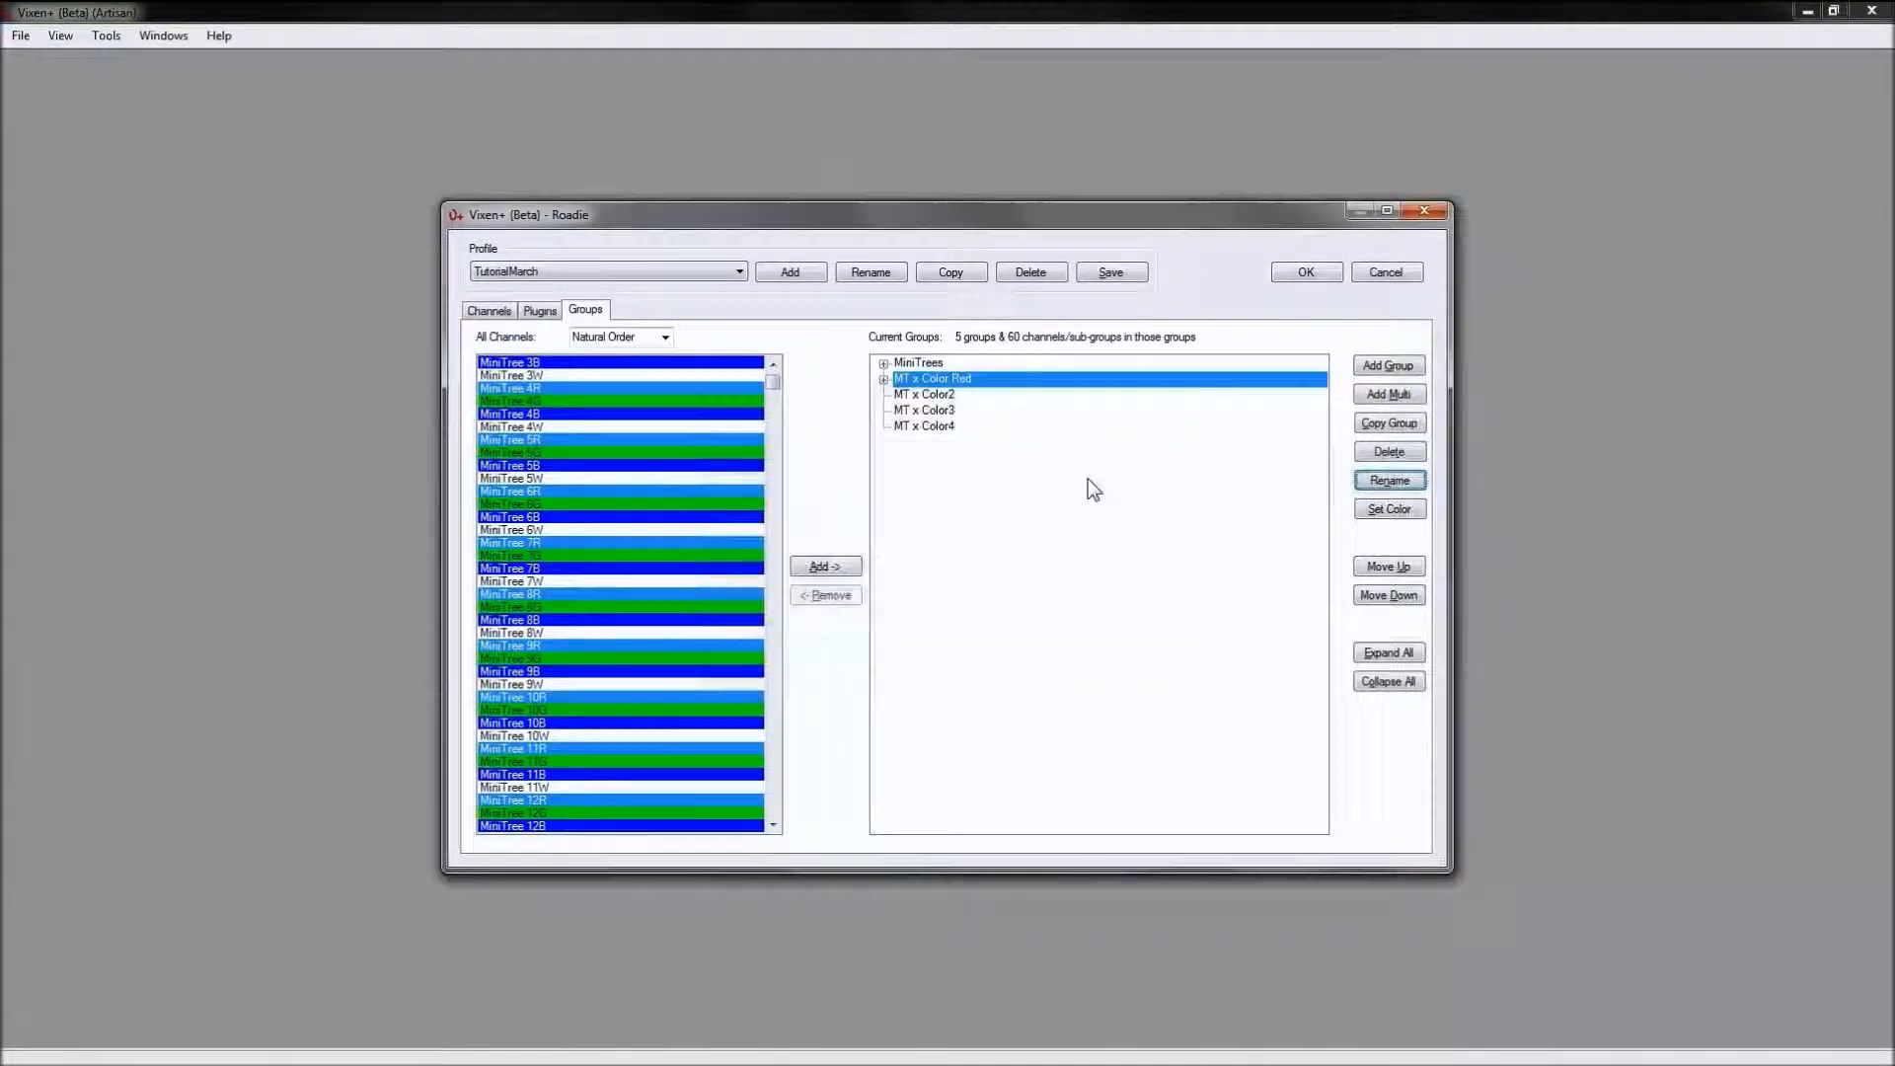
Step: Try to rename the MT x Color2 group with the already used name MT x Color Red
{"action": "left_click", "coordinate": [951, 394]}
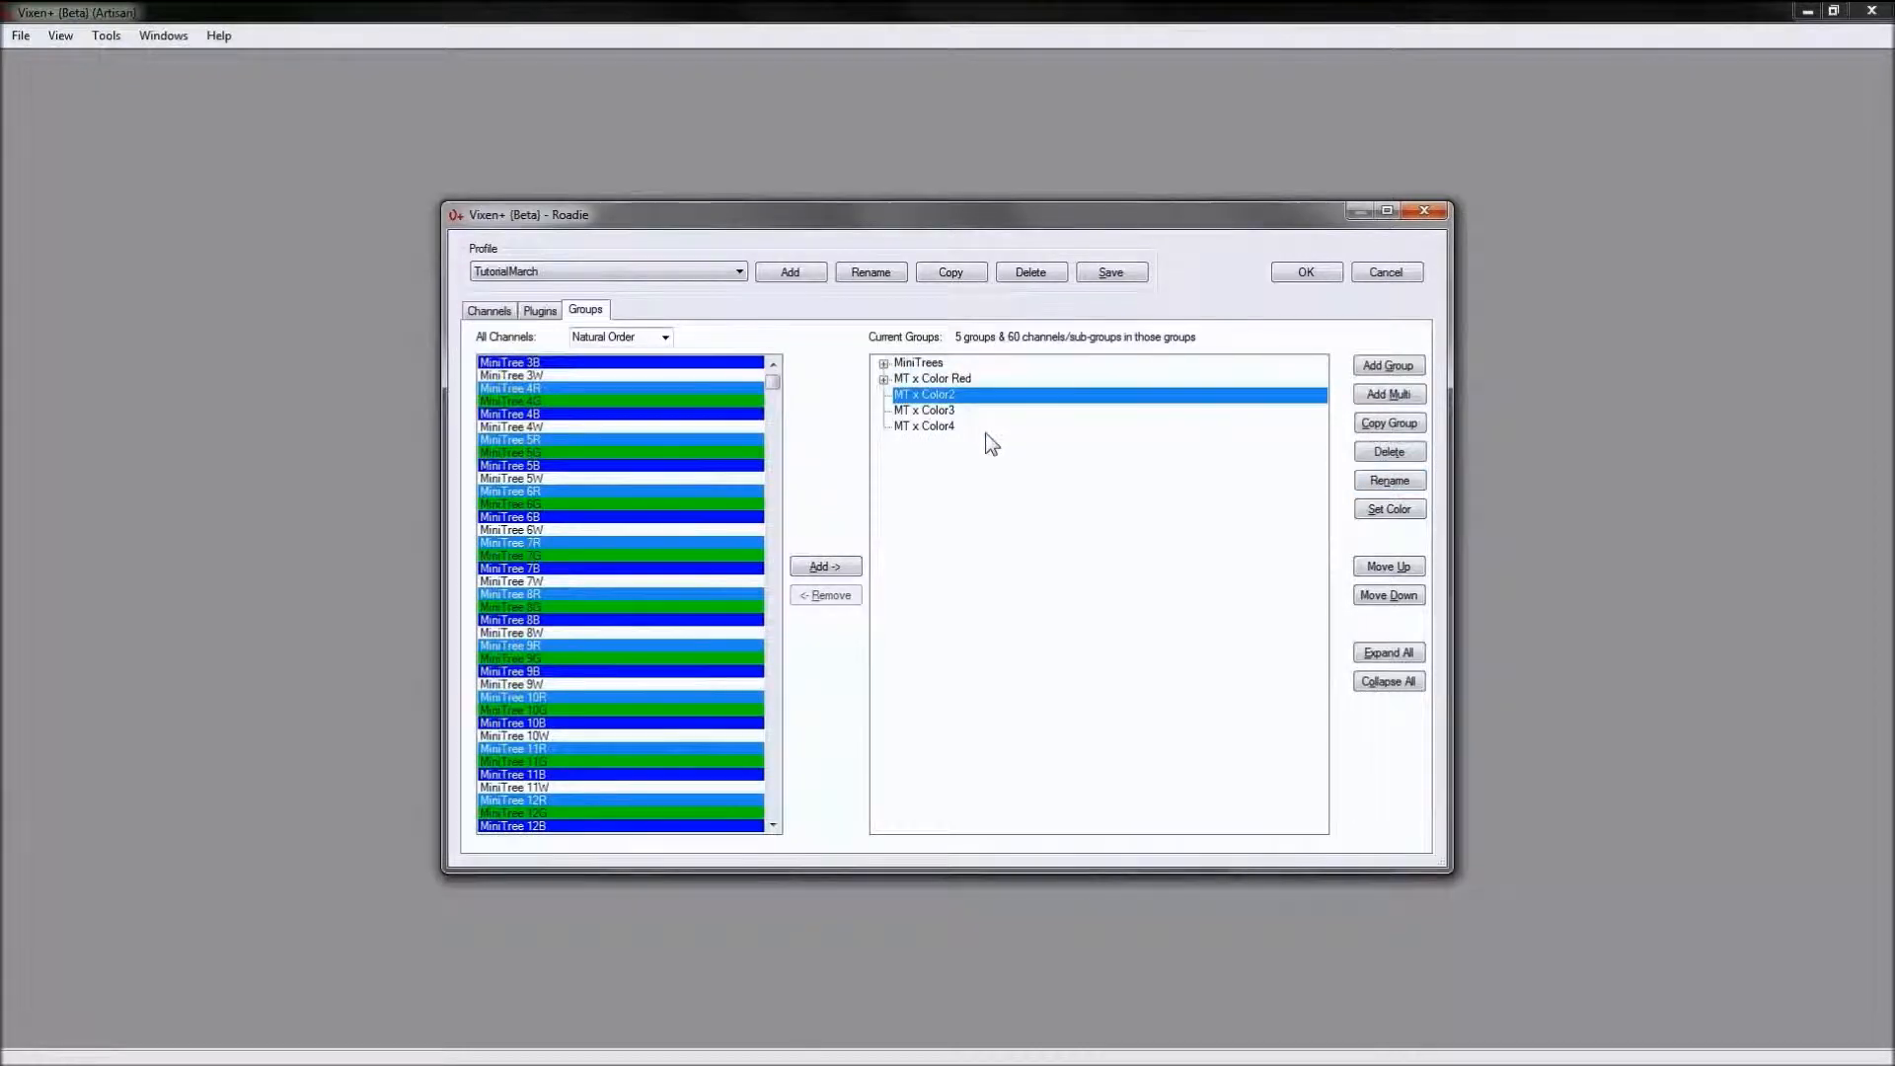
{"action": "left_click", "coordinate": [923, 426], "text": "shift"}
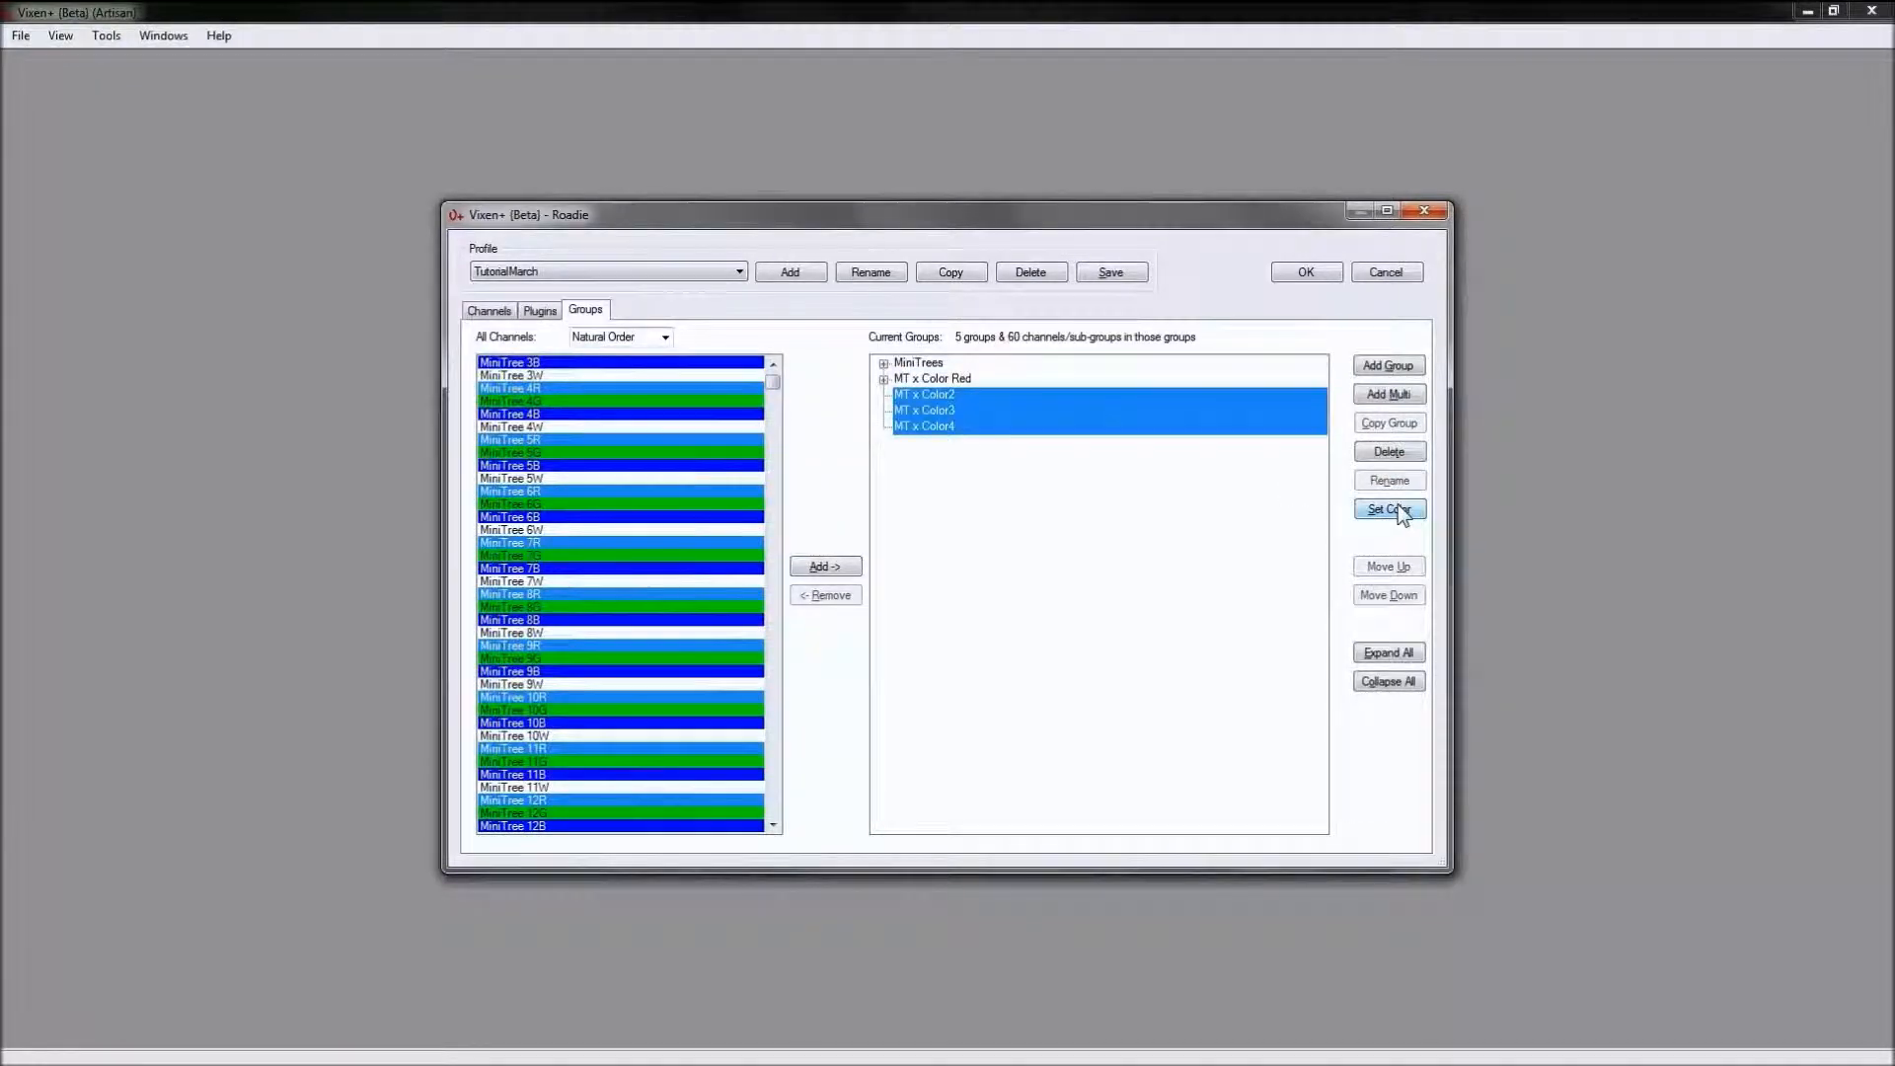
{"action": "left_click", "coordinate": [945, 395]}
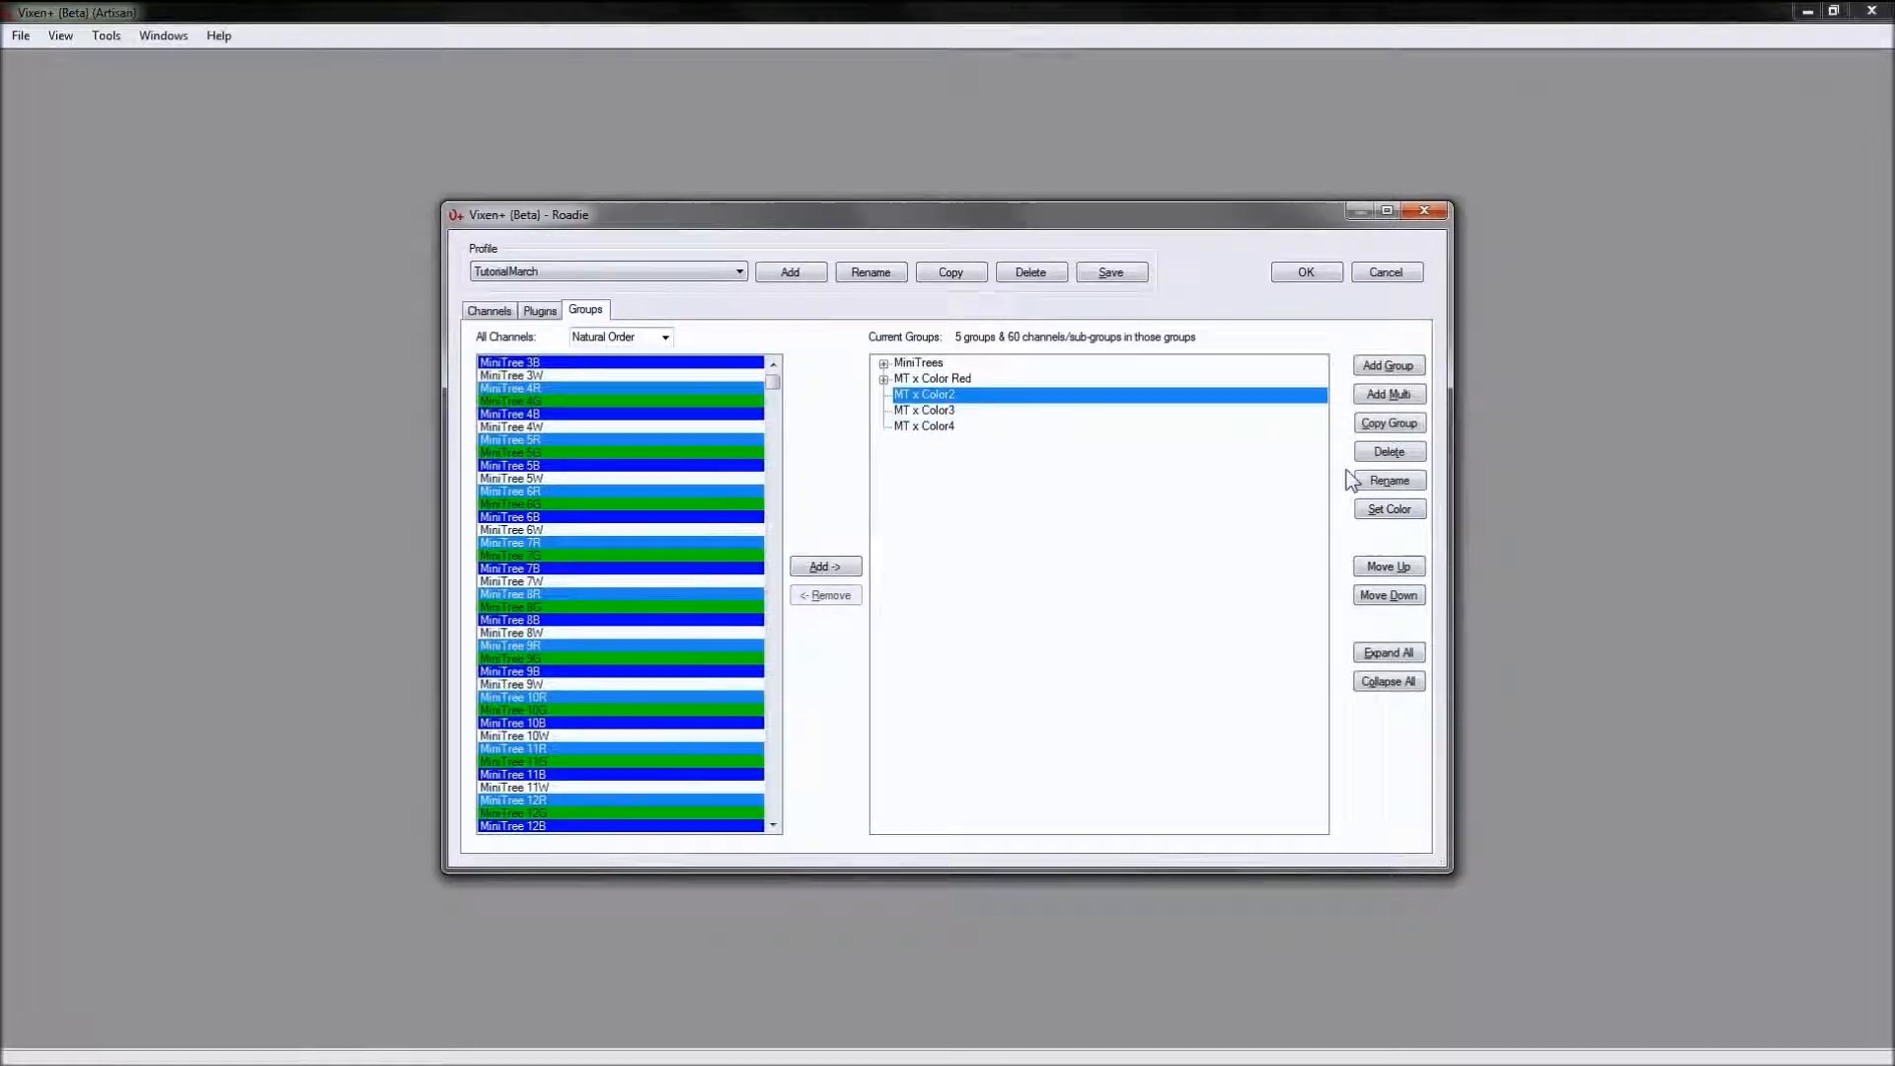
{"action": "left_click", "coordinate": [1392, 480]}
{"action": "type", "text": "MT x Color Re"}
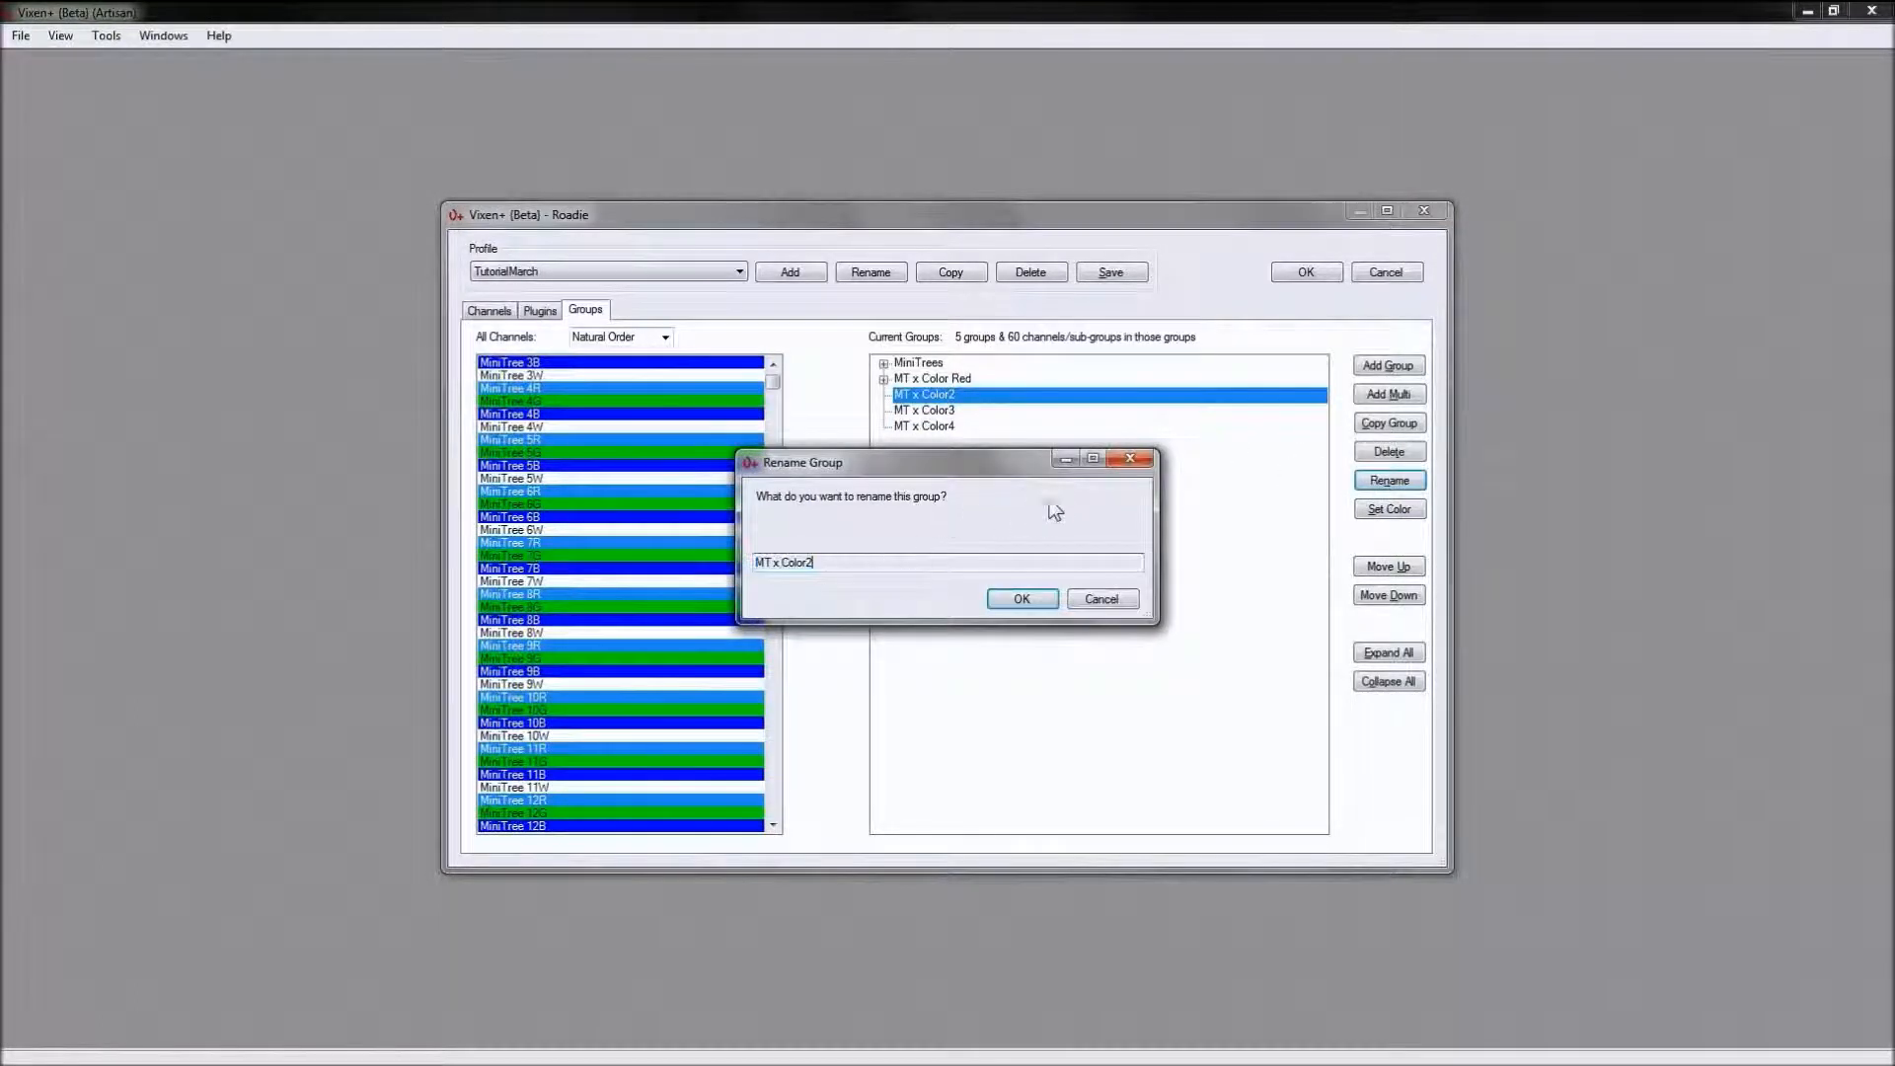
{"action": "type", "text": "d"}
{"action": "key", "text": "Return"}
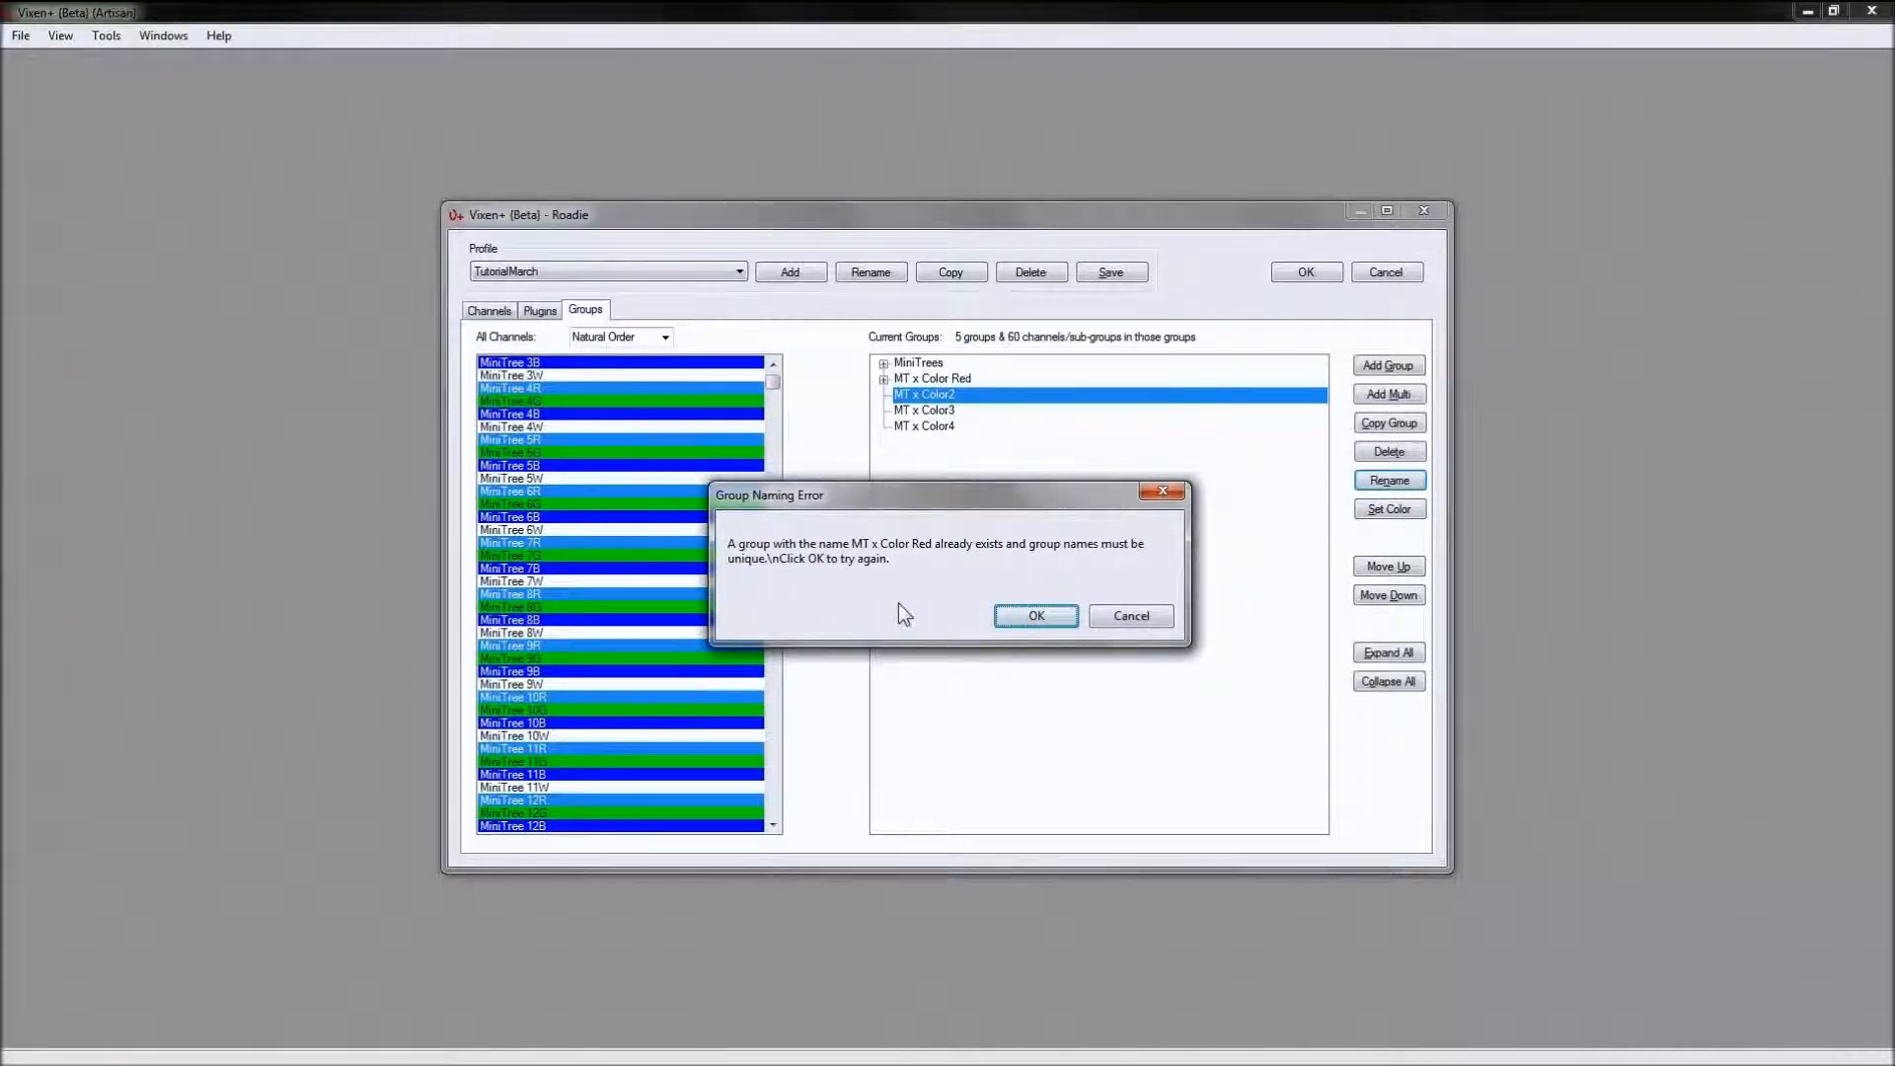
{"action": "left_click", "coordinate": [1036, 616]}
Step: Rename the MT x Color2 group as MT x Color Blue
{"action": "left_click", "coordinate": [847, 561]}
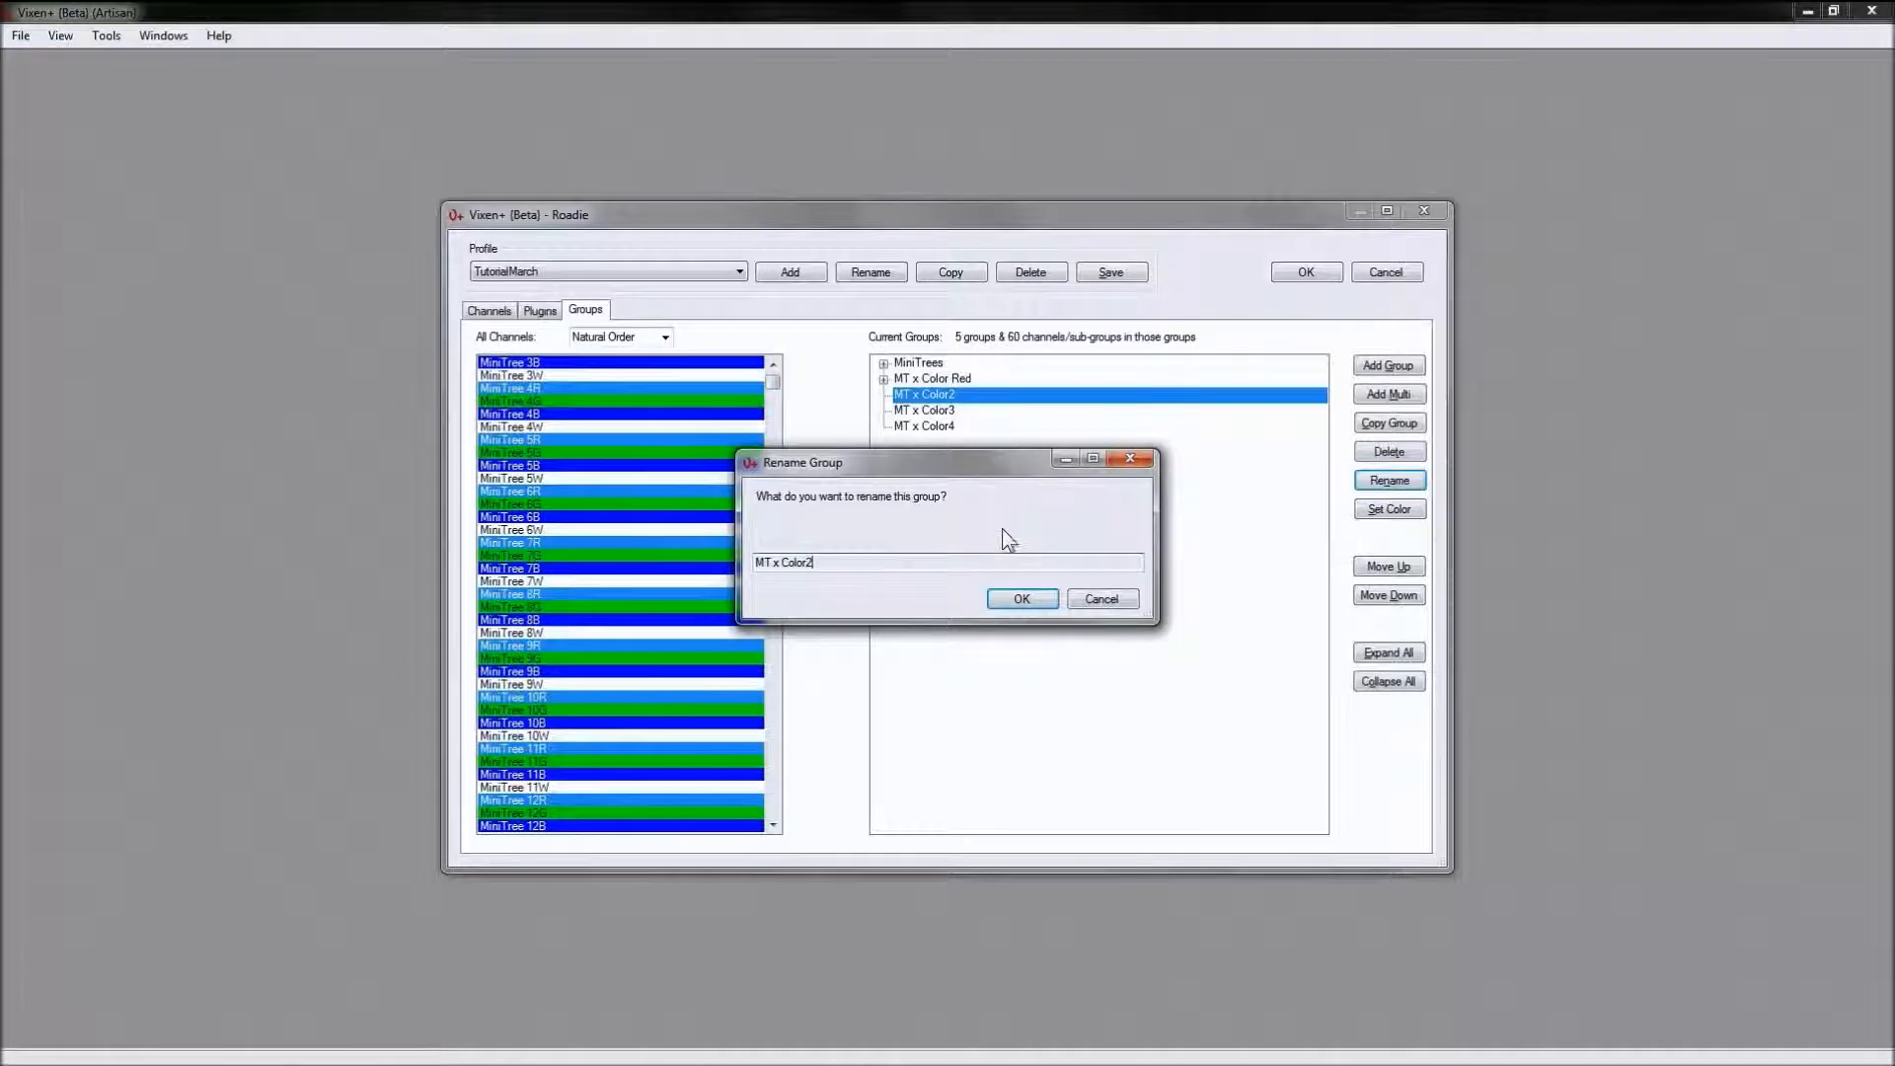
{"action": "type", "text": "Blue"}
{"action": "key", "text": "Return"}
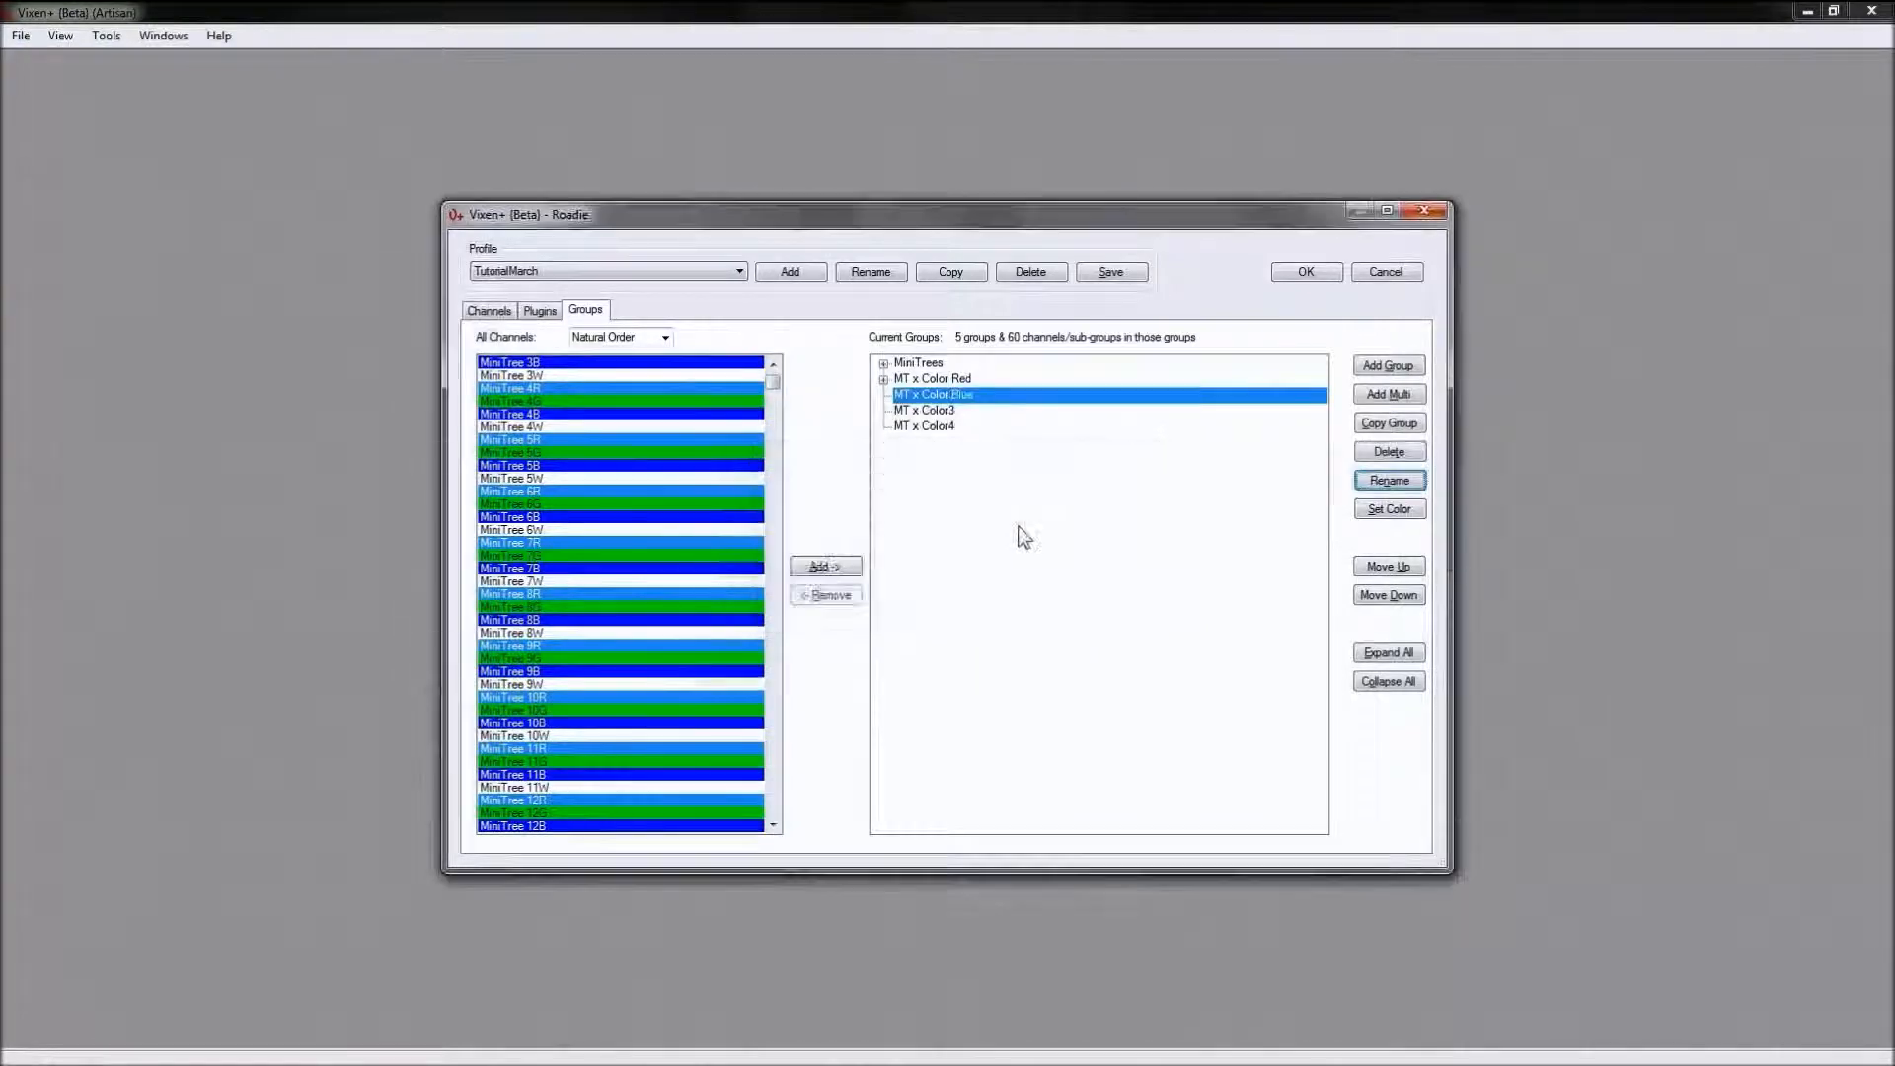
Step: Rename the MT x Color3 group as MT x Color Green
{"action": "left_click", "coordinate": [940, 409]}
{"action": "left_click", "coordinate": [1394, 484]}
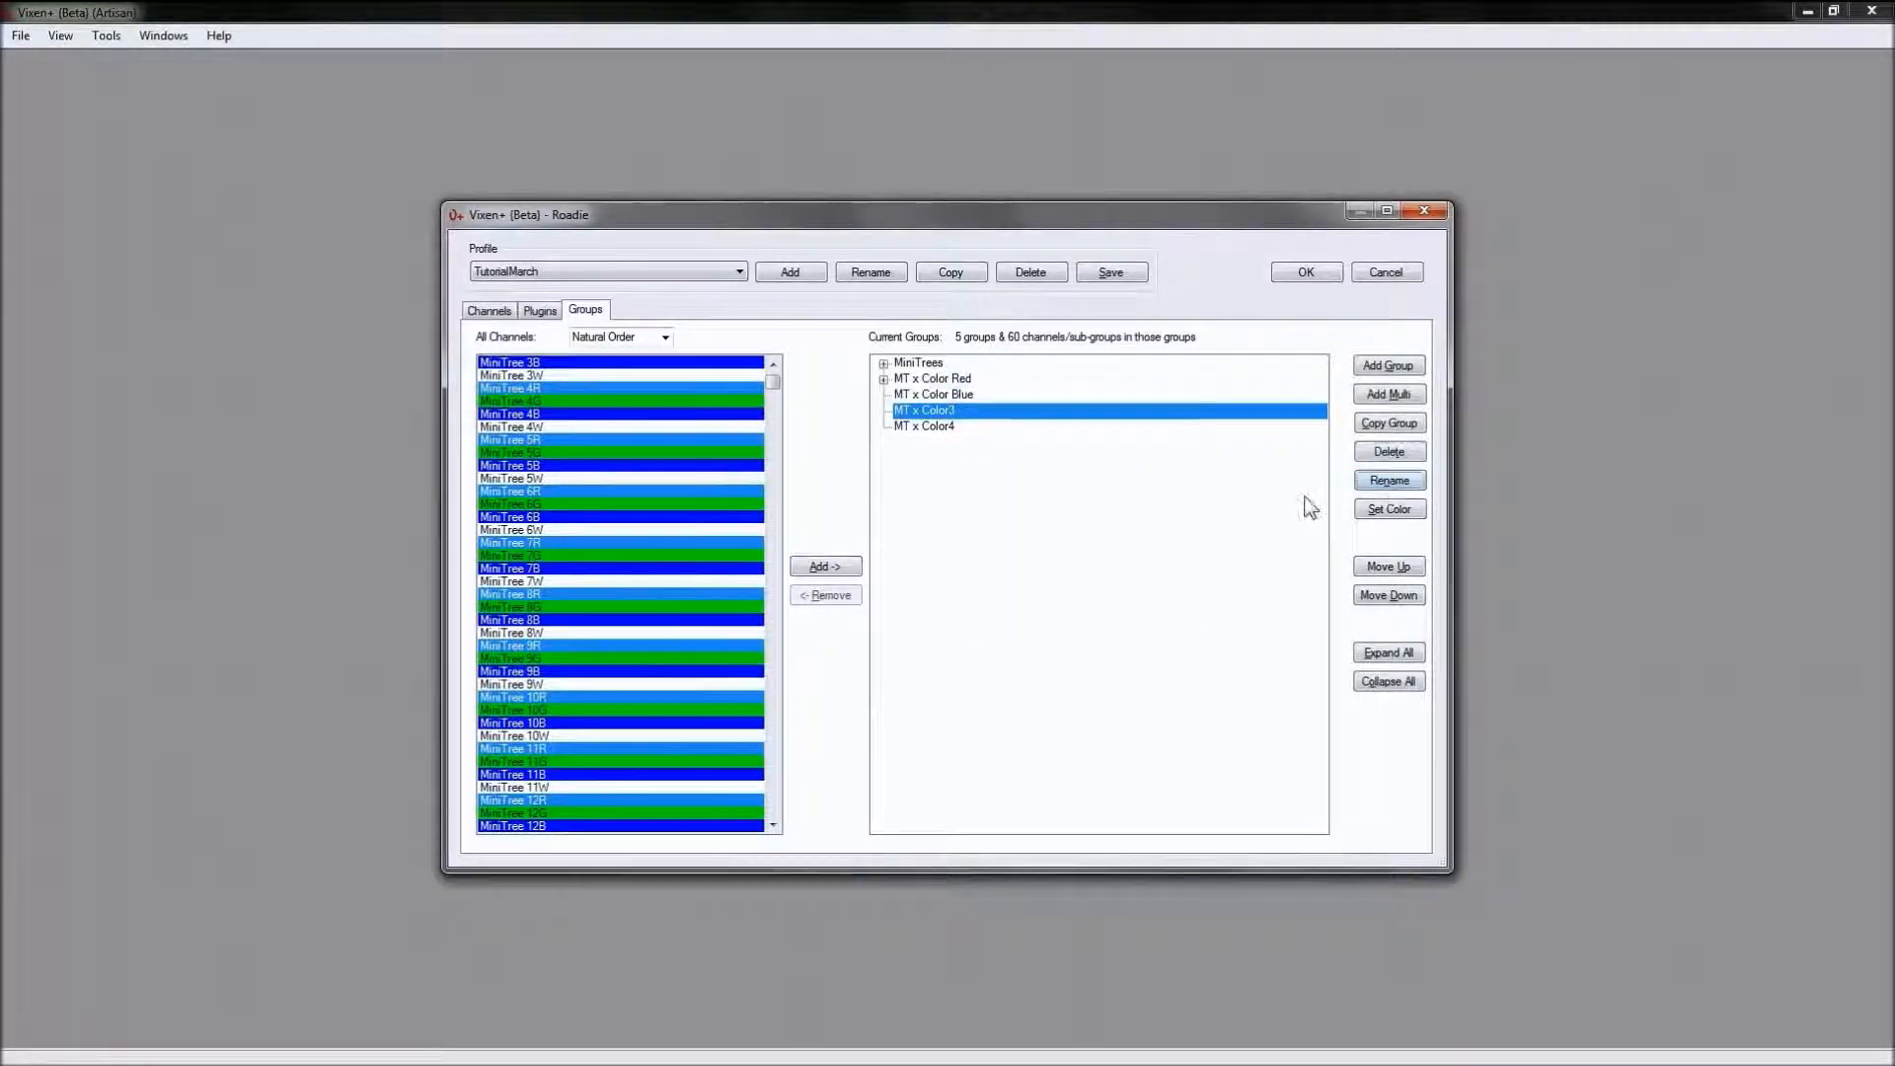
{"action": "left_click", "coordinate": [840, 563]}
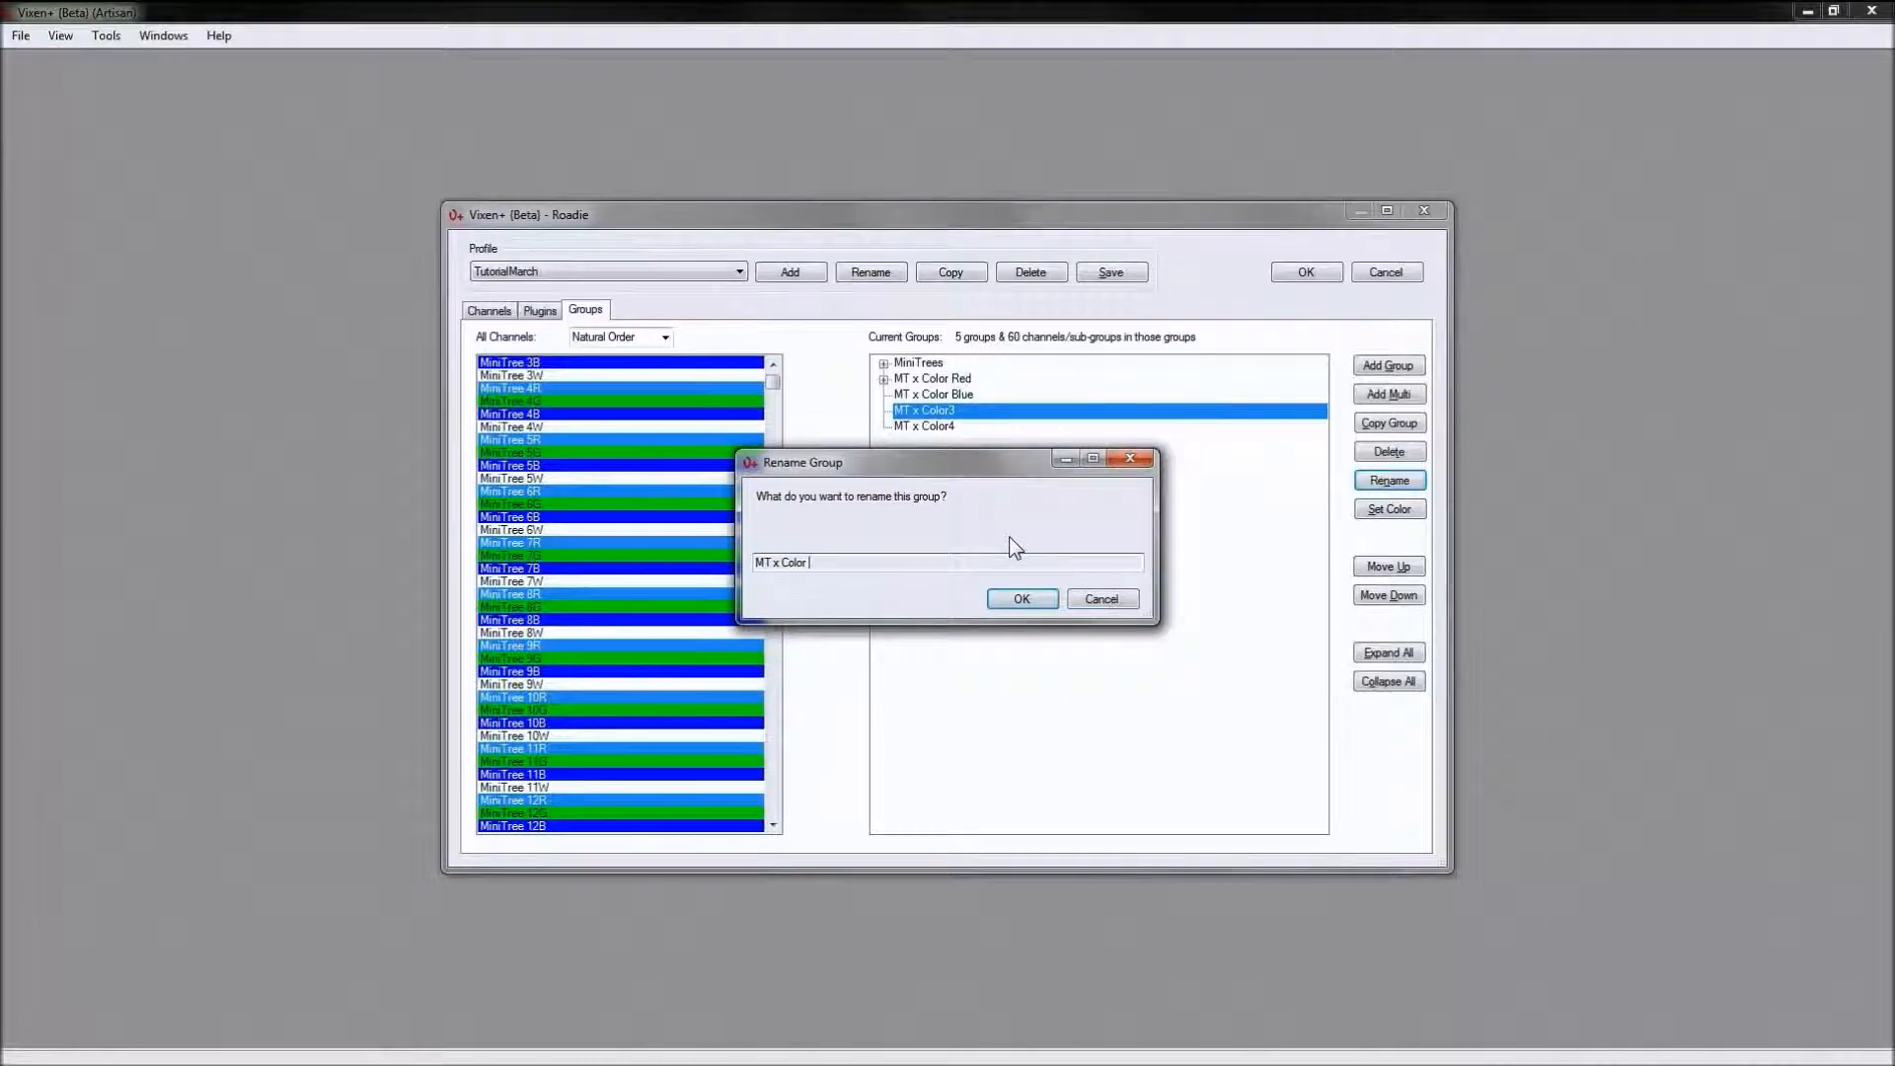
{"action": "type", "text": "Green"}
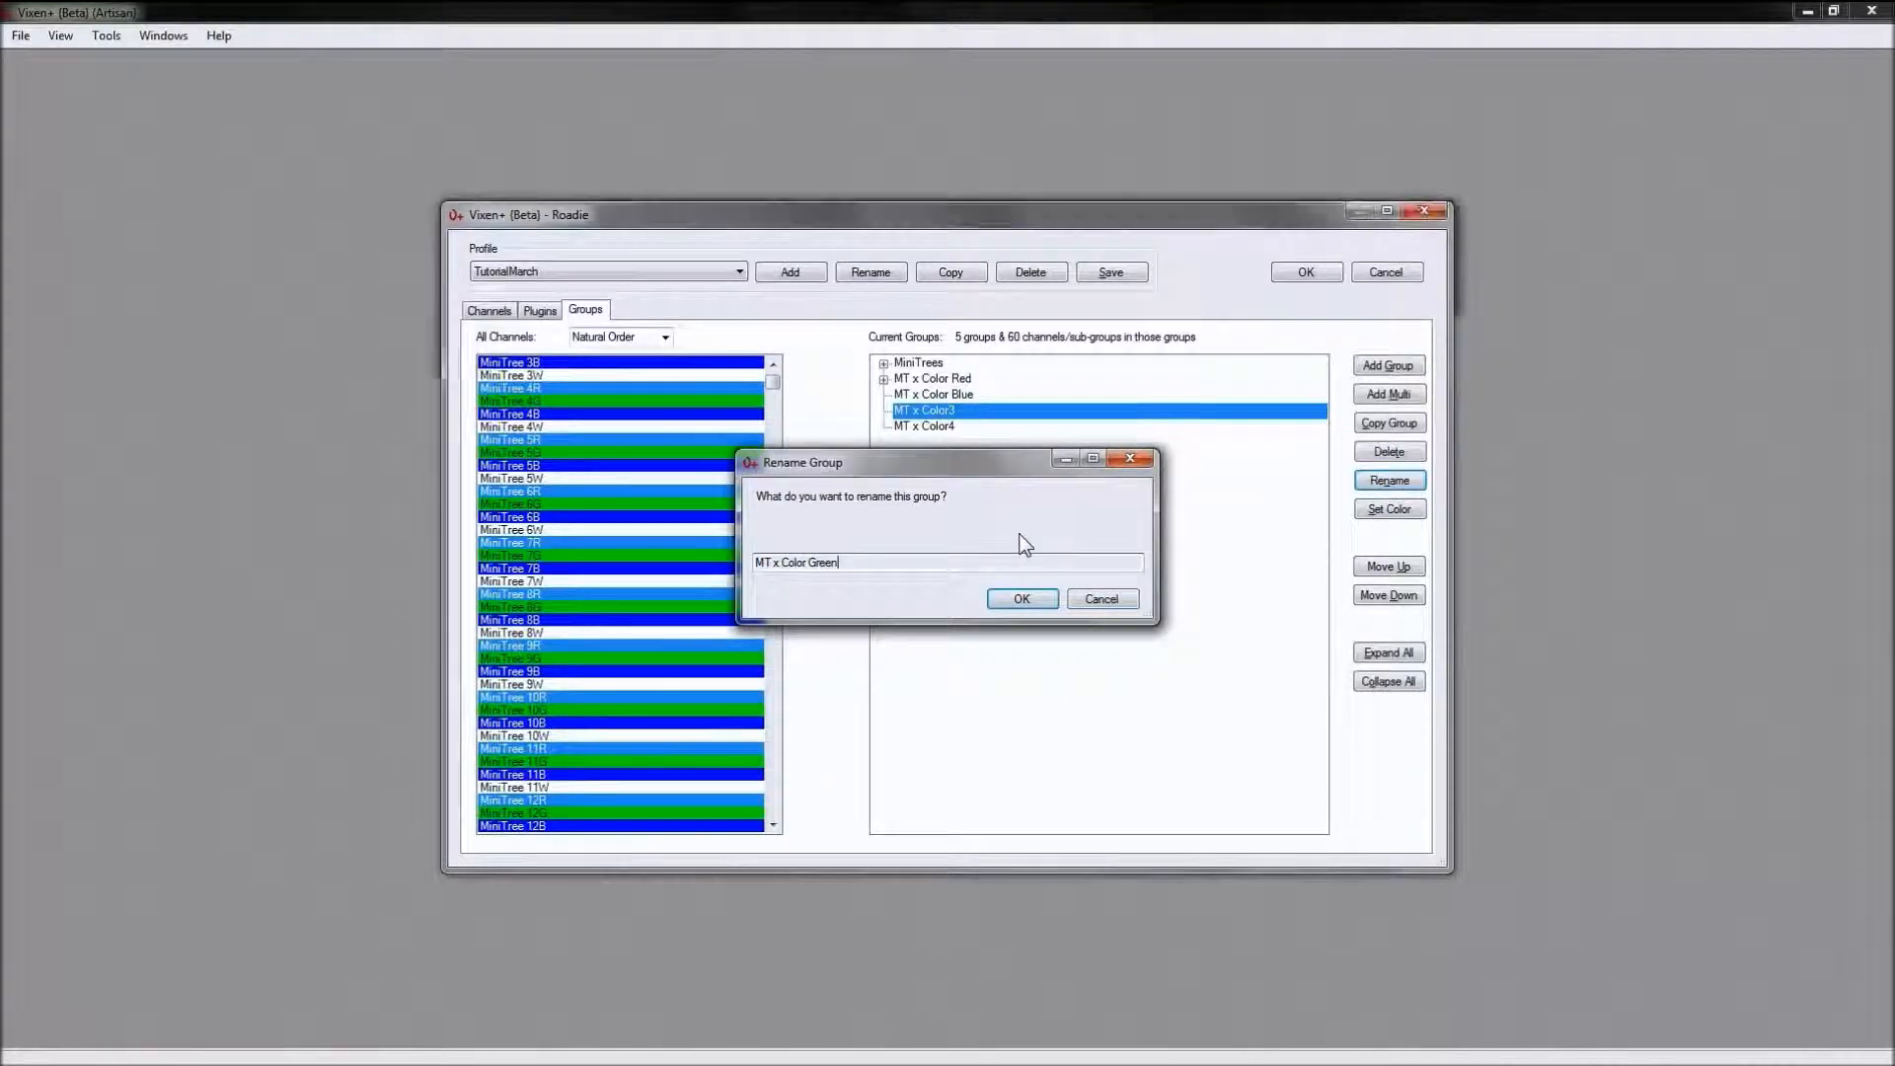
{"action": "key", "text": "Return"}
Step: Clear the channel selection and rename the MT x Color4 group as MT x Color White
{"action": "left_click", "coordinate": [950, 431]}
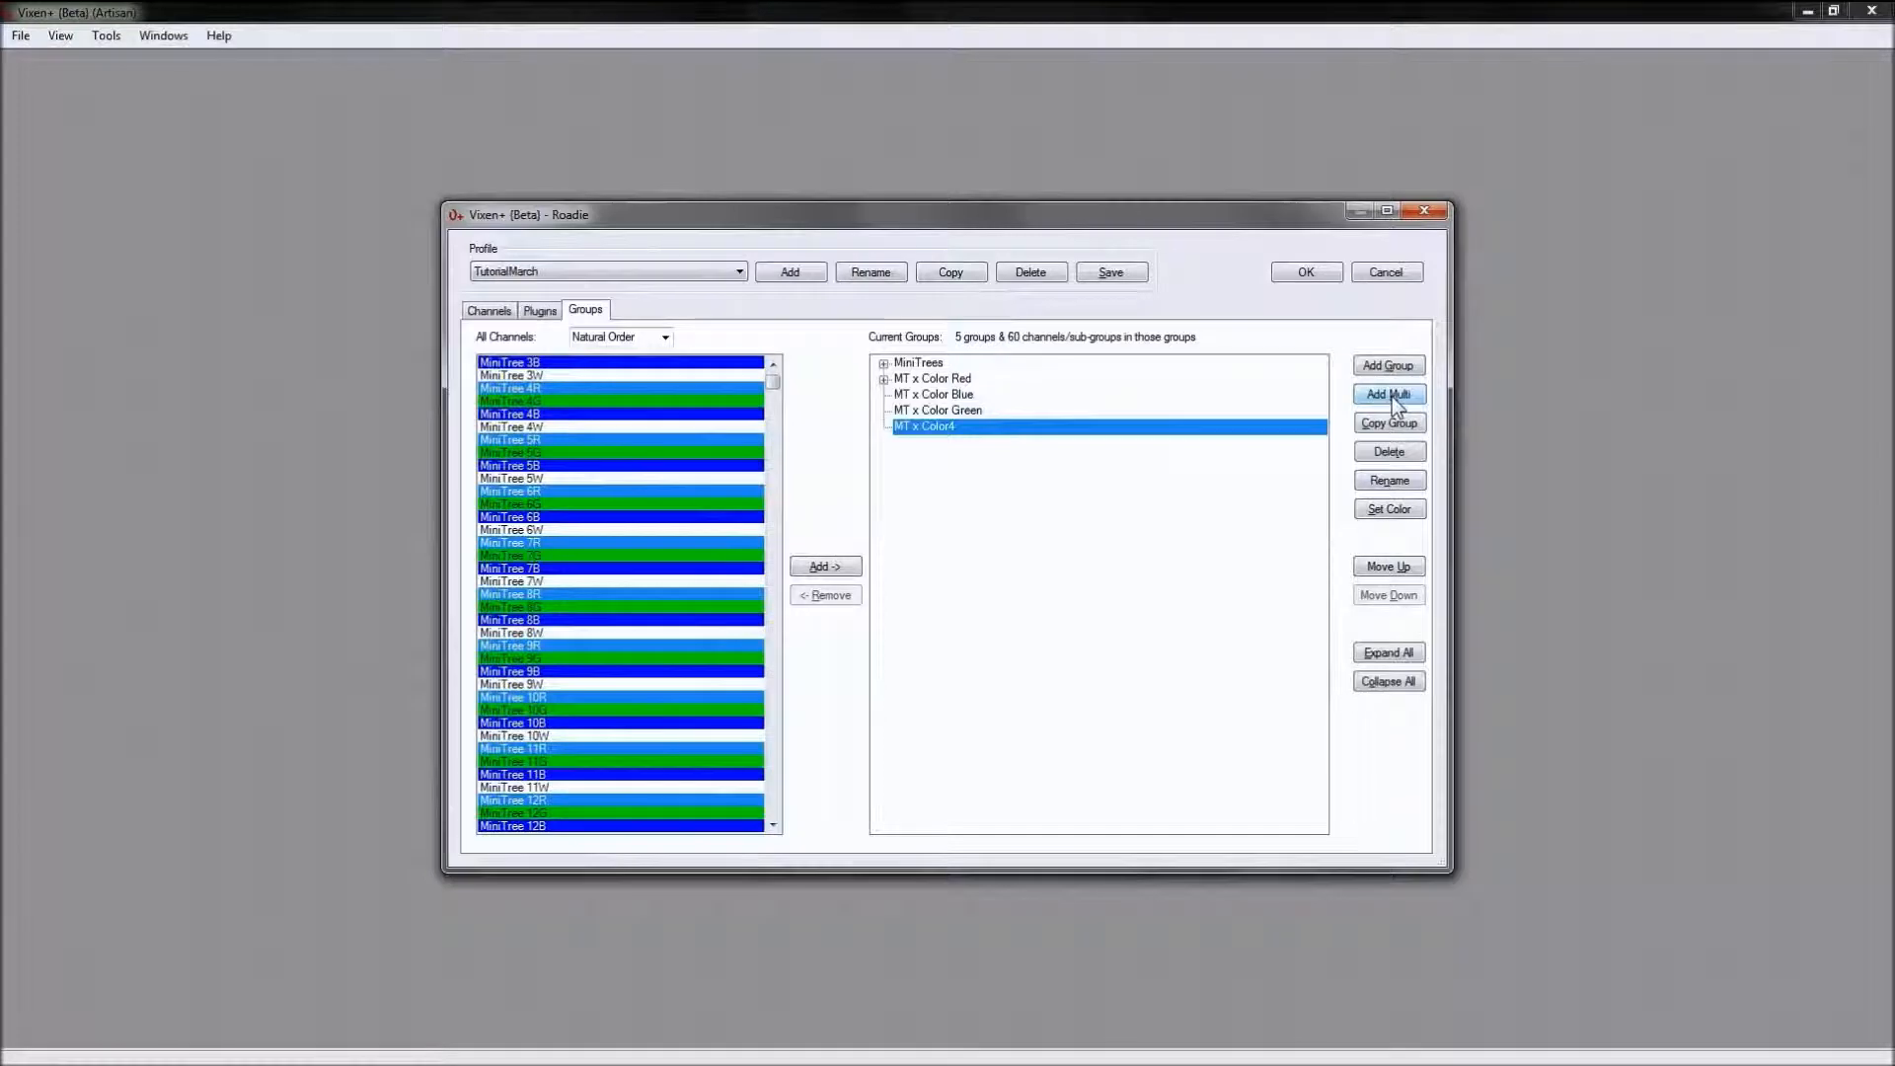
{"action": "left_click", "coordinate": [487, 311]}
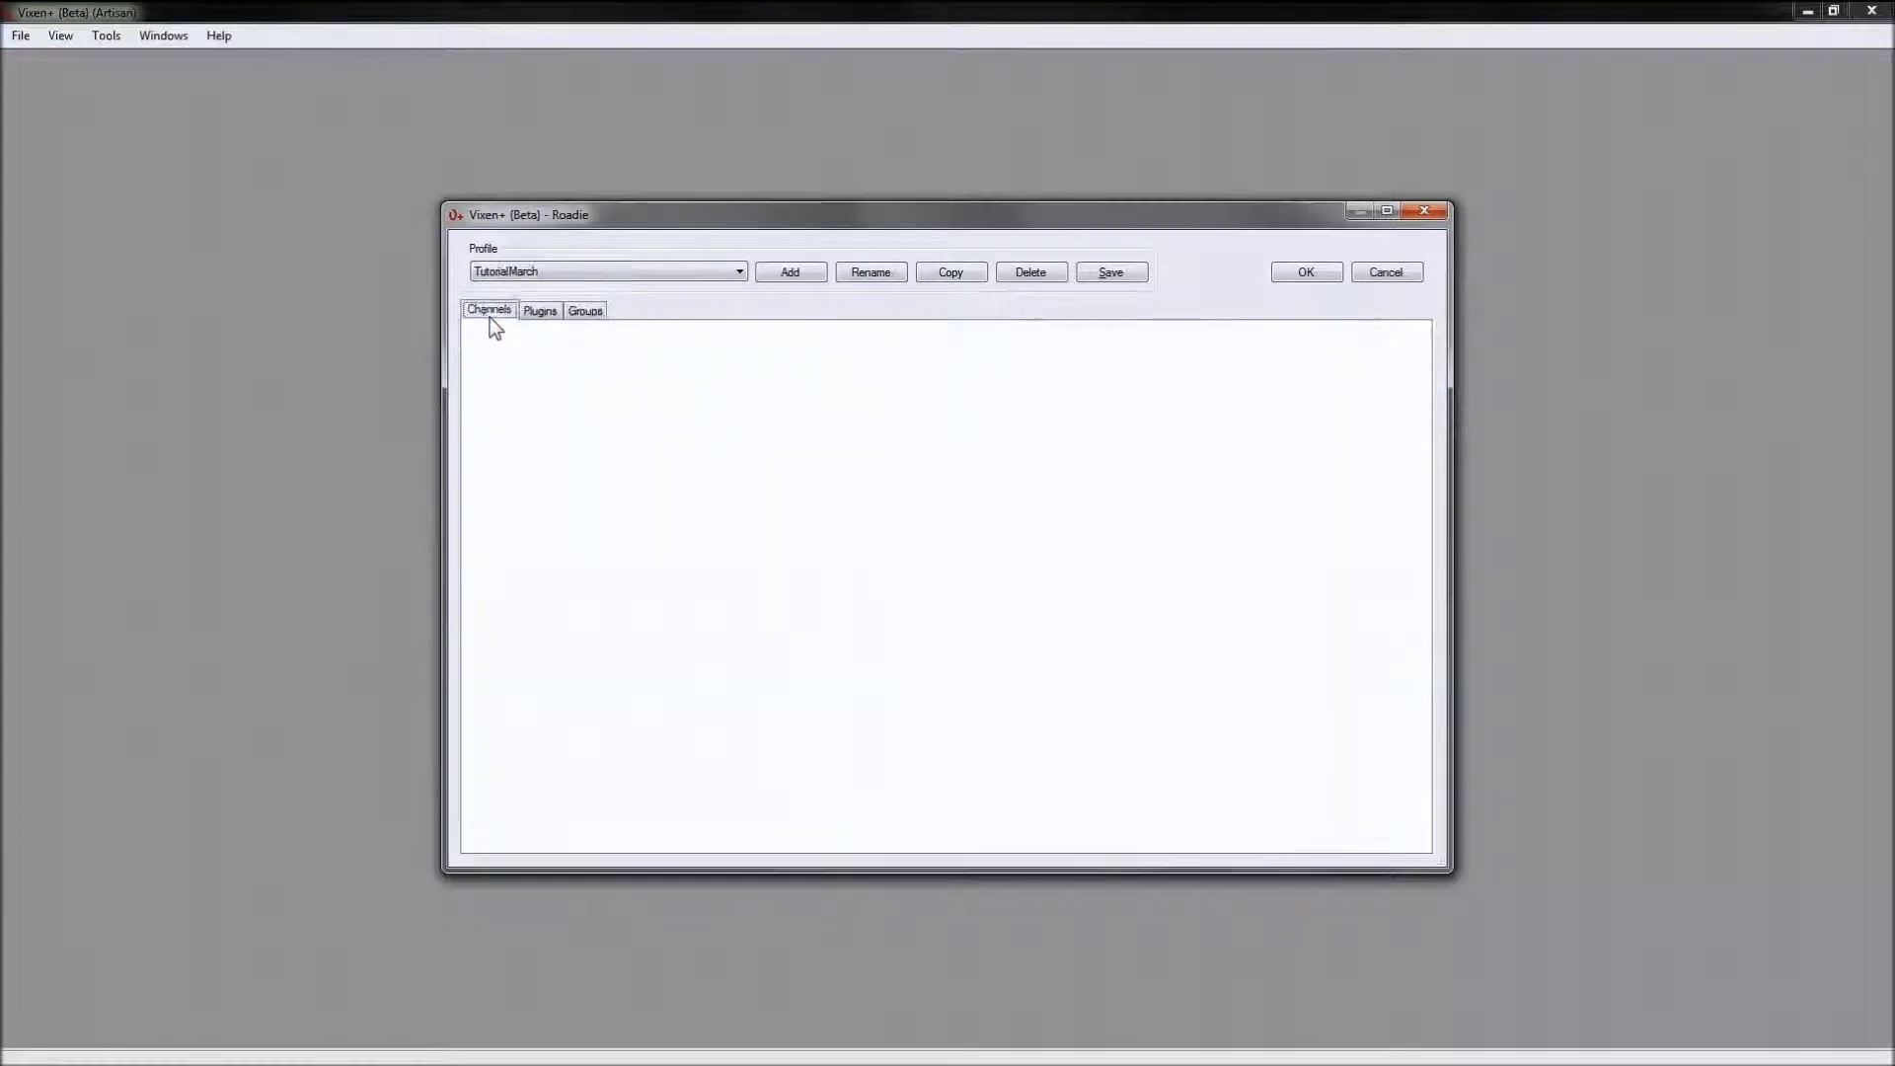
{"action": "left_click", "coordinate": [585, 311]}
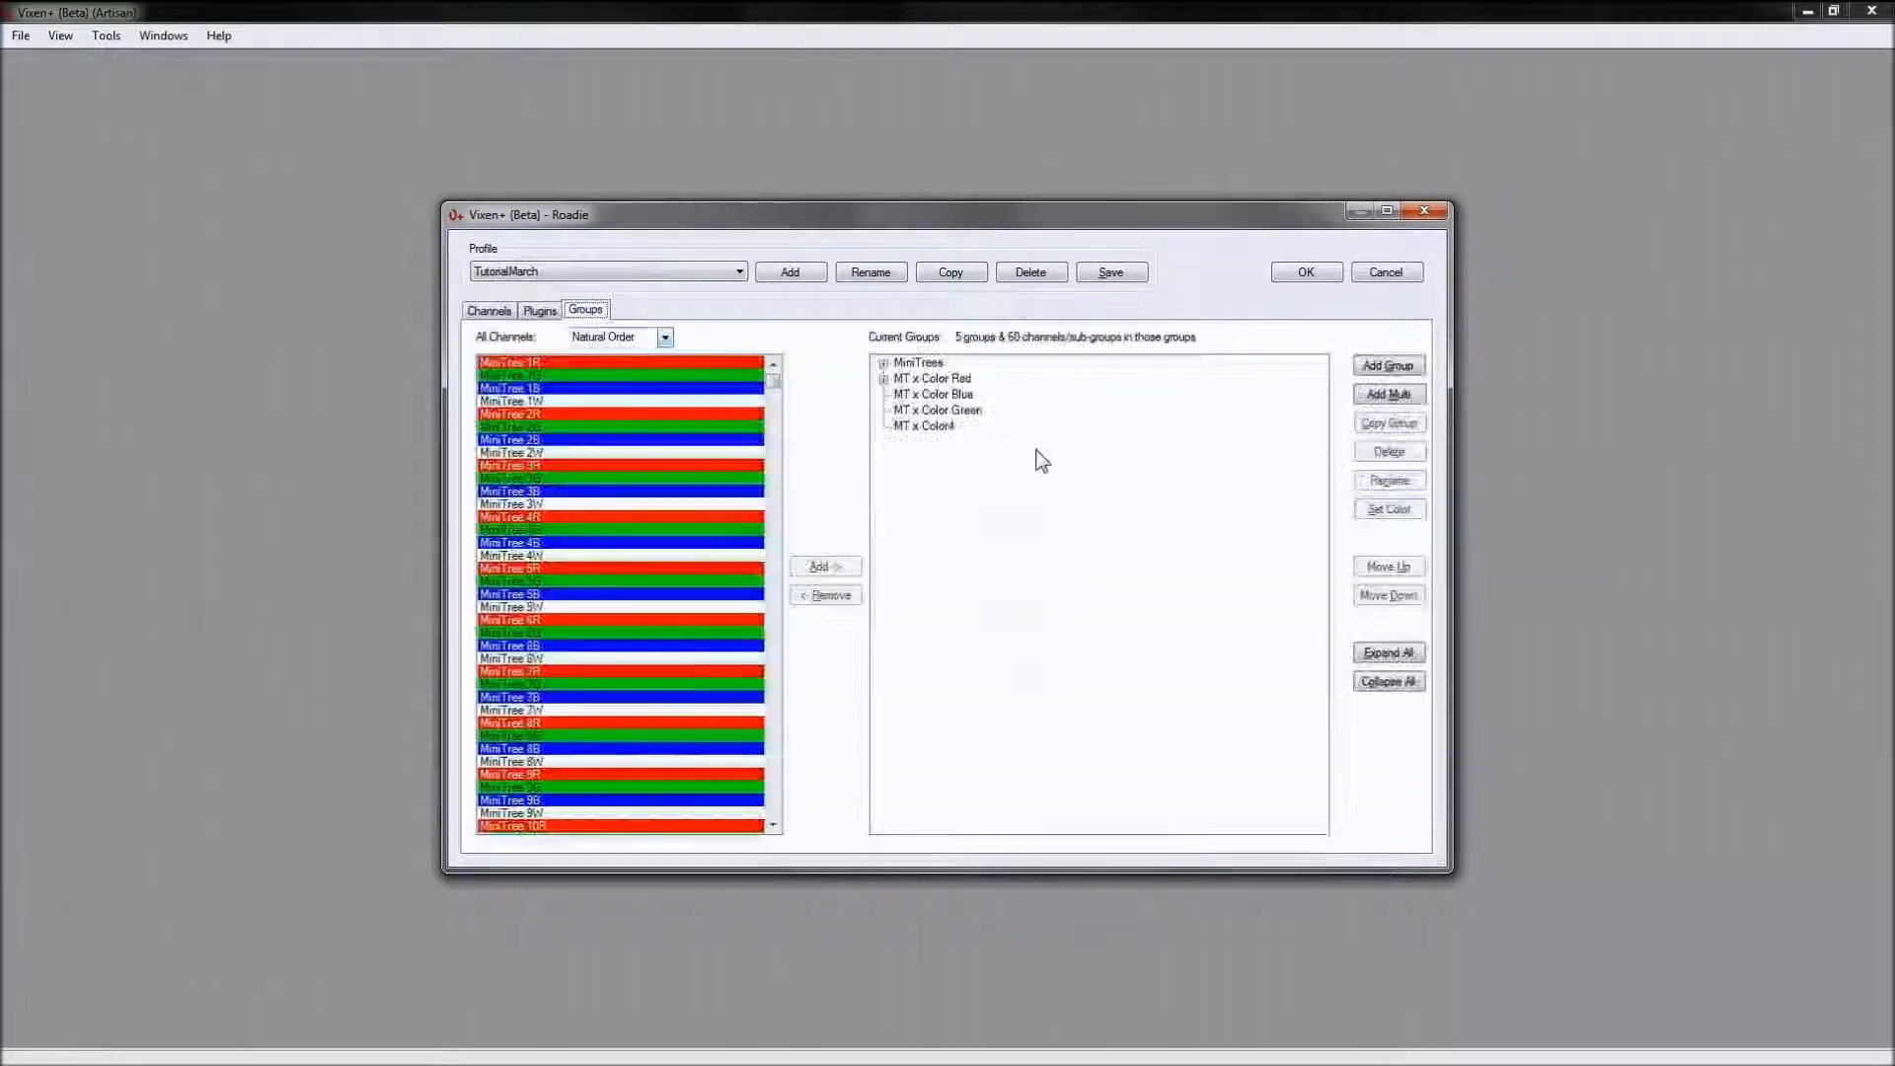
{"action": "left_click", "coordinate": [1064, 452]}
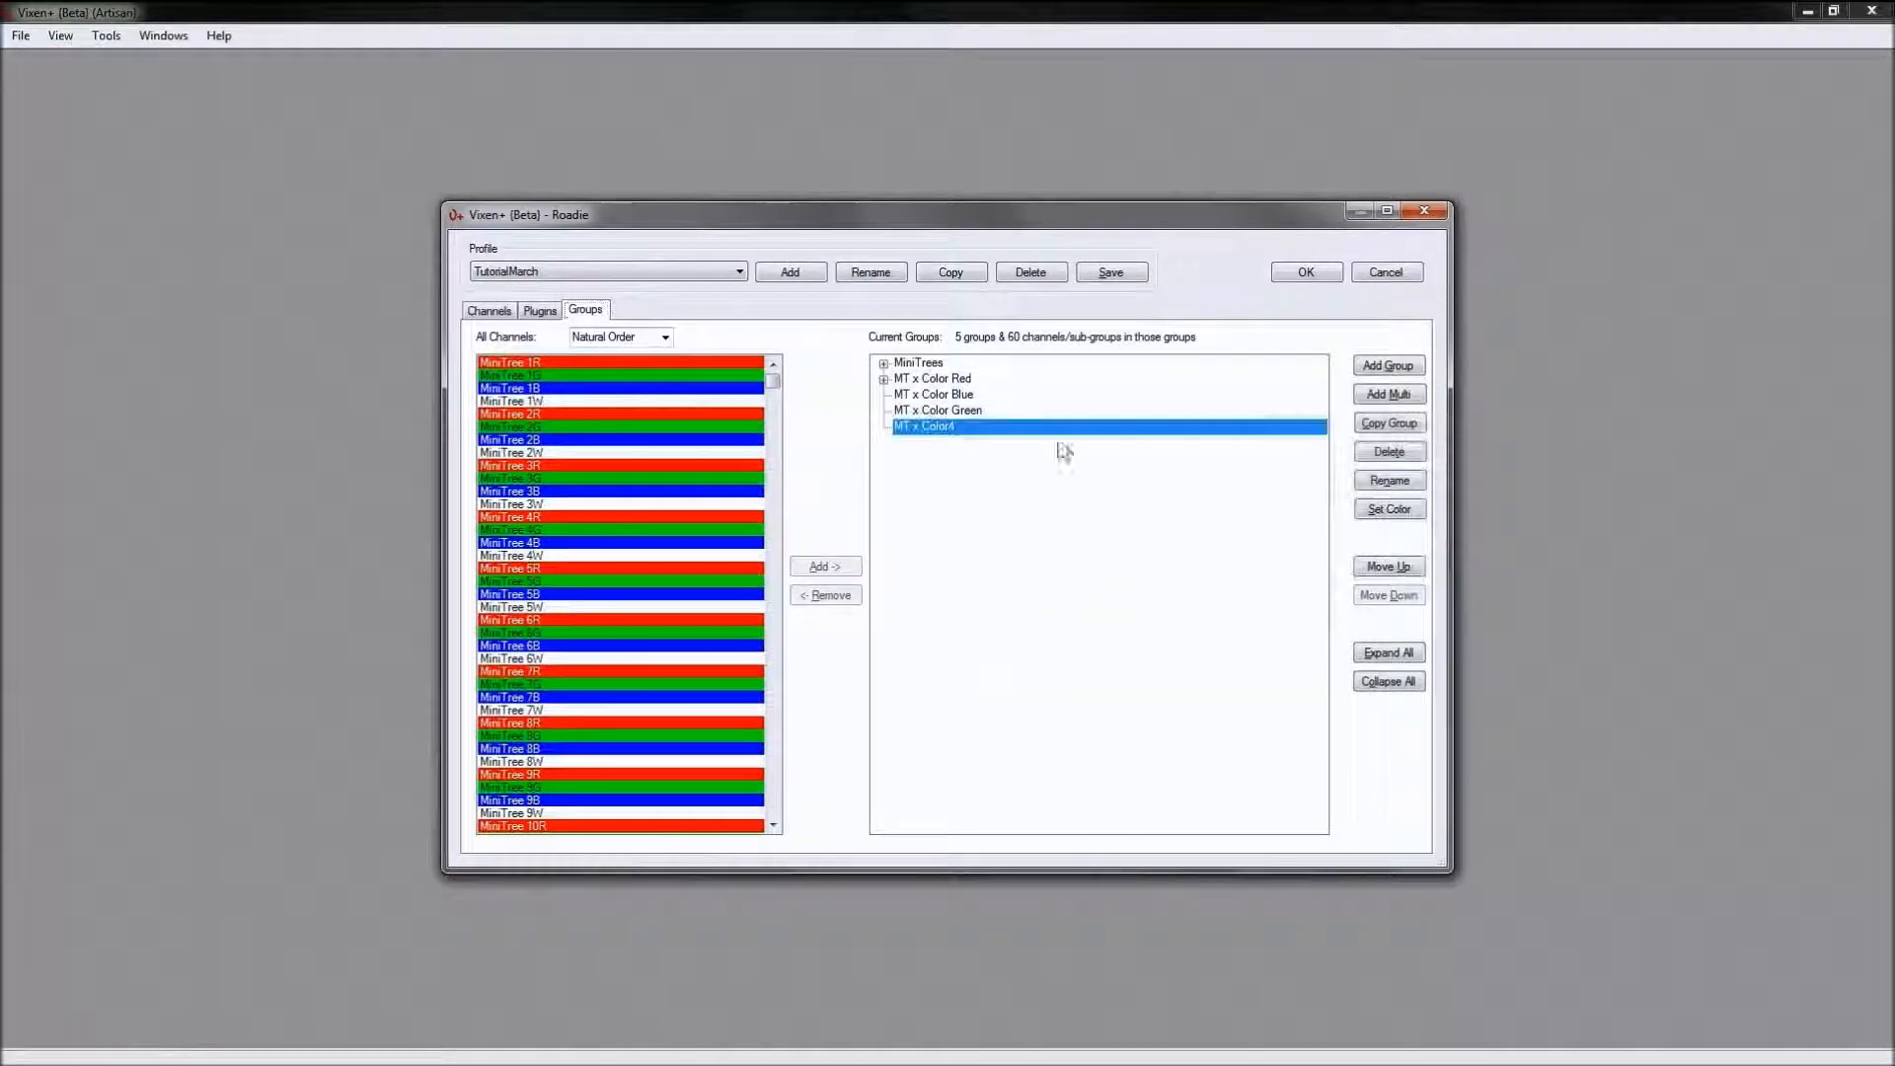
{"action": "left_click", "coordinate": [1389, 481]}
{"action": "left_click", "coordinate": [819, 563]}
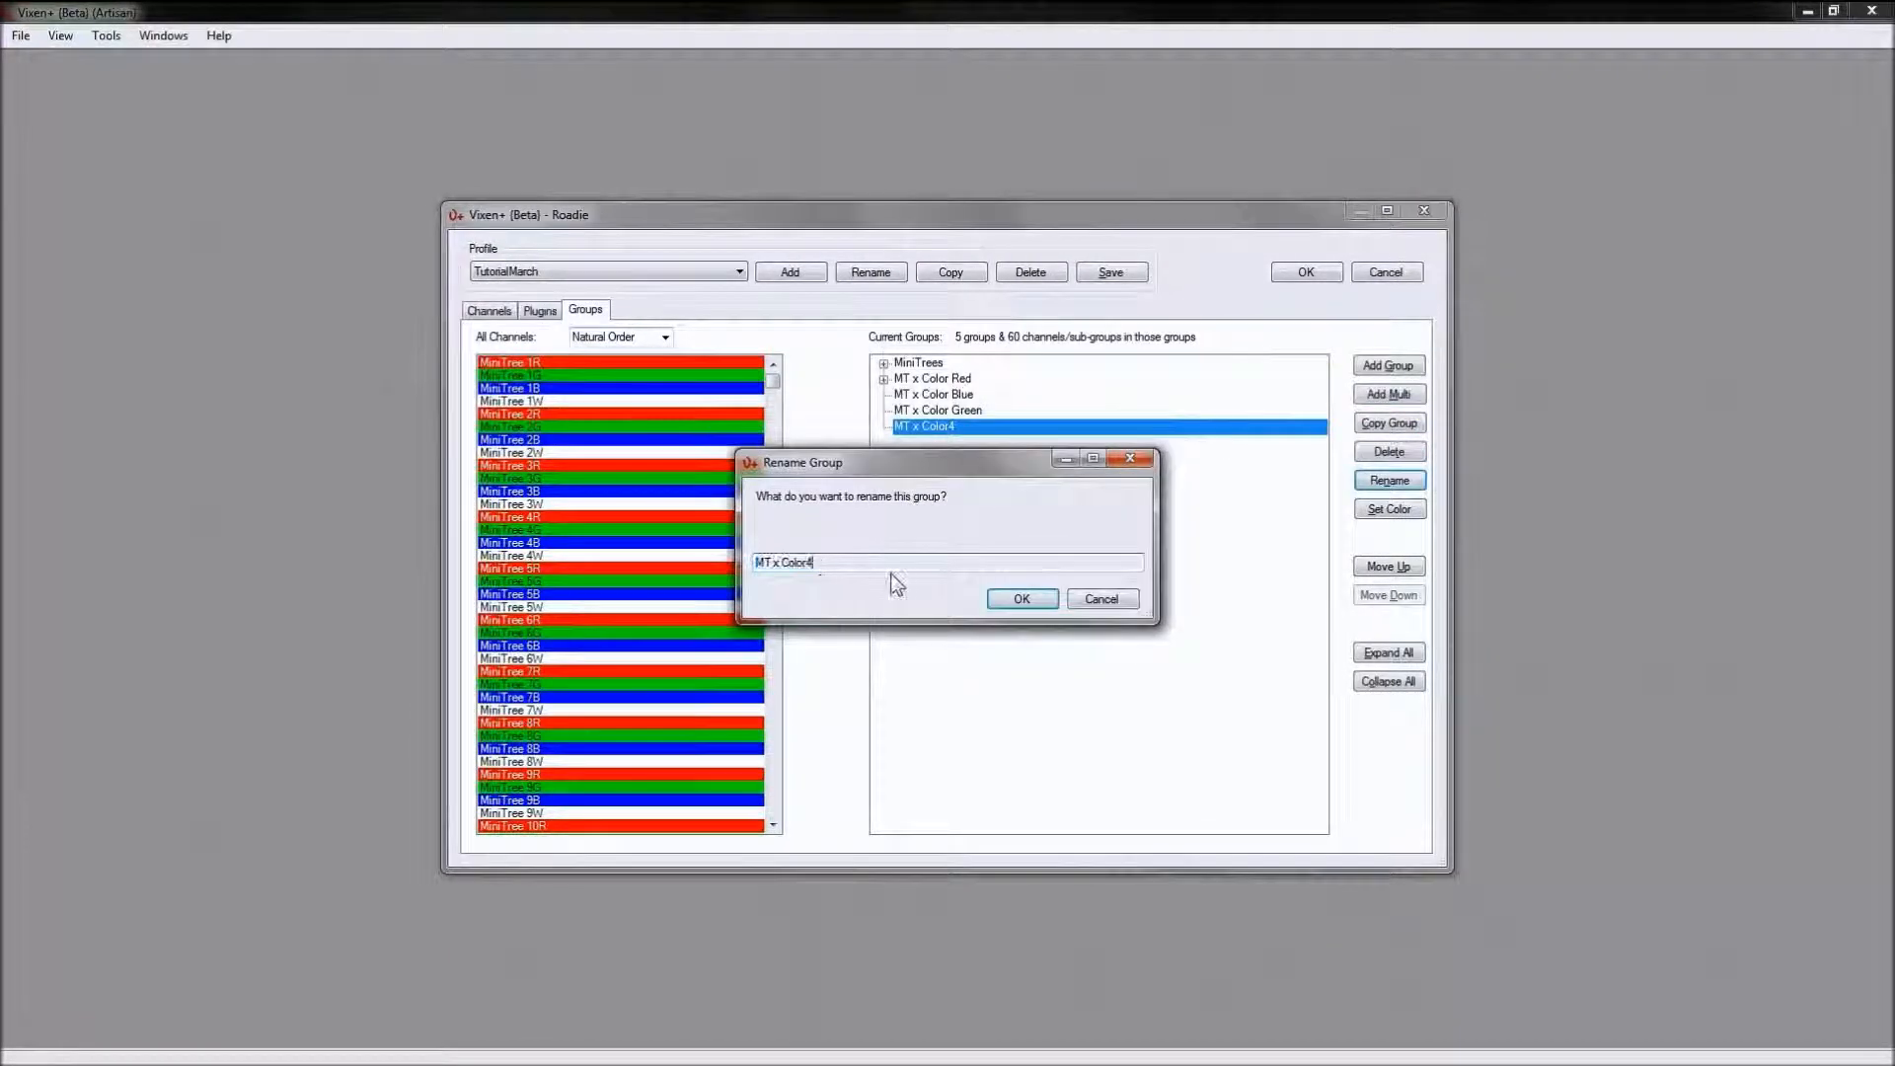
{"action": "key", "text": "BackSpace"}
{"action": "type", "text": "White"}
{"action": "key", "text": "Return"}
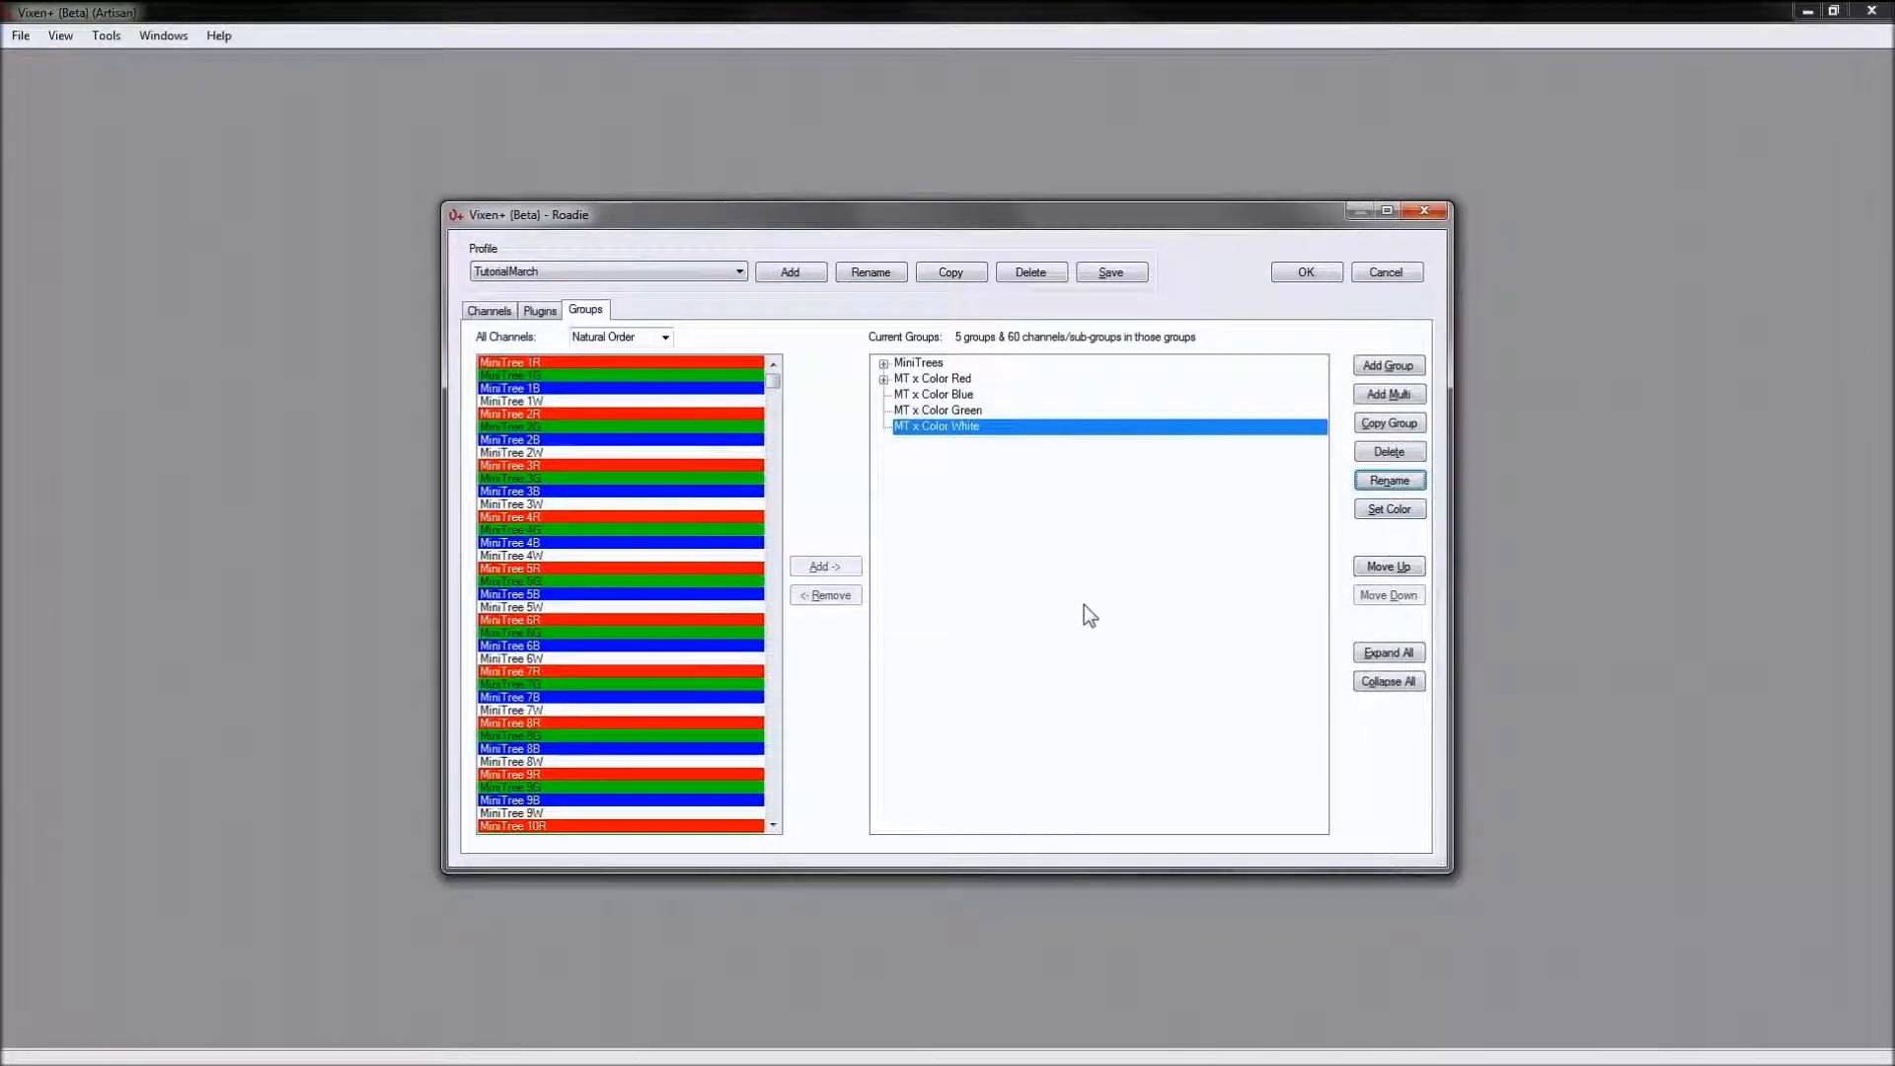
Step: Sort the channels By Color Then Name and add the twelve blue MiniTree channels, 1B through 12B, to the MT x Color Blue group
{"action": "left_click", "coordinate": [667, 338]}
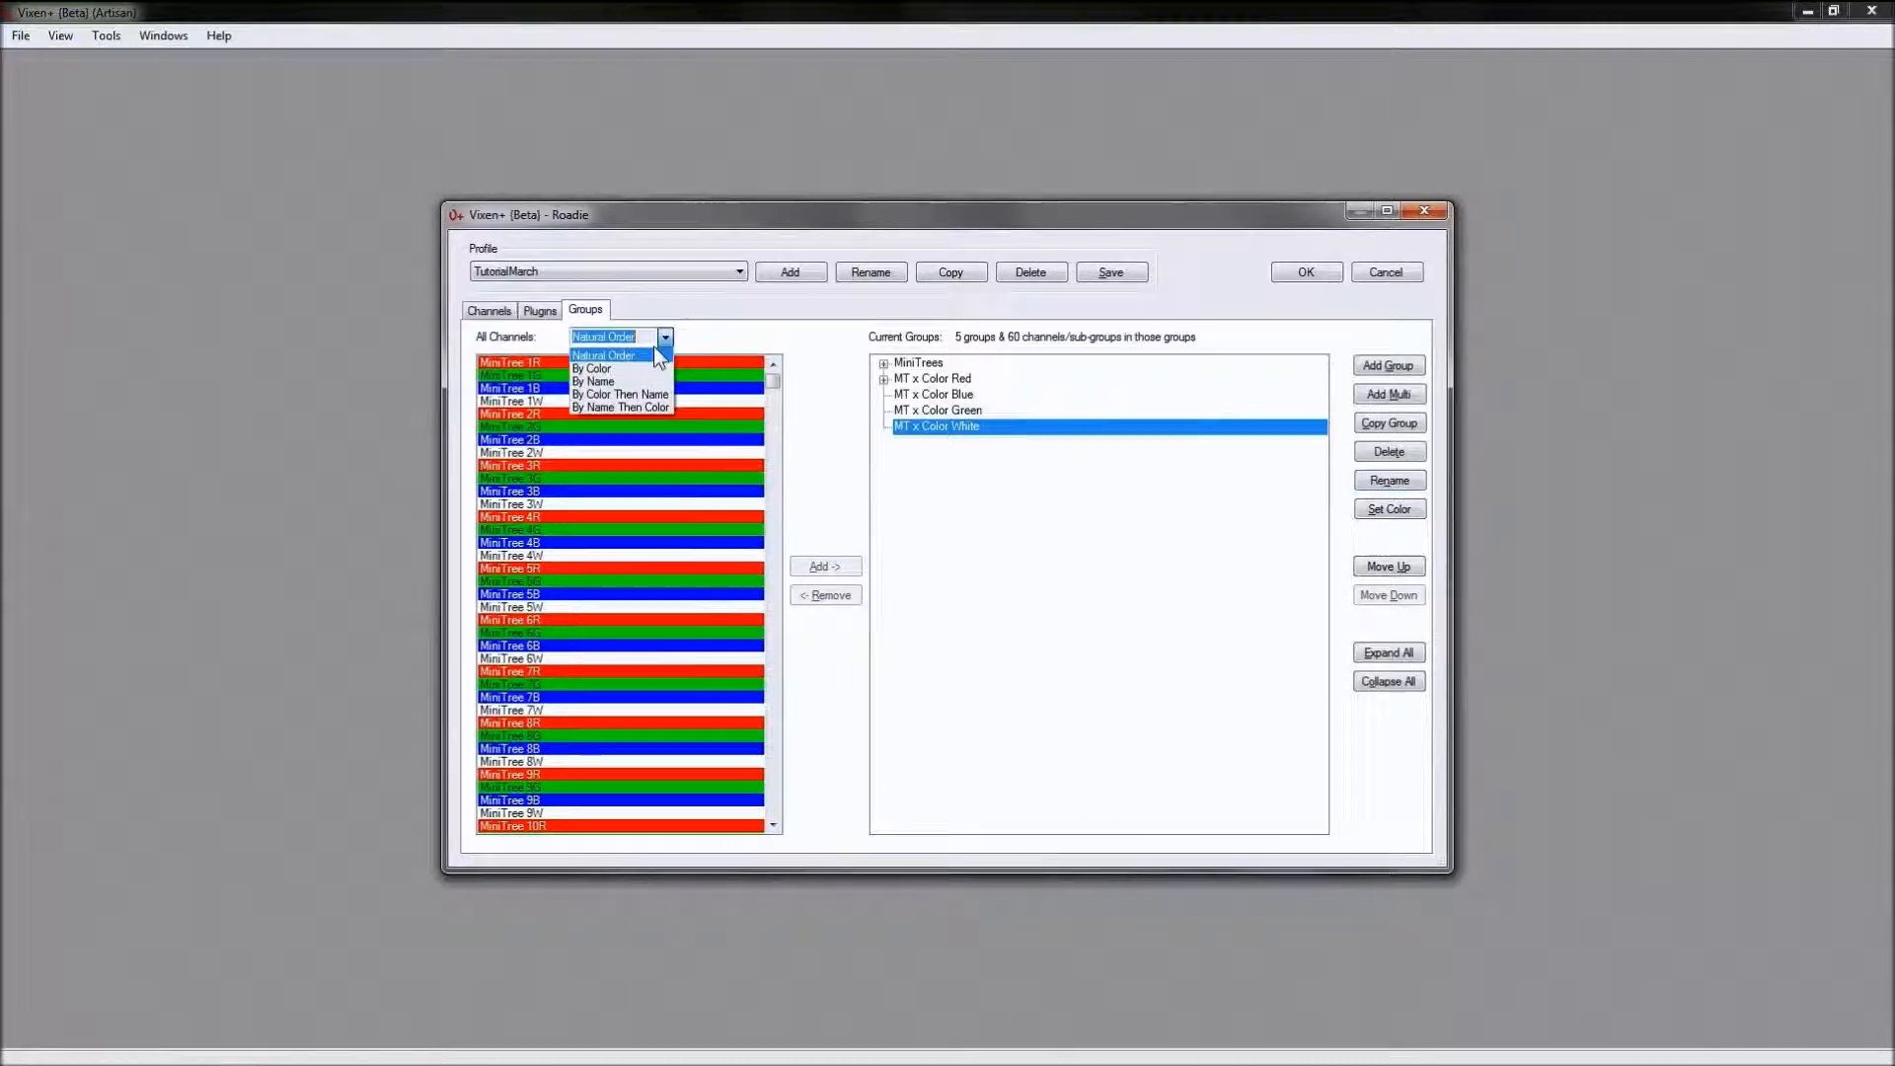
{"action": "left_click", "coordinate": [619, 394]}
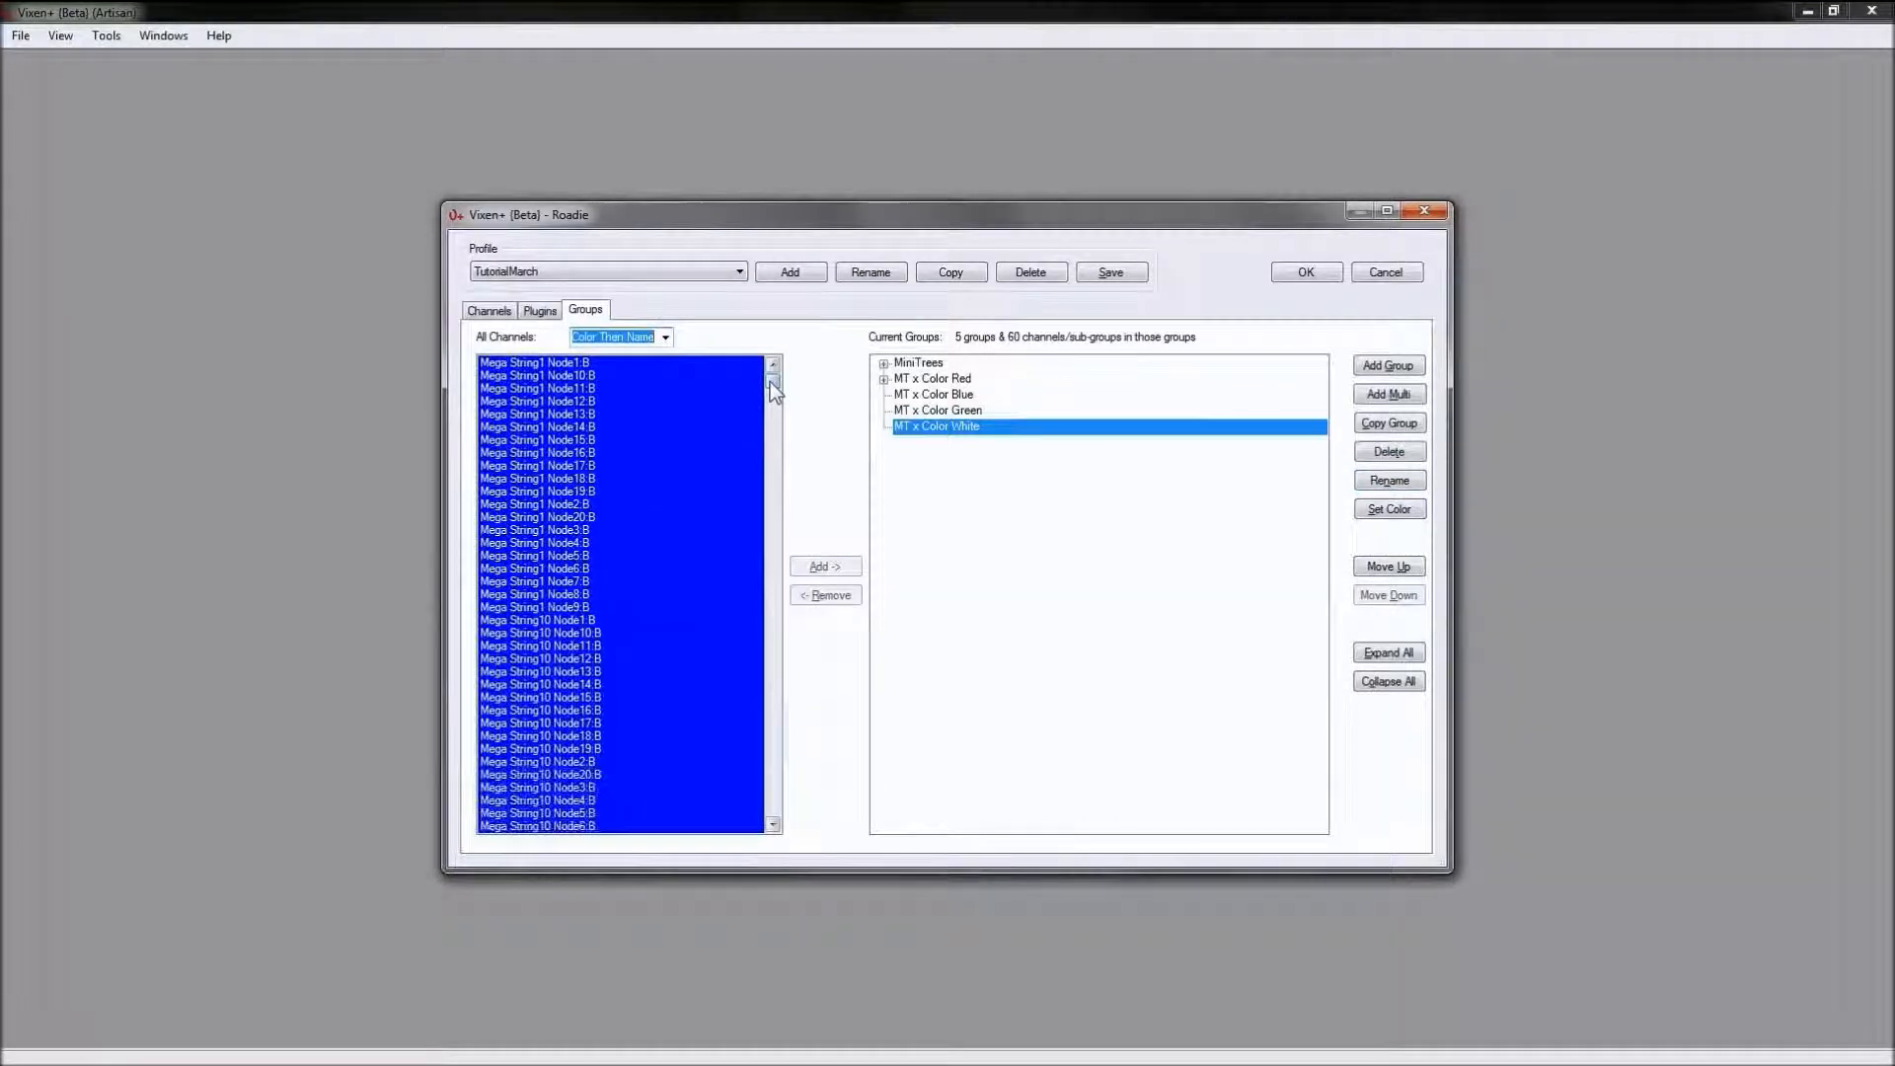
{"action": "scroll", "coordinate": [771, 405], "scroll_direction": "down", "scroll_amount": 20}
{"action": "scroll", "coordinate": [780, 494], "scroll_direction": "down", "scroll_amount": 20}
{"action": "scroll", "coordinate": [774, 564], "scroll_direction": "down", "scroll_amount": 20}
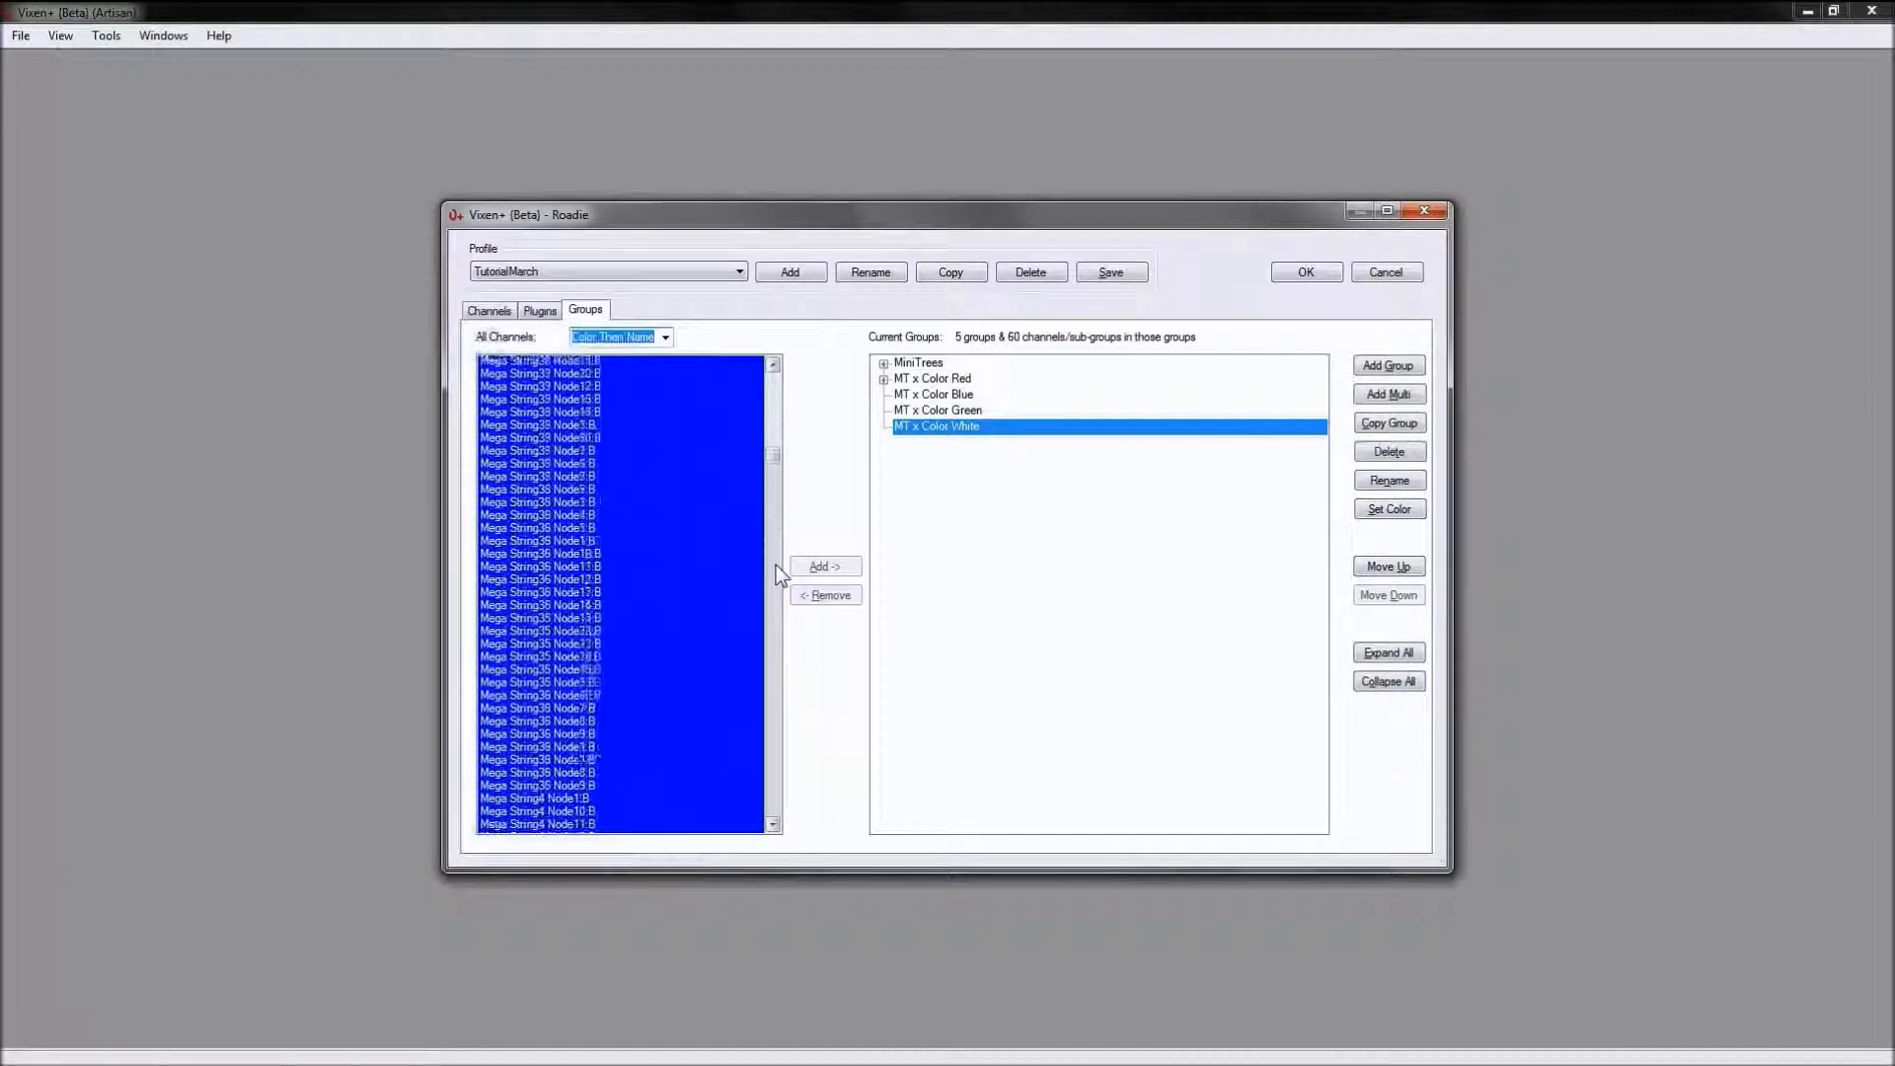
{"action": "scroll", "coordinate": [776, 564], "scroll_direction": "down", "scroll_amount": 20}
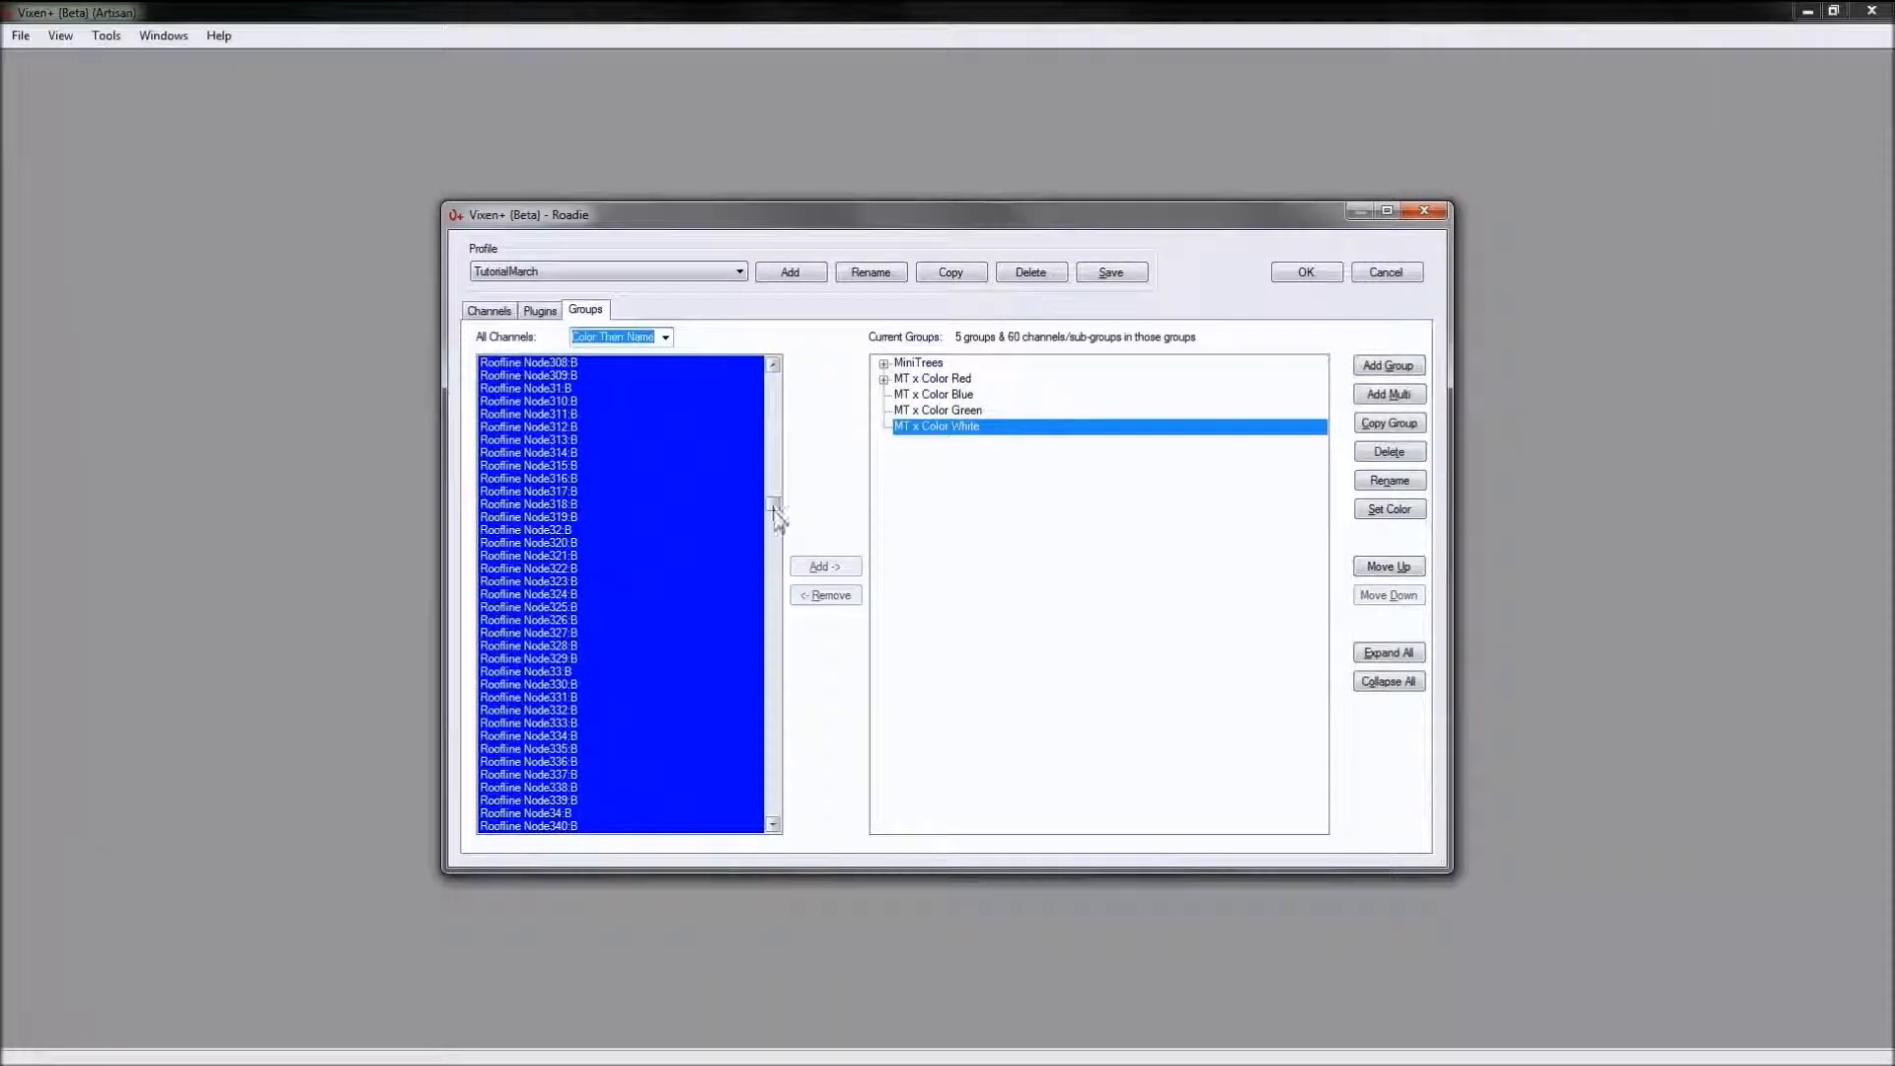
{"action": "left_click_drag", "start_coordinate": [779, 515], "coordinate": [770, 475]}
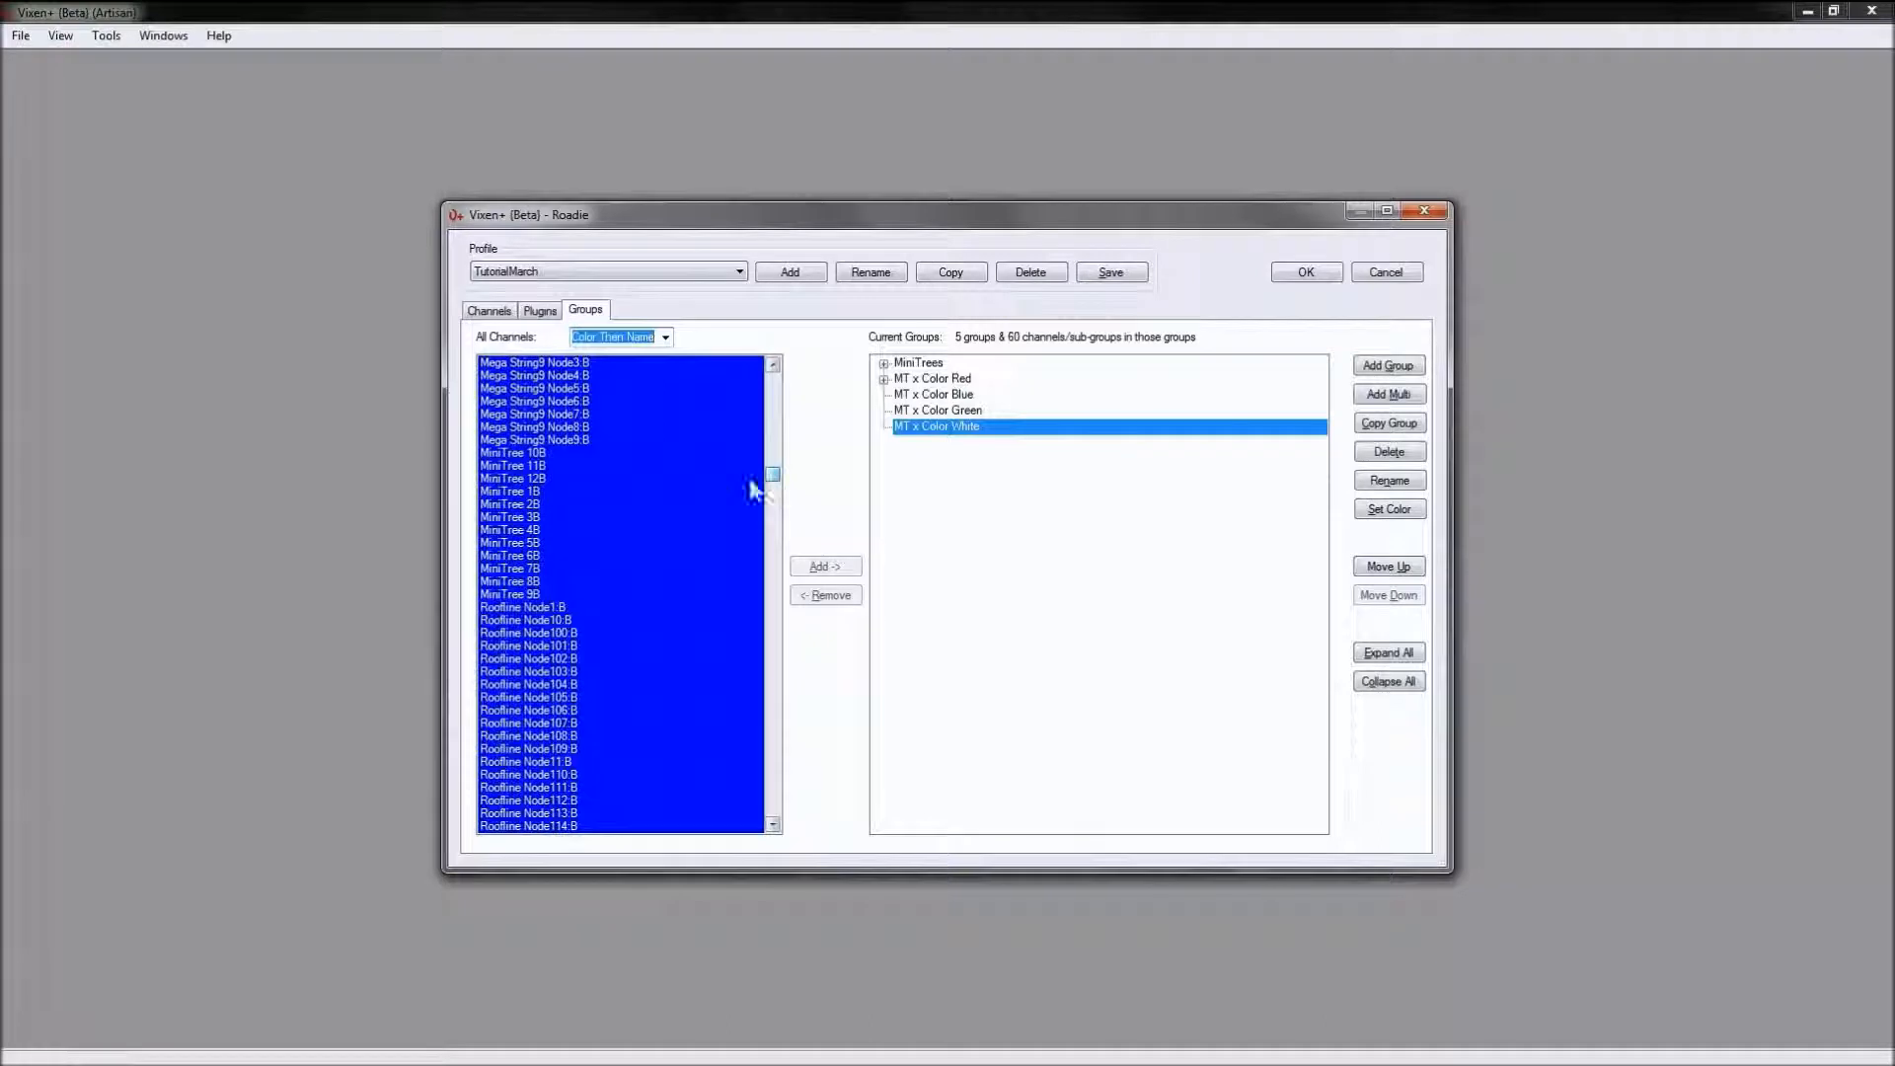
{"action": "left_click", "coordinate": [534, 452]}
{"action": "left_click", "coordinate": [518, 594], "text": "shift"}
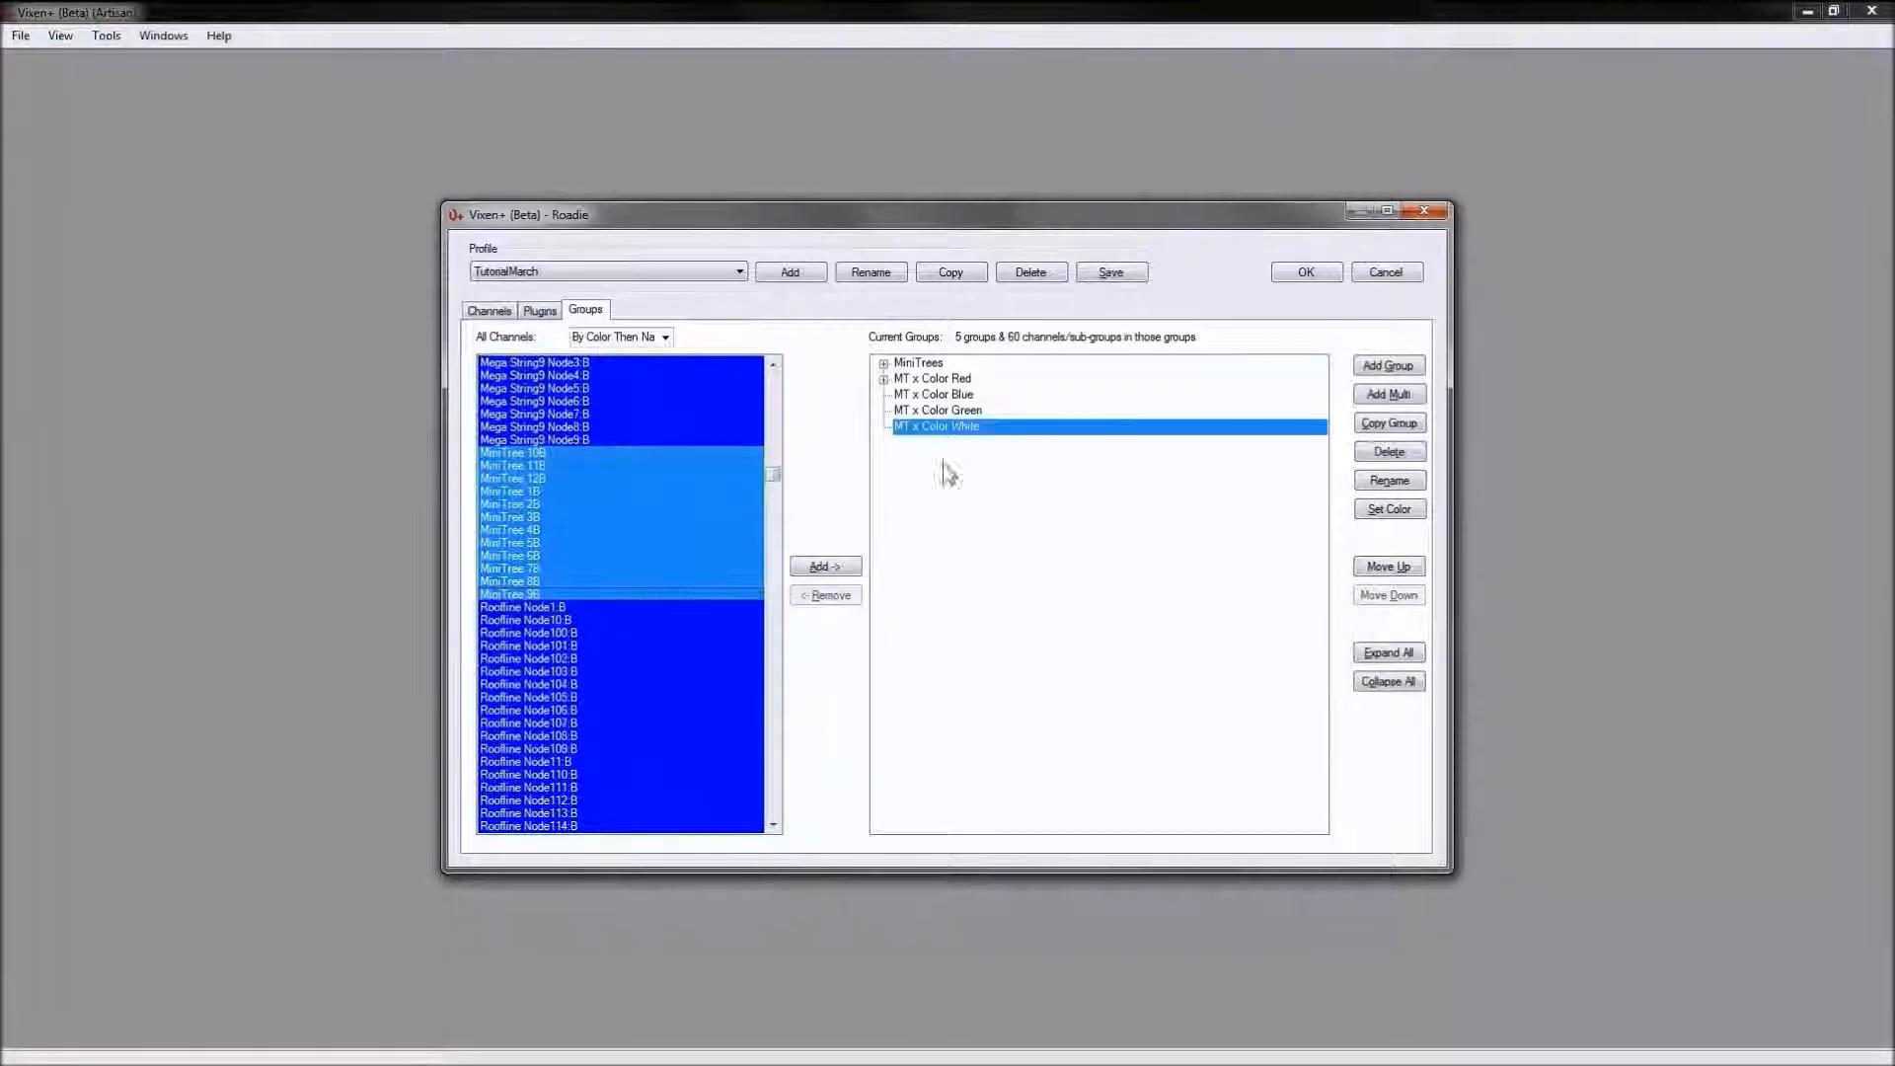
{"action": "left_click", "coordinate": [955, 394]}
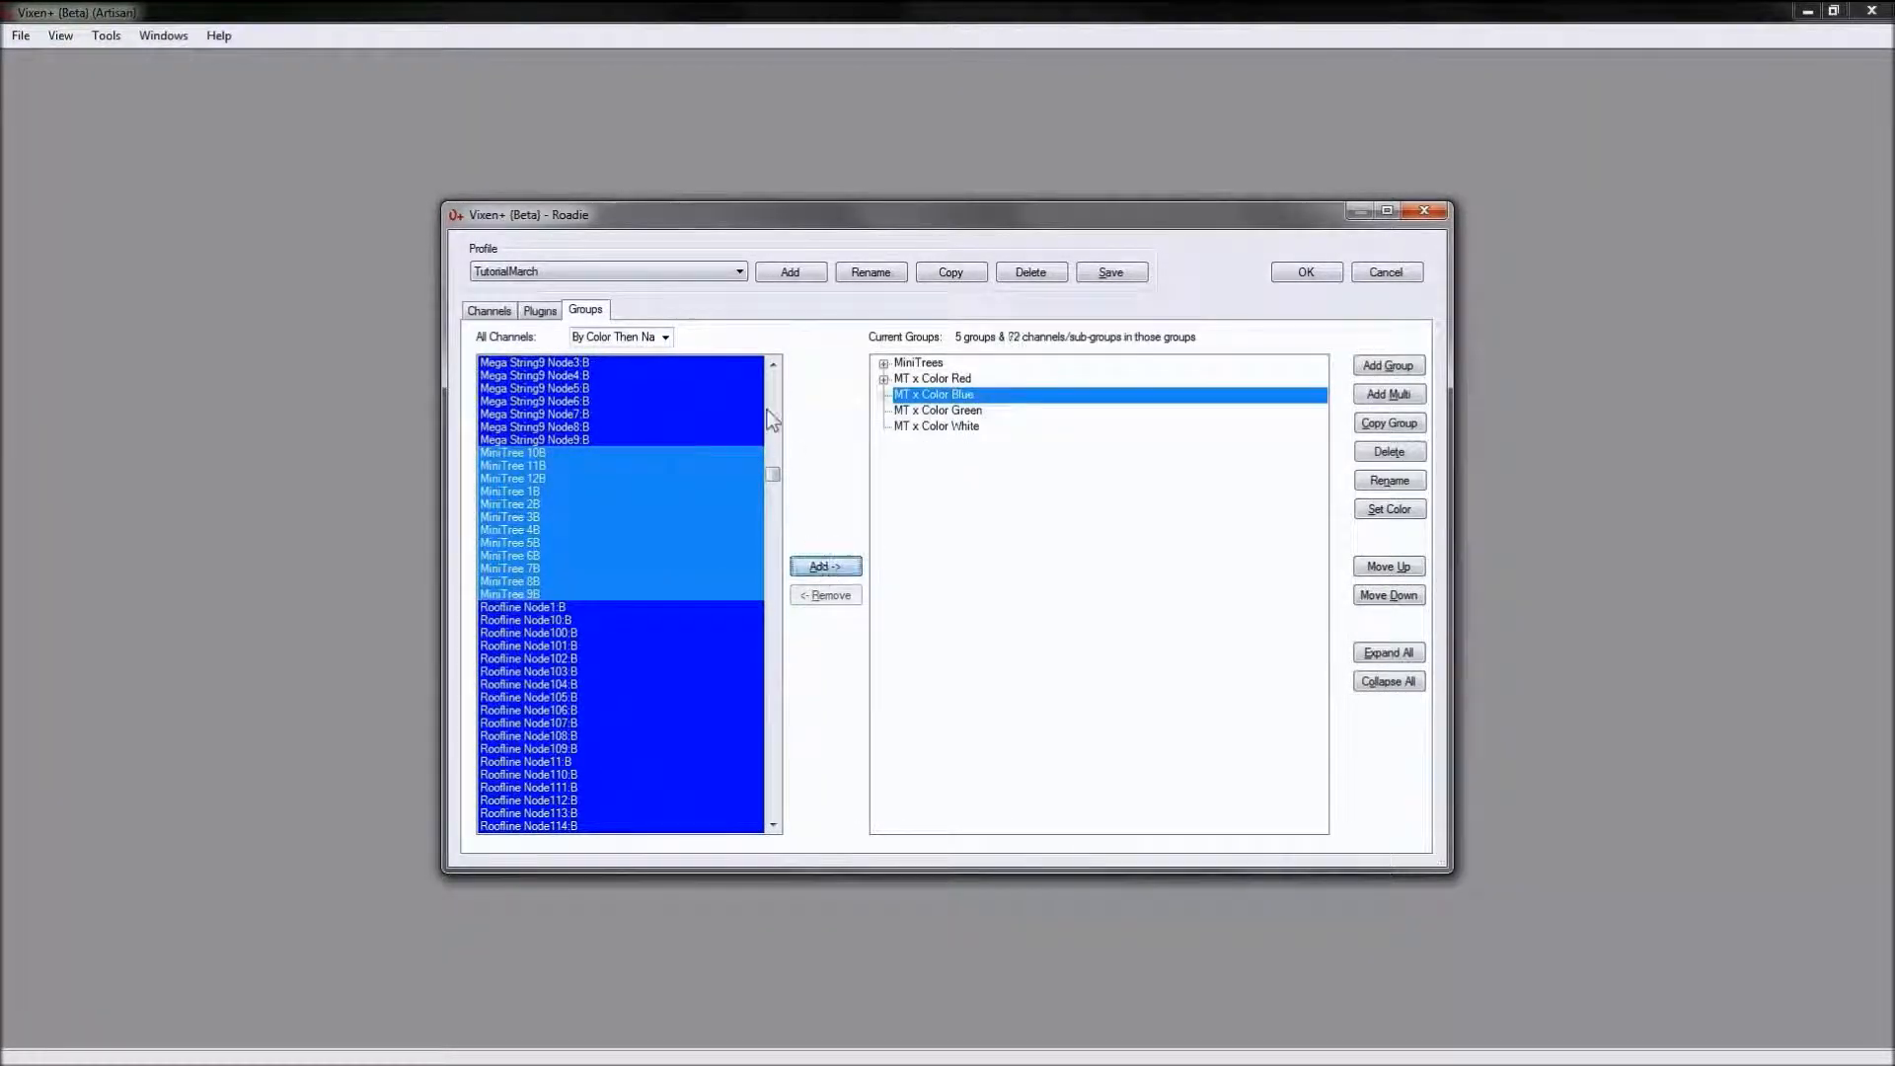
Step: Return the list of all channels to Natural Order
{"action": "left_click", "coordinate": [663, 337]}
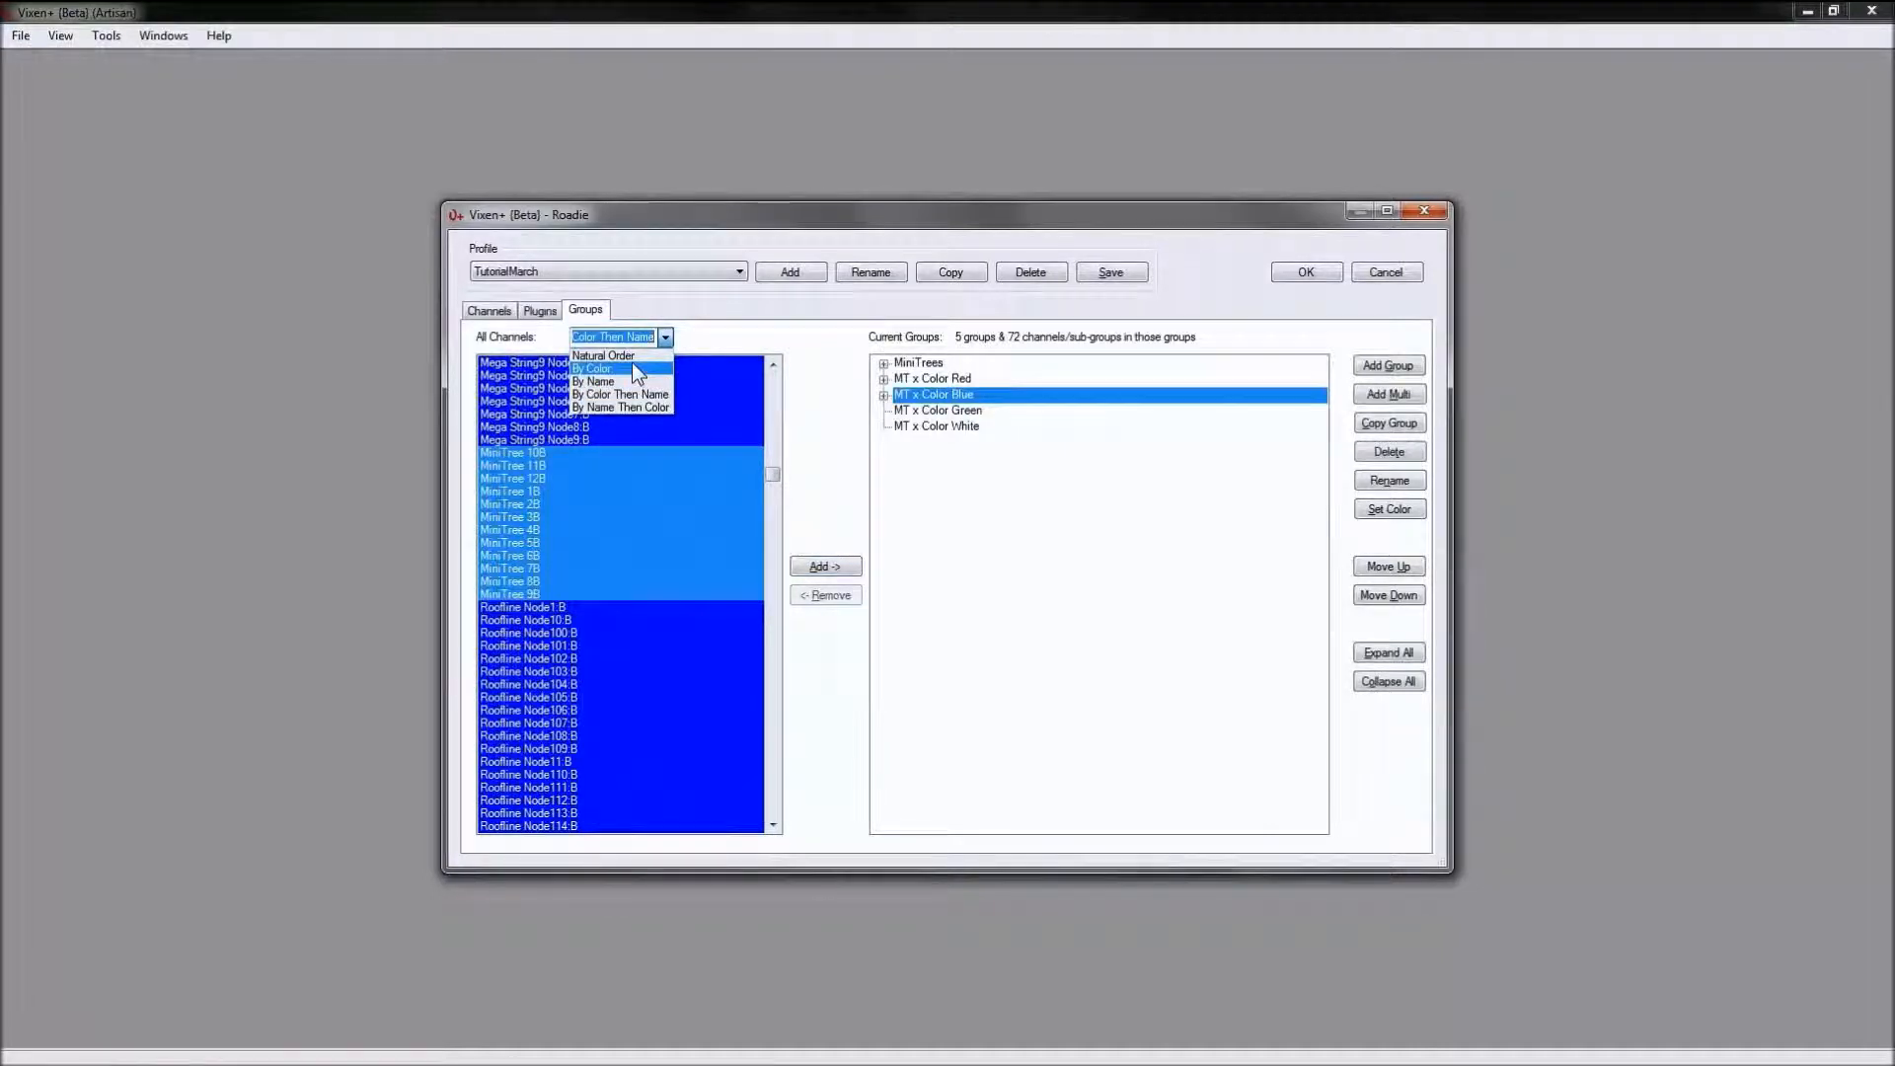
{"action": "left_click", "coordinate": [632, 353]}
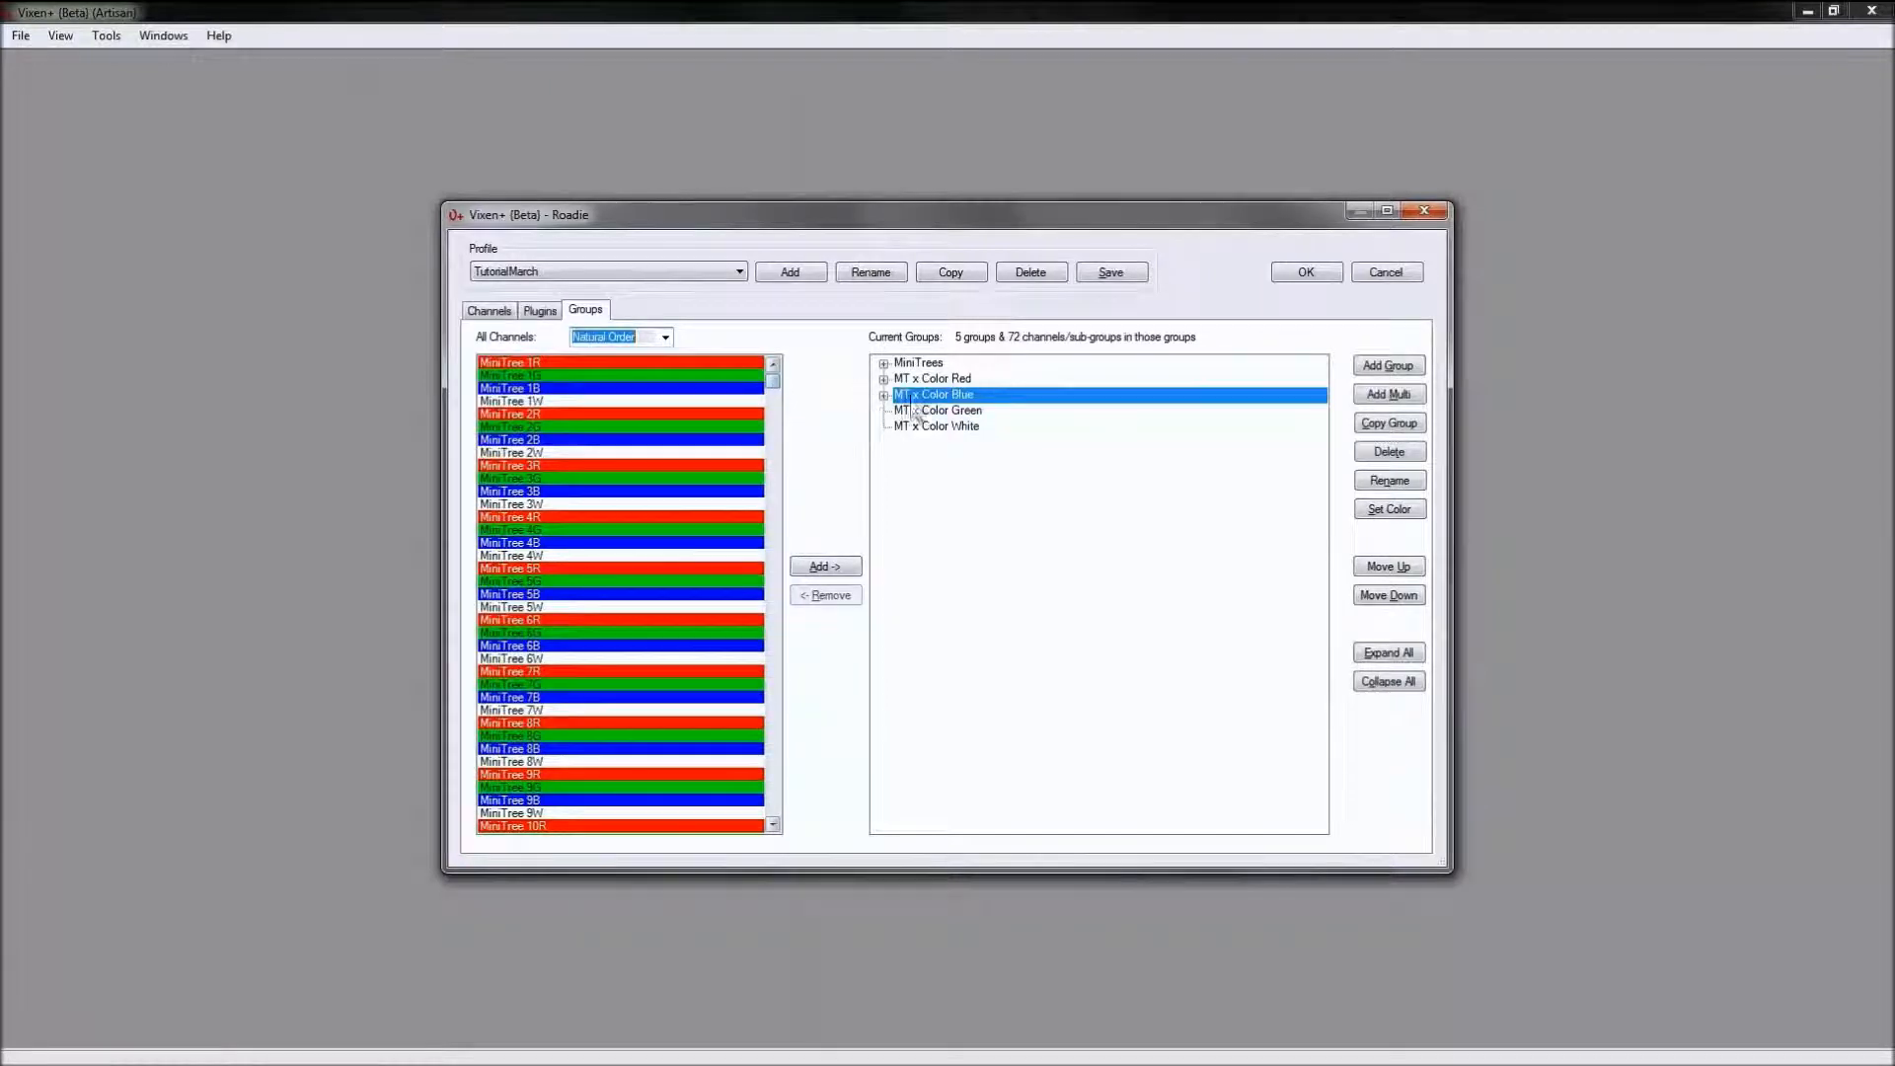
{"action": "left_click", "coordinate": [944, 412]}
{"action": "left_click", "coordinate": [950, 427]}
{"action": "left_click", "coordinate": [966, 413]}
{"action": "left_click", "coordinate": [970, 430]}
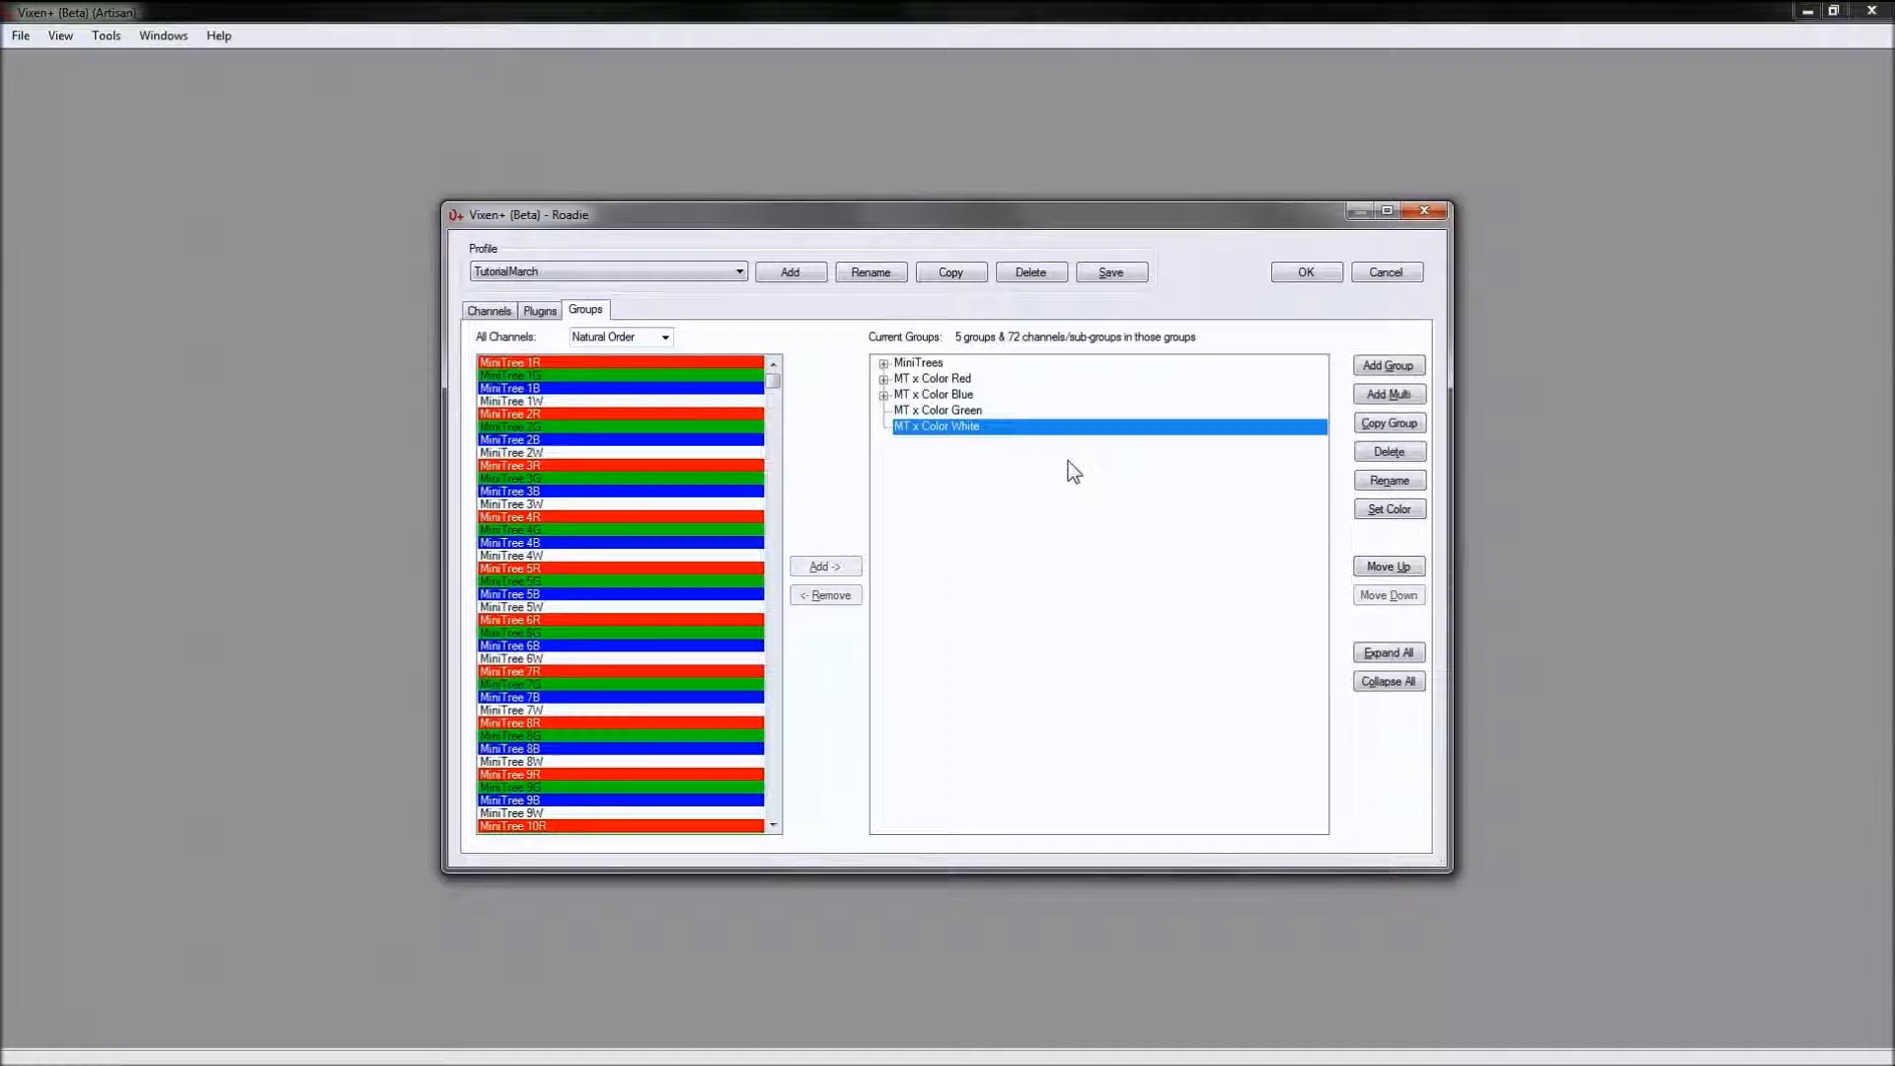
Step: Create a new group named MT Combined
{"action": "left_click", "coordinate": [1396, 365]}
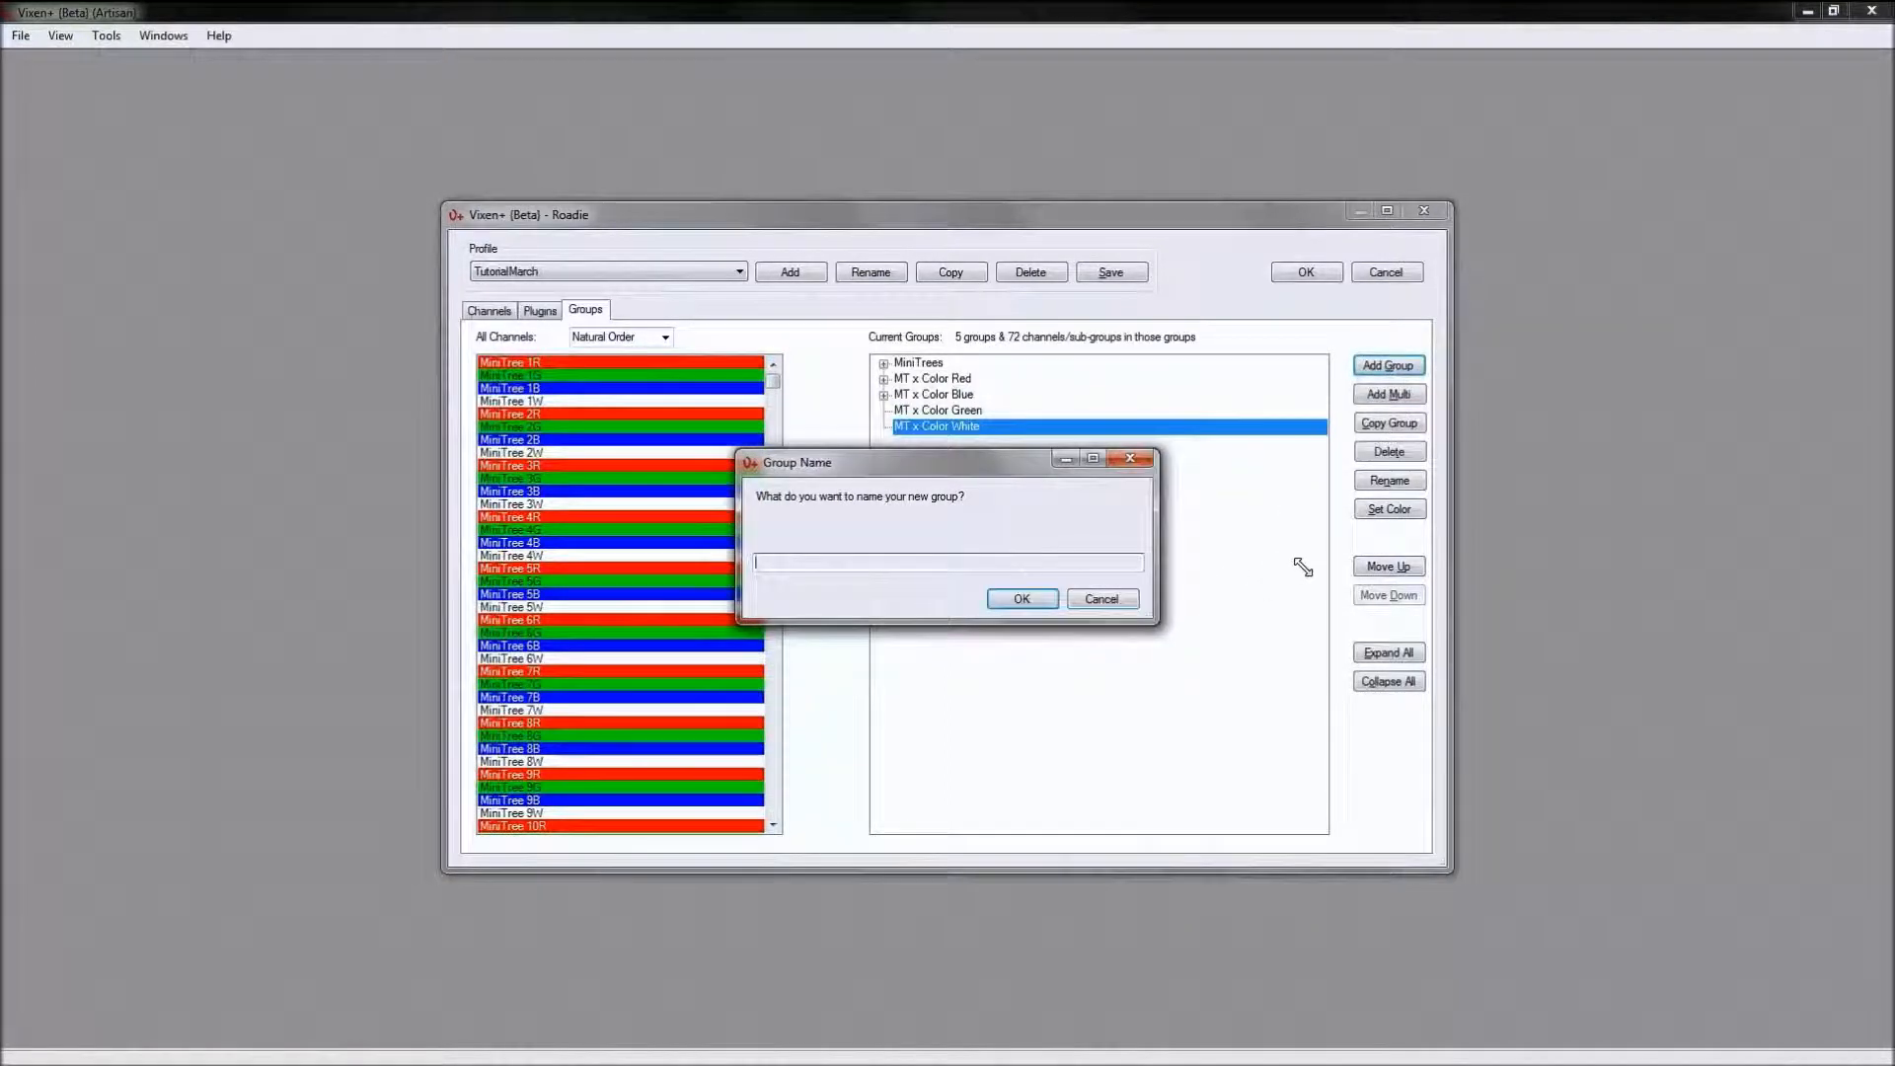
{"action": "type", "text": "MT Combined"}
{"action": "key", "text": "Return"}
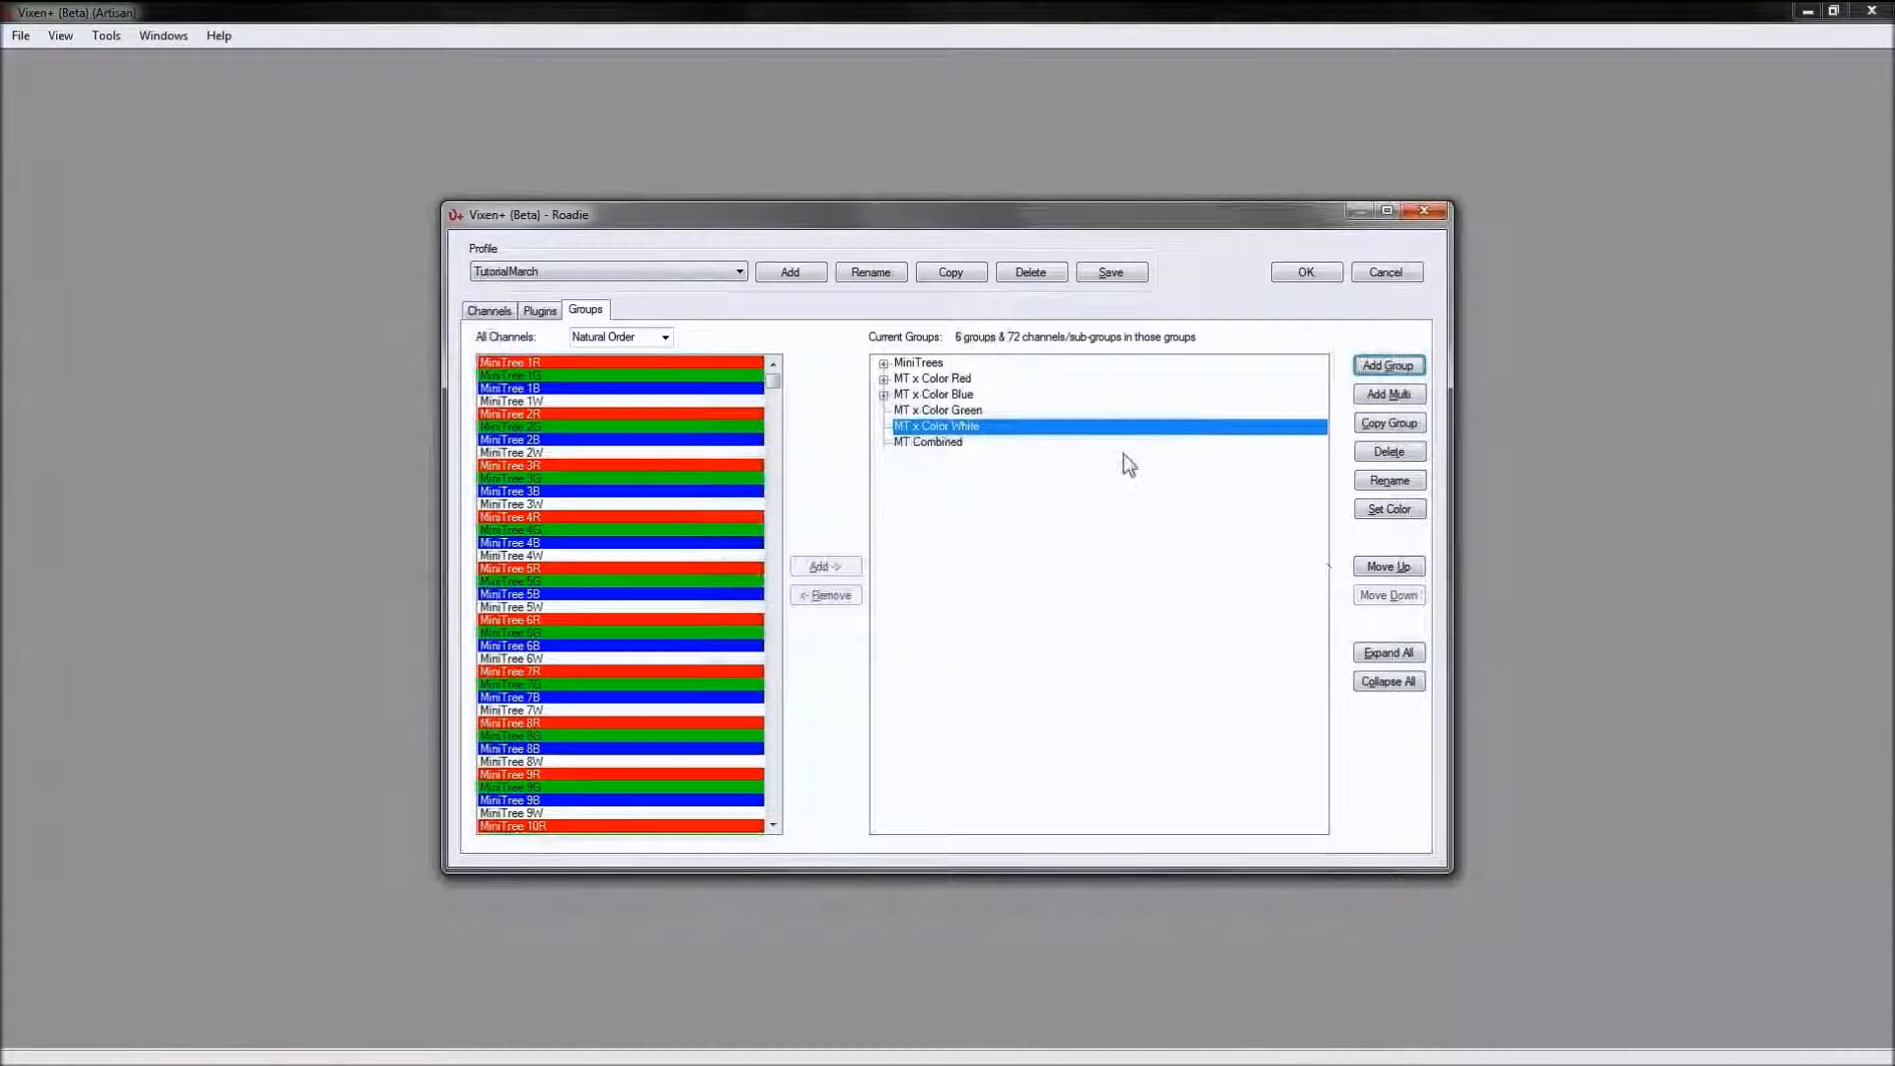
Step: Copy the MT x Color Red, Blue, Green and White groups into the MT Combined group
{"action": "left_click", "coordinate": [940, 442]}
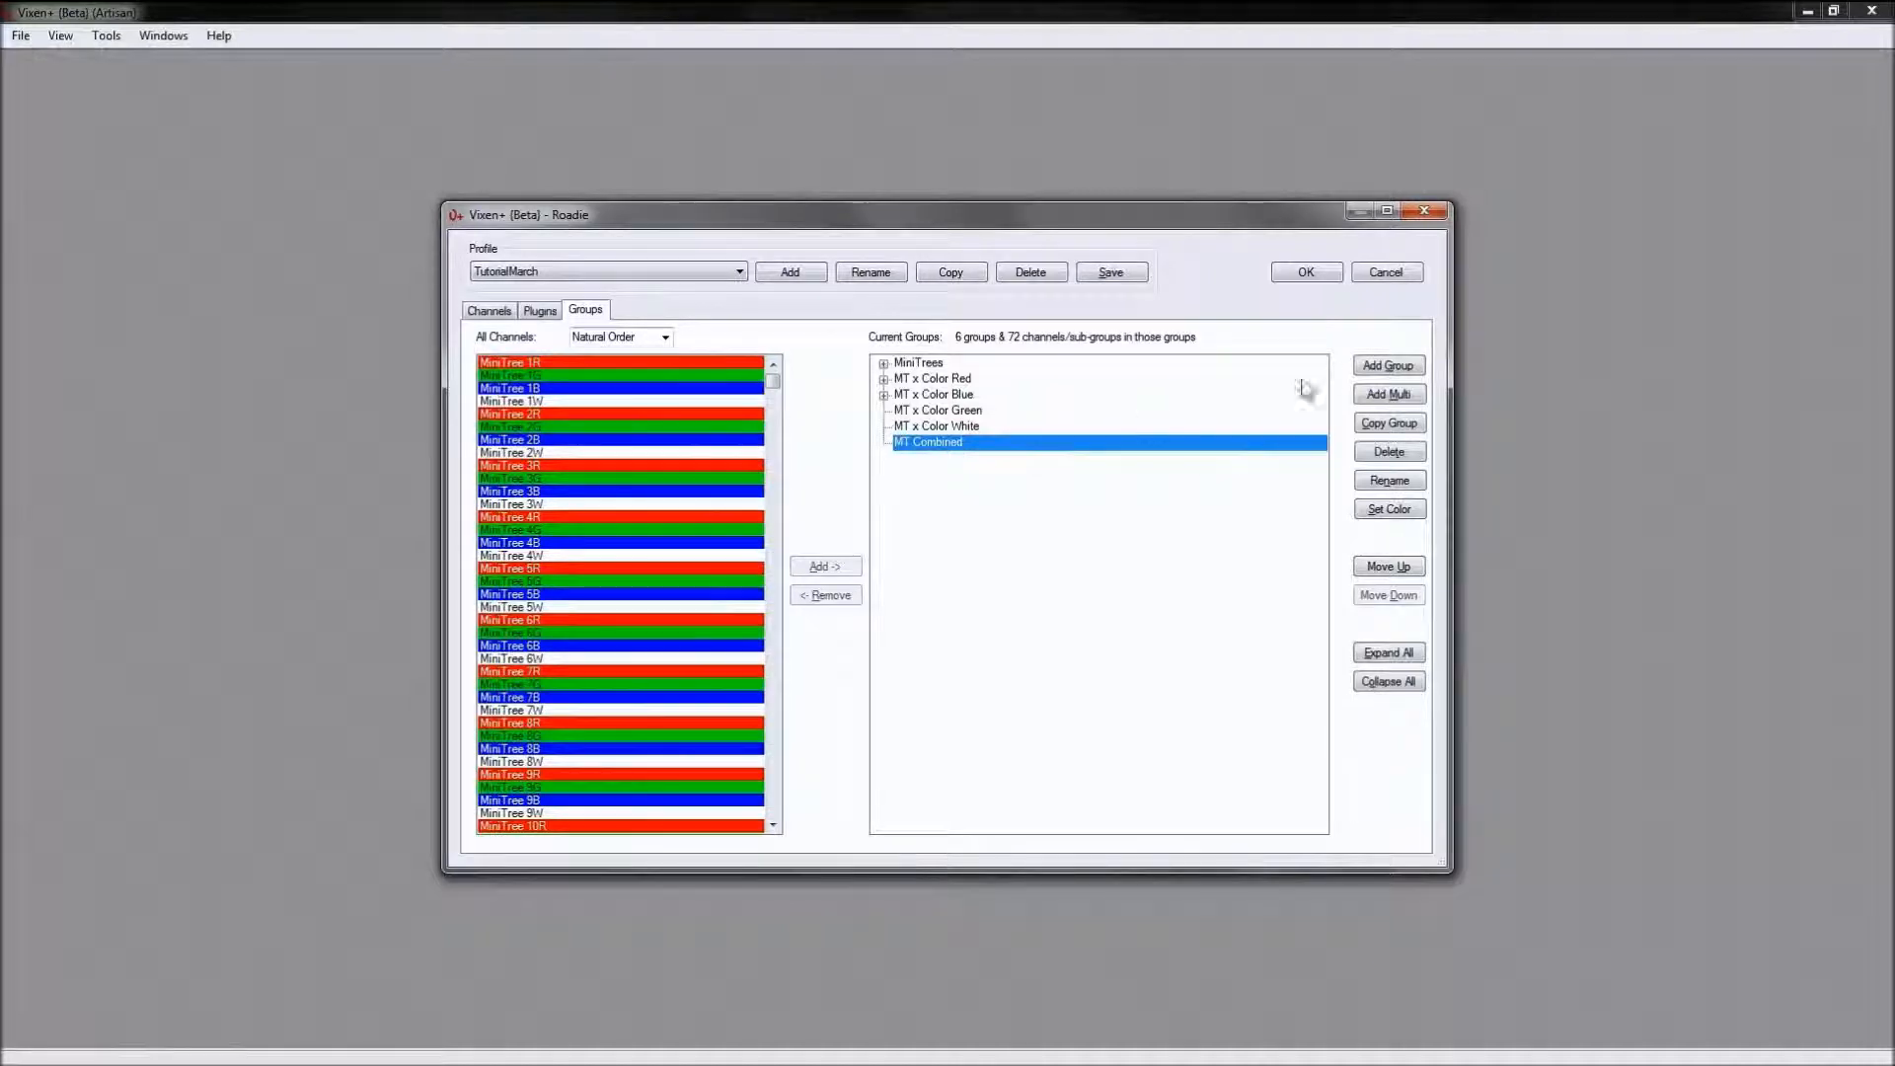
{"action": "left_click", "coordinate": [1389, 365]}
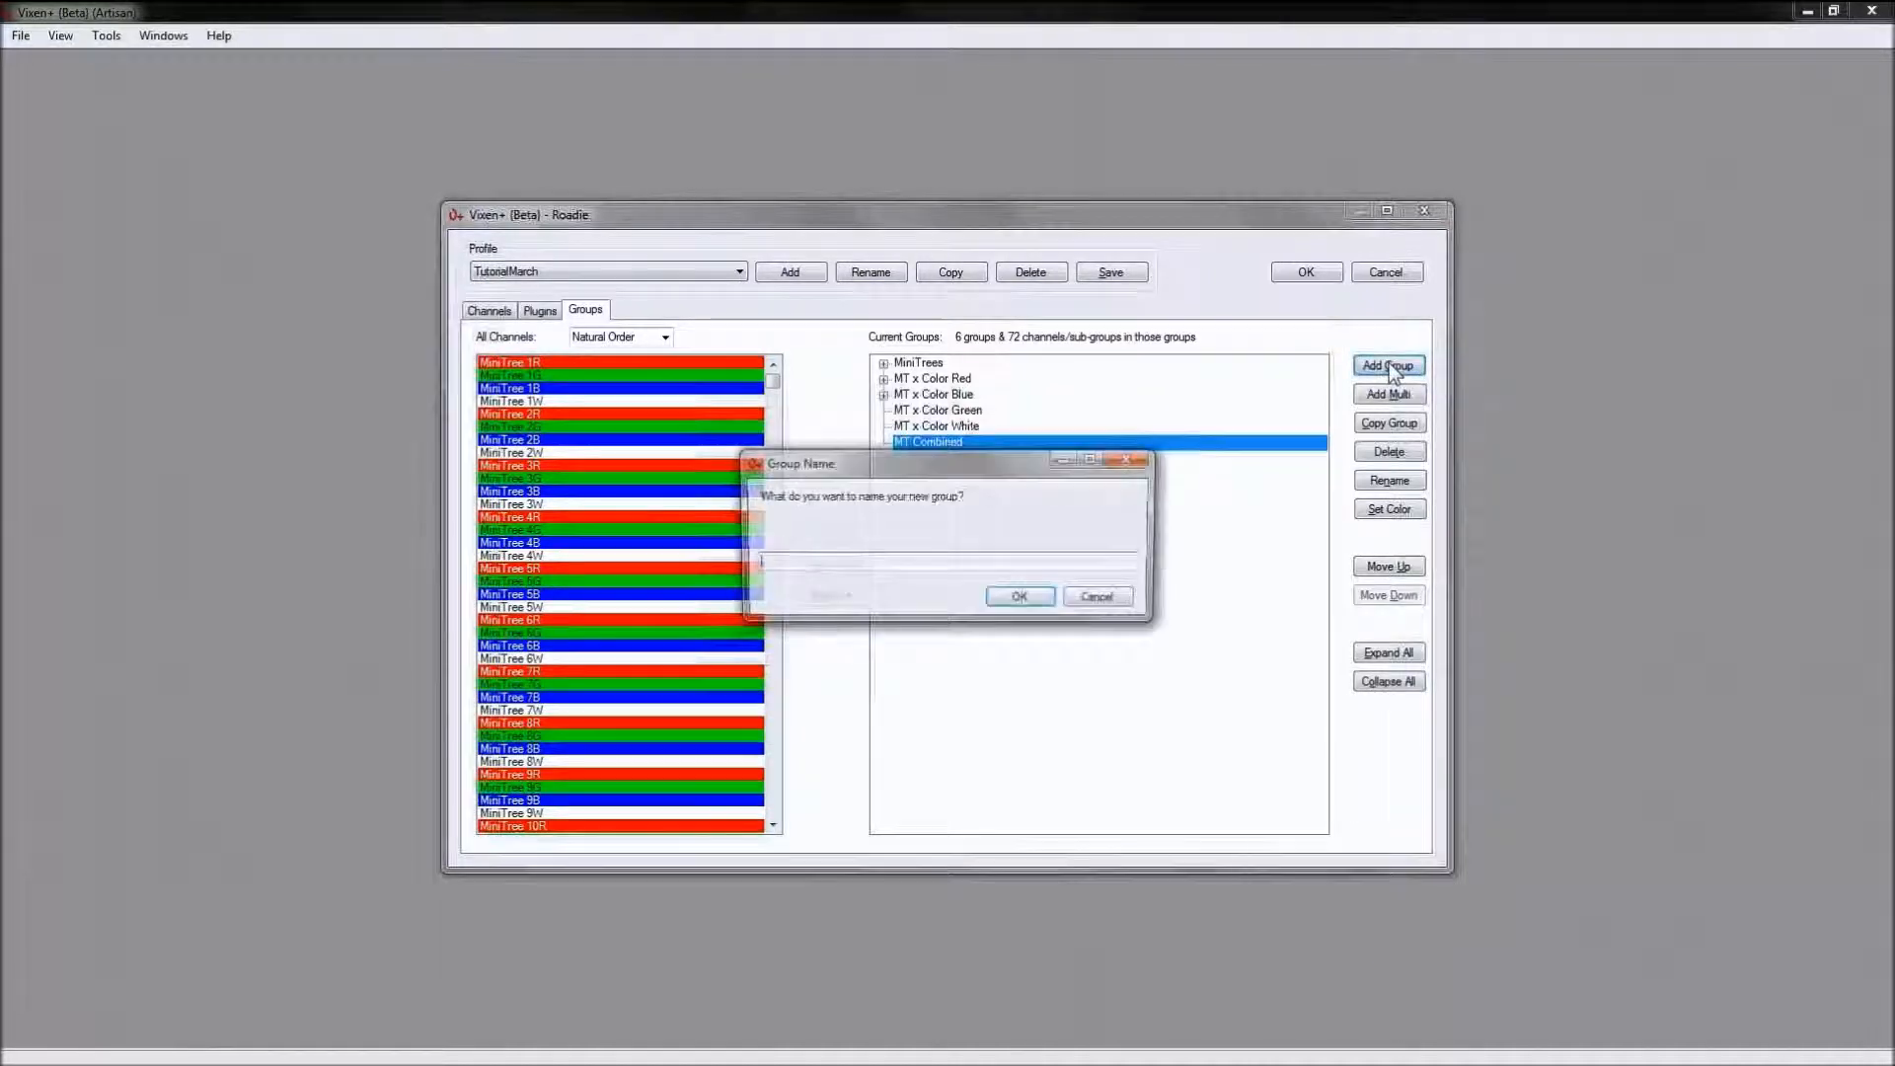
{"action": "left_click", "coordinate": [1125, 459]}
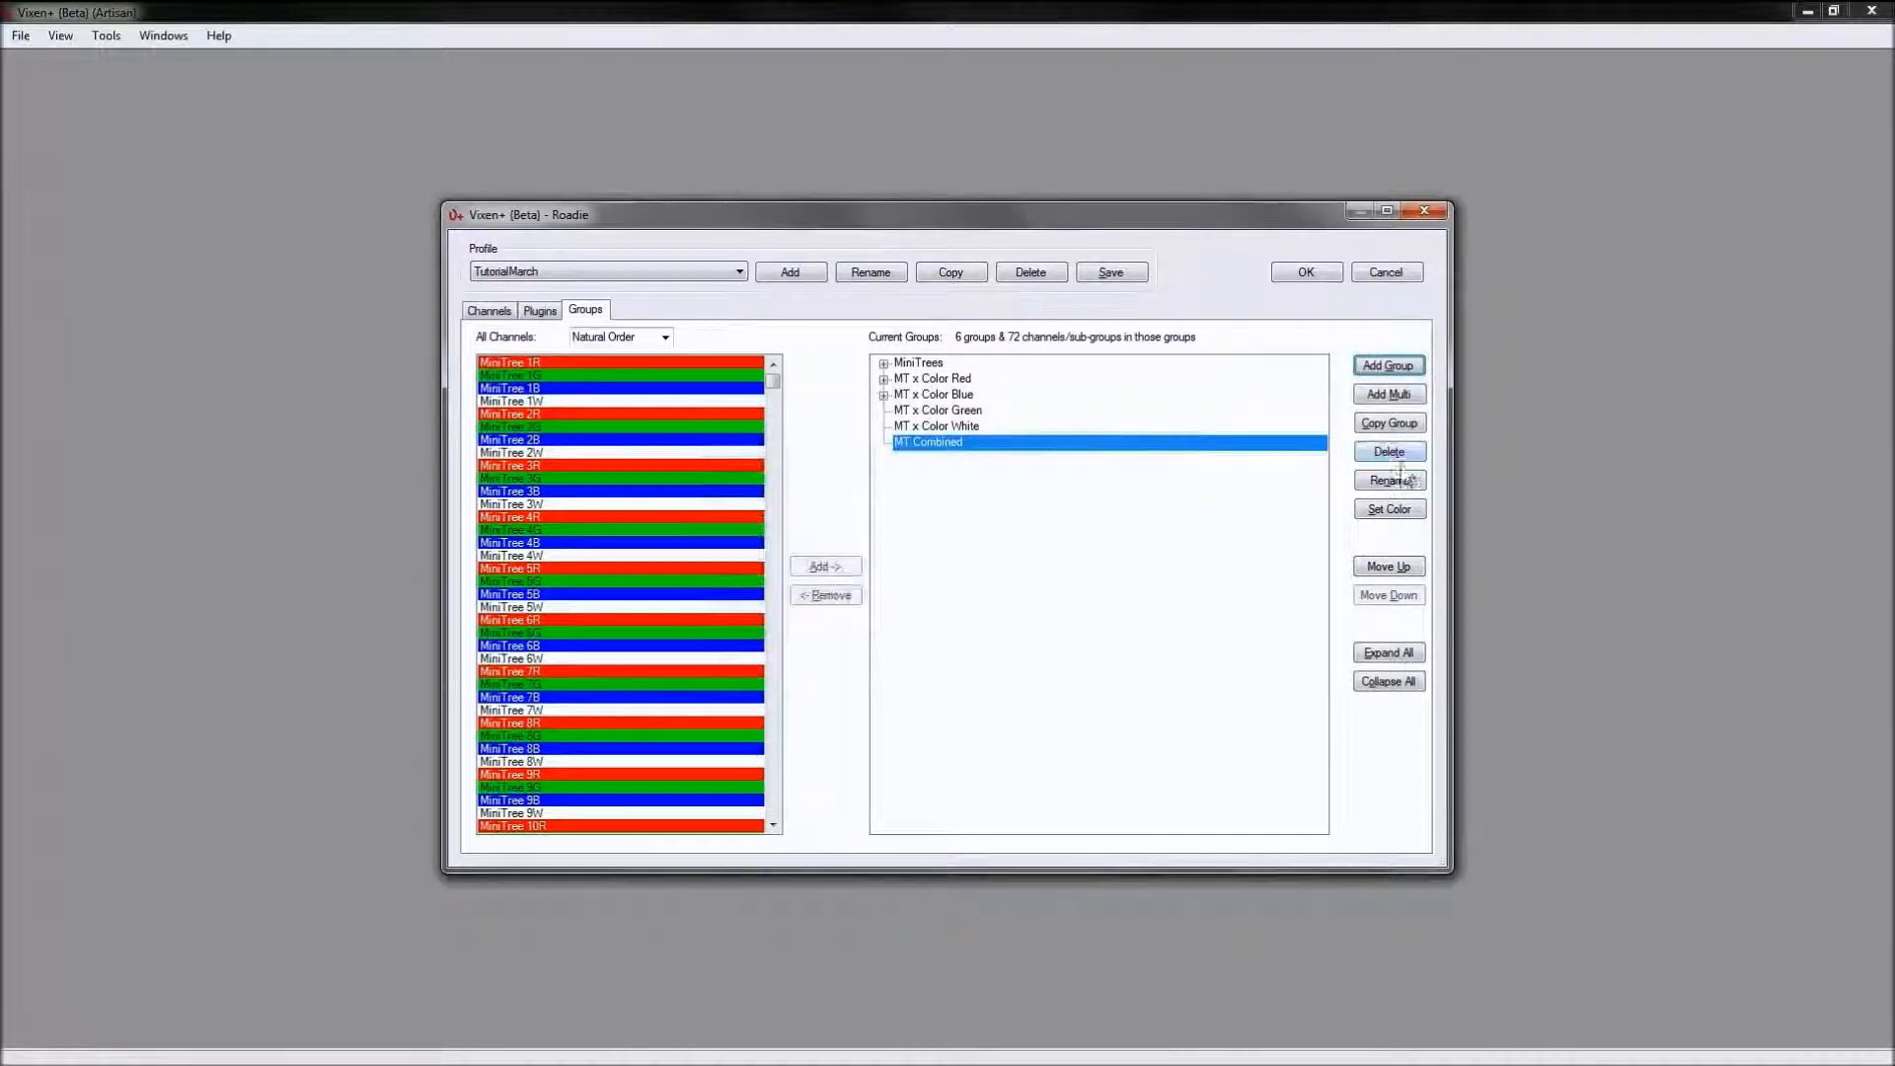
{"action": "left_click", "coordinate": [1398, 431]}
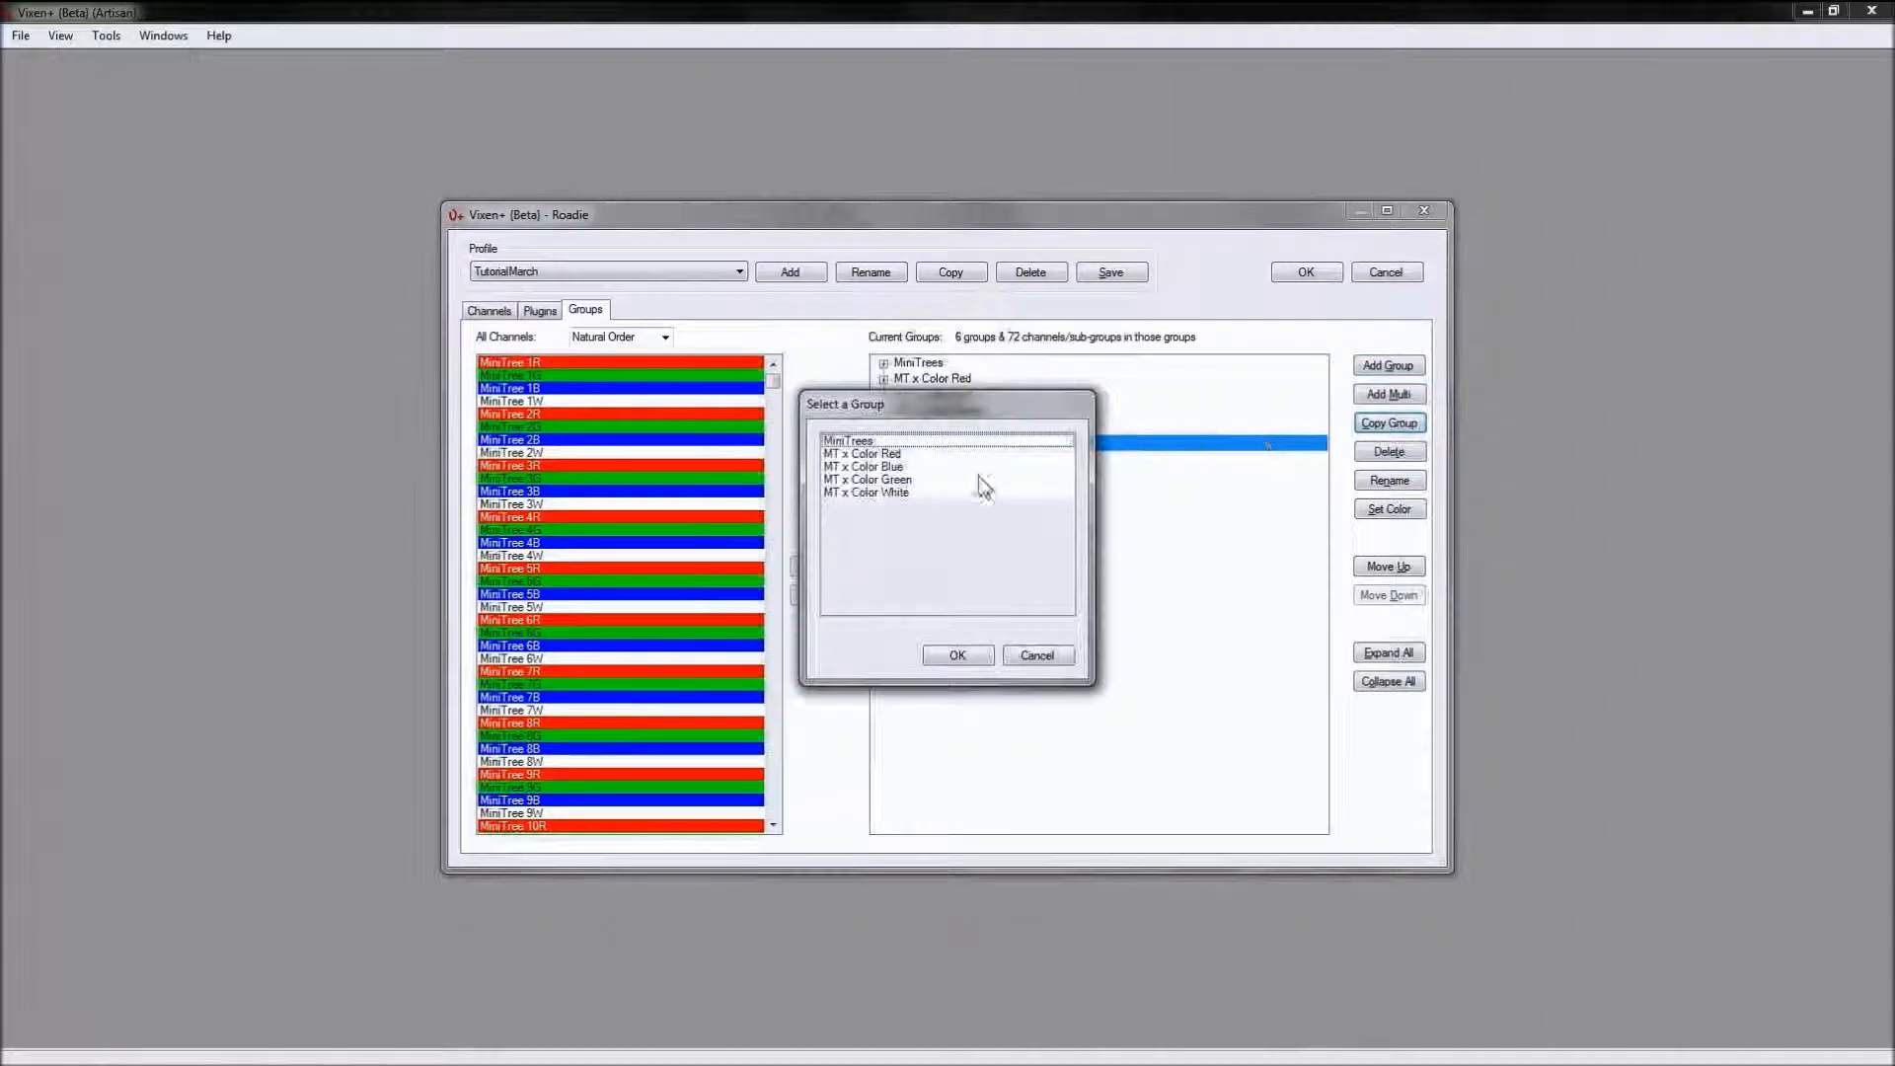
{"action": "left_click", "coordinate": [904, 458]}
{"action": "left_click", "coordinate": [909, 468]}
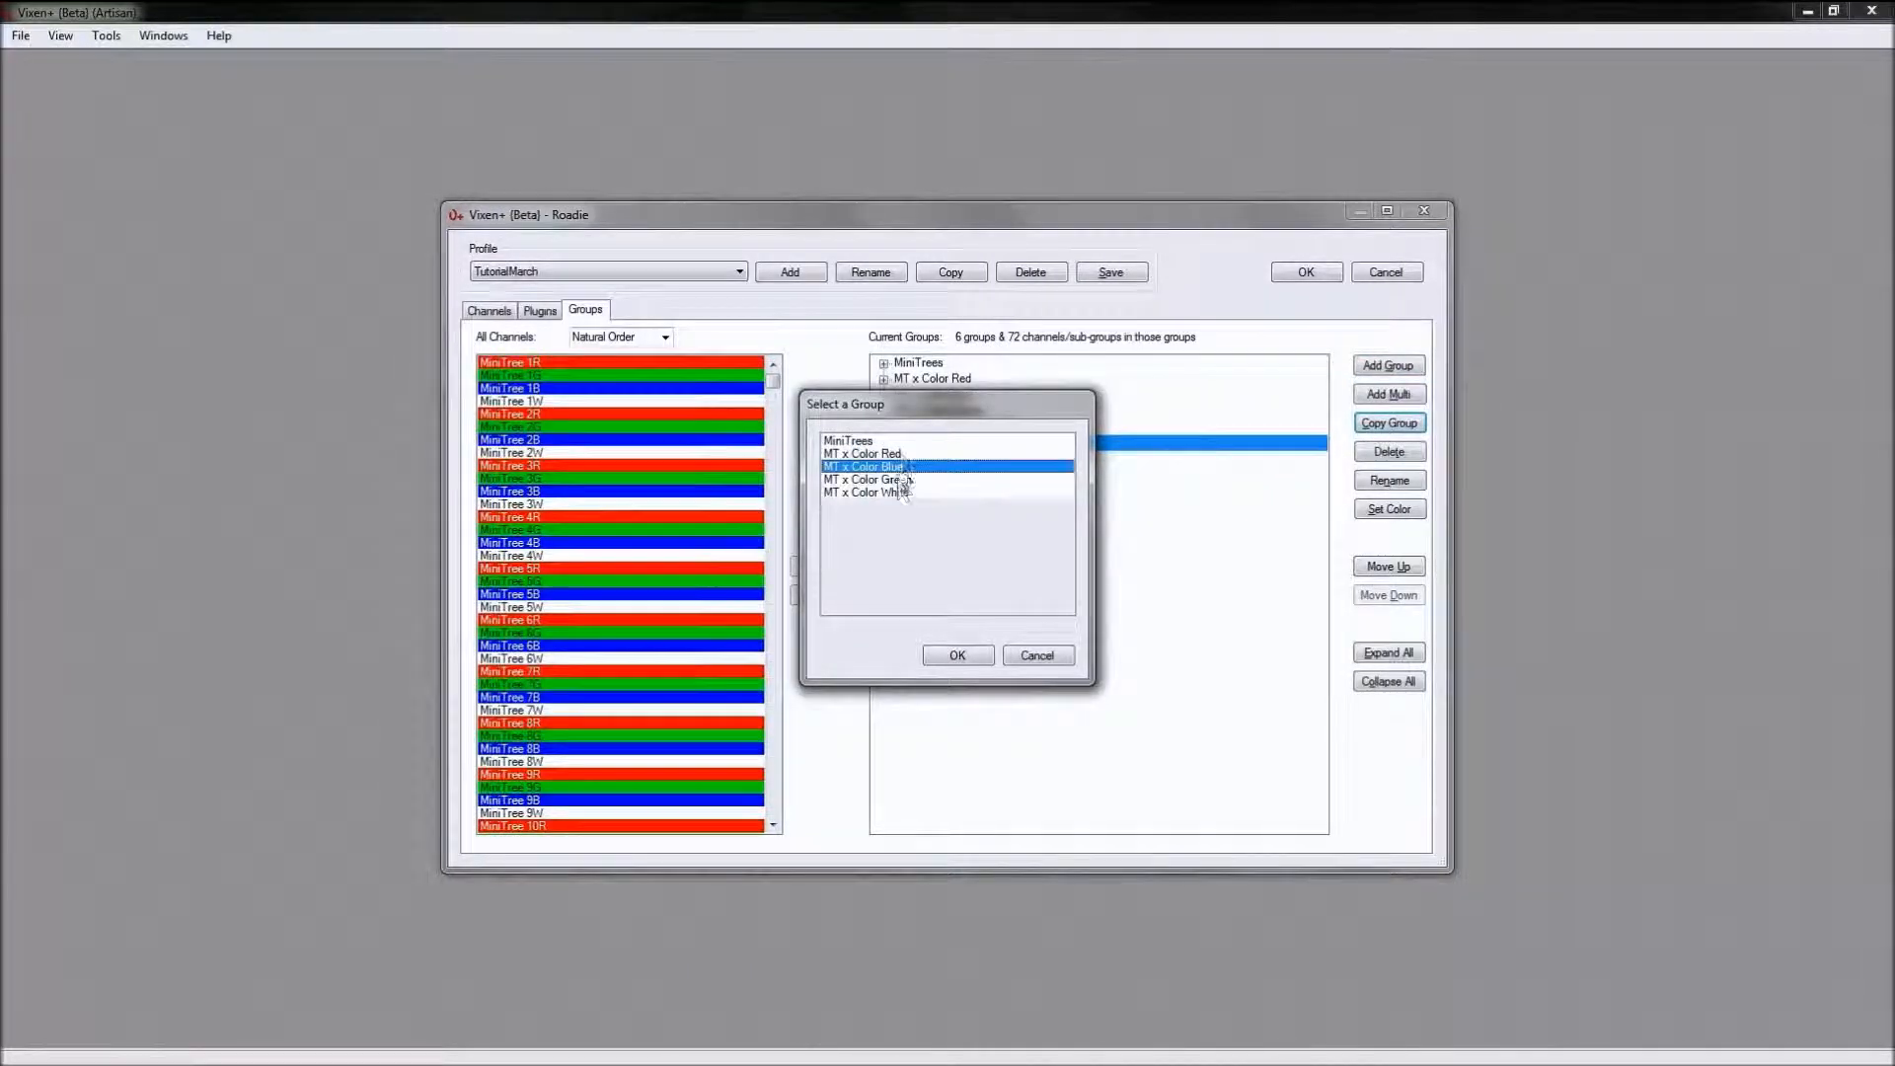
{"action": "left_click", "coordinate": [900, 456]}
{"action": "left_click", "coordinate": [900, 472], "text": "ctrl"}
{"action": "left_click", "coordinate": [900, 479], "text": "ctrl"}
{"action": "left_click", "coordinate": [900, 490], "text": "ctrl"}
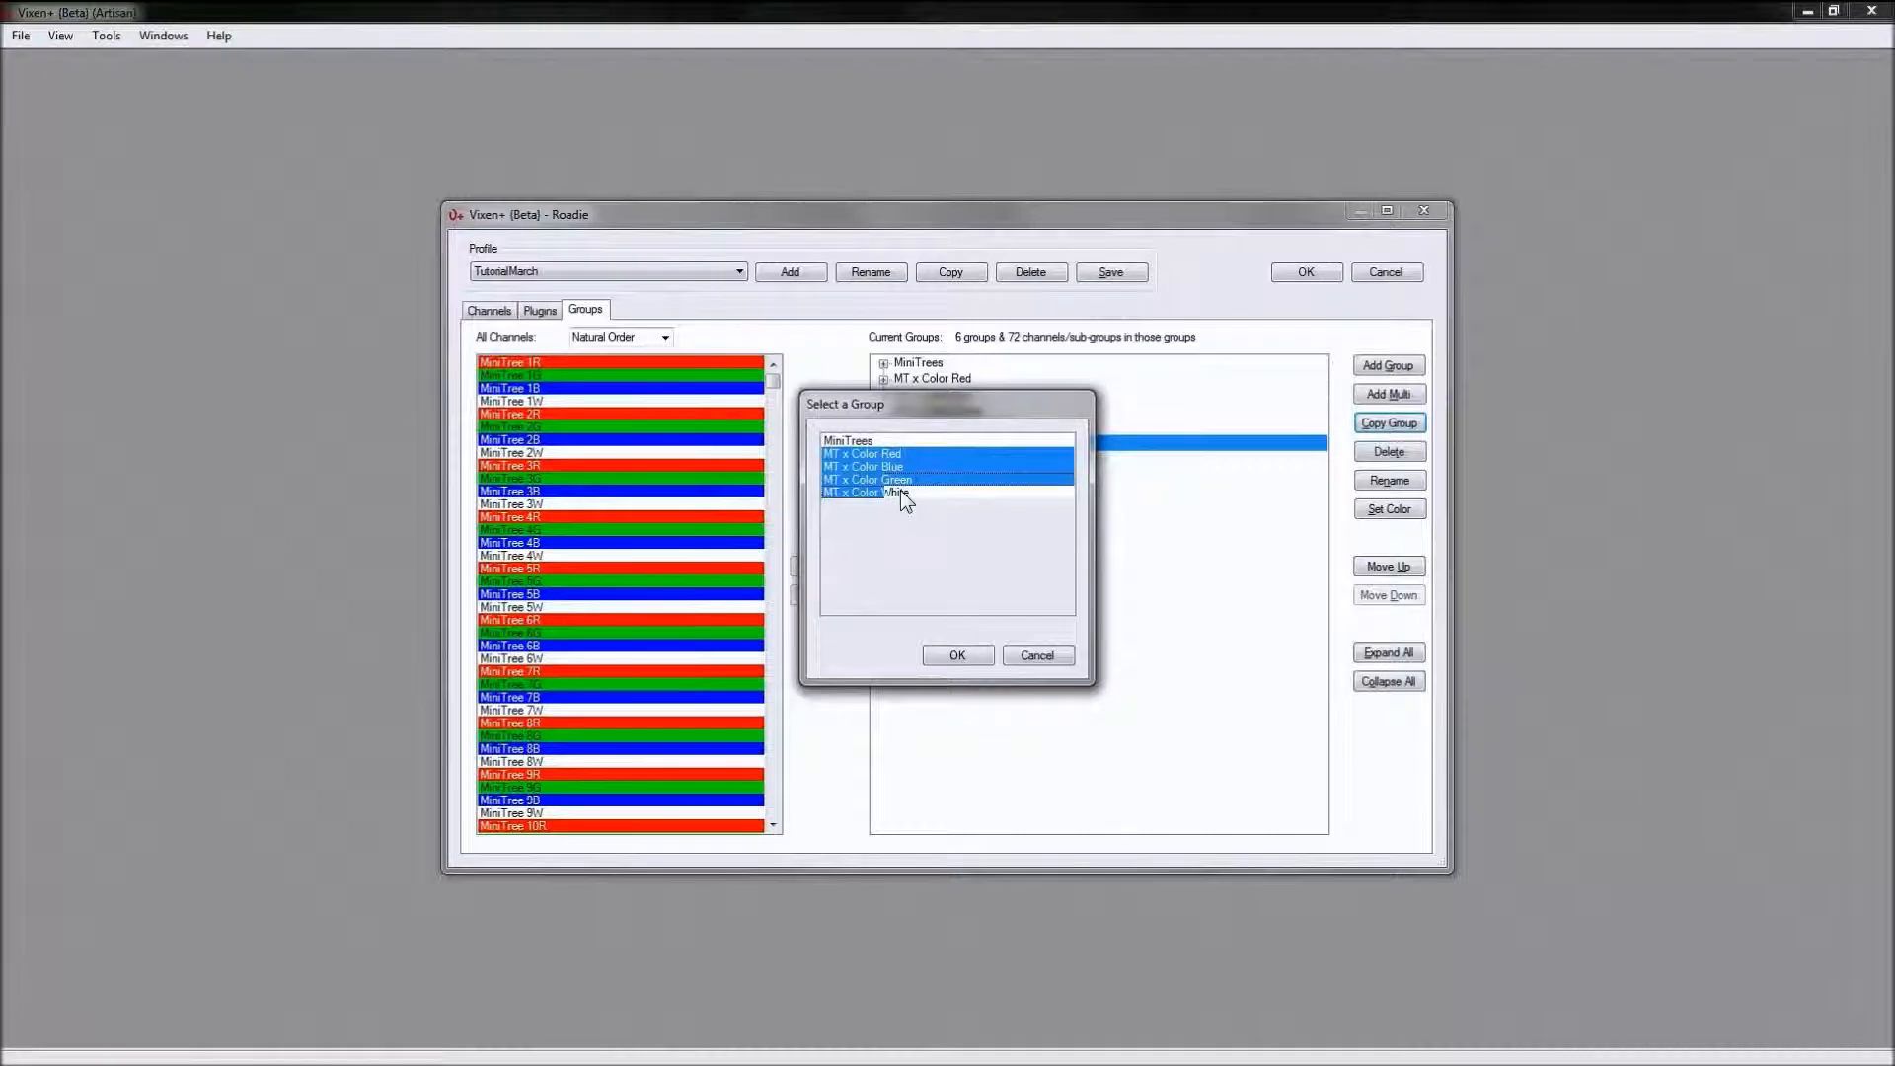
{"action": "left_click", "coordinate": [960, 656]}
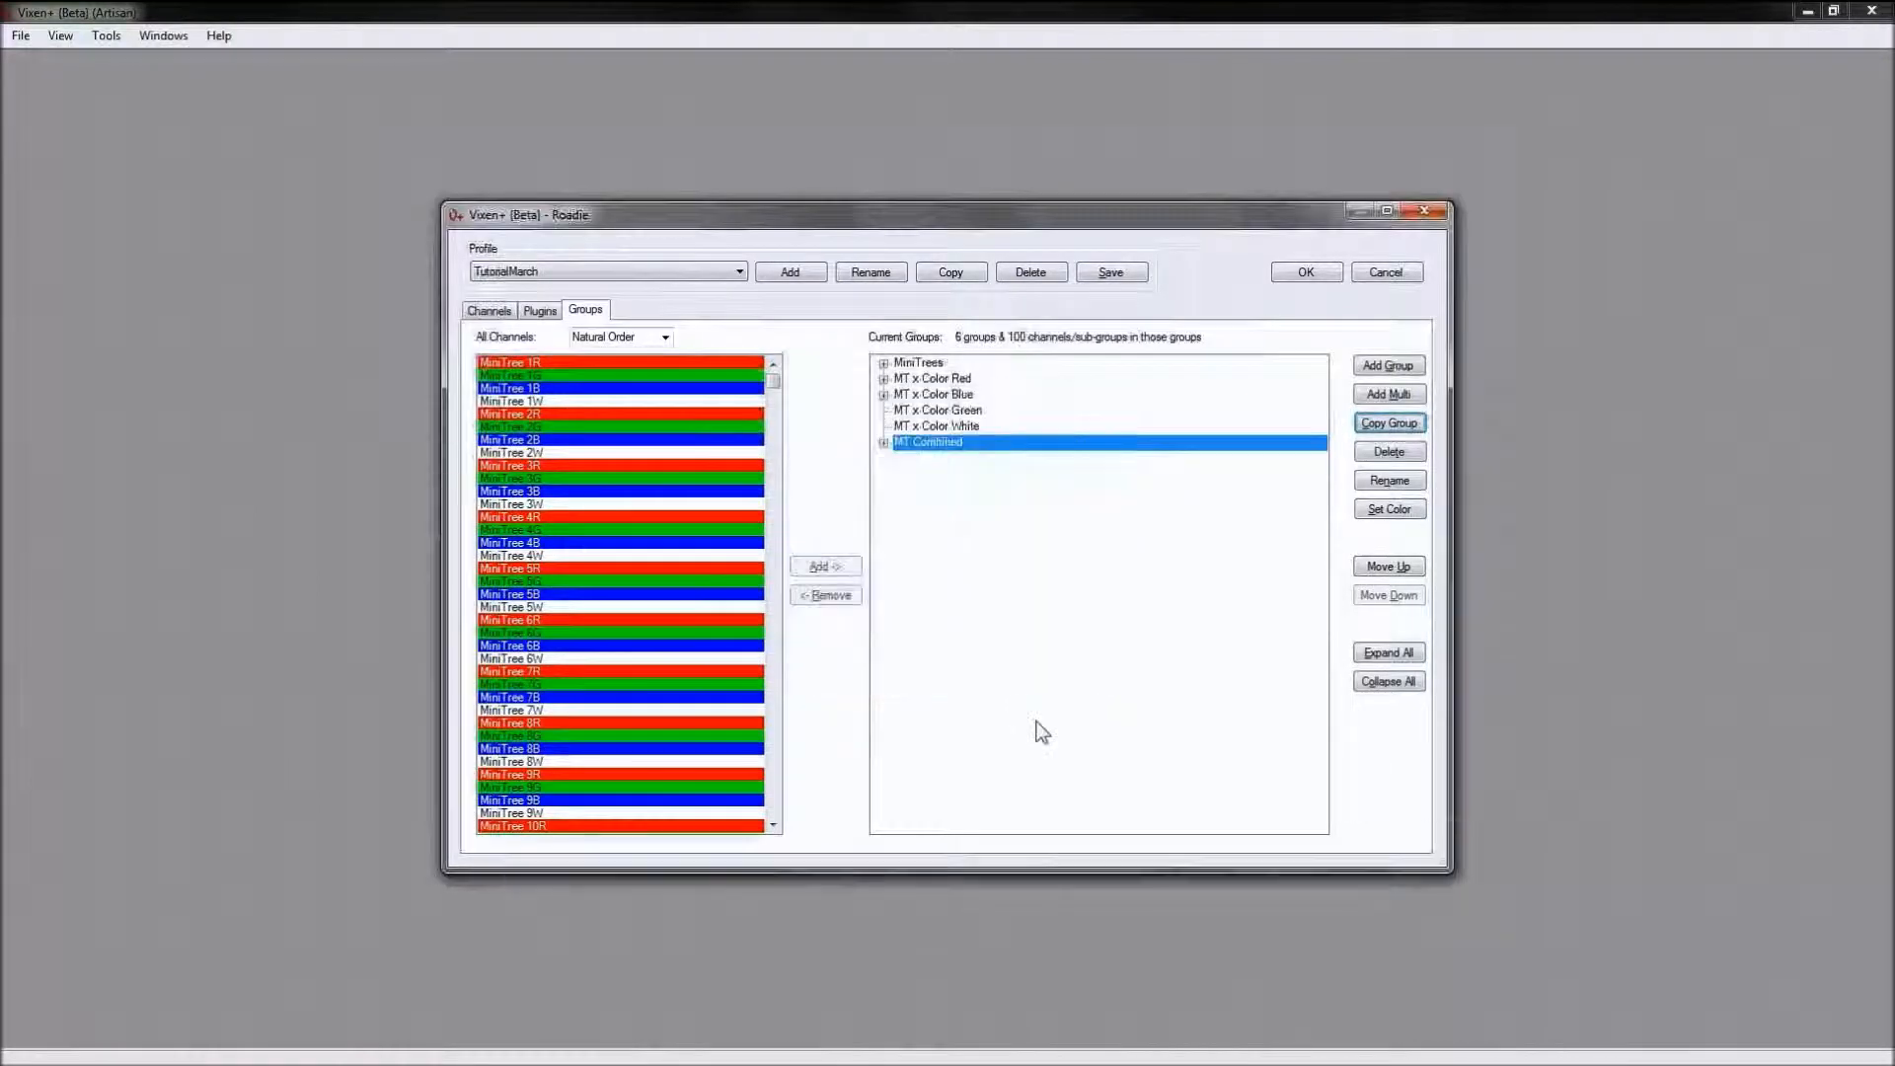
Step: Examine the channels inside the MT x Color Red and MT x Color Blue subgroups of MT Combined
{"action": "left_click", "coordinate": [883, 444]}
{"action": "left_click", "coordinate": [902, 458]}
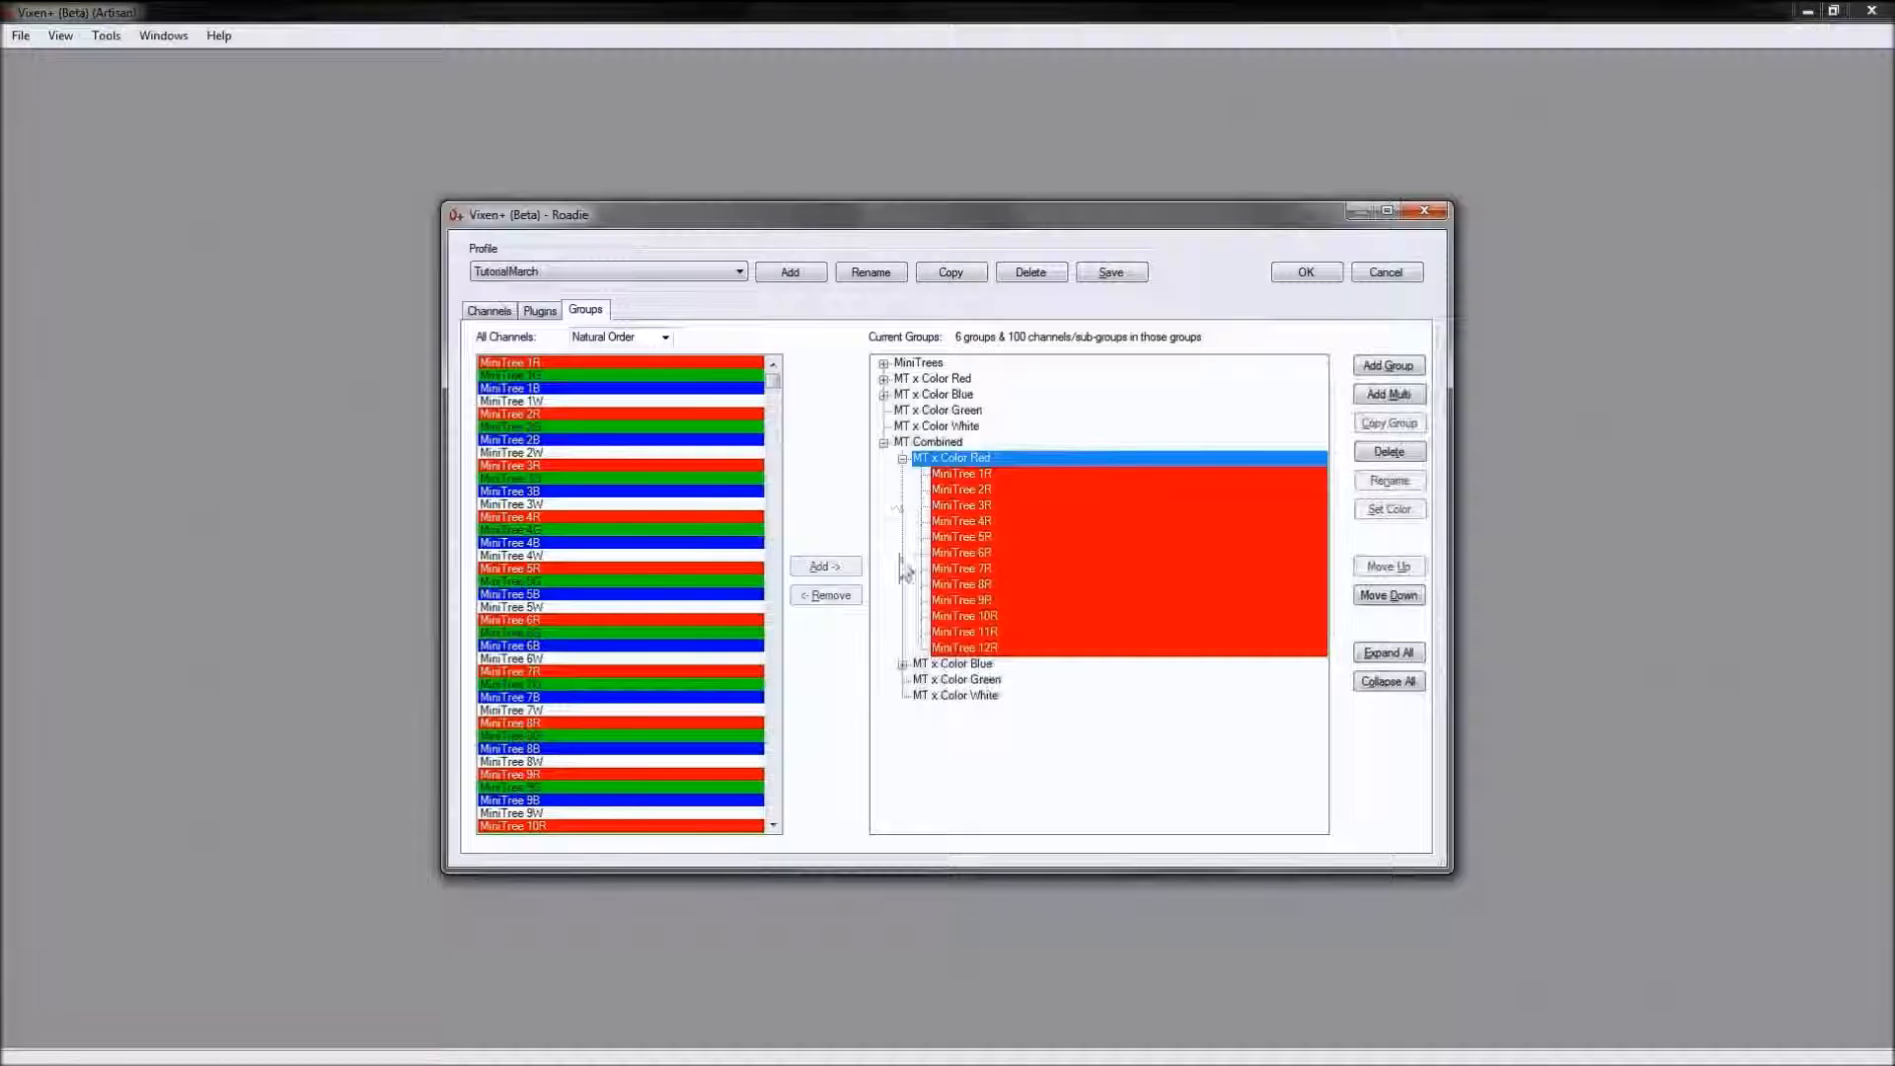
{"action": "left_click", "coordinate": [902, 663]}
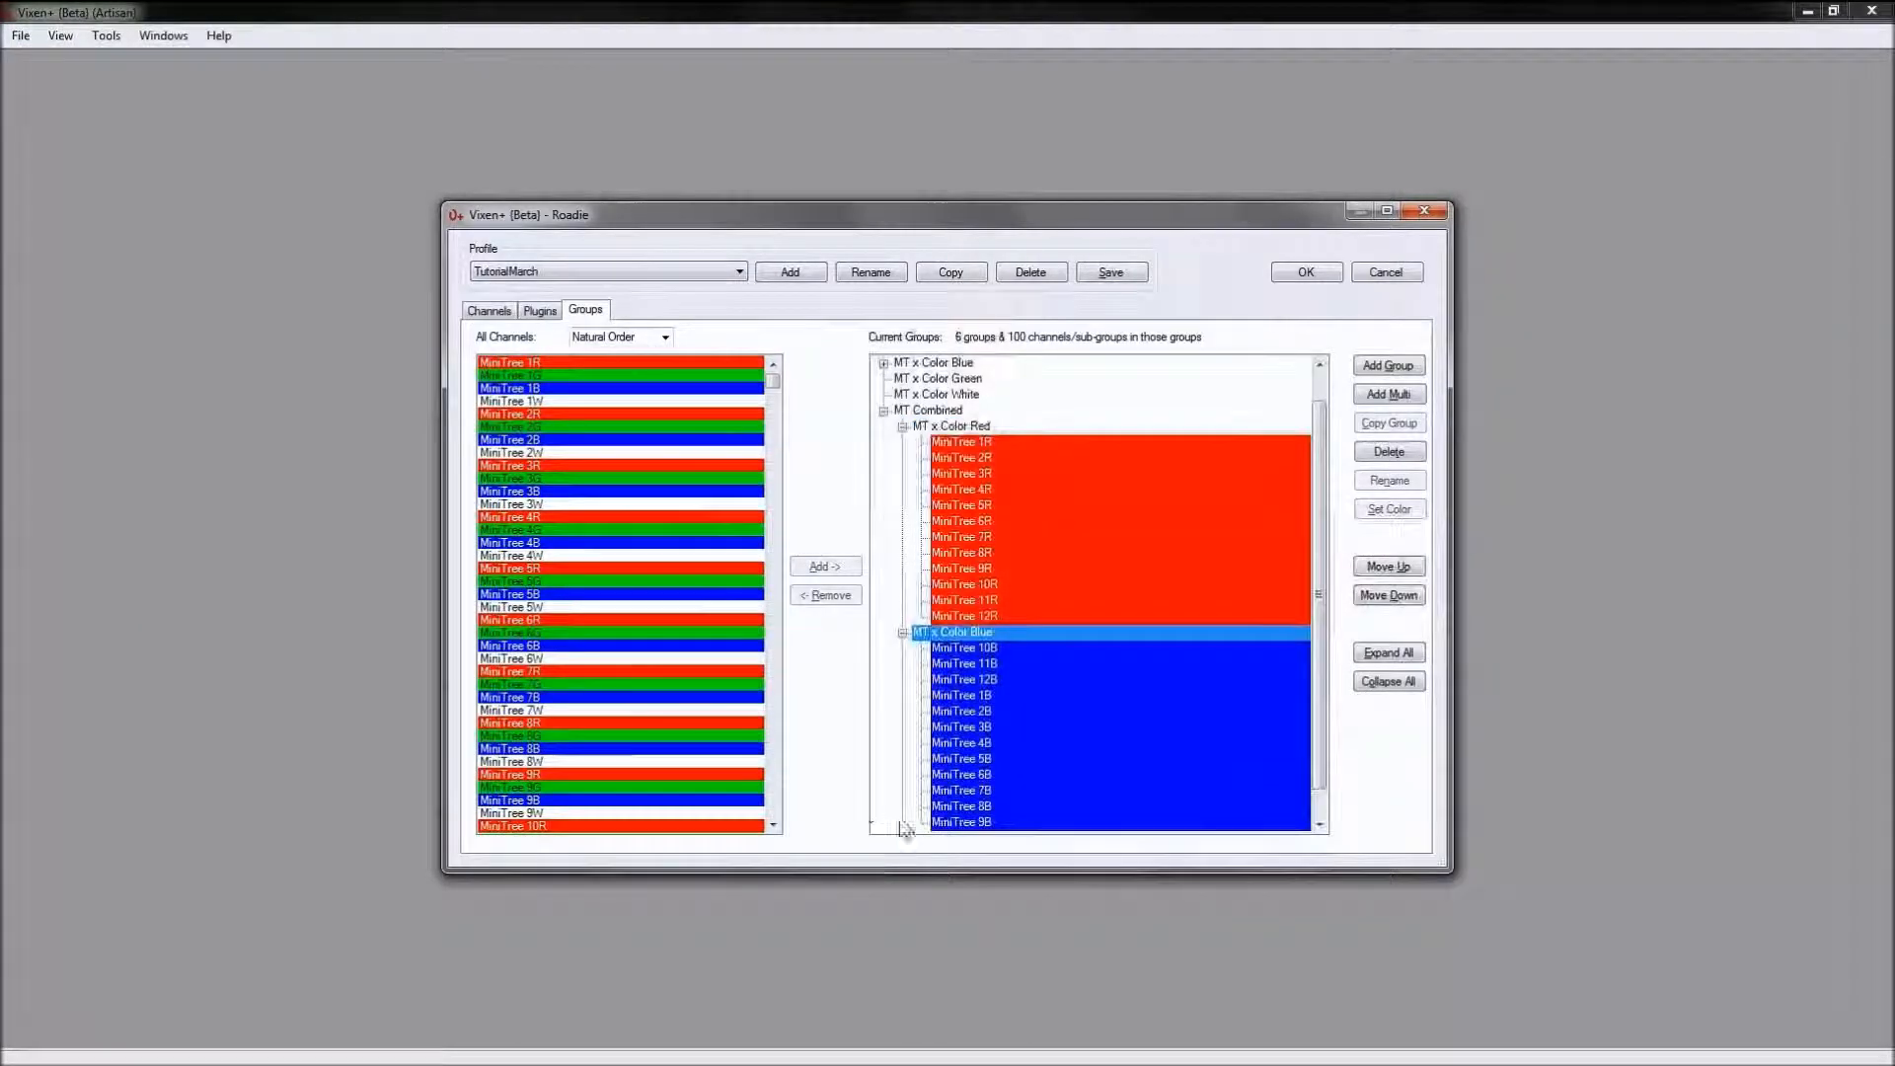
{"action": "left_click", "coordinate": [902, 427]}
{"action": "left_click", "coordinate": [901, 475]}
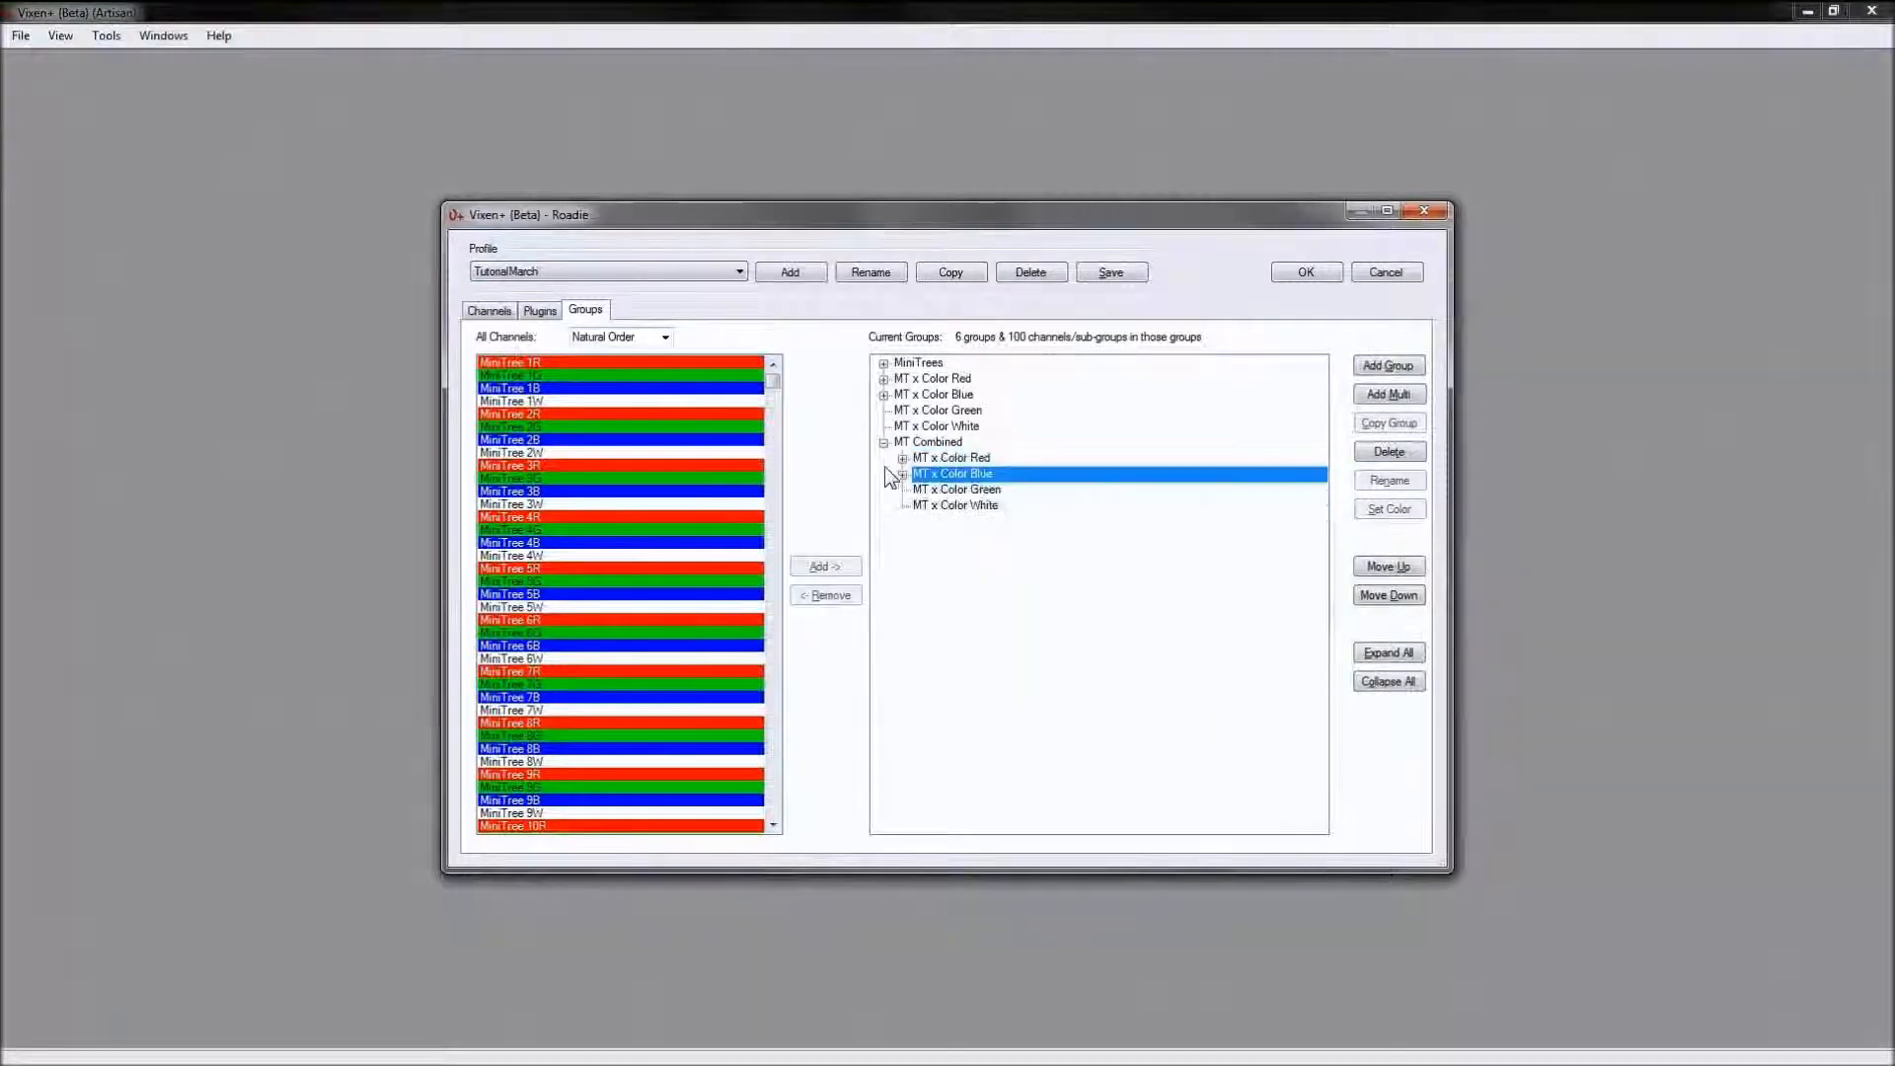
{"action": "left_click", "coordinate": [884, 442]}
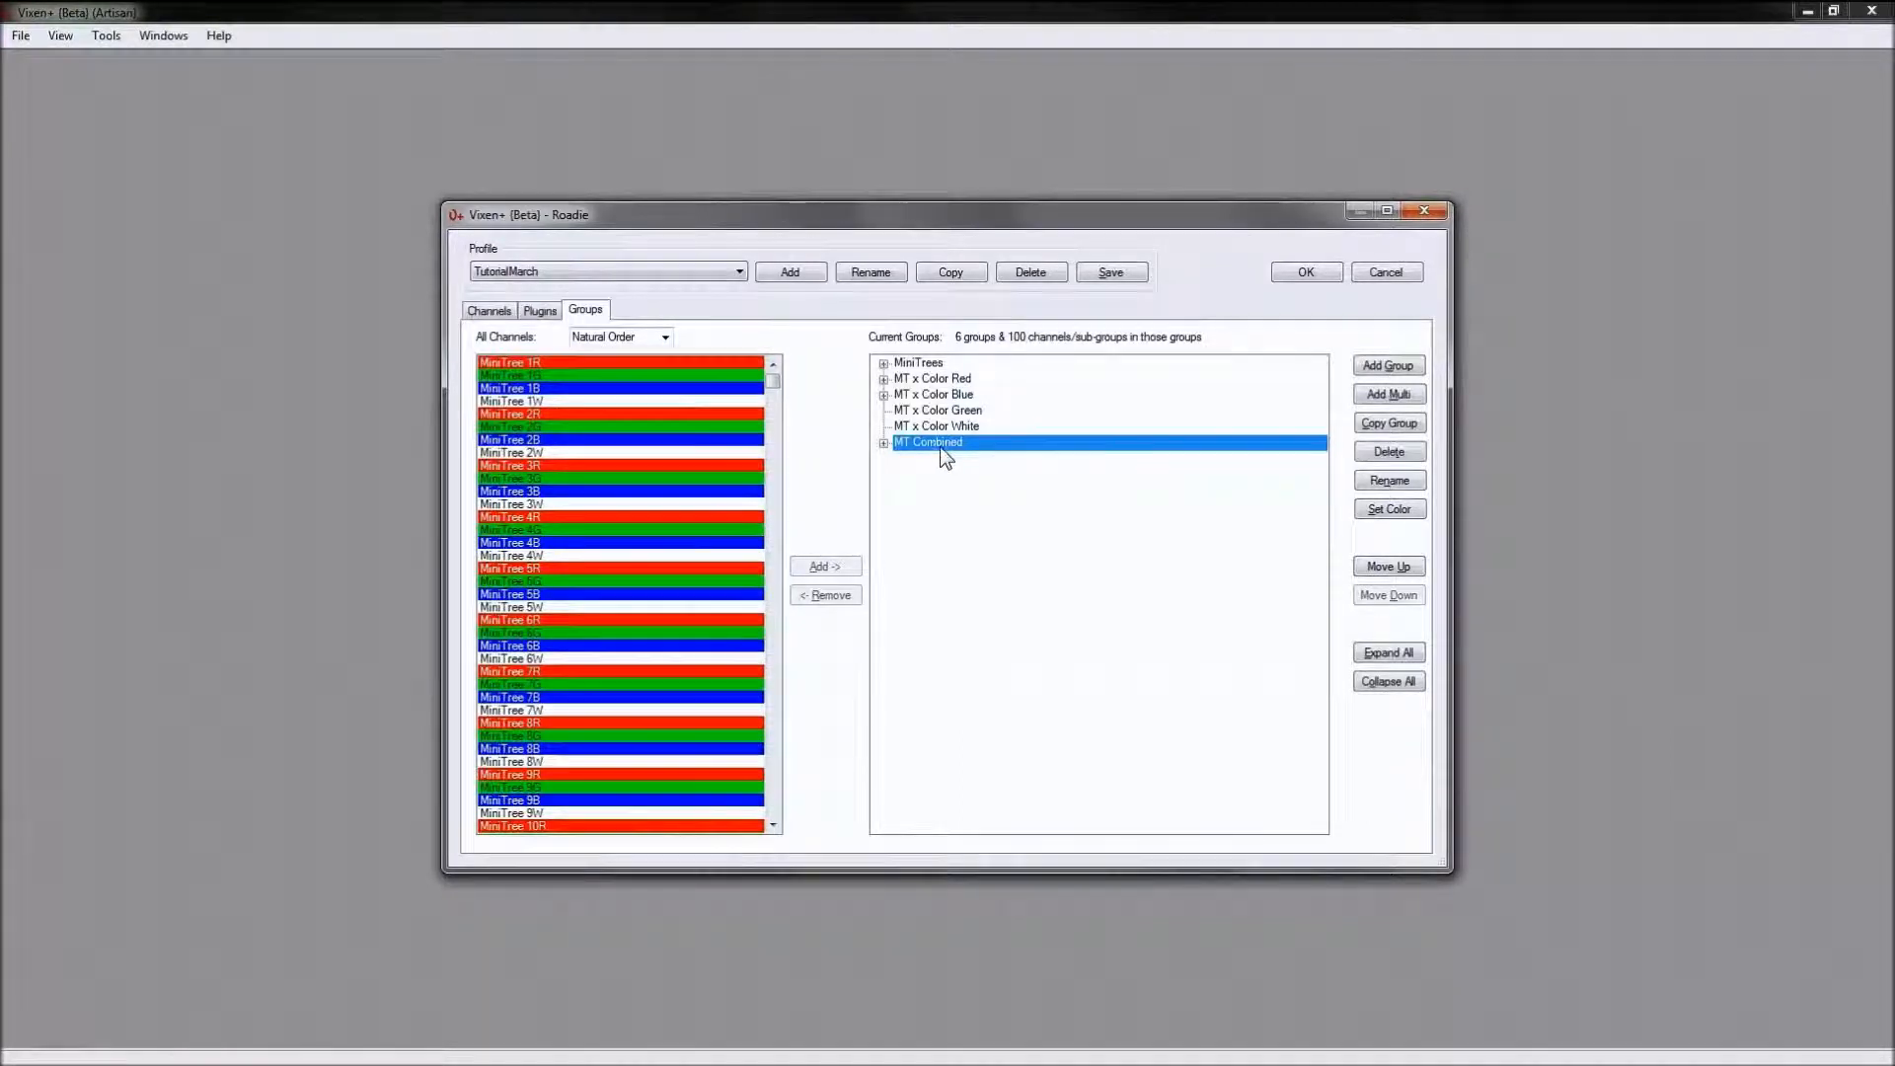
Step: Copy the MiniTrees group into MT Combined and delete that copy again
{"action": "left_click", "coordinate": [1381, 427]}
{"action": "left_click", "coordinate": [856, 444]}
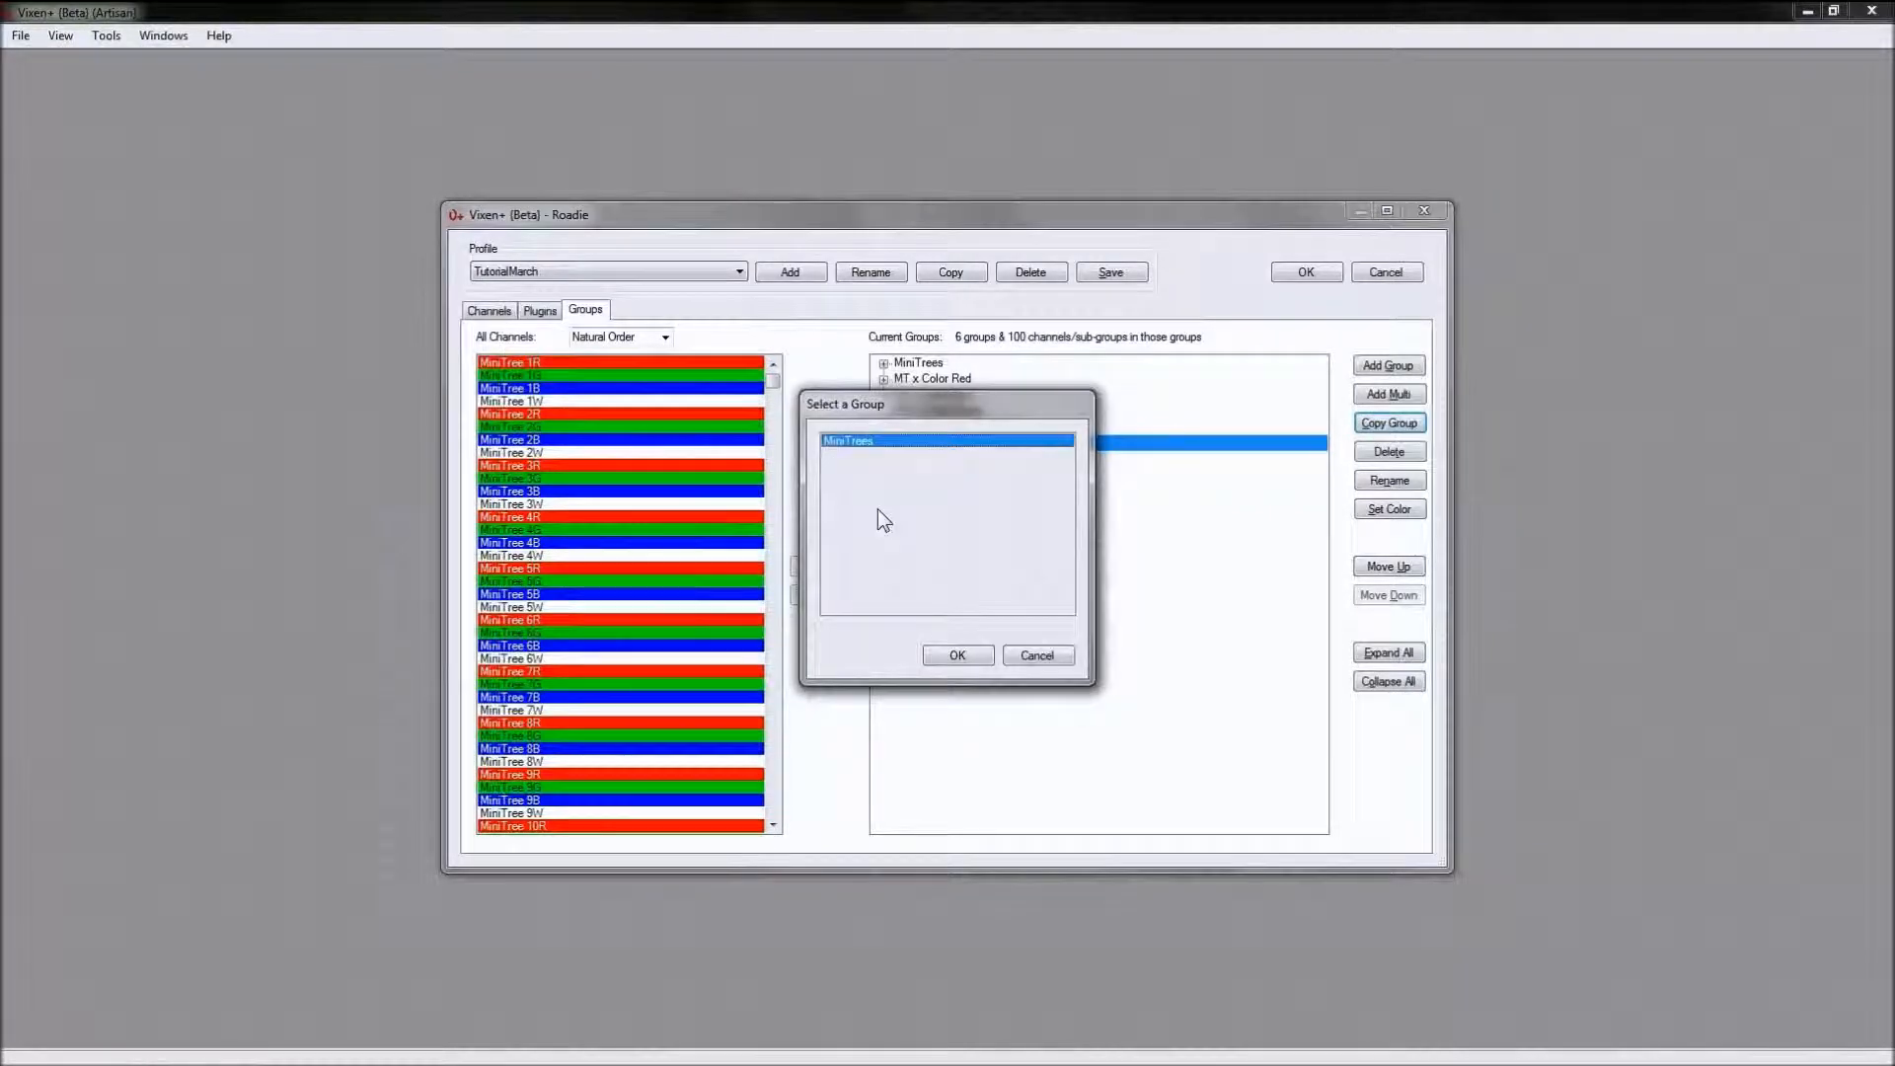
{"action": "left_click", "coordinate": [981, 667]}
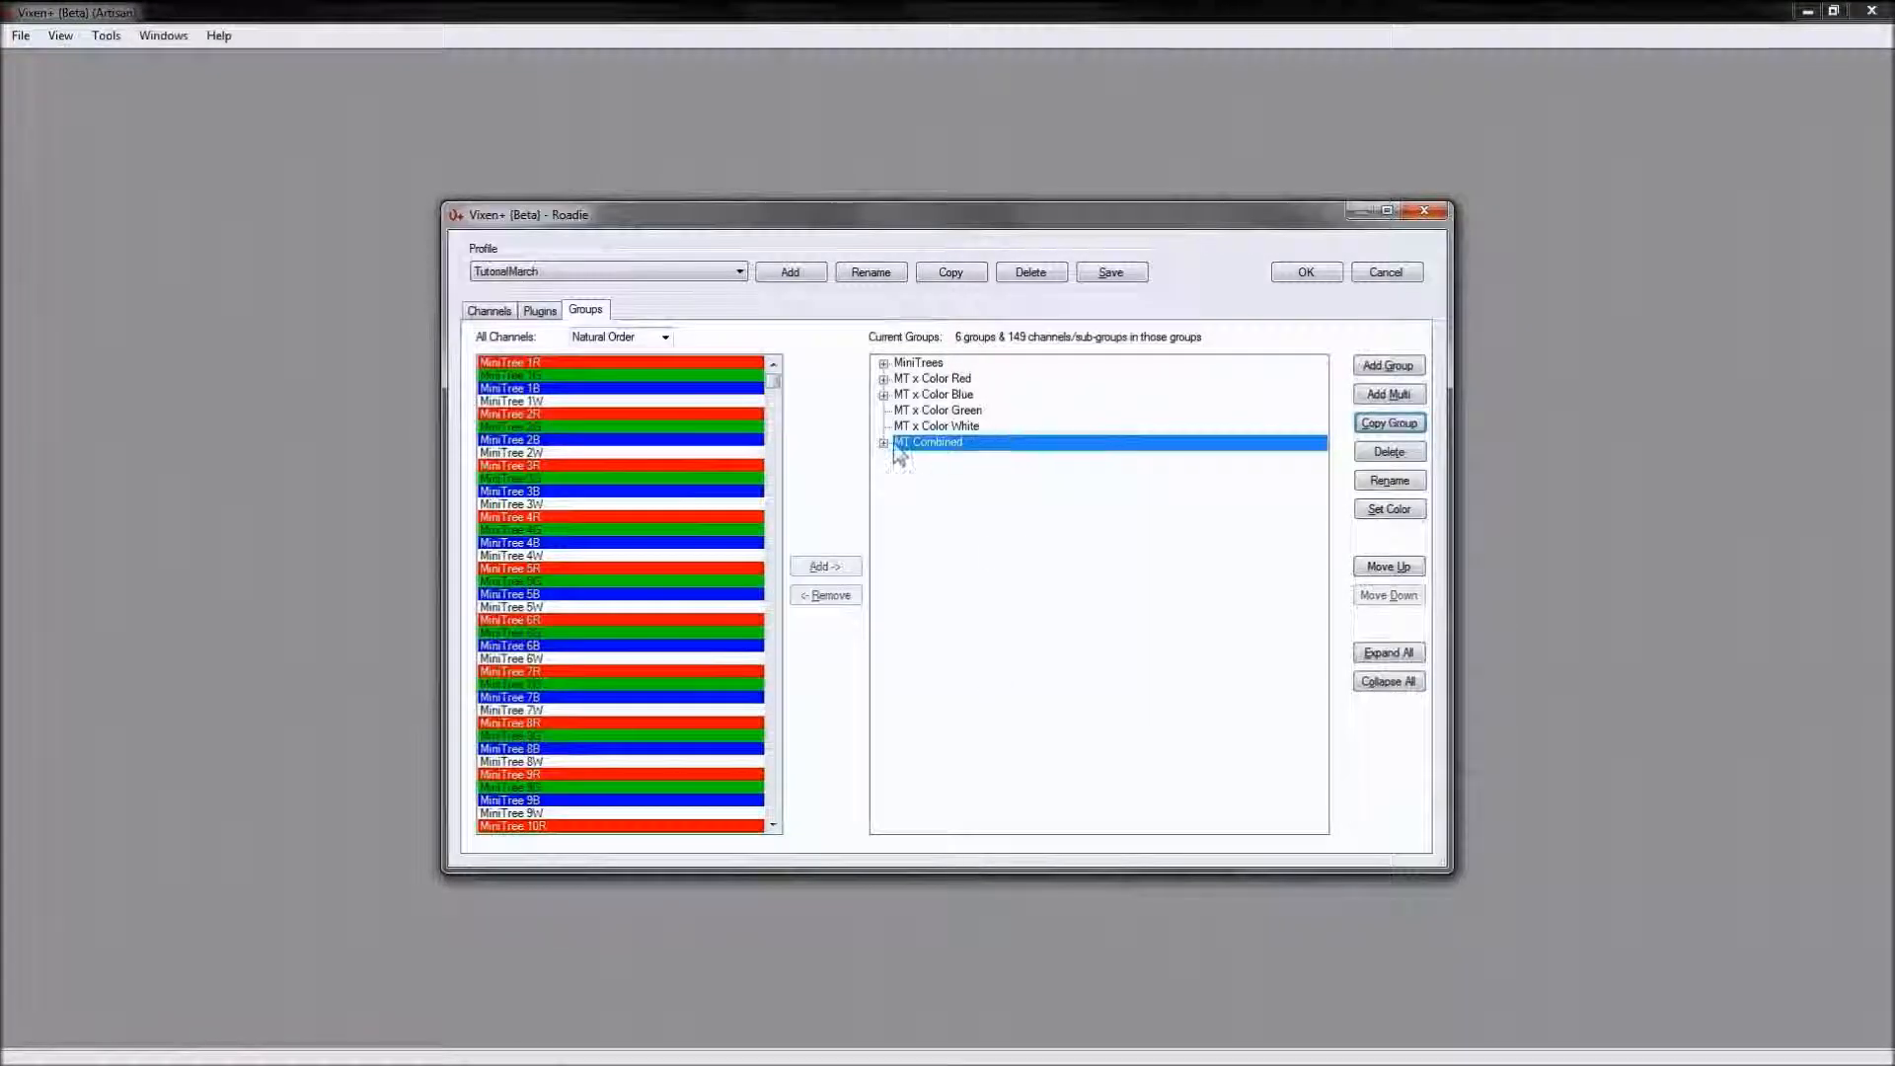
{"action": "left_click", "coordinate": [884, 443]}
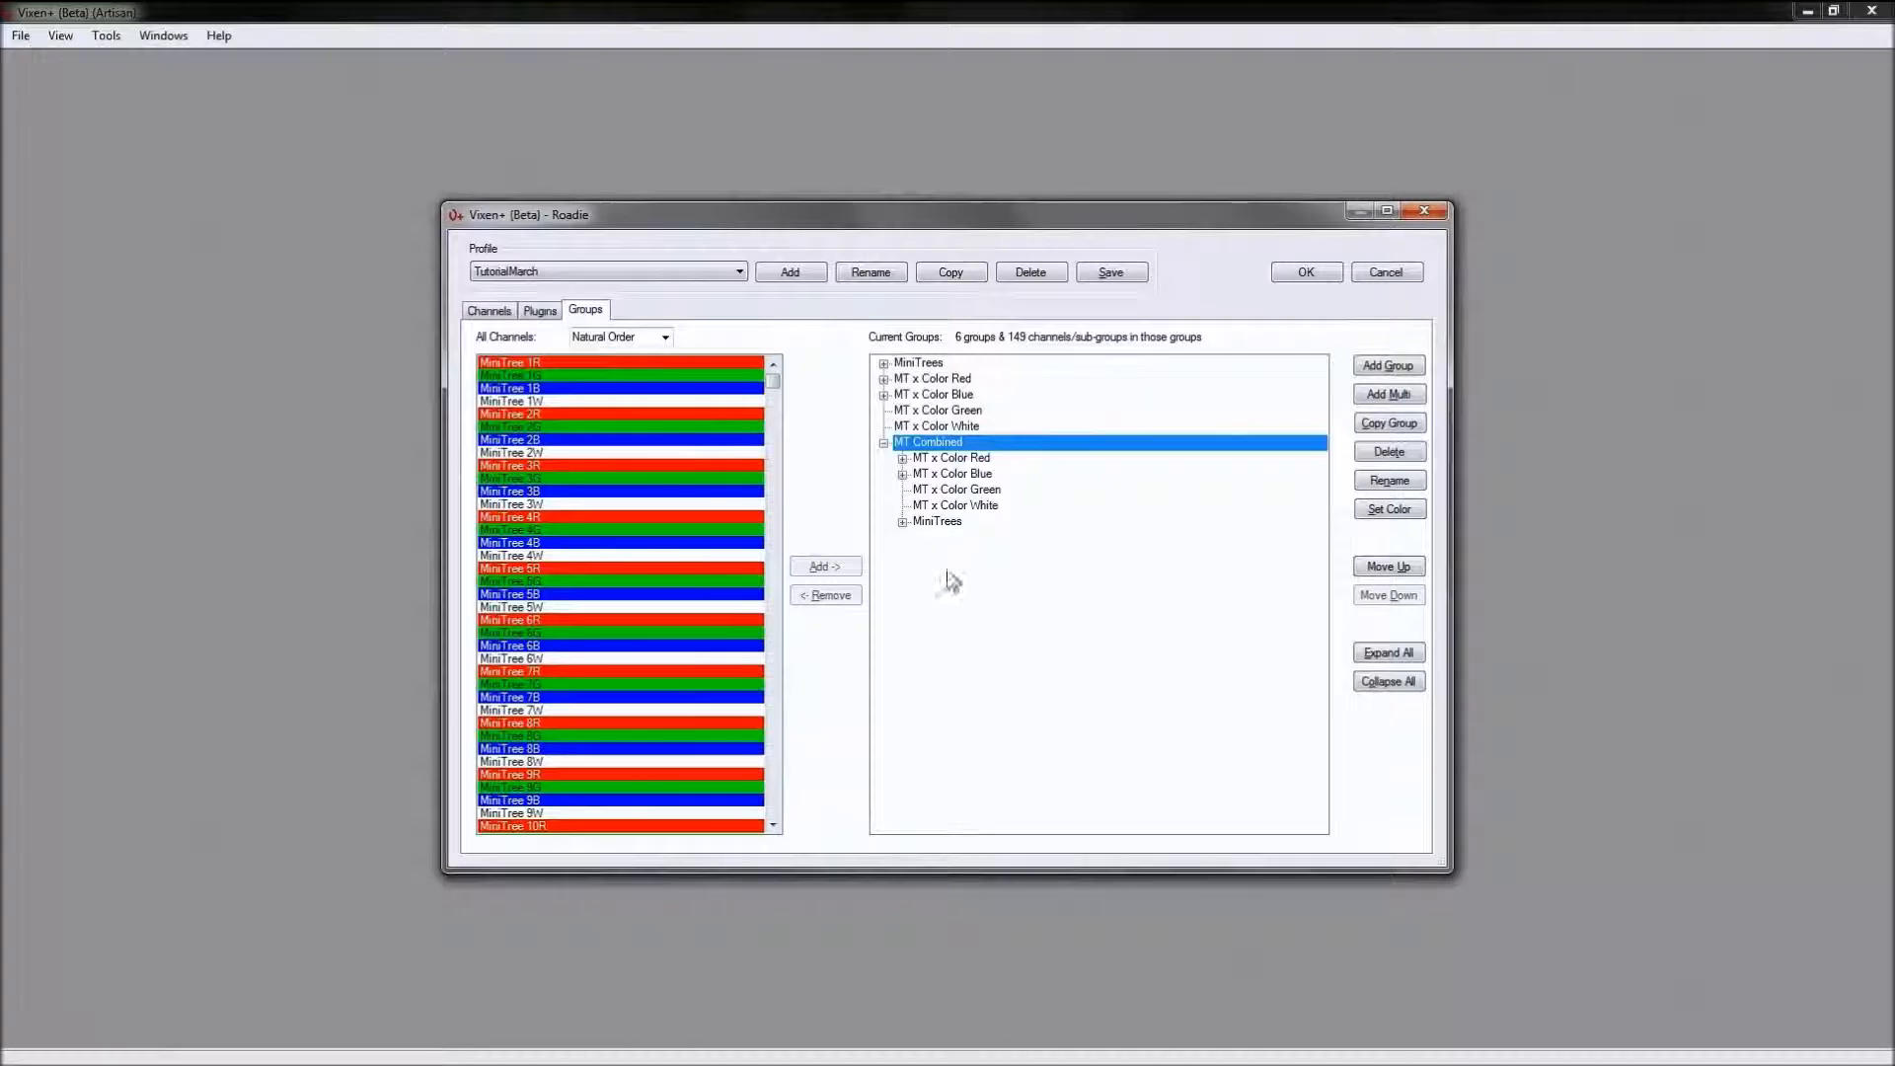
{"action": "left_click", "coordinate": [920, 521]}
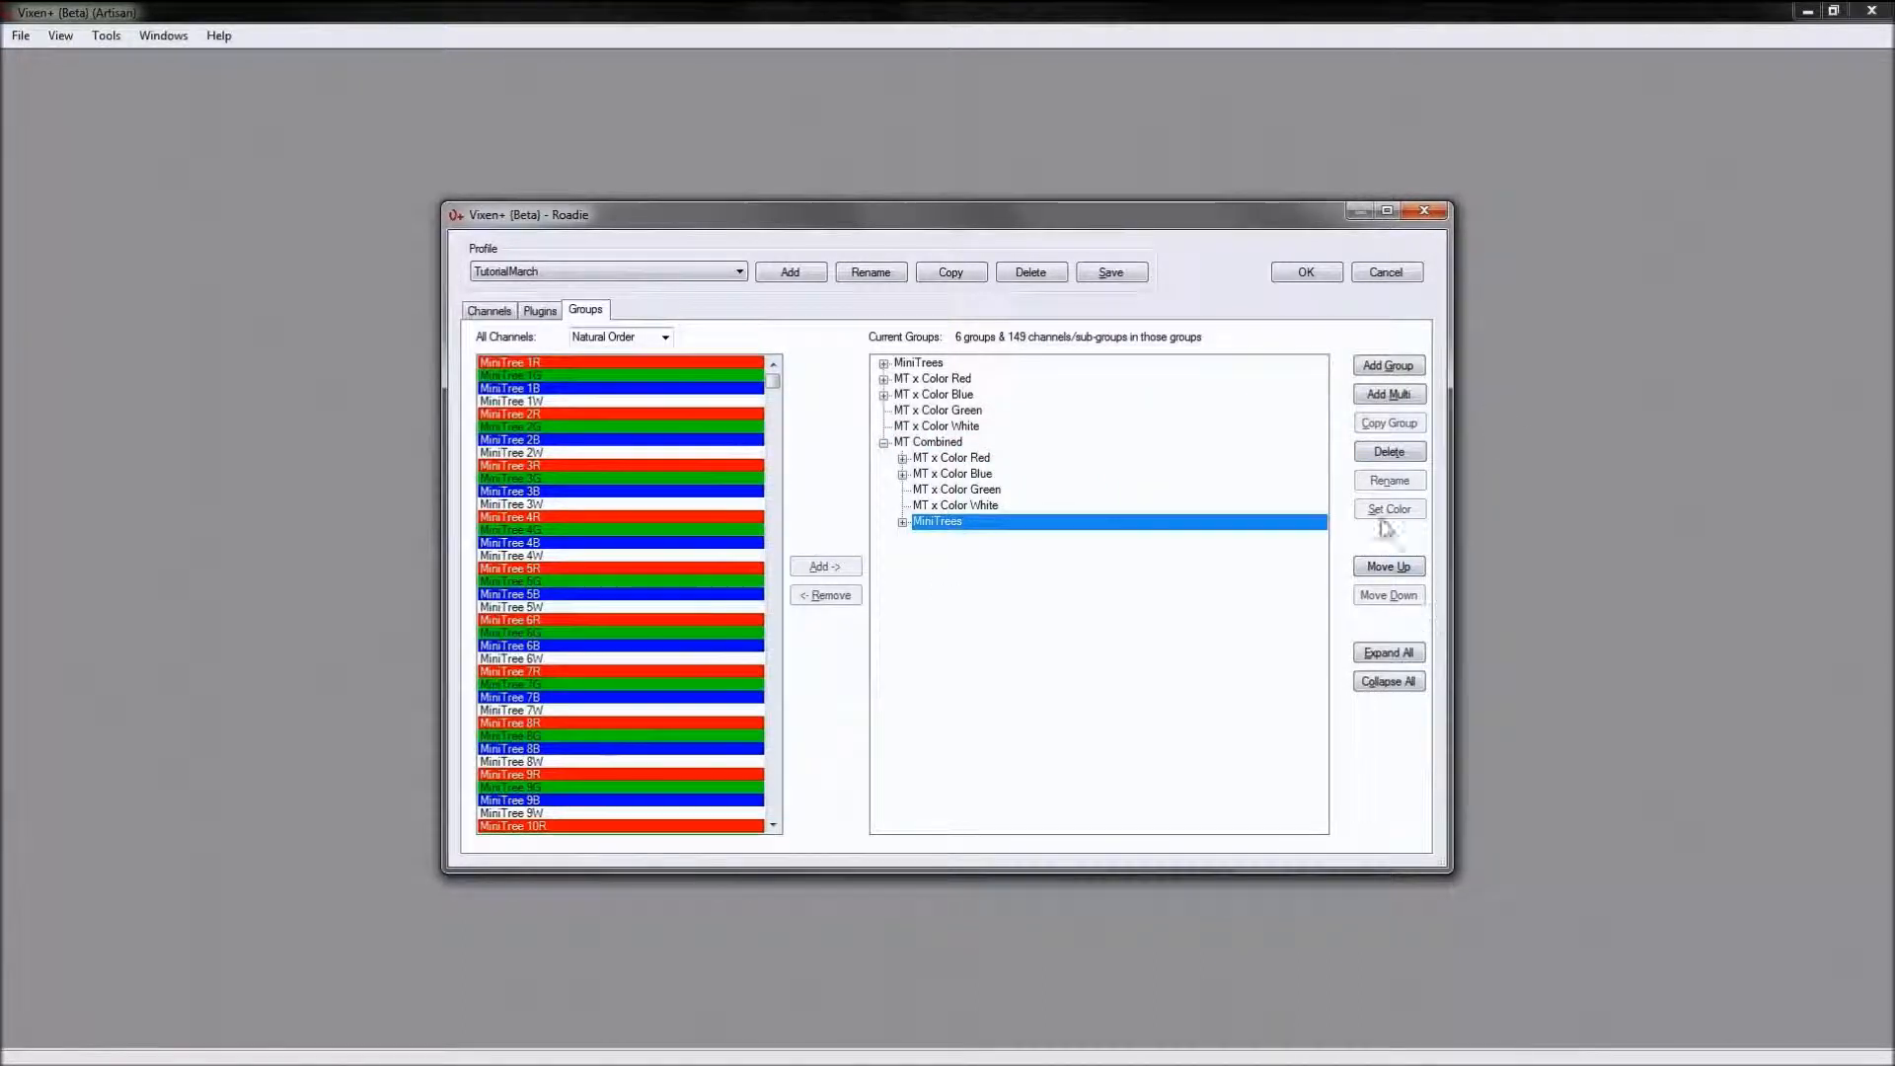
{"action": "left_click", "coordinate": [1388, 451]}
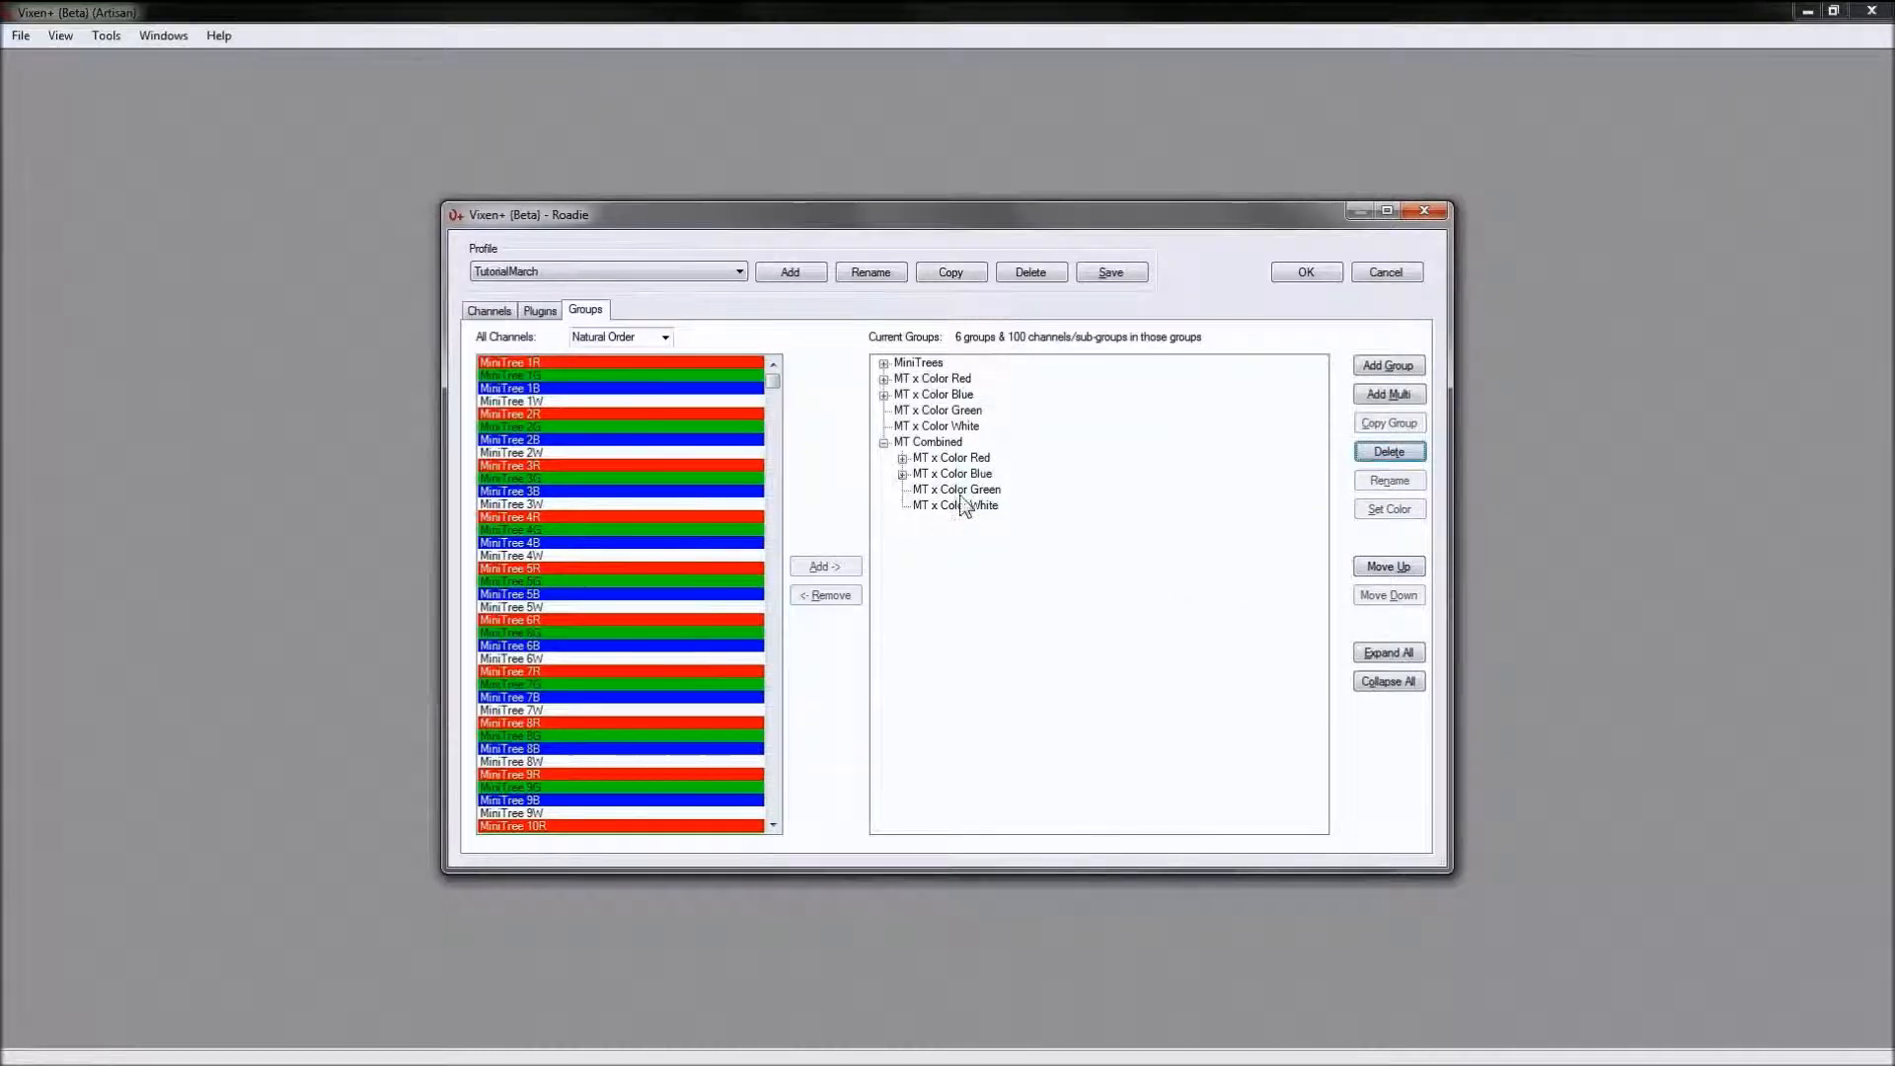
Step: Compare the channels of the top-level MT x Color Red group with those of its copy in MT Combined
{"action": "left_click", "coordinate": [947, 458]}
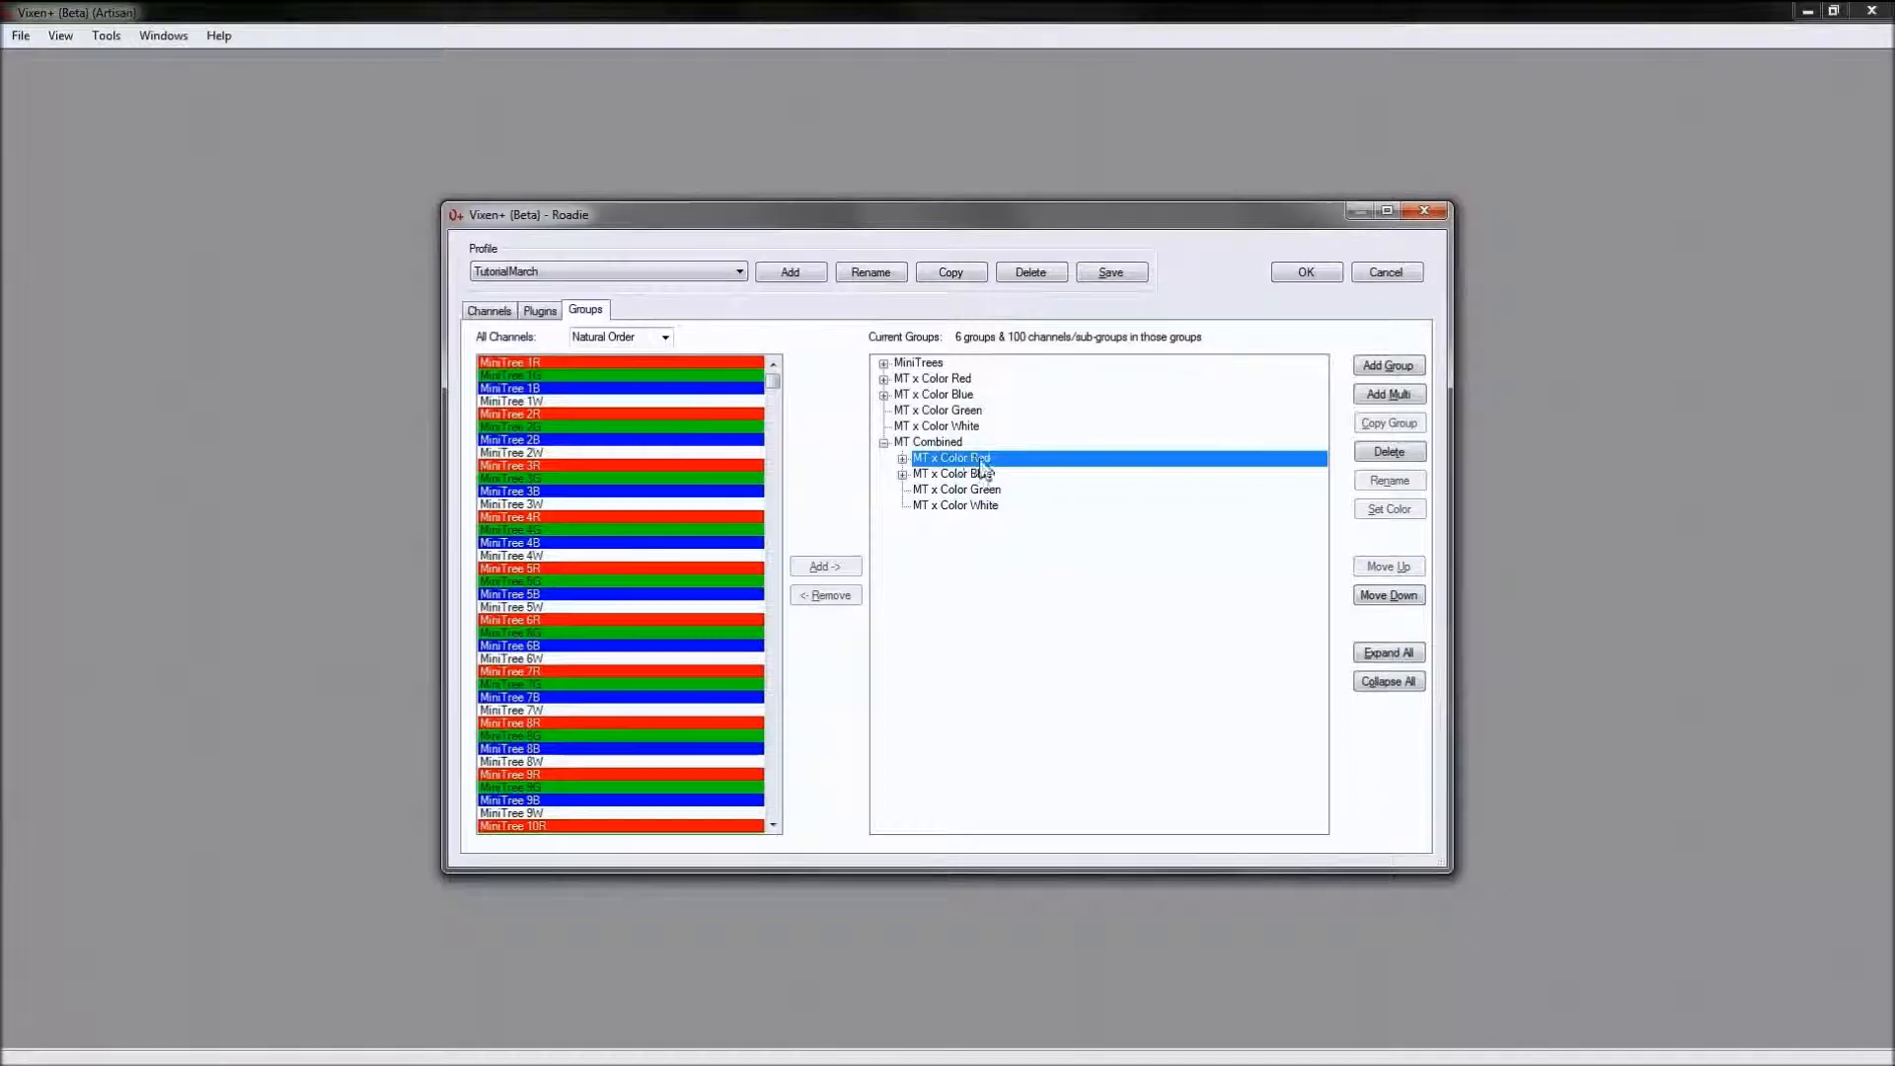
{"action": "double_click", "coordinate": [900, 380]}
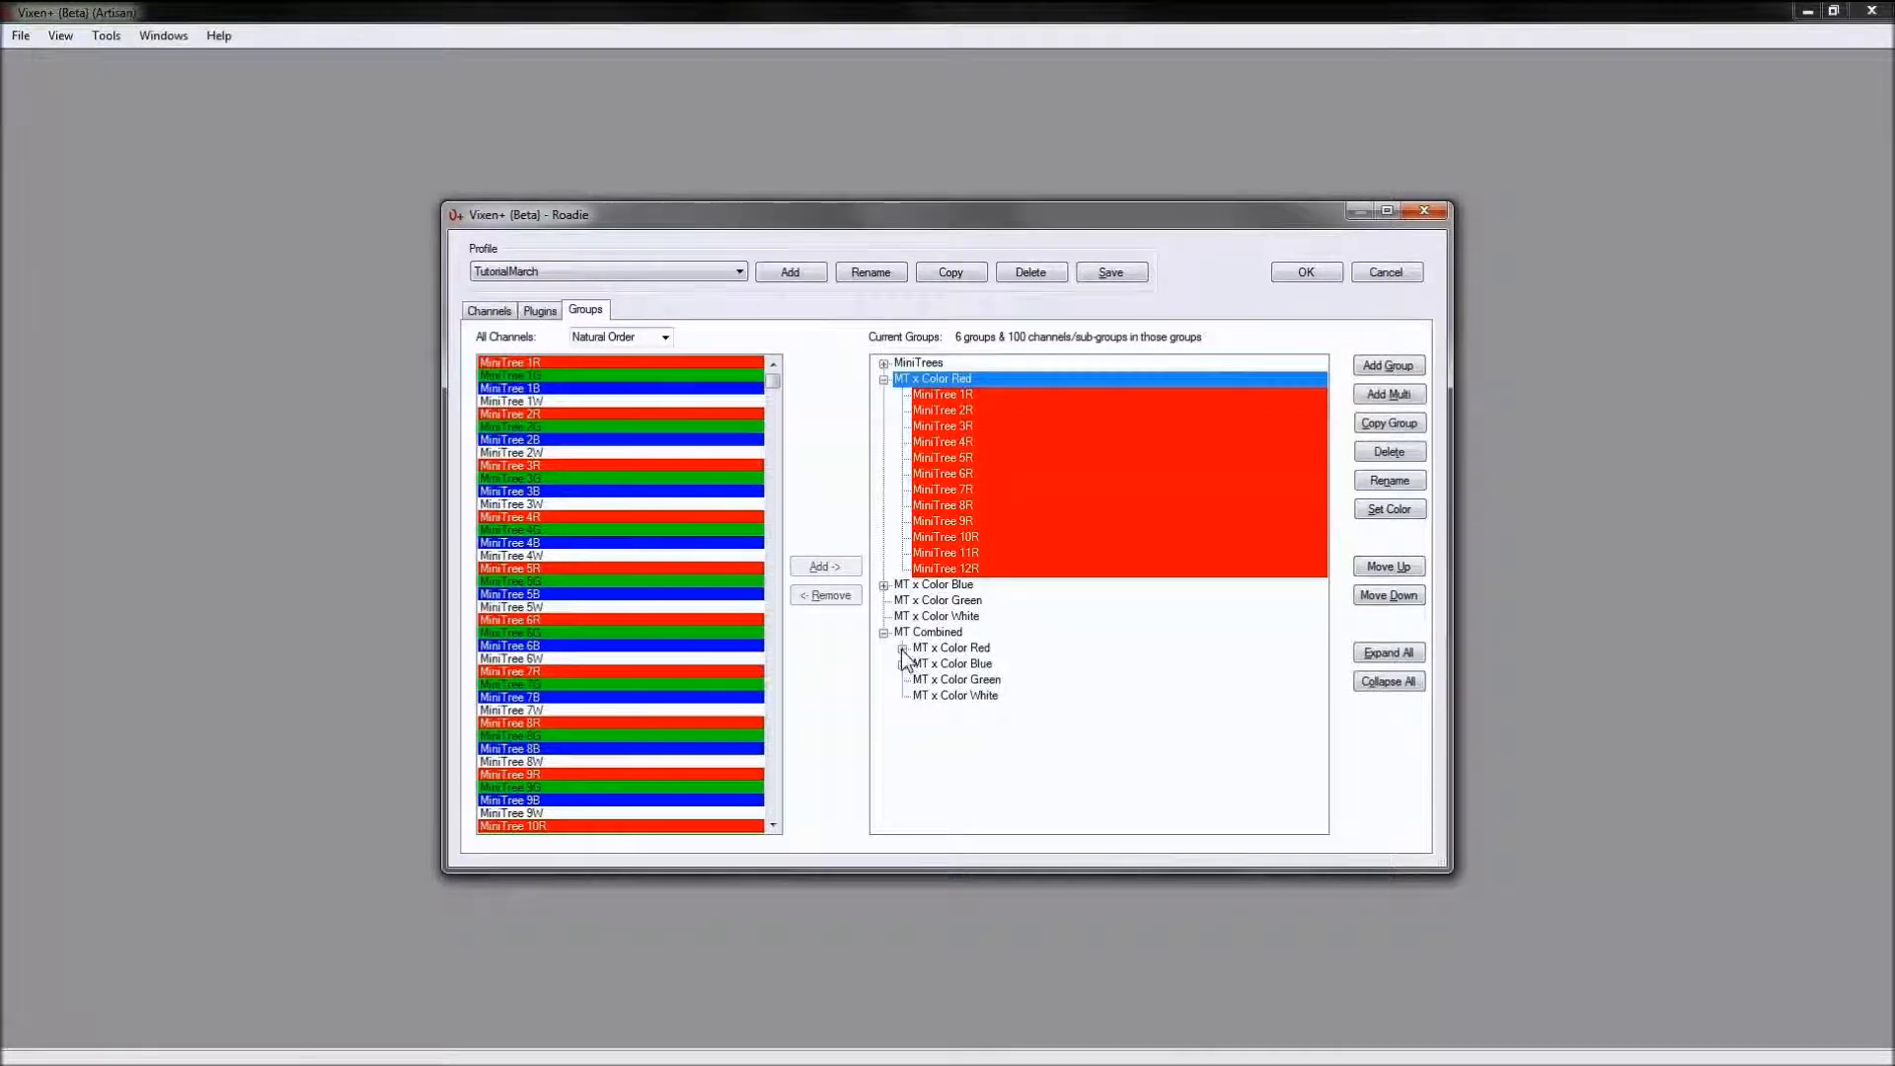
{"action": "double_click", "coordinate": [910, 648]}
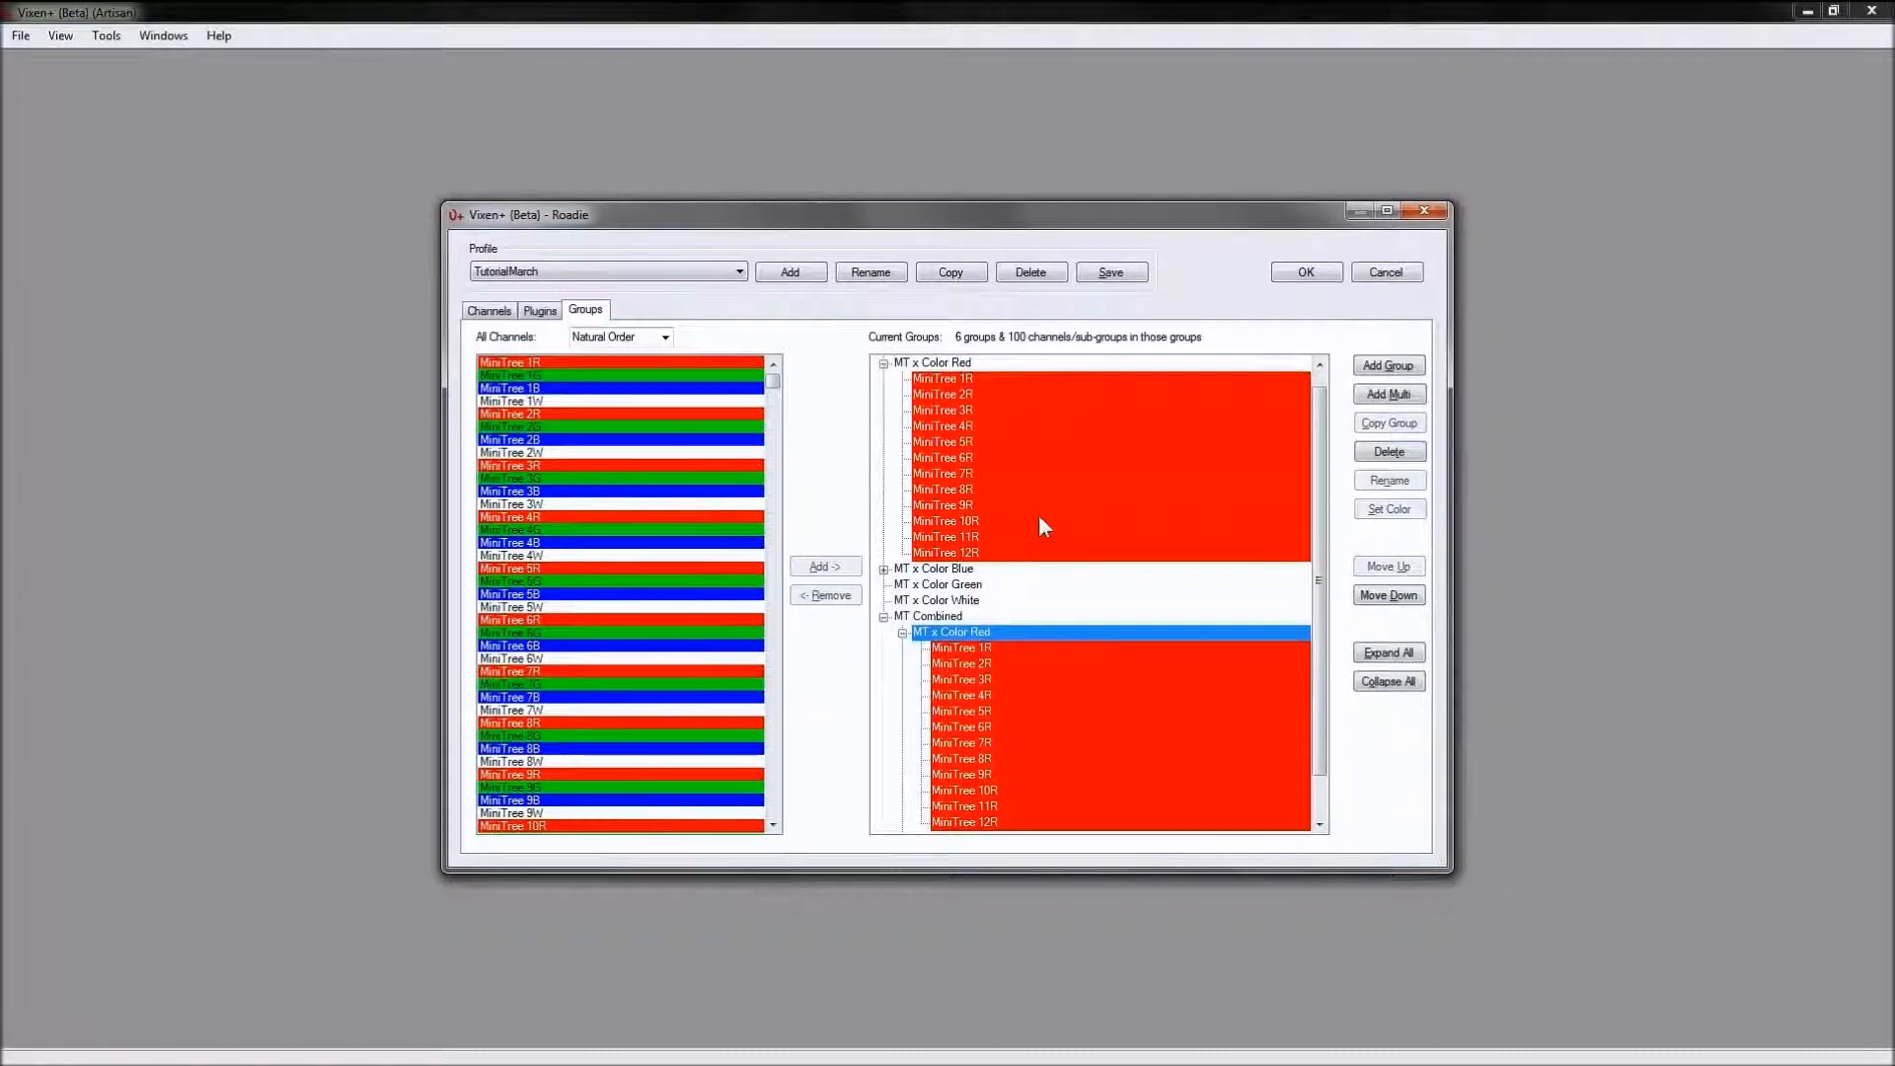
{"action": "left_click", "coordinate": [902, 633]}
{"action": "left_click", "coordinate": [883, 631]}
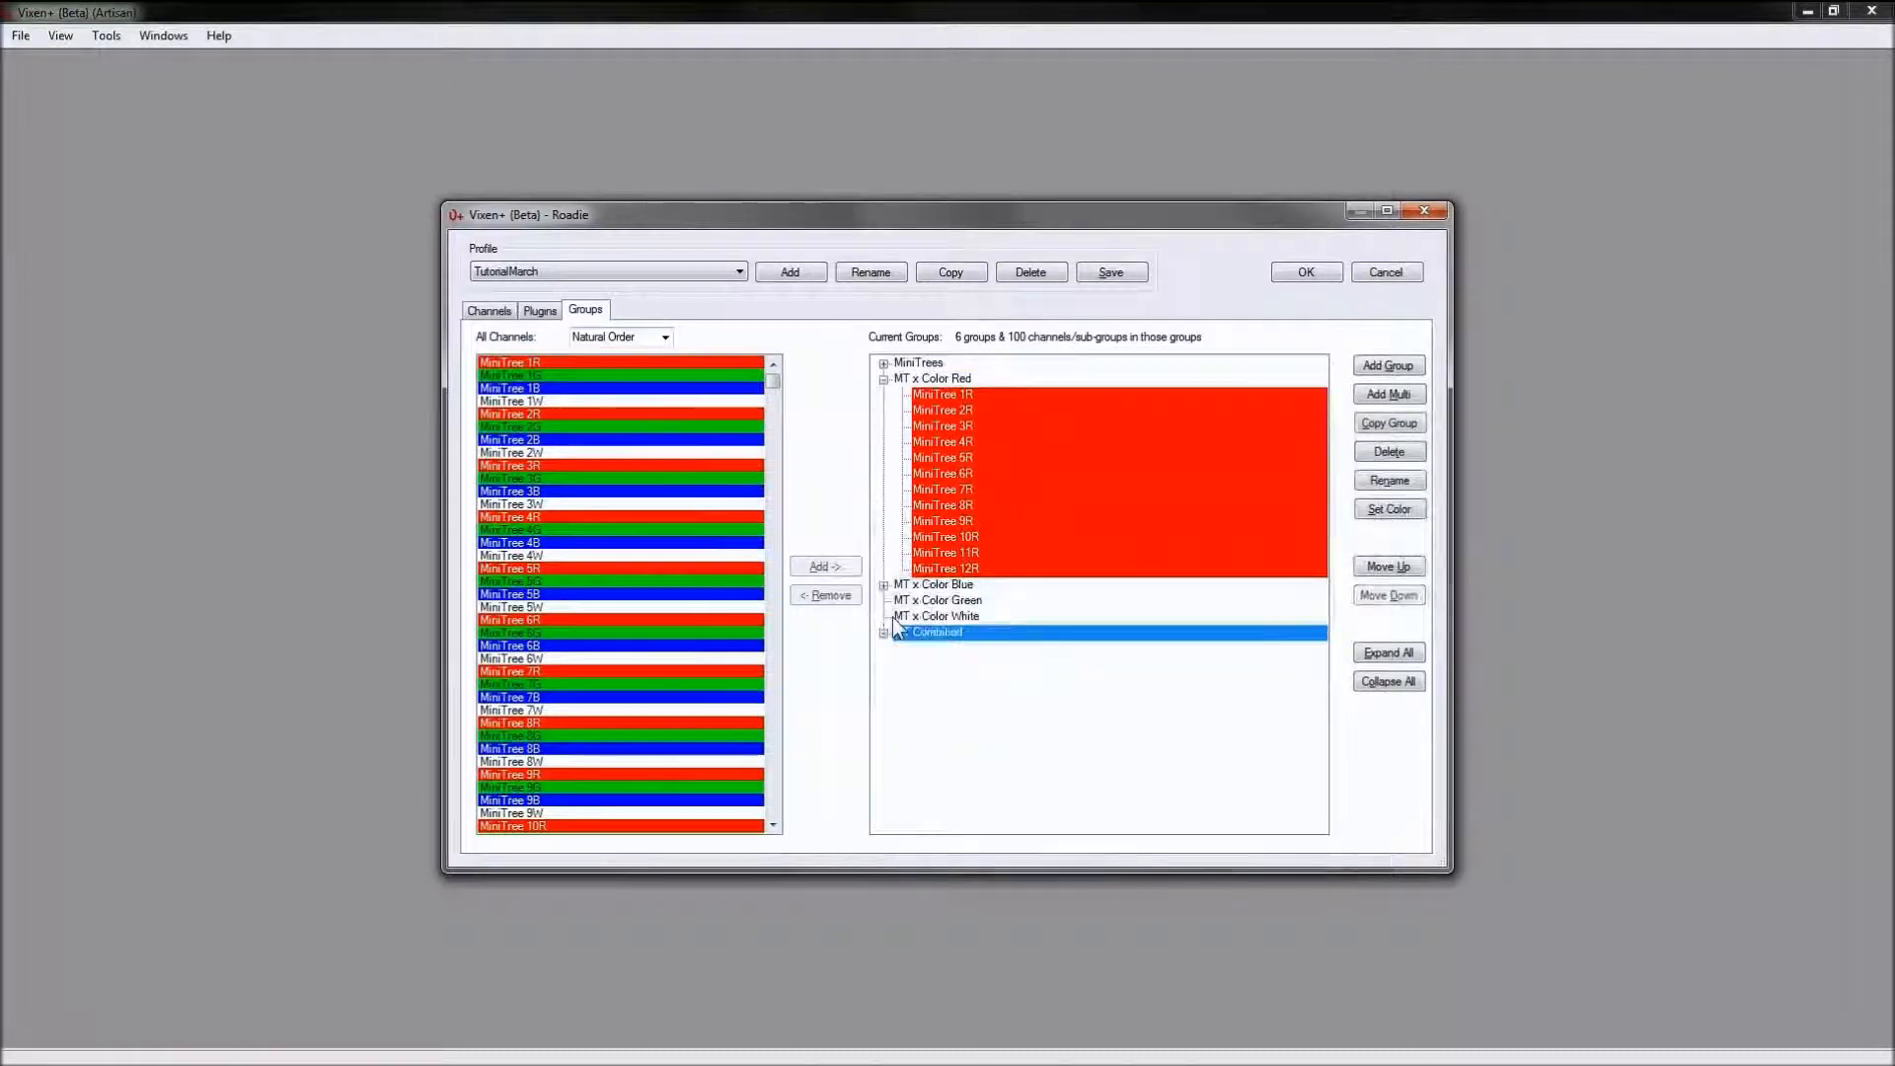
Step: Remove MiniTree 1R from the top-level MT x Color Red group and check its copy in MT Combined
{"action": "left_click", "coordinate": [963, 394]}
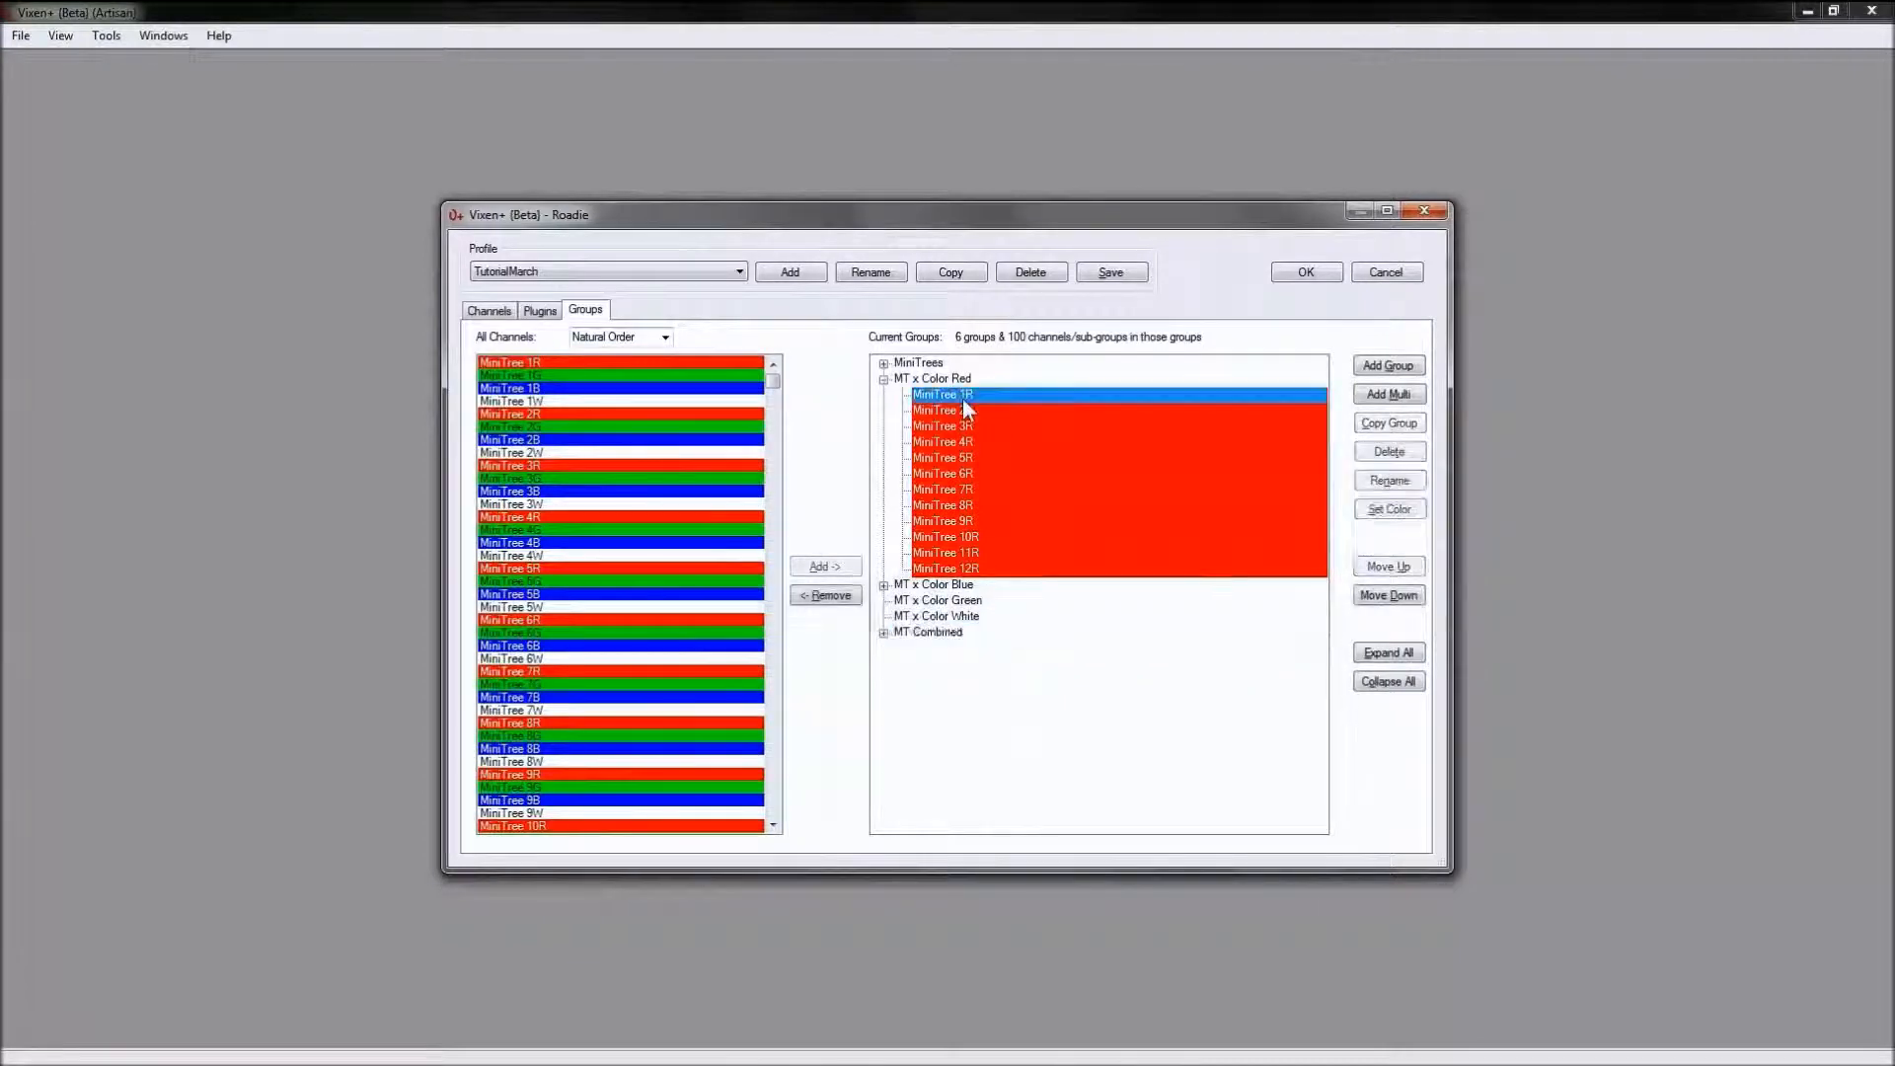
{"action": "left_click", "coordinate": [822, 595]}
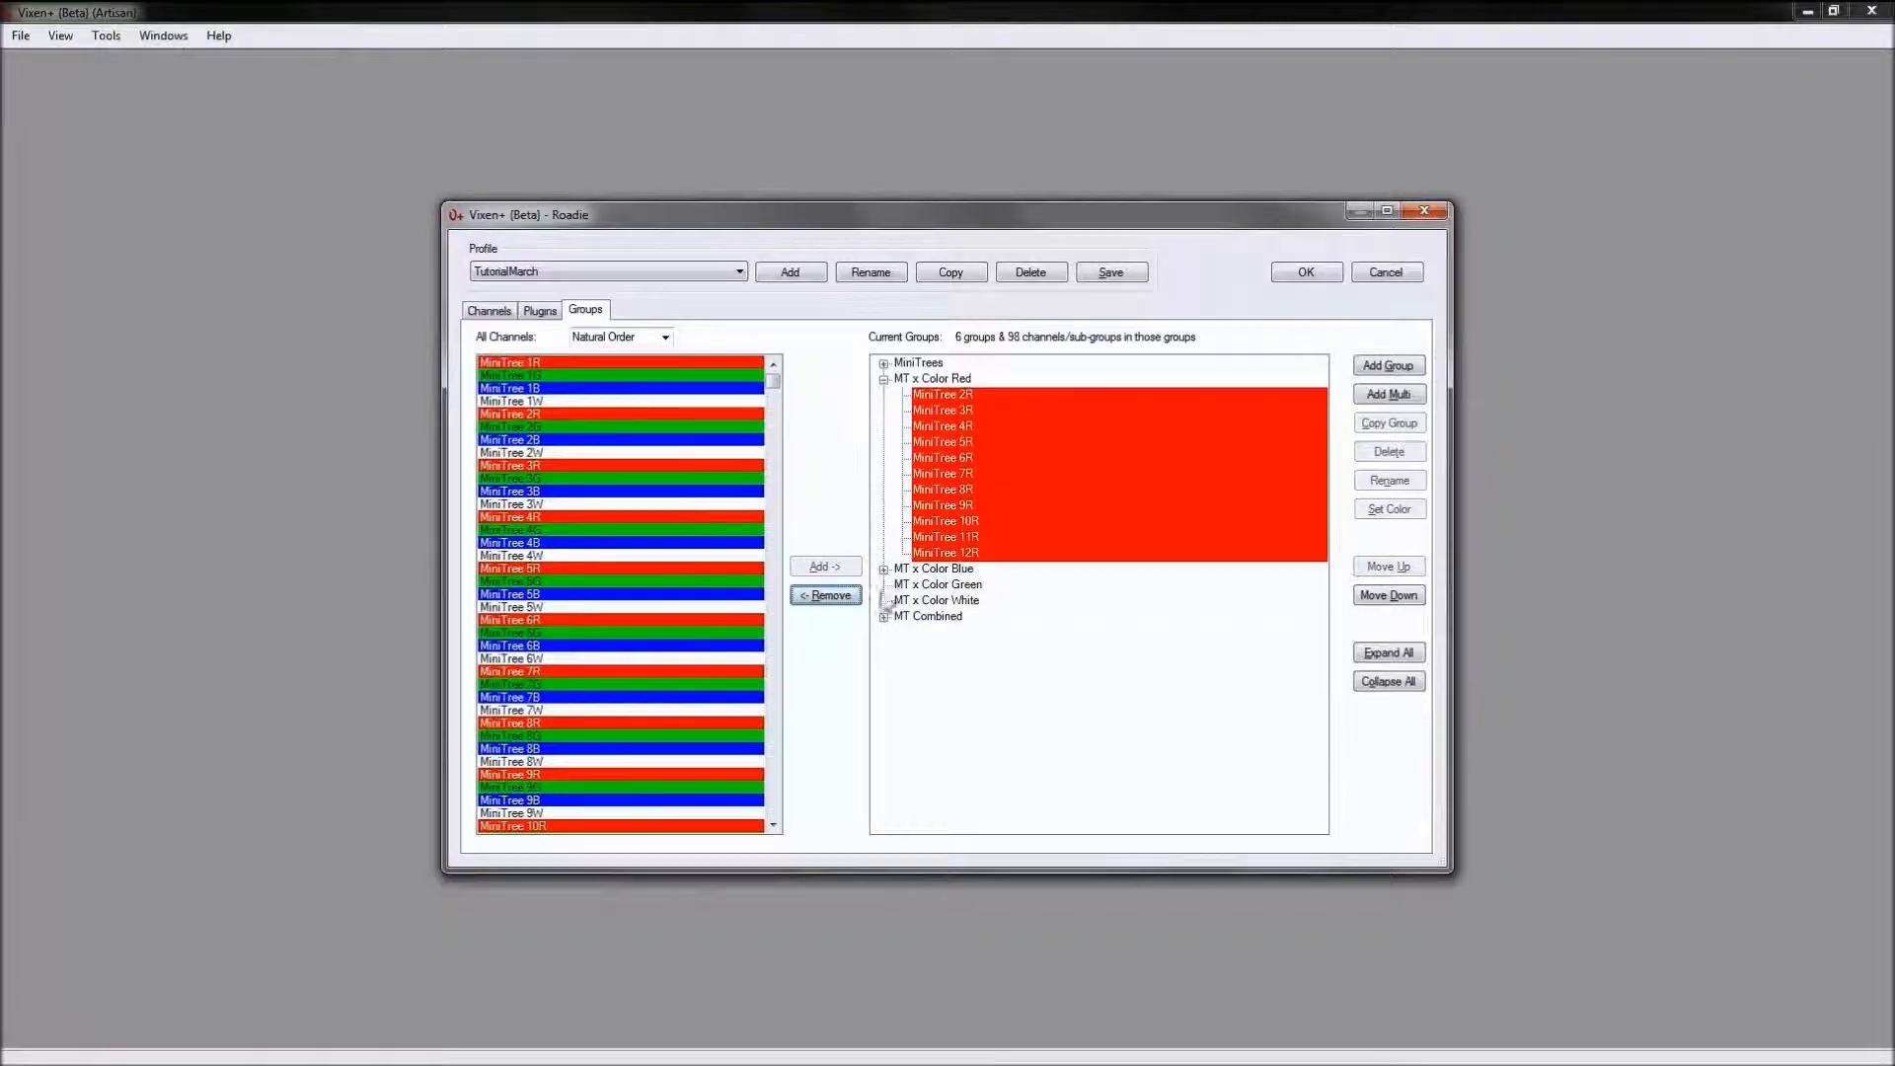
{"action": "left_click", "coordinate": [883, 617]}
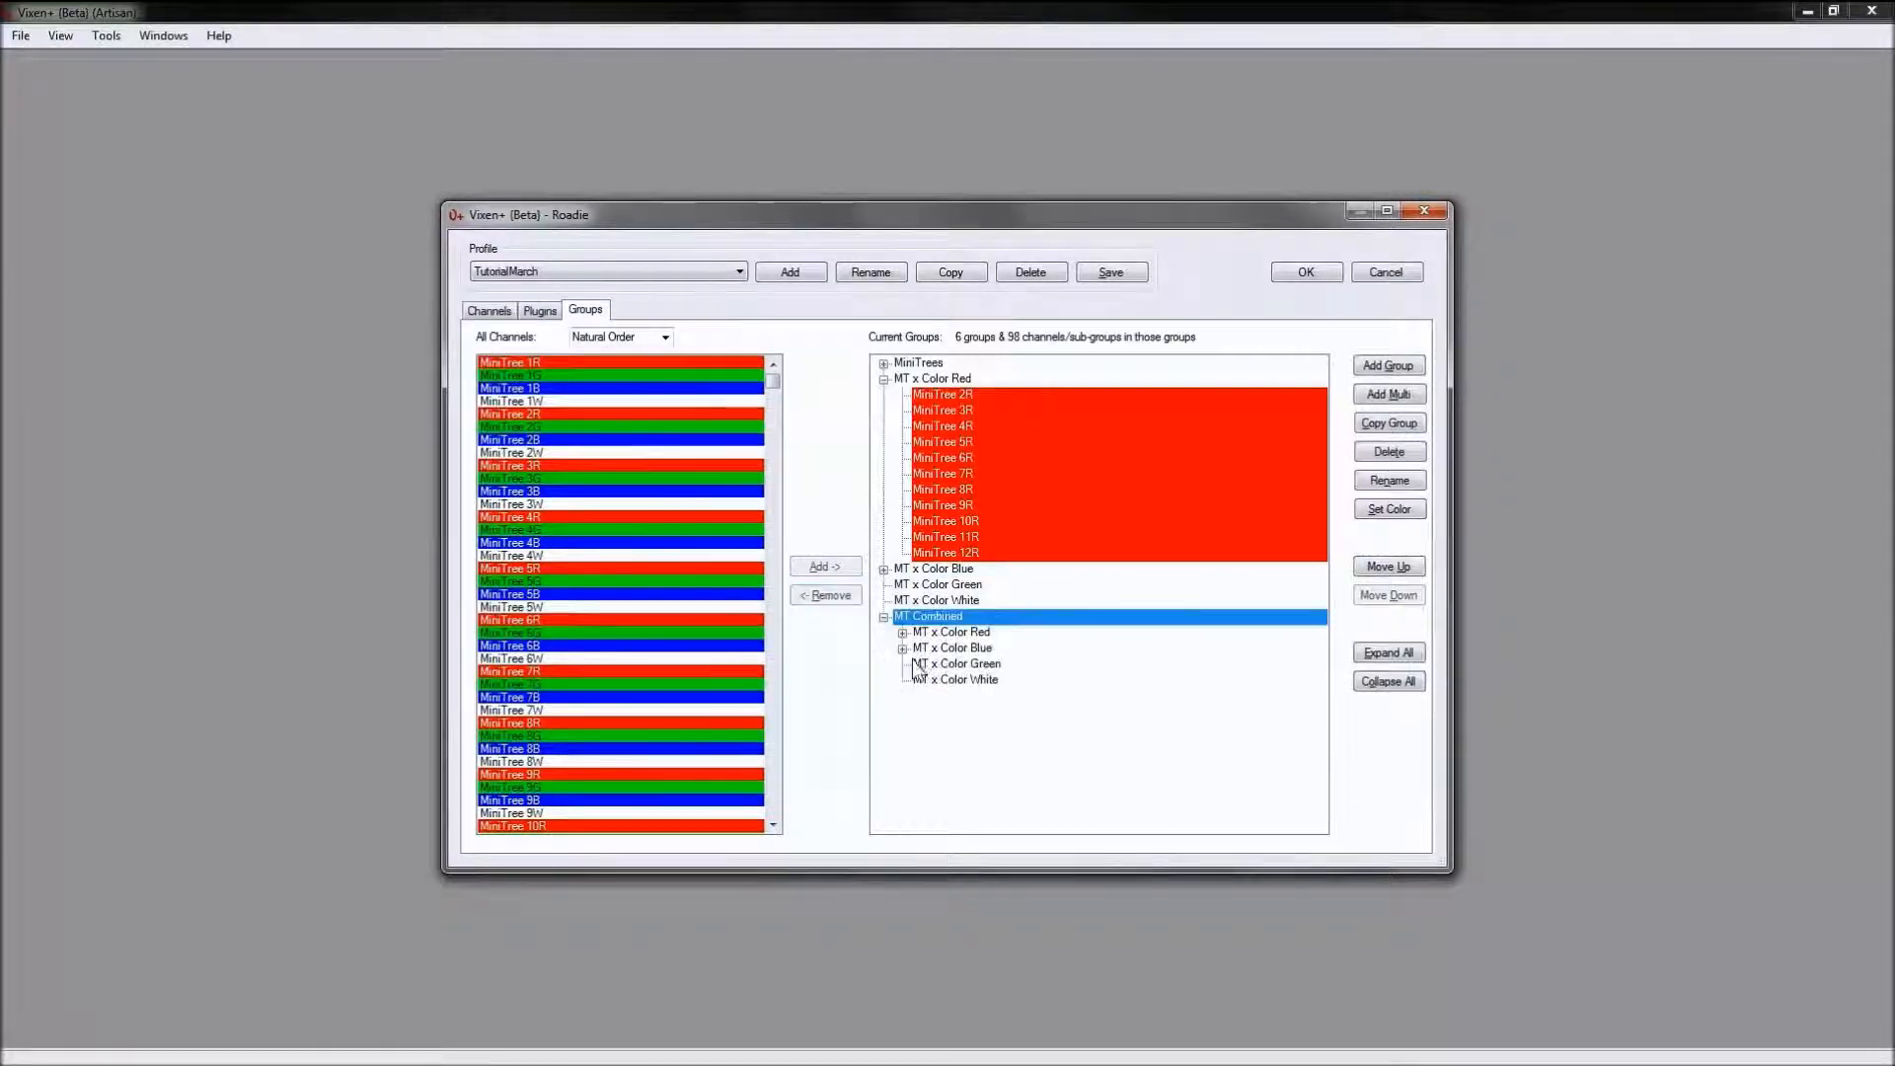
{"action": "left_click", "coordinate": [900, 631]}
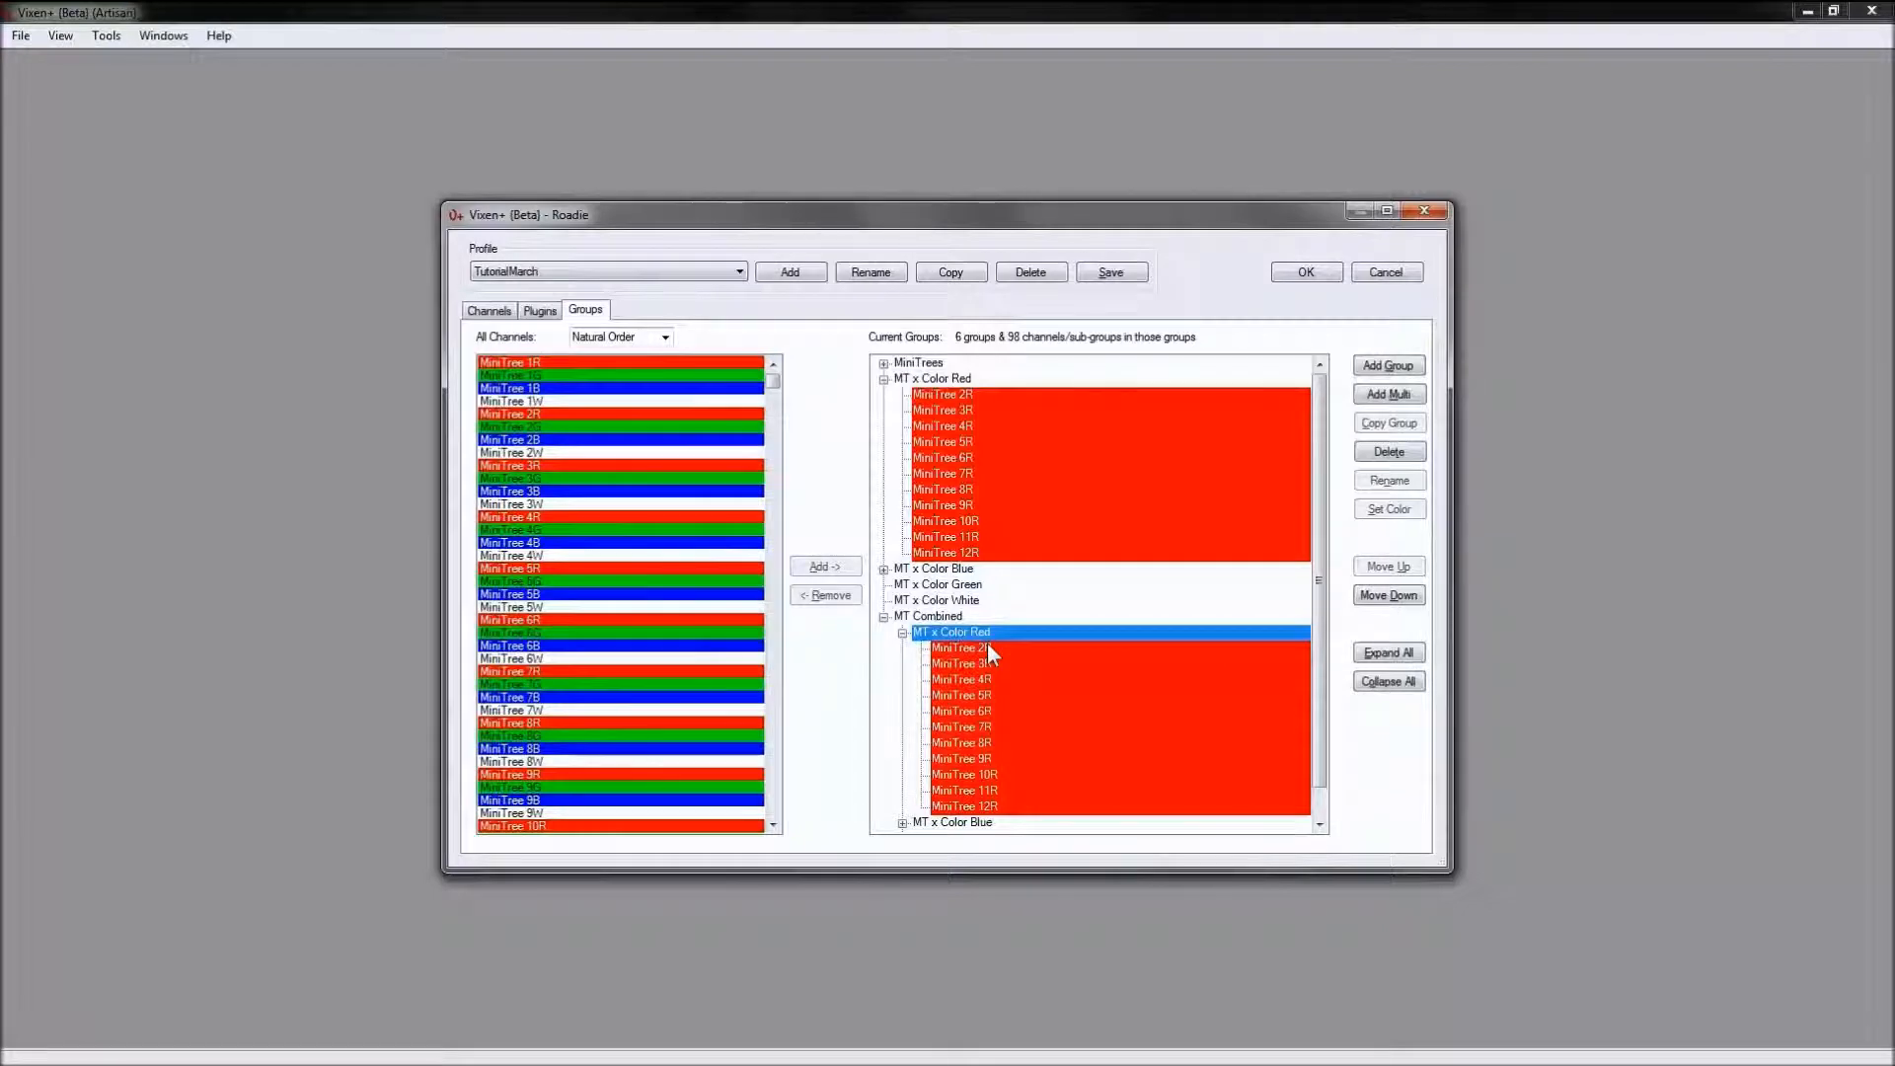
Step: Add MiniTree 1R back to the top-level MT x Color Red group and check its copy in MT Combined
{"action": "left_click", "coordinate": [965, 378]}
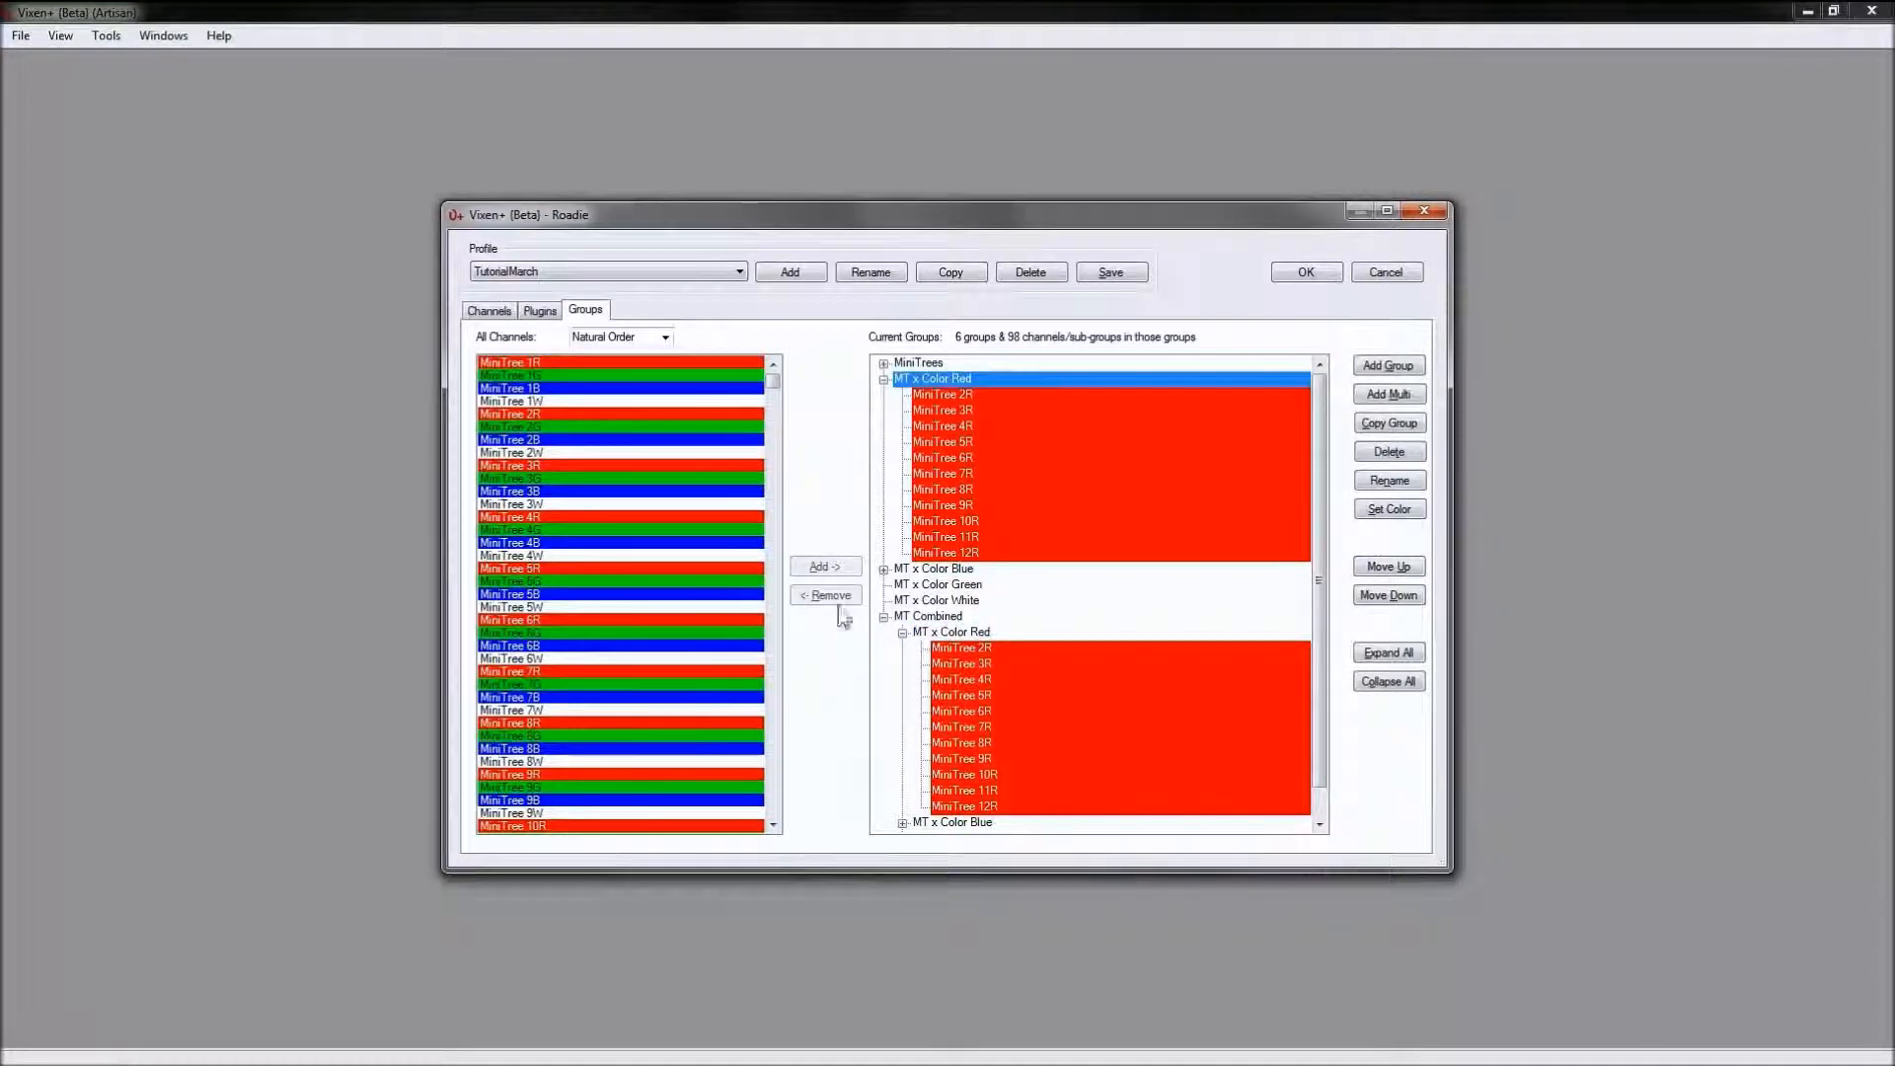
{"action": "left_click", "coordinate": [680, 361]}
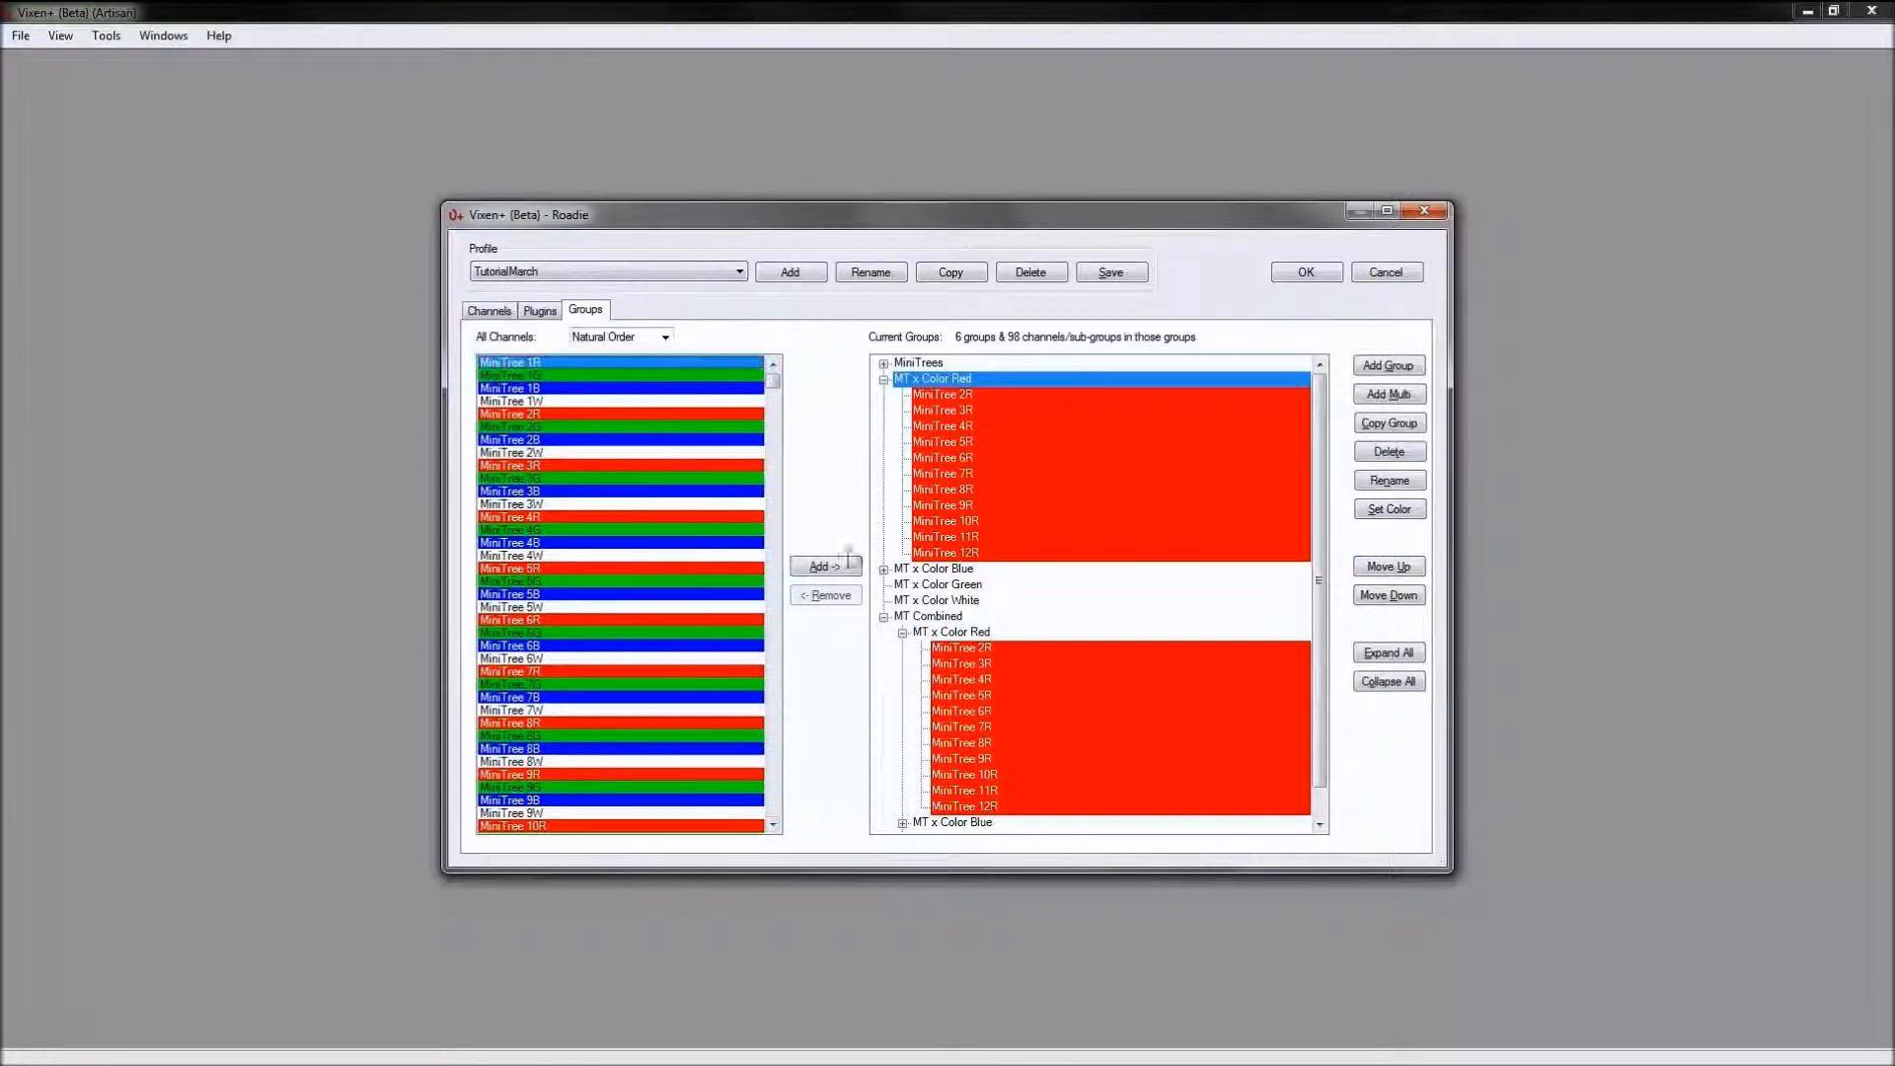
{"action": "left_click", "coordinate": [834, 568]}
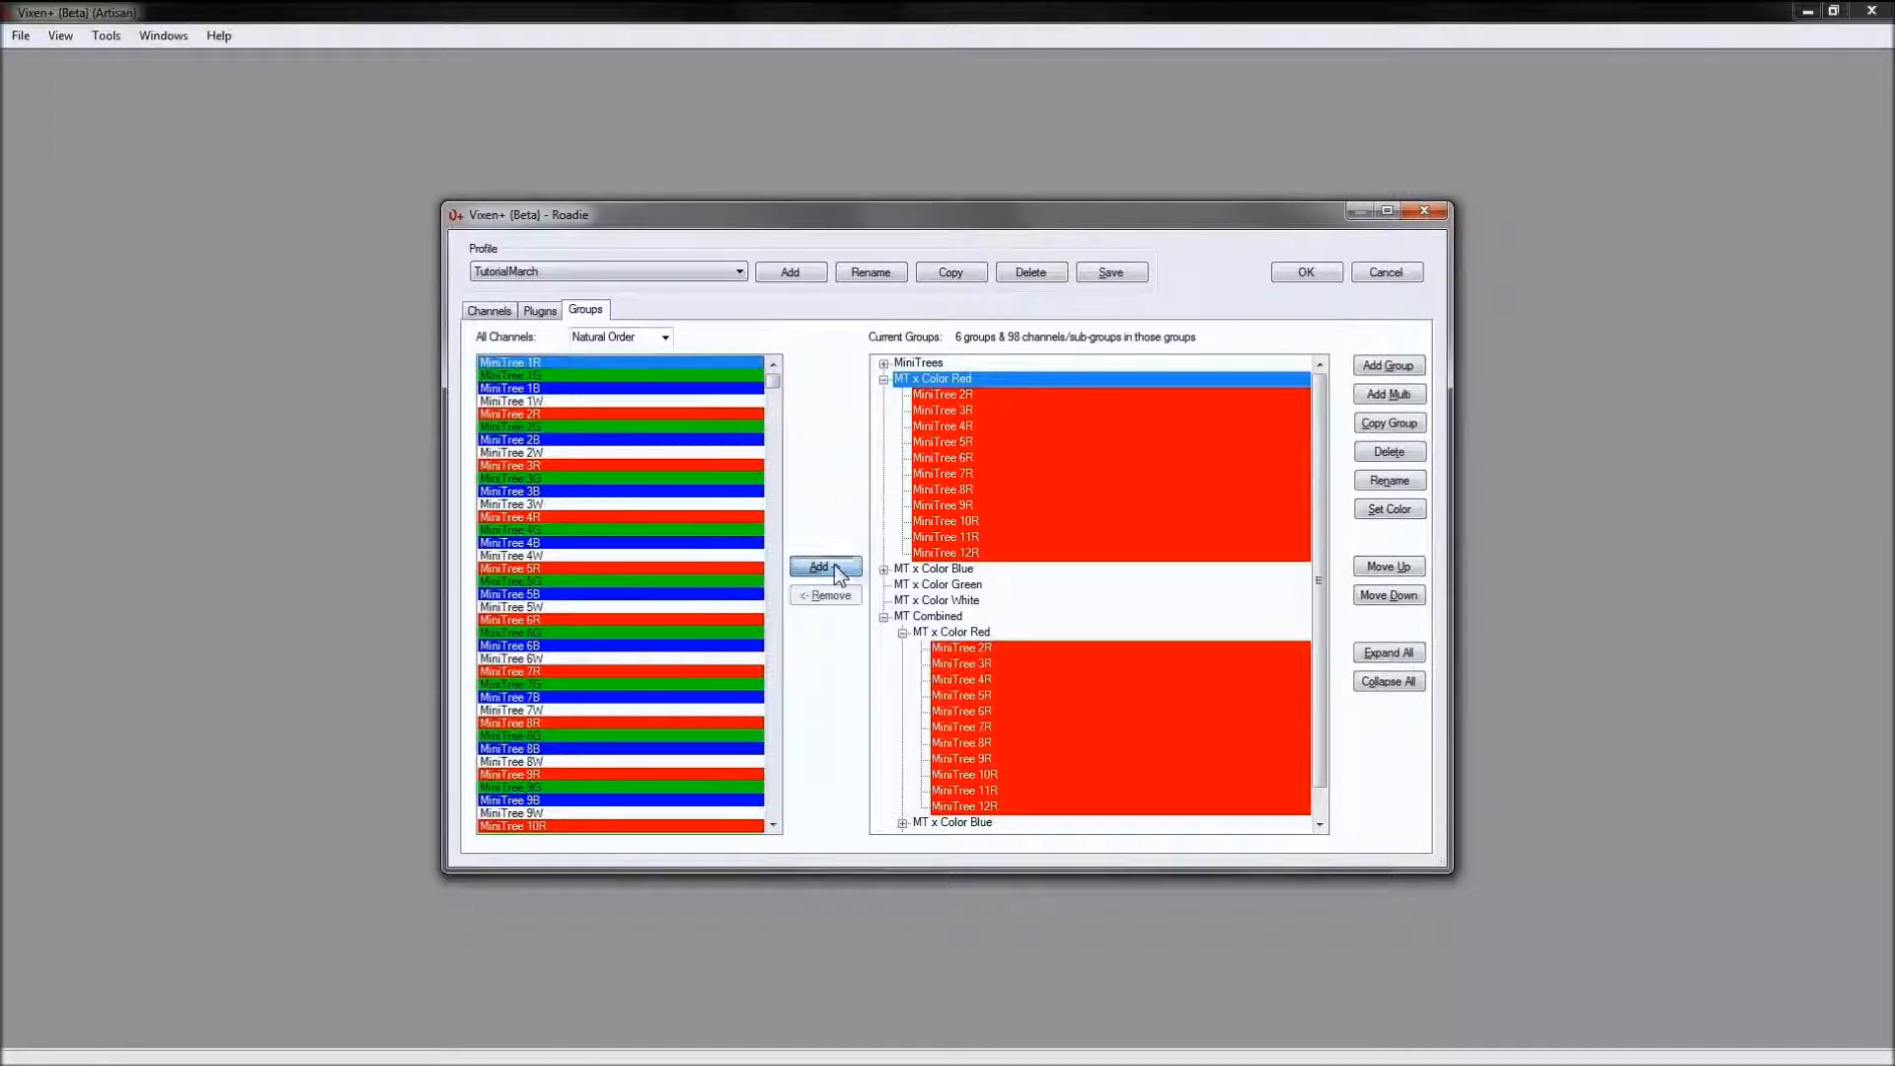
{"action": "left_click", "coordinate": [902, 649]}
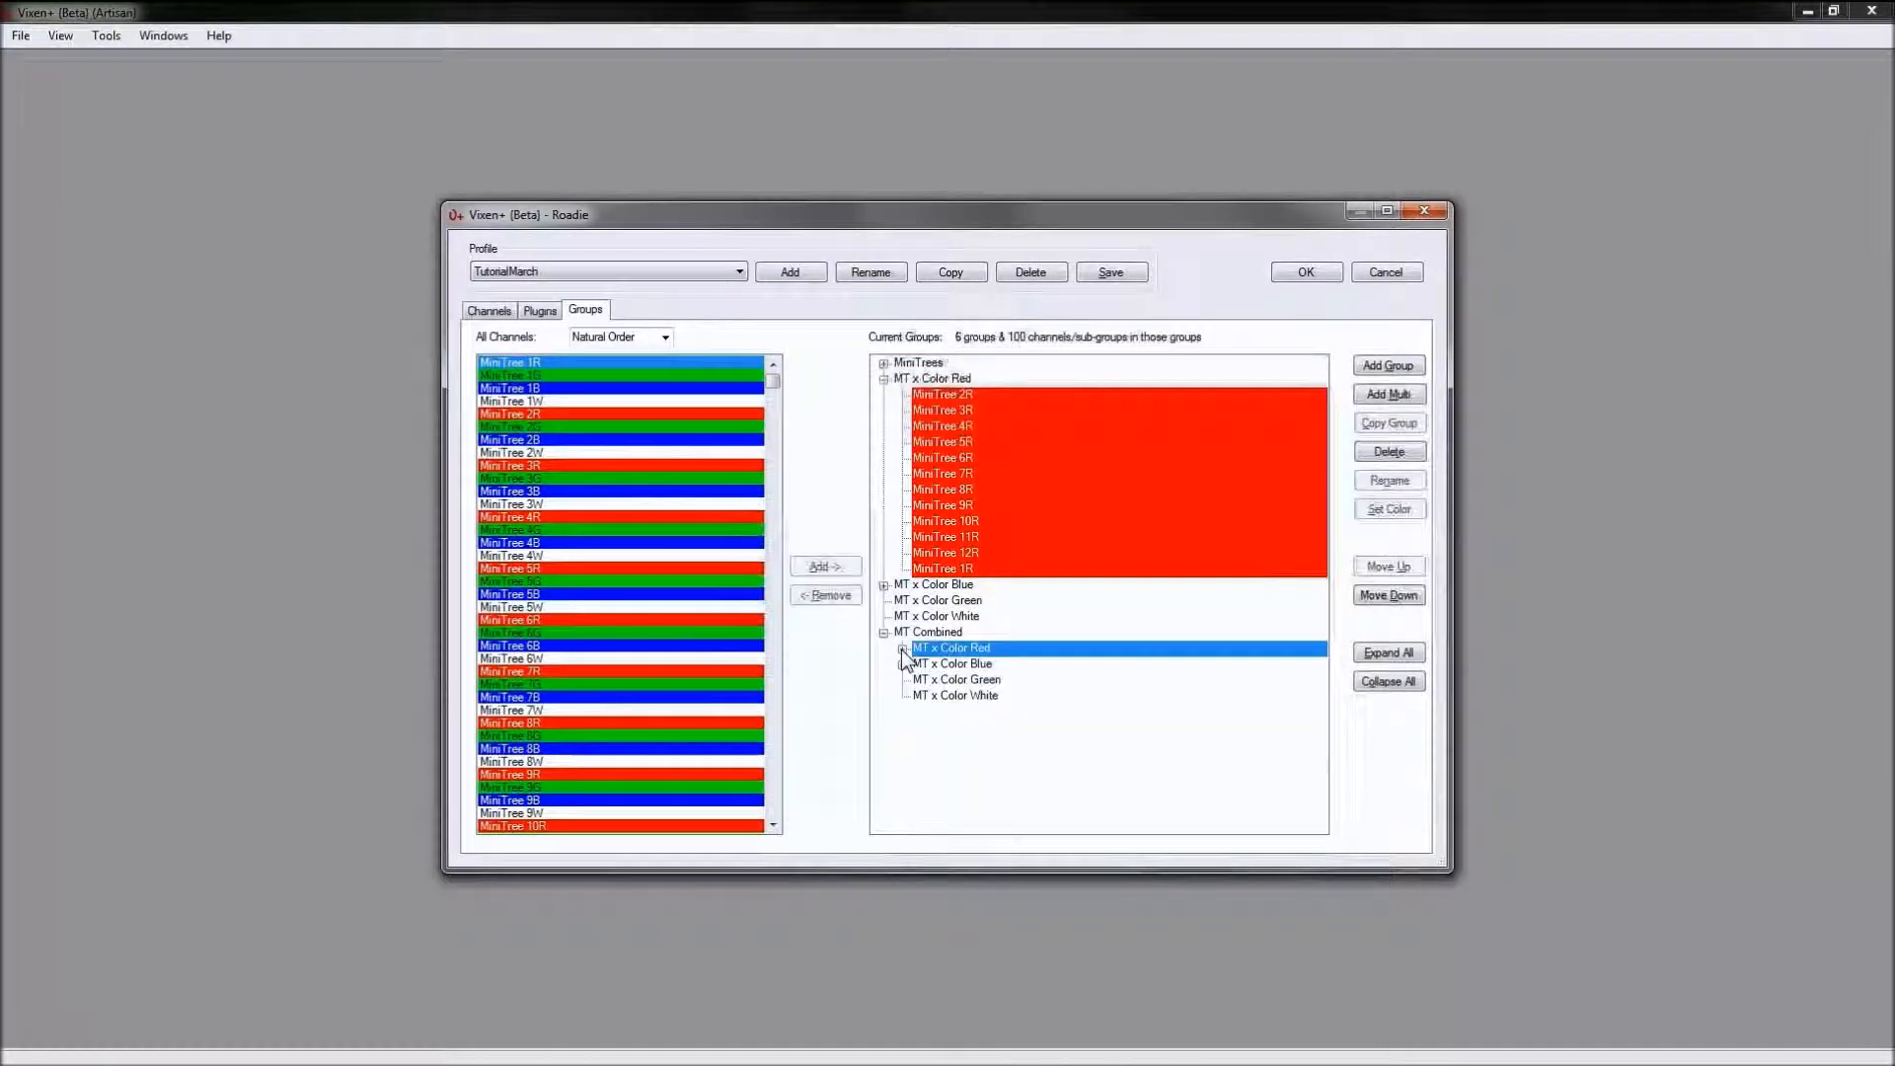
{"action": "left_click", "coordinate": [902, 649]}
{"action": "scroll", "coordinate": [930, 747], "scroll_direction": "down", "scroll_amount": 1}
{"action": "scroll", "coordinate": [943, 747], "scroll_direction": "up", "scroll_amount": 1}
Step: Move MiniTree 1R up to the first position in the top-level MT x Color Red group
{"action": "left_click", "coordinate": [967, 554]}
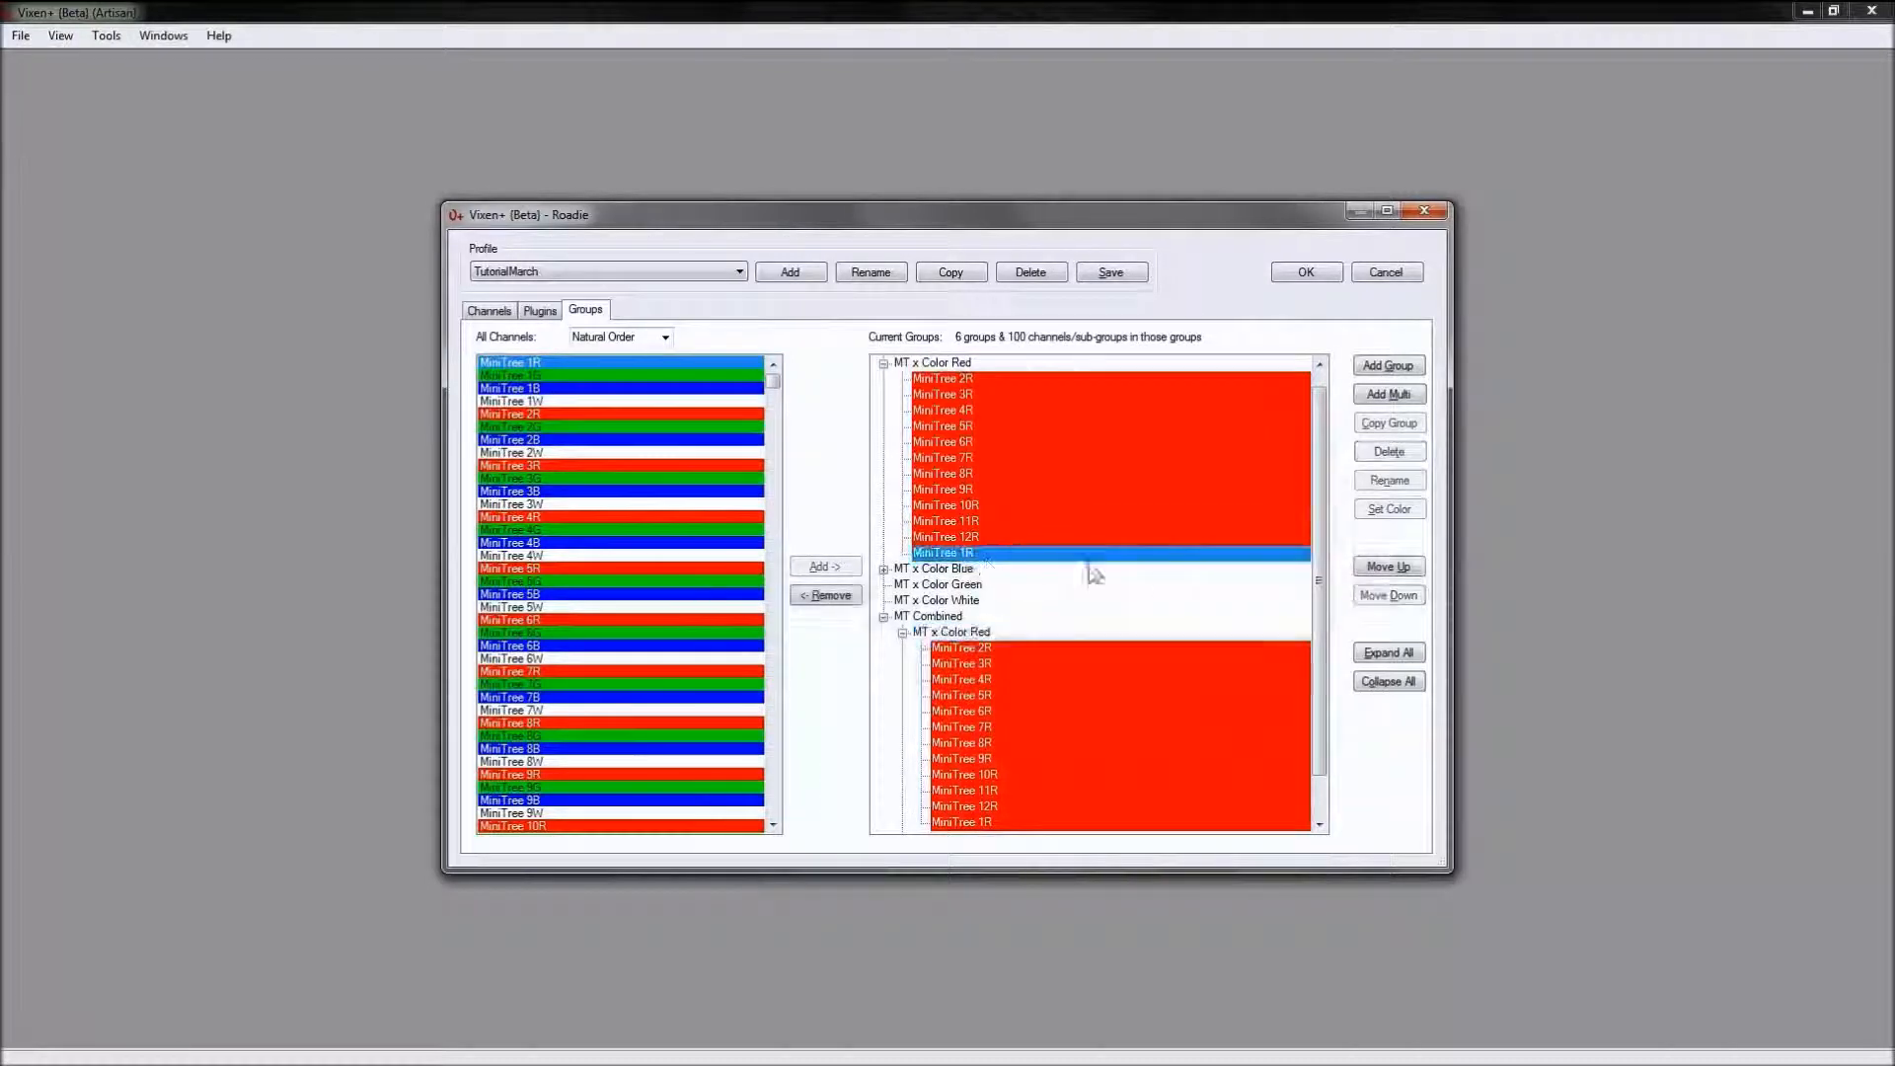
{"action": "left_click", "coordinate": [1389, 567]}
{"action": "left_click", "coordinate": [1389, 567]}
{"action": "left_click", "coordinate": [1388, 567]}
{"action": "left_click", "coordinate": [1388, 566]}
{"action": "left_click", "coordinate": [1389, 566]}
{"action": "left_click", "coordinate": [1389, 567]}
{"action": "left_click", "coordinate": [1388, 567]}
{"action": "left_click", "coordinate": [1396, 570]}
{"action": "left_click", "coordinate": [1395, 571]}
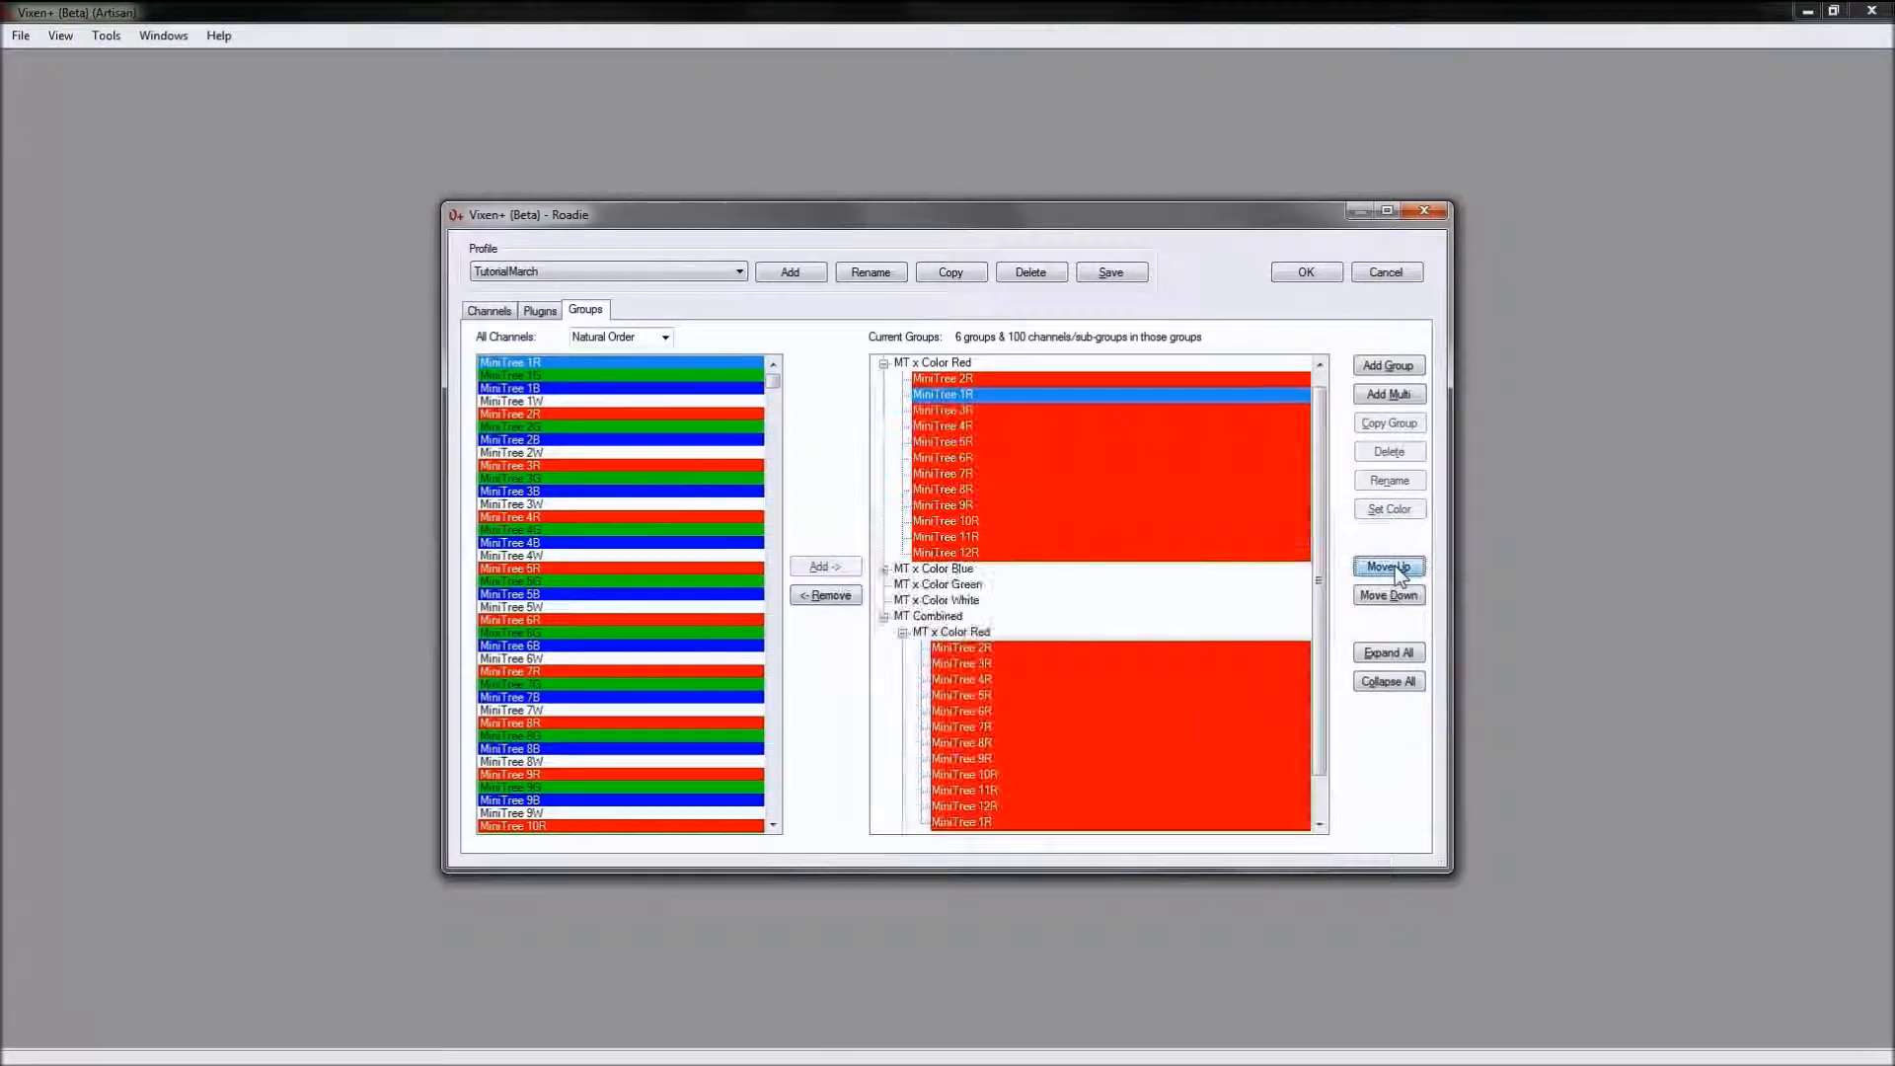
{"action": "left_click", "coordinate": [1396, 571]}
{"action": "left_click", "coordinate": [1395, 571]}
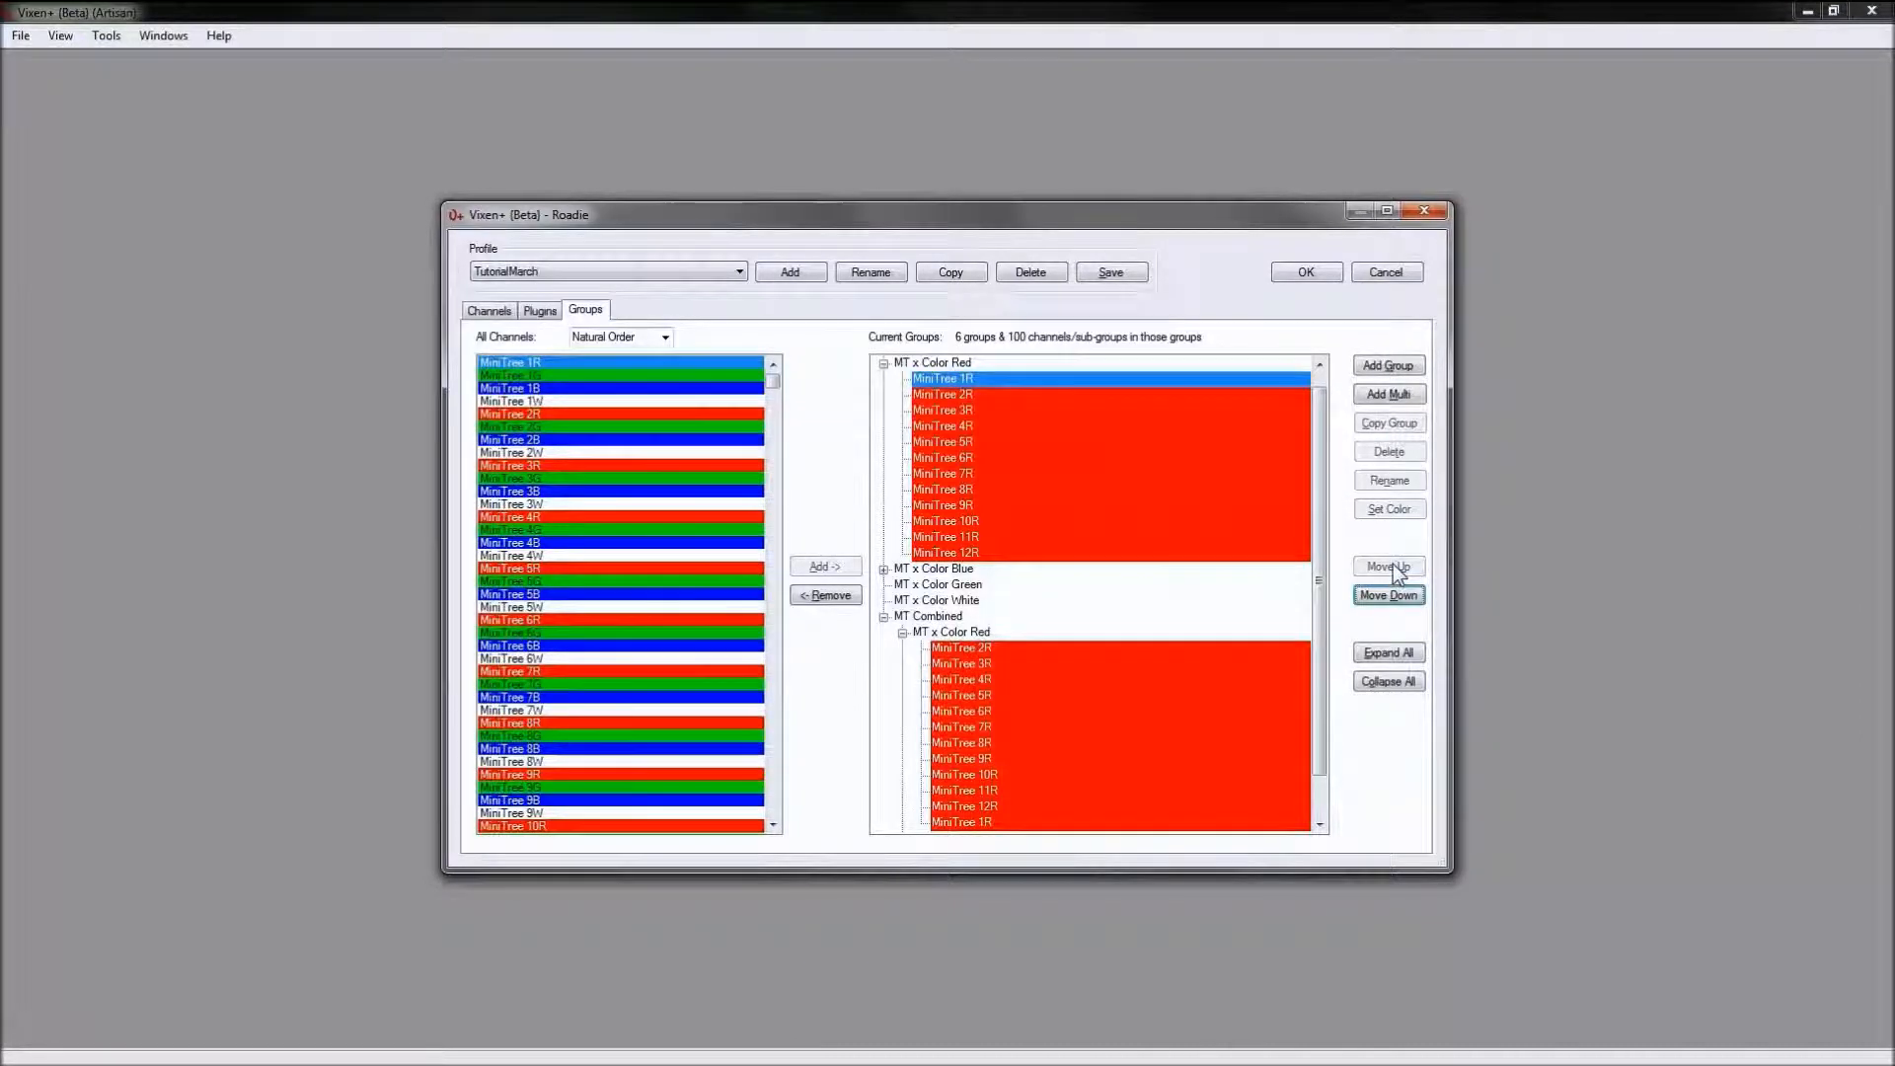
Step: Check the channel order of the MT x Color Red copy in MT Combined and collapse the group tree to its subgroups
{"action": "left_click", "coordinate": [1319, 364]}
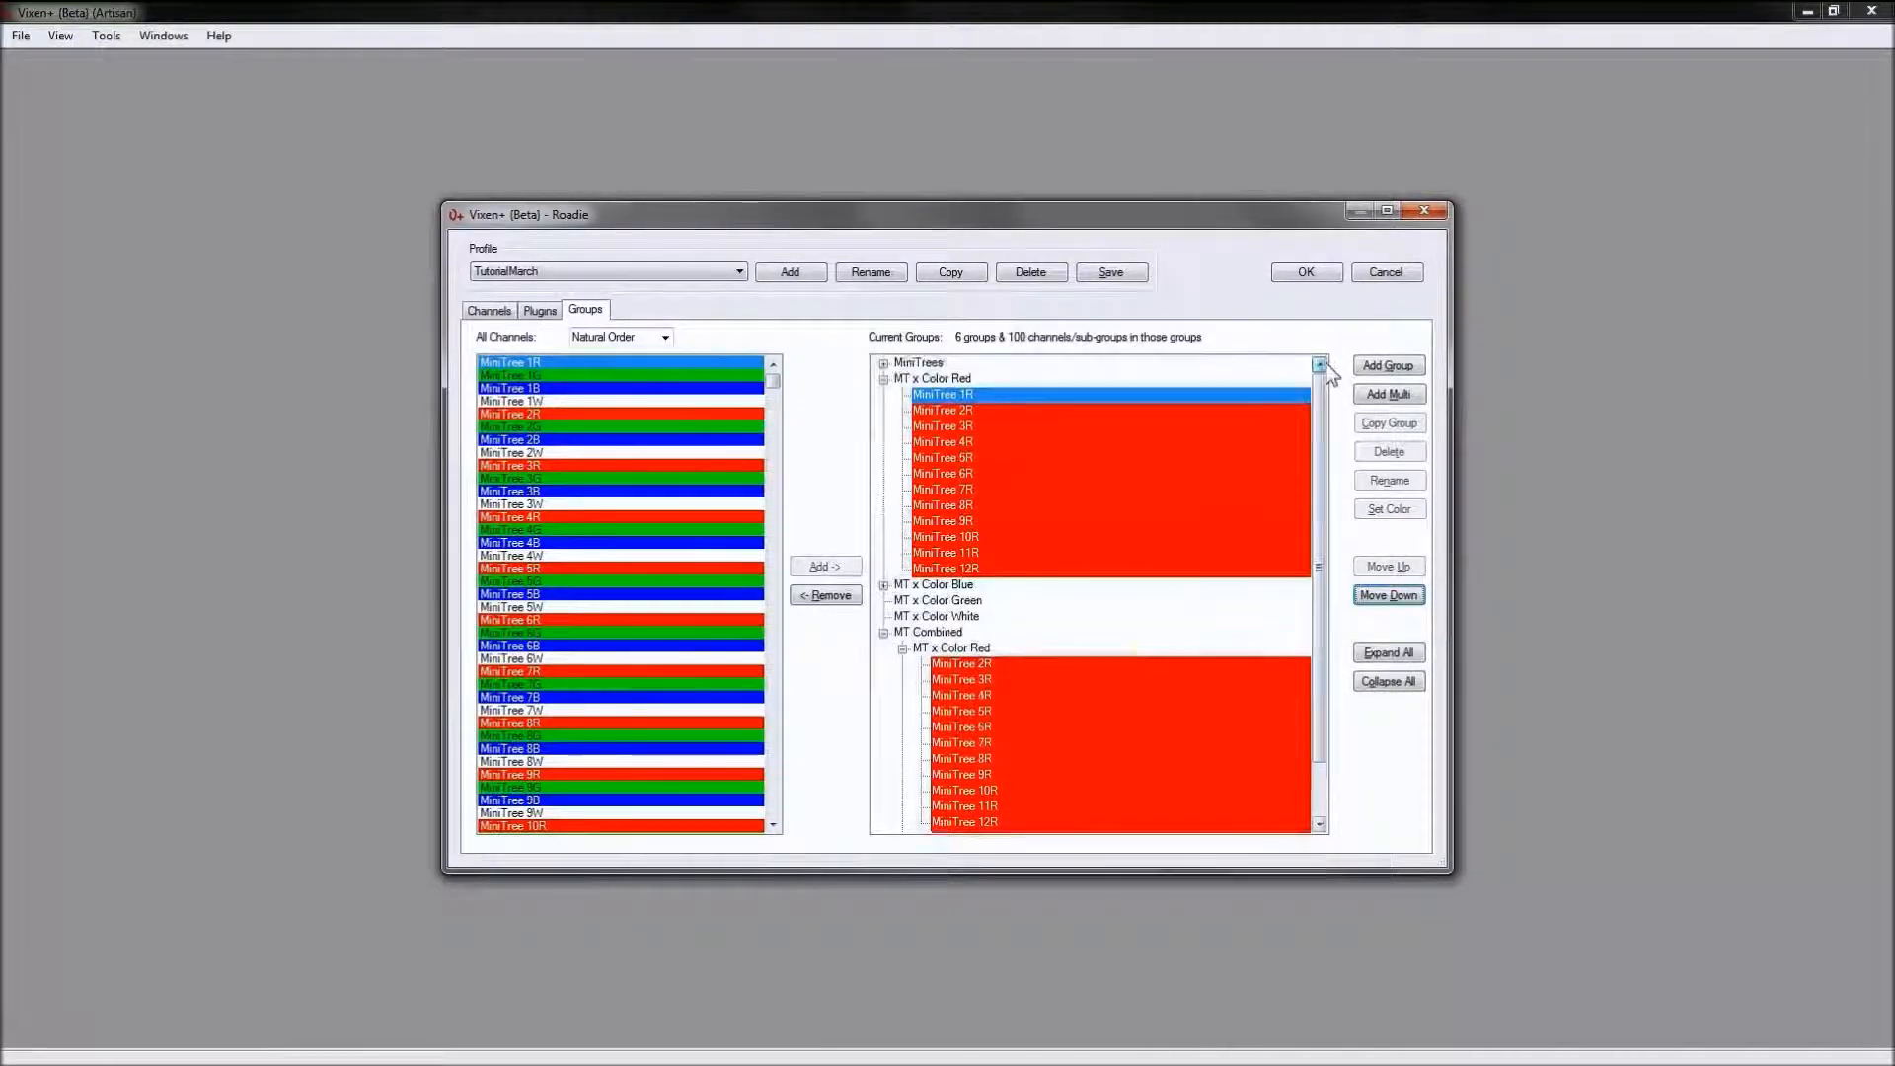
{"action": "left_click", "coordinate": [901, 649]}
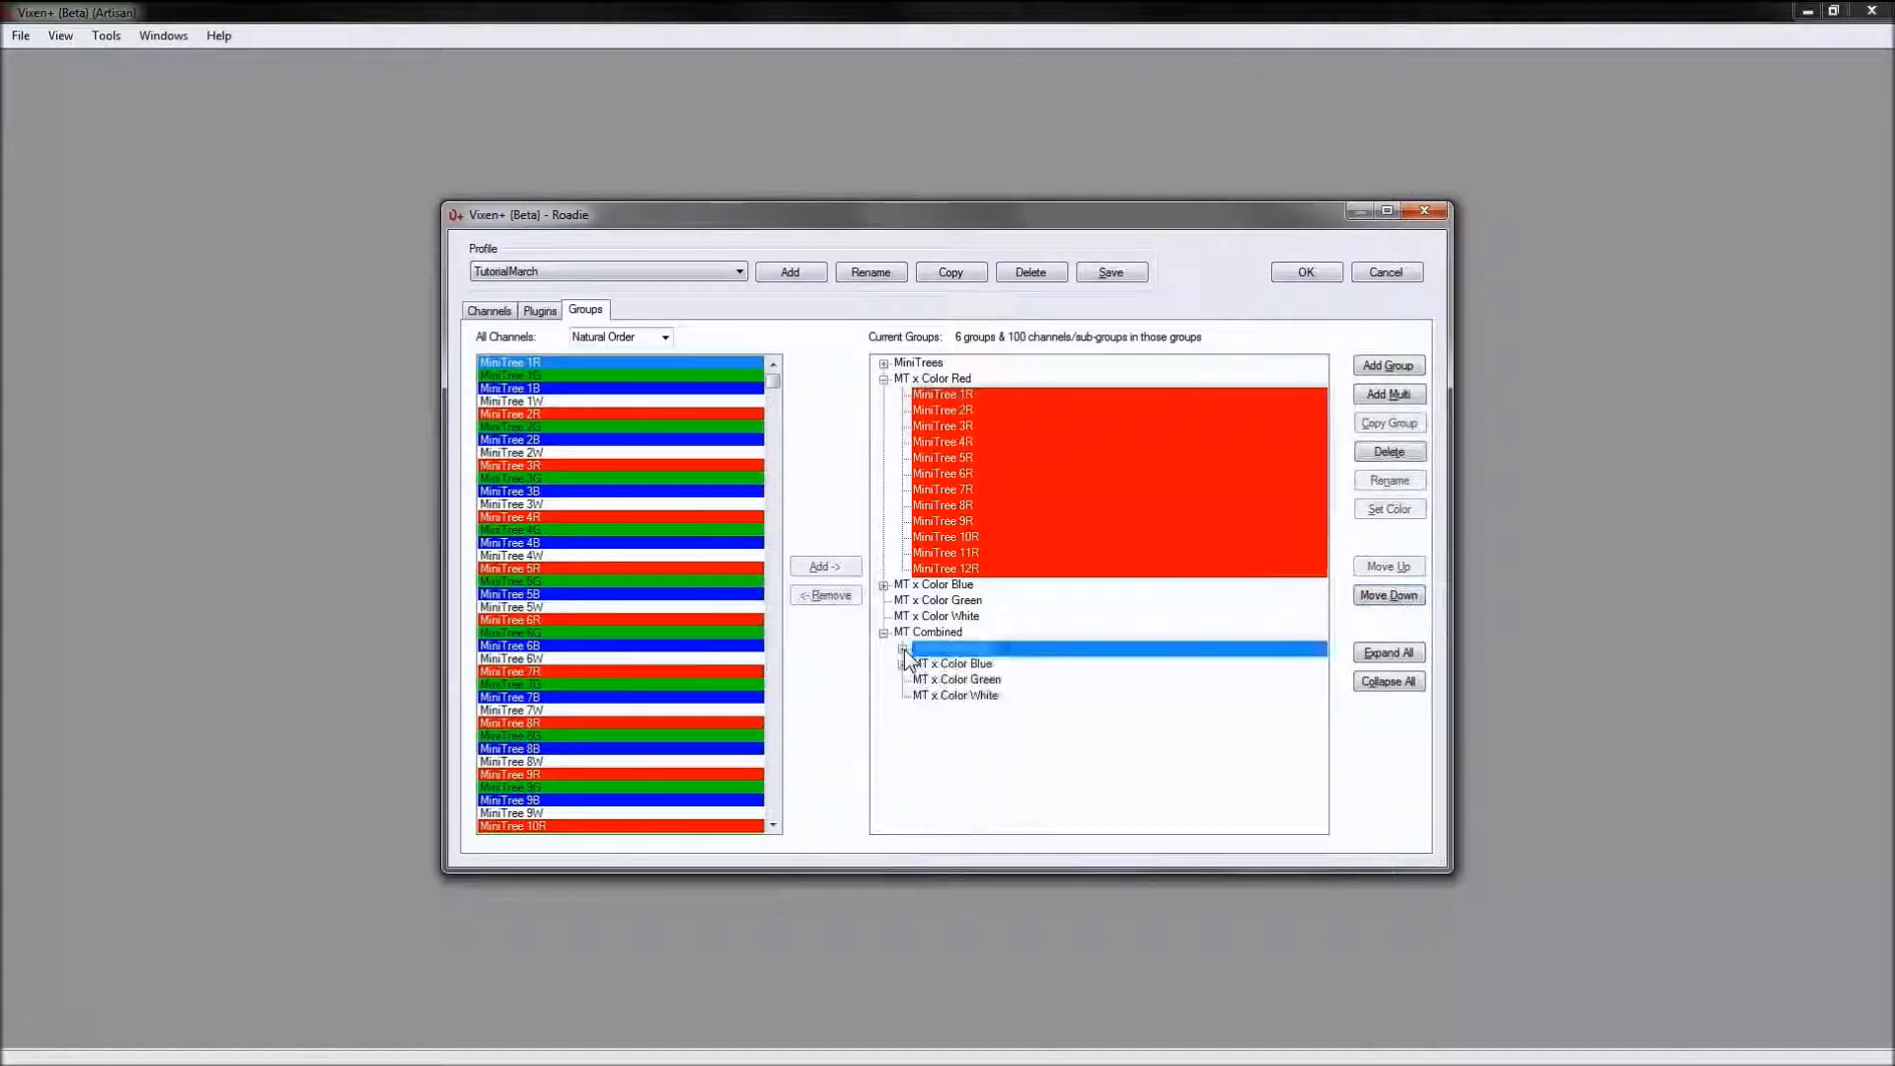
{"action": "left_click", "coordinate": [901, 649]}
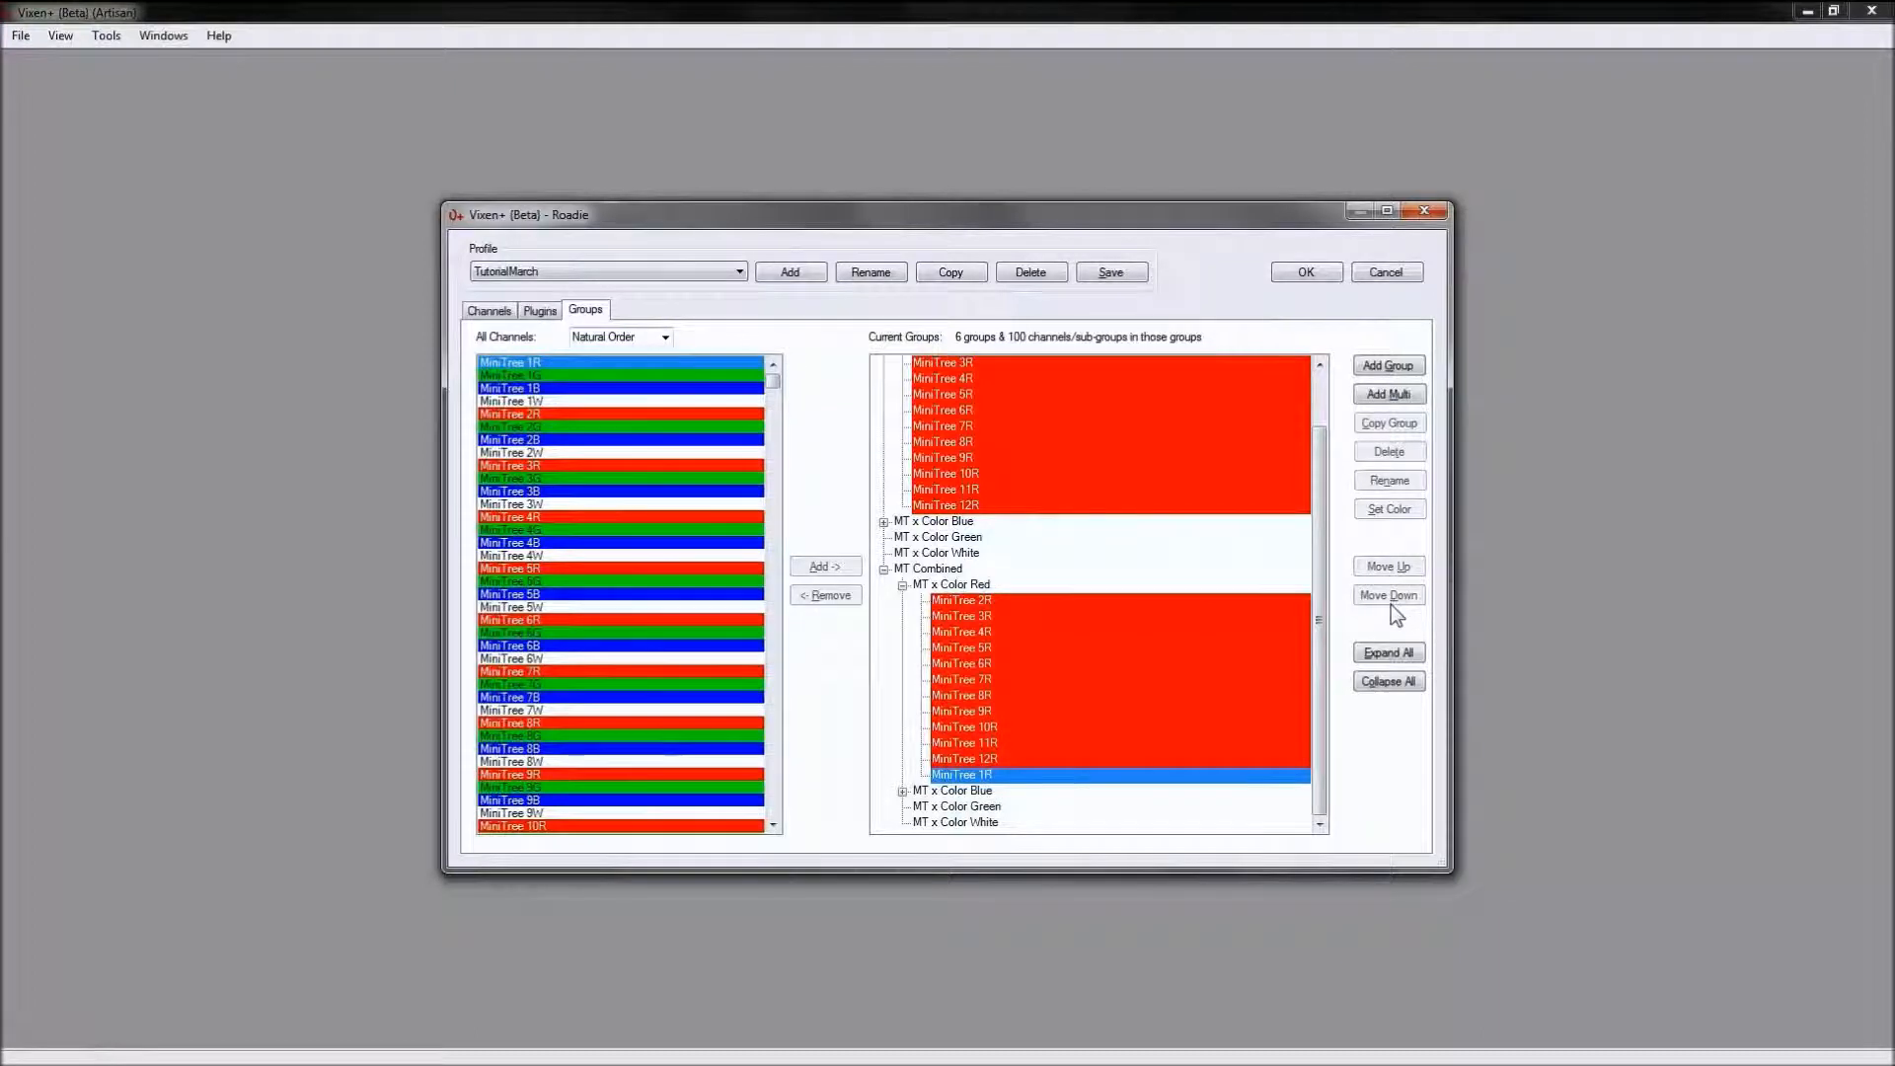
{"action": "left_click", "coordinate": [944, 586]}
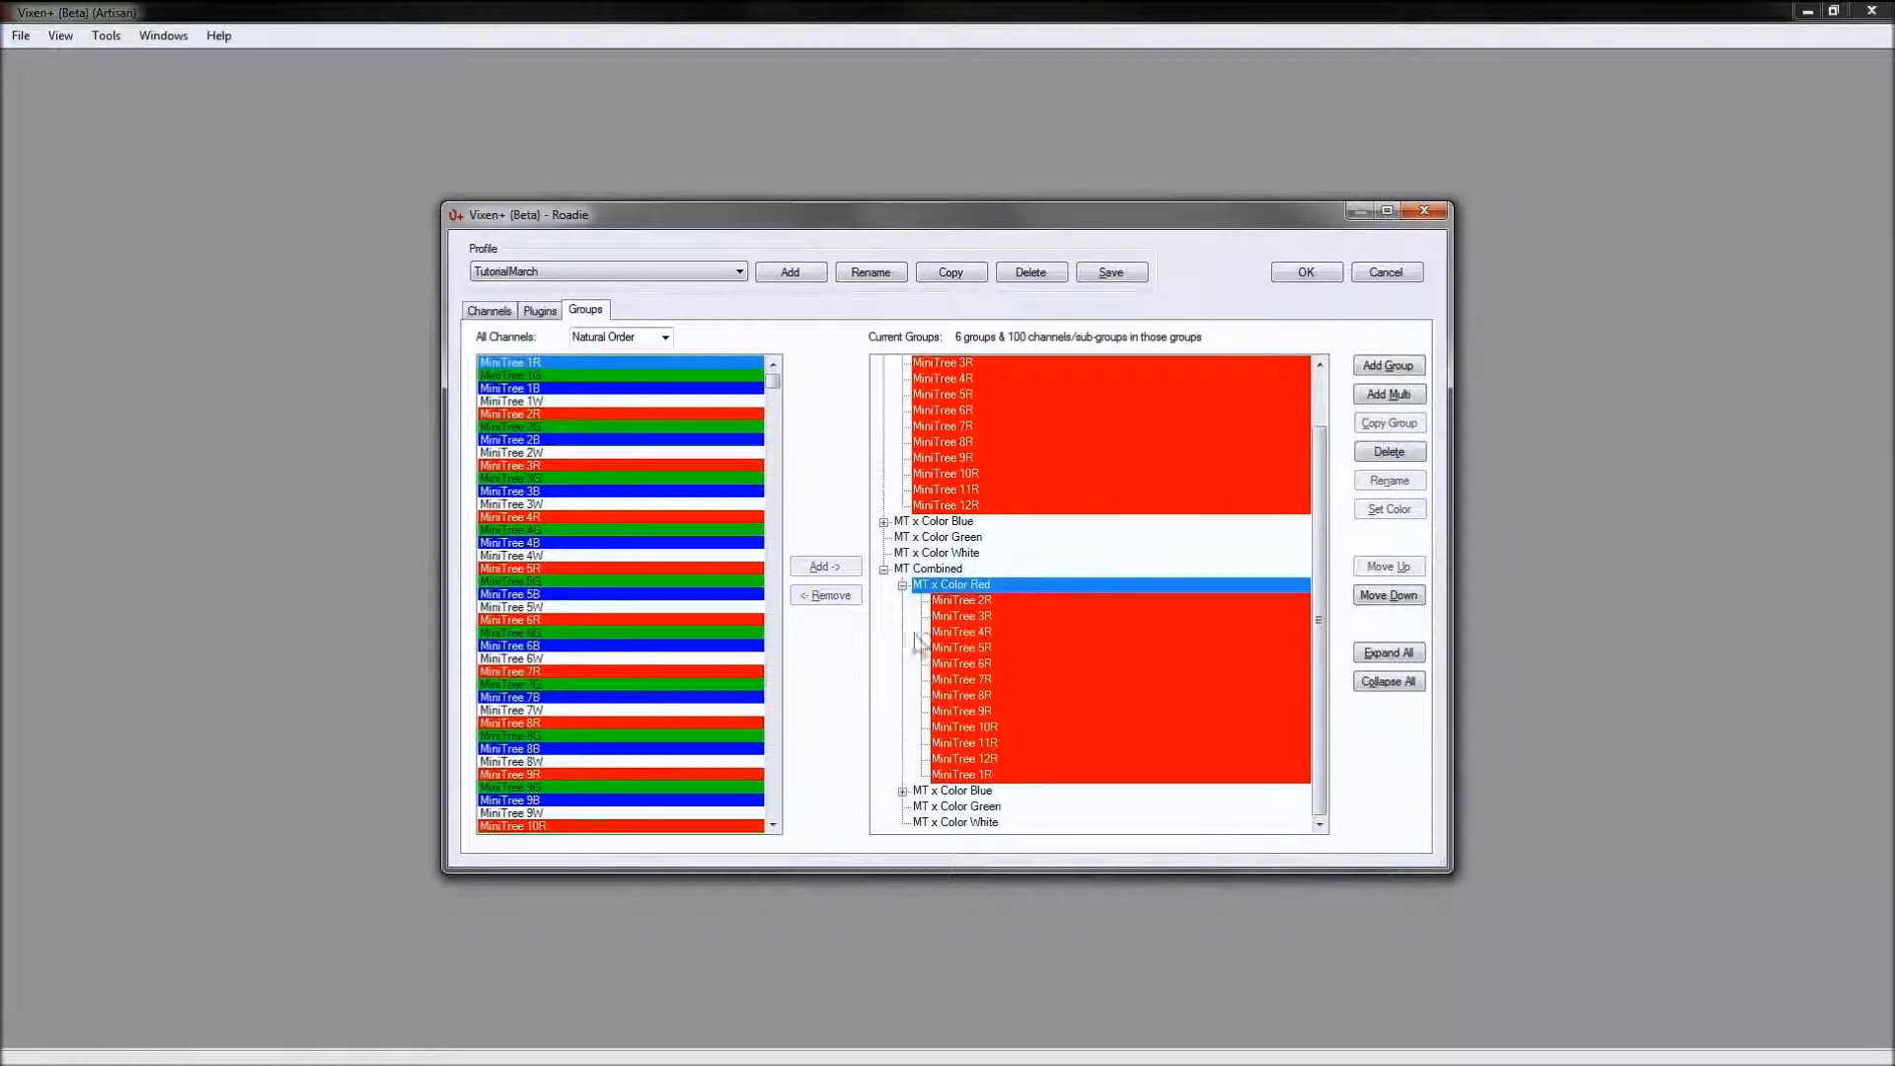
{"action": "left_click", "coordinate": [1389, 681]}
{"action": "left_click", "coordinate": [883, 442]}
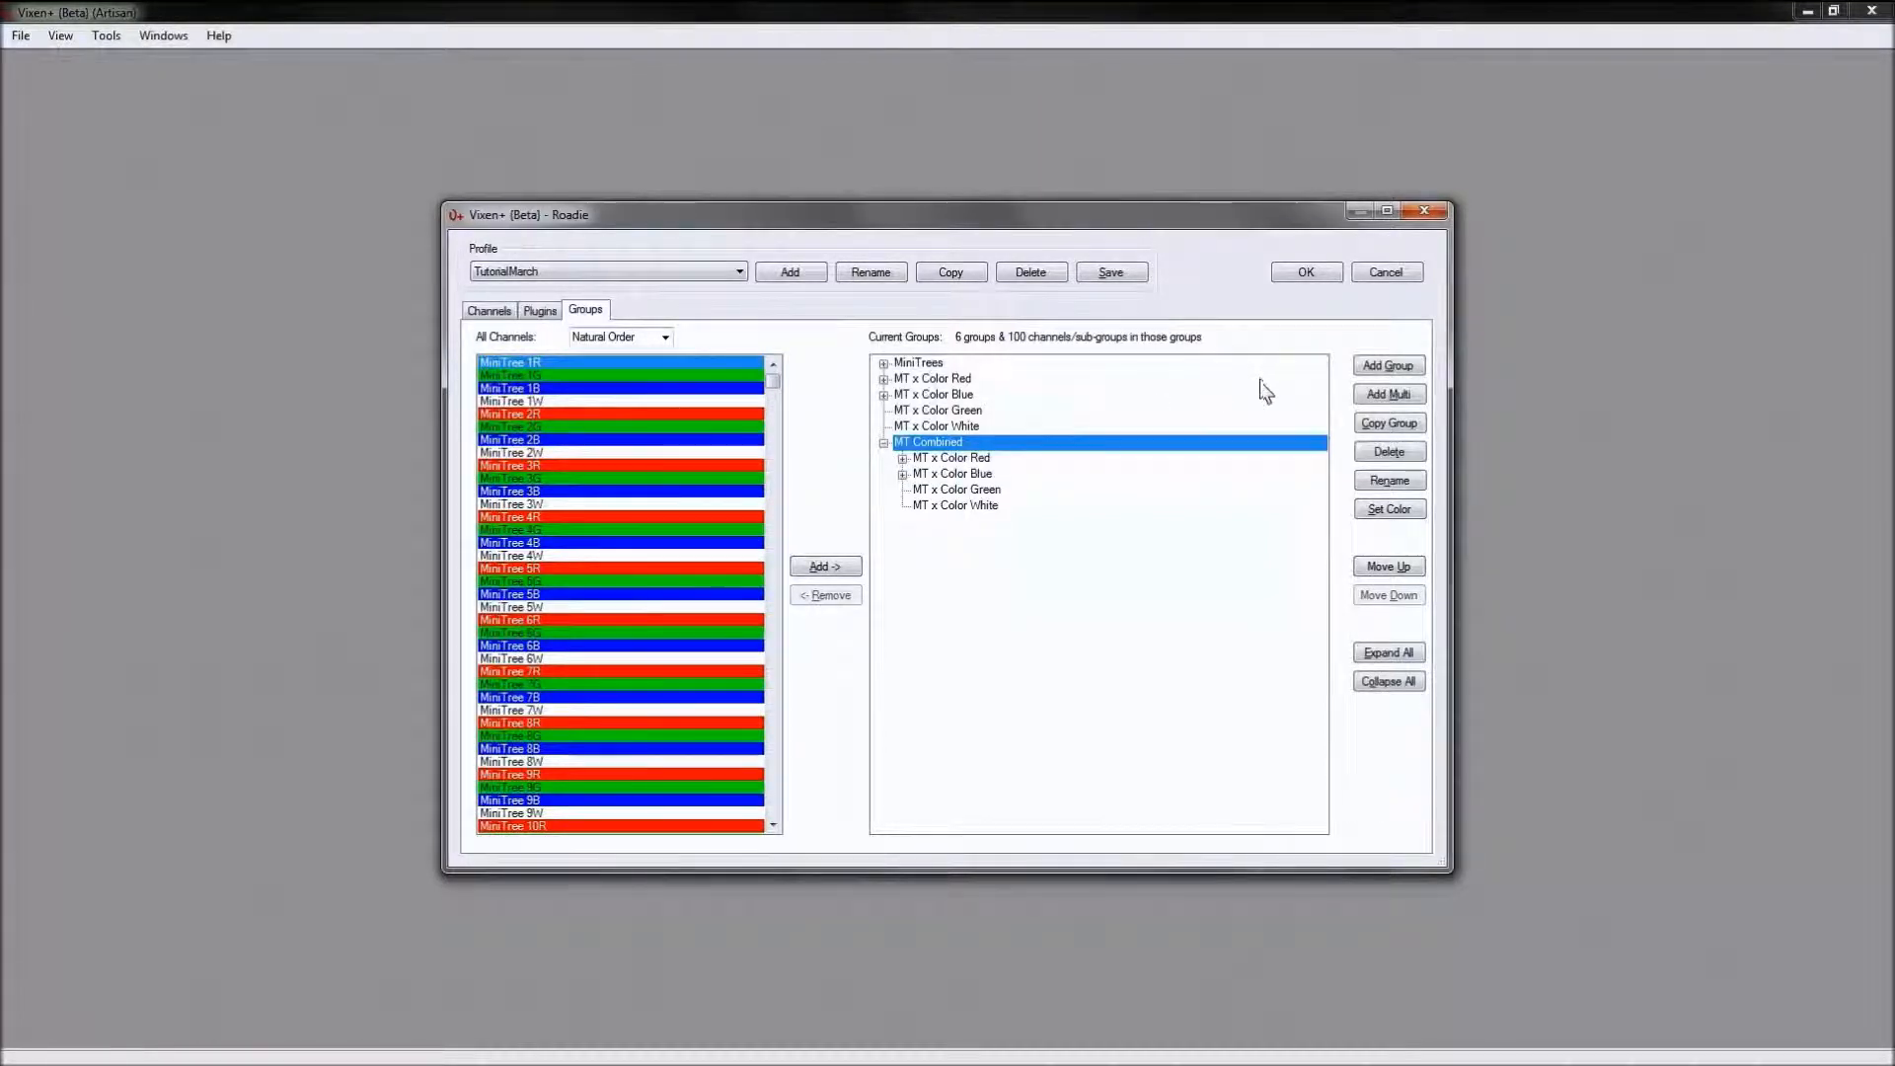
Step: Save the TutorialMarch profile, then close and reopen the profile editor to reload its groups
{"action": "left_click", "coordinate": [1111, 272]}
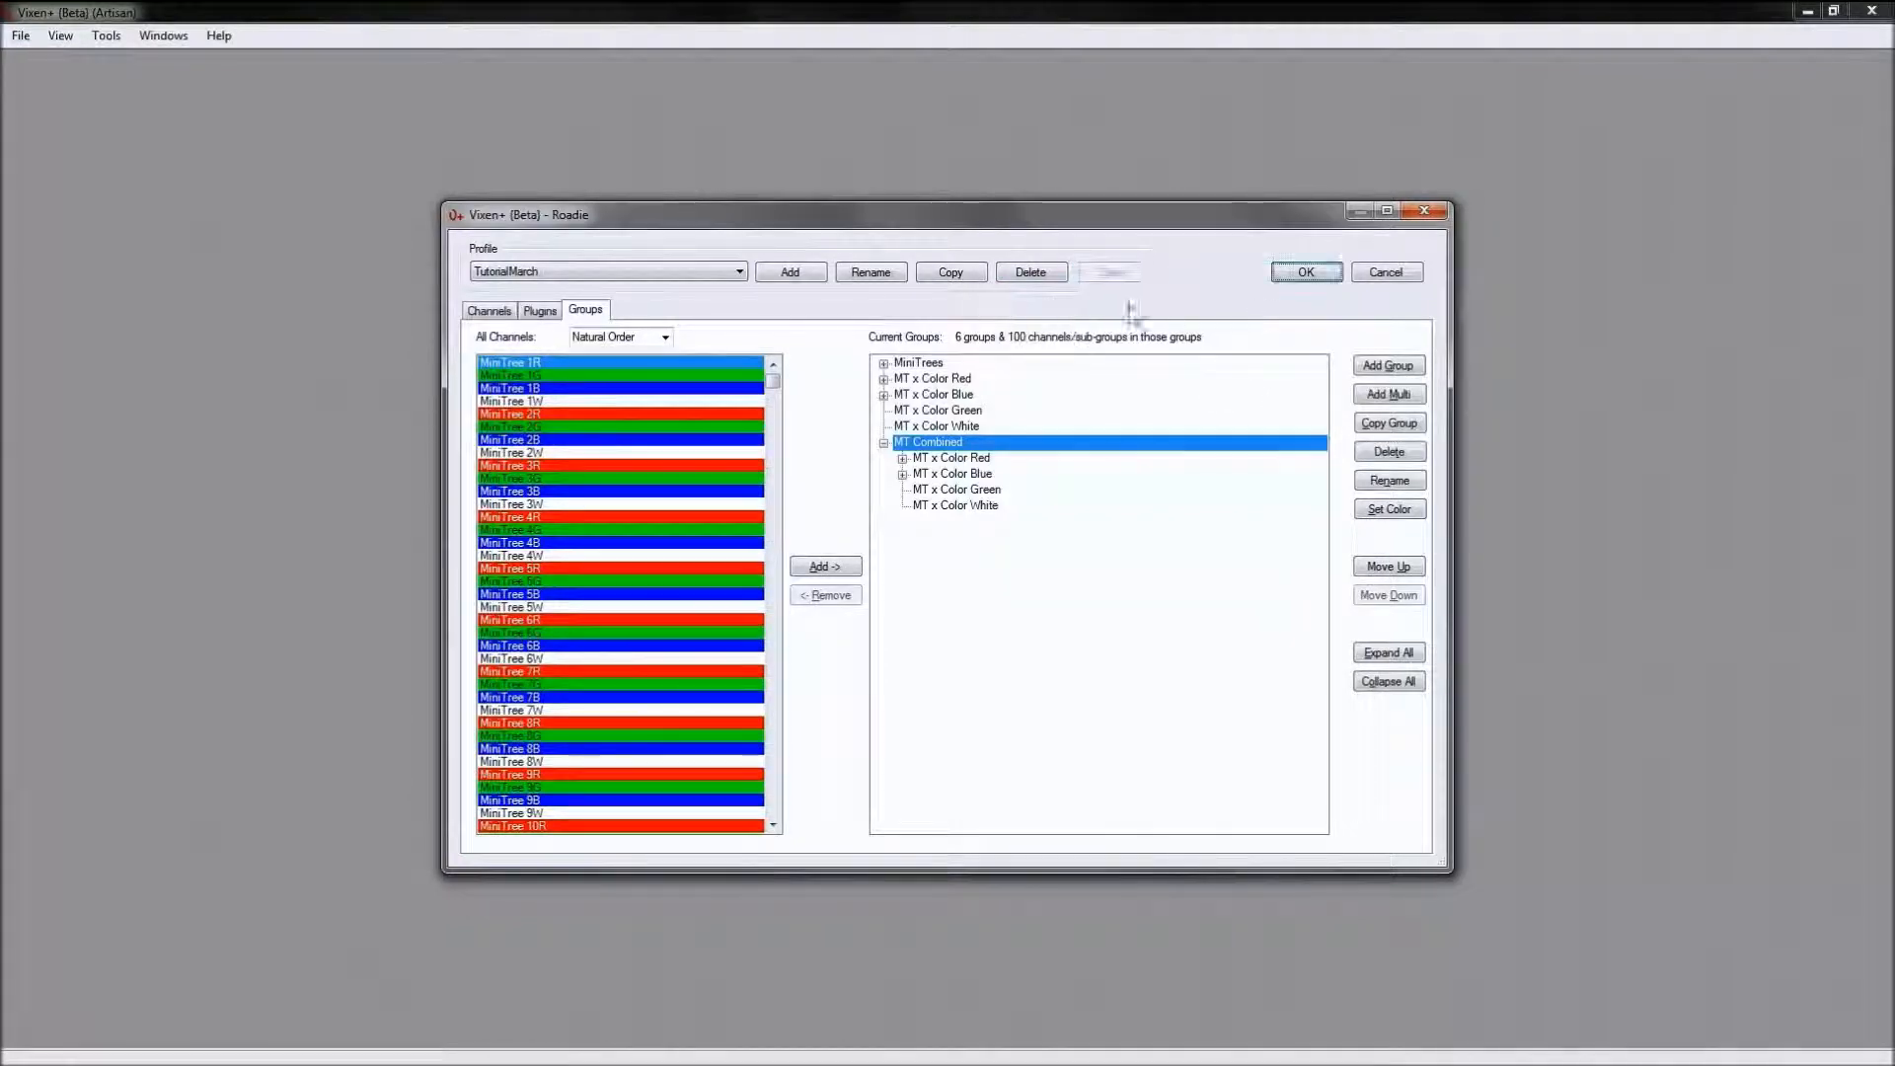
{"action": "left_click", "coordinate": [1306, 272]}
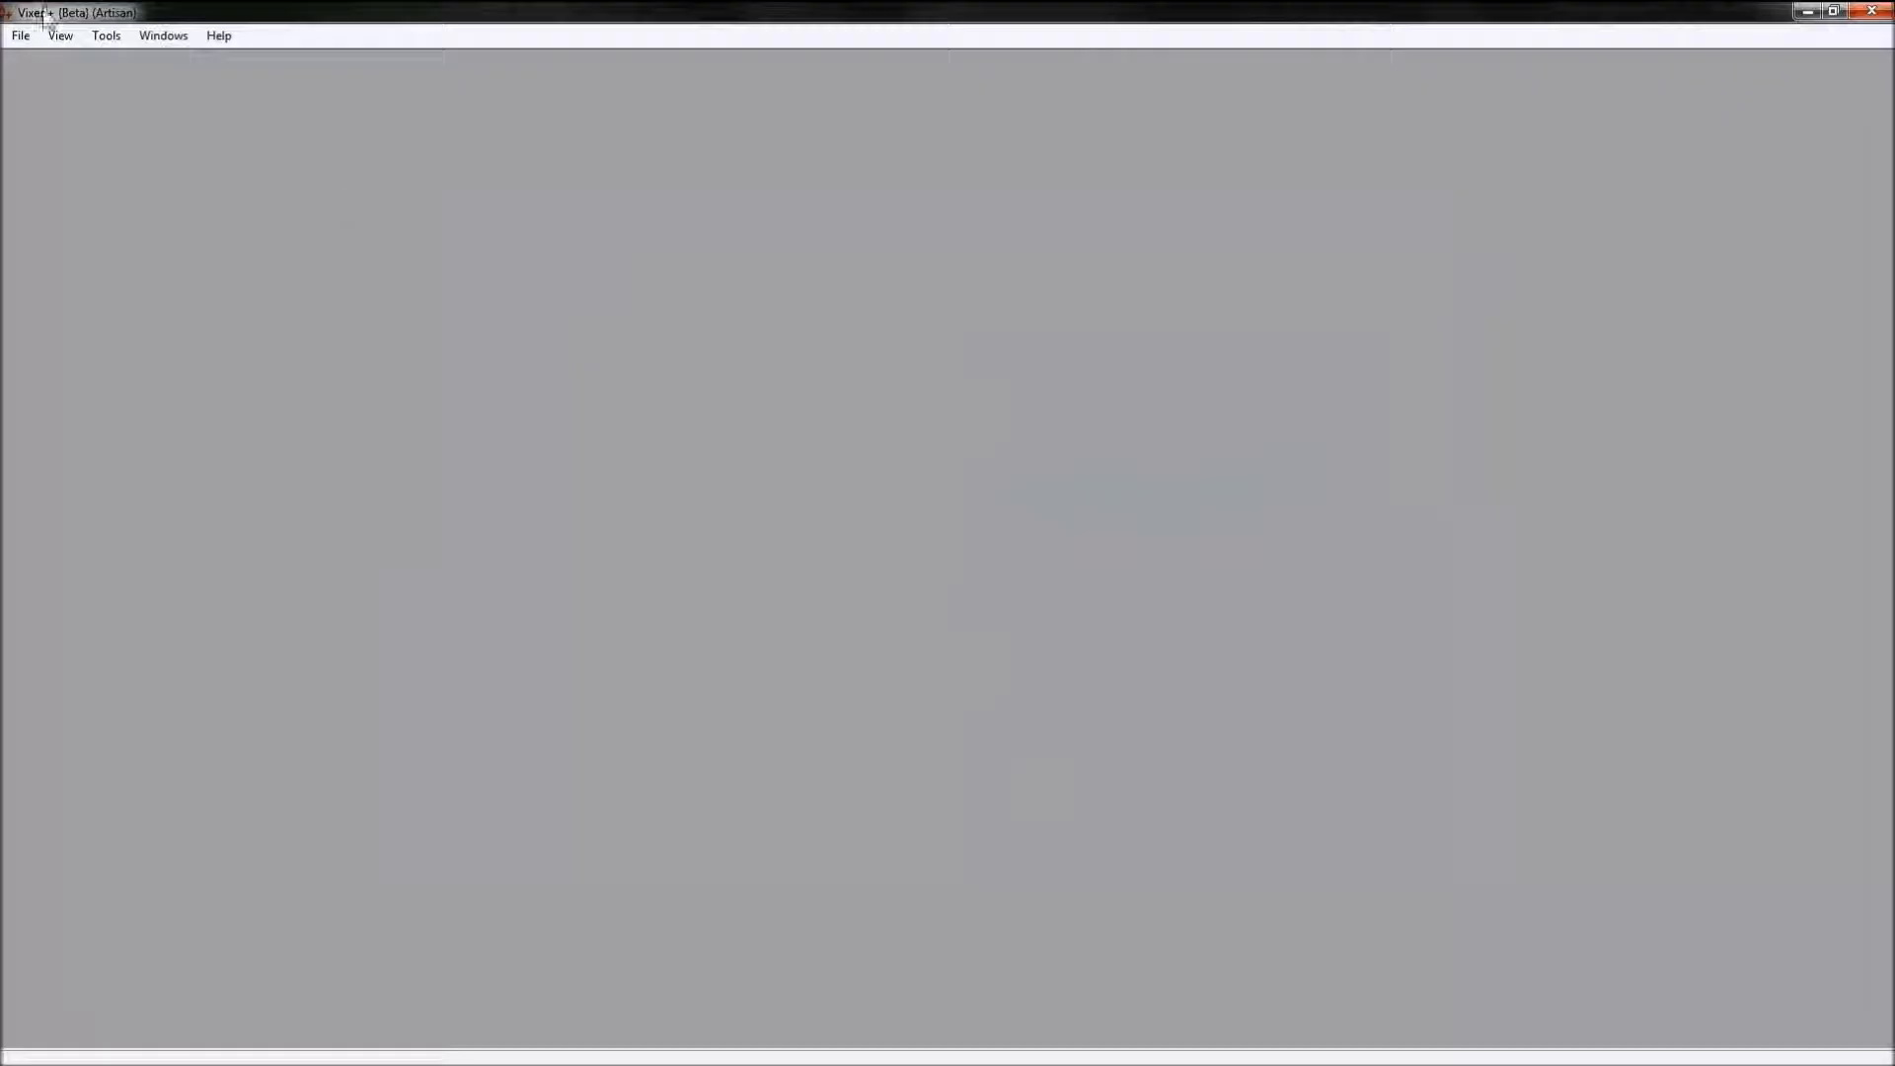
{"action": "left_click", "coordinate": [60, 35]}
{"action": "mouse_move", "coordinate": [98, 59]}
{"action": "left_click", "coordinate": [206, 59]}
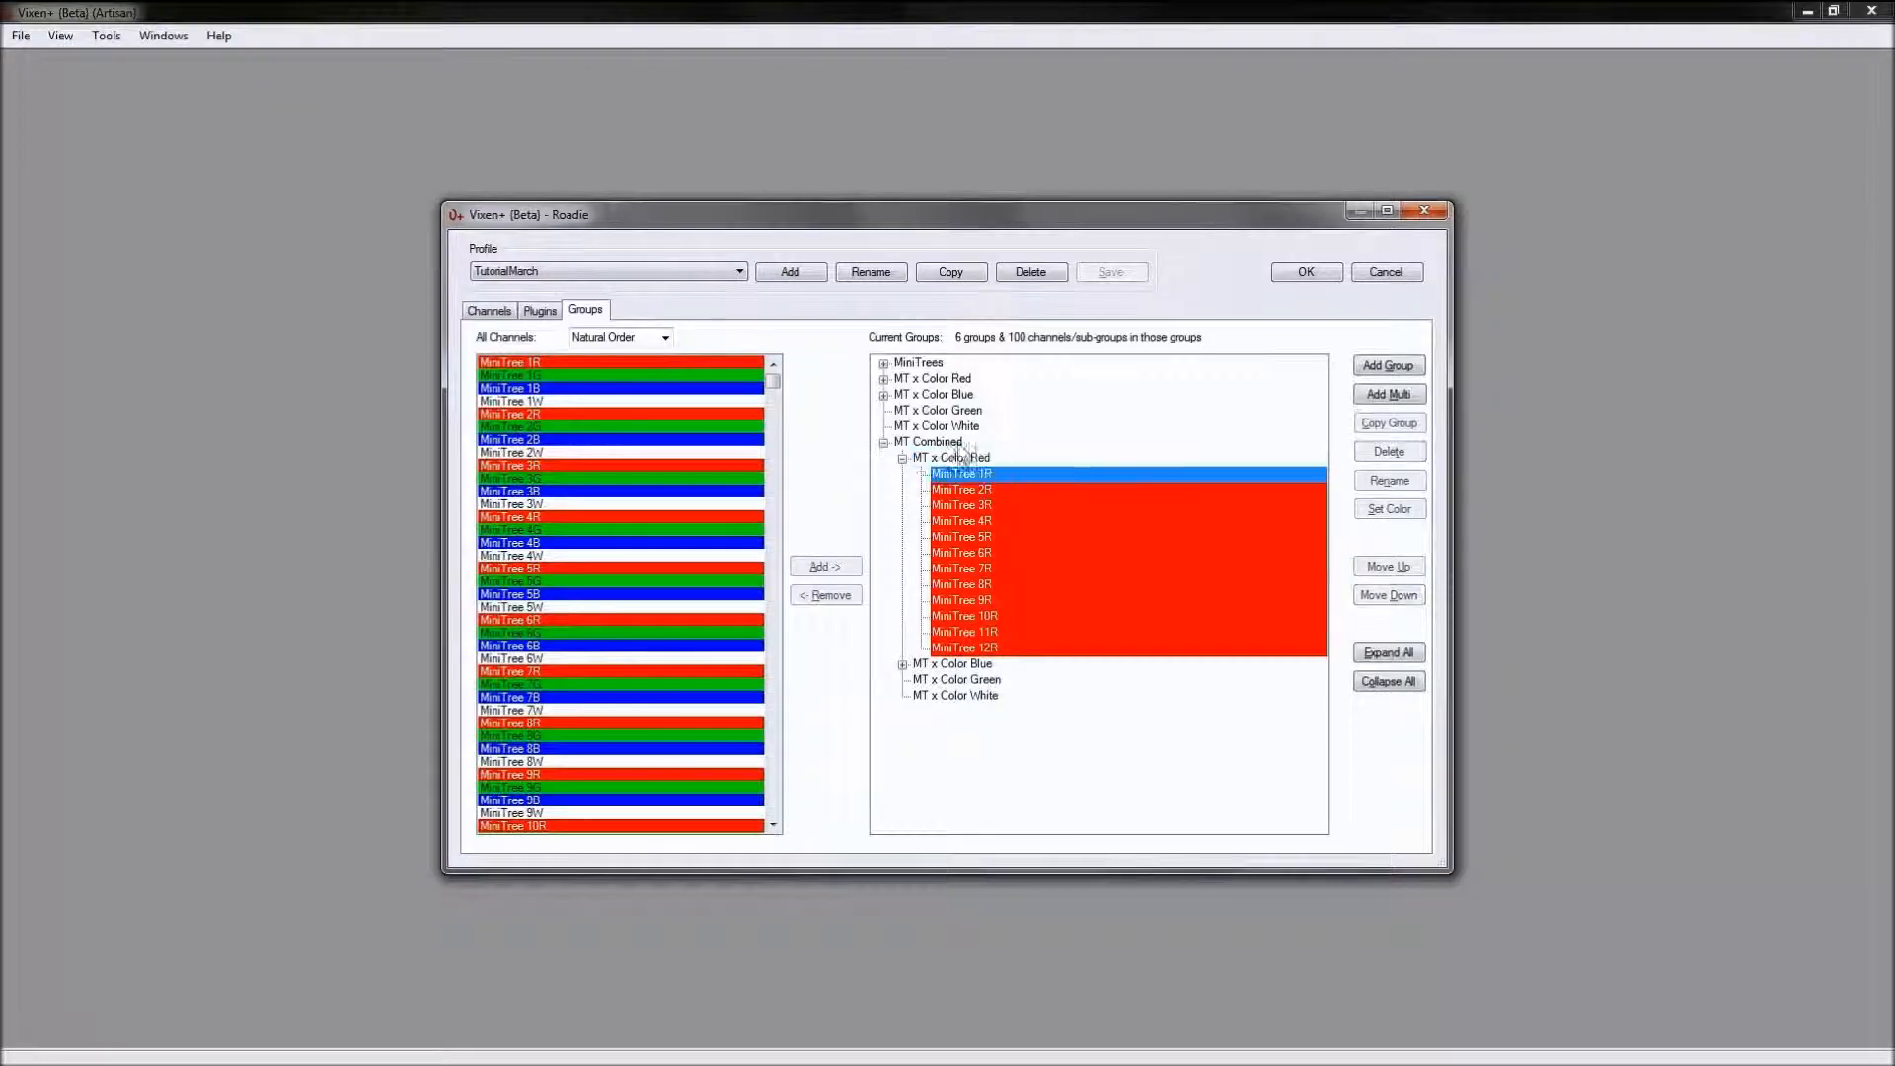
Step: Compare the channel order of the reloaded MT x Color Red group with that of its copy in MT Combined
{"action": "left_click", "coordinate": [884, 379]}
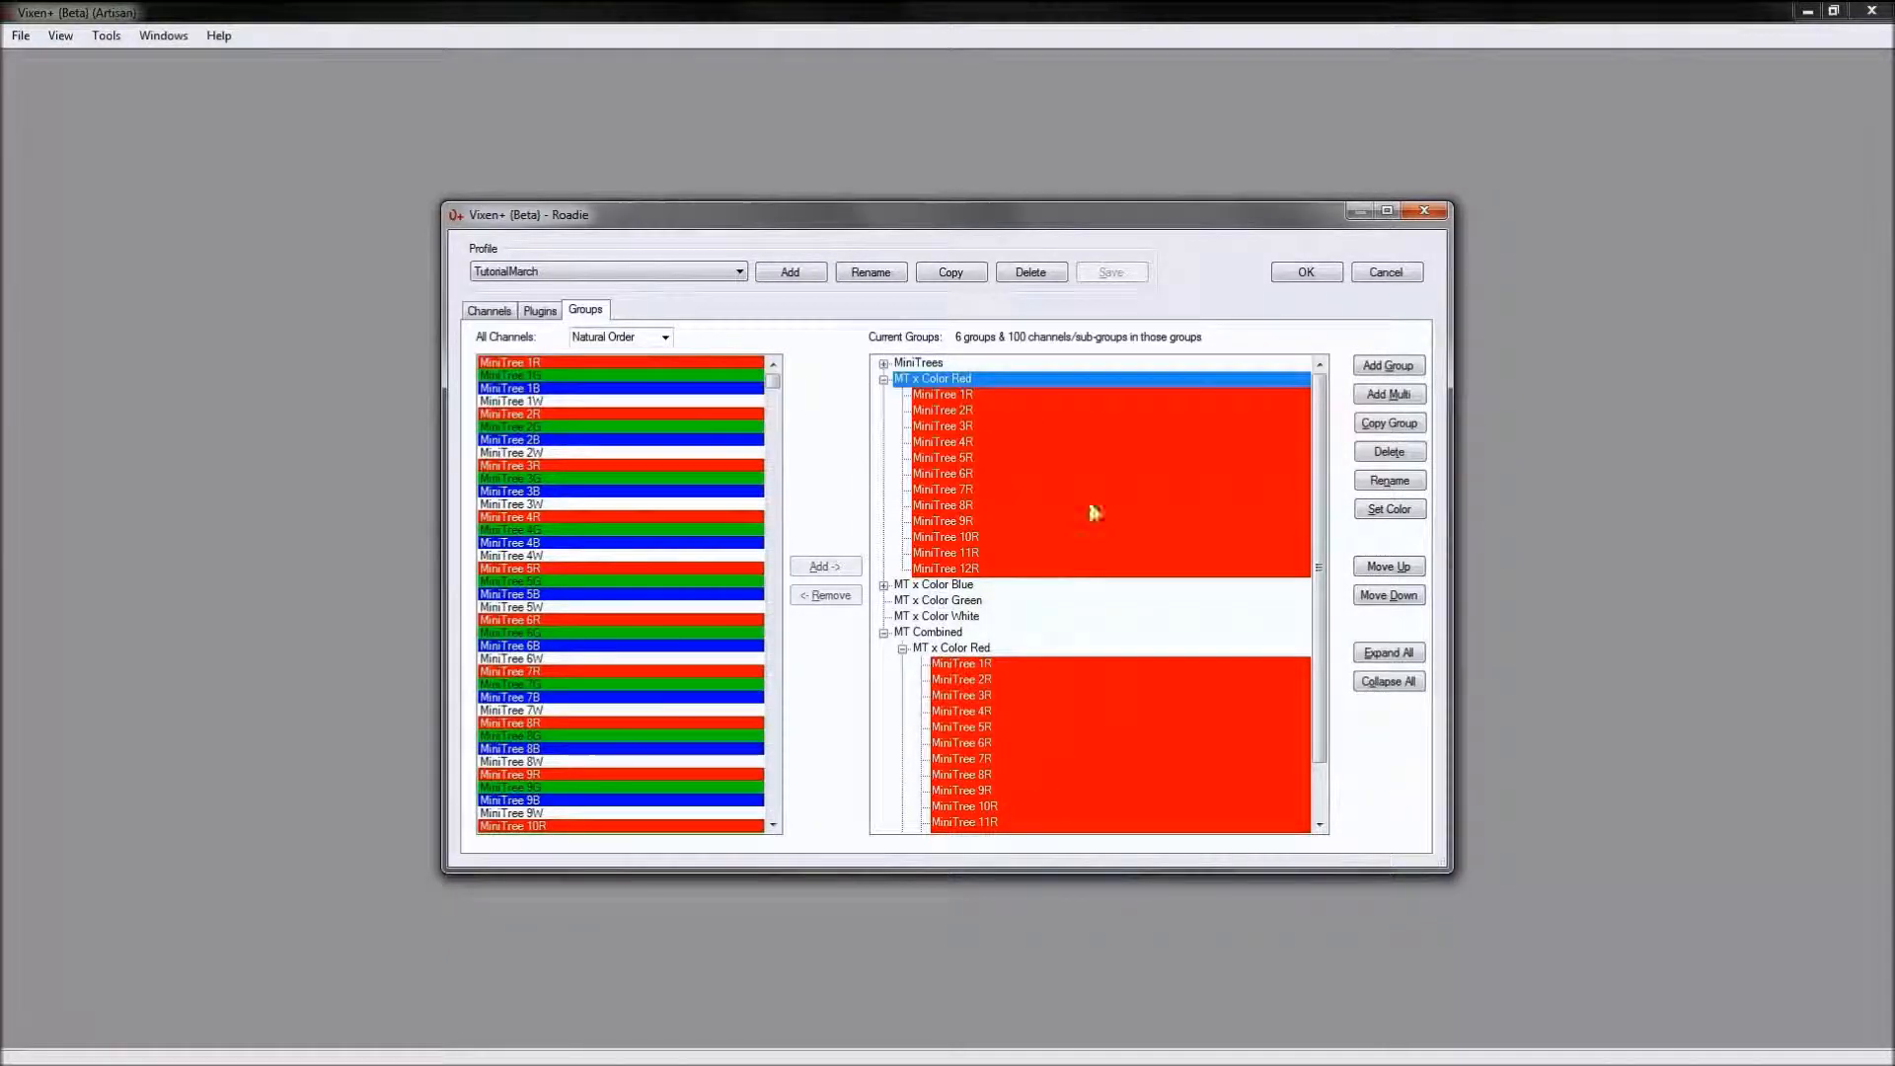
{"action": "left_click", "coordinate": [903, 648]}
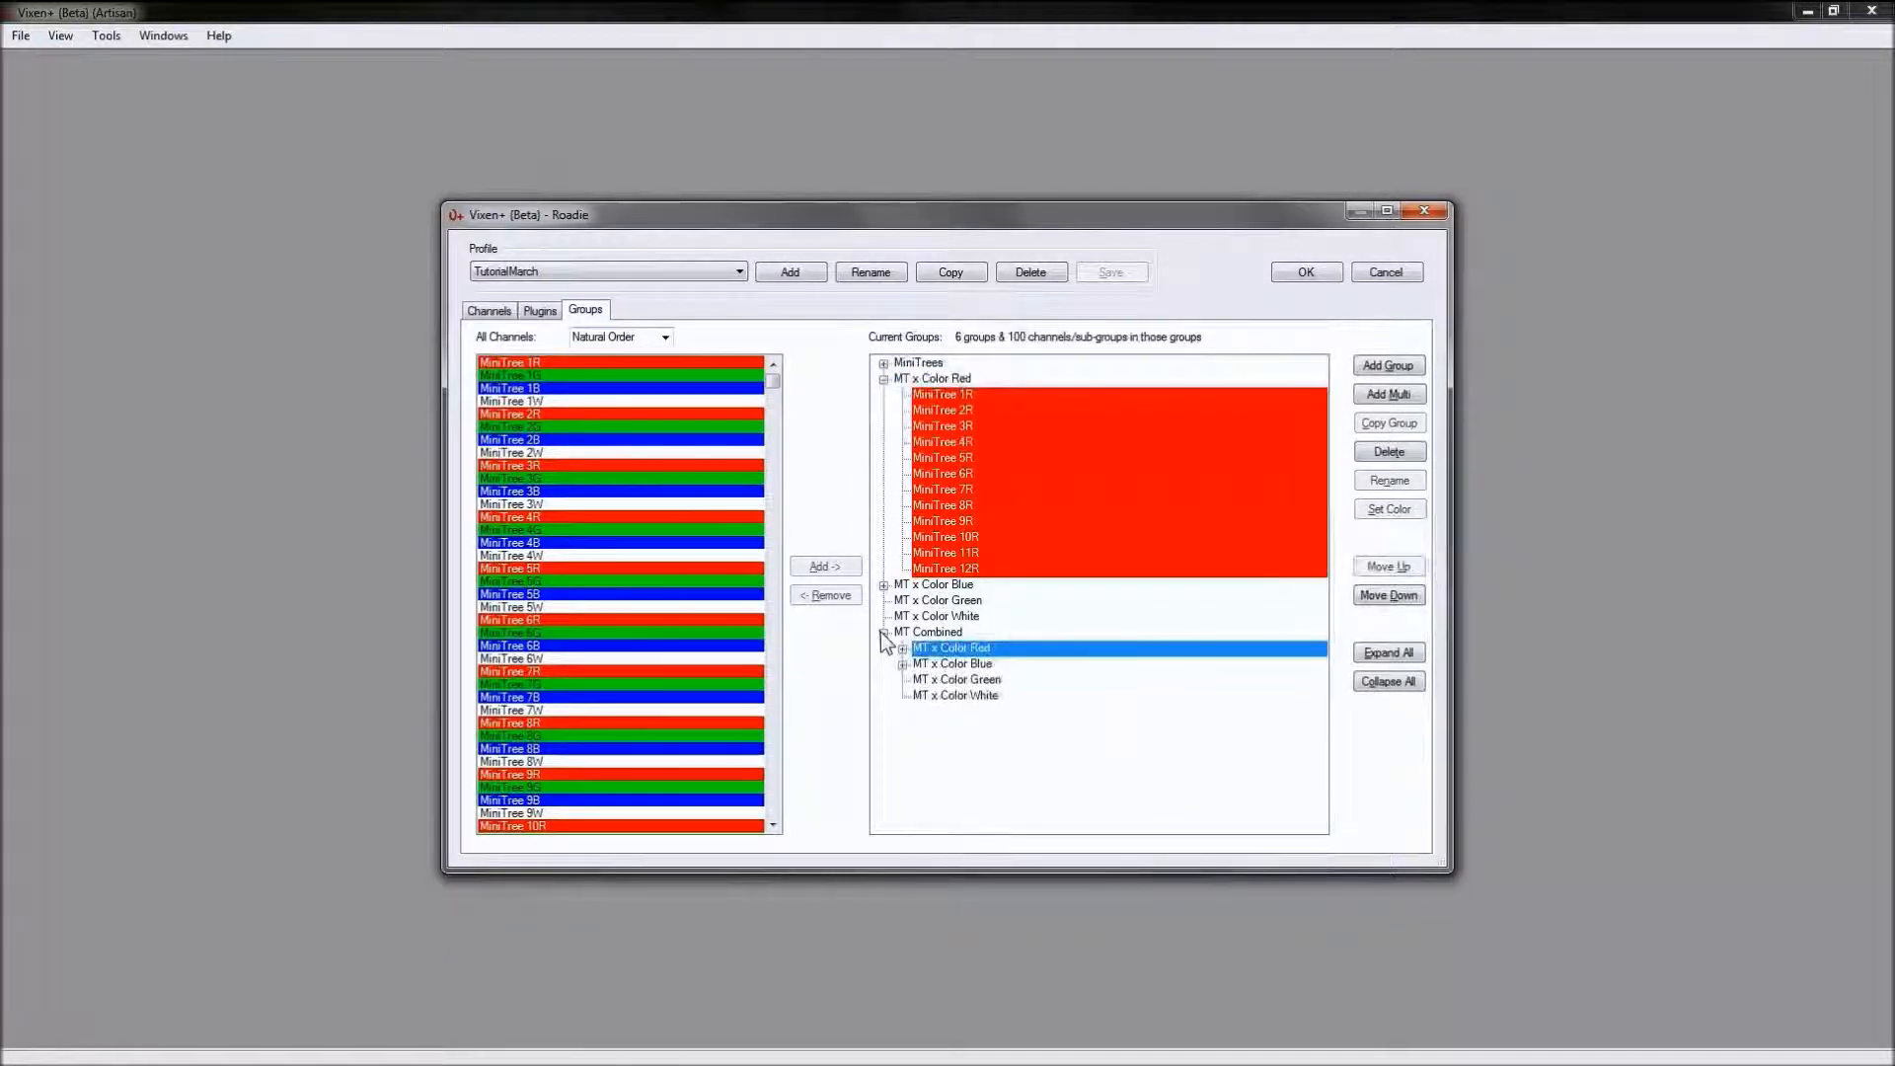
{"action": "left_click", "coordinate": [884, 633]}
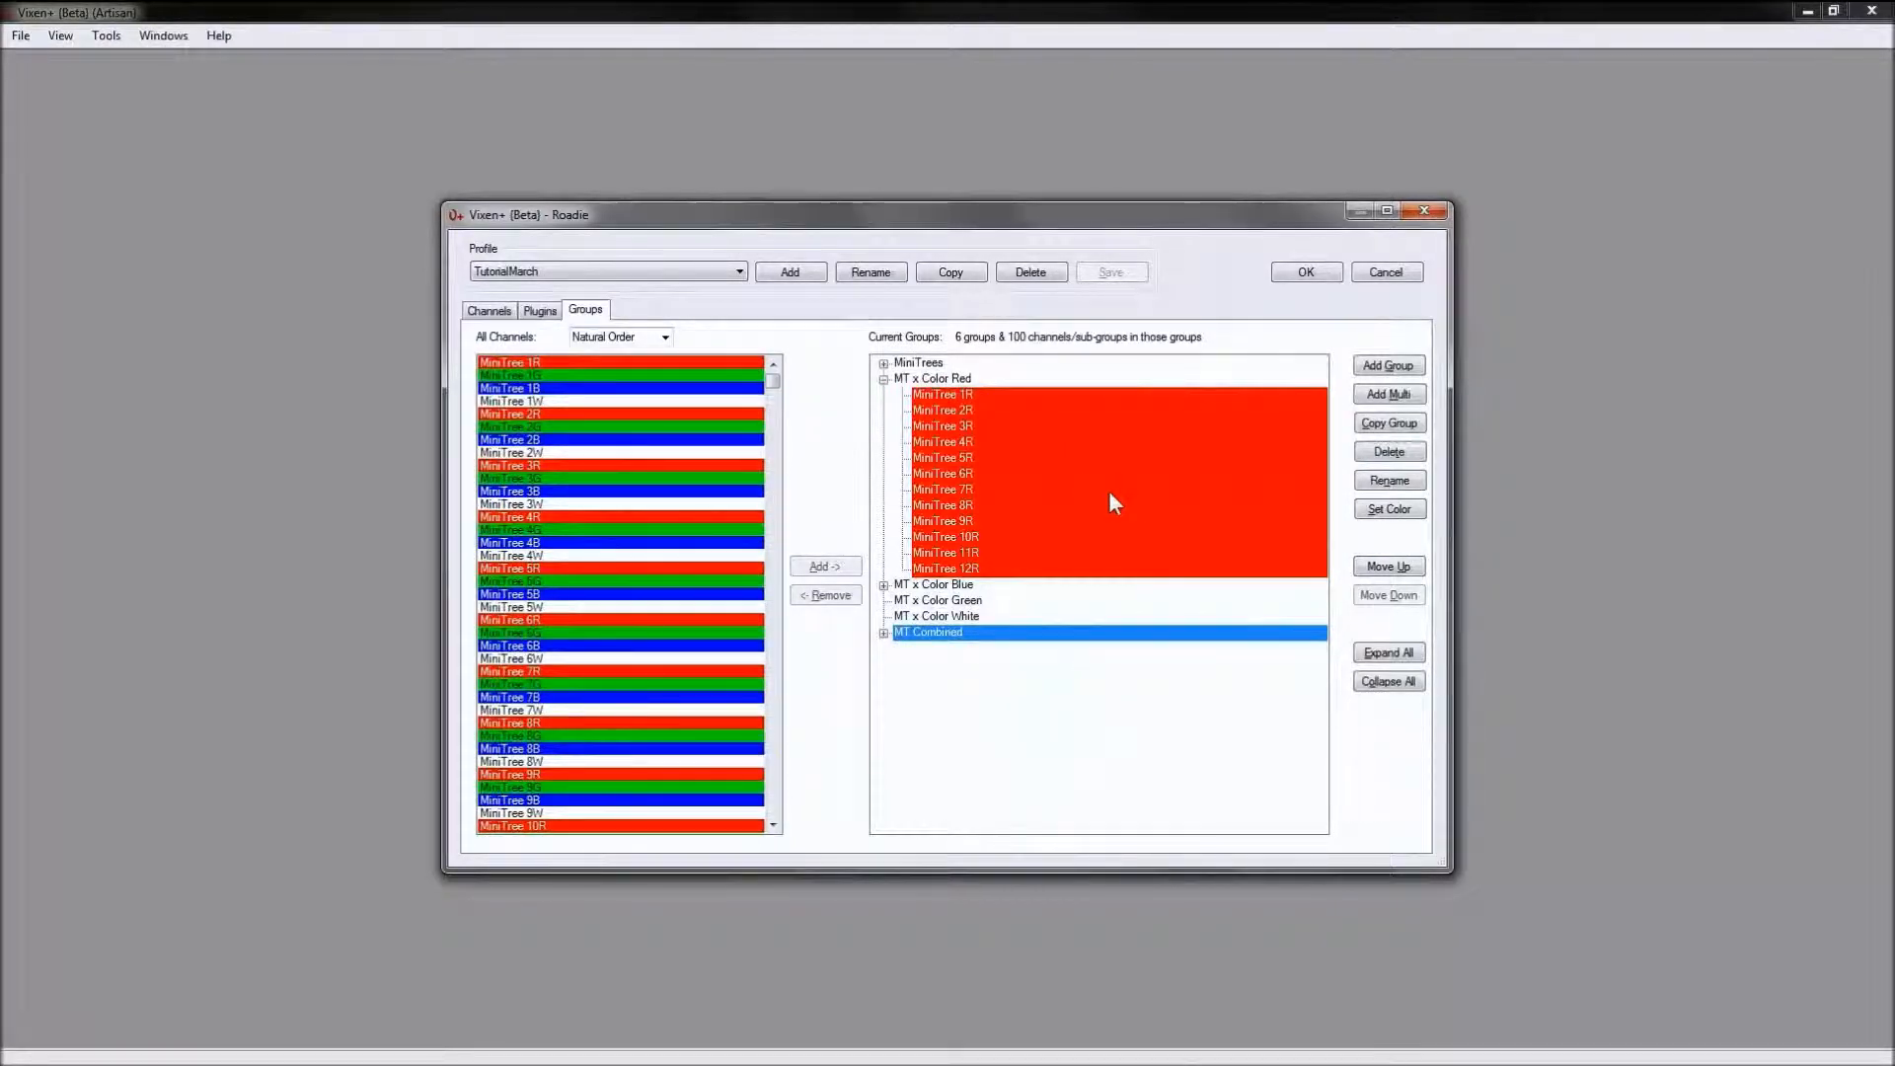
Step: Collapse the MT x Color Red group and close the profile editor, accepting the profile
{"action": "left_click", "coordinate": [884, 379]}
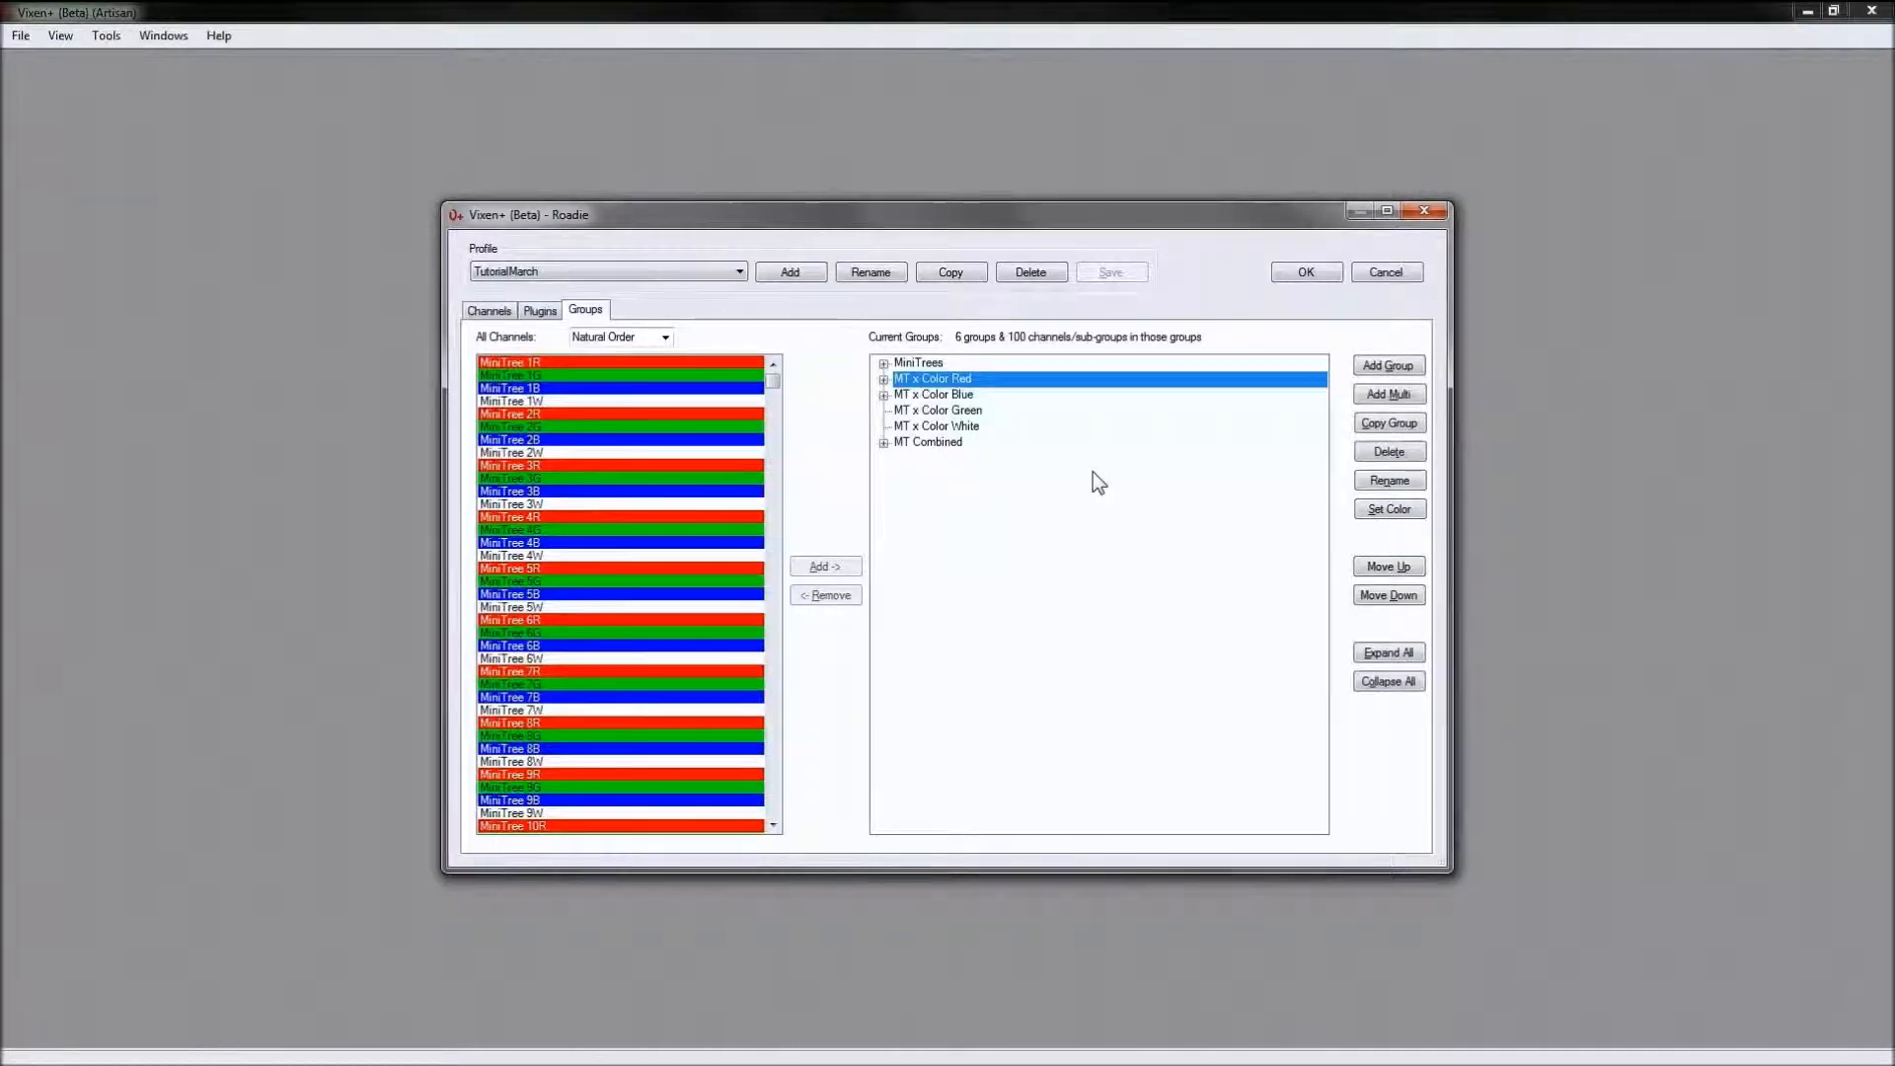
{"action": "left_click", "coordinate": [884, 365]}
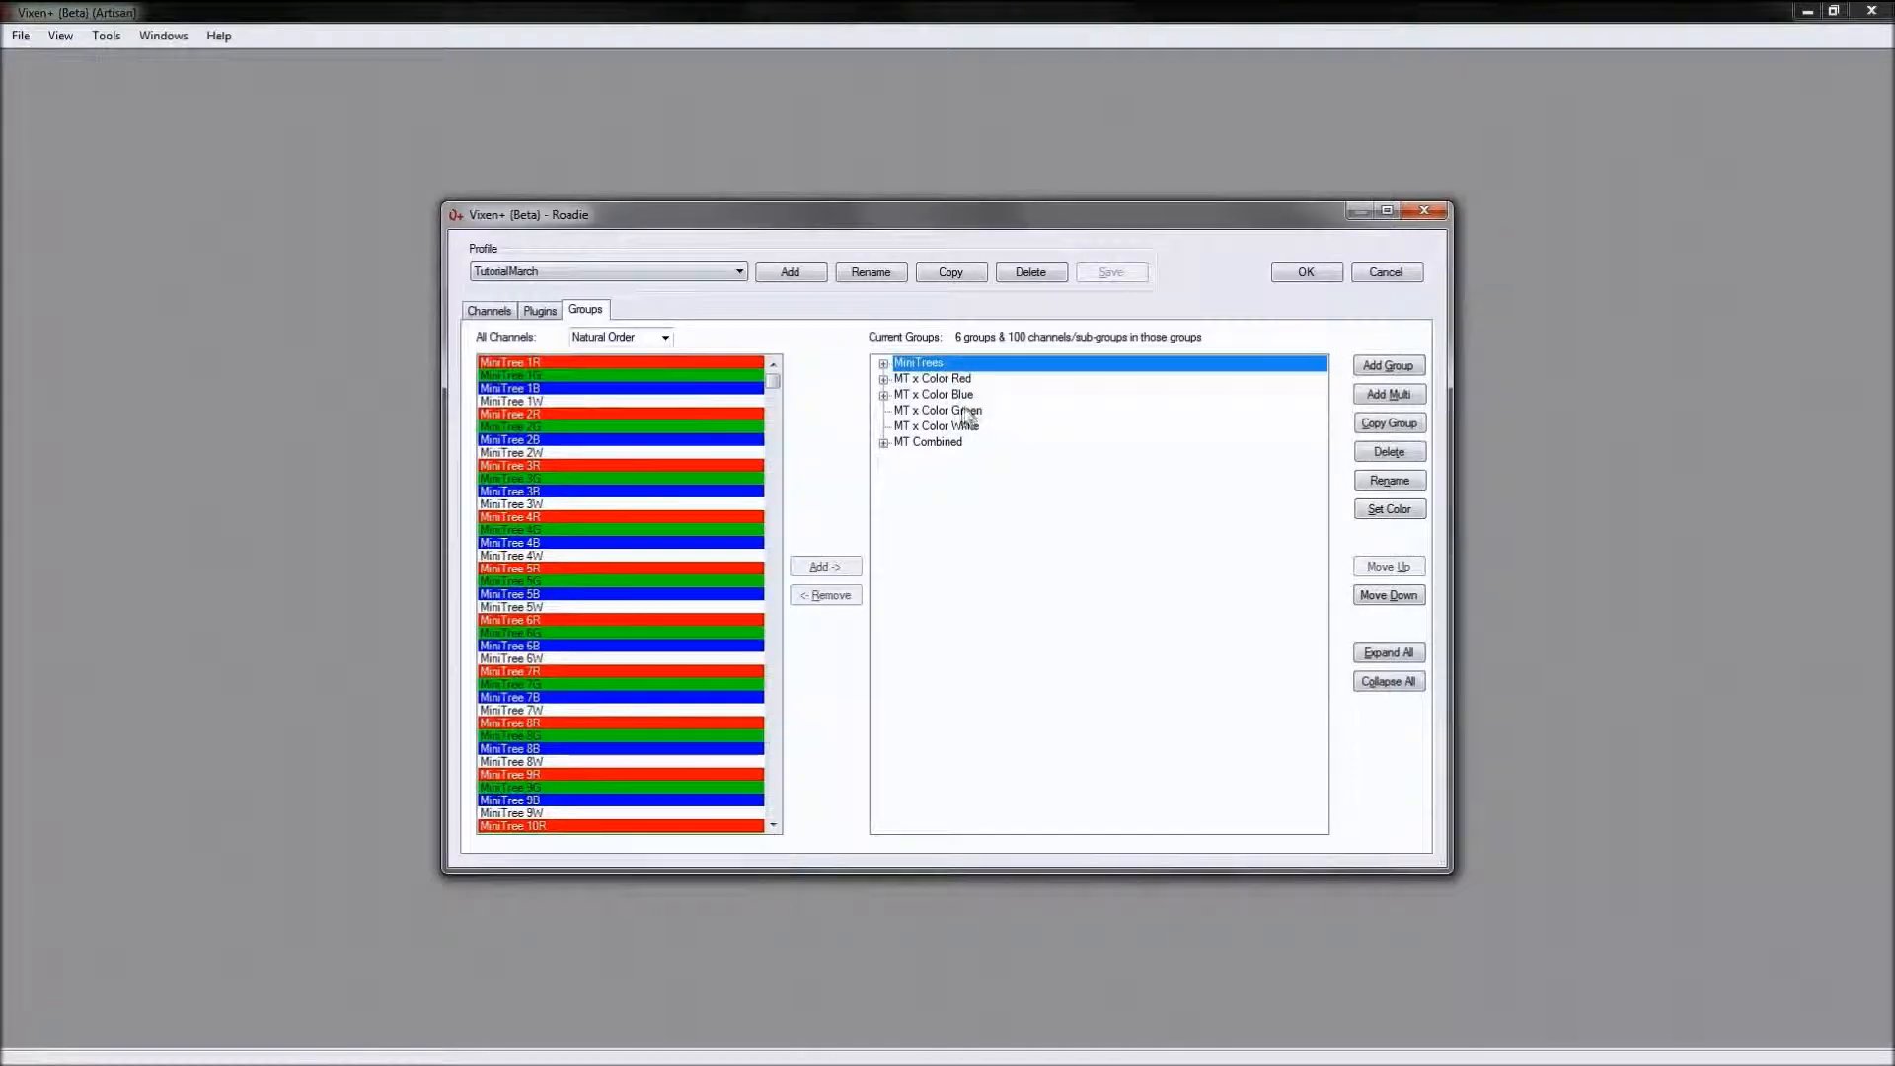
{"action": "left_click", "coordinate": [1308, 274]}
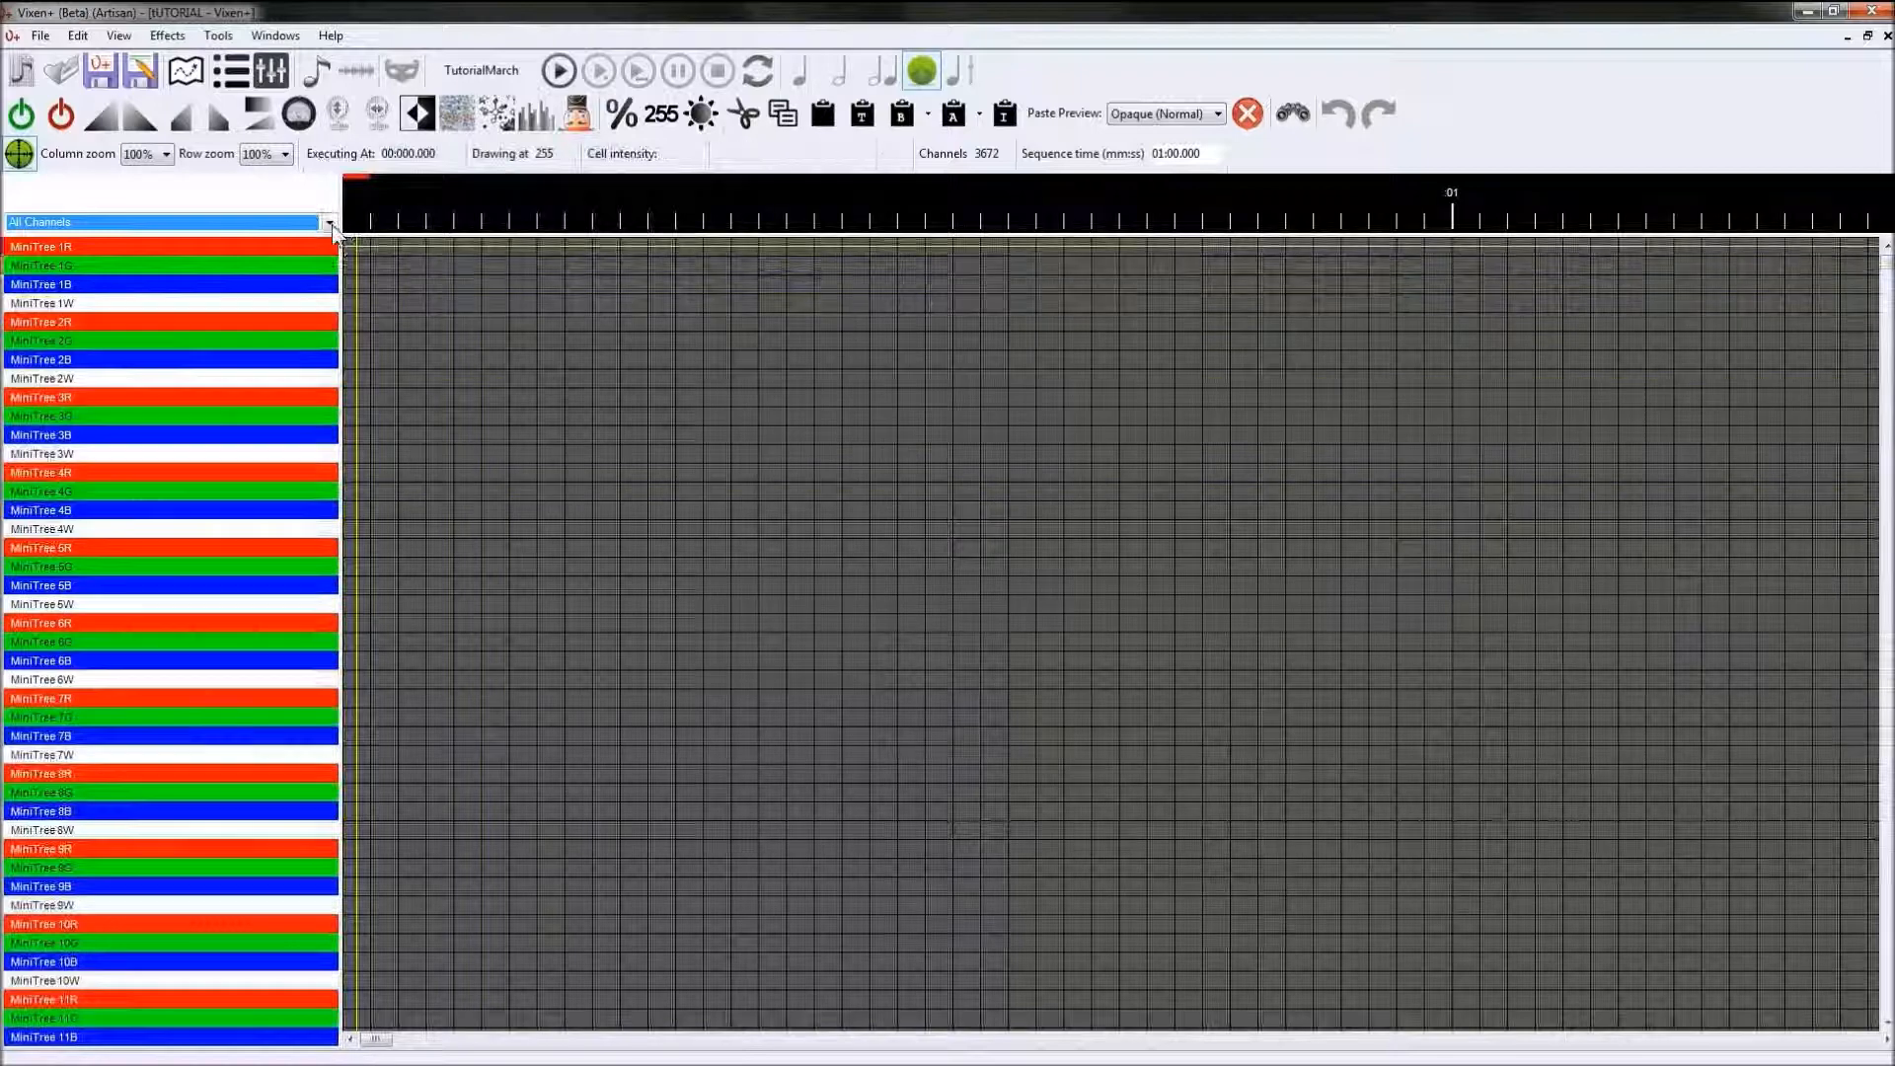
Step: View the tutorial sequence with only the MT x Color Red group shown, and again with all channels
{"action": "left_click", "coordinate": [331, 224]}
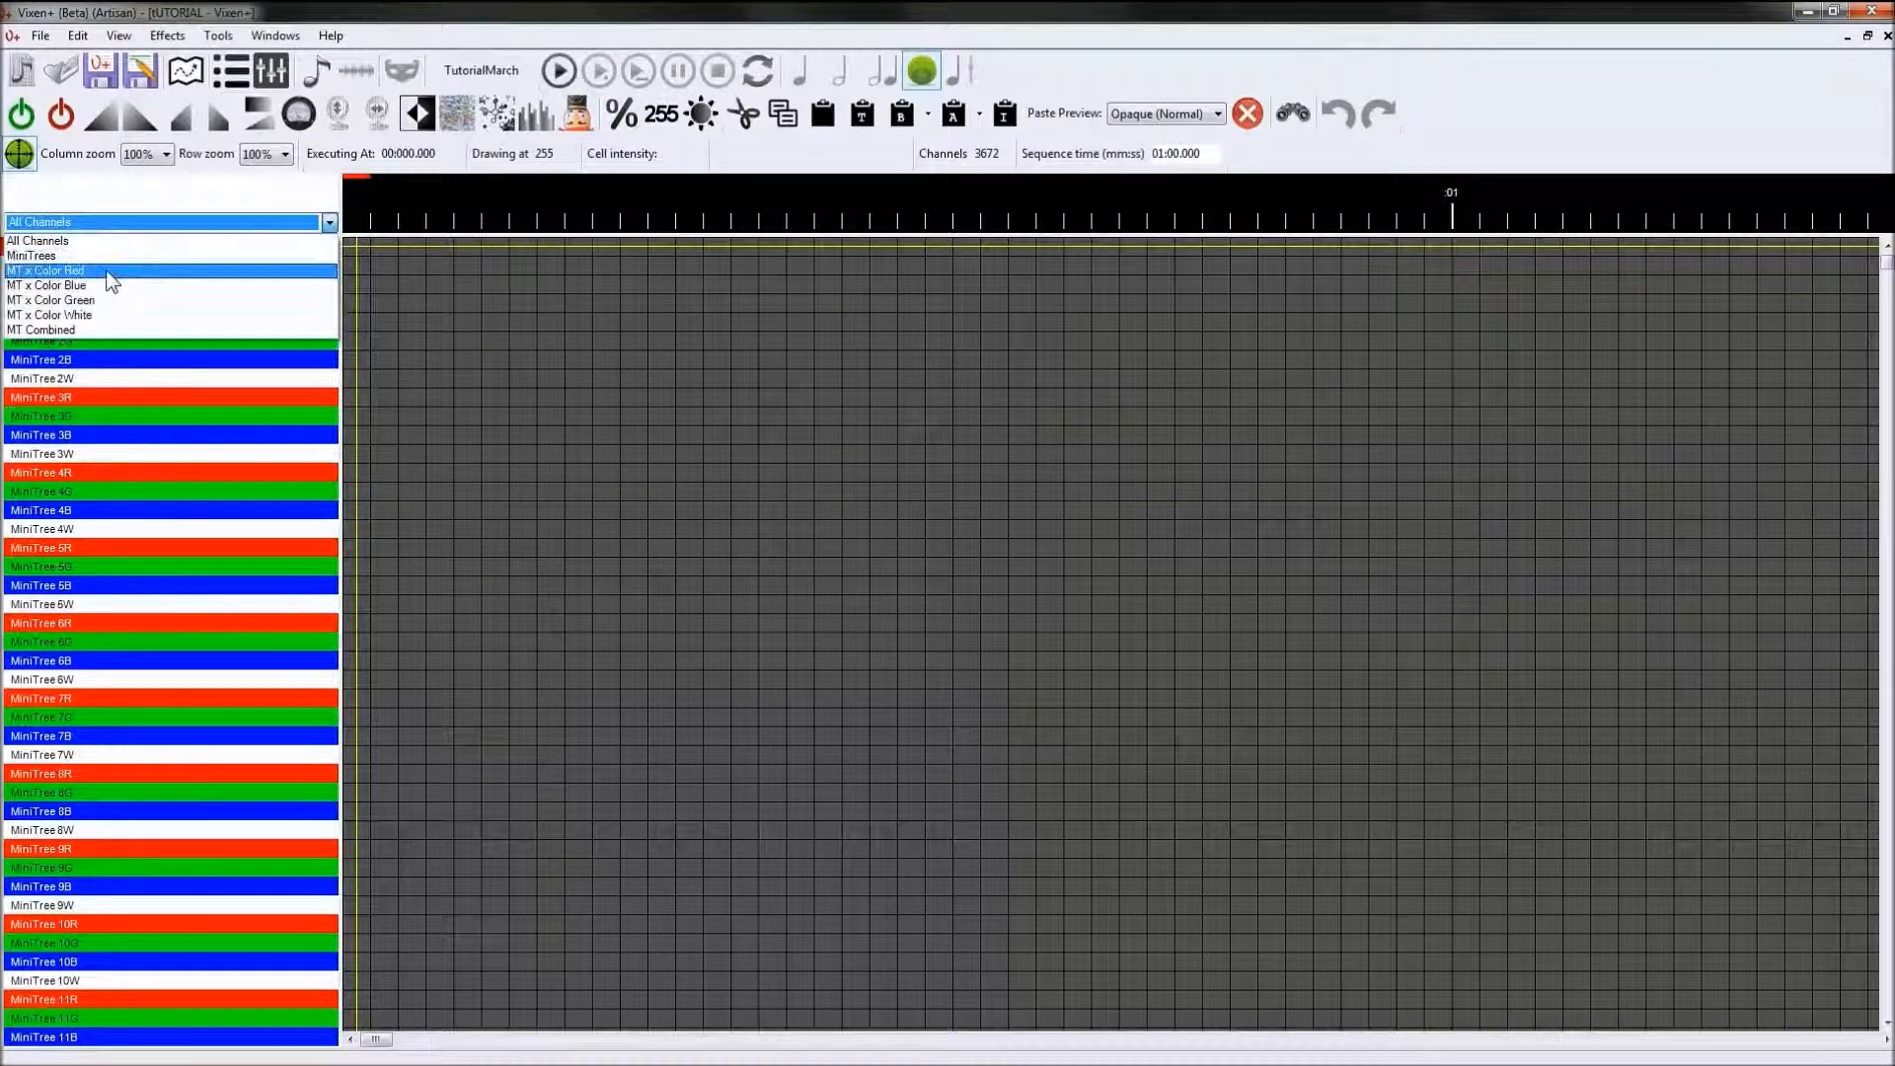
{"action": "left_click", "coordinate": [107, 272]}
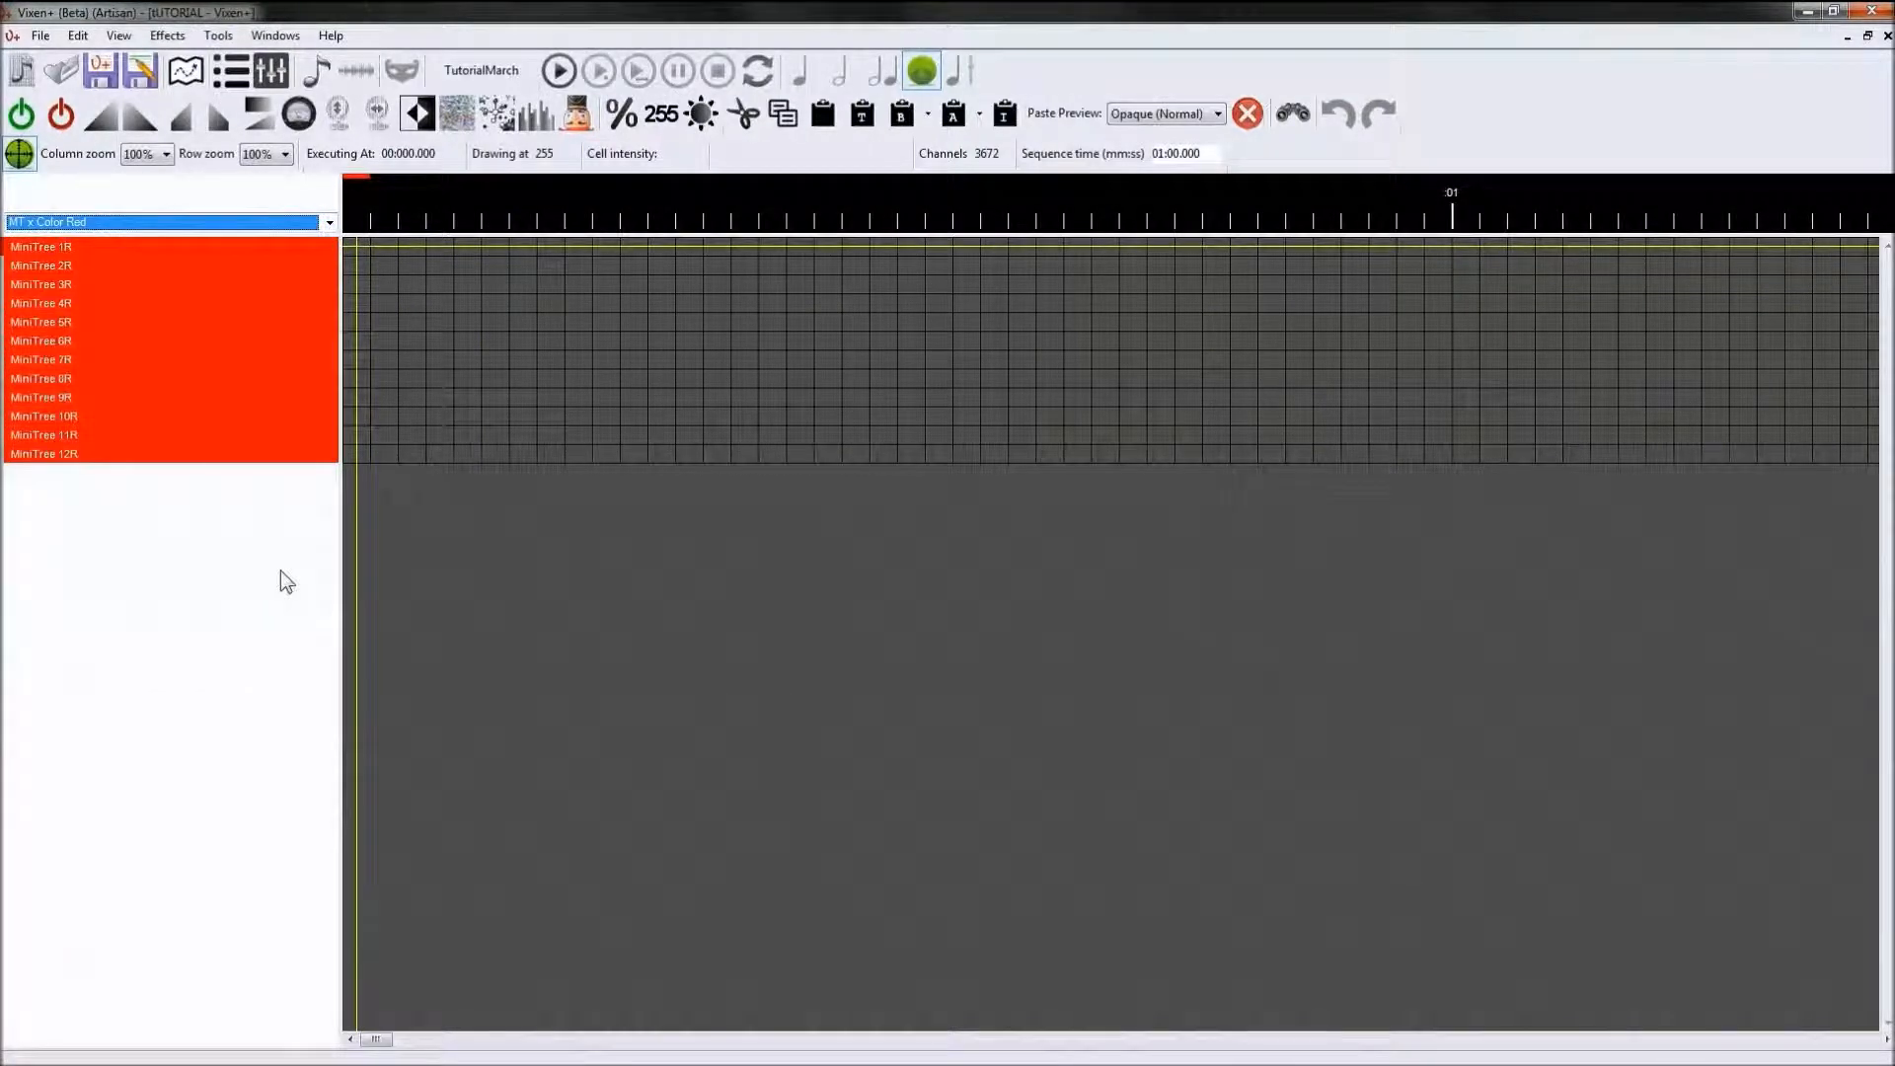
{"action": "left_click", "coordinate": [328, 224]}
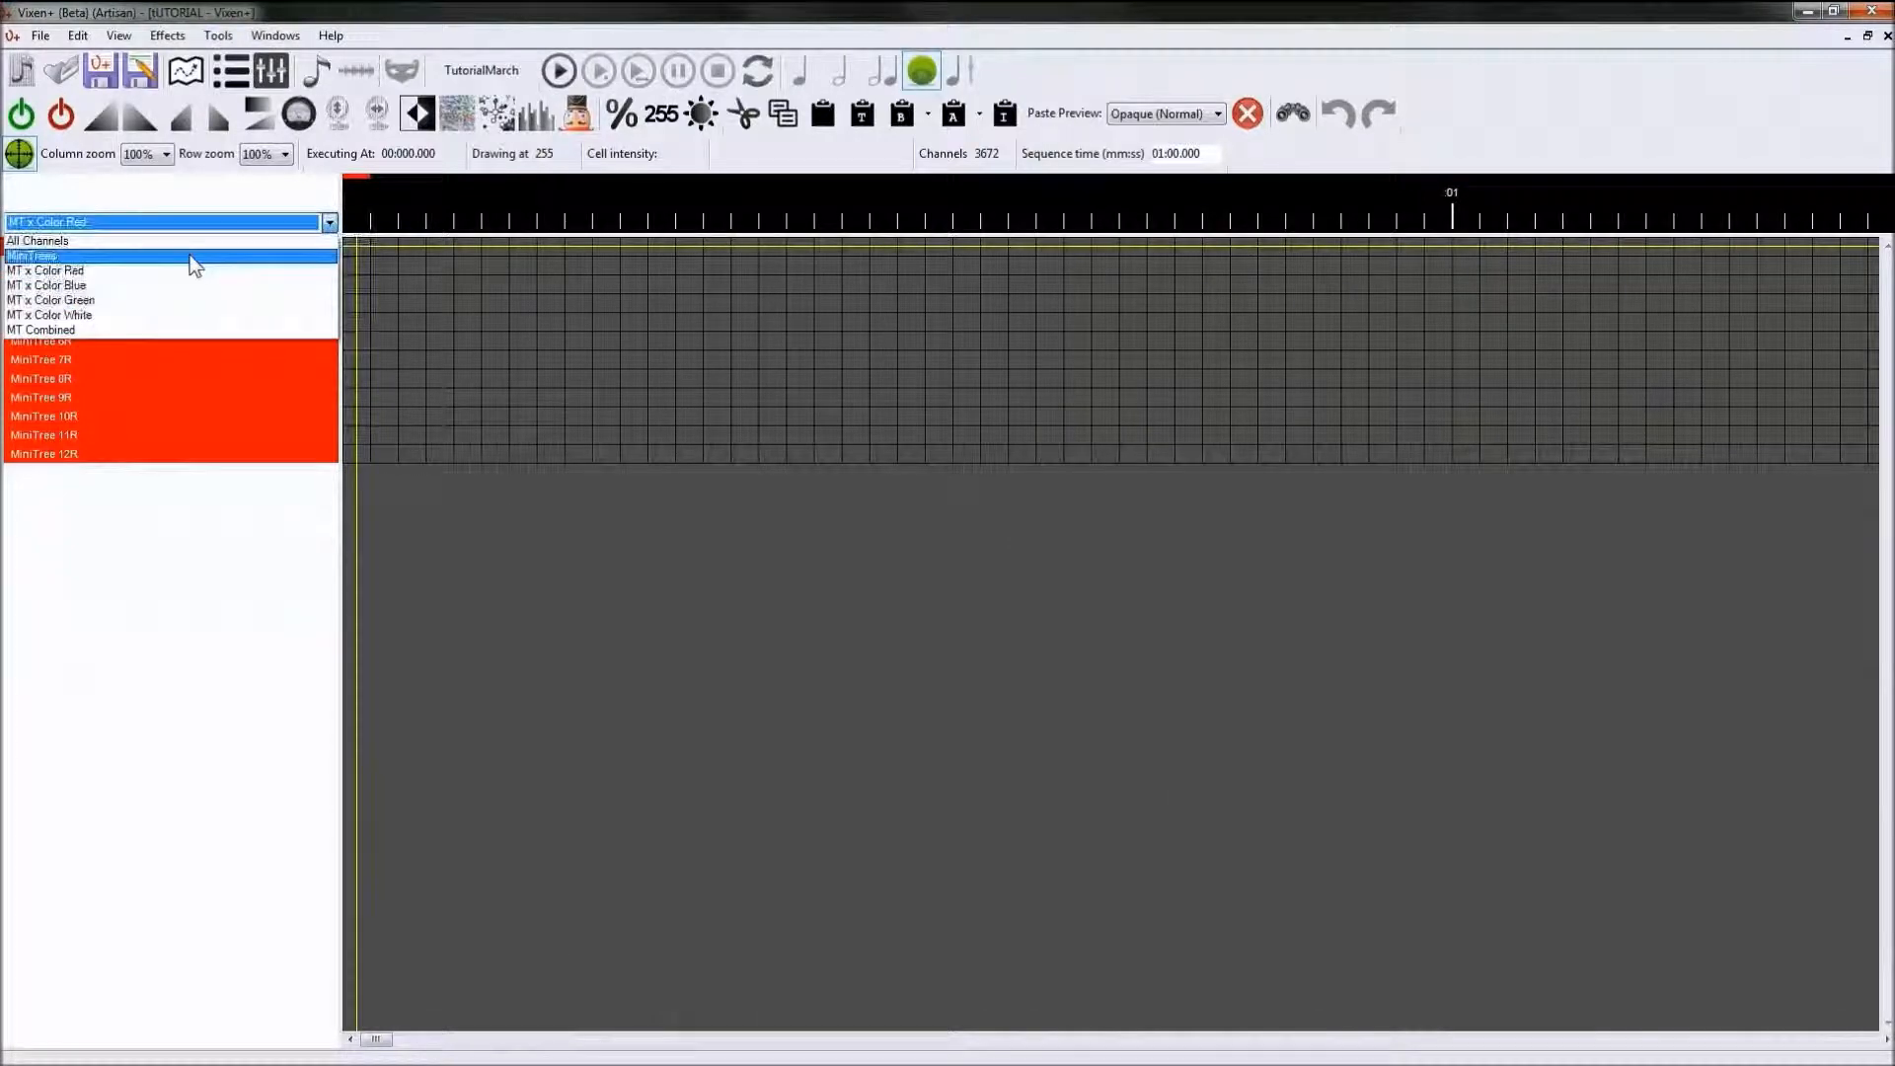
{"action": "left_click", "coordinate": [96, 243]}
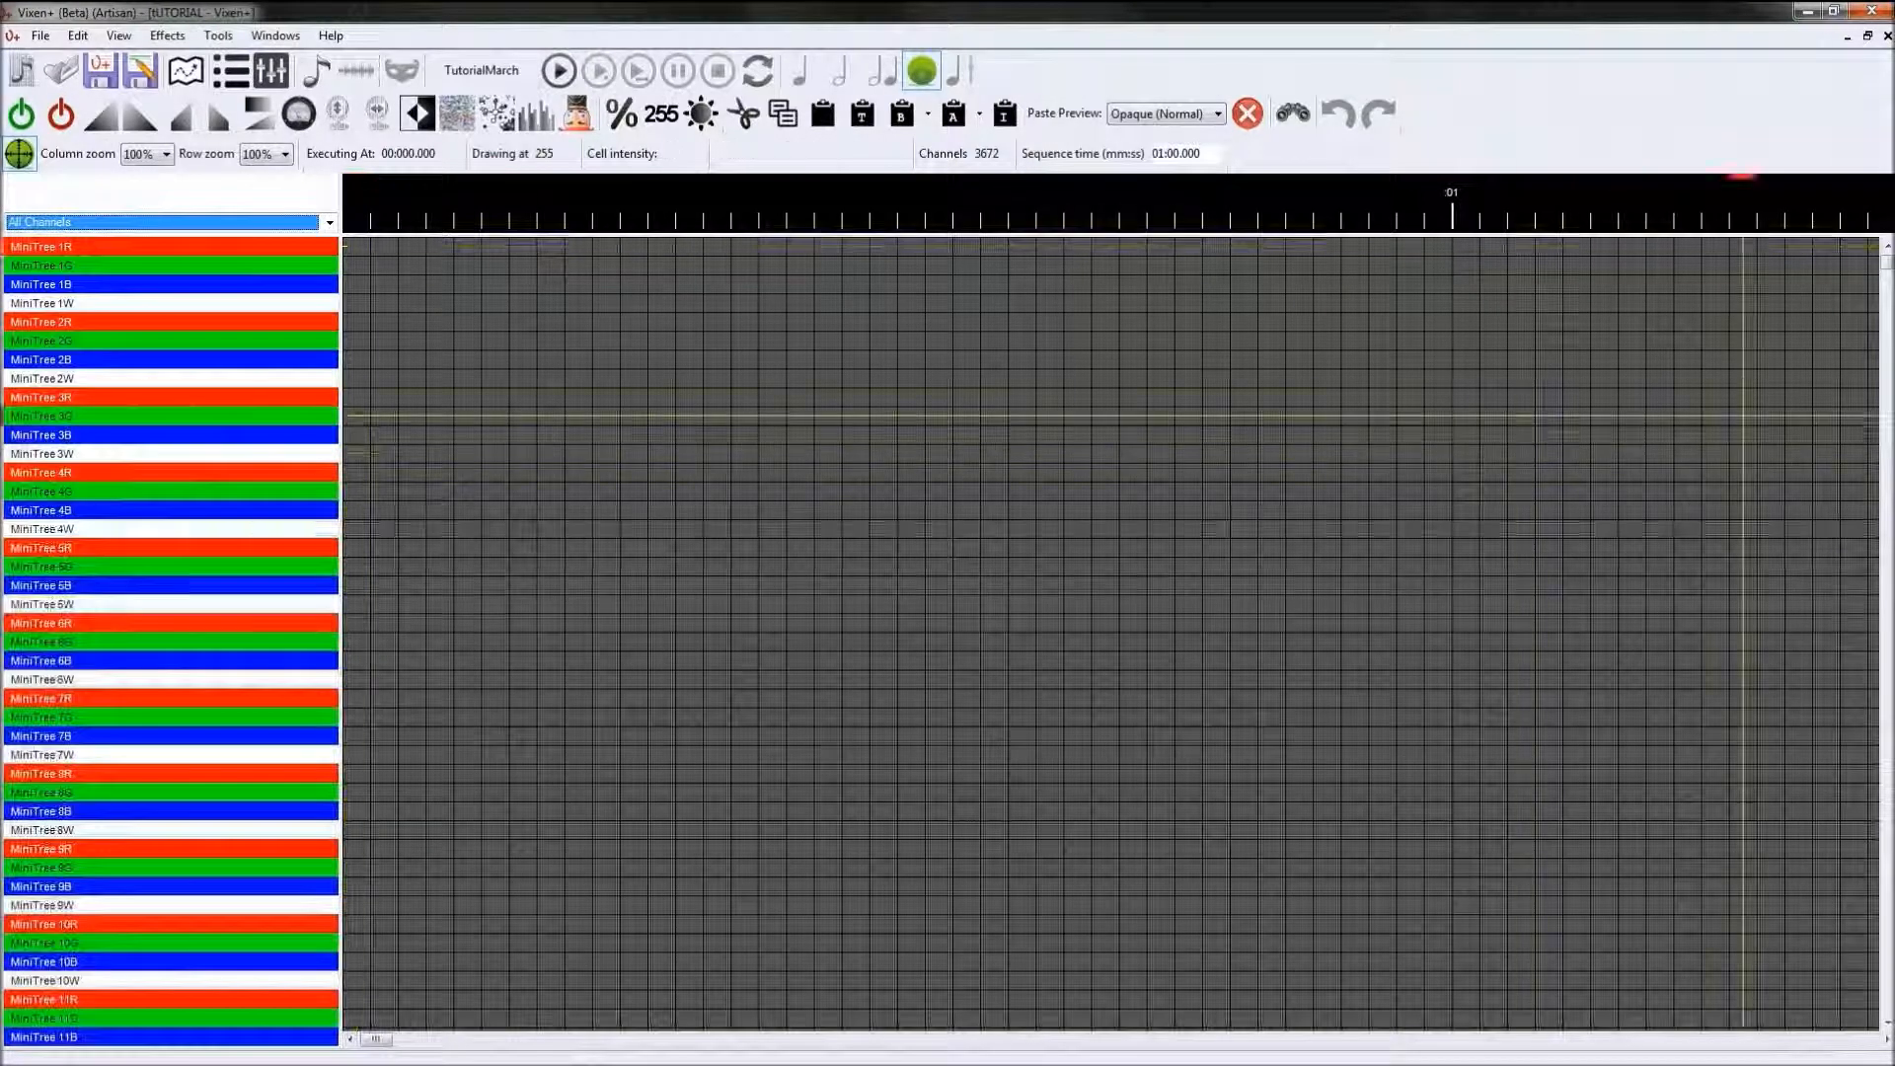
{"action": "left_click_drag", "start_coordinate": [1886, 264], "coordinate": [1827, 252]}
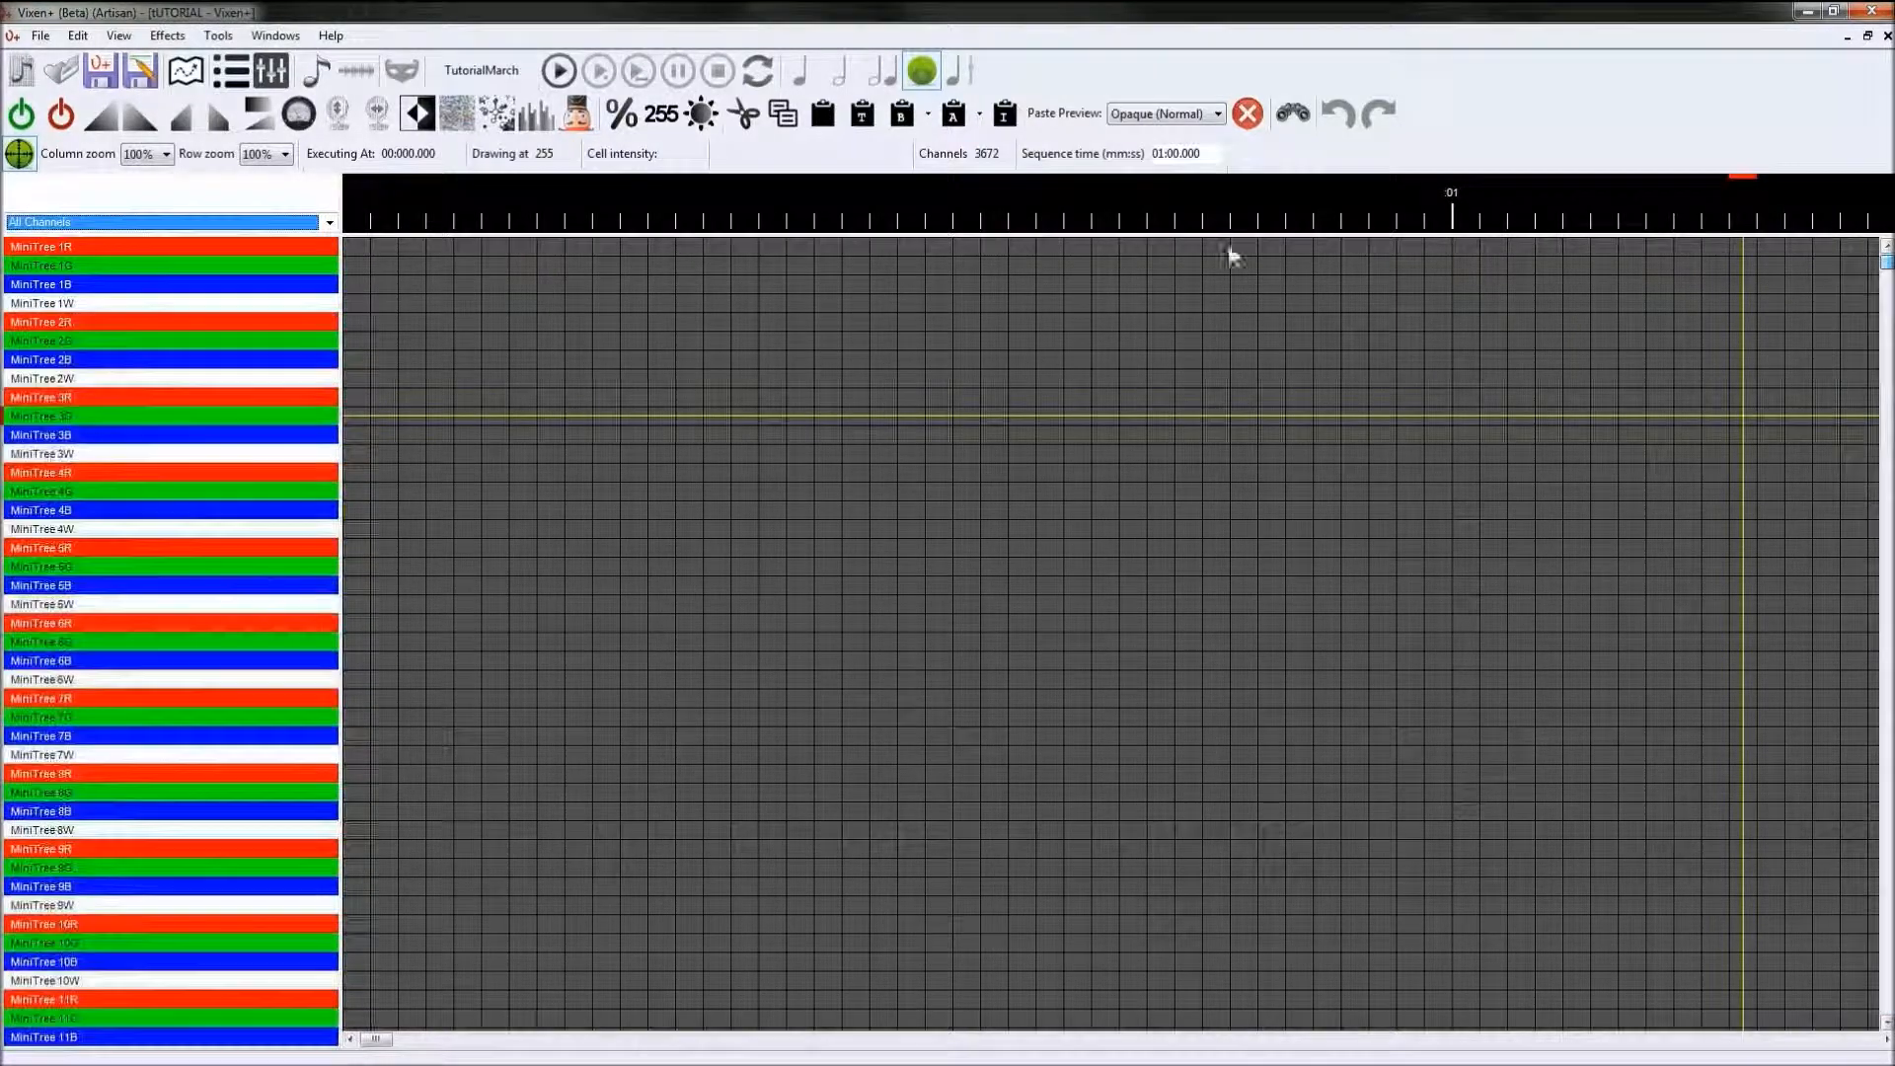
Step: Apply a fade-down to all MT x Color Red channels from 00:00.125 to 00:01.000 and return the sequence to All Channels
{"action": "left_click", "coordinate": [330, 223]}
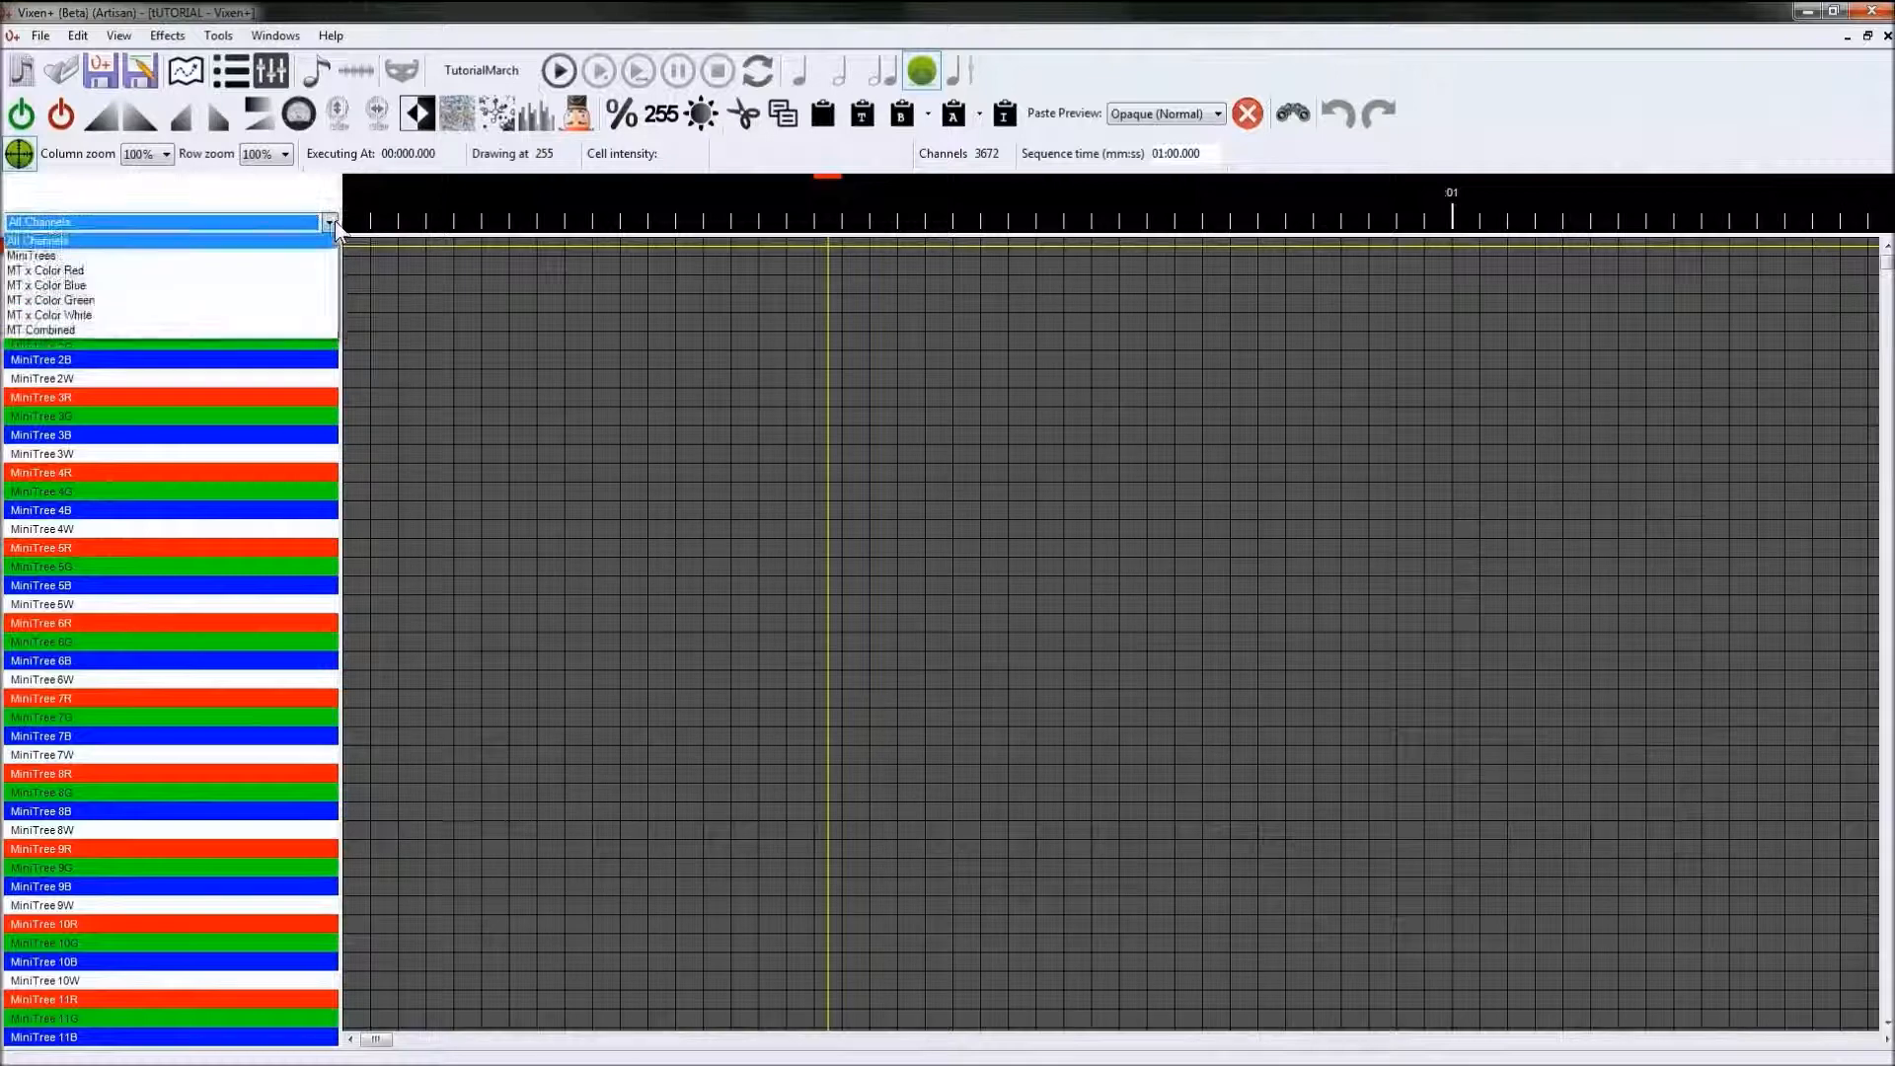
{"action": "left_click", "coordinate": [81, 269]}
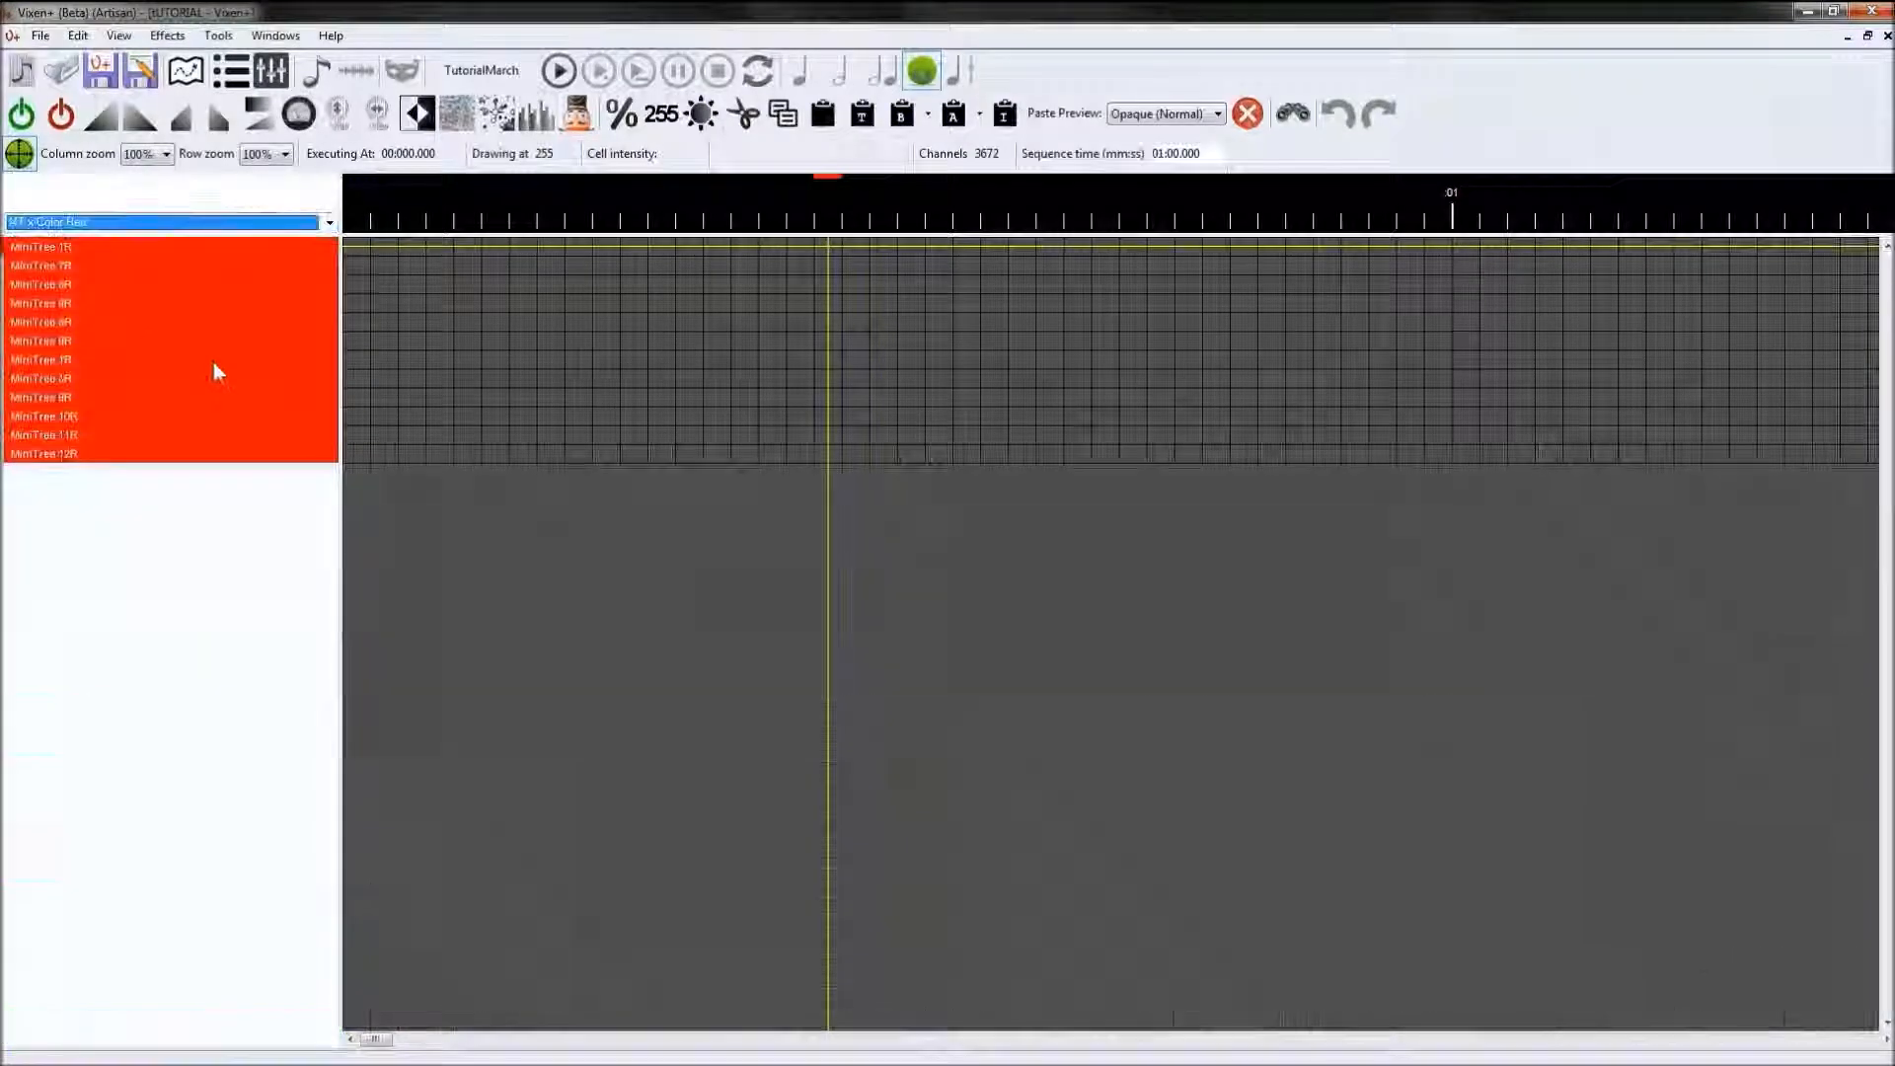
{"action": "left_click_drag", "start_coordinate": [494, 257], "coordinate": [1467, 506]}
{"action": "key", "text": "f"}
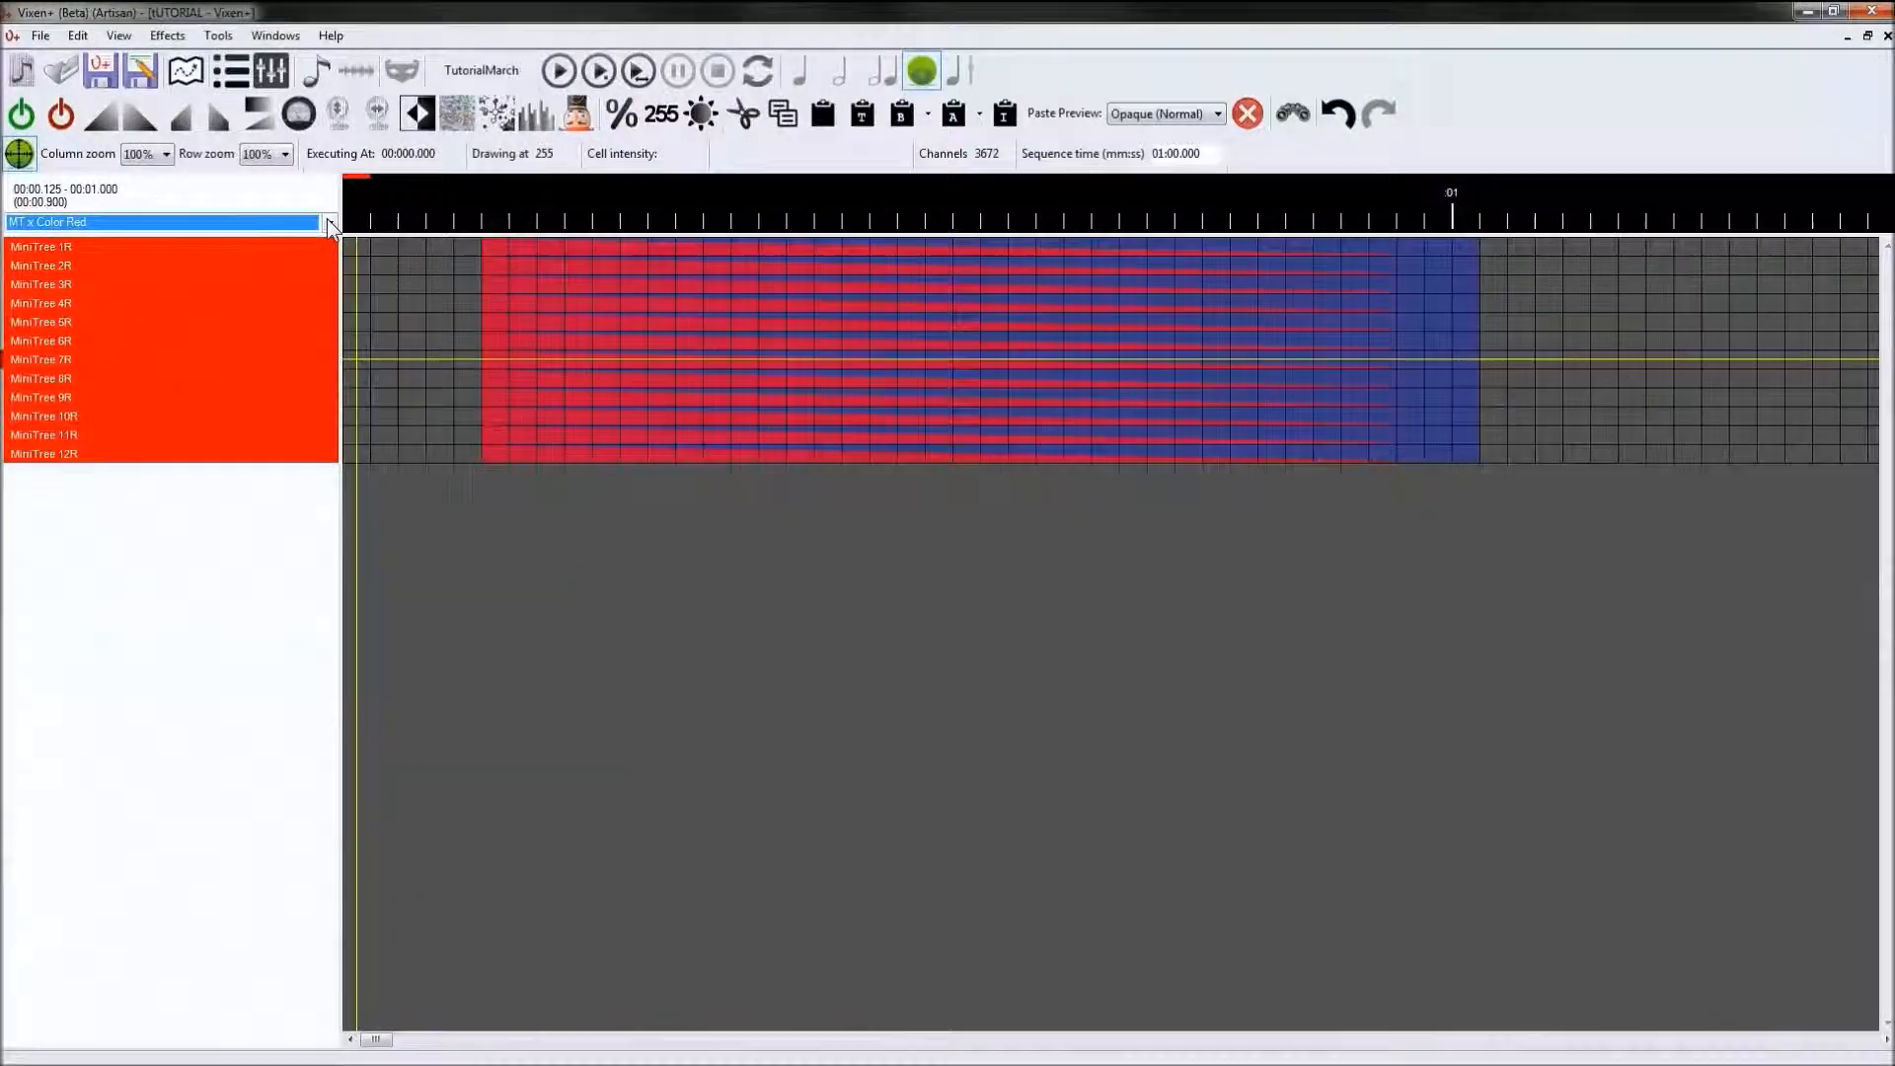
{"action": "left_click", "coordinate": [330, 223]}
{"action": "left_click", "coordinate": [136, 240]}
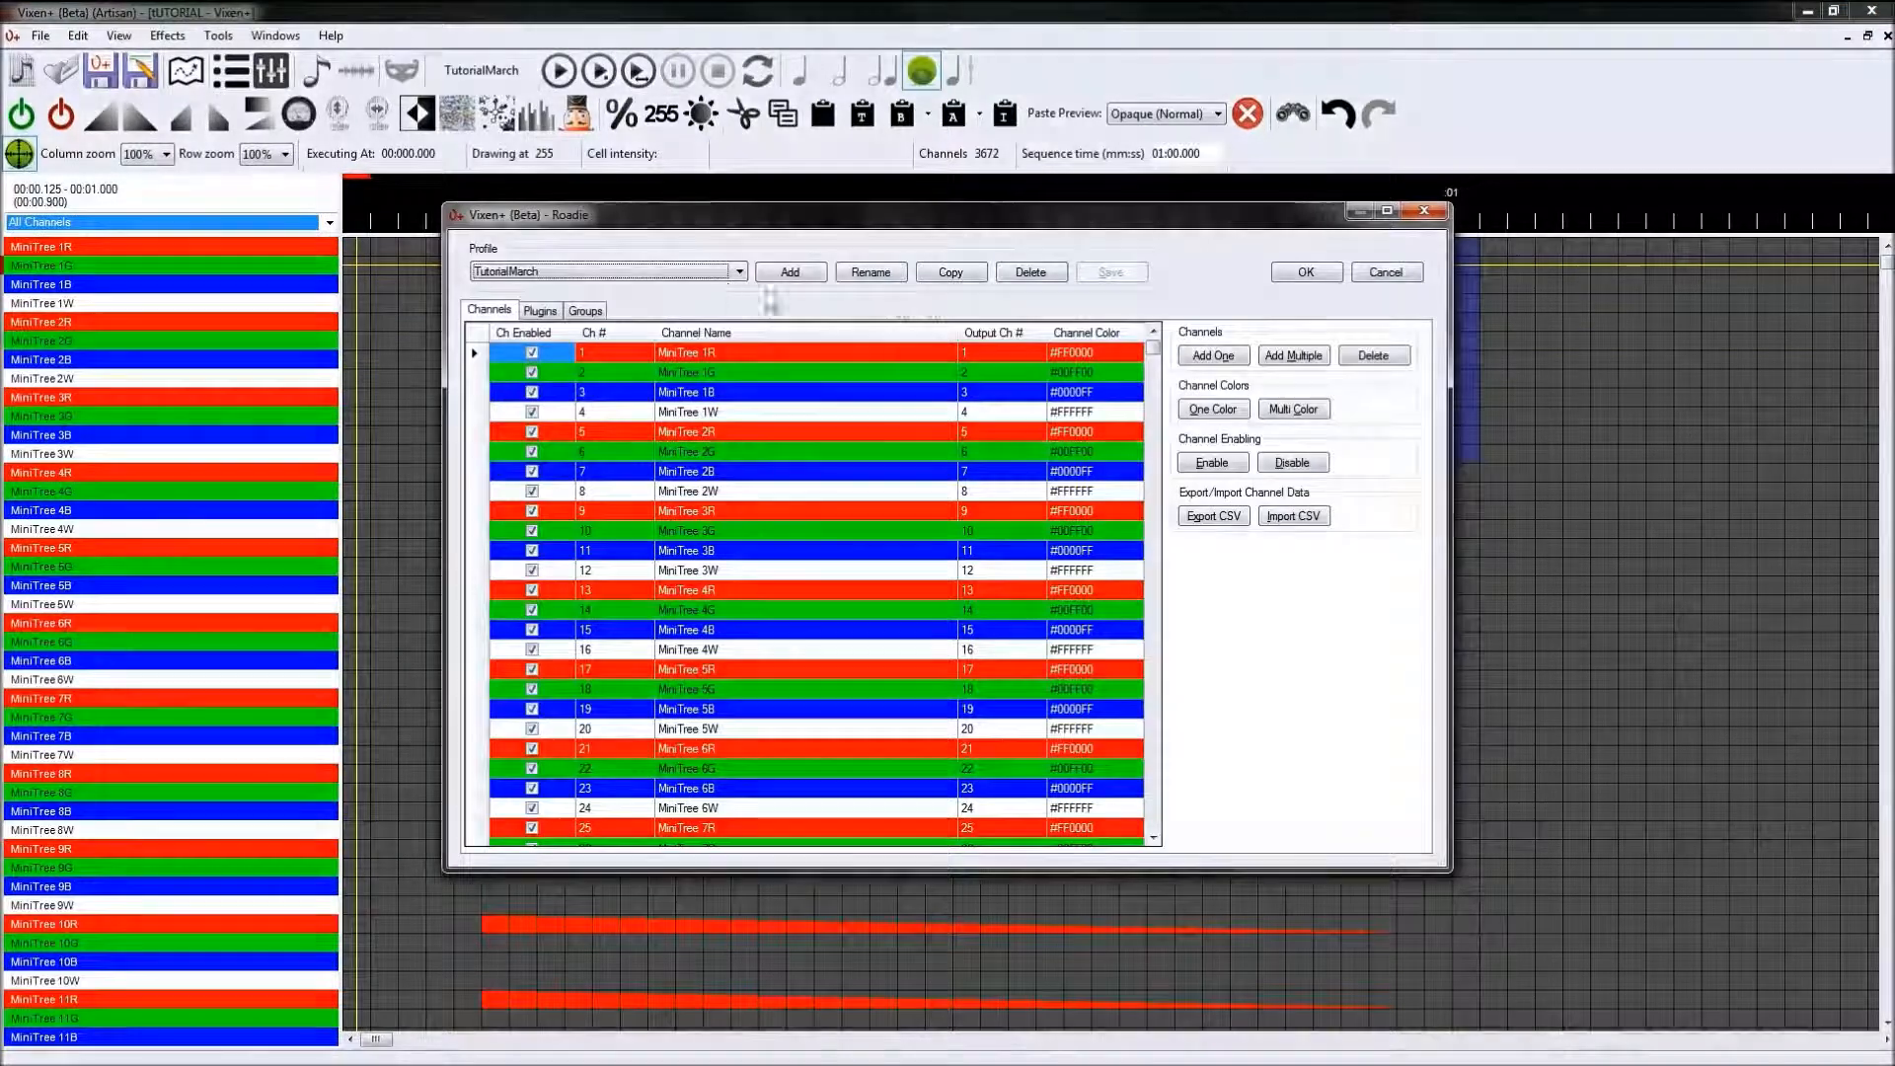
Step: Add a new channel group named AnotherGroup to the TutorialMarch profile
{"action": "left_click", "coordinate": [585, 310]}
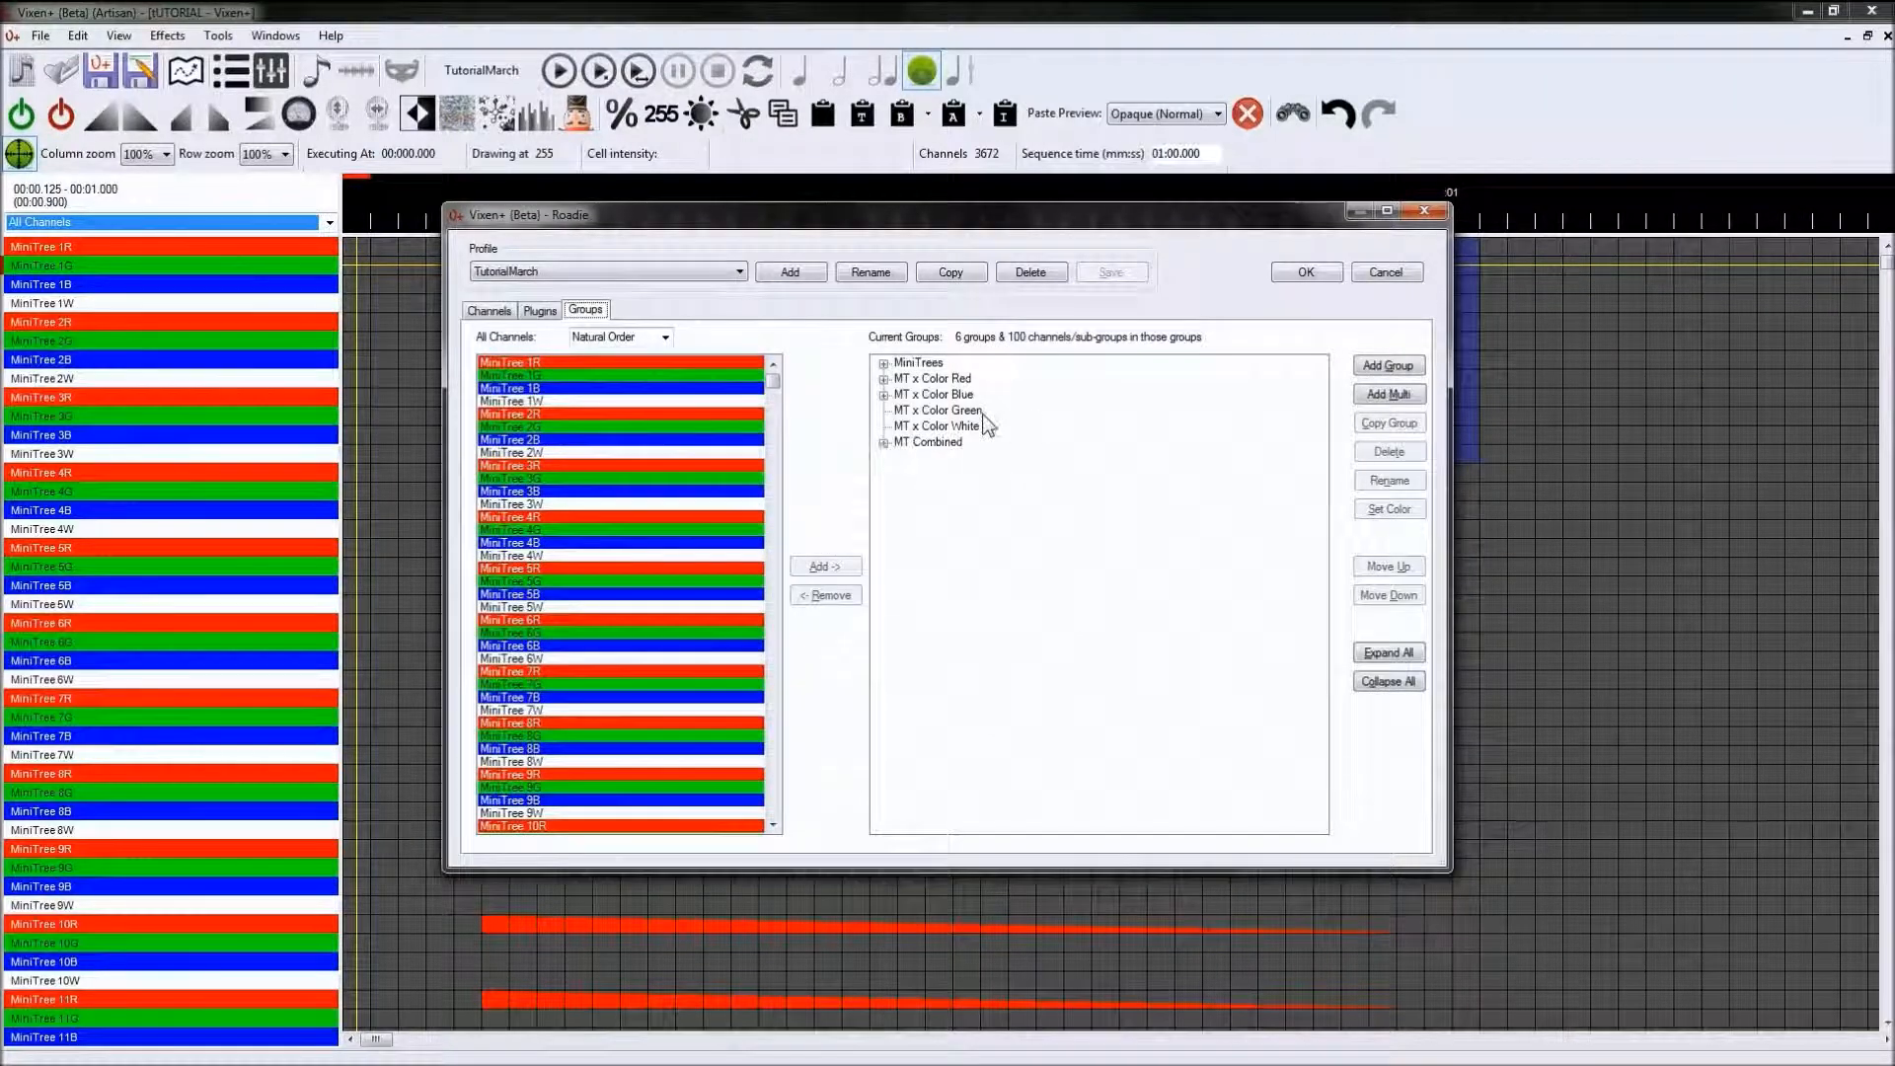
{"action": "left_click", "coordinate": [1387, 365]}
{"action": "type", "text": "aNOTHERg"}
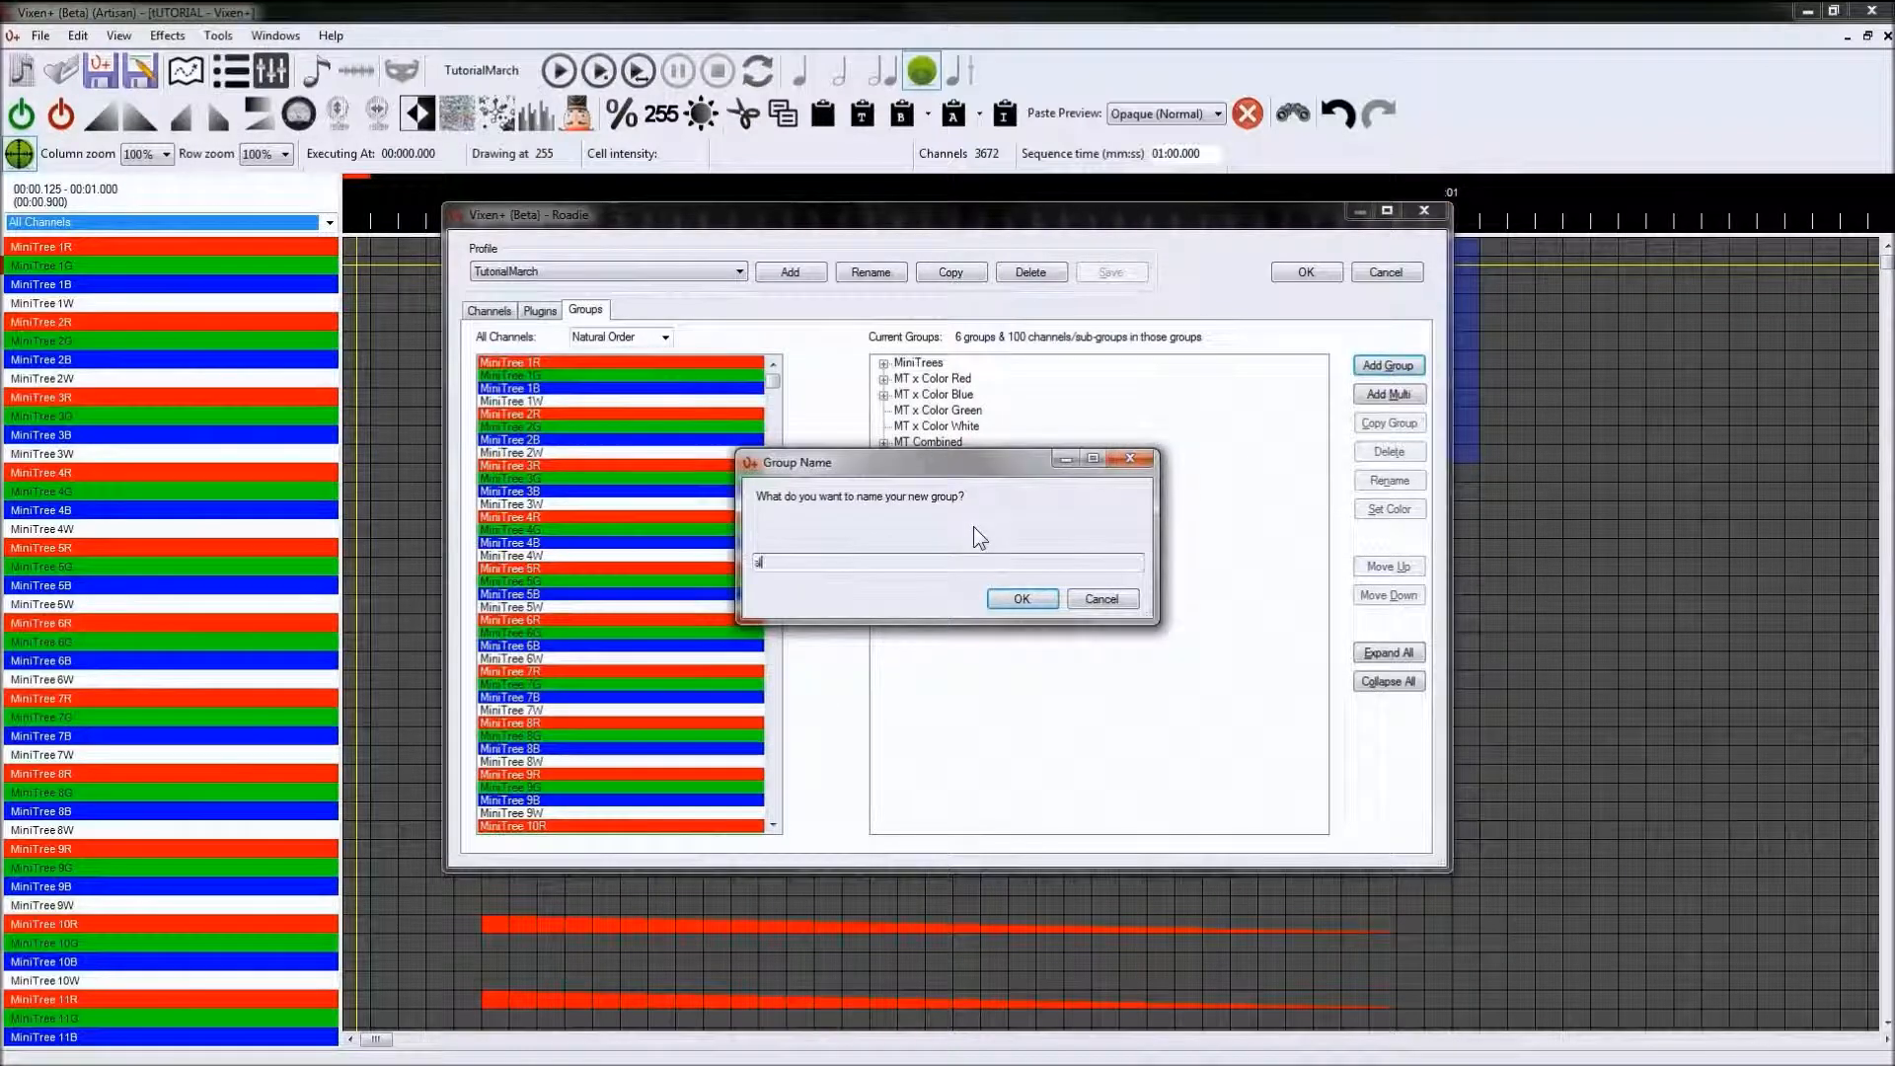
{"action": "key", "text": "BackSpace"}
{"action": "key", "text": "BackSpace"}
{"action": "key", "text": "BackSpace"}
{"action": "key", "text": "BackSpace"}
{"action": "key", "text": "BackSpace"}
{"action": "key", "text": "BackSpace"}
{"action": "key", "text": "BackSpace"}
{"action": "key", "text": "BackSpace"}
{"action": "type", "text": "Antoh"}
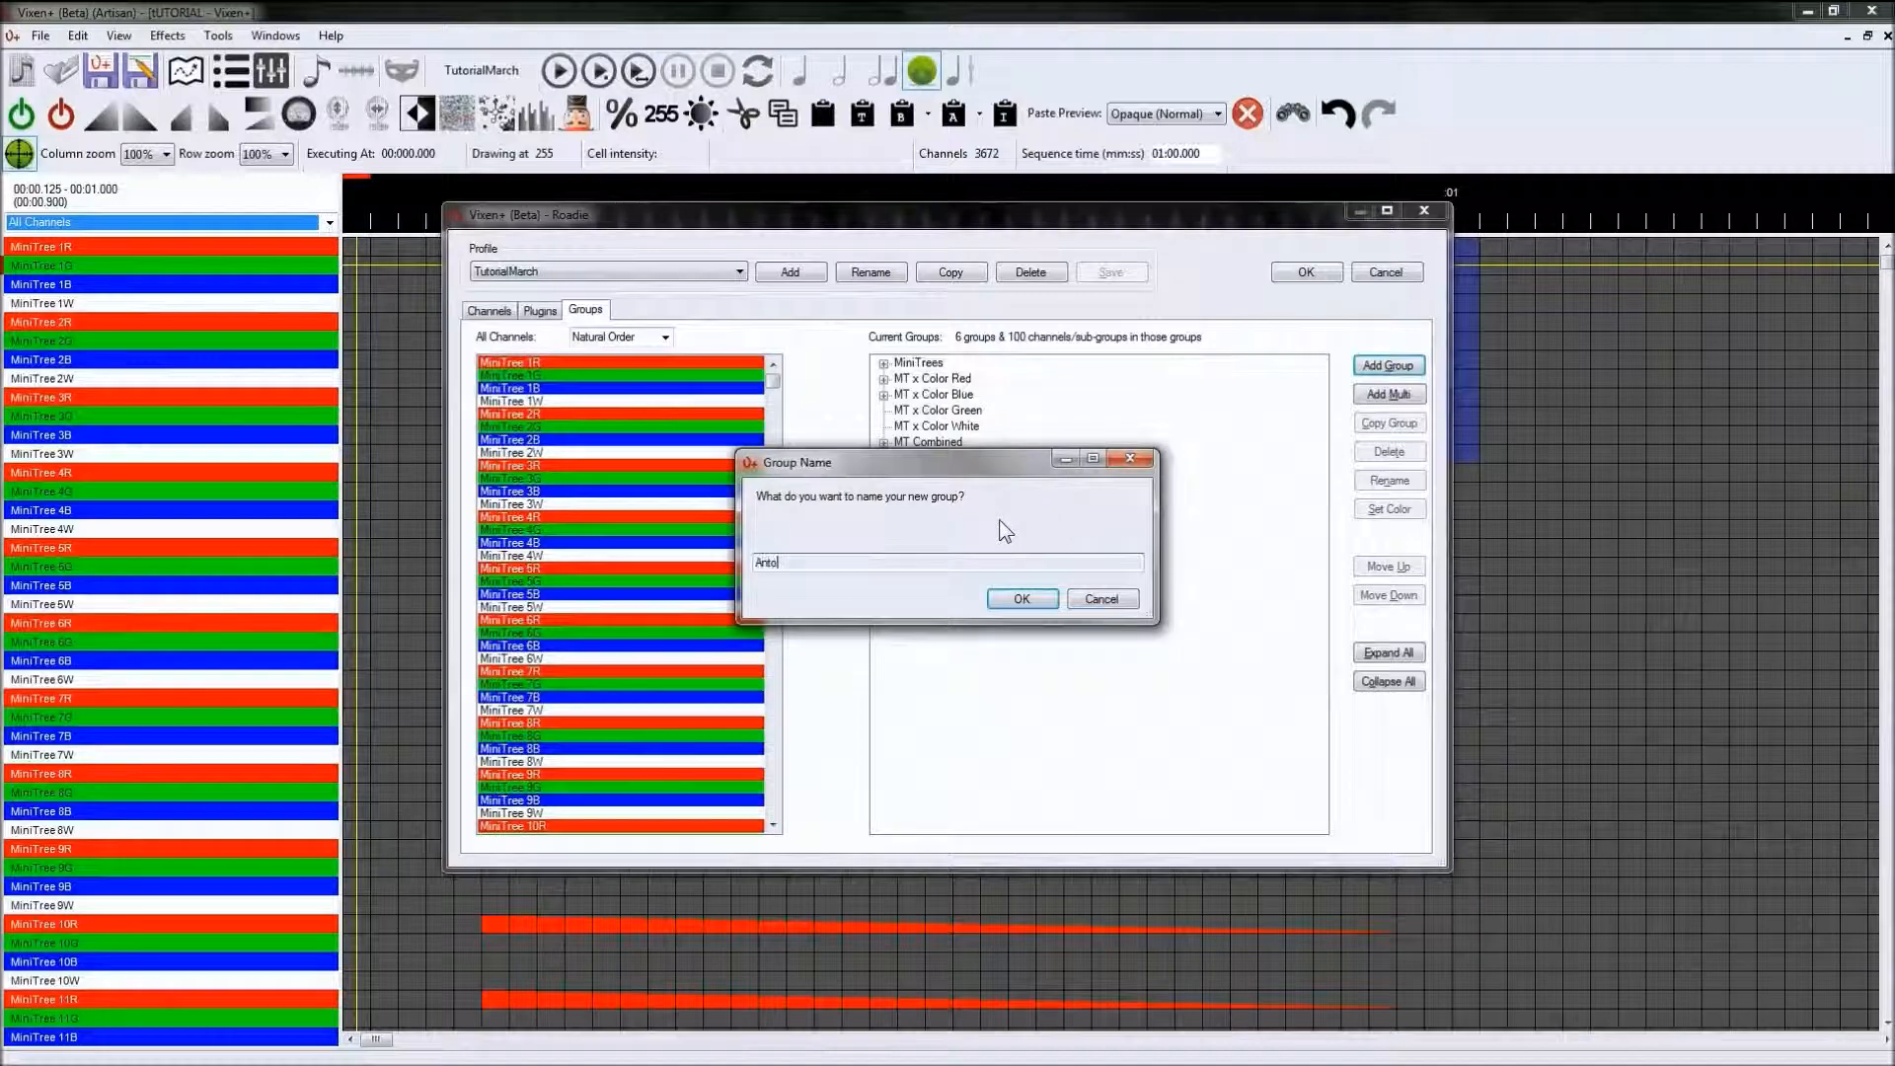
{"action": "key", "text": "BackSpace"}
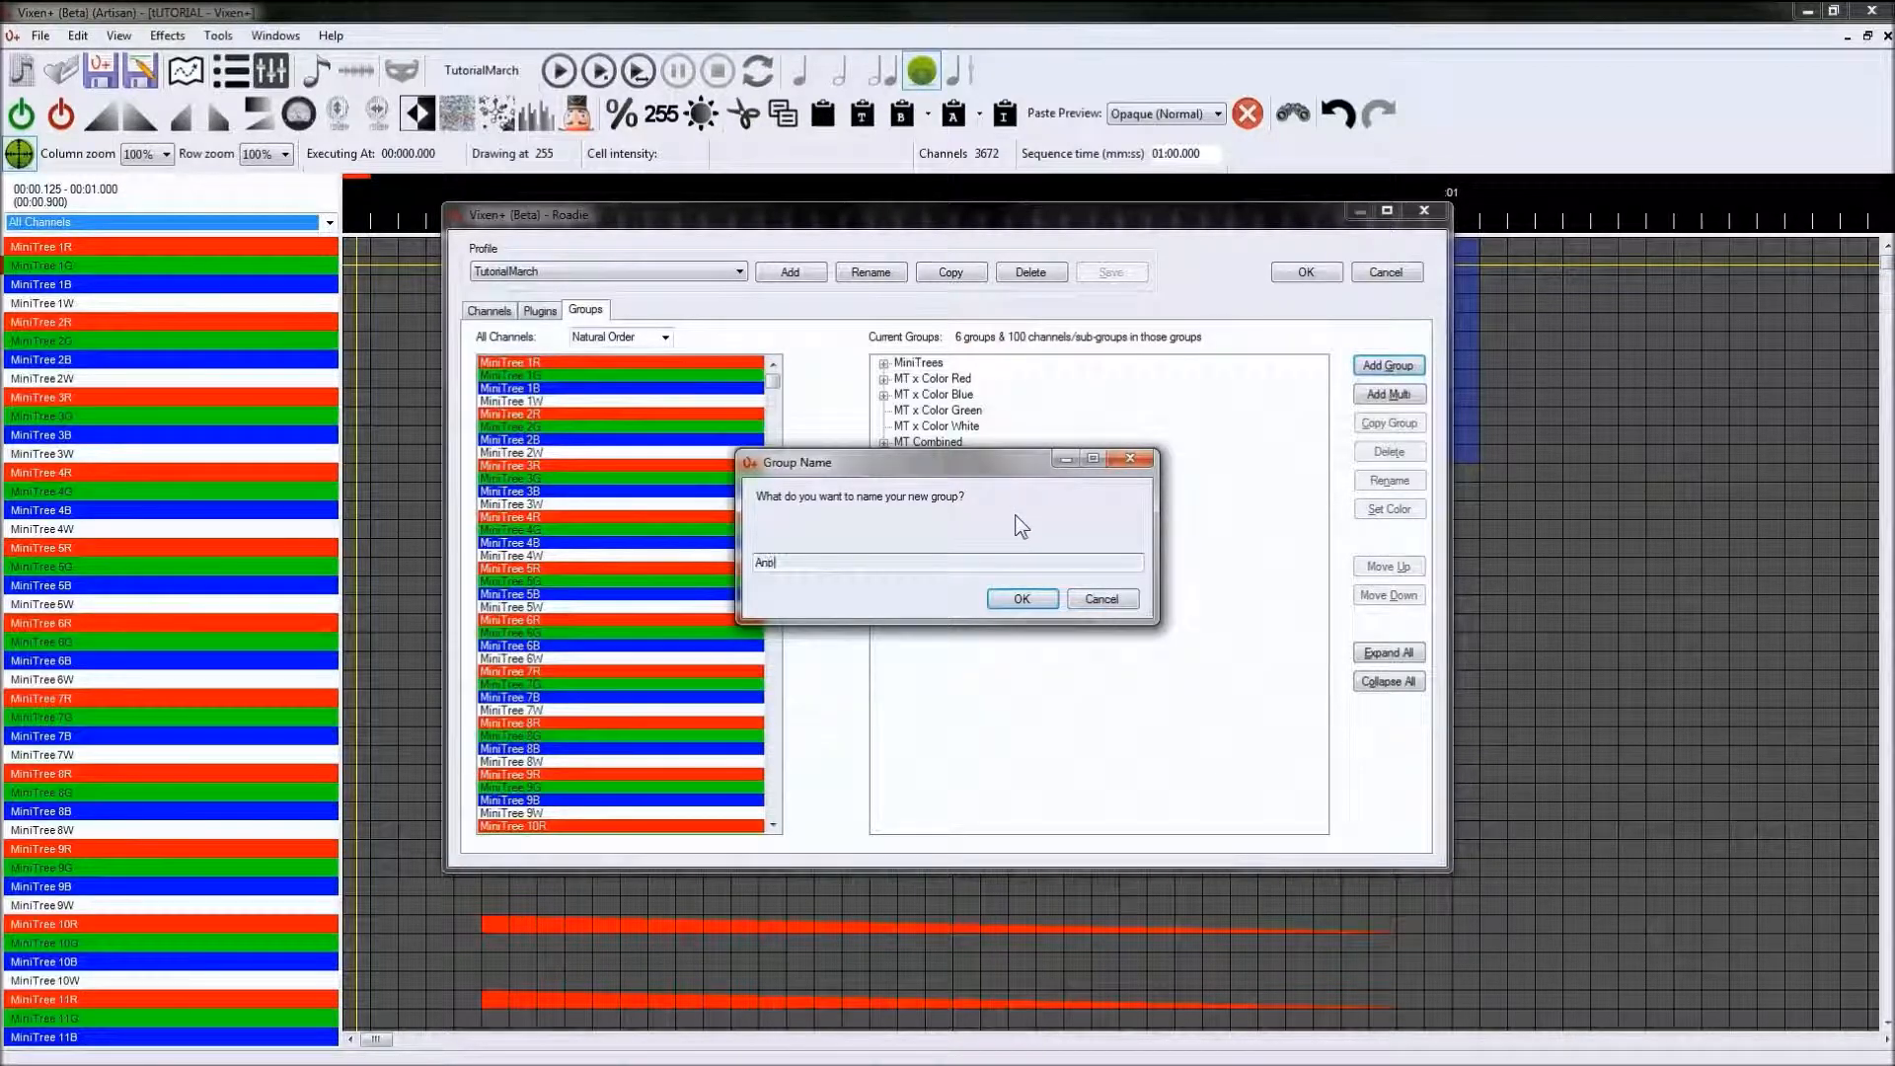
{"action": "type", "text": "otherGroup"}
{"action": "key", "text": "Return"}
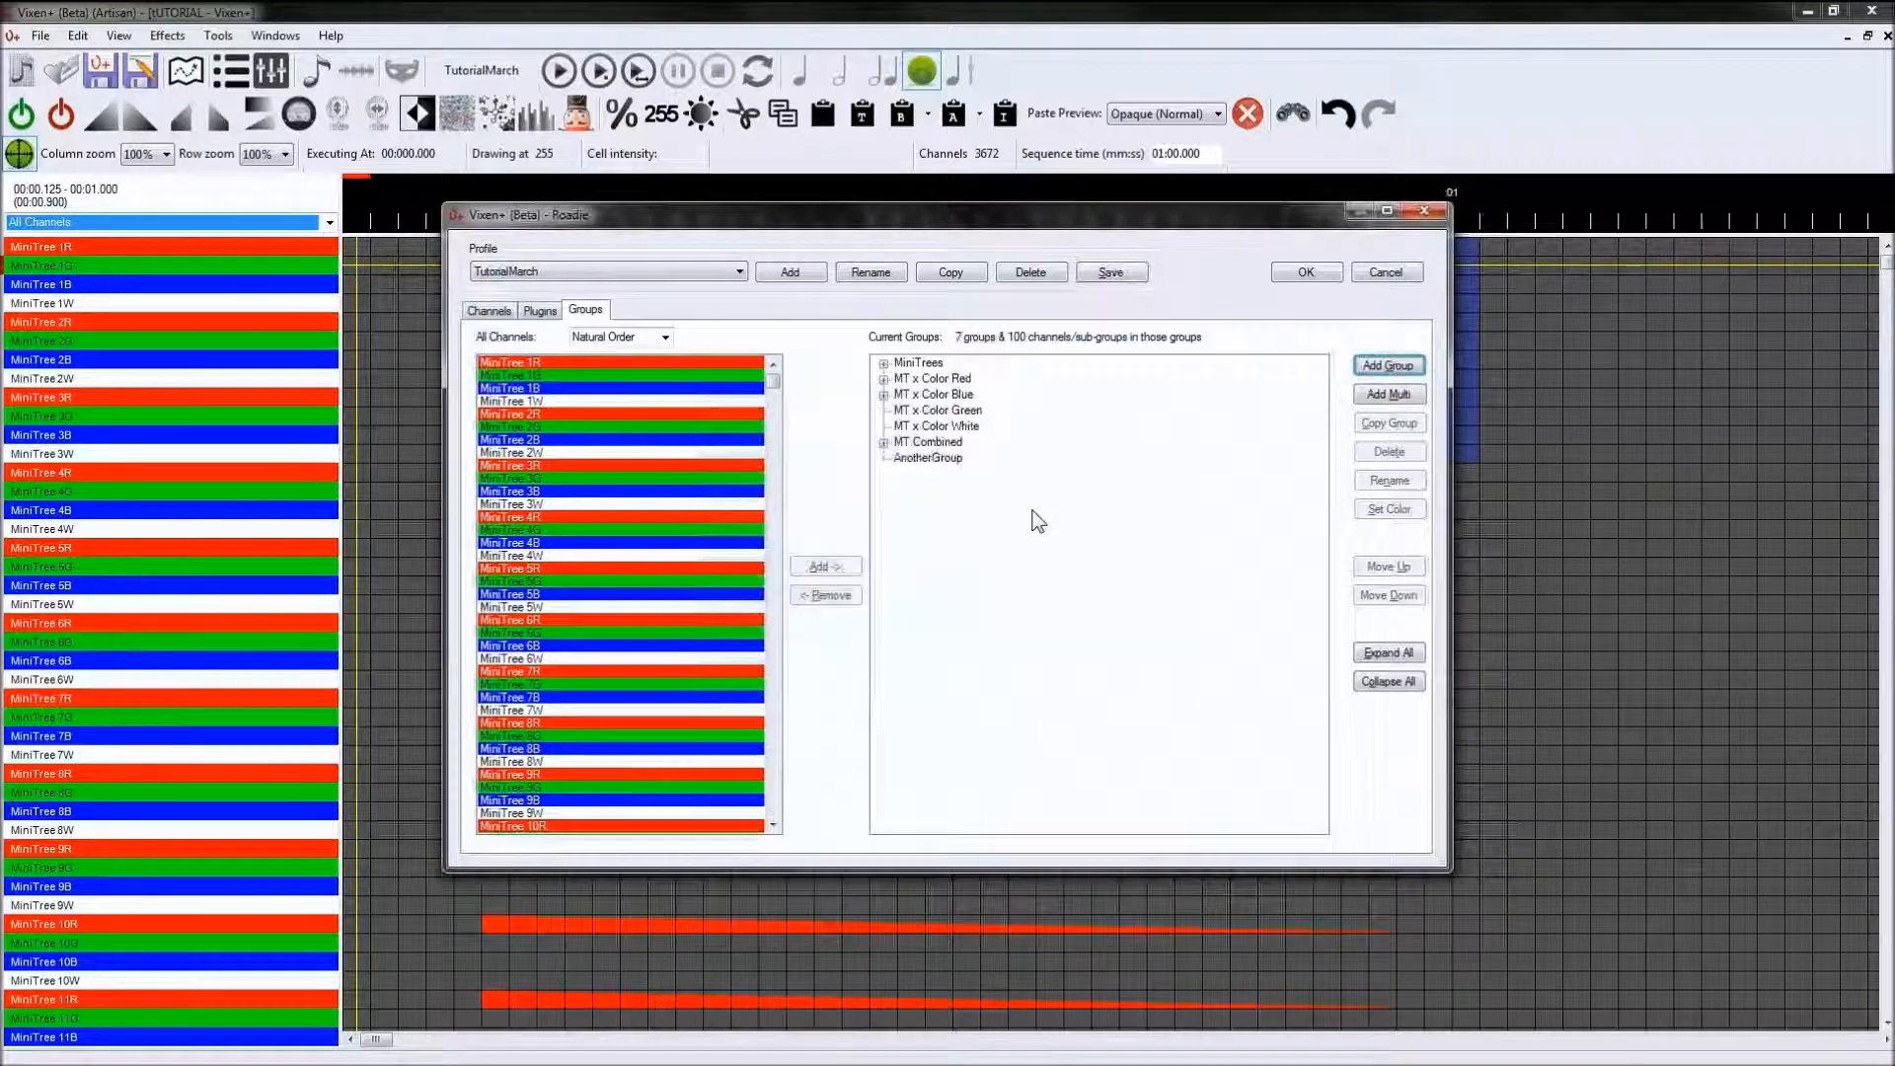
Step: Add all the Arch1, Arch2 and Arch3 channels to AnotherGroup and accept the profile changes
{"action": "left_click", "coordinate": [938, 458]}
{"action": "mouse_move", "coordinate": [774, 381]}
{"action": "left_mouse_down"}
{"action": "mouse_move", "coordinate": [775, 406]}
{"action": "mouse_move", "coordinate": [773, 385]}
{"action": "left_mouse_up"}
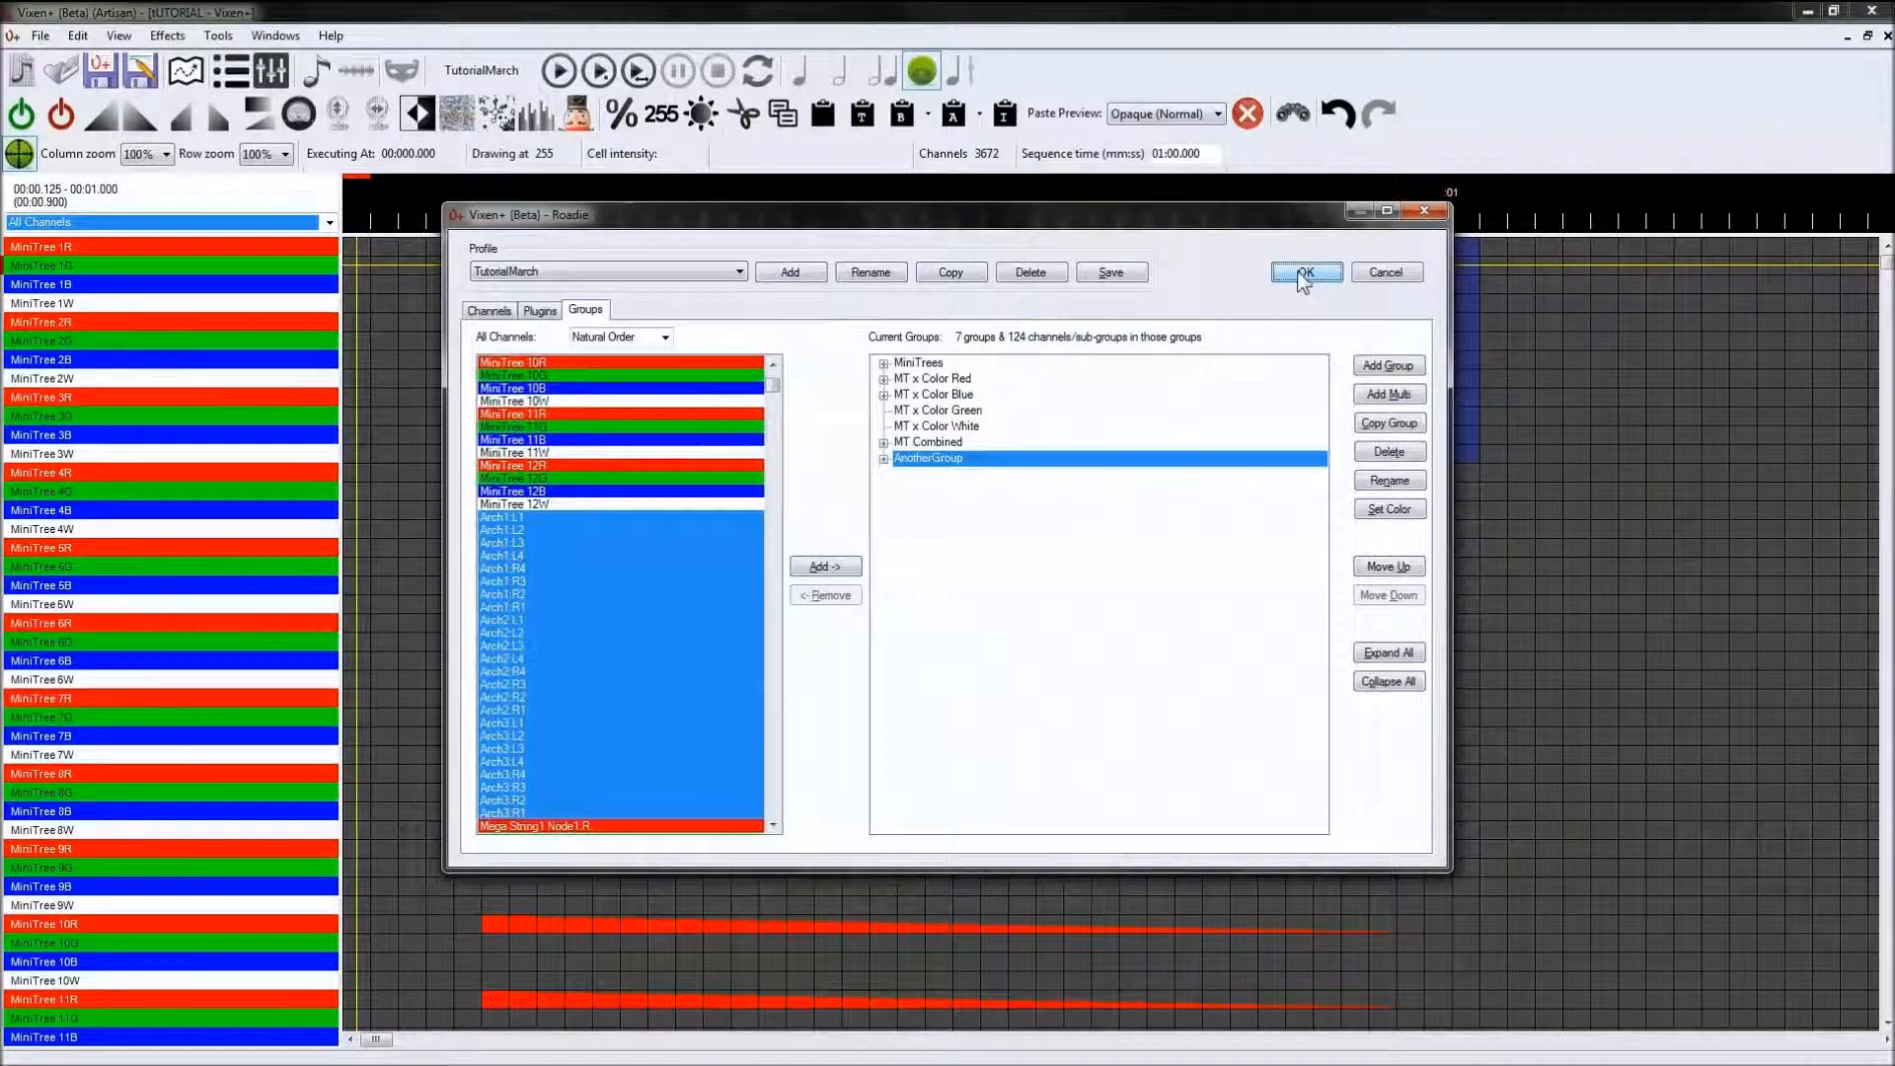
{"action": "left_click", "coordinate": [1304, 276]}
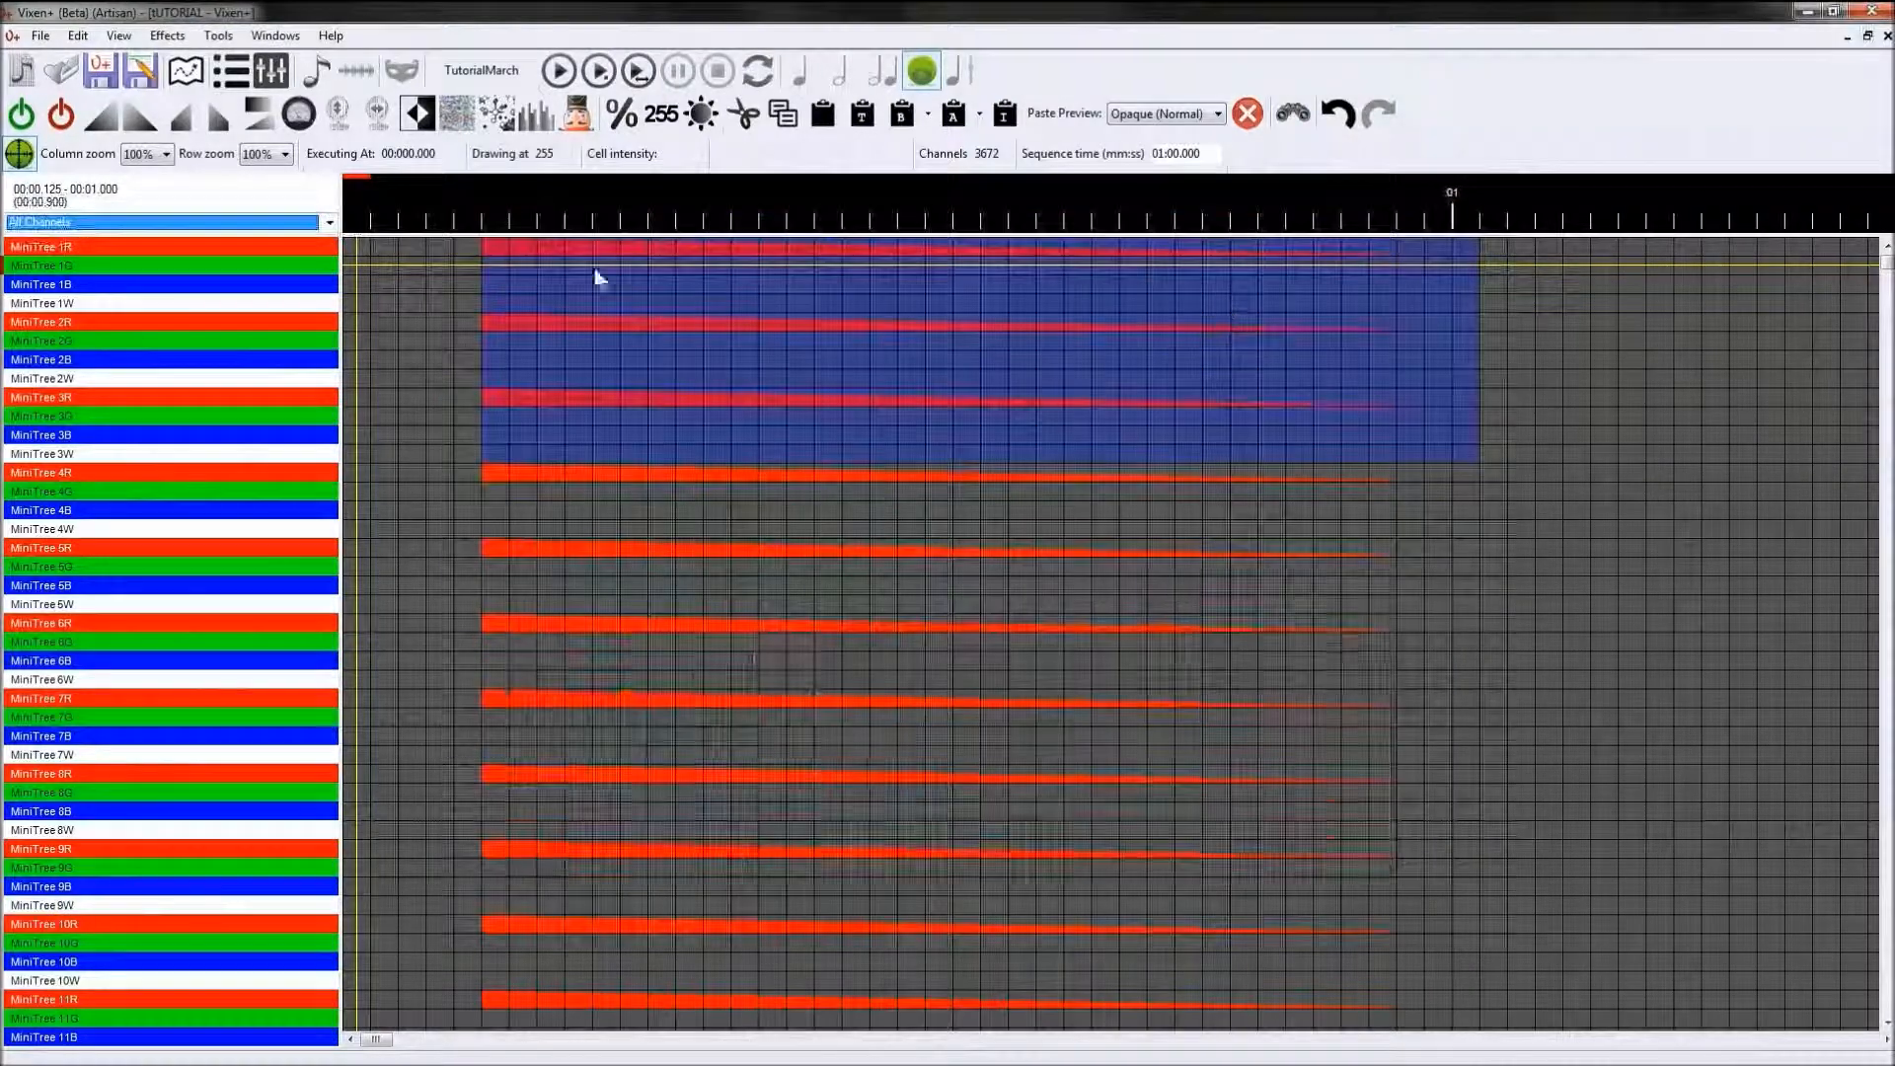
Step: Show only AnotherGroup's channels in the sequence, then check the group list in the reopened profile editor and cancel out
{"action": "left_click", "coordinate": [330, 222]}
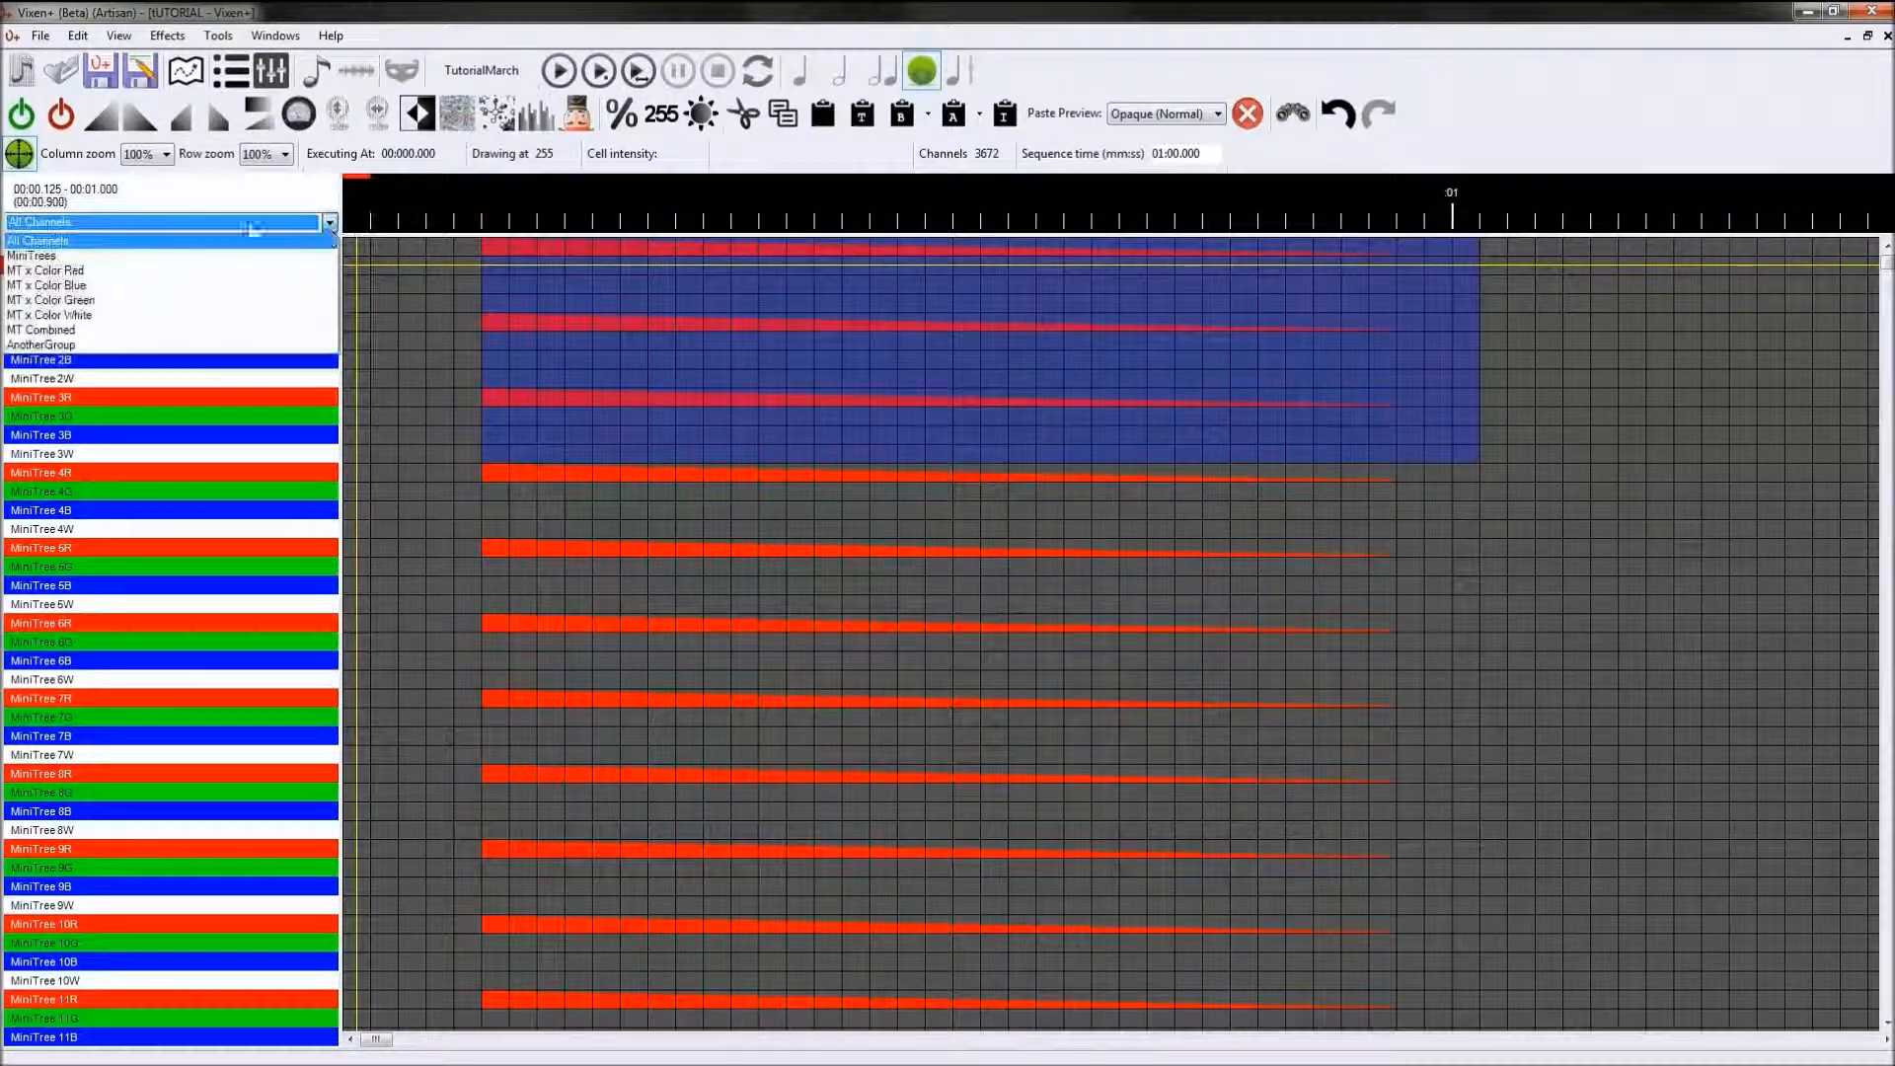
{"action": "left_click", "coordinate": [77, 346]}
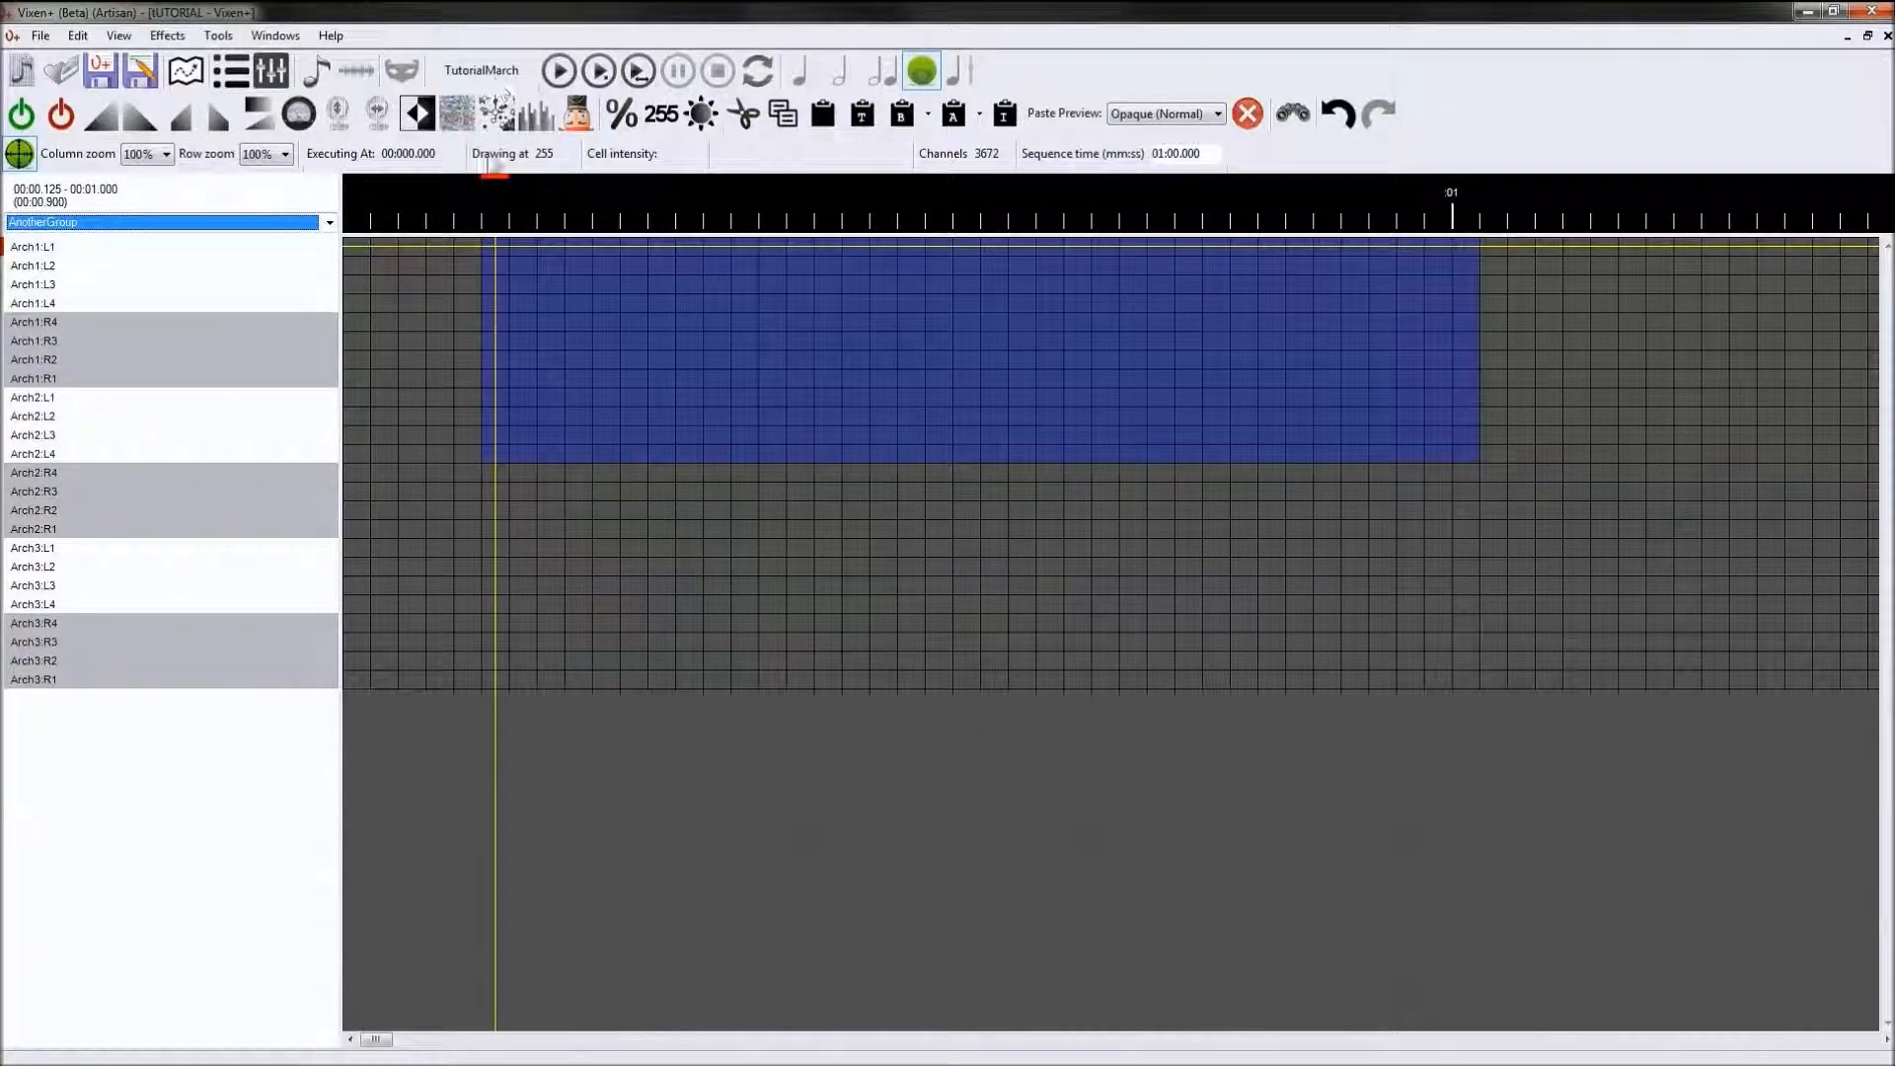
{"action": "left_click", "coordinate": [466, 73]}
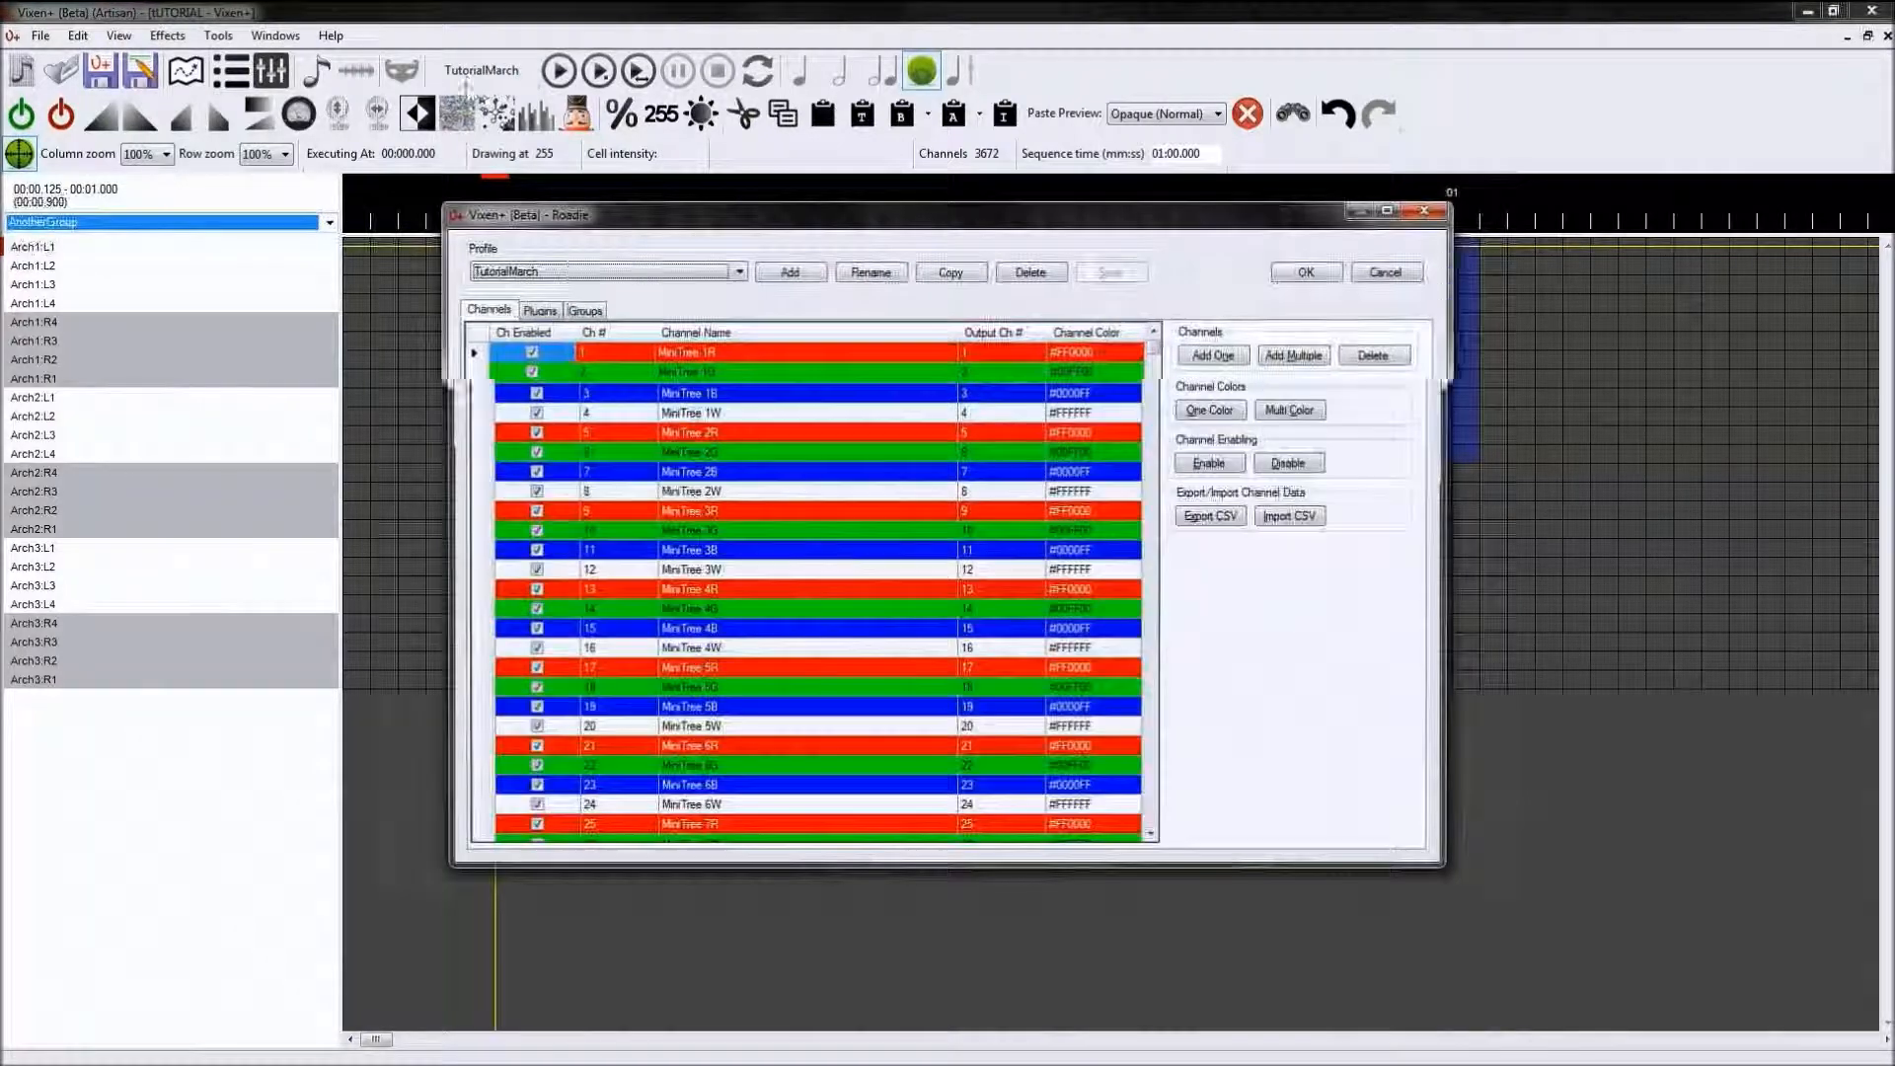
{"action": "left_click", "coordinate": [584, 311]}
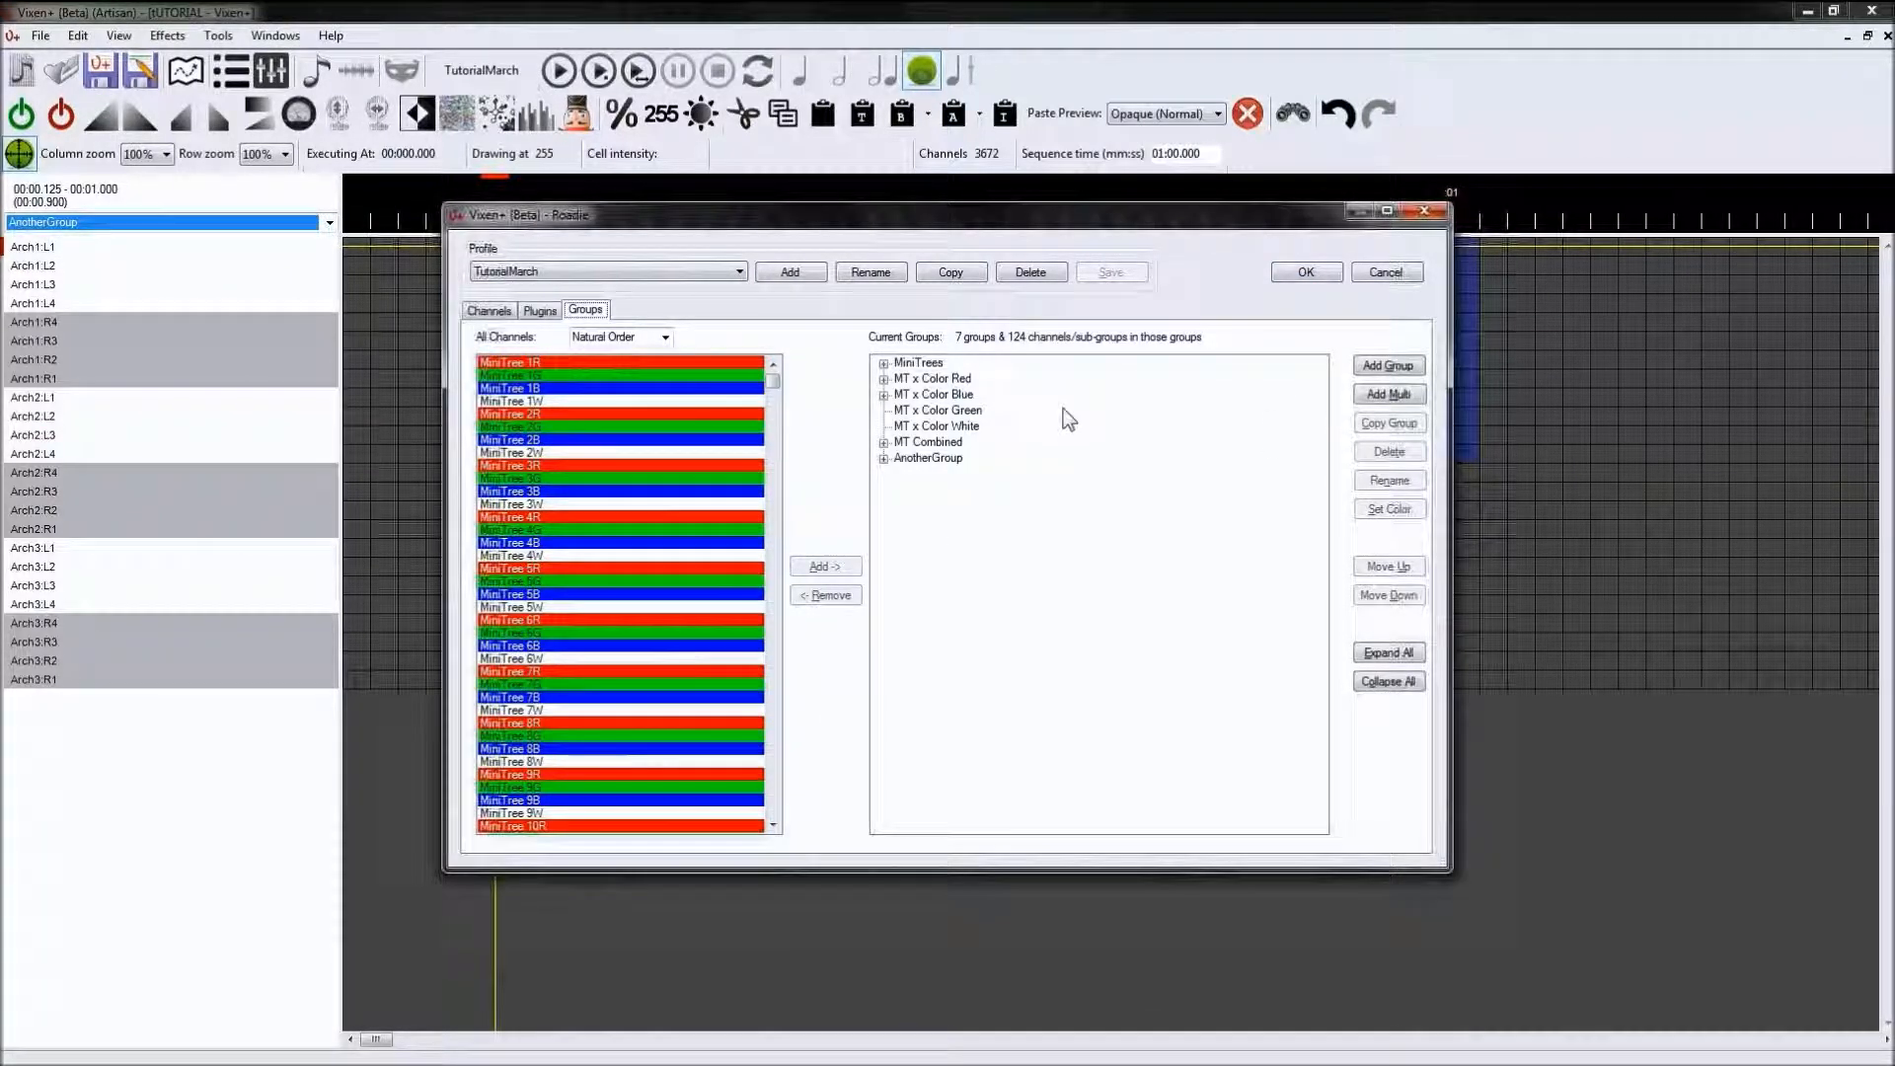
{"action": "left_click", "coordinate": [1385, 272]}
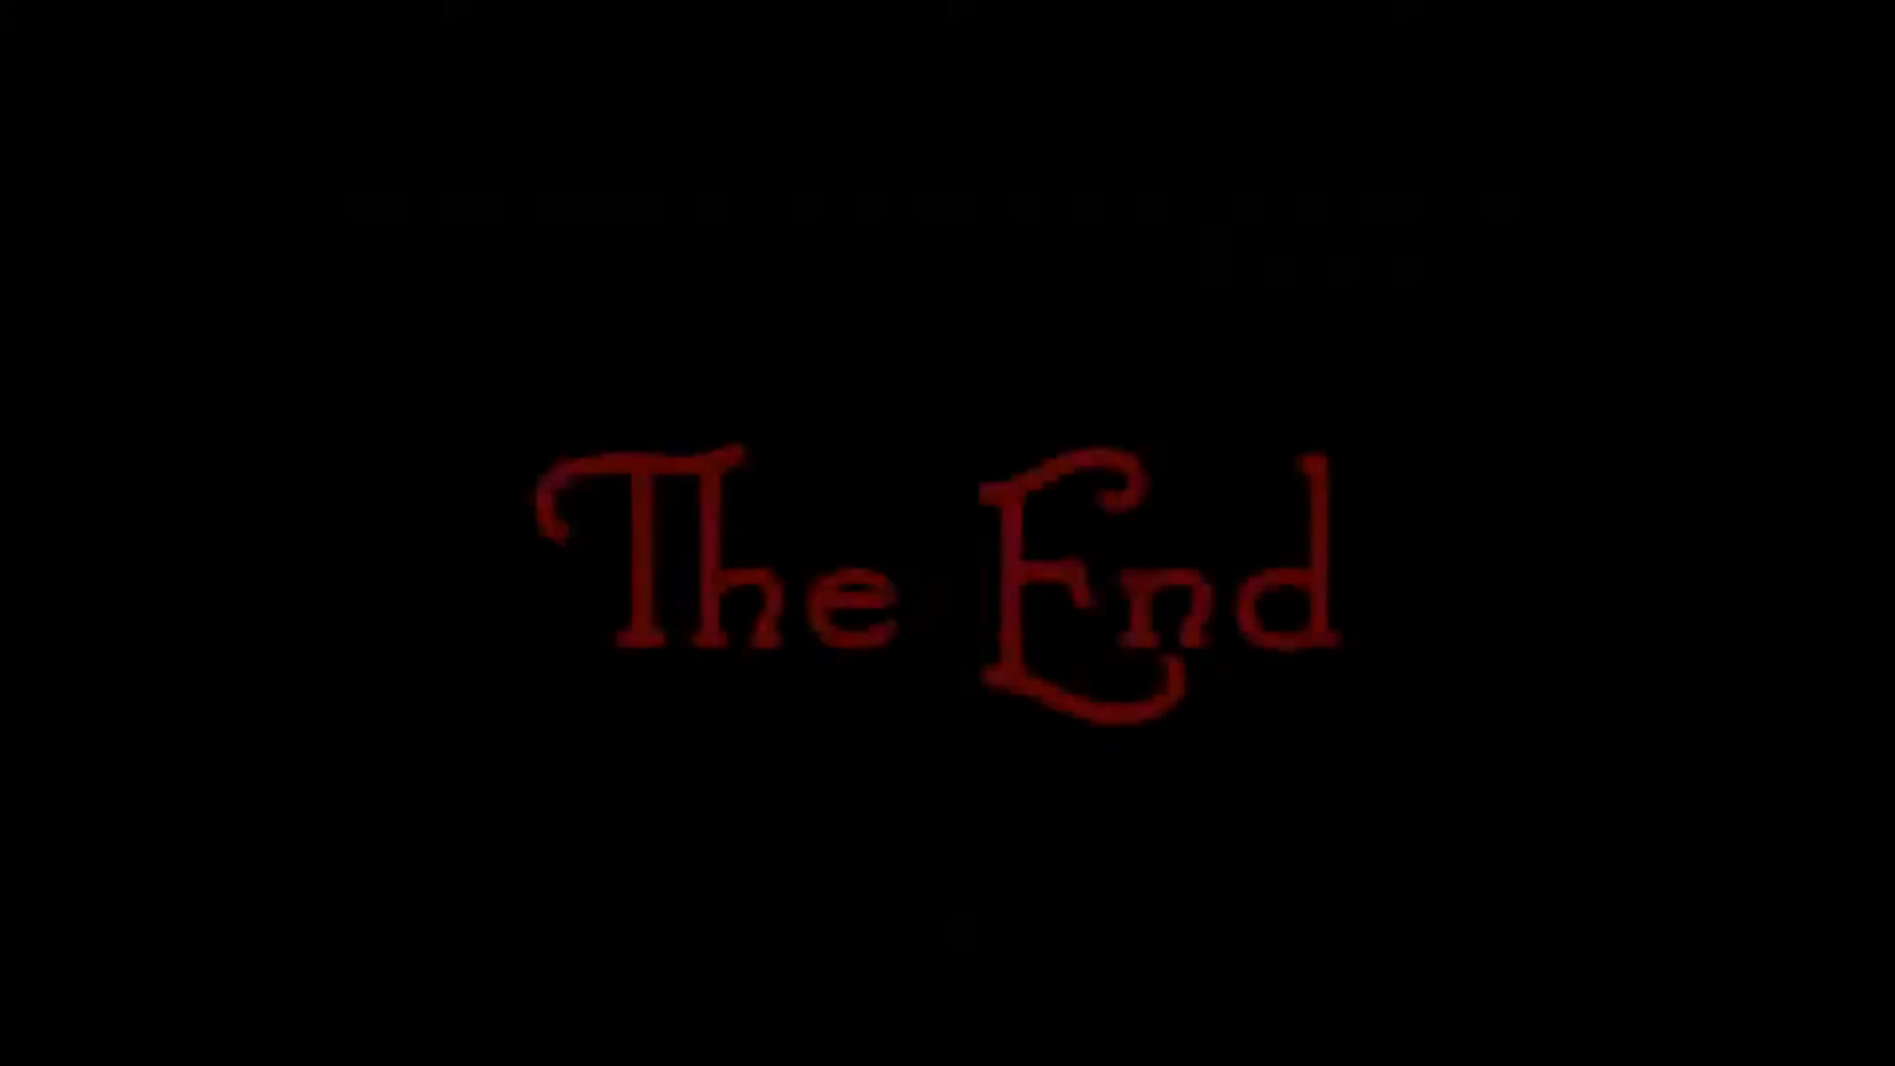